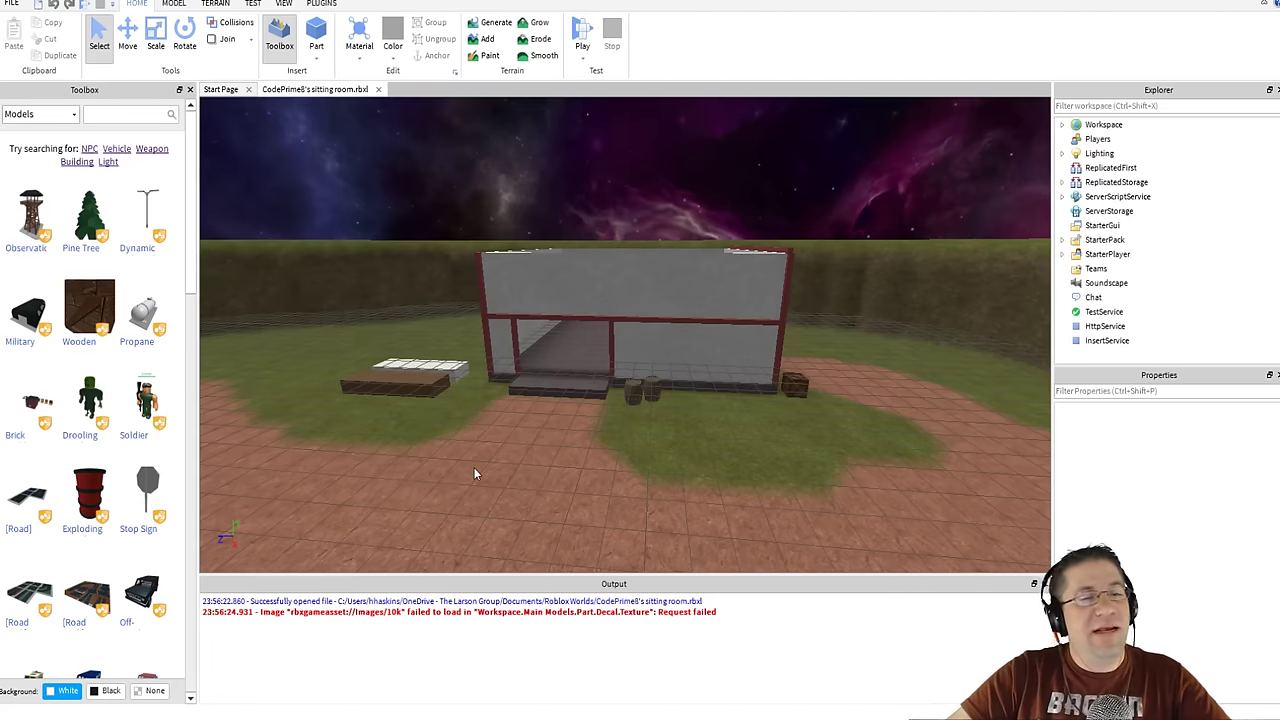
- Examine the roofless house from outside, its surrounding terrain, and the walls and floor of its interior
{"action": "right_click_drag", "start_coordinate": [473, 467], "coordinate": [473, 467]}
{"action": "key", "text": "w"}
{"action": "key", "text": "s"}
{"action": "key", "text": "e"}
{"action": "key", "text": "e"}
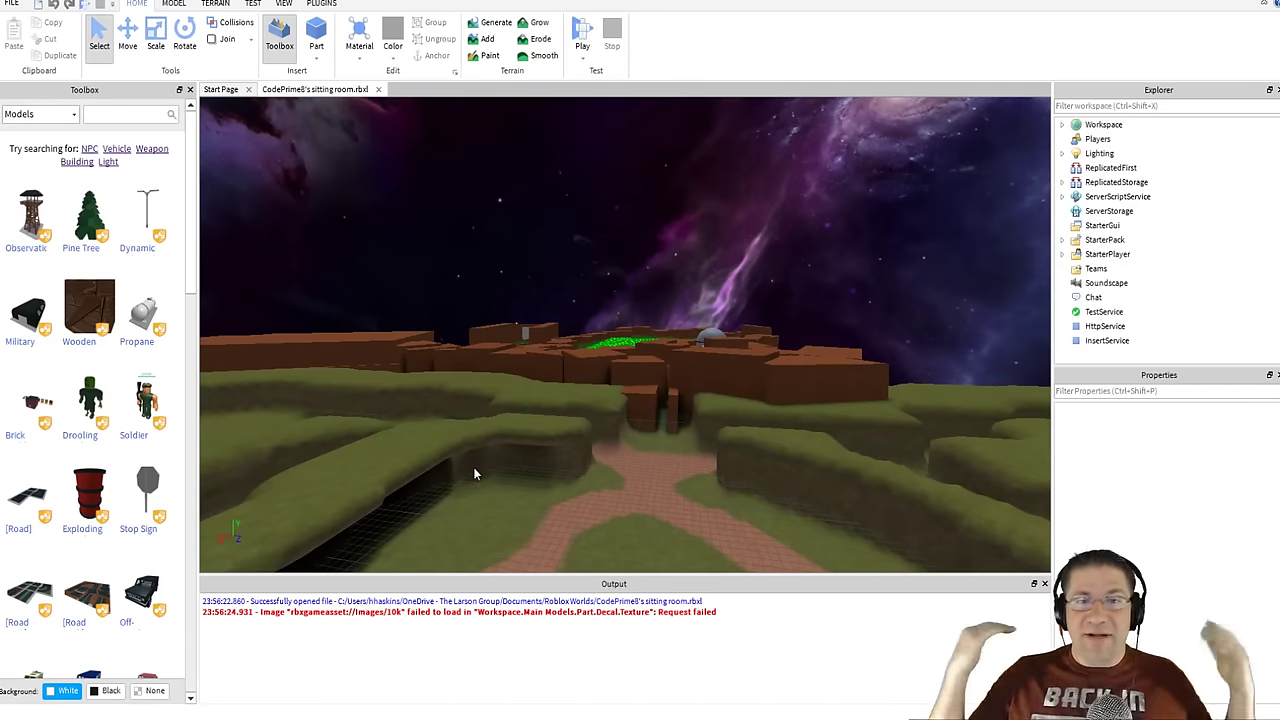
{"action": "scroll", "coordinate": [505, 438], "scroll_direction": "up", "scroll_amount": 10}
{"action": "right_click_drag", "start_coordinate": [505, 438], "coordinate": [493, 427]}
{"action": "scroll", "coordinate": [505, 438], "scroll_direction": "up", "scroll_amount": 5}
{"action": "key", "text": "w"}
{"action": "key", "text": "w"}
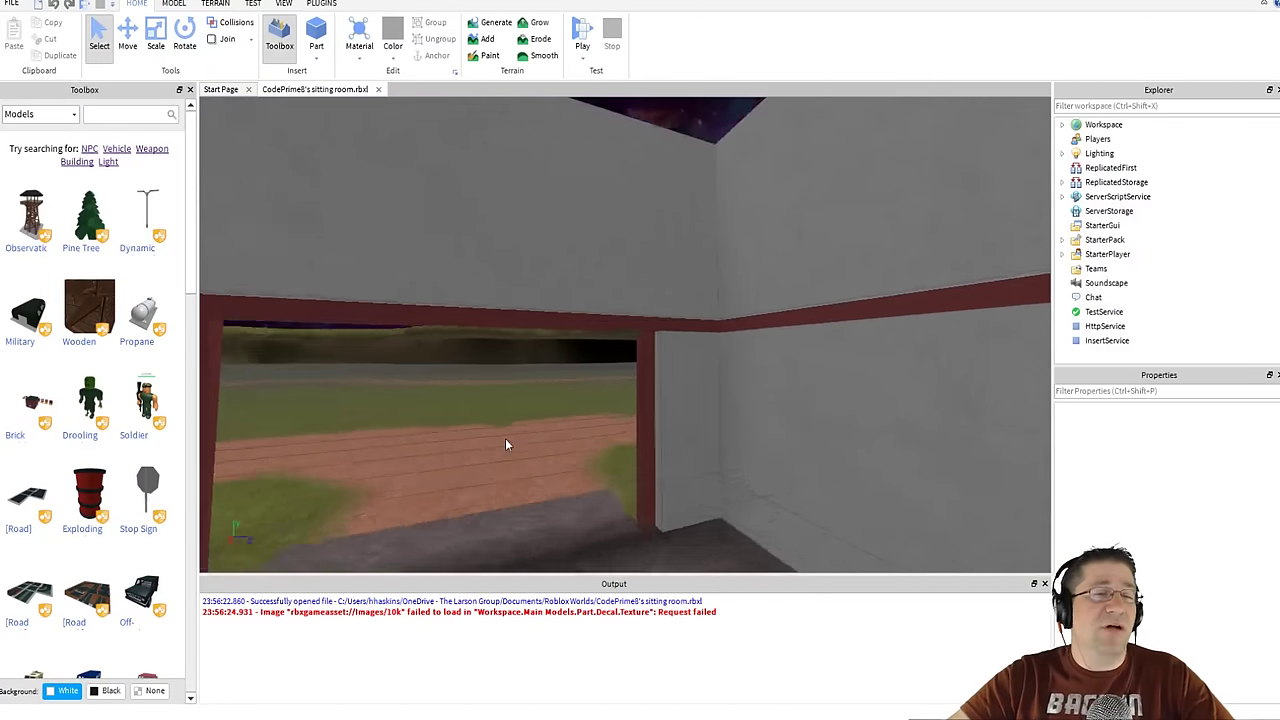
{"action": "scroll", "coordinate": [493, 427], "scroll_direction": "down", "scroll_amount": 10}
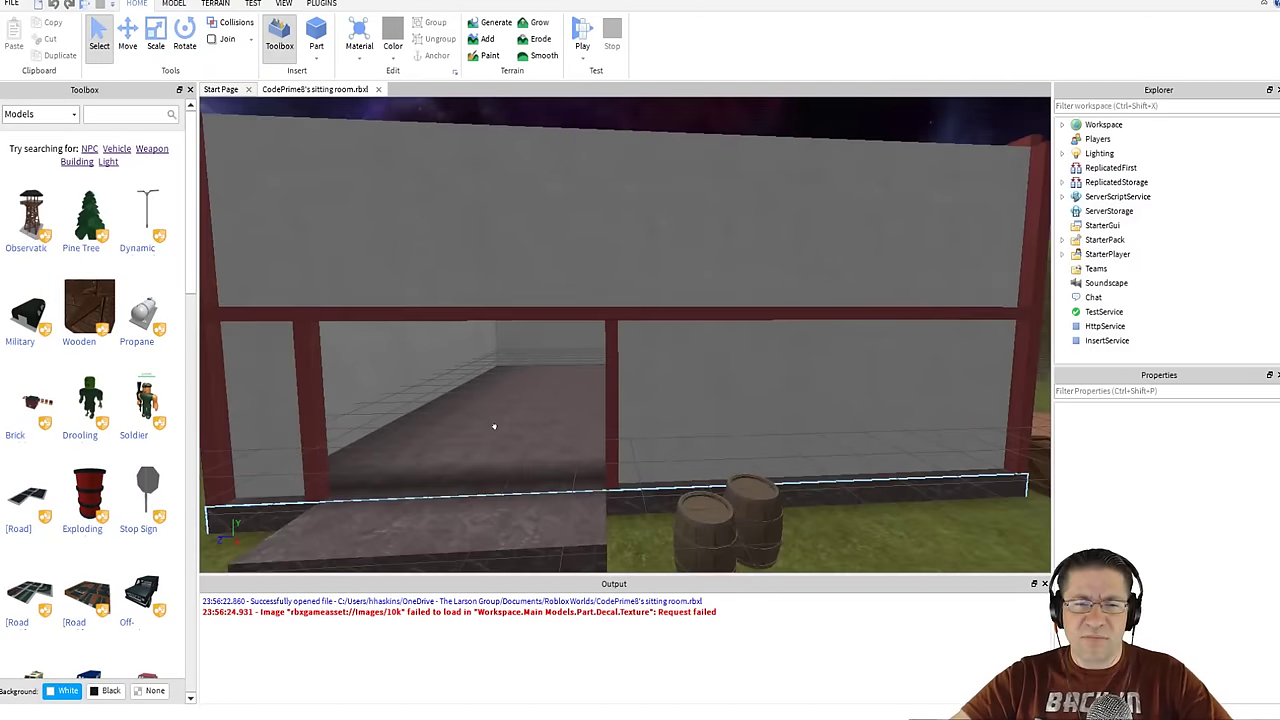
{"action": "scroll", "coordinate": [493, 427], "scroll_direction": "up", "scroll_amount": 10}
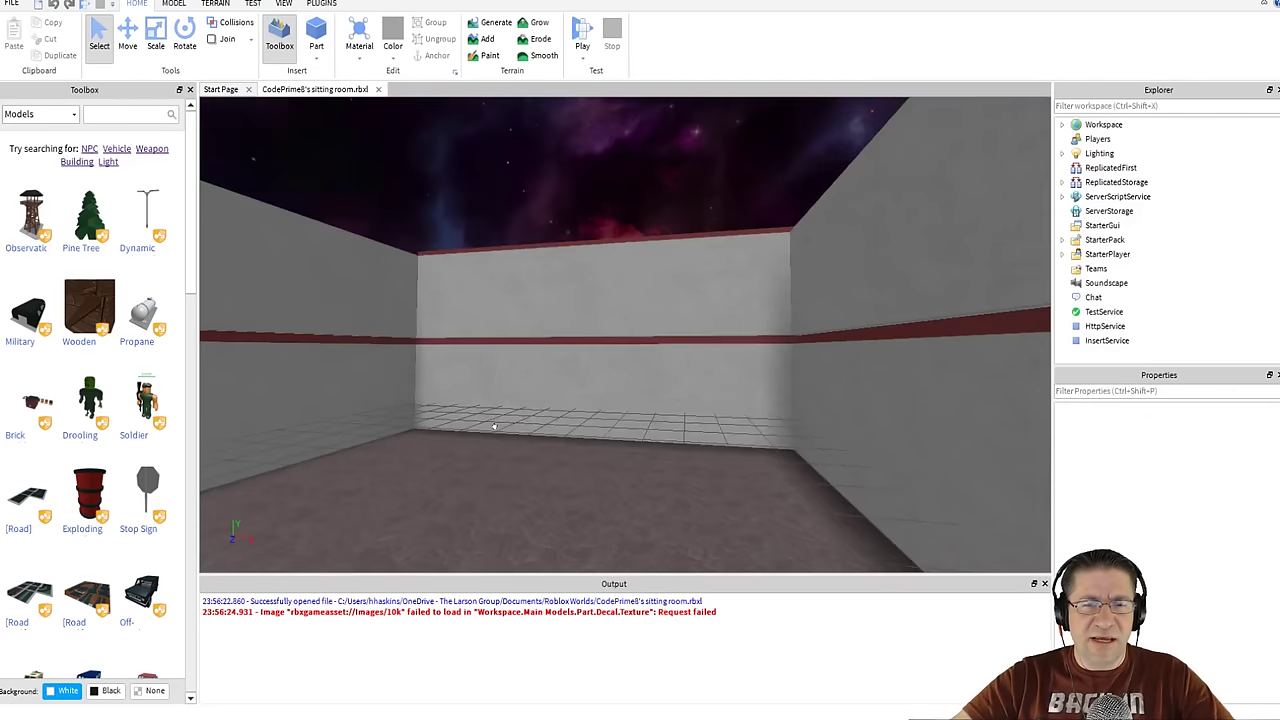
{"action": "right_click_drag", "start_coordinate": [493, 427], "coordinate": [493, 426]}
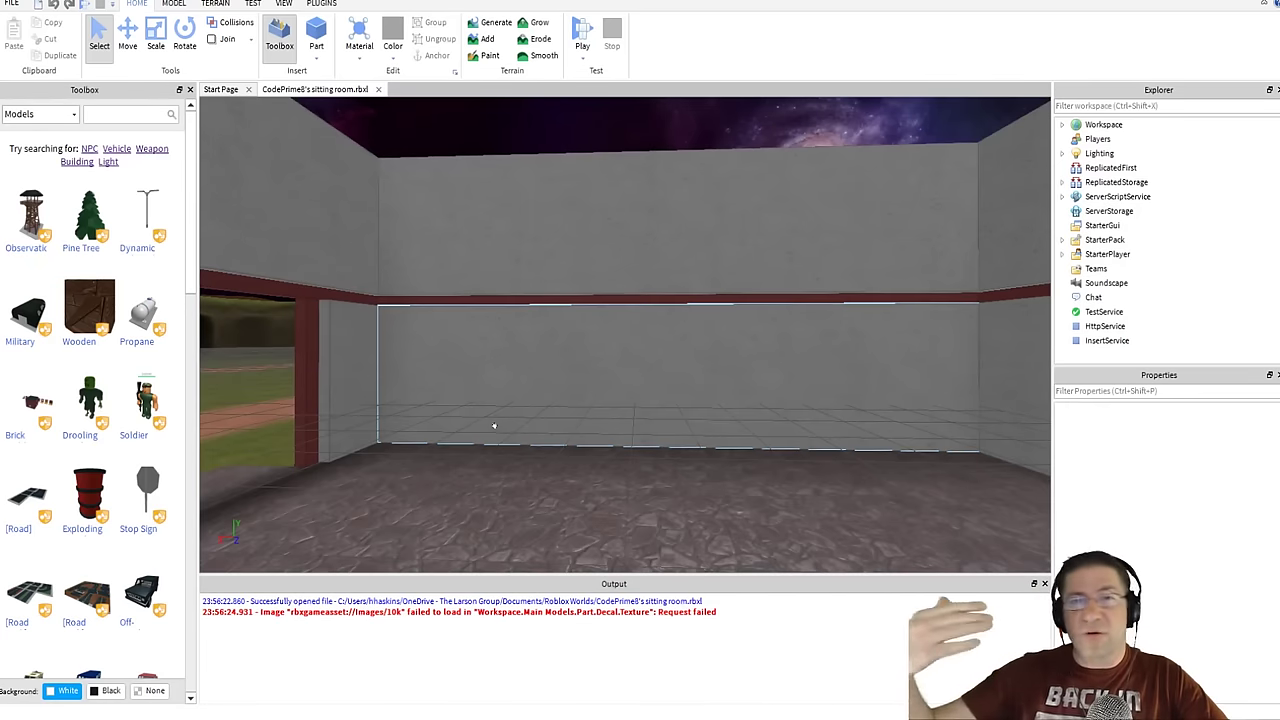
- Scale the horizontal Dusty Rose beam at mid-wall height across the interior to form a ceiling slab spanning the whole building
{"action": "right_click_drag", "start_coordinate": [494, 426], "coordinate": [467, 417]}
{"action": "key", "text": "w"}
{"action": "key", "text": "w"}
{"action": "scroll", "coordinate": [485, 406], "scroll_direction": "up", "scroll_amount": 5}
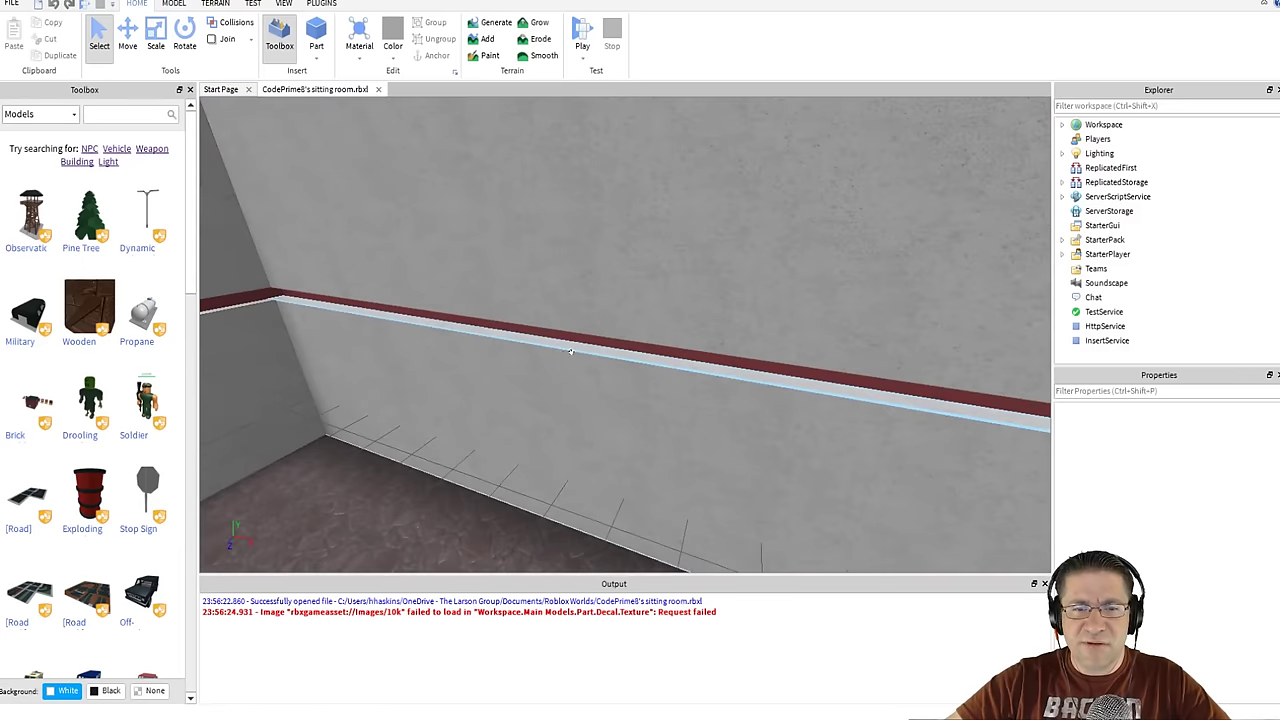
{"action": "left_click", "coordinate": [602, 330]}
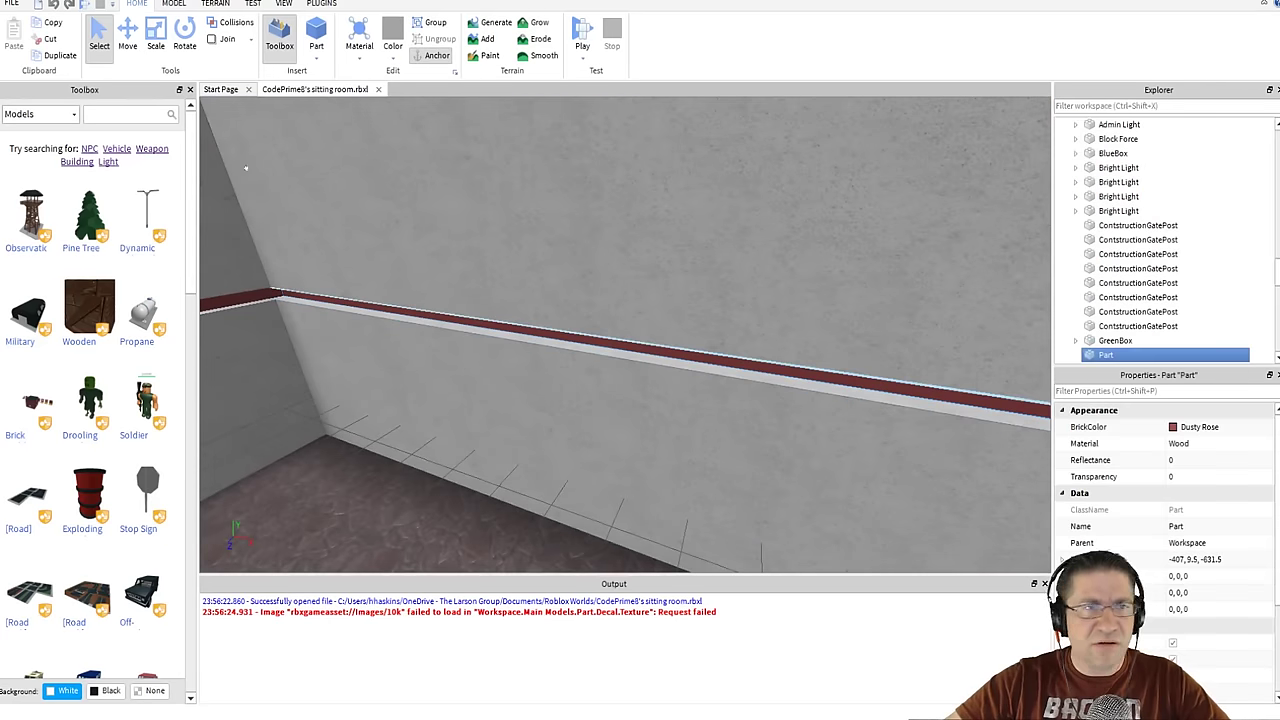
{"action": "left_click", "coordinate": [174, 4]}
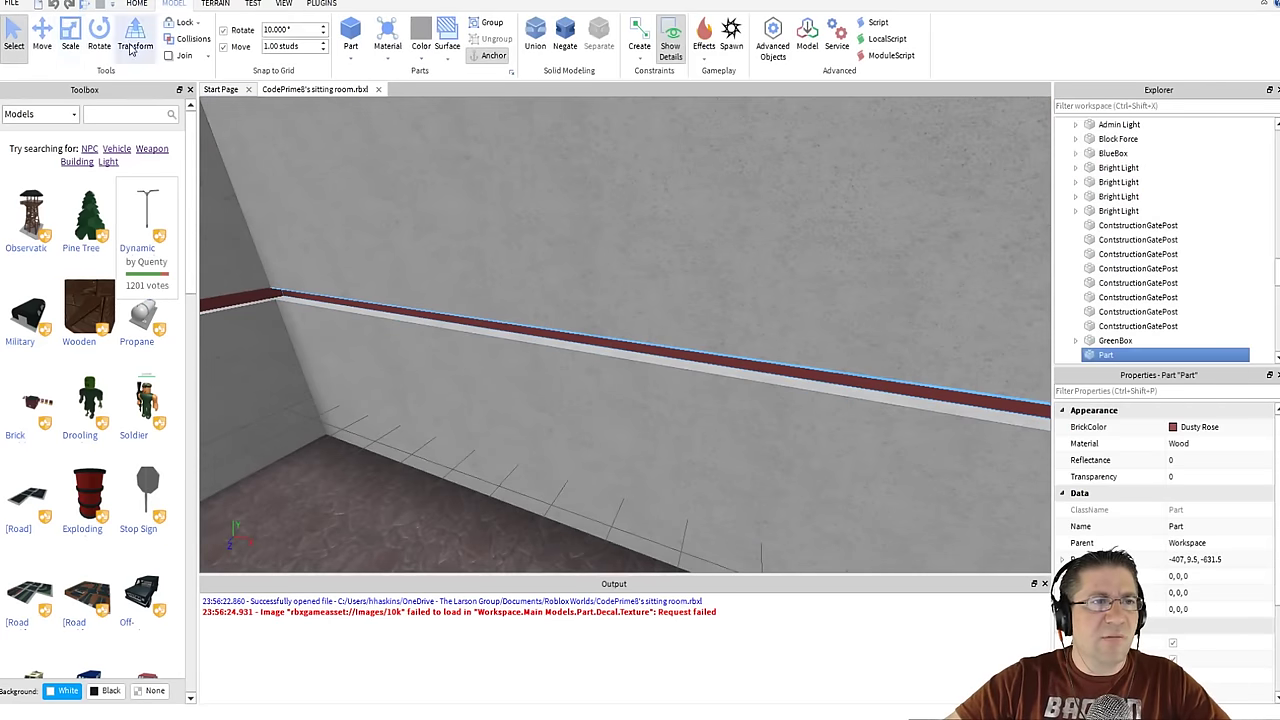
{"action": "left_click", "coordinate": [70, 45]}
{"action": "left_click_drag", "start_coordinate": [559, 345], "coordinate": [374, 478]}
{"action": "right_click_drag", "start_coordinate": [515, 301], "coordinate": [518, 302]}
{"action": "key", "text": "s"}
{"action": "left_click_drag", "start_coordinate": [597, 481], "coordinate": [330, 127]}
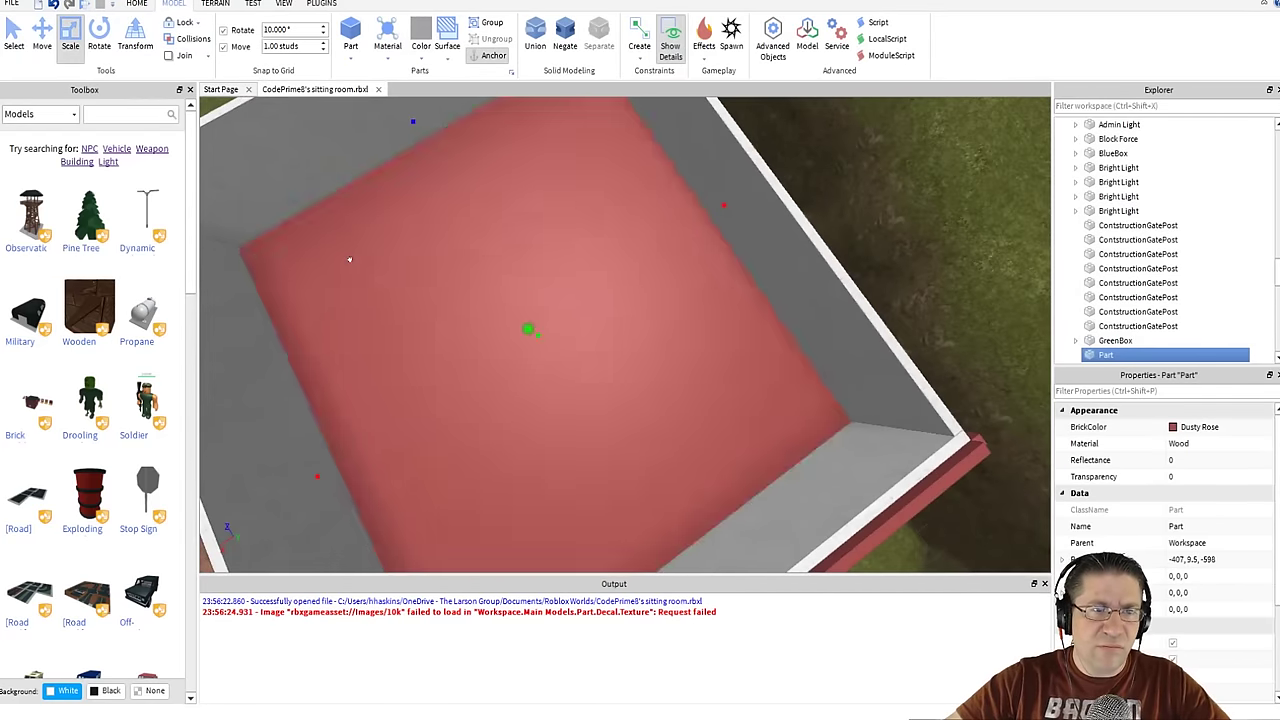
{"action": "key", "text": "w"}
{"action": "right_click_drag", "start_coordinate": [349, 260], "coordinate": [360, 271]}
{"action": "key", "text": "s"}
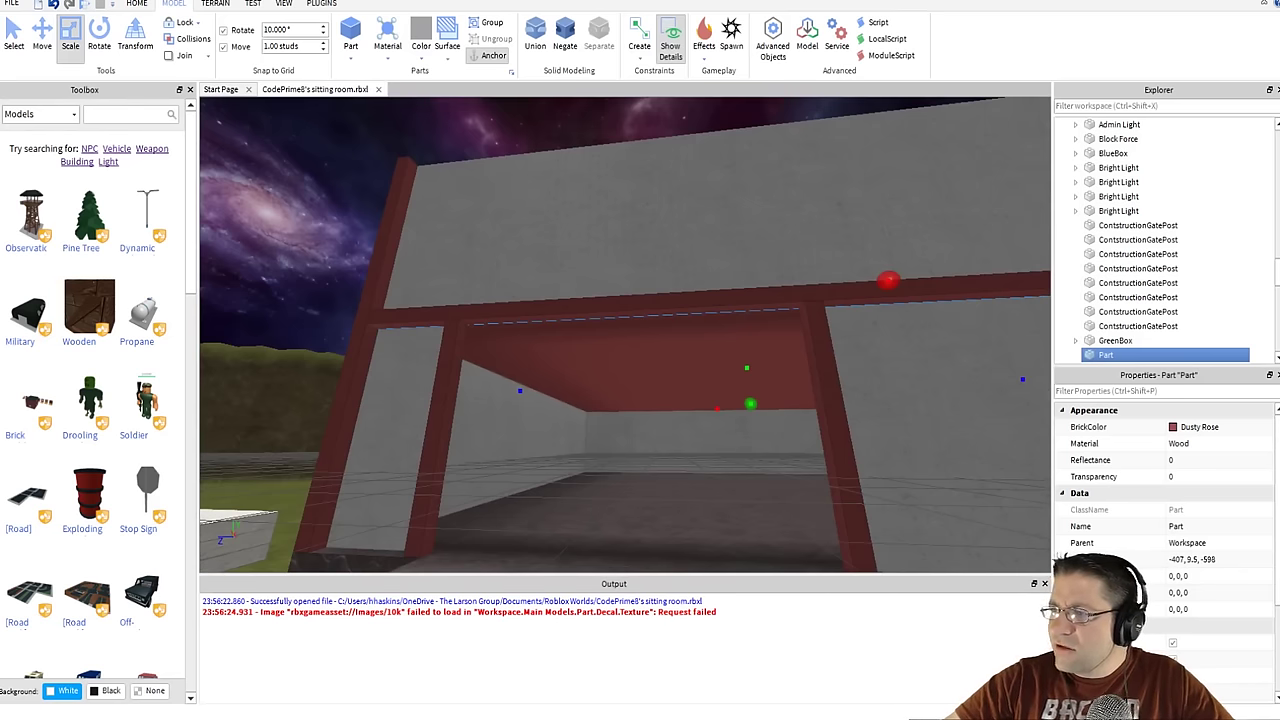
- Open the Snipping Tool and place its window with the old village reference photo beside the building view
{"action": "key", "text": "super"}
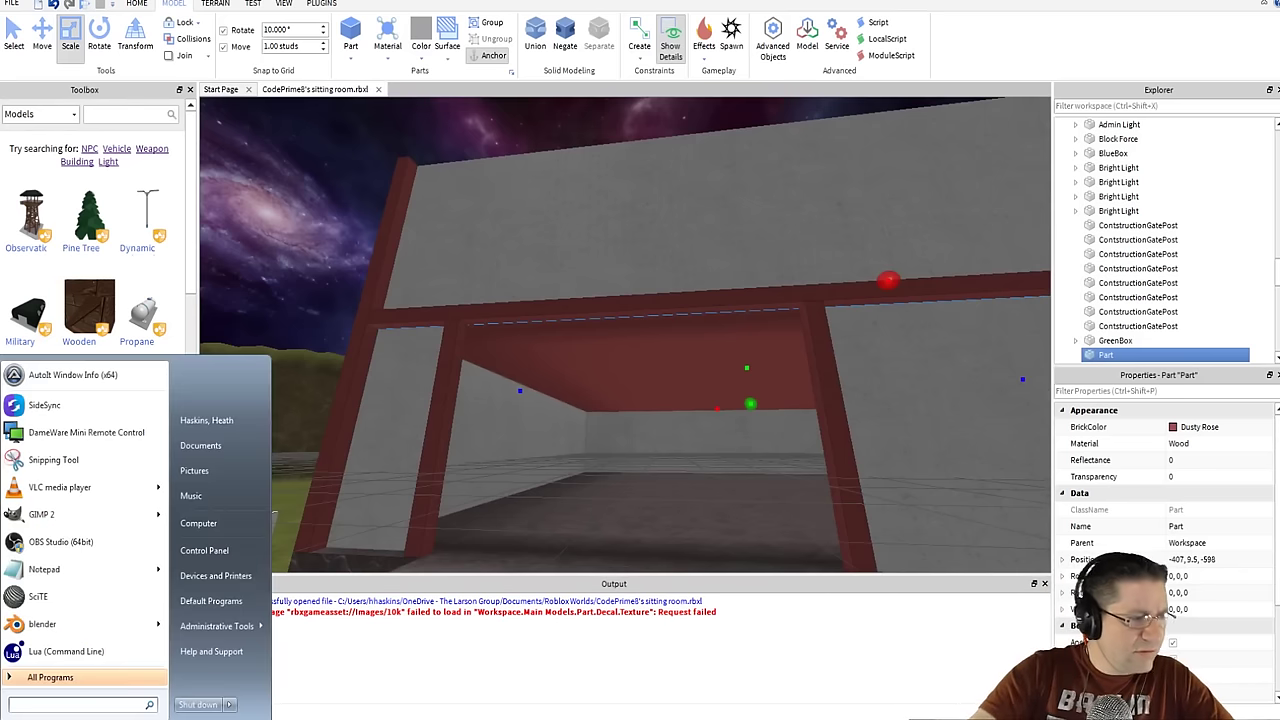
{"action": "type", "text": "snip"}
{"action": "key", "text": "Return"}
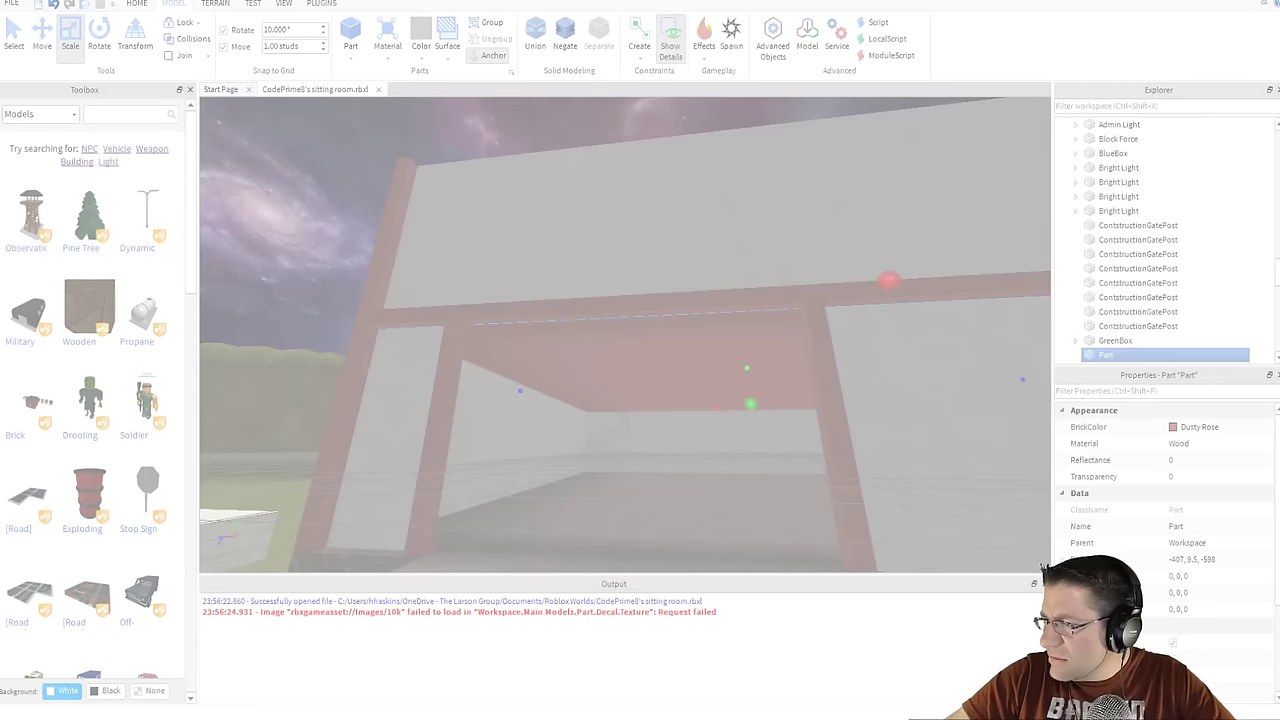
{"action": "key", "text": "Escape"}
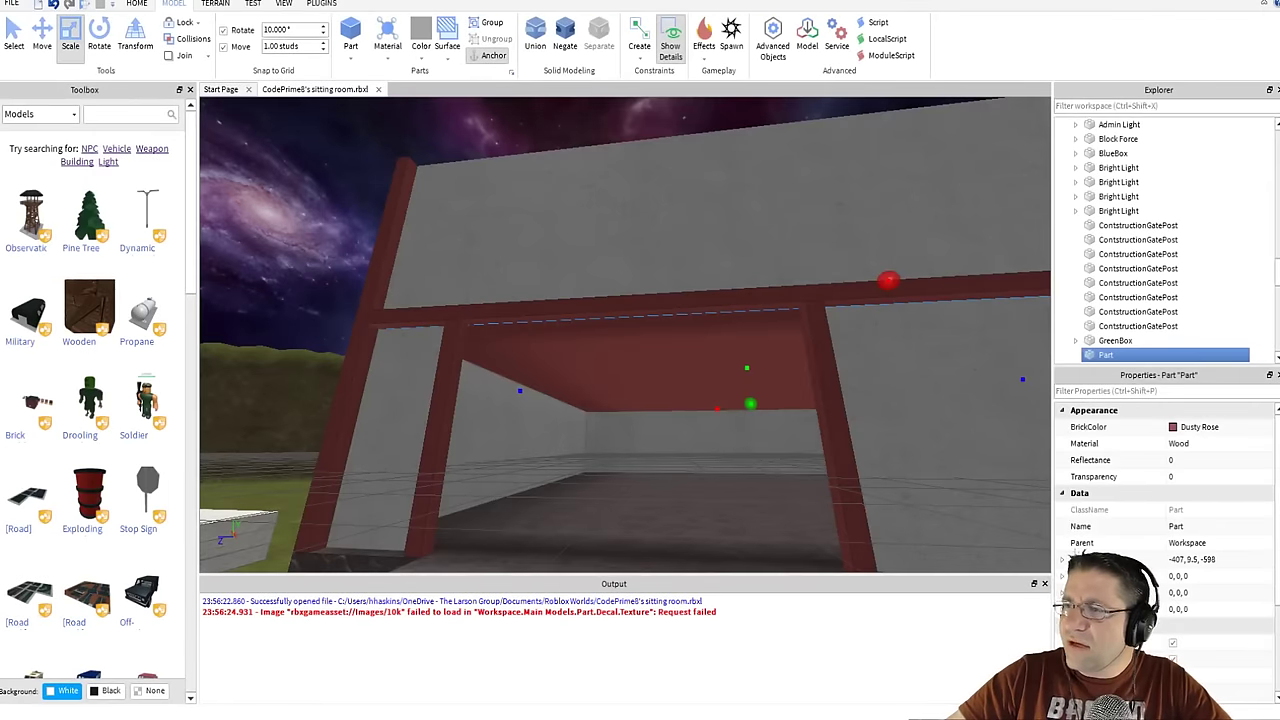
{"action": "left_click_drag", "start_coordinate": [1279, 58], "coordinate": [826, 41]}
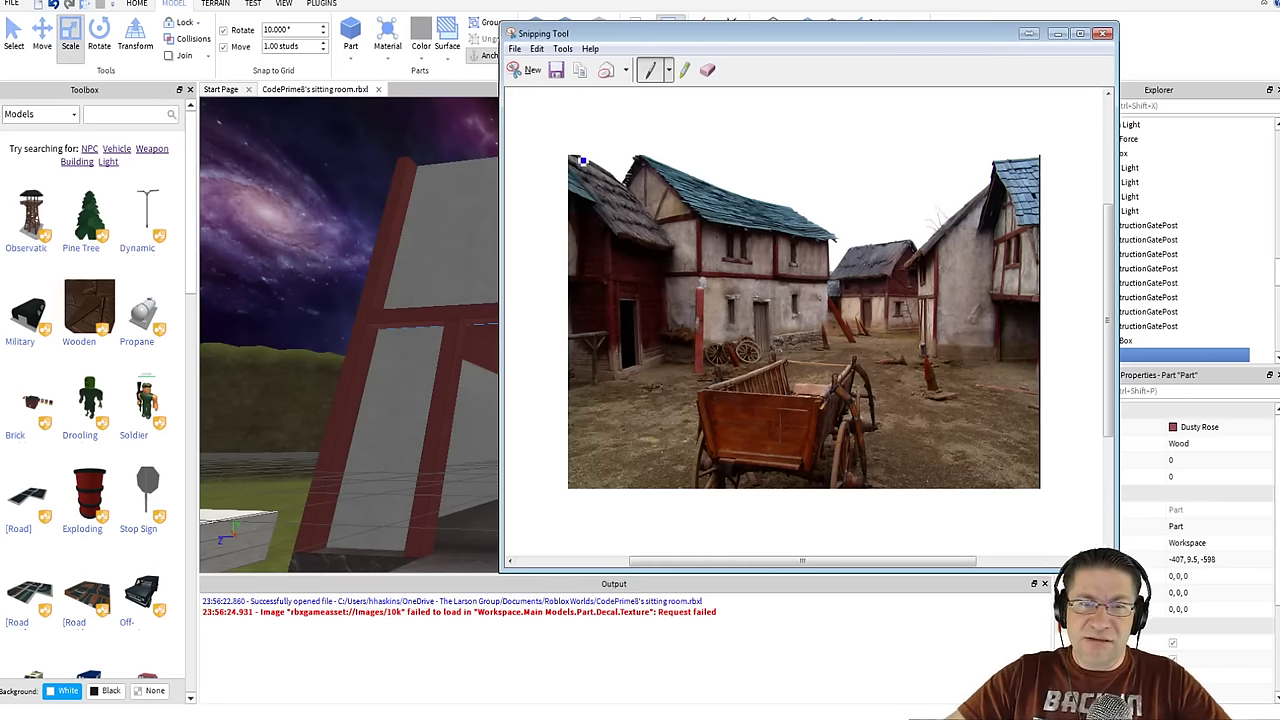
{"action": "left_click_drag", "start_coordinate": [662, 38], "coordinate": [842, 53]}
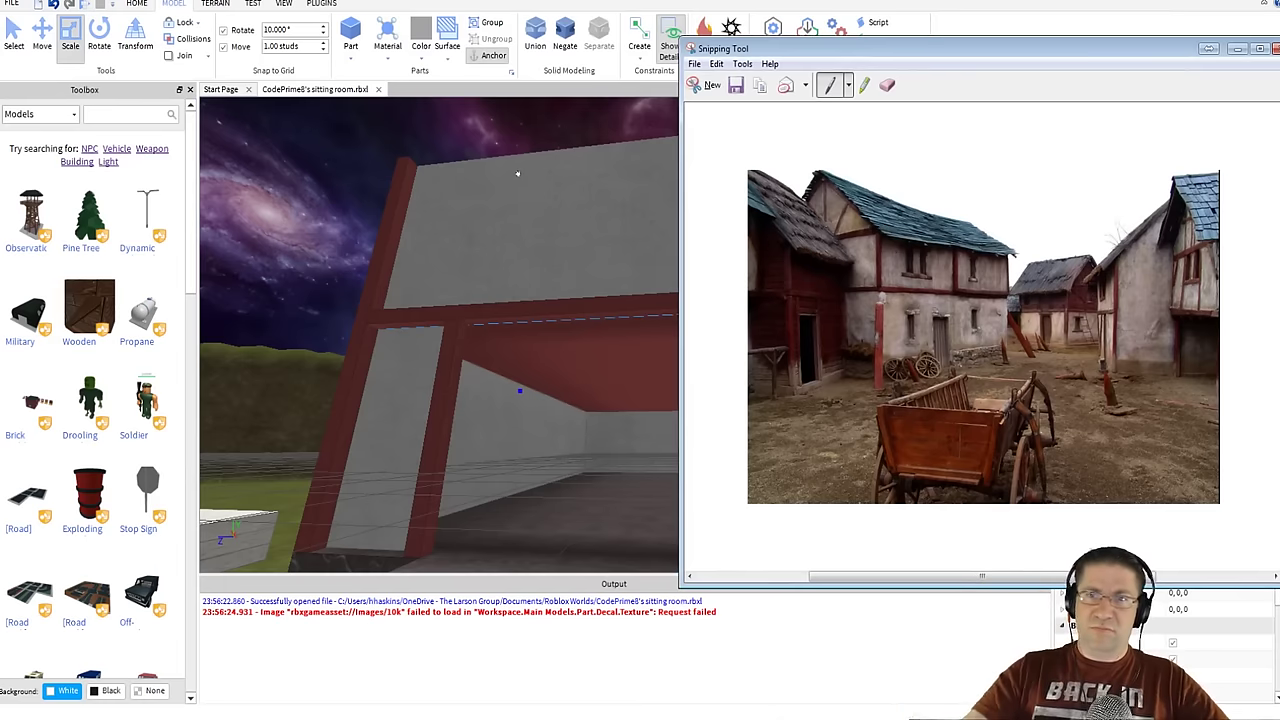
- Compare the building's upper walls, corner posts and beams with the houses in the village reference photo
{"action": "left_click", "coordinate": [490, 138]}
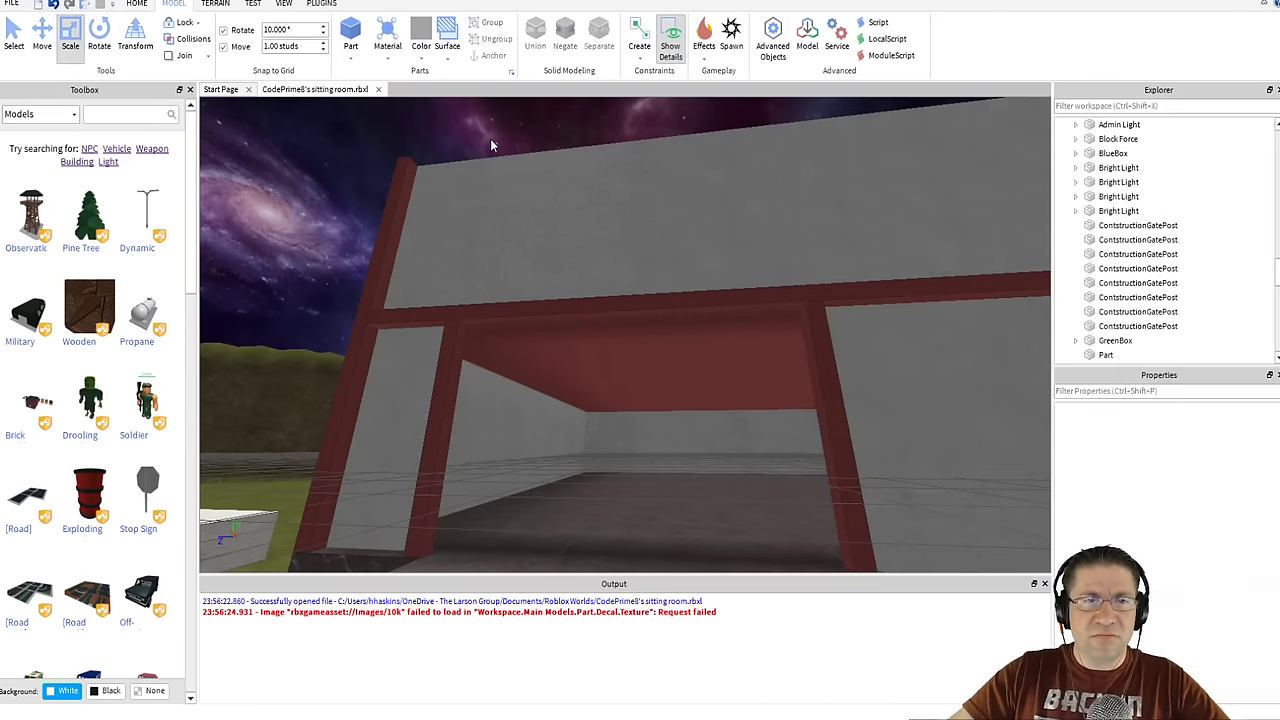
{"action": "key", "text": "w"}
{"action": "right_click_drag", "start_coordinate": [517, 123], "coordinate": [516, 122]}
{"action": "scroll", "coordinate": [520, 130], "scroll_direction": "down", "scroll_amount": 6}
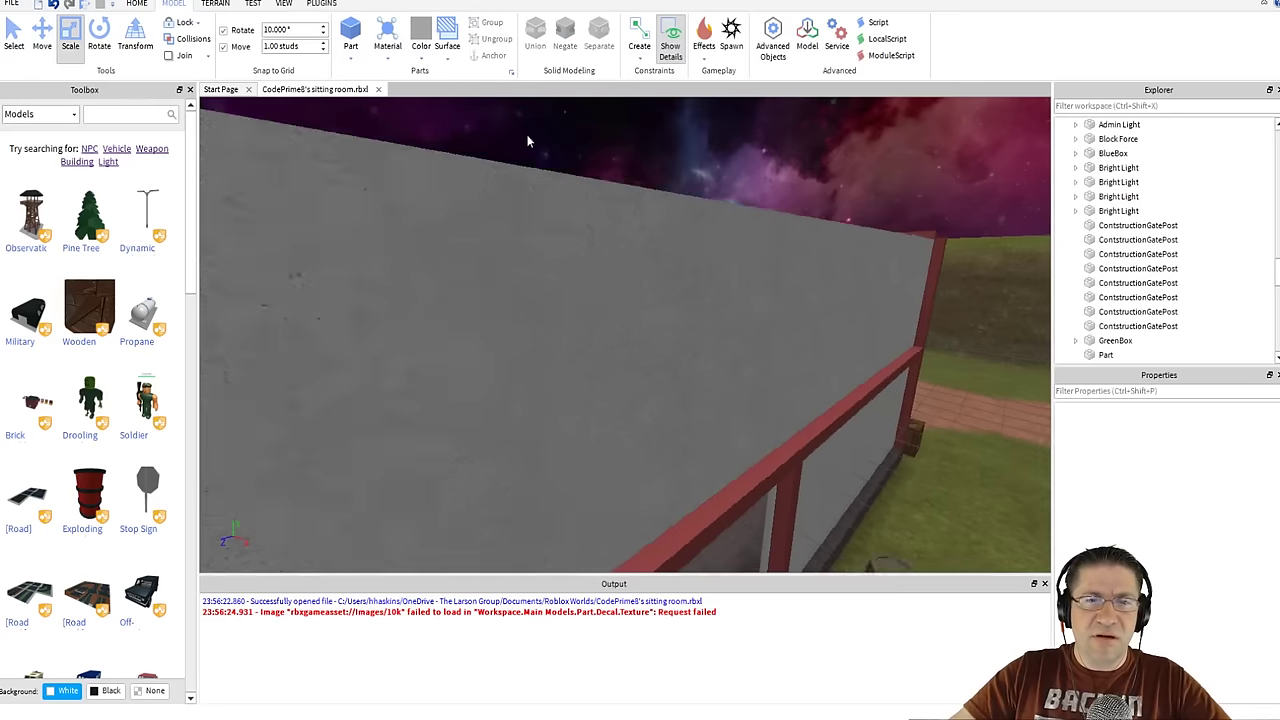
{"action": "key", "text": "alt+Tab"}
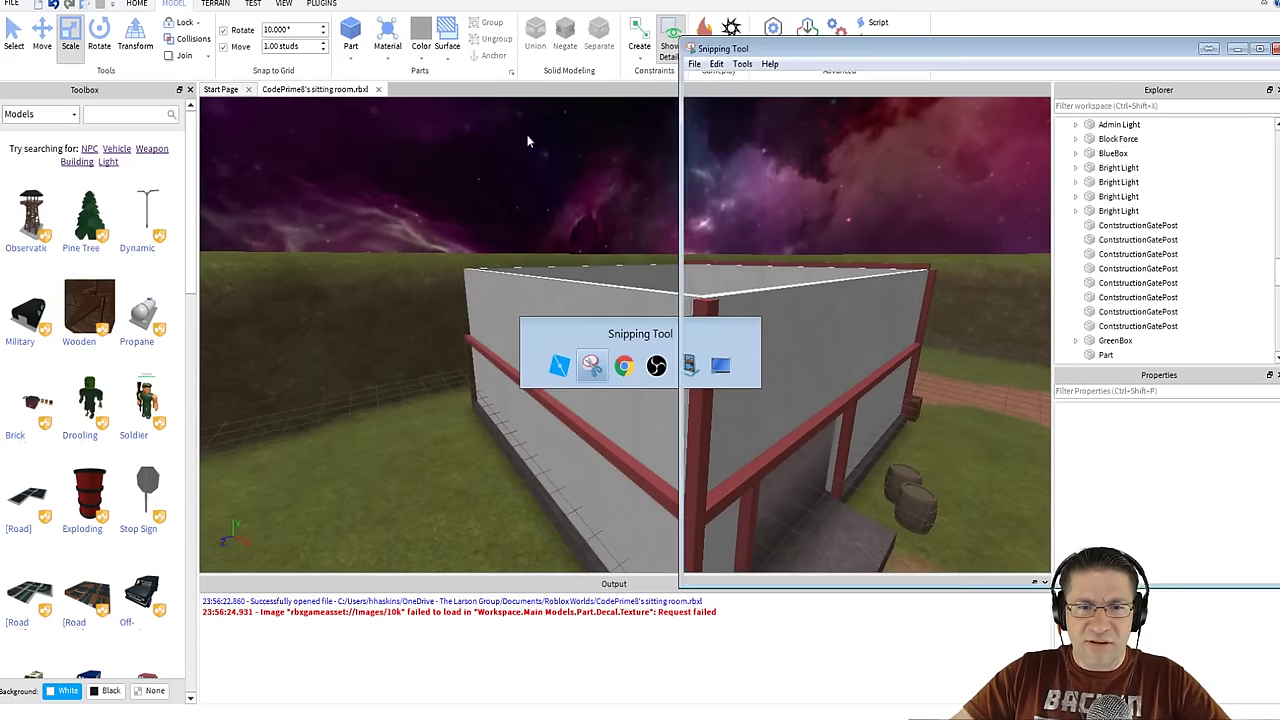
{"action": "right_click_drag", "start_coordinate": [528, 141], "coordinate": [527, 138]}
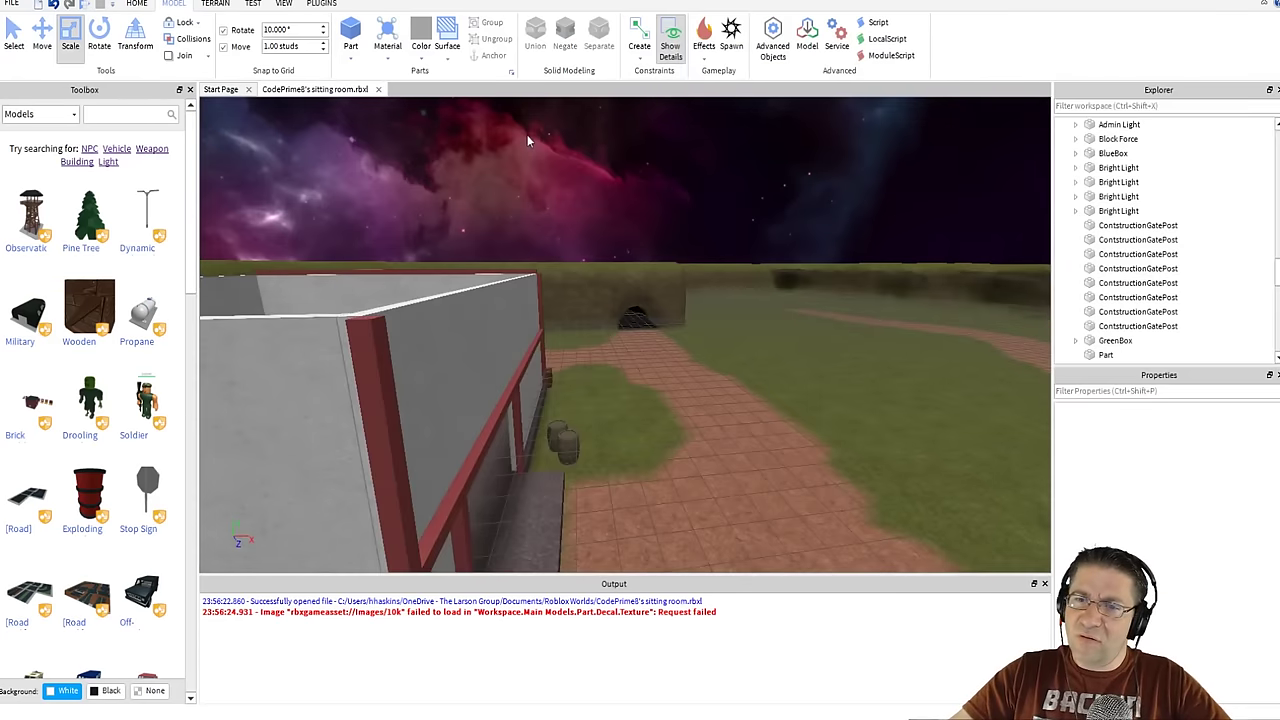
{"action": "key", "text": "a"}
{"action": "right_click_drag", "start_coordinate": [502, 187], "coordinate": [502, 190]}
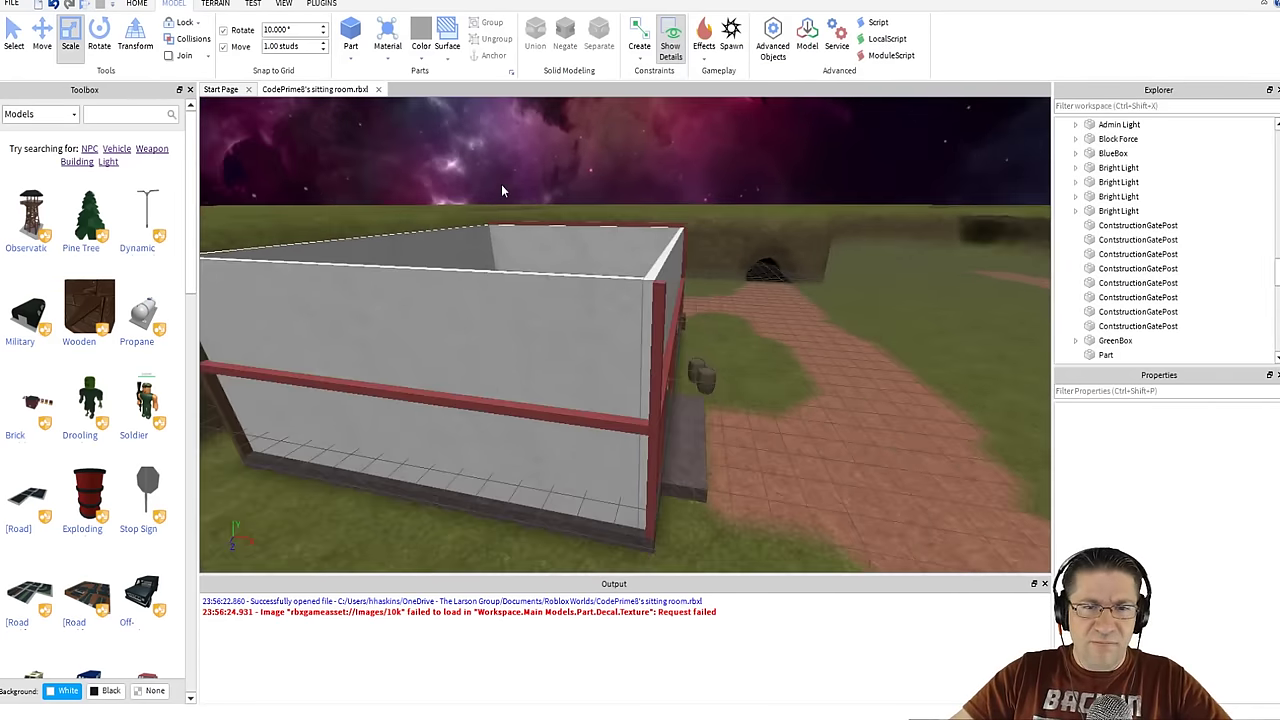
{"action": "key", "text": "alt+Tab"}
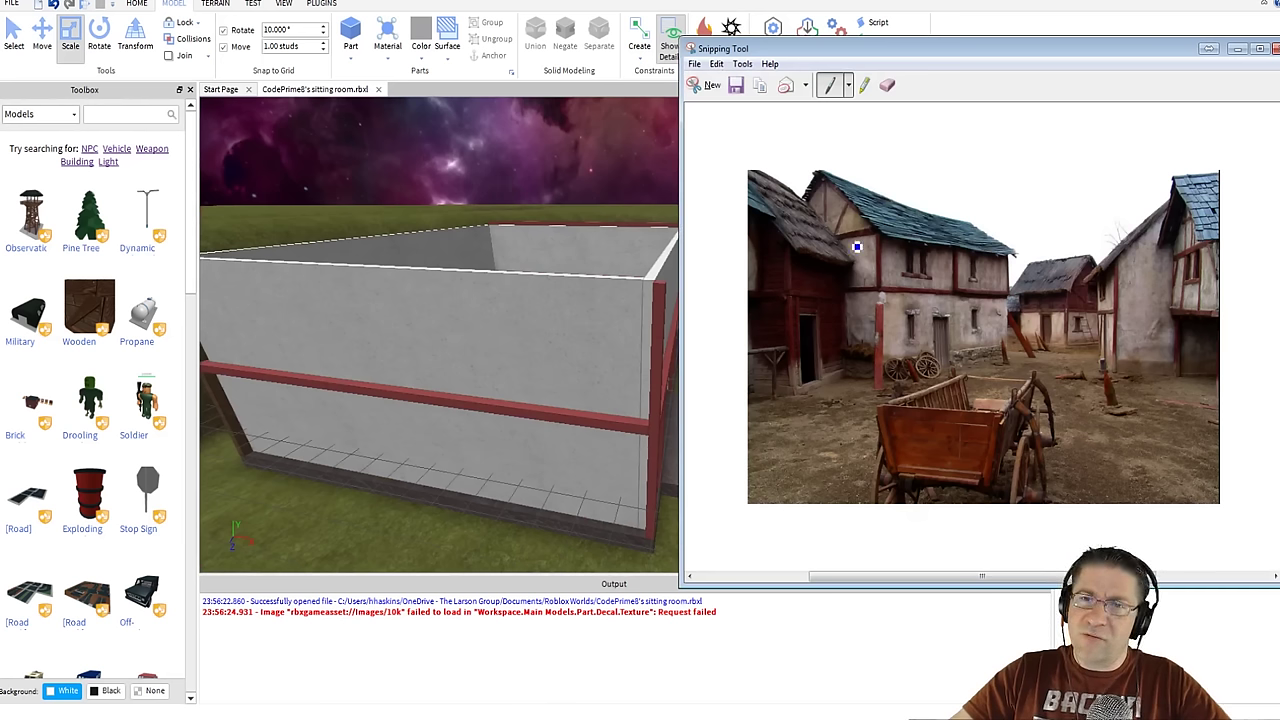
{"action": "left_click", "coordinate": [552, 160]}
- Delete the brown WoodPlanks post under the beam at the building's rear corner
{"action": "left_click", "coordinate": [460, 272]}
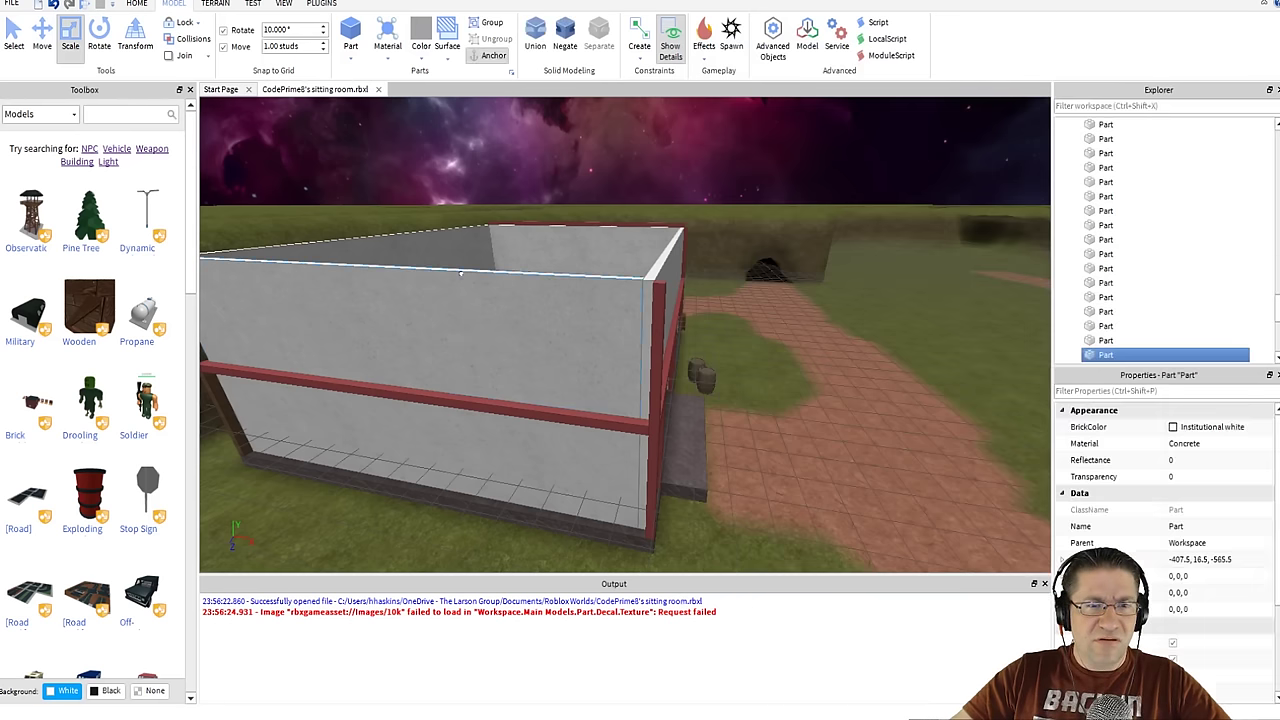
{"action": "right_click_drag", "start_coordinate": [383, 236], "coordinate": [383, 236]}
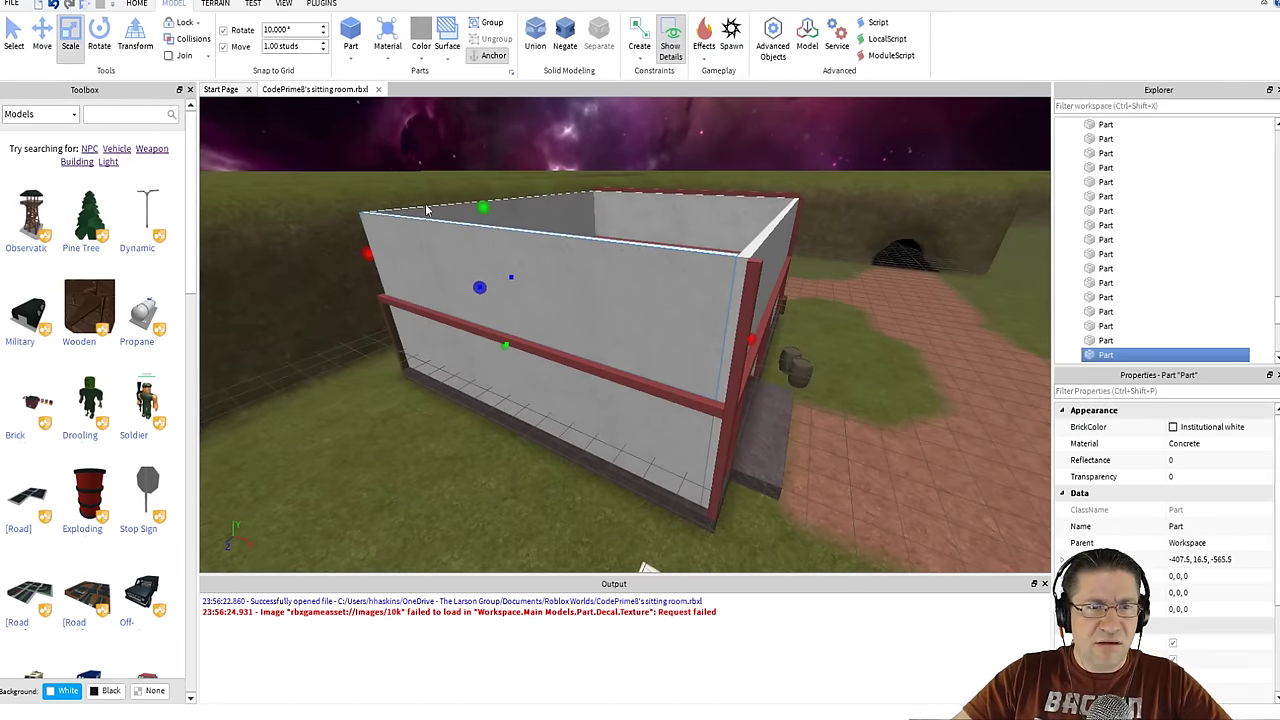
{"action": "key", "text": "w"}
{"action": "right_click_drag", "start_coordinate": [413, 185], "coordinate": [458, 172]}
{"action": "key", "text": "a"}
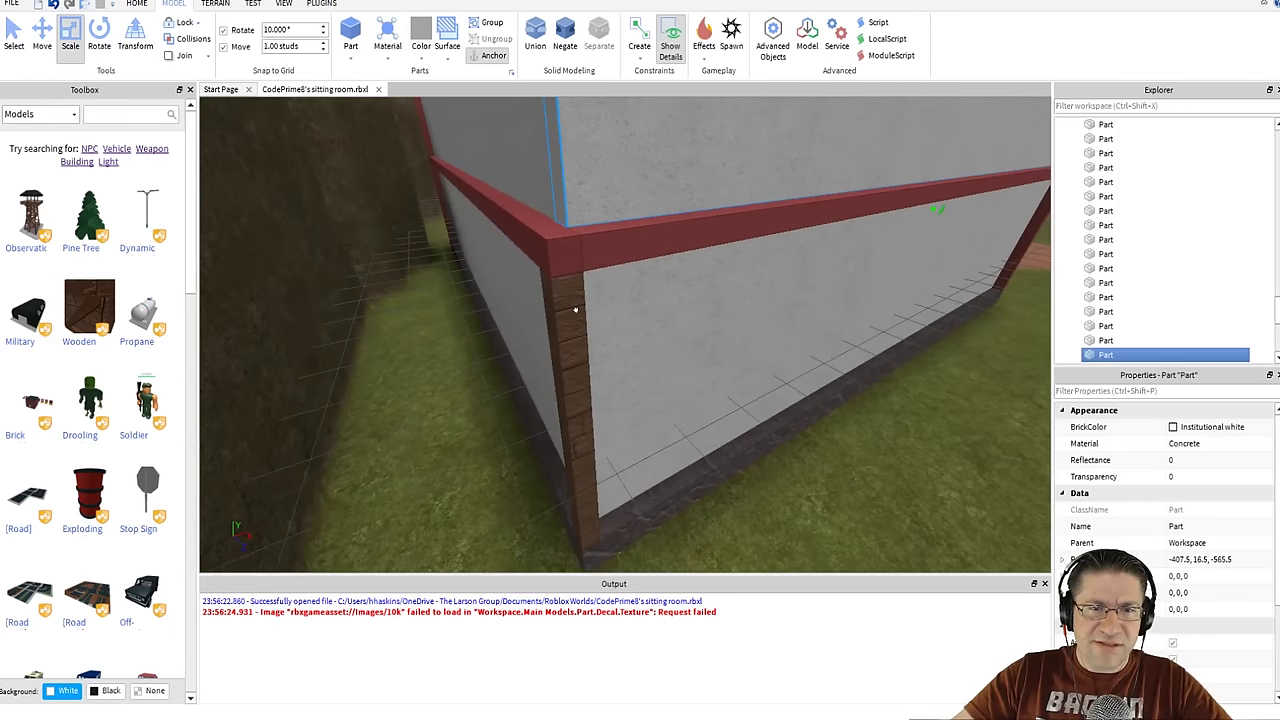
{"action": "left_click", "coordinate": [566, 307]}
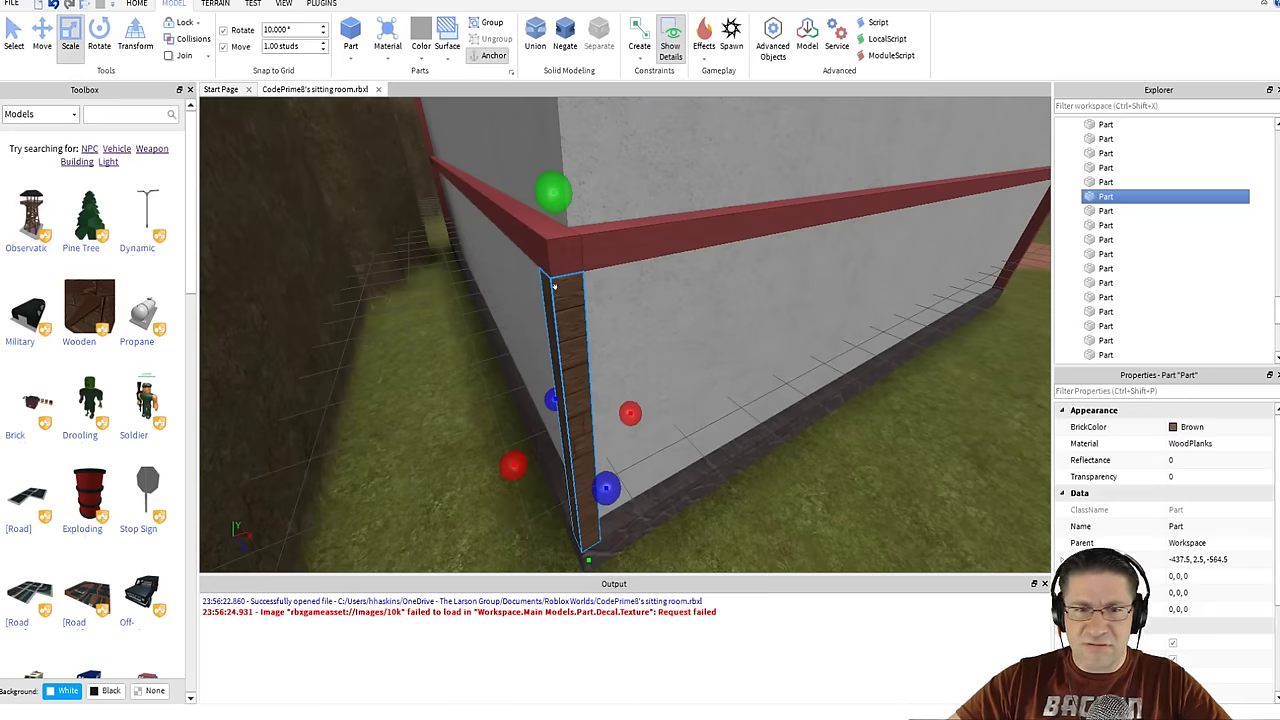
{"action": "key", "text": "Delete"}
- Duplicate the tall Dusty Rose front corner post and move the copy along the side wall to the bare rear corner at -437.5, 9.5, -564.5
{"action": "key", "text": "d"}
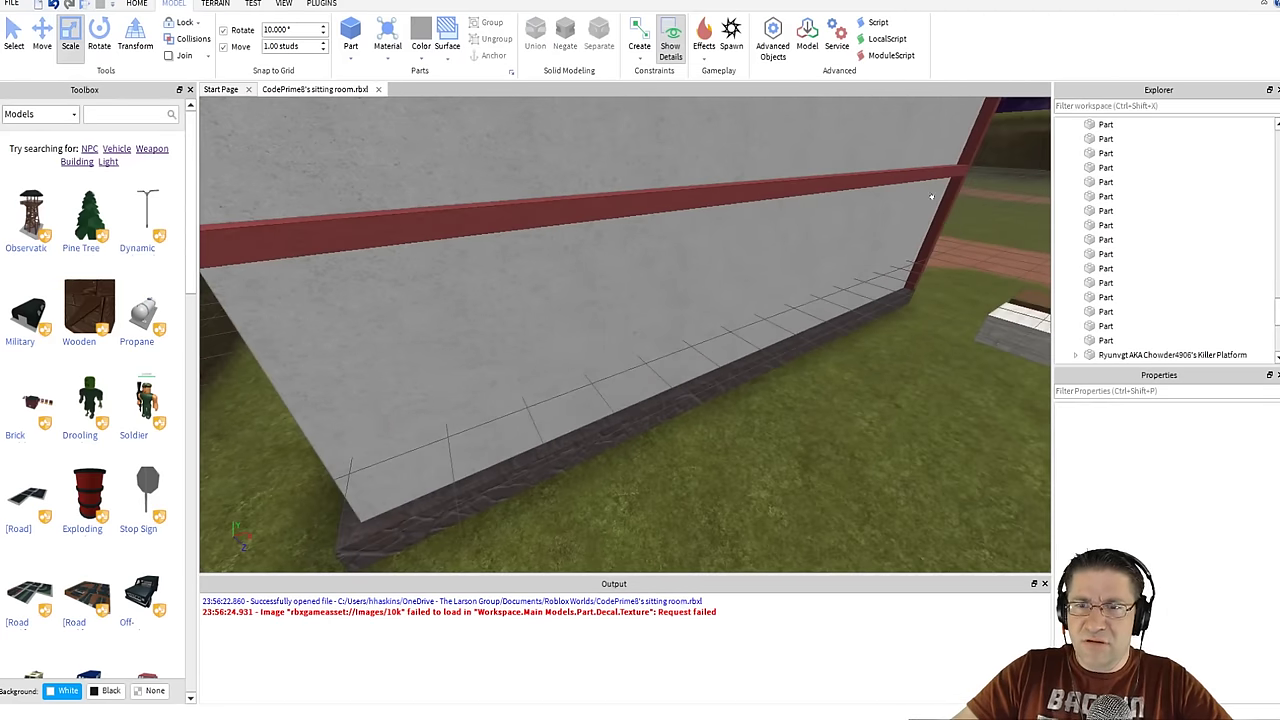
{"action": "left_click", "coordinate": [931, 196]}
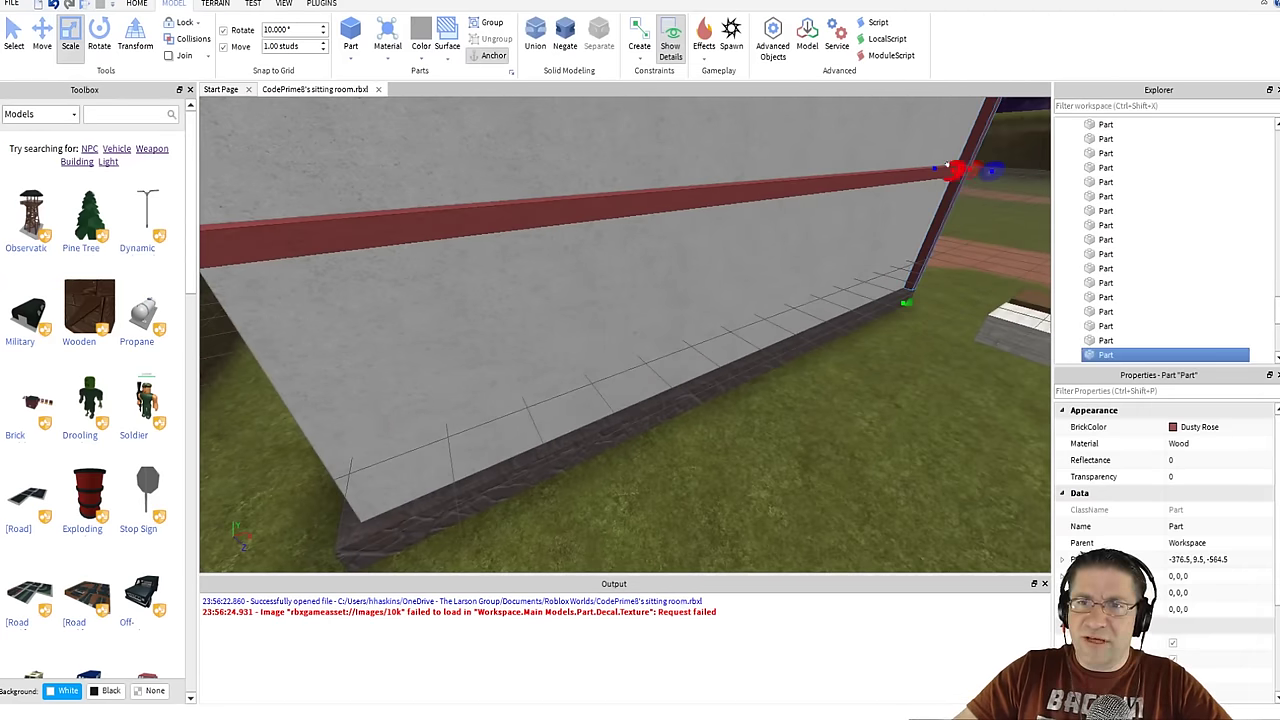
{"action": "right_click_drag", "start_coordinate": [948, 165], "coordinate": [946, 165]}
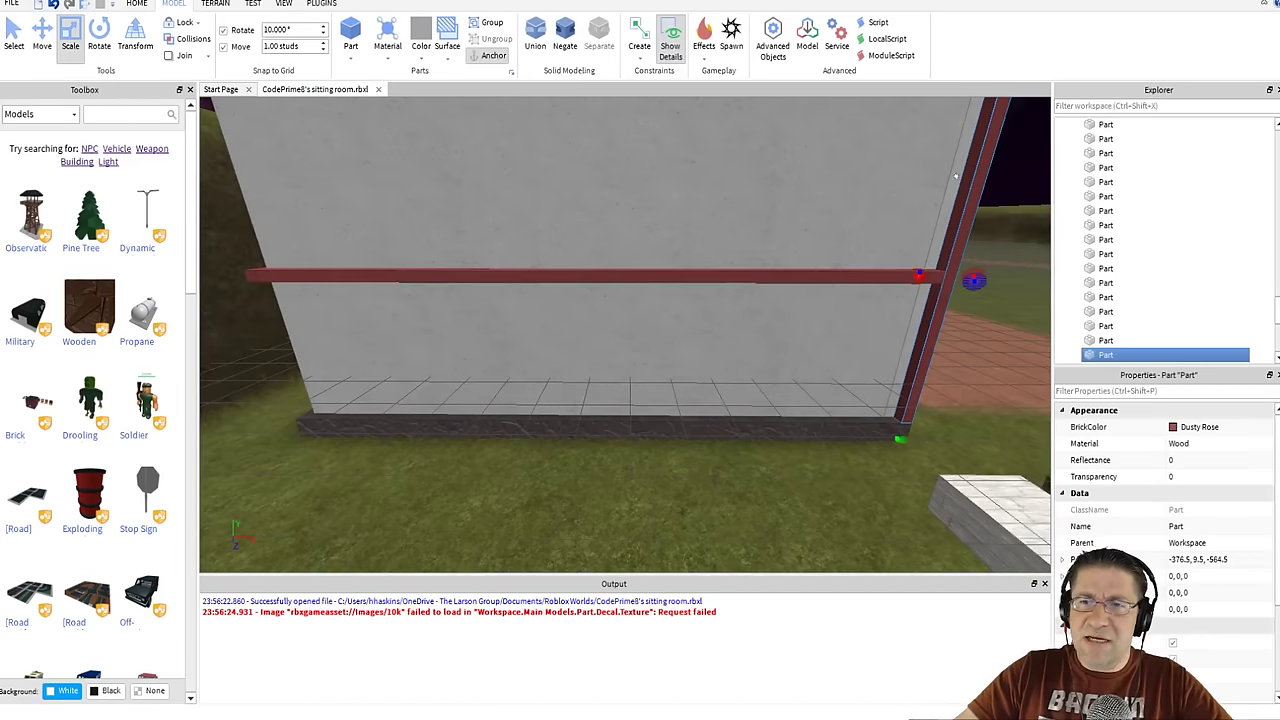
{"action": "left_click", "coordinate": [42, 40]}
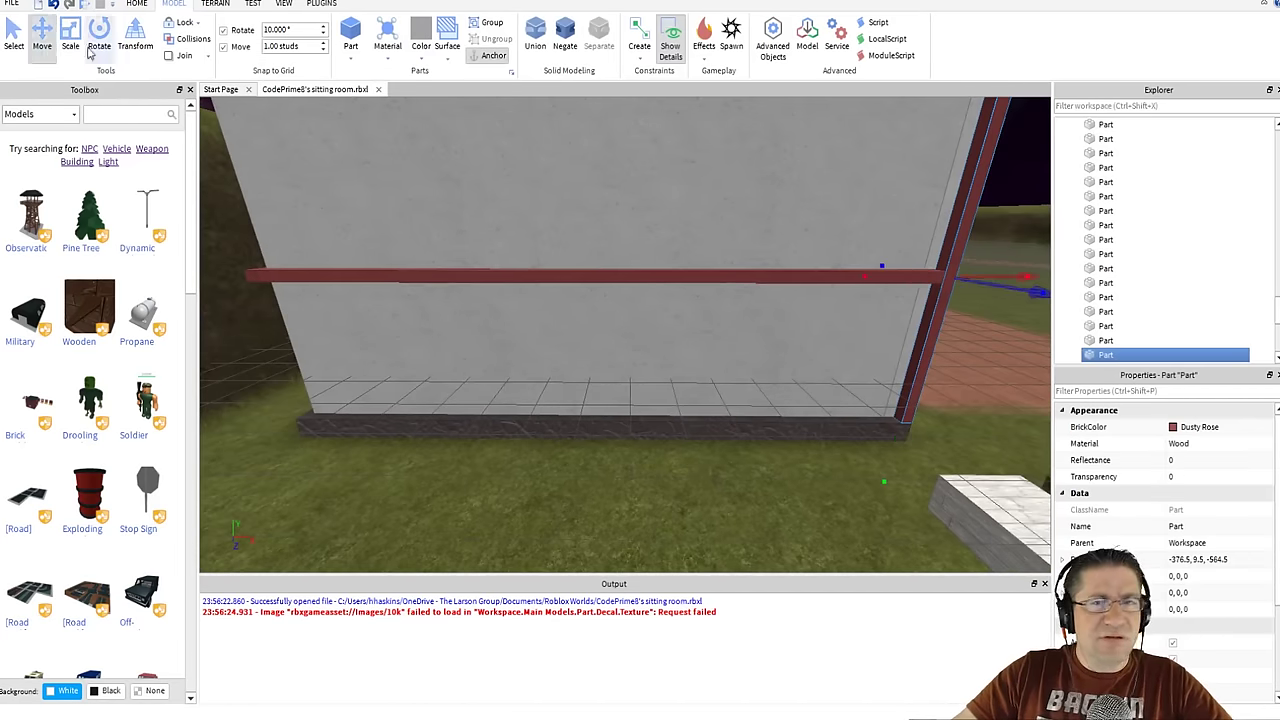
{"action": "left_click_drag", "start_coordinate": [958, 273], "coordinate": [257, 276]}
- Delete the brown and the white WoodPlanks blocks lying on the grass beside the building
{"action": "right_click_drag", "start_coordinate": [257, 276], "coordinate": [280, 258]}
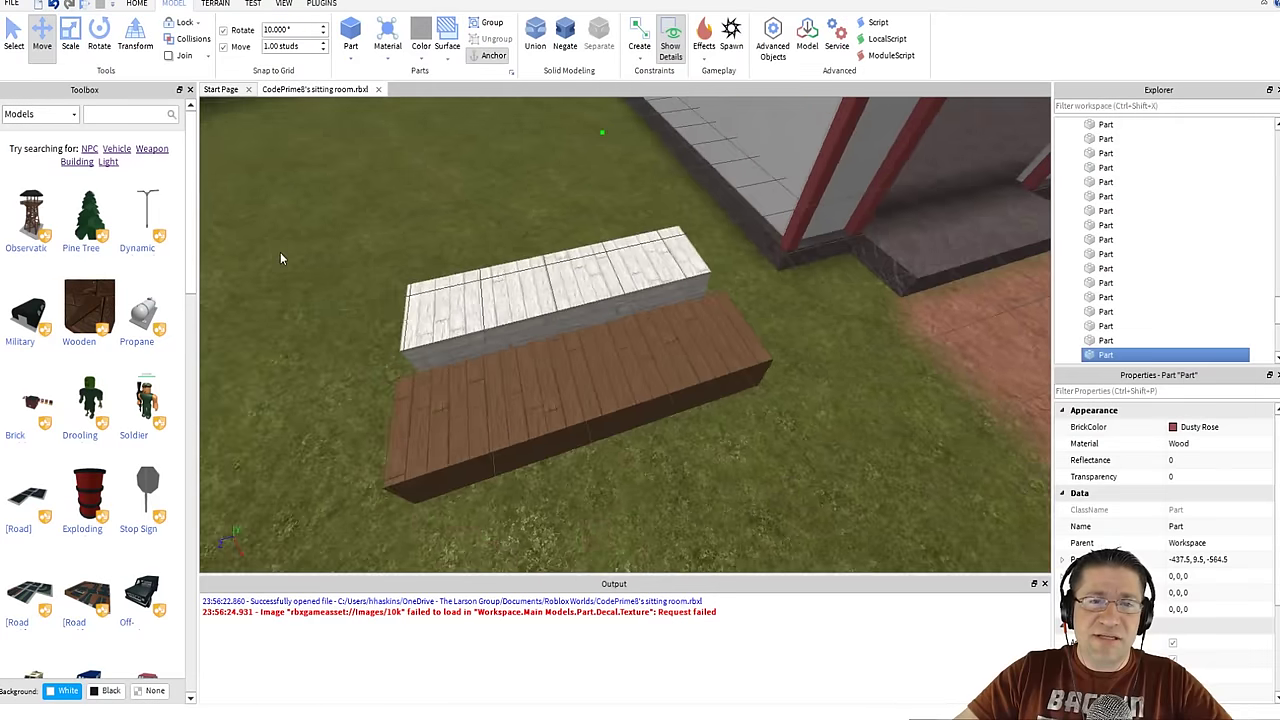
{"action": "left_click", "coordinate": [519, 368]}
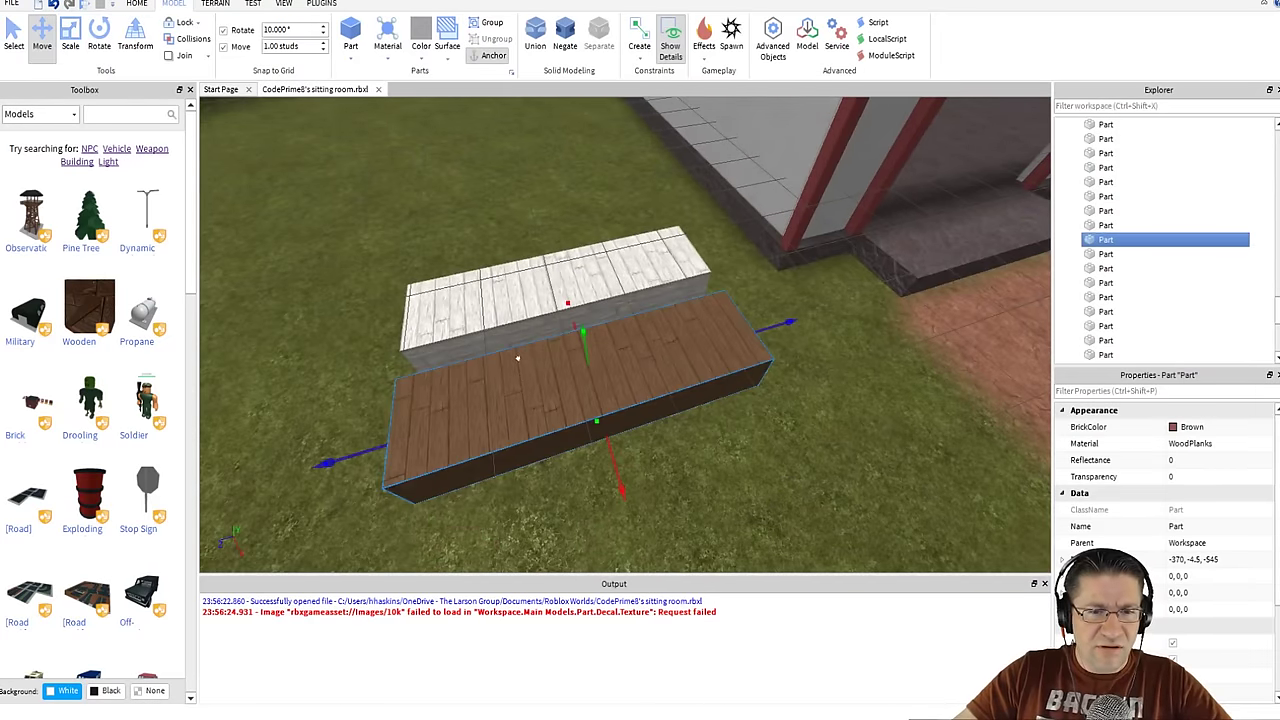
{"action": "left_click", "coordinate": [497, 296]}
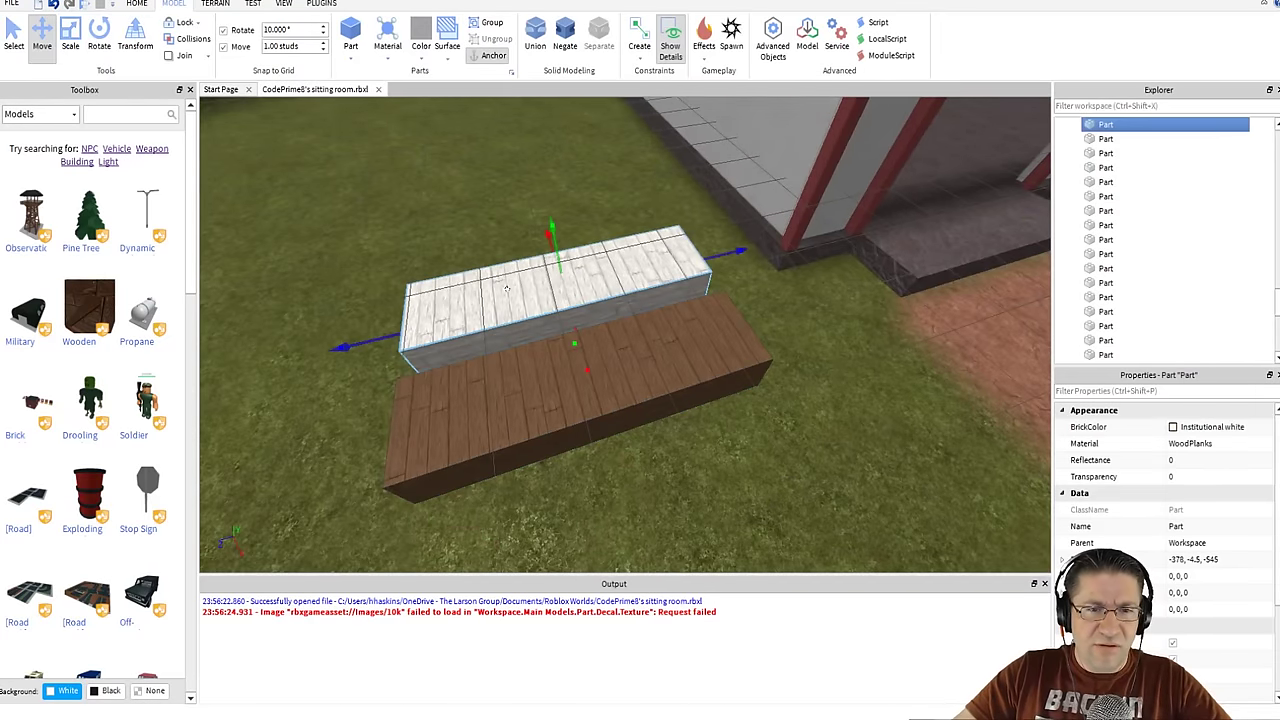
{"action": "left_click", "coordinate": [517, 369], "text": "ctrl"}
{"action": "key", "text": "Delete"}
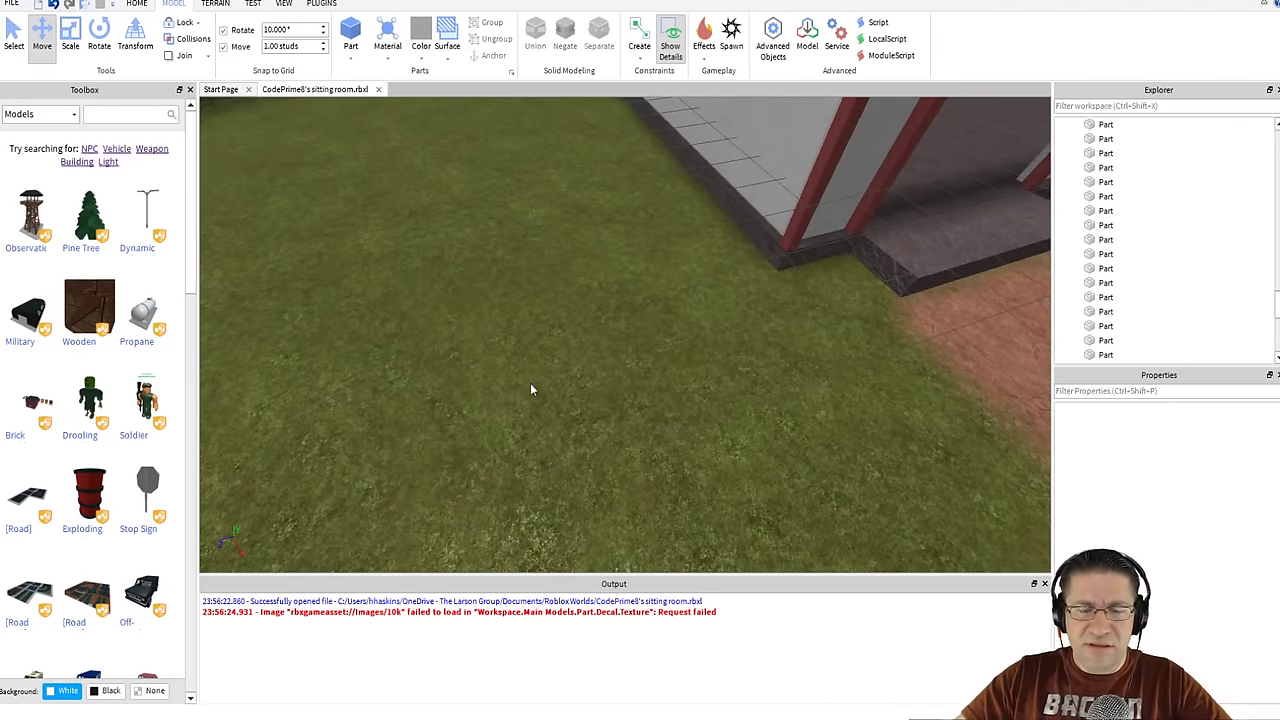
- Duplicate the Dusty Rose post beside the doorway and move the copy out onto the grass at -376.5, 2.5, -553.5
{"action": "scroll", "coordinate": [530, 302], "scroll_direction": "down", "scroll_amount": 4}
{"action": "right_click_drag", "start_coordinate": [530, 303], "coordinate": [493, 312]}
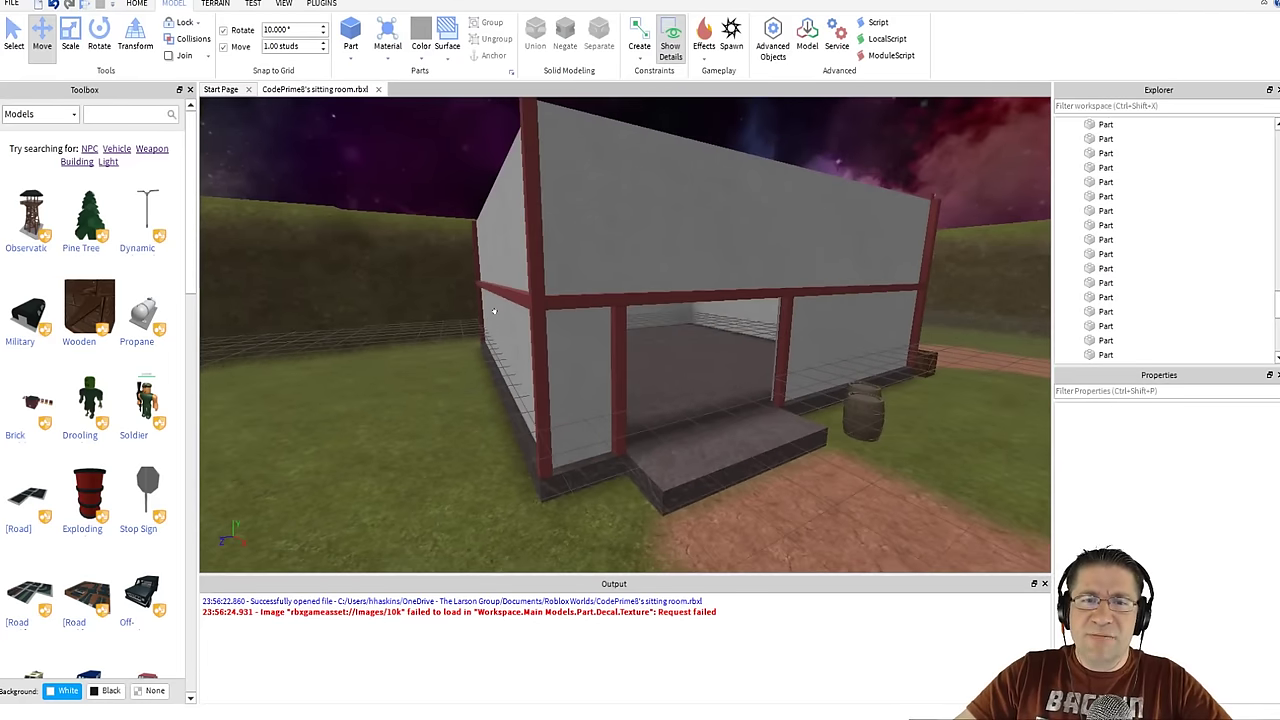
{"action": "left_click", "coordinate": [605, 348]}
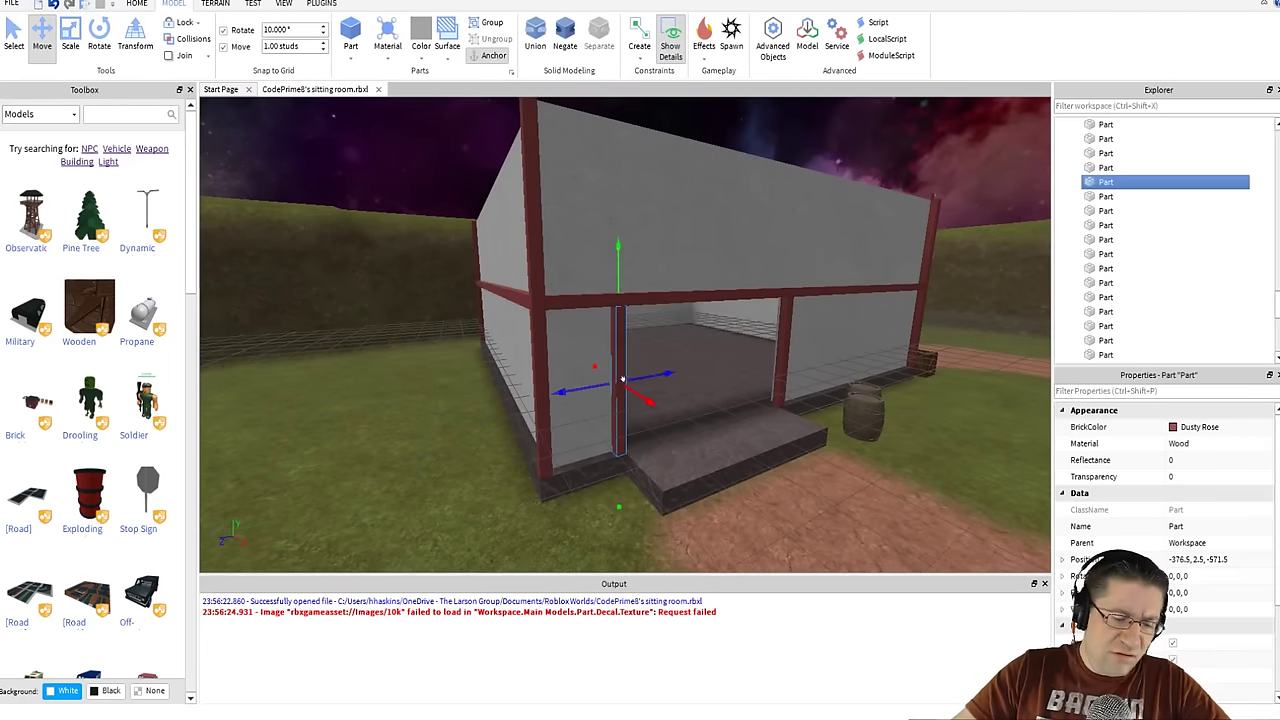
{"action": "right_click_drag", "start_coordinate": [596, 374], "coordinate": [597, 375]}
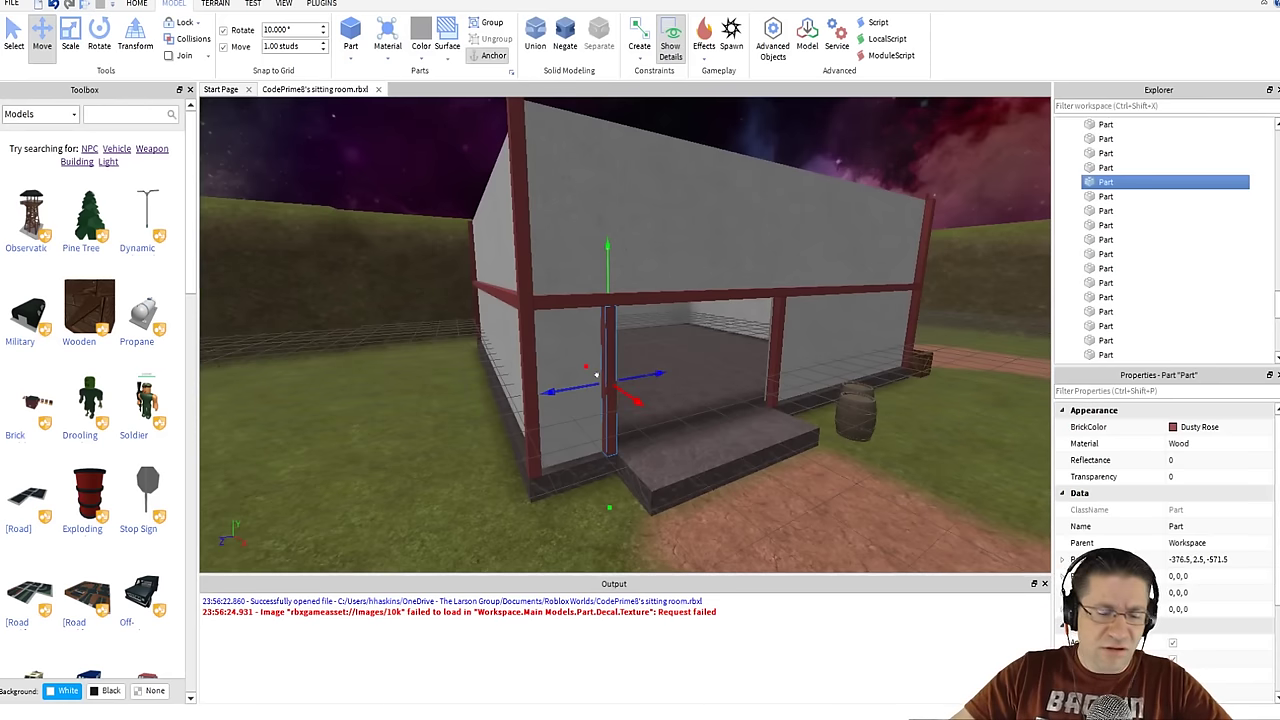
{"action": "key", "text": "ctrl+d"}
{"action": "left_click_drag", "start_coordinate": [601, 375], "coordinate": [420, 366]}
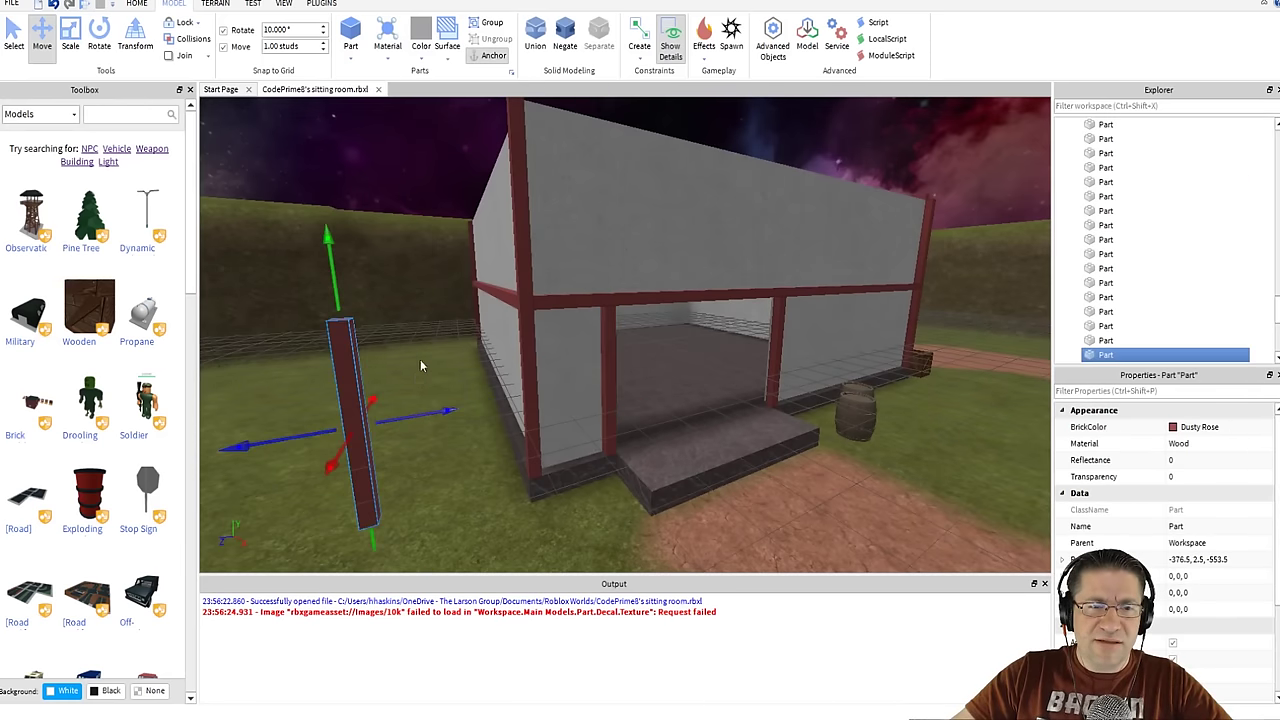
- Duplicate the white concrete panel beside the doorway and move the copy onto the grass at -377.5, 2.5, -558
{"action": "left_click", "coordinate": [563, 372]}
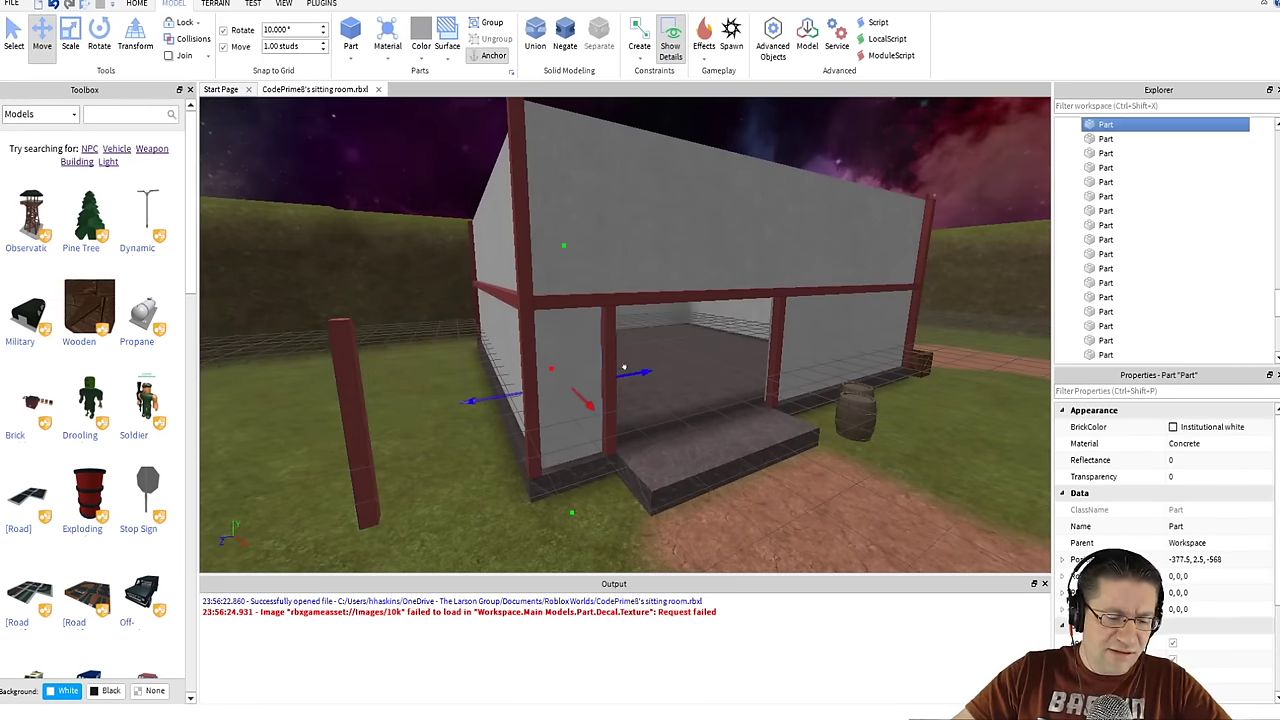
{"action": "key", "text": "d"}
{"action": "key", "text": "ctrl+d"}
{"action": "left_click_drag", "start_coordinate": [458, 401], "coordinate": [183, 393]}
{"action": "mouse_move", "coordinate": [262, 390]}
{"action": "left_mouse_down"}
{"action": "mouse_move", "coordinate": [443, 386]}
{"action": "mouse_move", "coordinate": [266, 392]}
{"action": "left_mouse_up"}
- Close the Toolbox to enlarge the 3D view
{"action": "key", "text": "w"}
{"action": "right_click_drag", "start_coordinate": [957, 418], "coordinate": [957, 418]}
{"action": "key", "text": "d"}
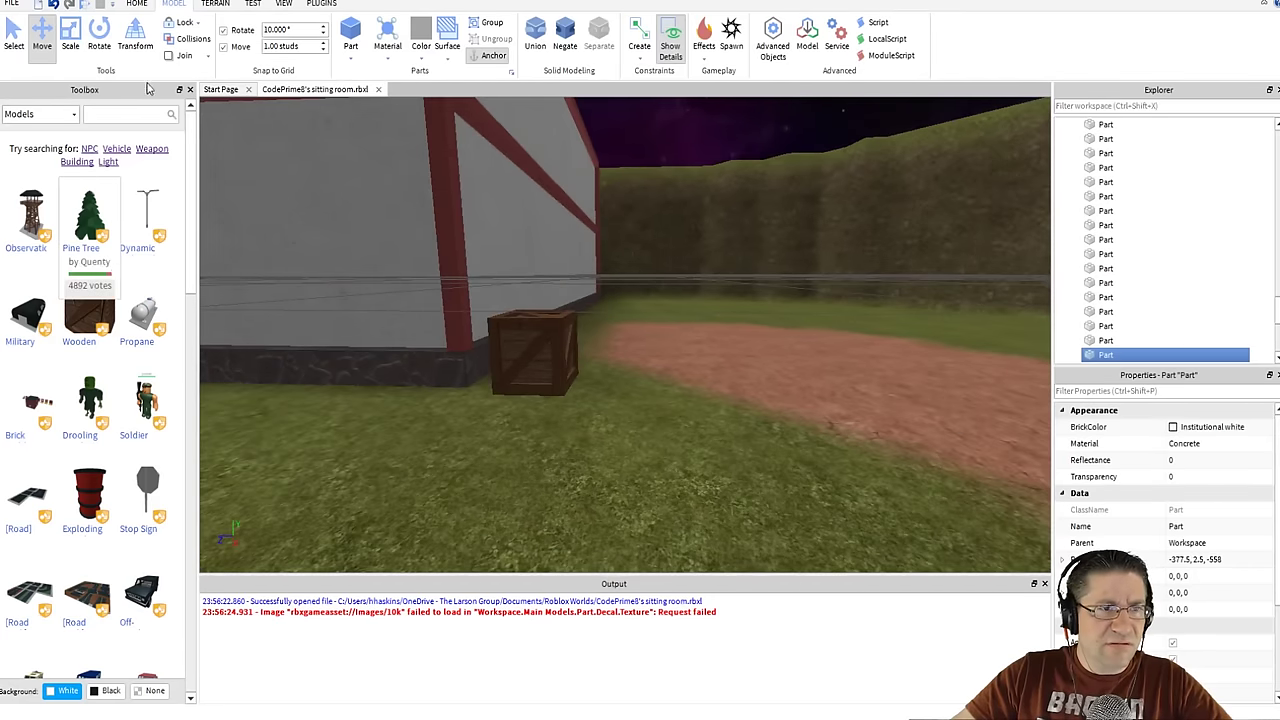
{"action": "left_click", "coordinate": [190, 89]}
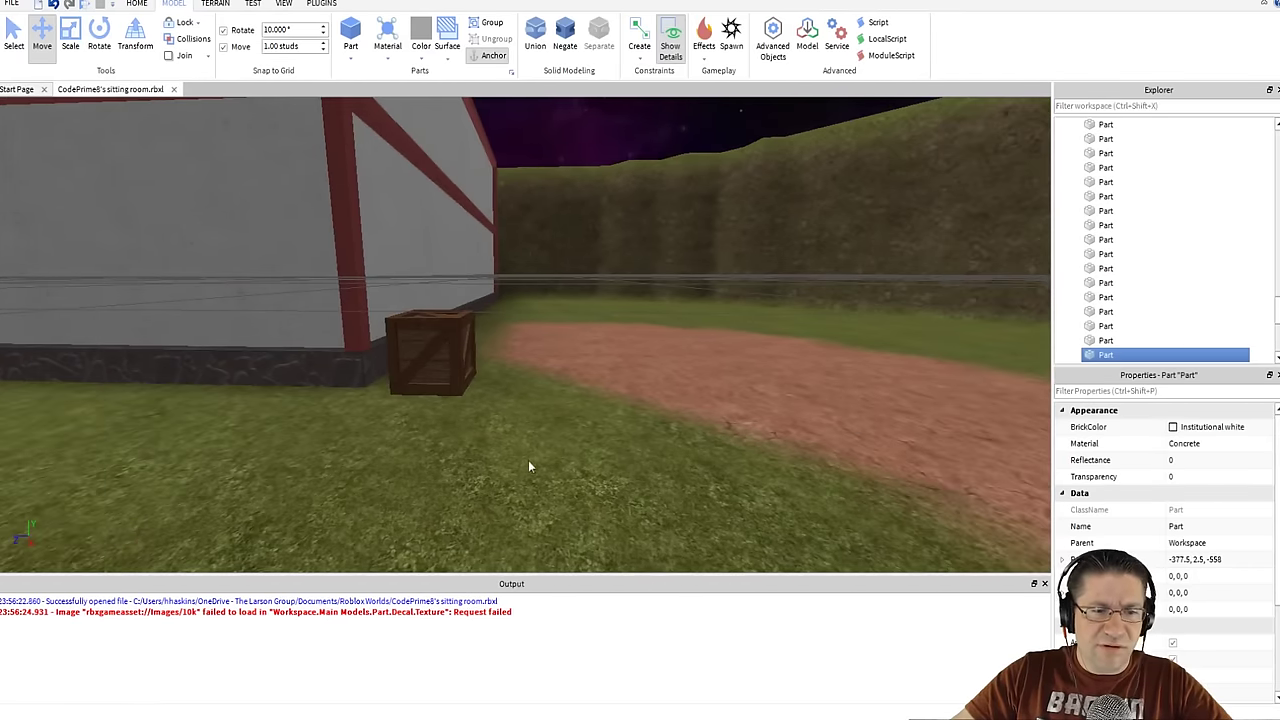
- Duplicate the upper concrete side wall and raise the copy directly above it to -407.5, 29.5, -565.5
{"action": "right_click_drag", "start_coordinate": [538, 350], "coordinate": [551, 331]}
{"action": "key", "text": "w"}
{"action": "scroll", "coordinate": [551, 331], "scroll_direction": "up", "scroll_amount": 4}
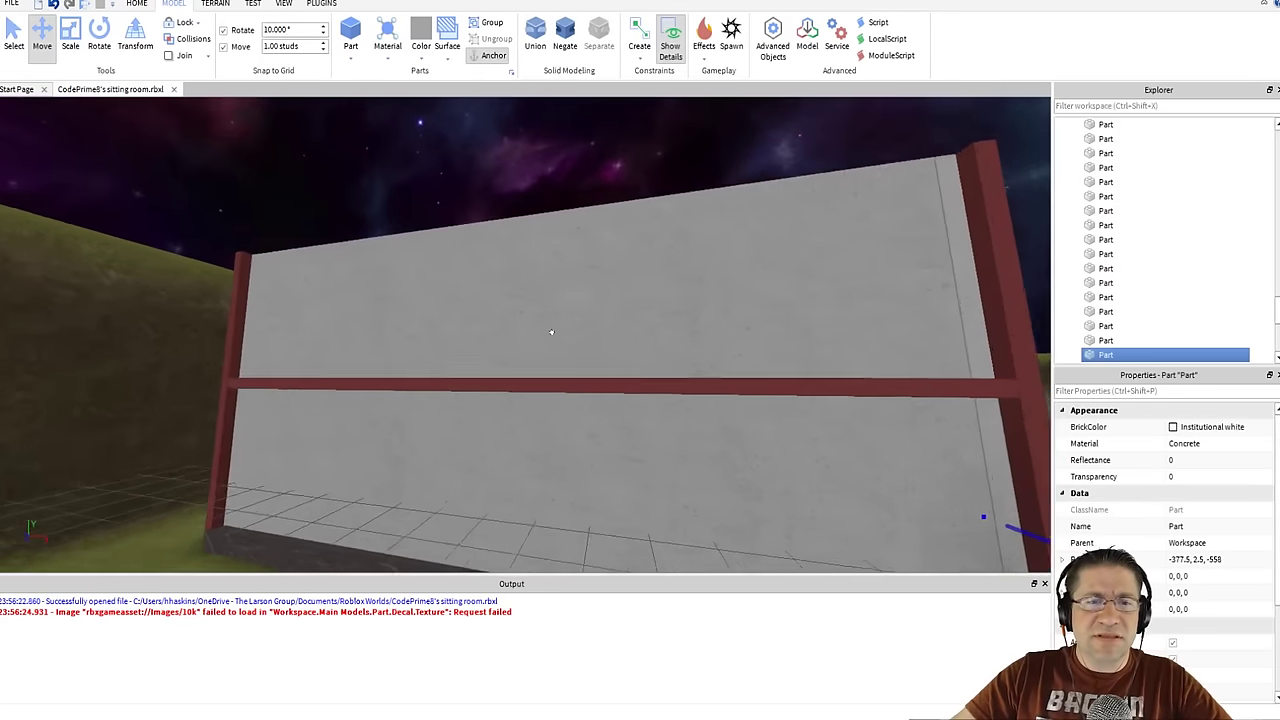
{"action": "left_click", "coordinate": [551, 317]}
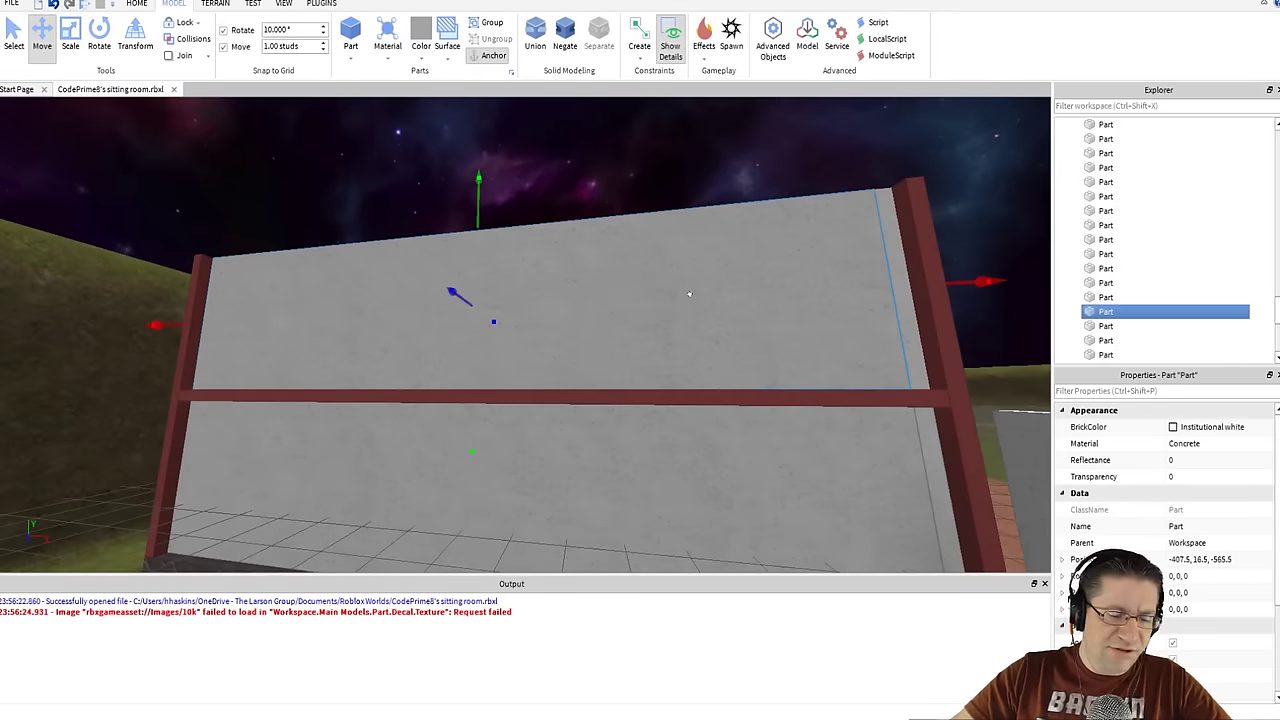
{"action": "key", "text": "ctrl+d"}
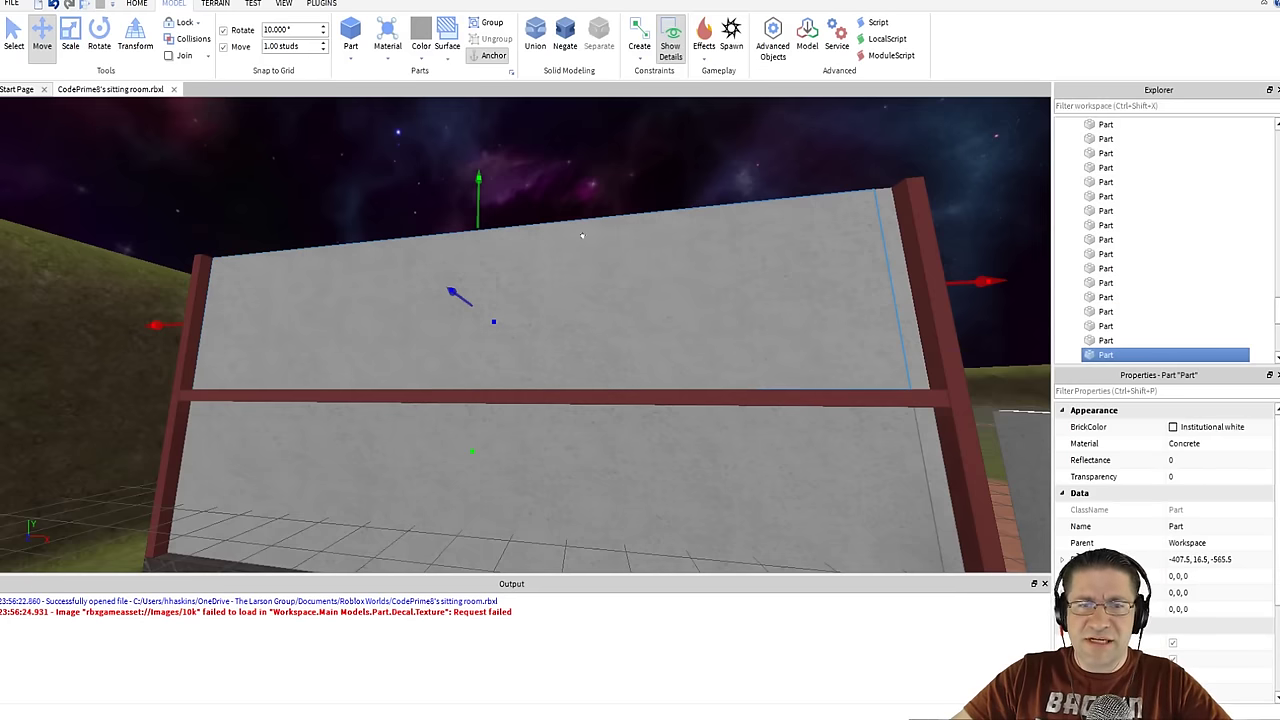
{"action": "left_click_drag", "start_coordinate": [479, 212], "coordinate": [484, 108]}
{"action": "right_click_drag", "start_coordinate": [540, 235], "coordinate": [540, 237]}
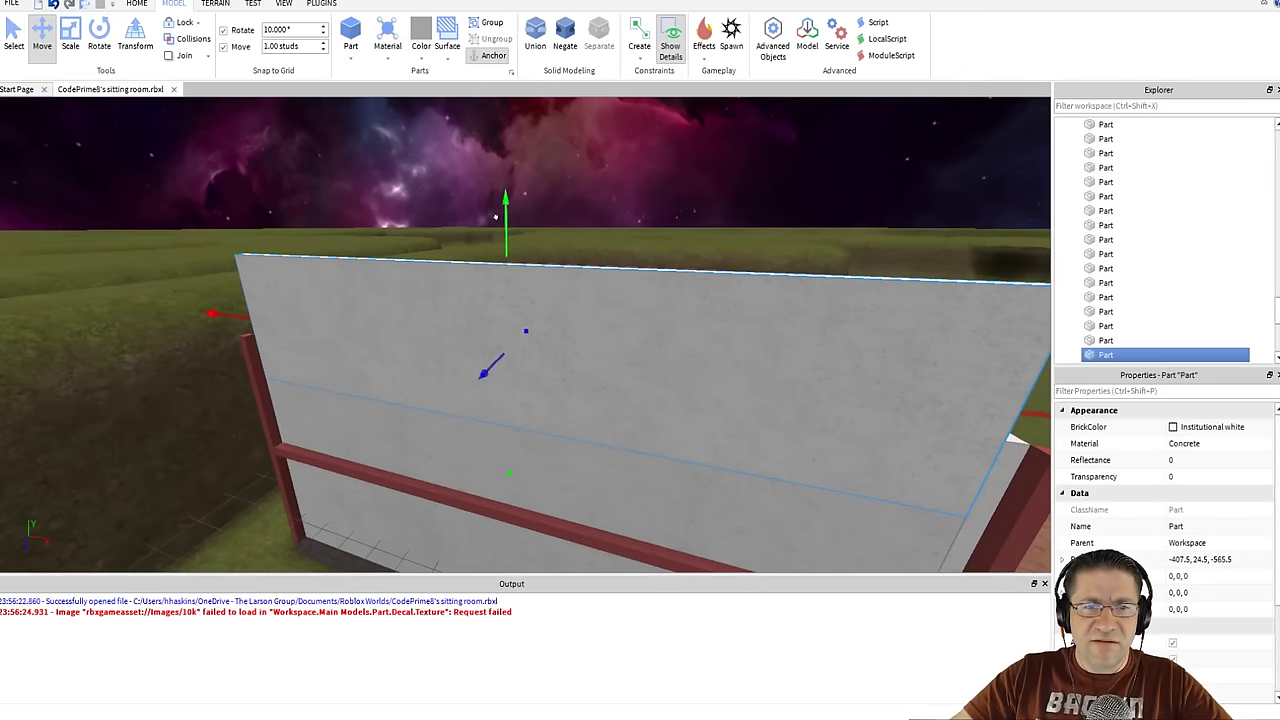
{"action": "left_click_drag", "start_coordinate": [499, 216], "coordinate": [493, 143]}
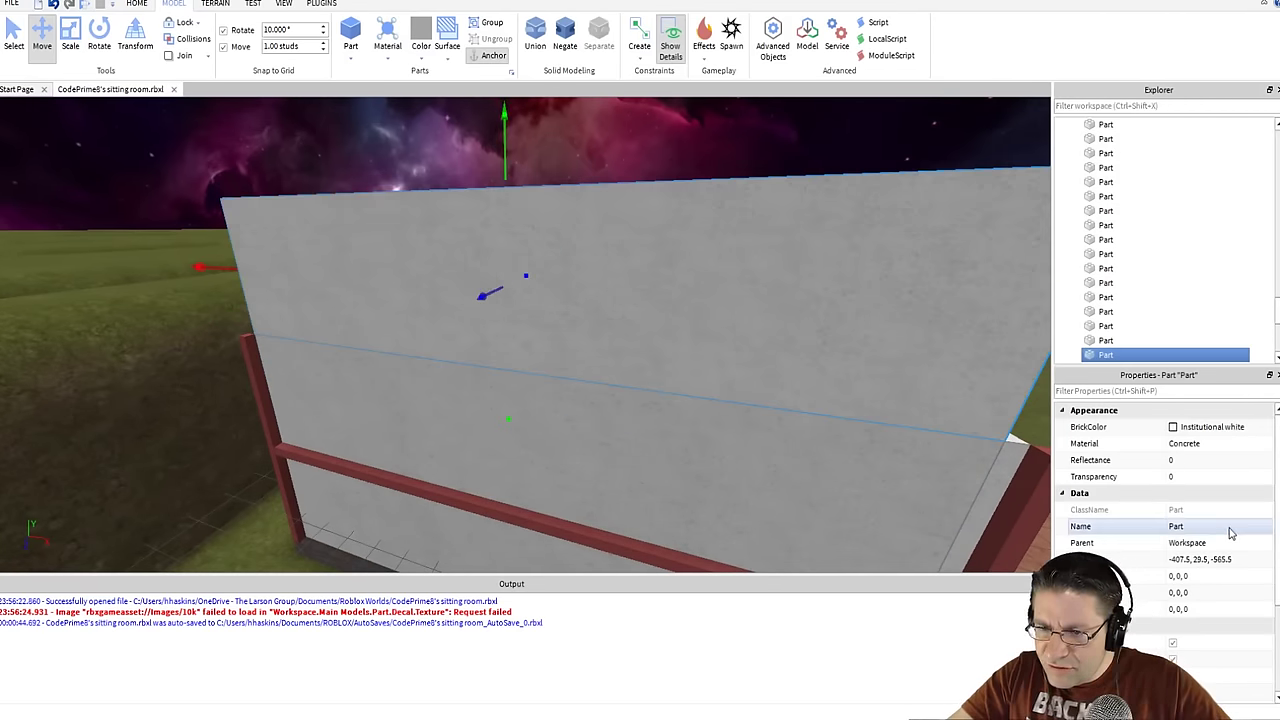
- Check the raised wall copy's shape property and insert a new wedge part above it
{"action": "scroll", "coordinate": [1237, 557], "scroll_direction": "down", "scroll_amount": 1}
{"action": "scroll", "coordinate": [1237, 545], "scroll_direction": "up", "scroll_amount": 1}
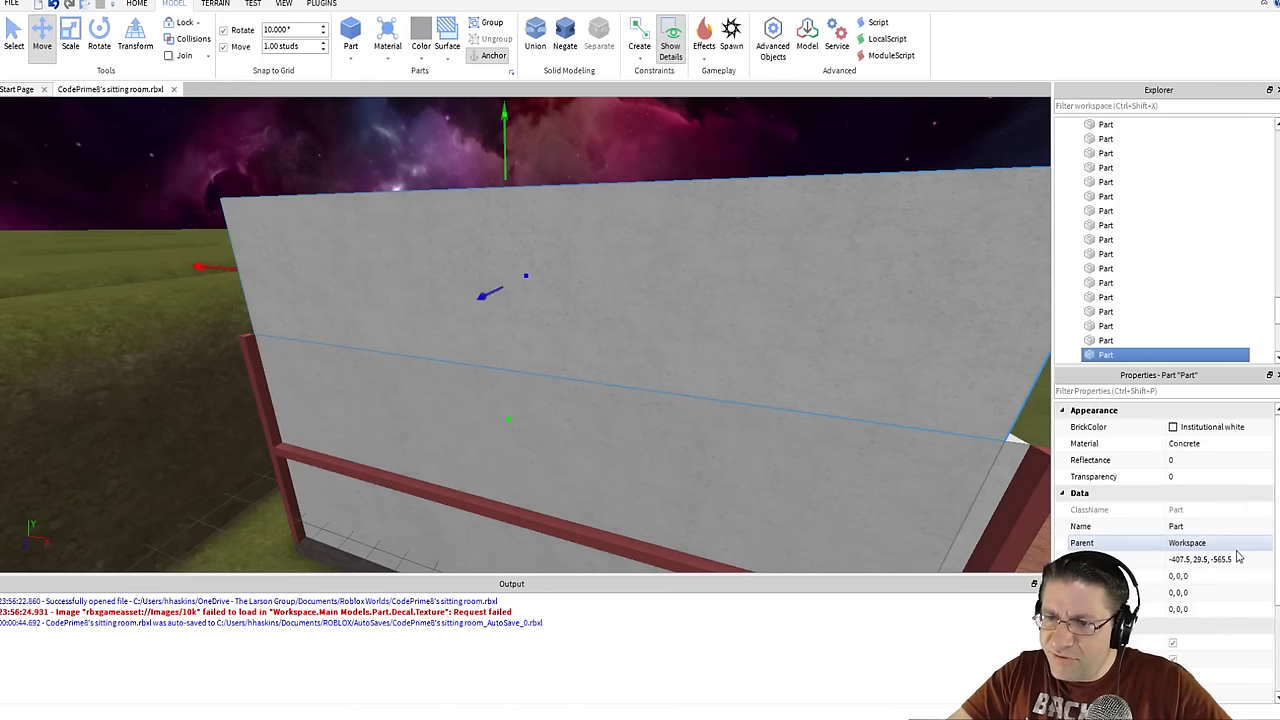
{"action": "scroll", "coordinate": [1225, 480], "scroll_direction": "down", "scroll_amount": 1}
{"action": "scroll", "coordinate": [1220, 456], "scroll_direction": "down", "scroll_amount": 2}
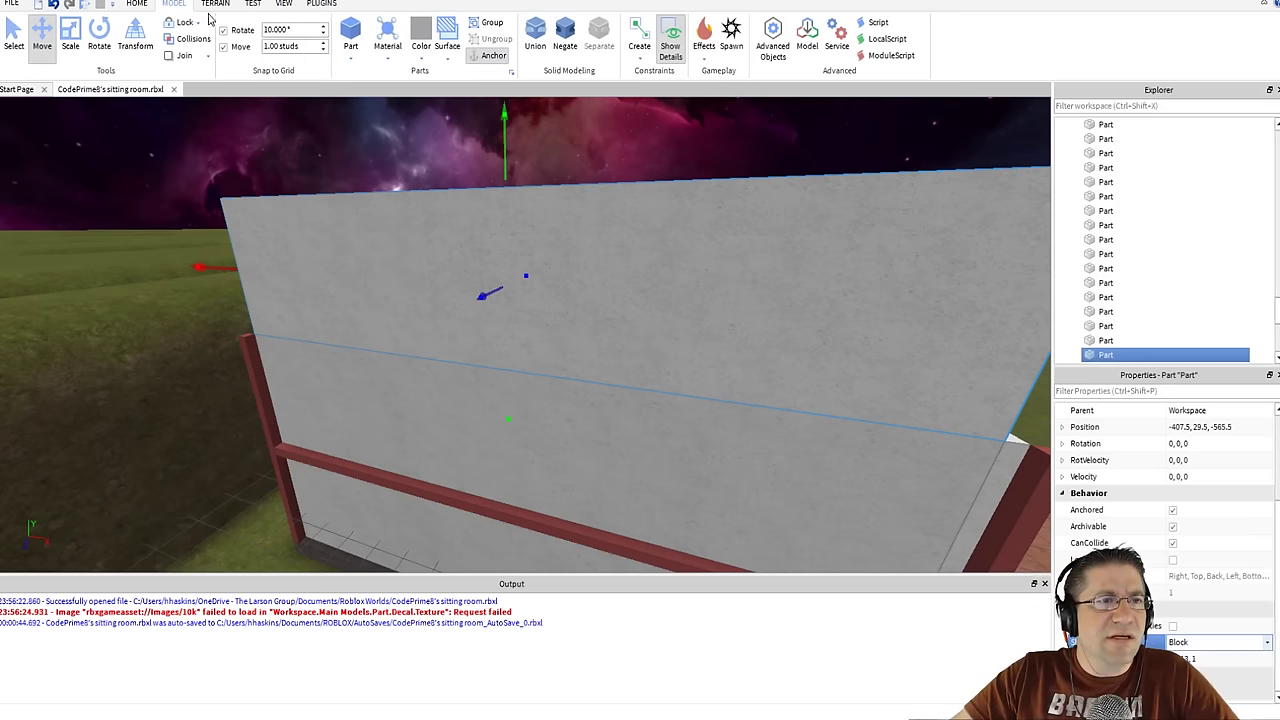
{"action": "left_click", "coordinate": [351, 60]}
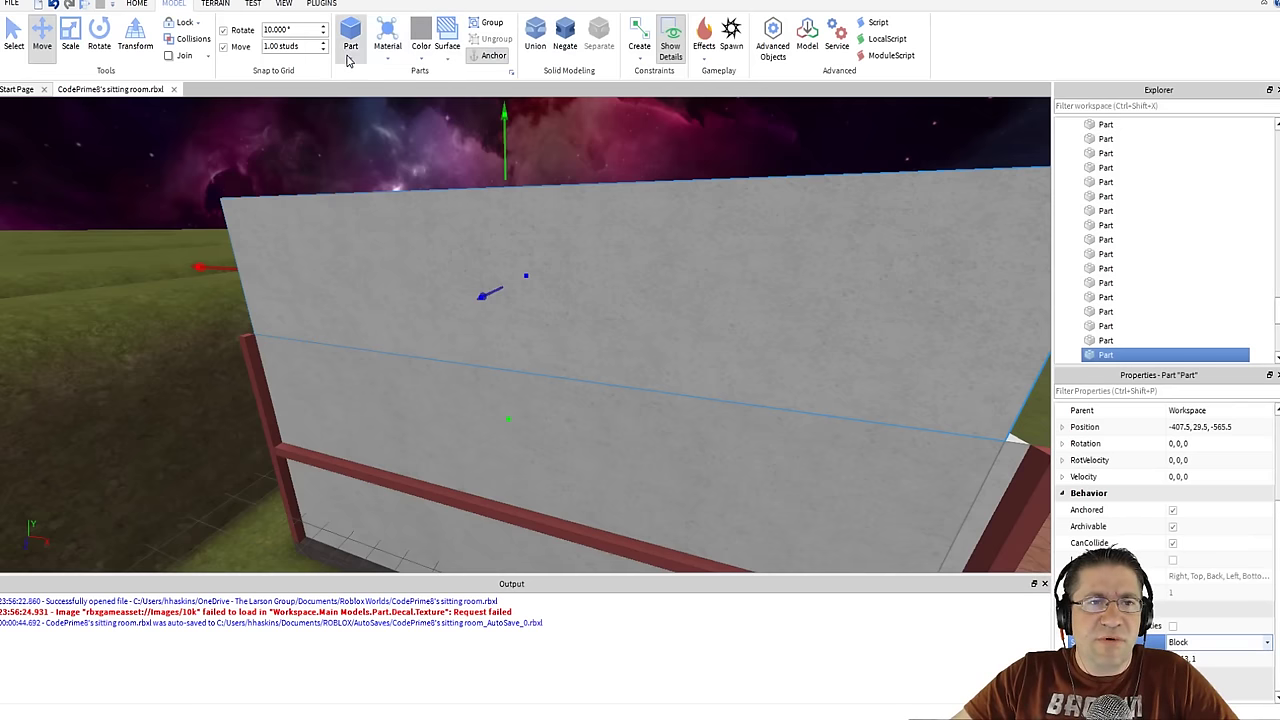
{"action": "left_click", "coordinate": [372, 106]}
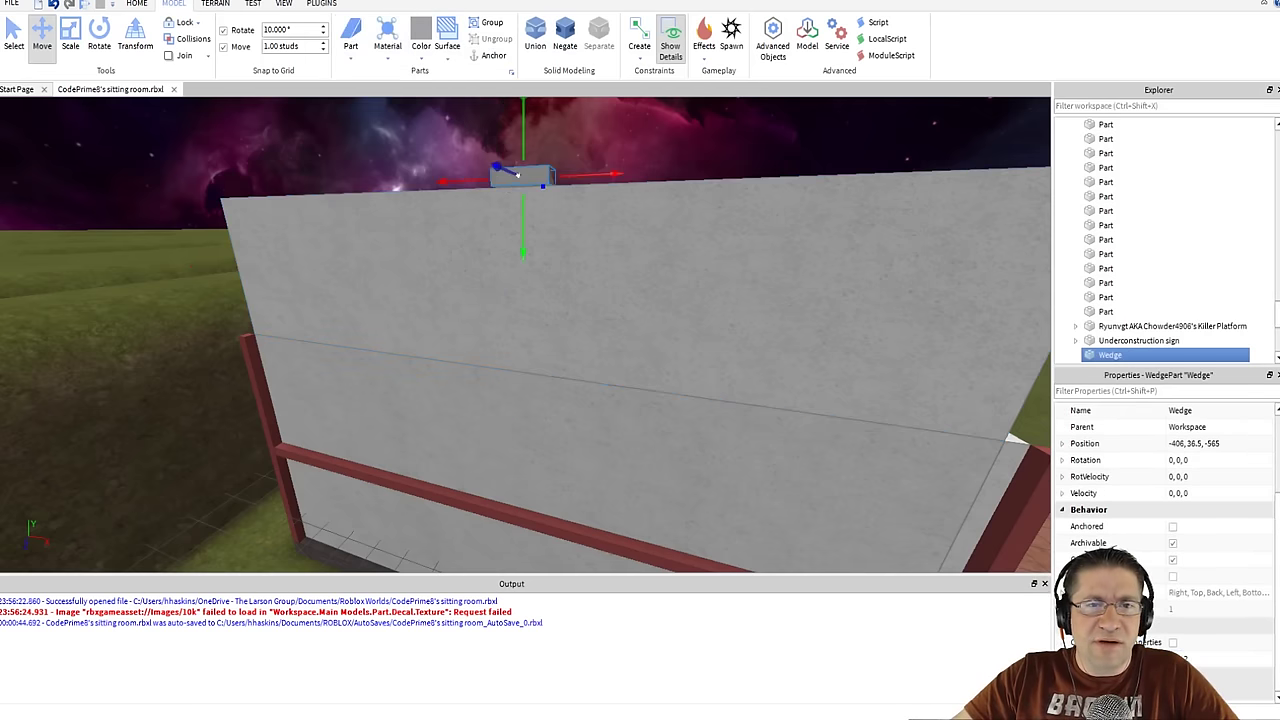
- Examine the new wedge close up and review its properties
{"action": "key", "text": "f"}
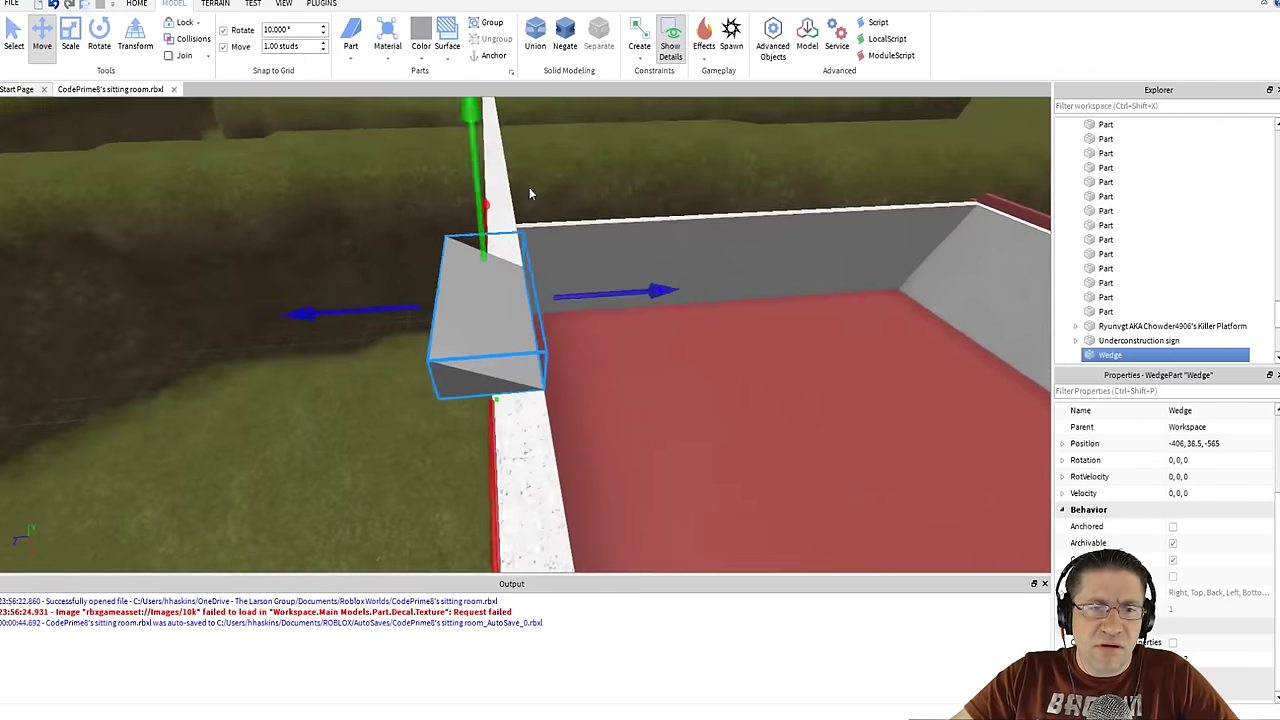
{"action": "right_click_drag", "start_coordinate": [529, 187], "coordinate": [518, 175]}
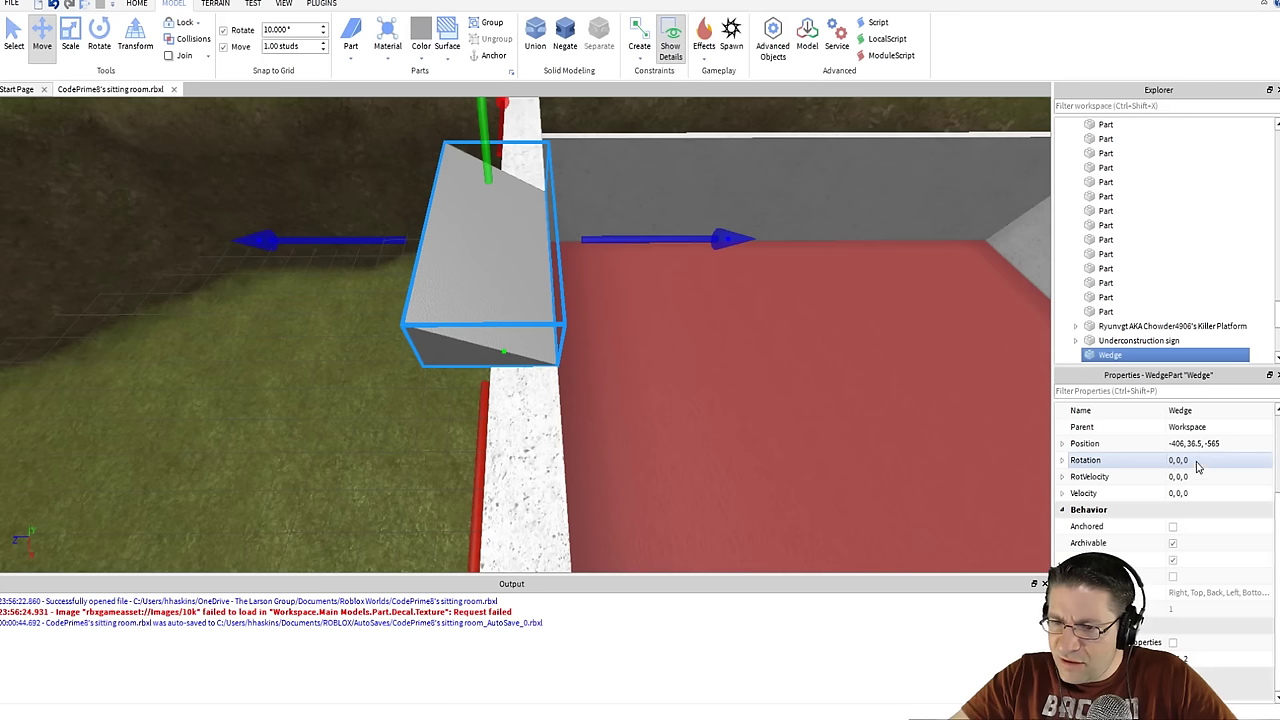
{"action": "scroll", "coordinate": [1197, 472], "scroll_direction": "up", "scroll_amount": 3}
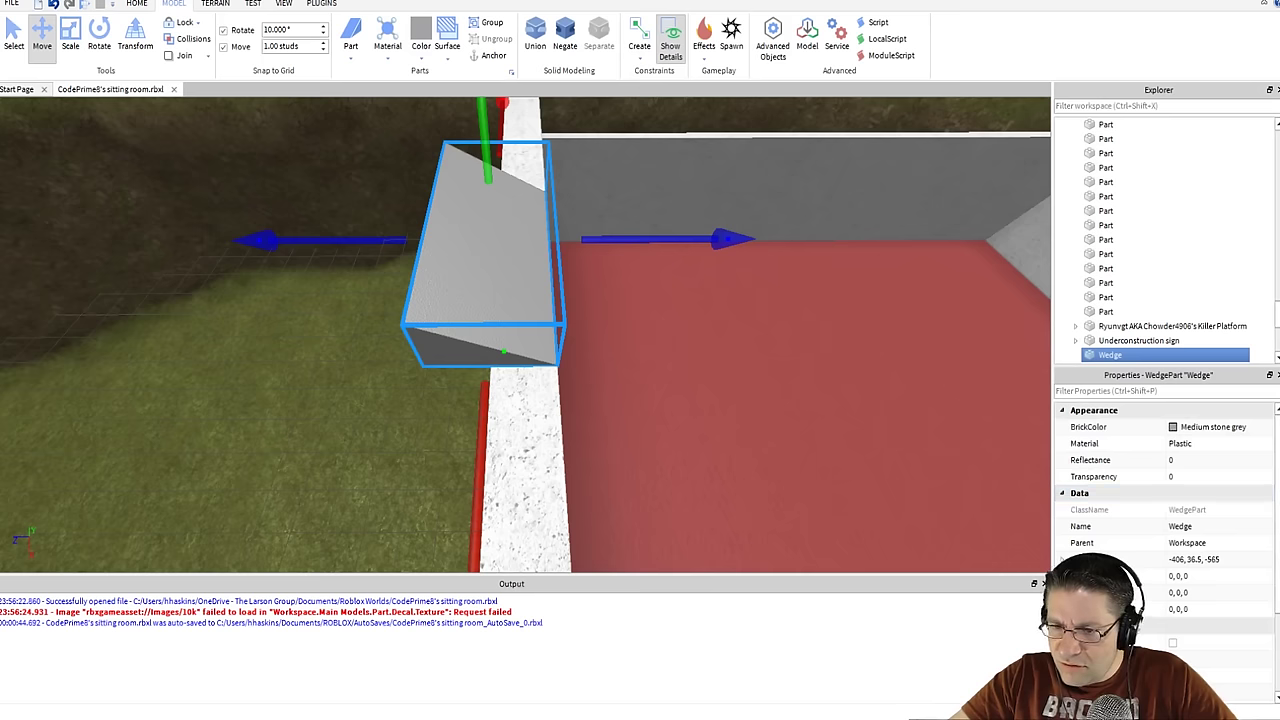
{"action": "scroll", "coordinate": [1214, 534], "scroll_direction": "down", "scroll_amount": 3}
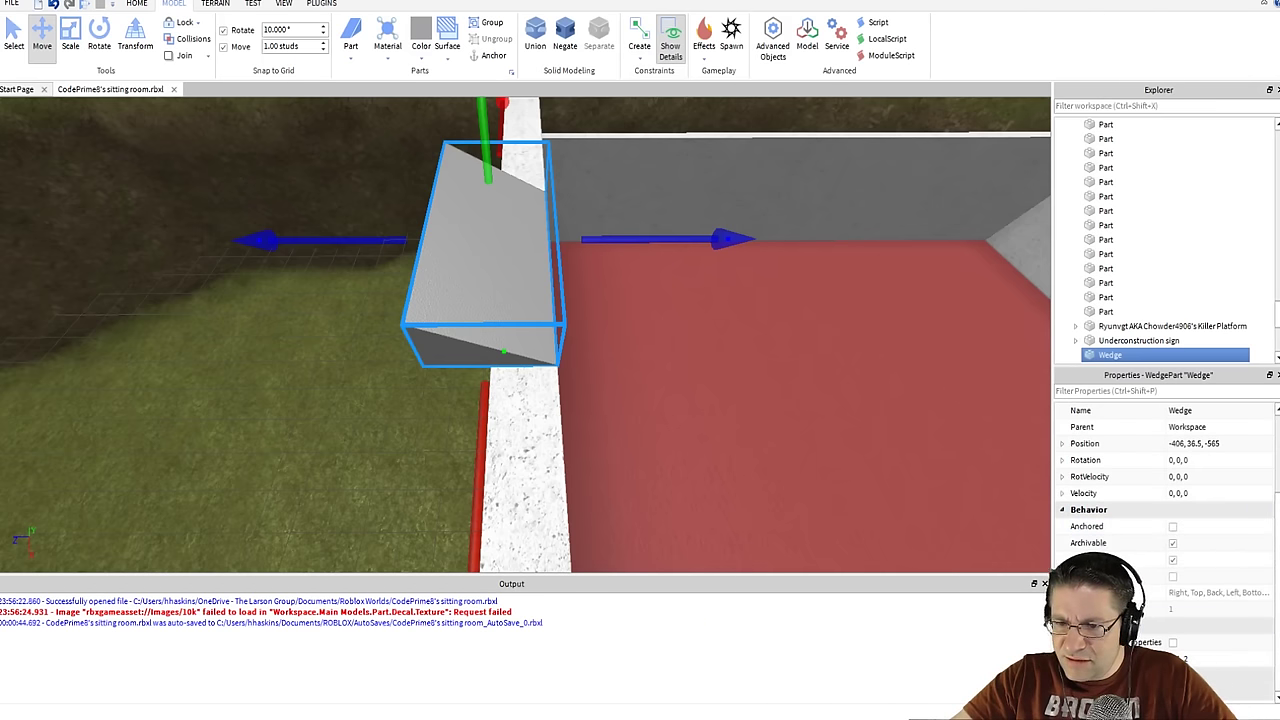
{"action": "scroll", "coordinate": [1120, 559], "scroll_direction": "down", "scroll_amount": 10}
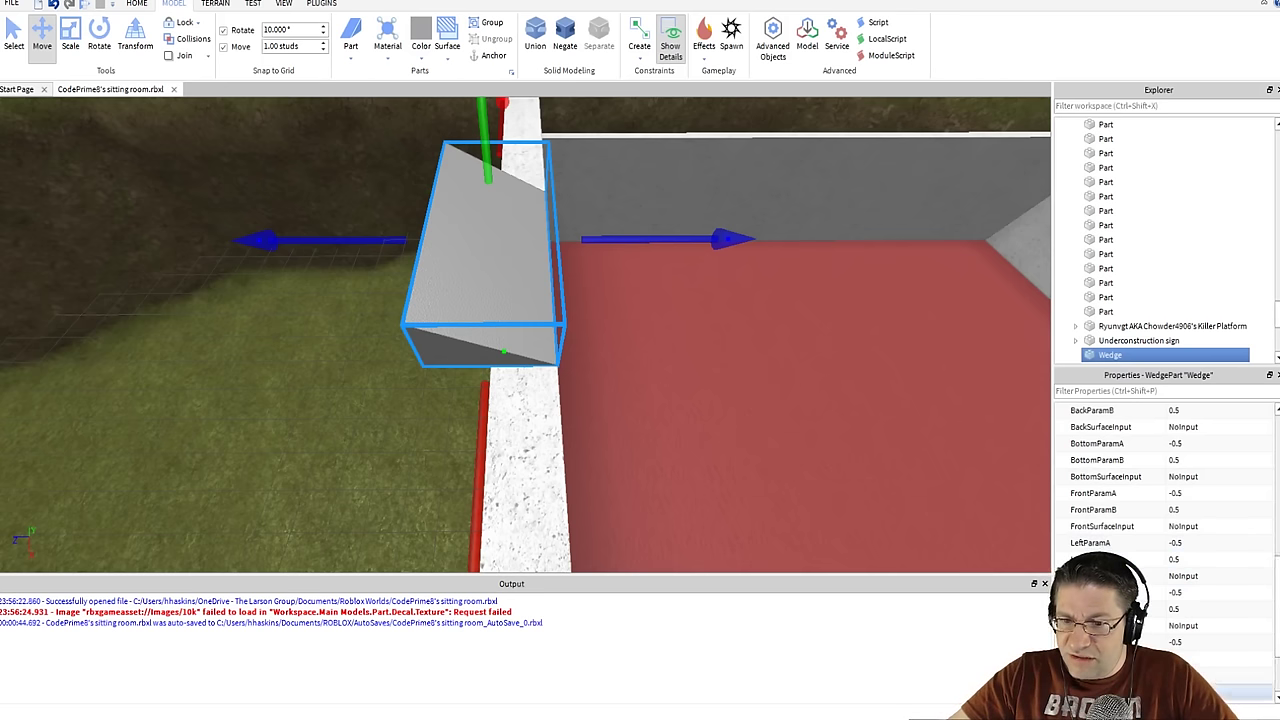
{"action": "scroll", "coordinate": [1155, 548], "scroll_direction": "down", "scroll_amount": 2}
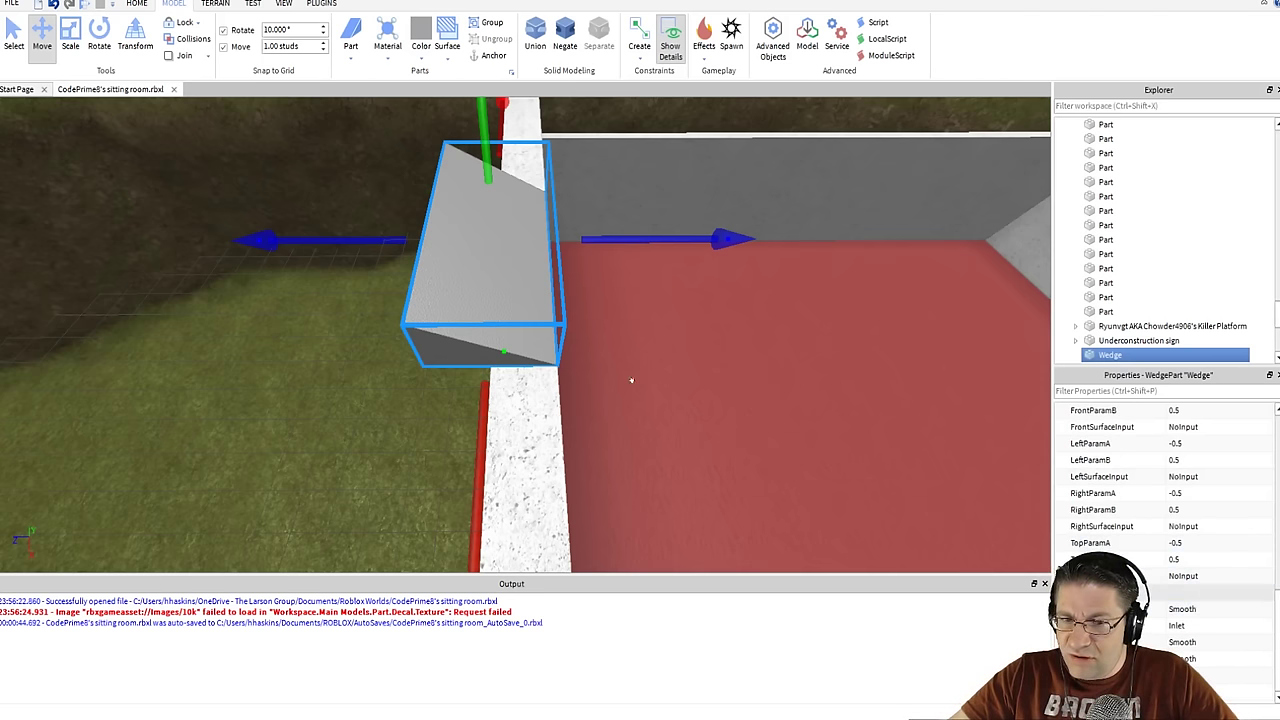
- Delete the raised wall copy standing on top of the upper side wall
{"action": "right_click_drag", "start_coordinate": [503, 276], "coordinate": [420, 258]}
{"action": "scroll", "coordinate": [420, 243], "scroll_direction": "down", "scroll_amount": 5}
{"action": "left_click", "coordinate": [553, 361]}
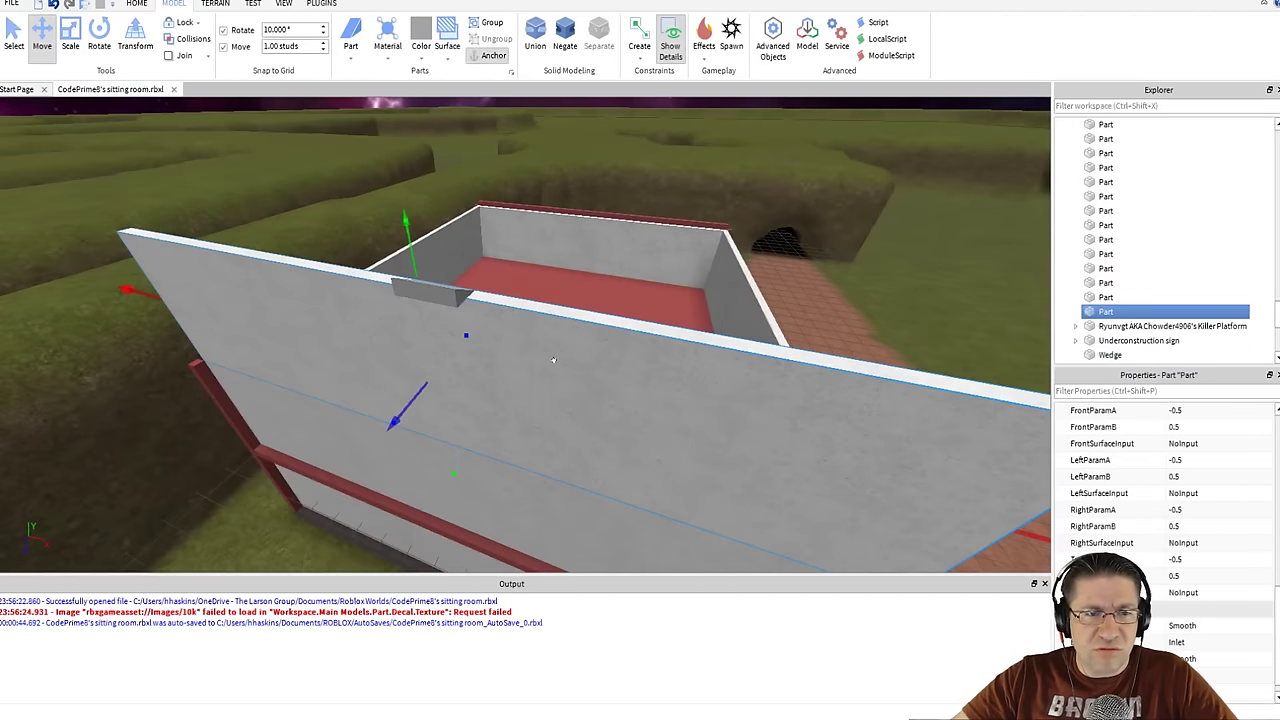
{"action": "key", "text": "Delete"}
- Lower the wedge to -406, 26.5, -565 and delete the duplicate concrete panel overlapping the upper side wall
{"action": "left_click", "coordinate": [427, 280]}
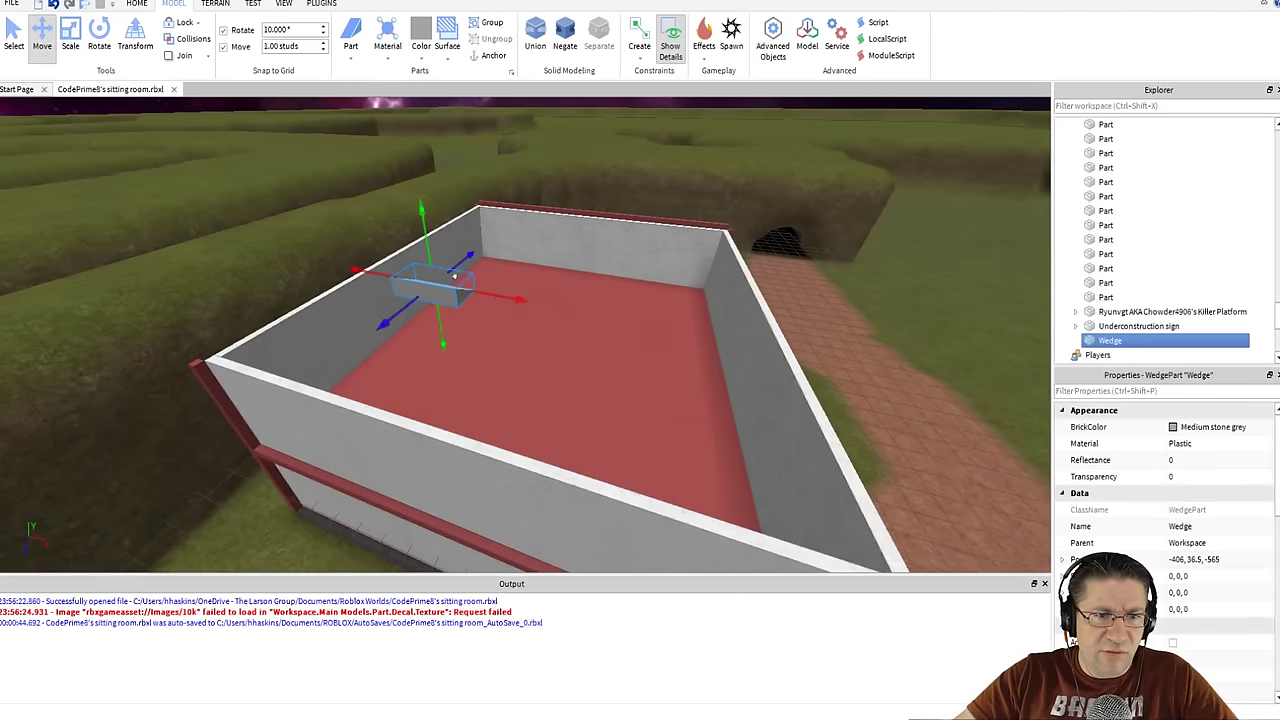
{"action": "left_click_drag", "start_coordinate": [419, 247], "coordinate": [438, 385]}
{"action": "left_click", "coordinate": [403, 477]}
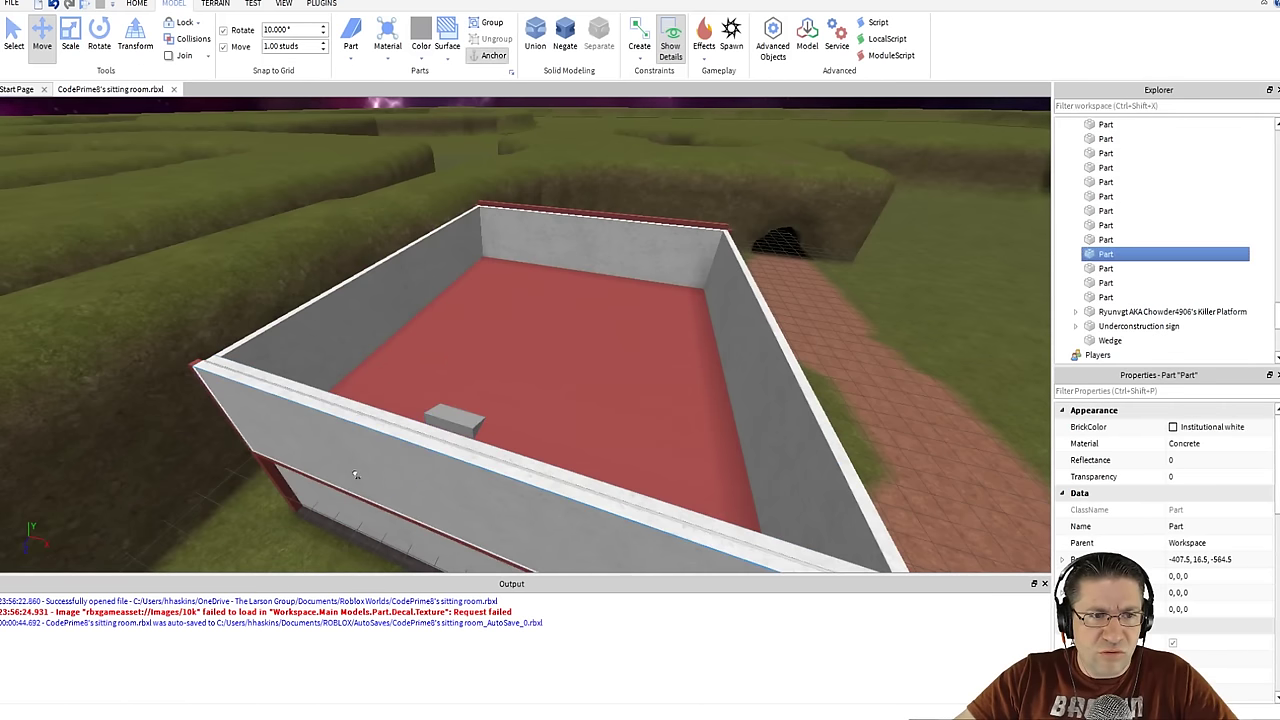
{"action": "left_click_drag", "start_coordinate": [355, 474], "coordinate": [447, 266]}
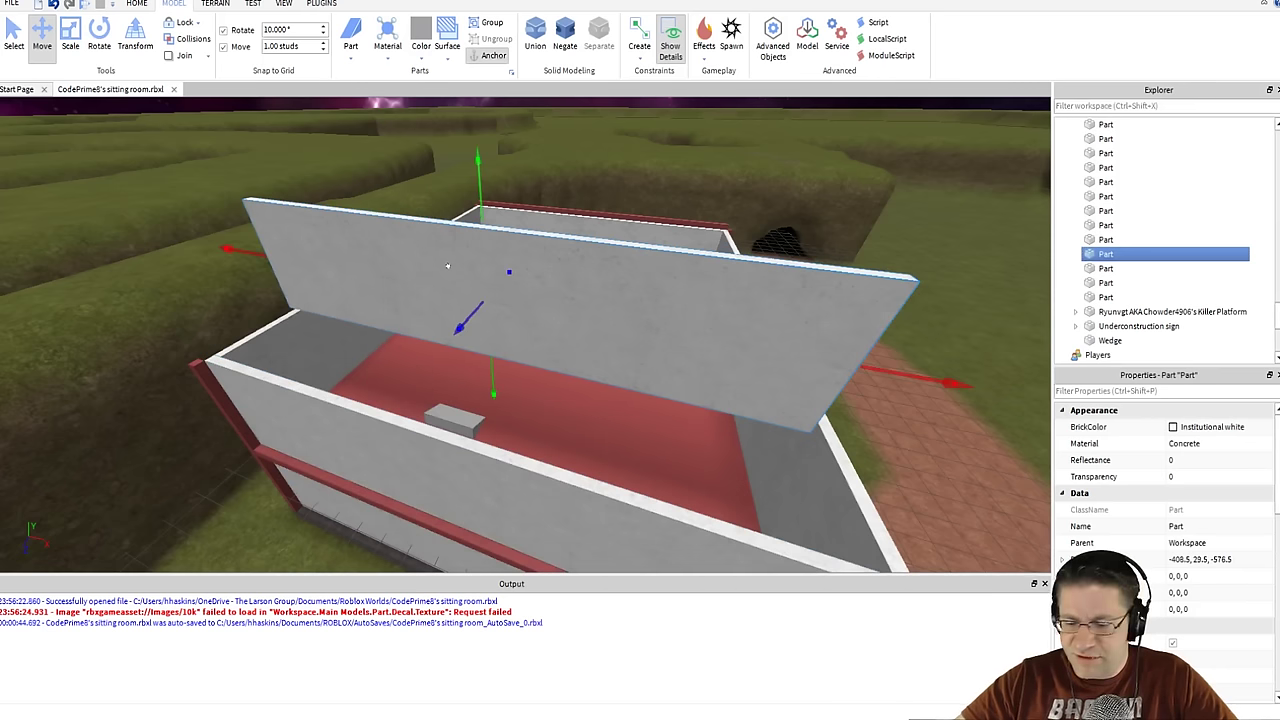
{"action": "key", "text": "Delete"}
- Rotate the wedge to -90 degrees about the vertical axis so its slope runs along the side wall
{"action": "right_click_drag", "start_coordinate": [429, 328], "coordinate": [392, 397]}
{"action": "scroll", "coordinate": [400, 408], "scroll_direction": "down", "scroll_amount": 3}
{"action": "scroll", "coordinate": [400, 408], "scroll_direction": "up", "scroll_amount": 3}
{"action": "left_click", "coordinate": [476, 314]}
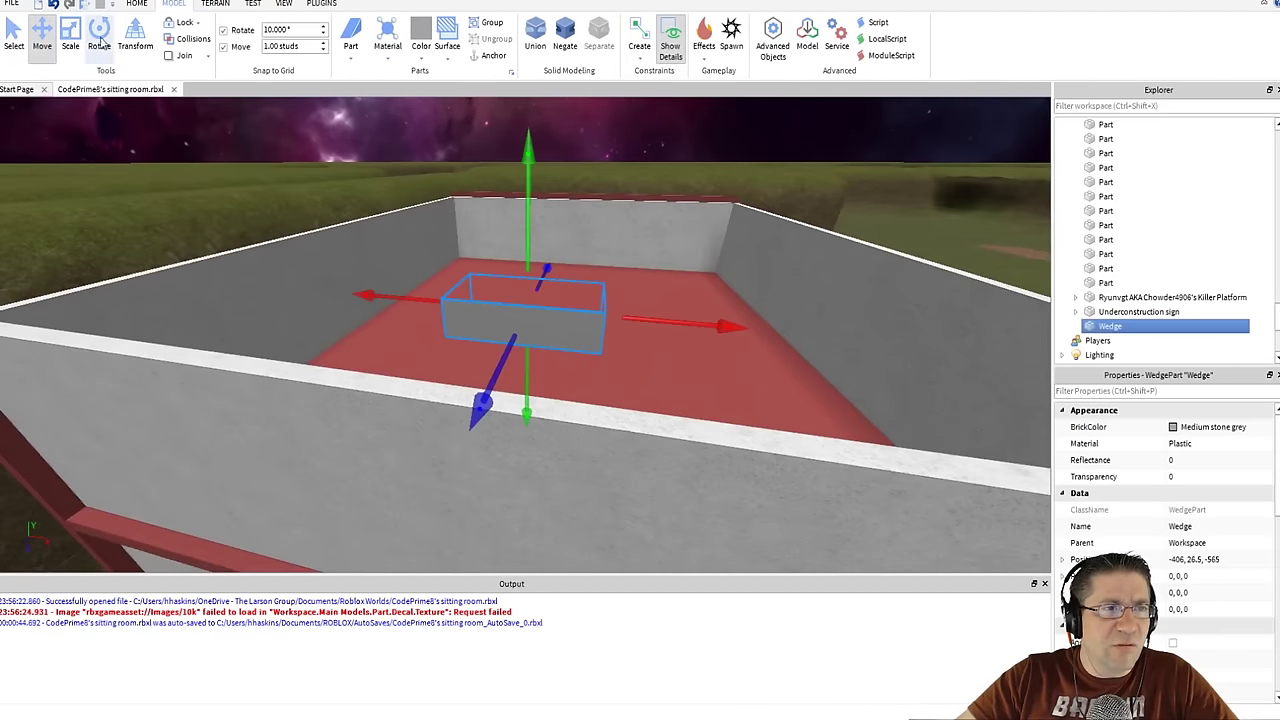
{"action": "key", "text": "ctrl+4"}
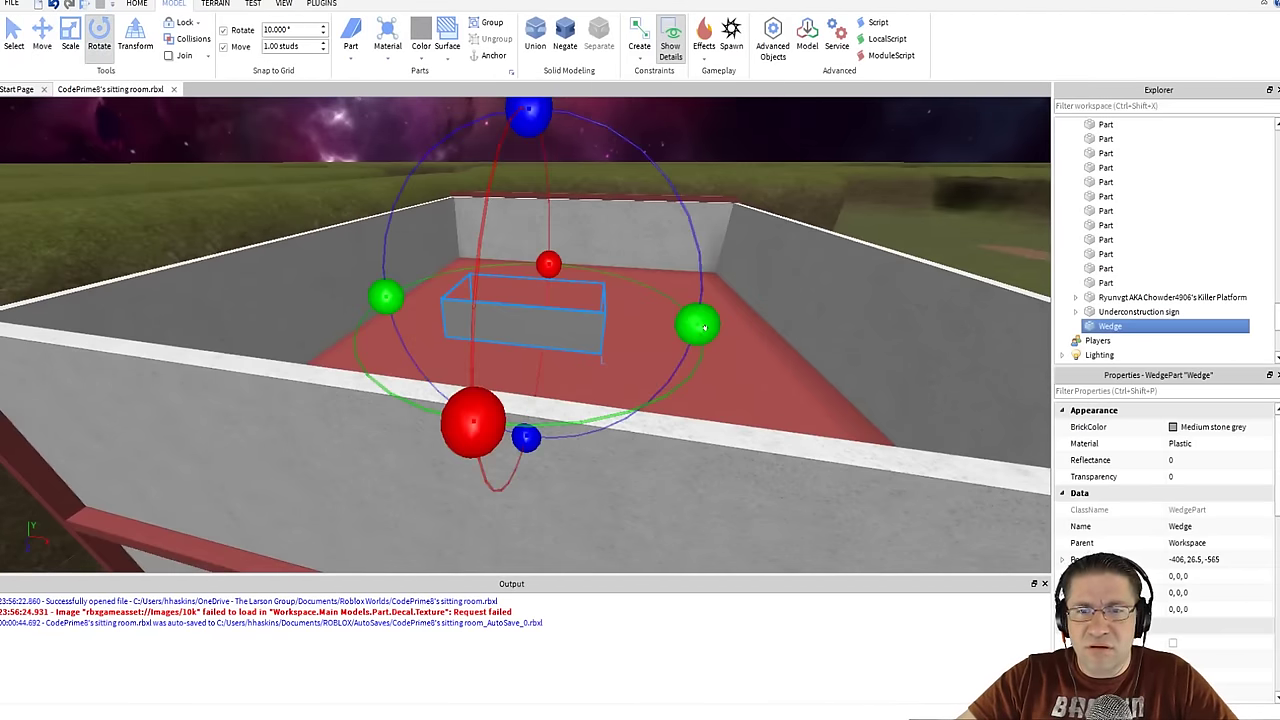
{"action": "left_click_drag", "start_coordinate": [695, 322], "coordinate": [460, 432]}
- Fit the wedge onto the side wall's top edge at the wall's thickness, stretching it from mid-wall to the front corner
{"action": "right_click_drag", "start_coordinate": [586, 300], "coordinate": [586, 300]}
{"action": "scroll", "coordinate": [585, 300], "scroll_direction": "down", "scroll_amount": 5}
{"action": "left_click", "coordinate": [42, 38]}
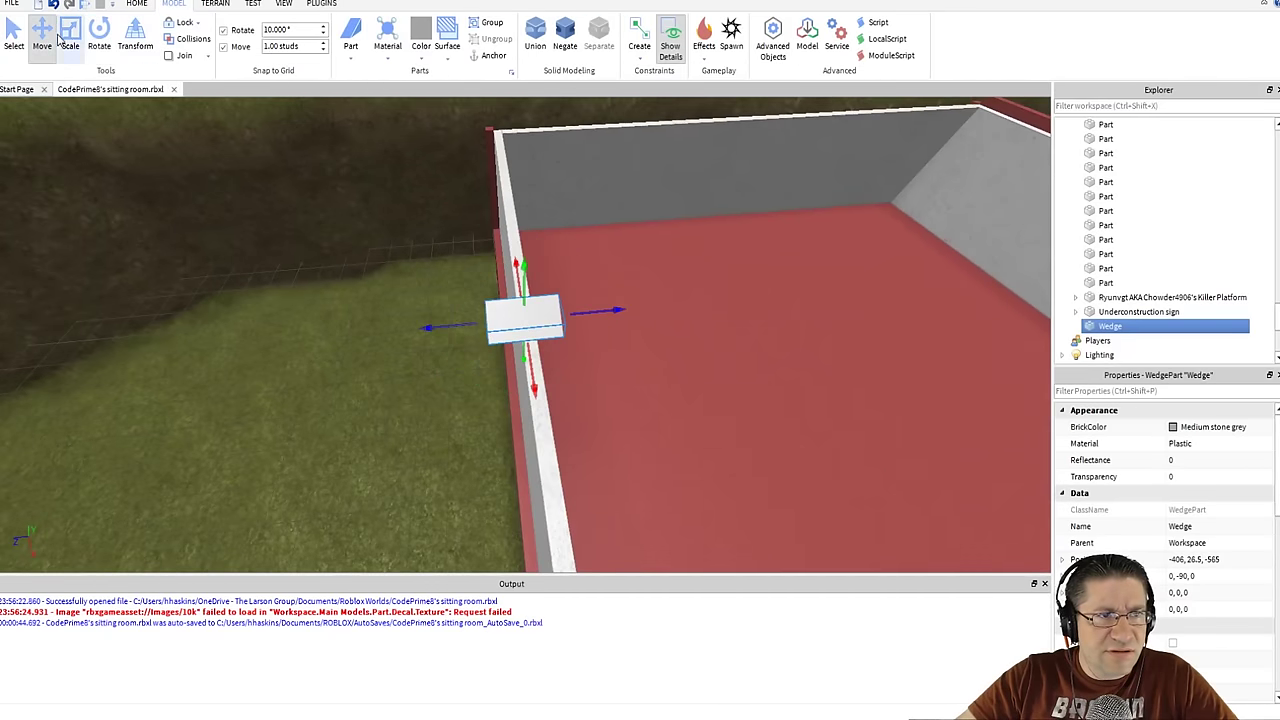
{"action": "left_click", "coordinate": [70, 38]}
{"action": "left_click_drag", "start_coordinate": [448, 326], "coordinate": [527, 333]}
{"action": "right_click_drag", "start_coordinate": [504, 373], "coordinate": [365, 330]}
{"action": "left_click_drag", "start_coordinate": [347, 358], "coordinate": [684, 298]}
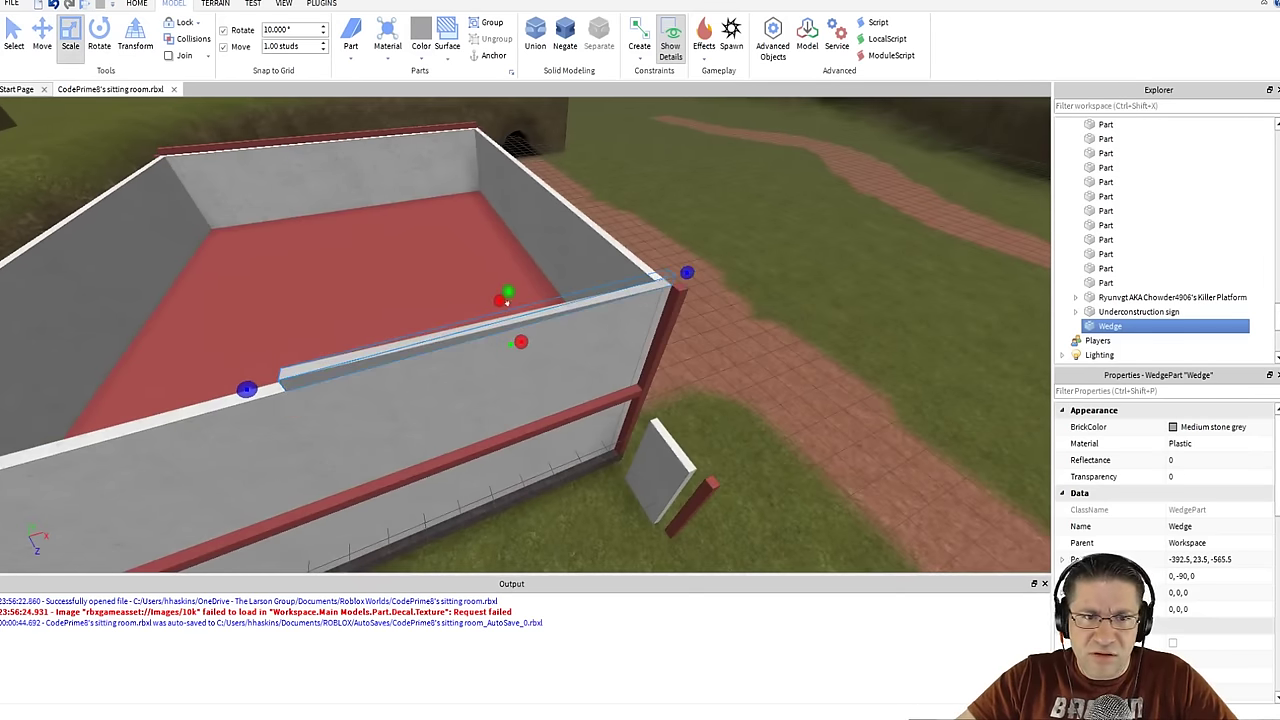
- Scale the wedge upward into a tall half-gable centred at -392.5, 28.5, -565.5
{"action": "left_click_drag", "start_coordinate": [499, 286], "coordinate": [504, 110]}
{"action": "right_click_drag", "start_coordinate": [504, 125], "coordinate": [503, 214]}
{"action": "key", "text": "w"}
{"action": "key", "text": "d"}
{"action": "key", "text": "a"}
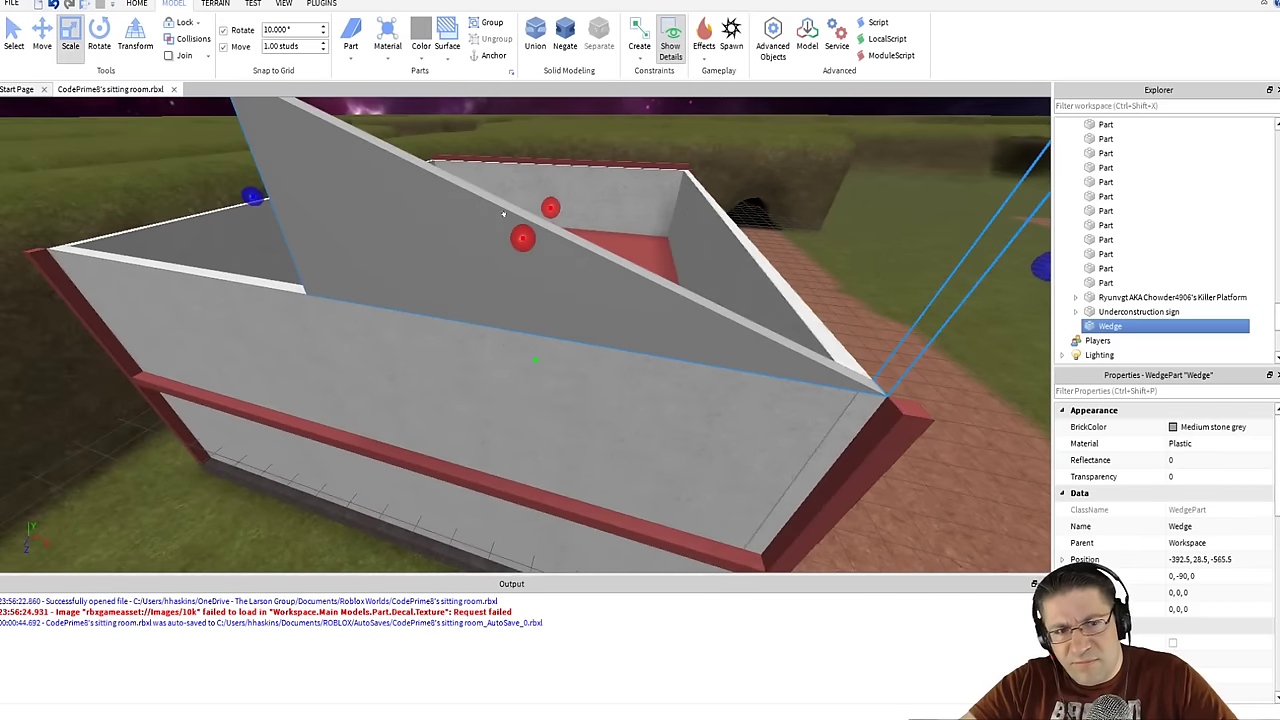
{"action": "key", "text": "a"}
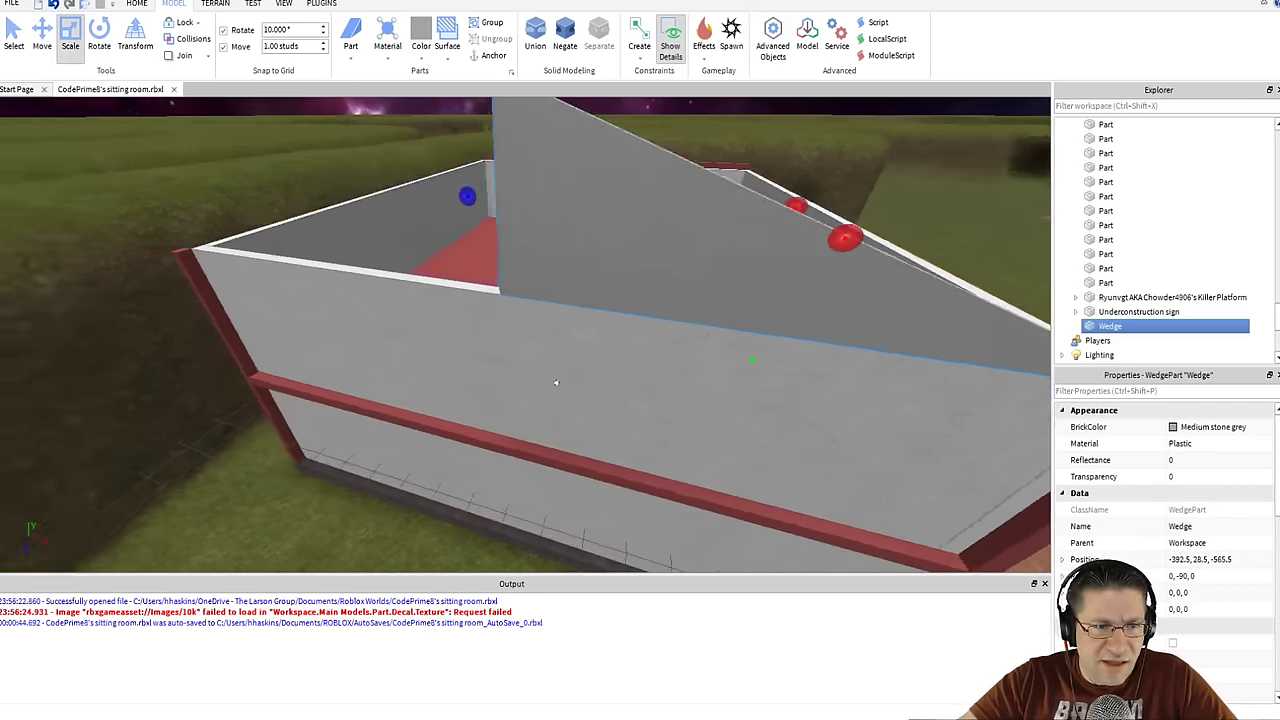
- Raise the wedge one stud above the side wall's top edge, to -392.5, 29.5, -565.5
{"action": "left_click", "coordinate": [584, 443]}
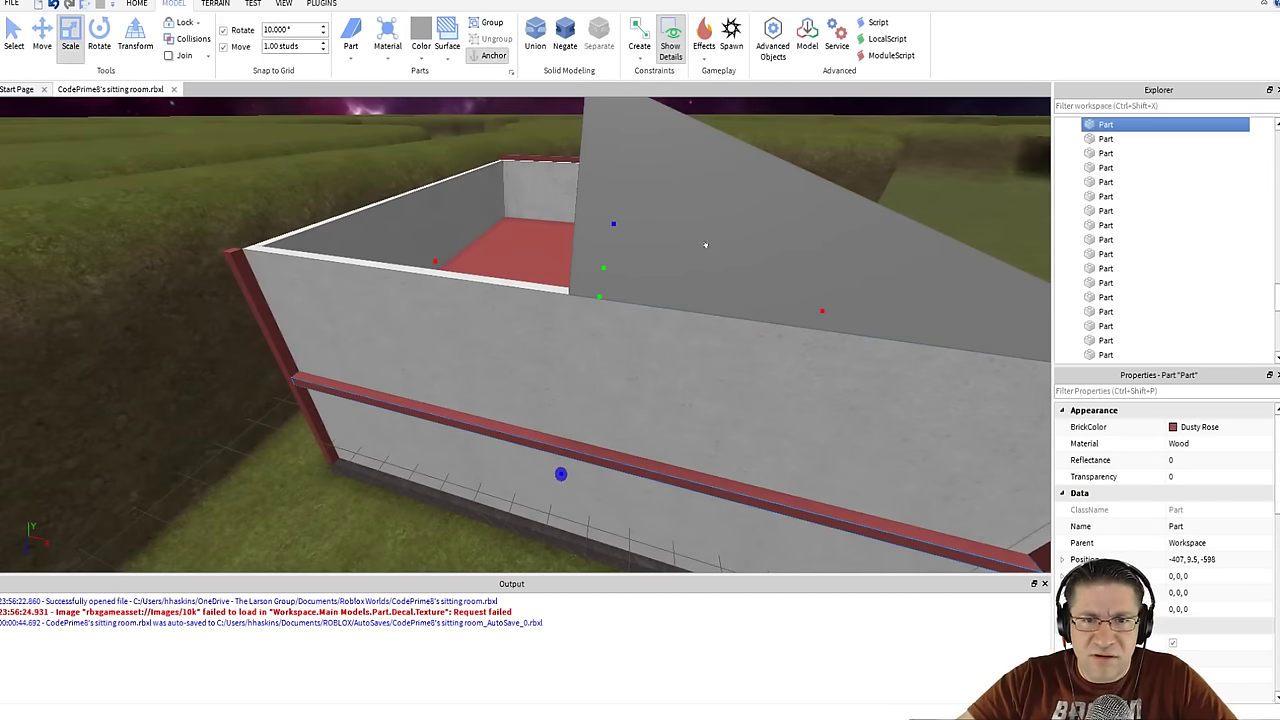
{"action": "key", "text": "d"}
{"action": "key", "text": "s"}
{"action": "left_click", "coordinate": [637, 252]}
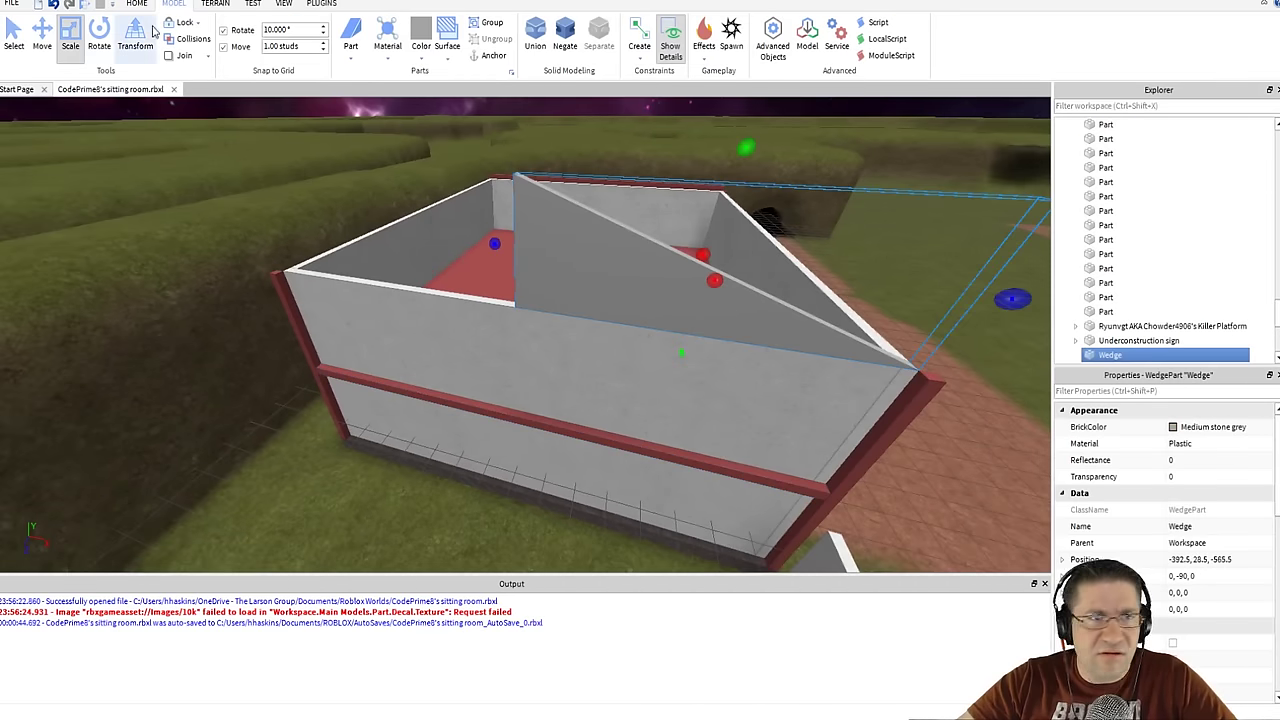
{"action": "left_click", "coordinate": [46, 34]}
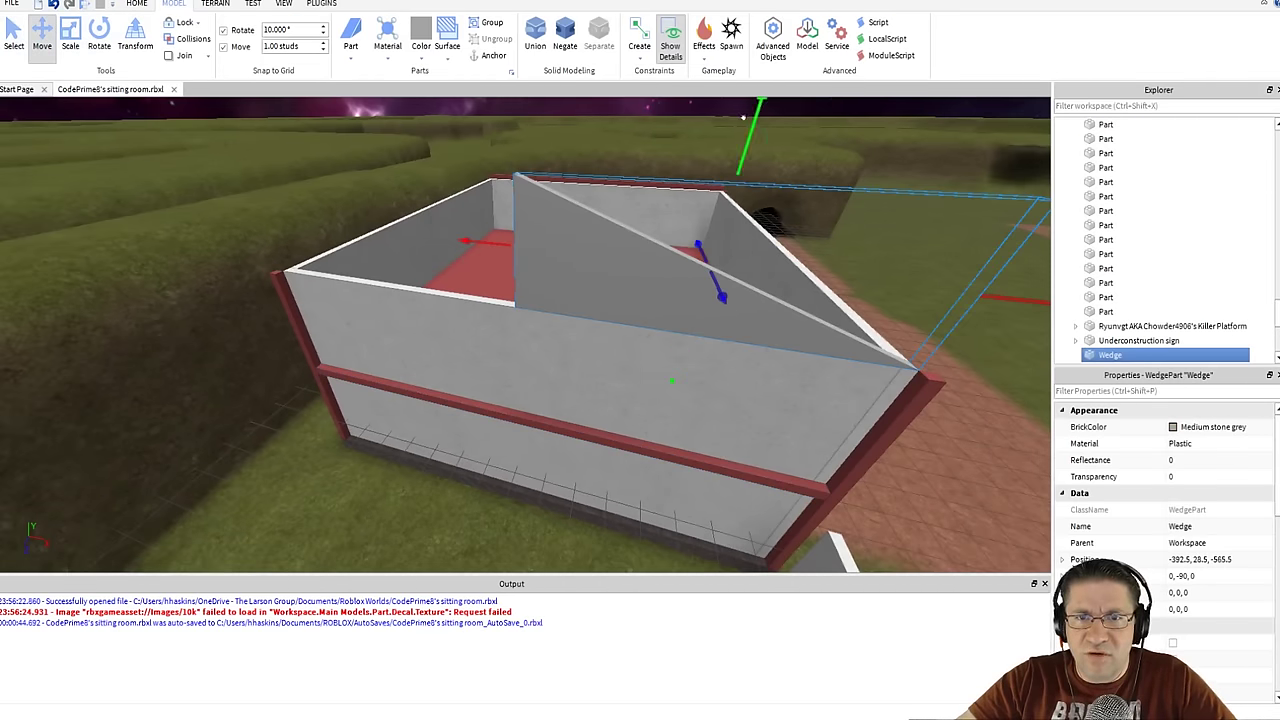
{"action": "left_click_drag", "start_coordinate": [743, 118], "coordinate": [727, 186]}
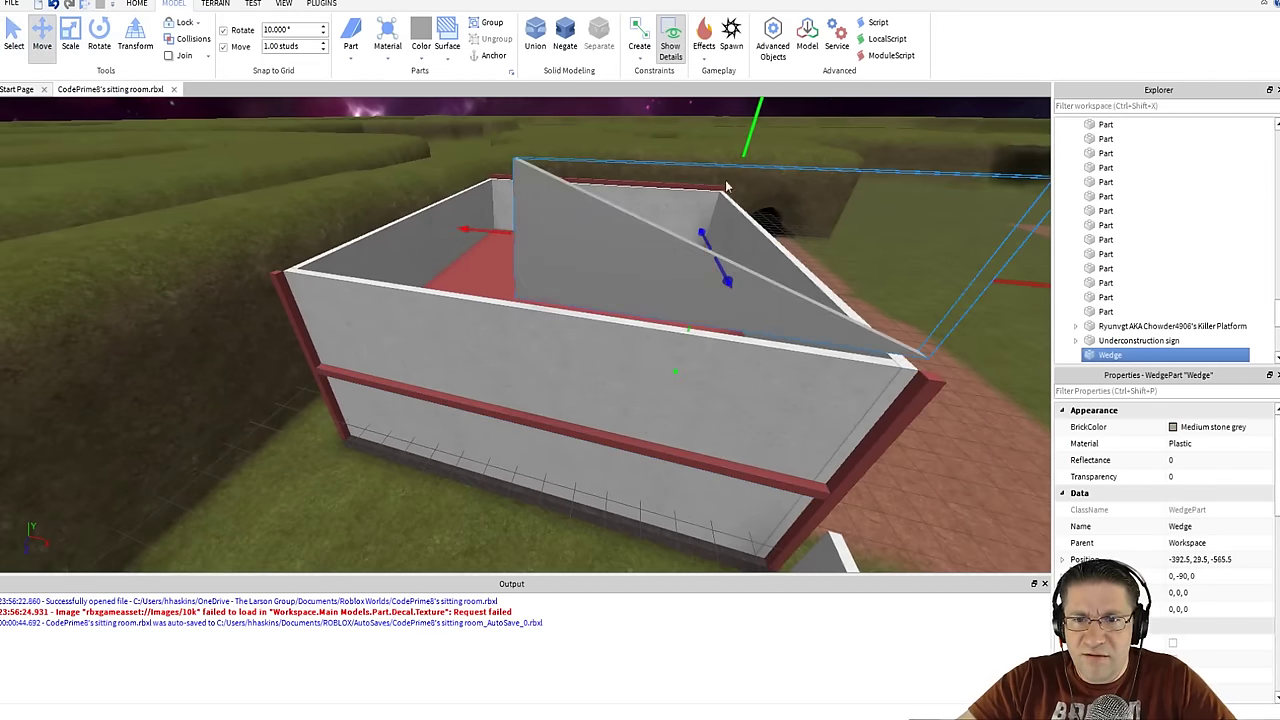
- Duplicate the red wooden beam between the storeys and raise the copy to the top of the upper wall, at -407, 23.5, -564.5
{"action": "left_click", "coordinate": [563, 425]}
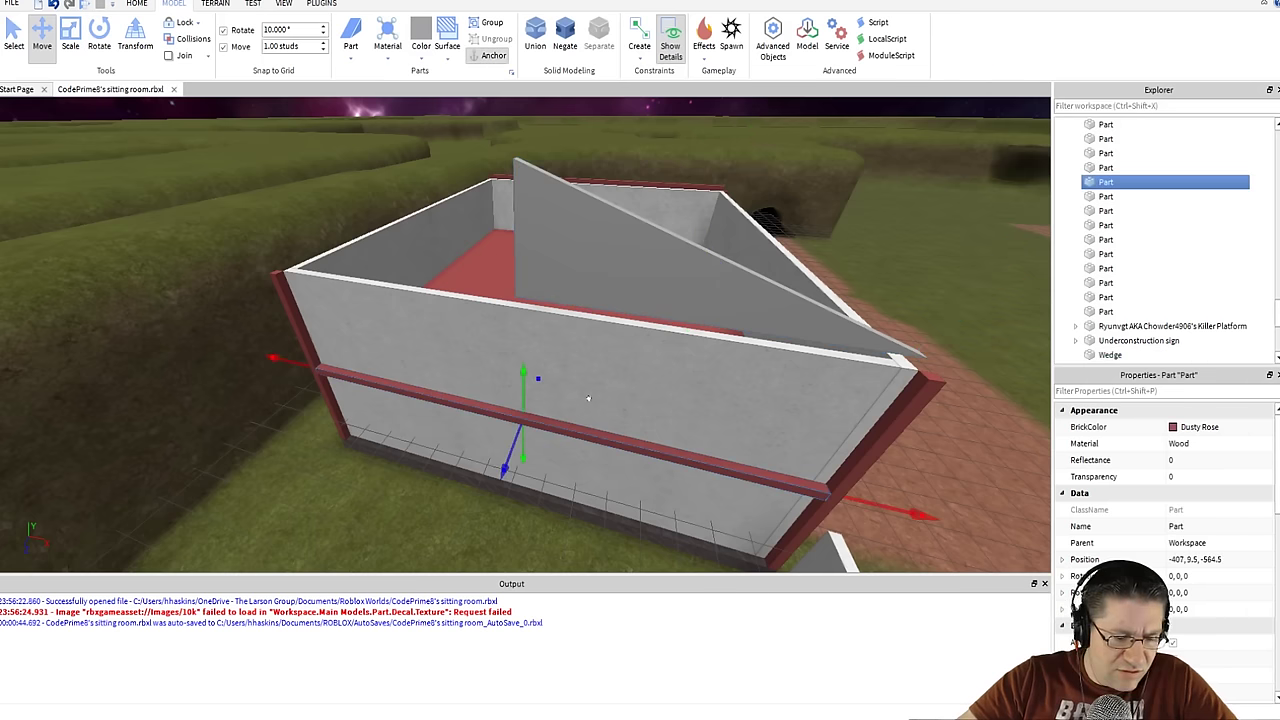
{"action": "key", "text": "ctrl+d"}
{"action": "left_click_drag", "start_coordinate": [523, 390], "coordinate": [518, 240]}
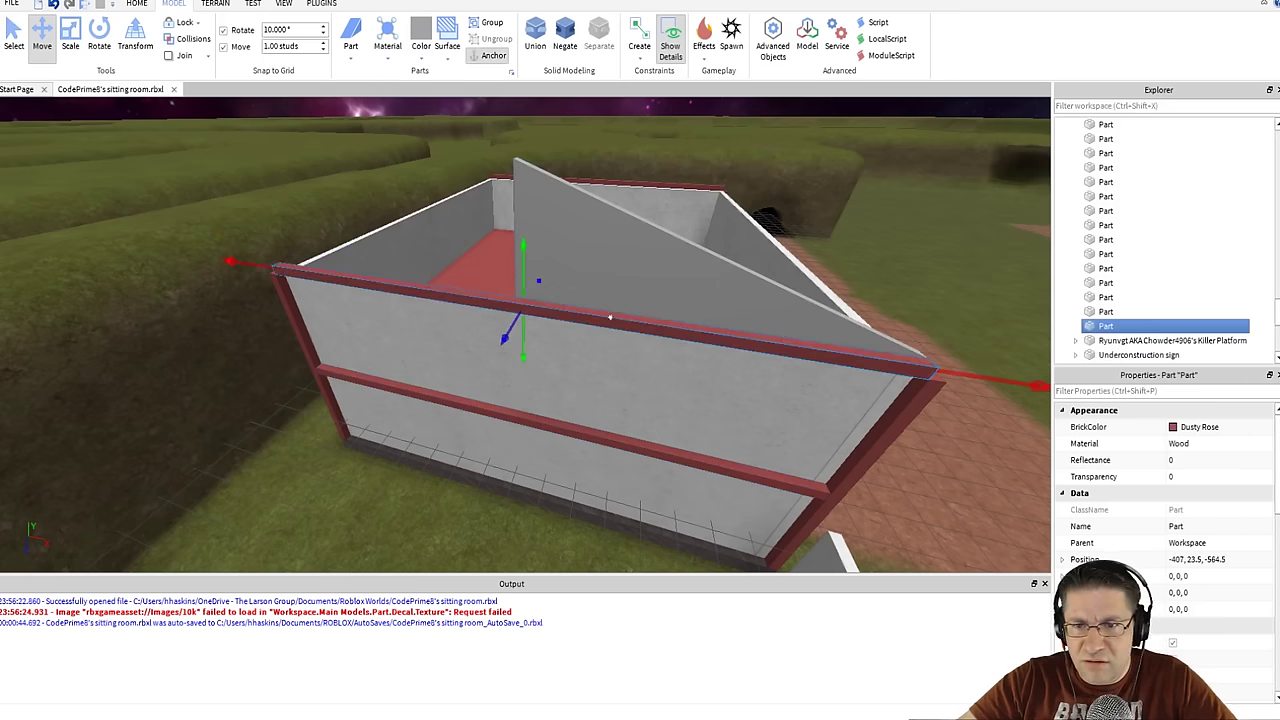
{"action": "right_click_drag", "start_coordinate": [612, 316], "coordinate": [648, 343]}
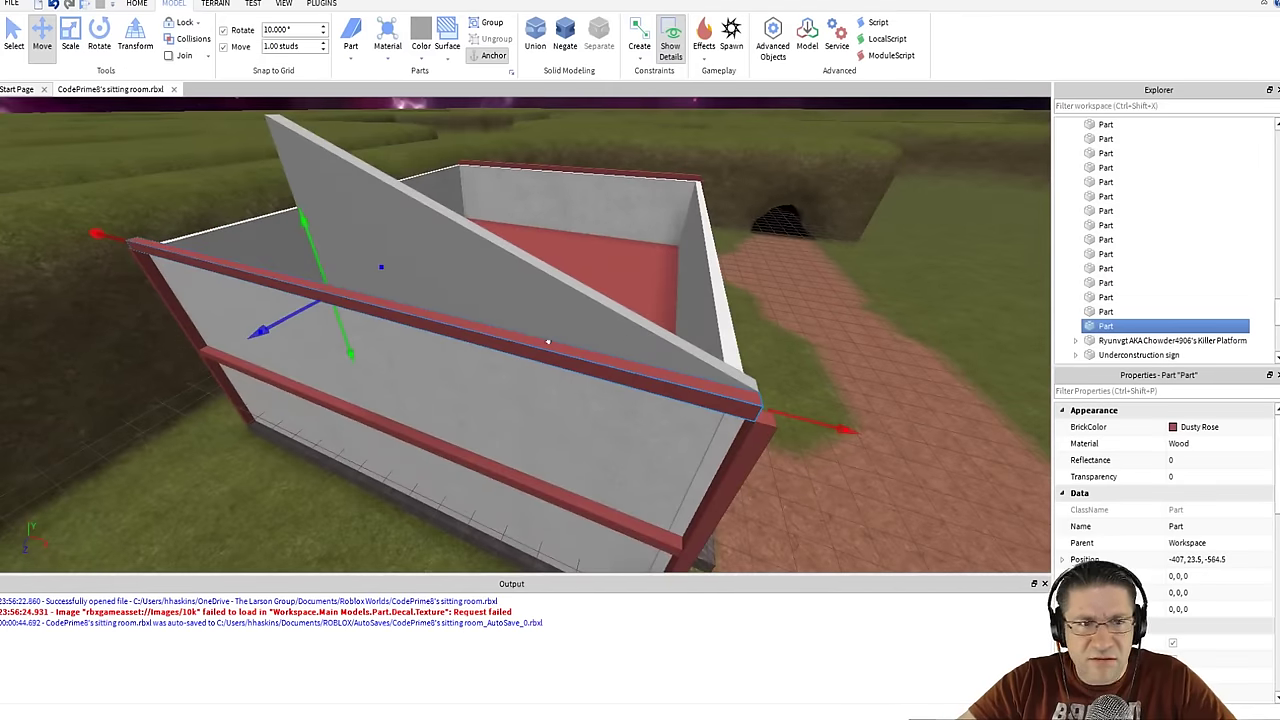
{"action": "right_click_drag", "start_coordinate": [547, 342], "coordinate": [531, 340]}
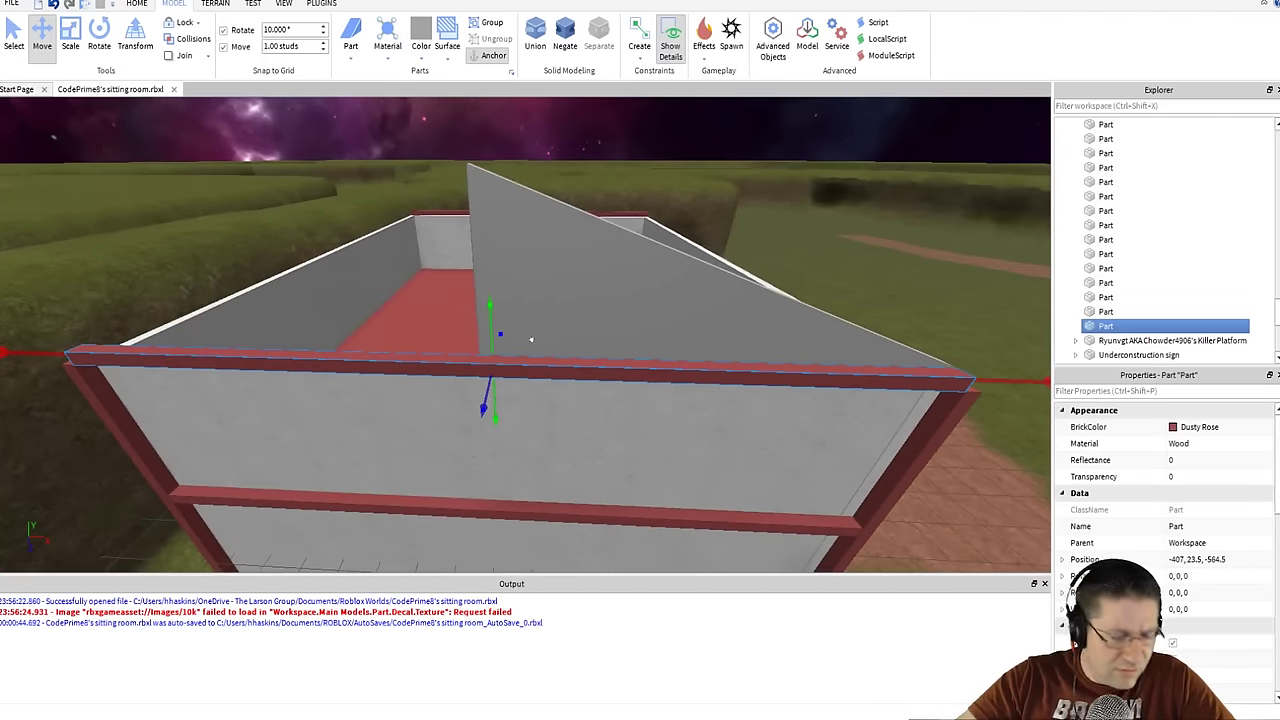
- Anchor the half-gable wedge and apply the same concrete material as the walls
{"action": "left_click", "coordinate": [542, 259]}
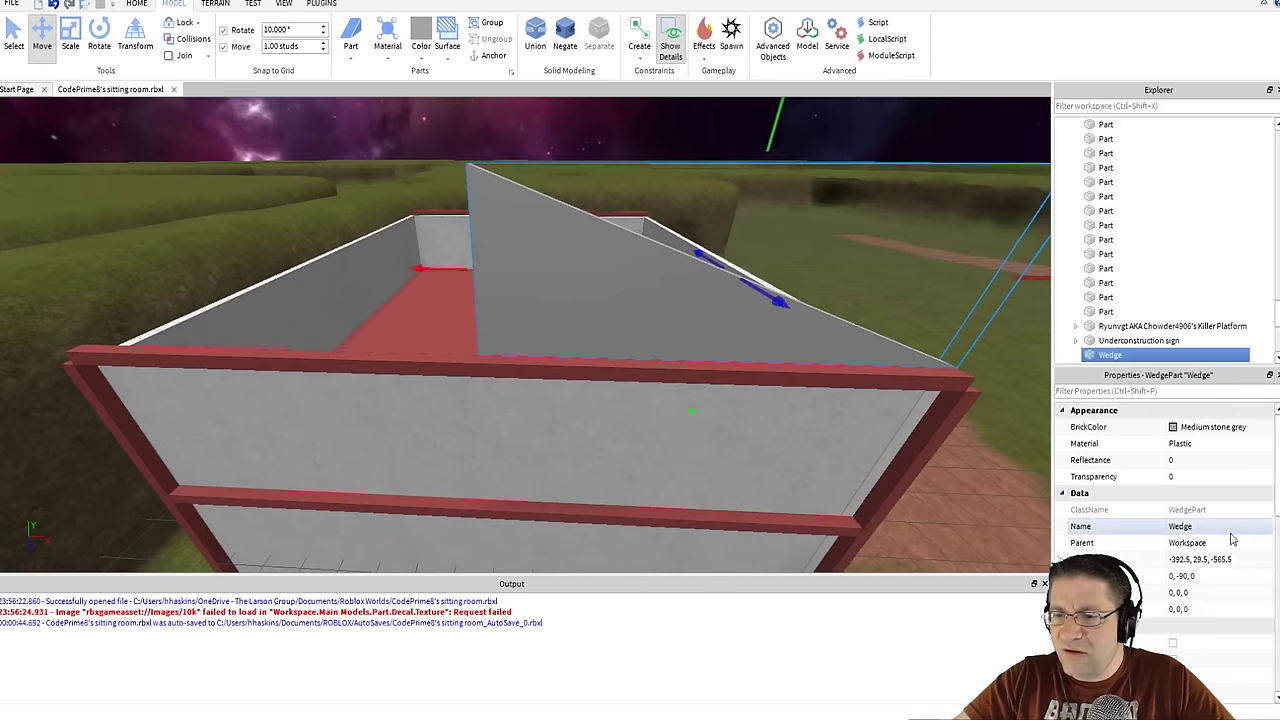
{"action": "scroll", "coordinate": [1178, 520], "scroll_direction": "down", "scroll_amount": 5}
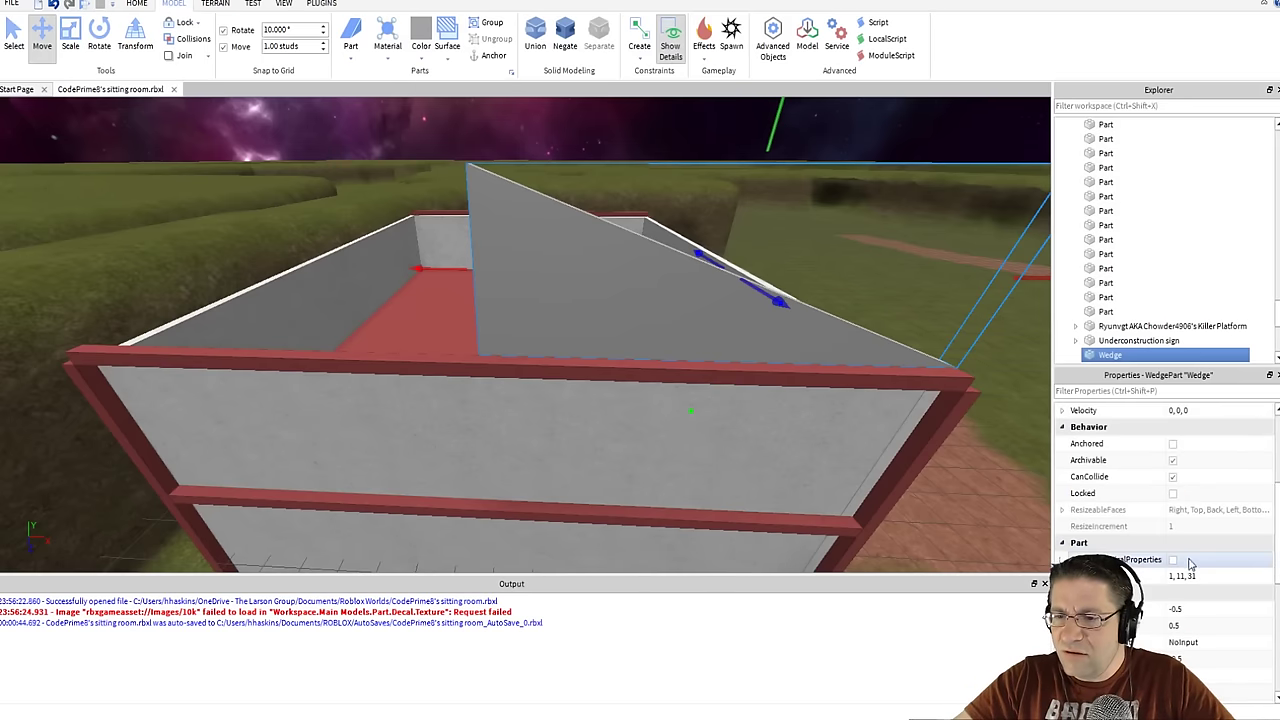
{"action": "left_click", "coordinate": [1173, 447]}
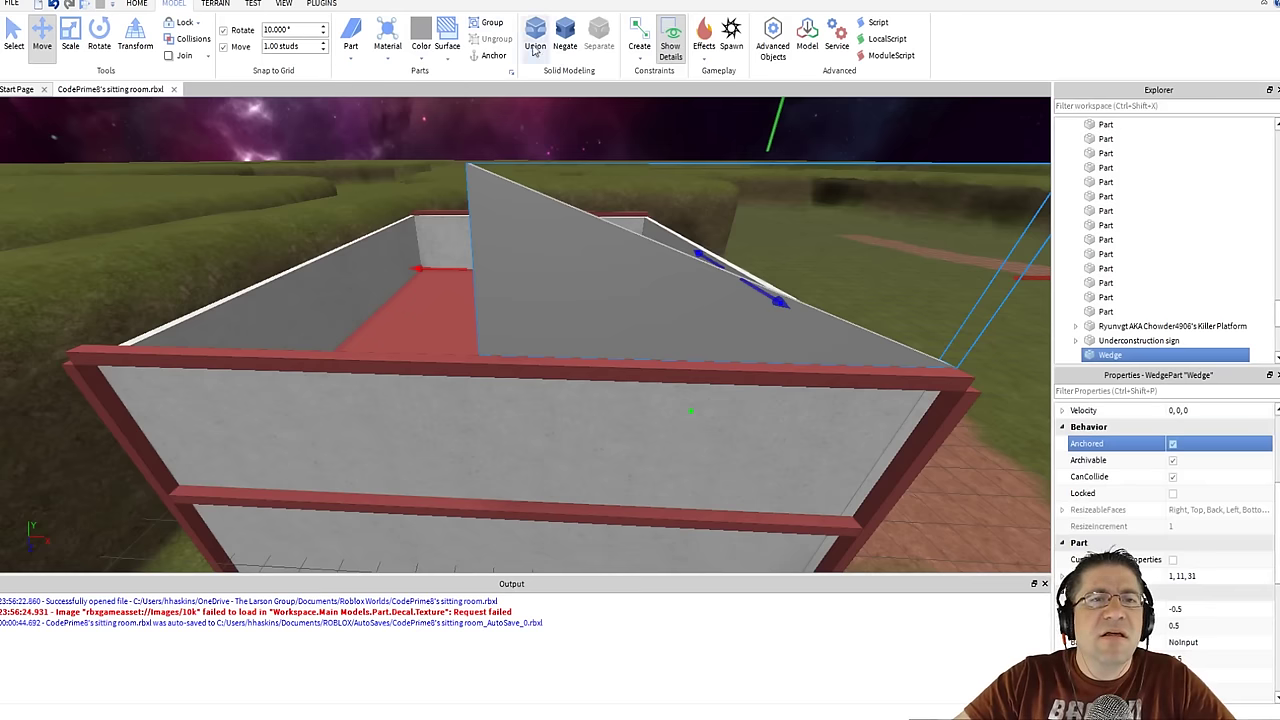
{"action": "left_click", "coordinate": [387, 45]}
{"action": "left_click", "coordinate": [408, 136]}
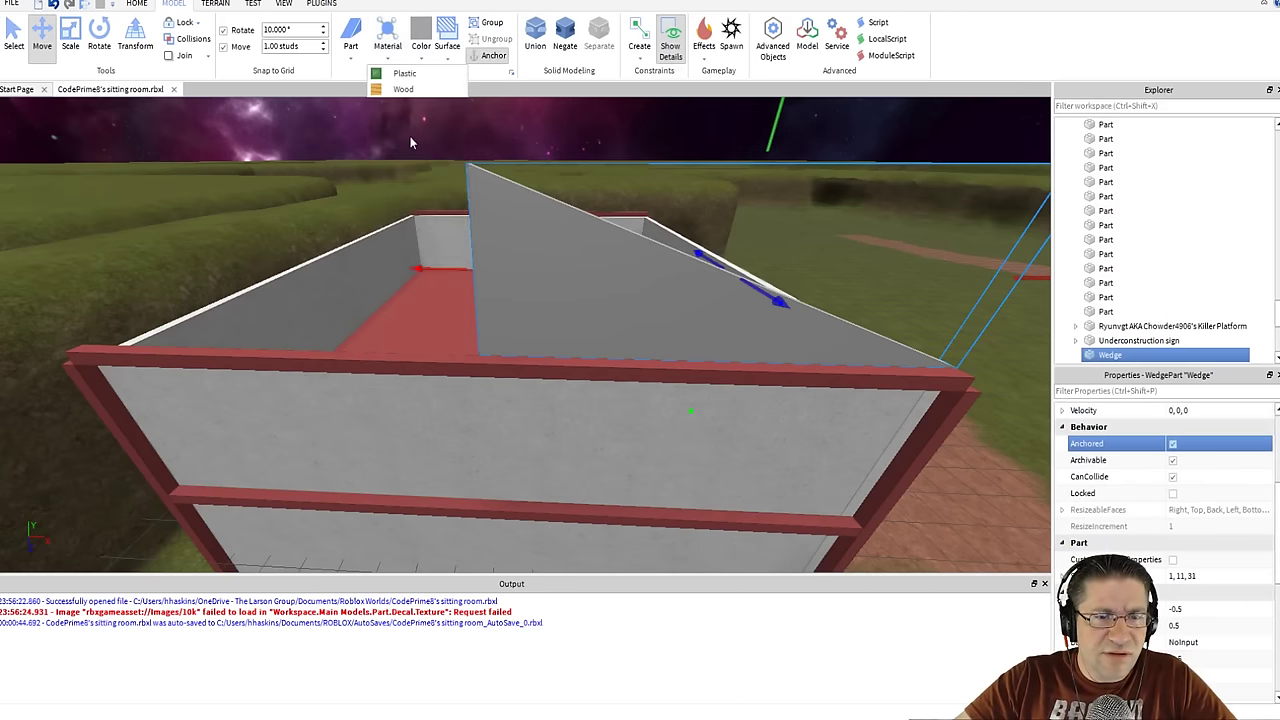
{"action": "scroll", "coordinate": [443, 251], "scroll_direction": "up", "scroll_amount": 5}
{"action": "scroll", "coordinate": [440, 258], "scroll_direction": "down", "scroll_amount": 1}
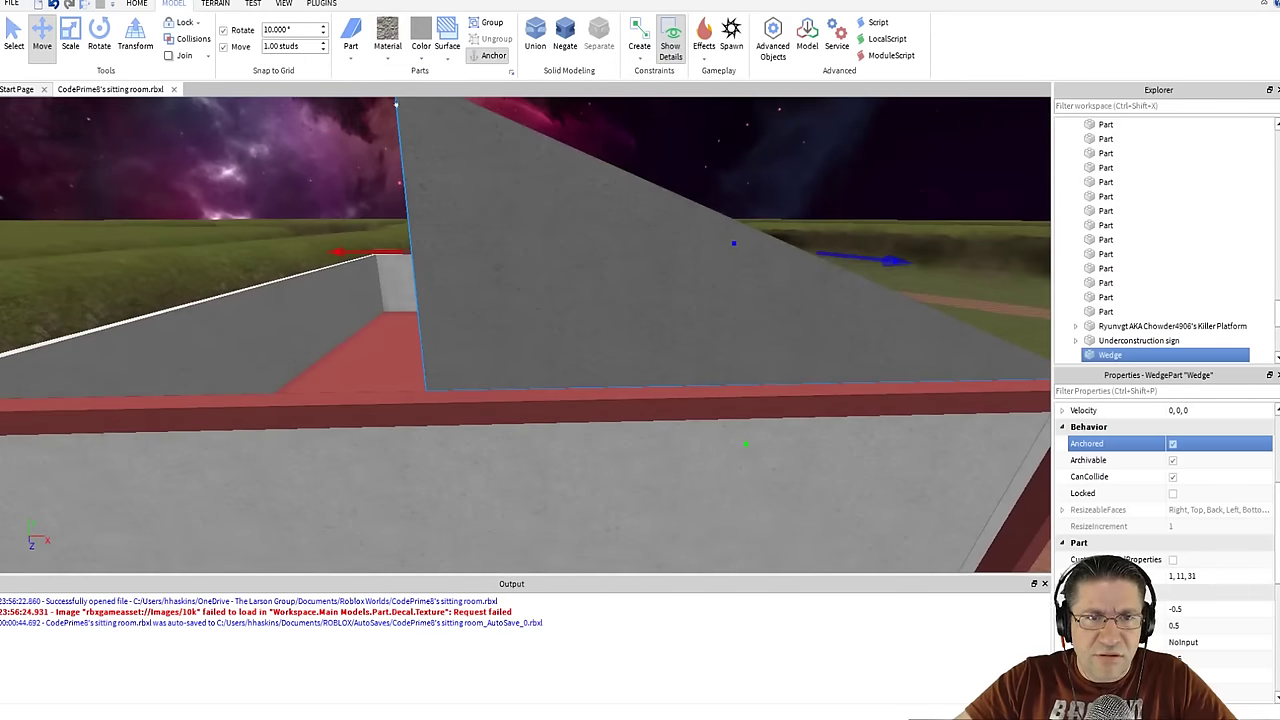
- Recolour the wedge to the near-white shade used on the wall below, comparing it with that wall's colour
{"action": "left_click", "coordinate": [421, 48]}
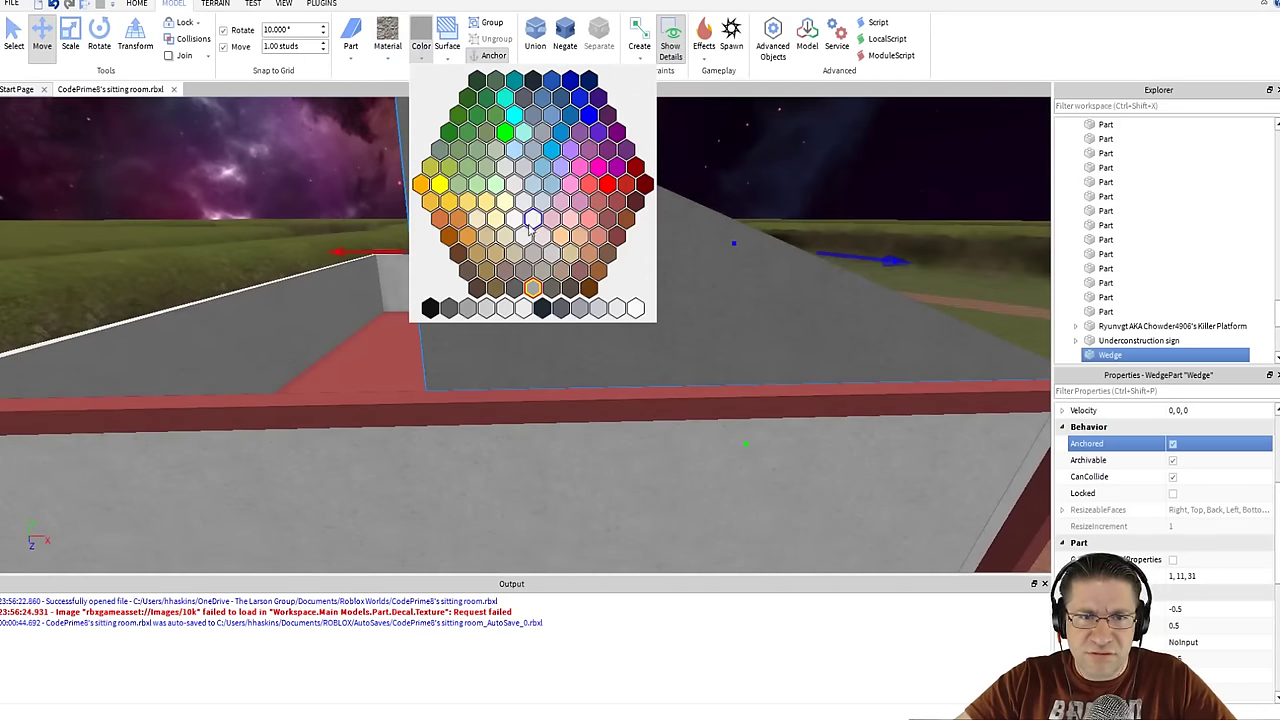
{"action": "left_click", "coordinate": [531, 219]}
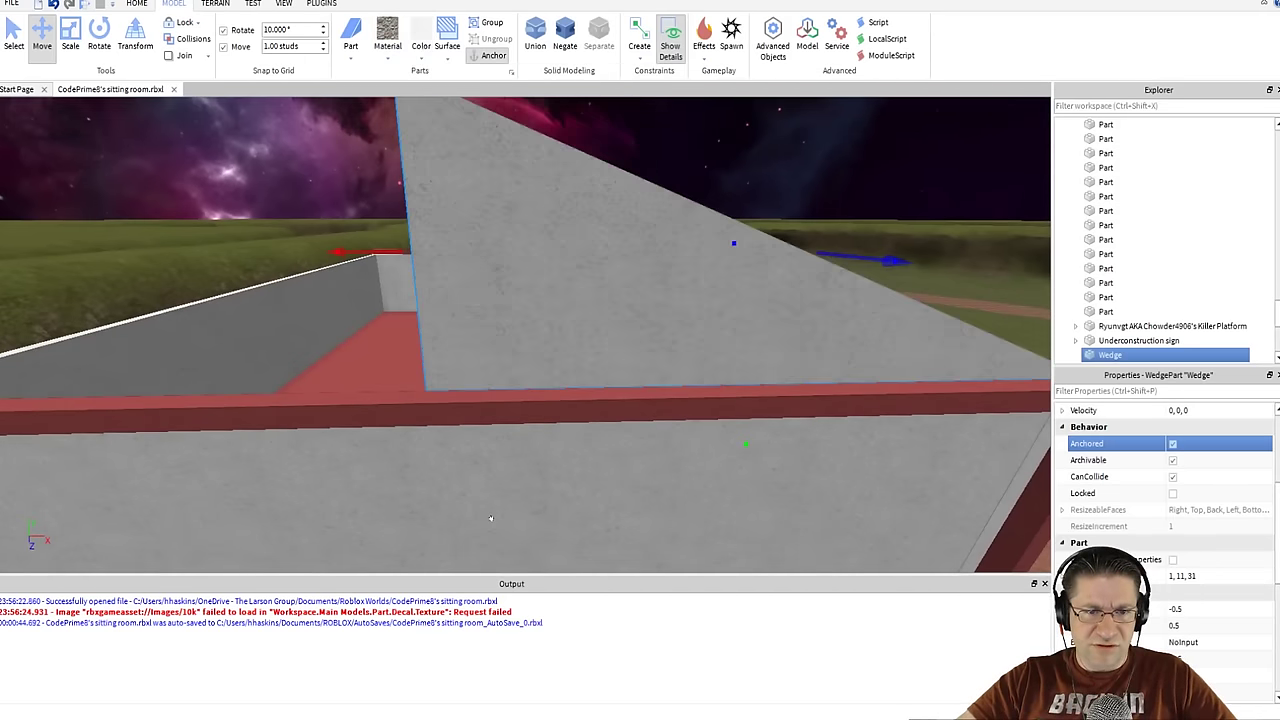
{"action": "left_click", "coordinate": [490, 518]}
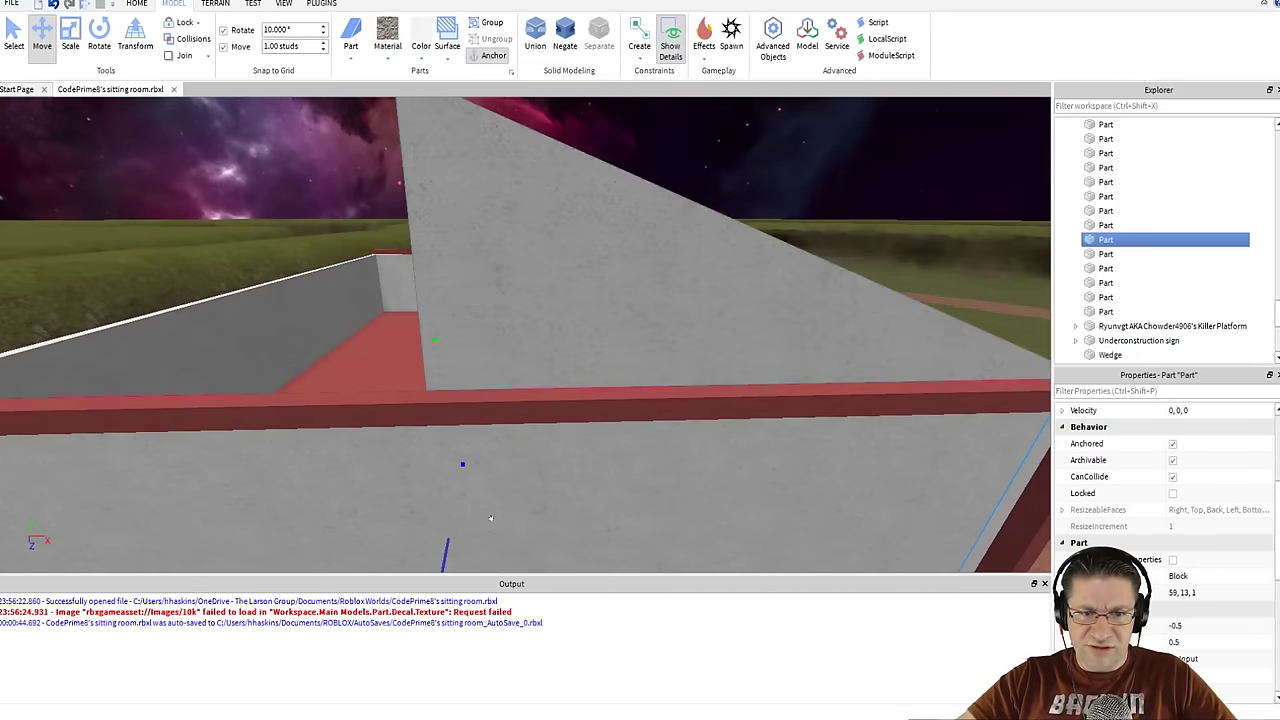
{"action": "left_click", "coordinate": [422, 60]}
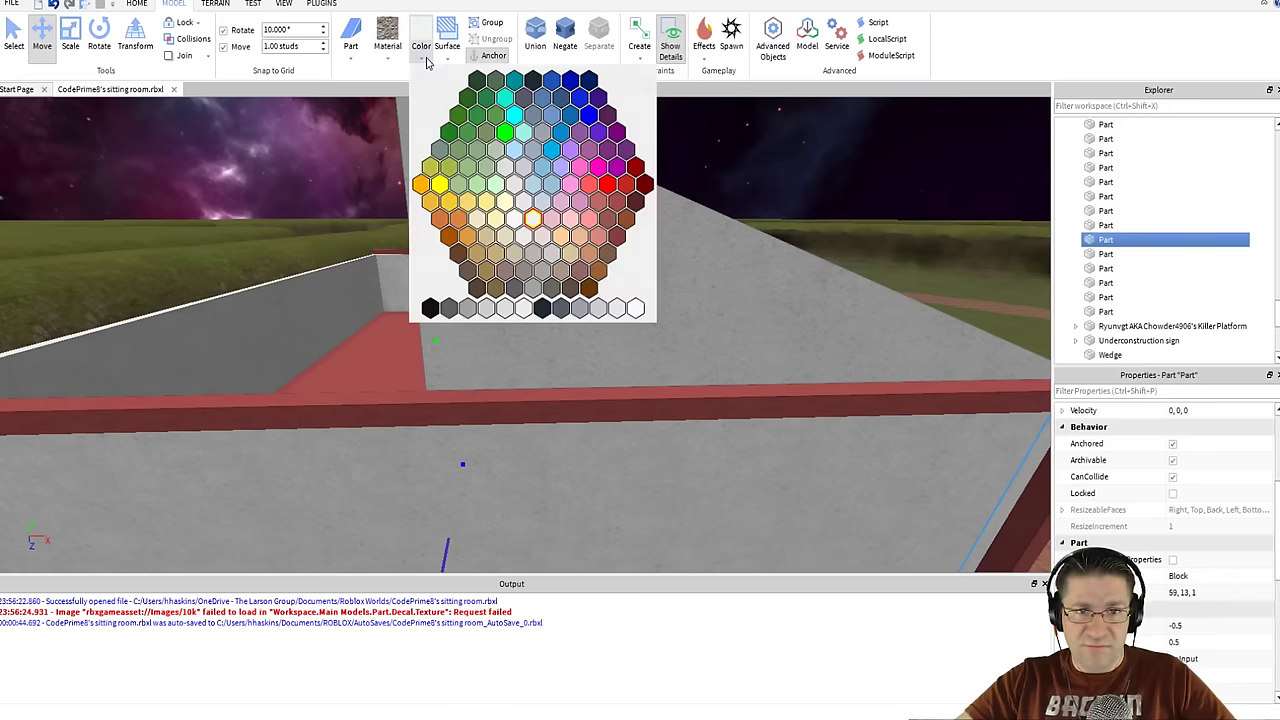
{"action": "left_click", "coordinate": [572, 268]}
{"action": "left_click", "coordinate": [631, 297]}
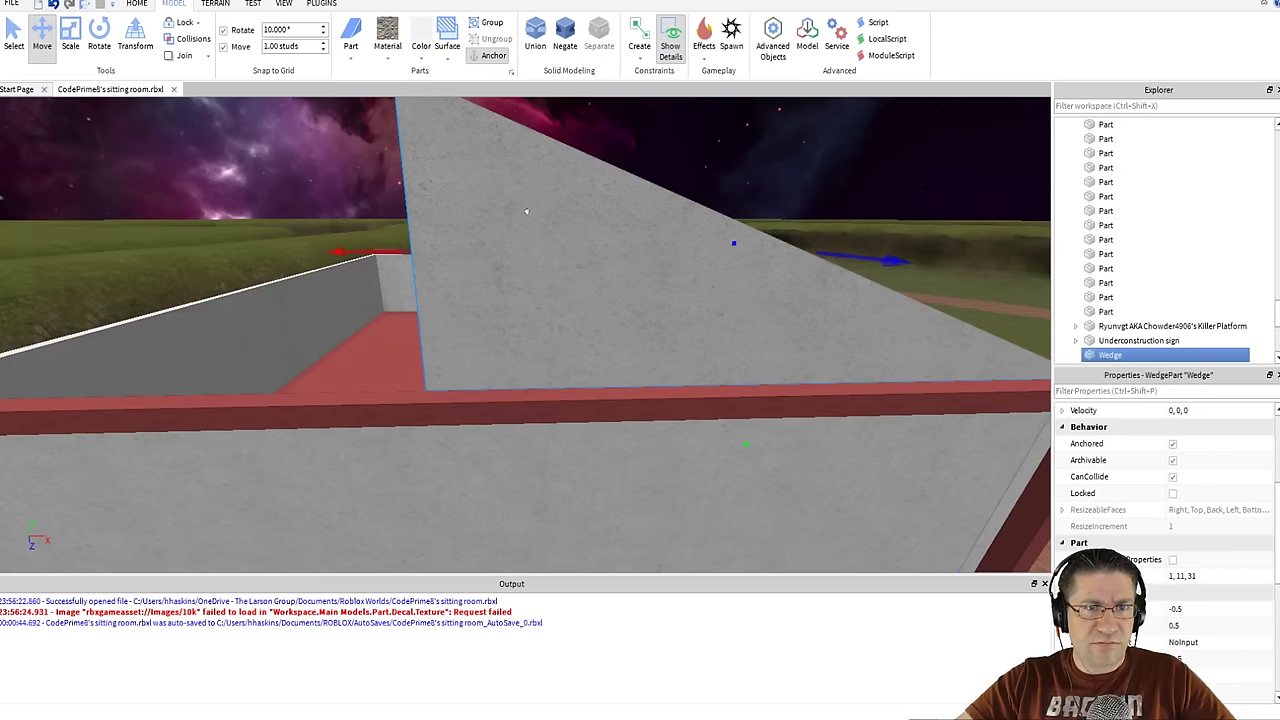
{"action": "left_click", "coordinate": [424, 60]}
{"action": "left_click", "coordinate": [535, 226]}
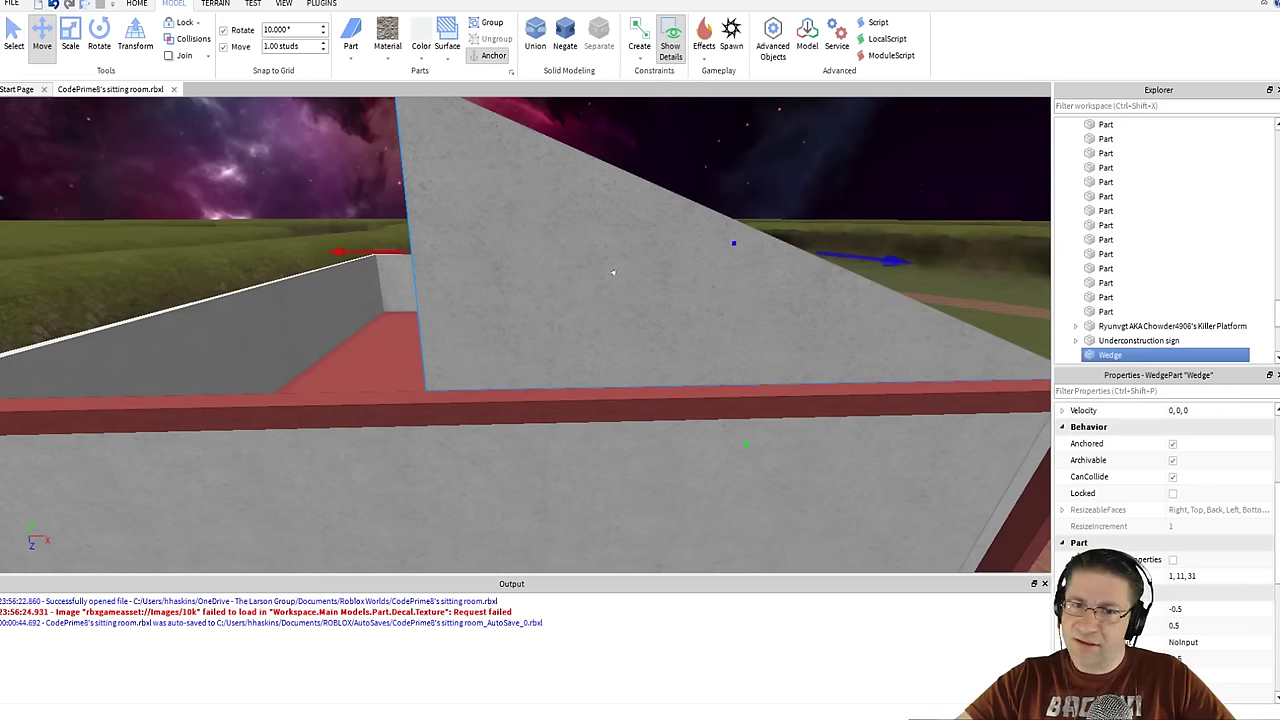
- Choose the Smooth, No Outline surface type for the wedge and inspect its faces from inside and outside the house
{"action": "mouse_move", "coordinate": [614, 272]}
{"action": "right_mouse_down"}
{"action": "mouse_move", "coordinate": [624, 284]}
{"action": "mouse_move", "coordinate": [612, 271]}
{"action": "right_mouse_up"}
{"action": "left_click", "coordinate": [449, 58]}
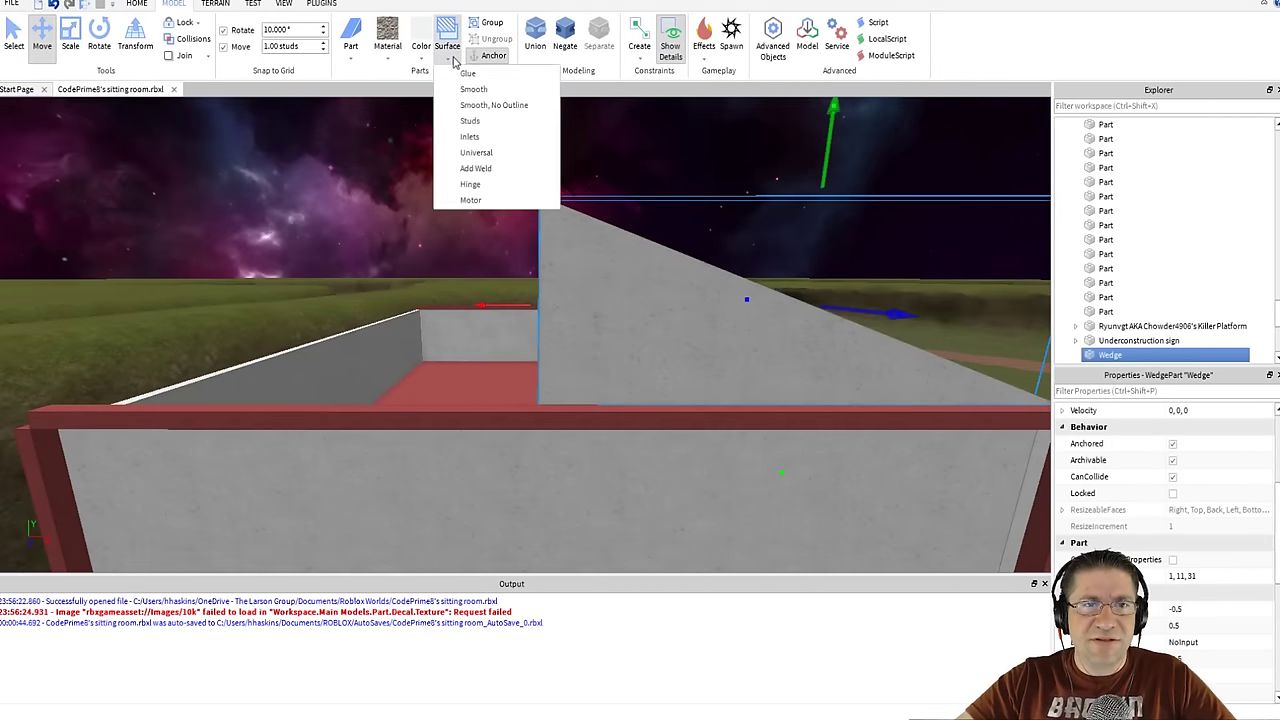
{"action": "left_click", "coordinate": [466, 80]}
{"action": "left_click", "coordinate": [454, 57]}
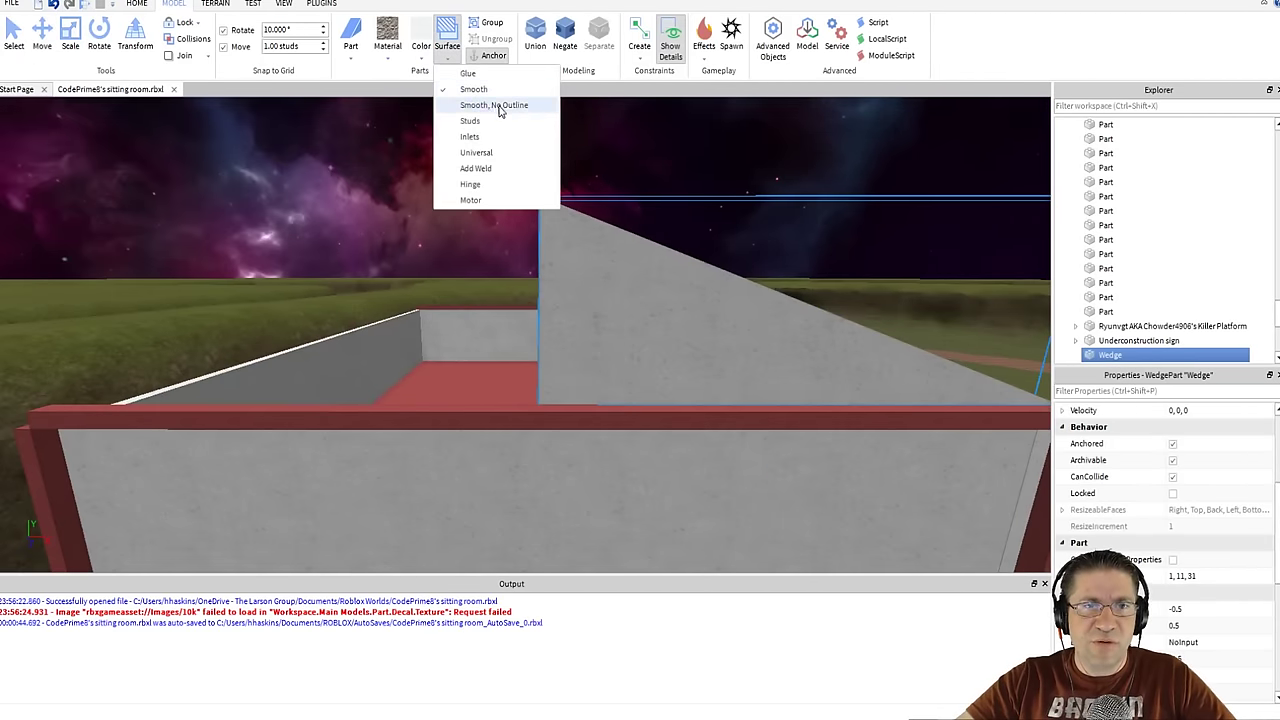
{"action": "left_click", "coordinate": [500, 110]}
{"action": "right_click_drag", "start_coordinate": [454, 297], "coordinate": [454, 297]}
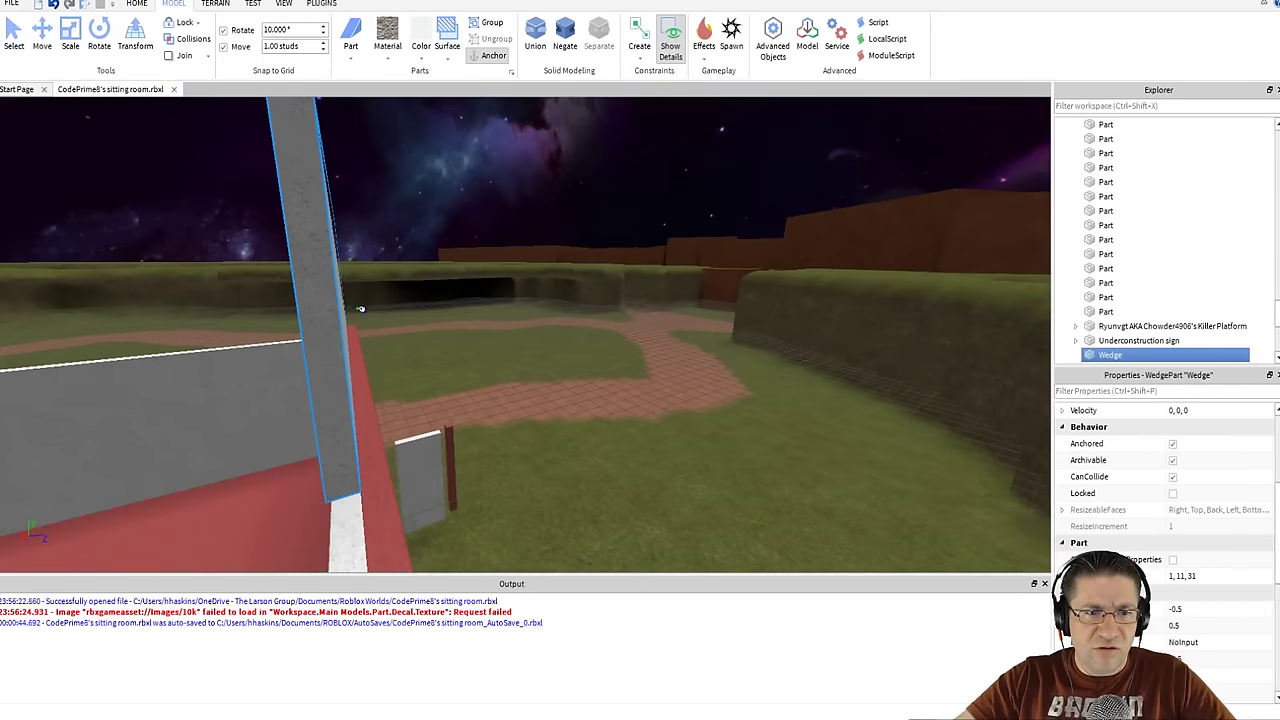
{"action": "mouse_move", "coordinate": [306, 357]}
{"action": "right_mouse_down"}
{"action": "mouse_move", "coordinate": [306, 346]}
{"action": "mouse_move", "coordinate": [301, 356]}
{"action": "right_mouse_up"}
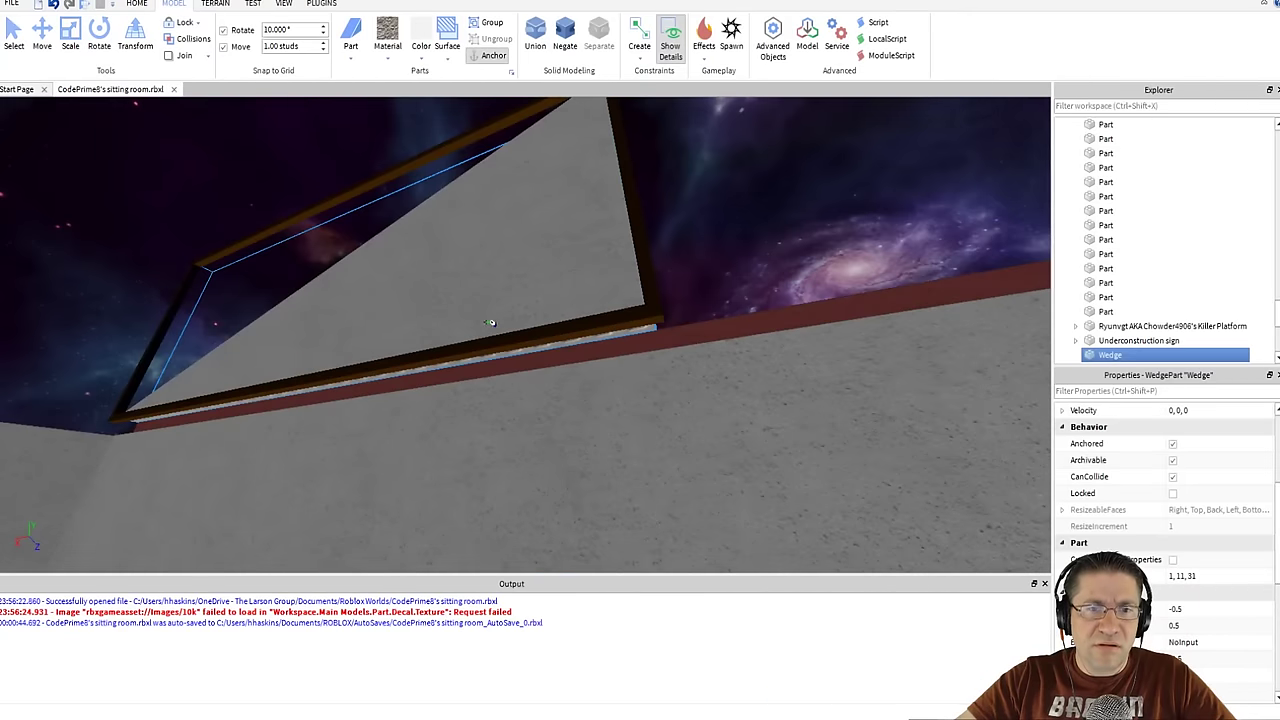
{"action": "right_click_drag", "start_coordinate": [493, 338], "coordinate": [476, 250]}
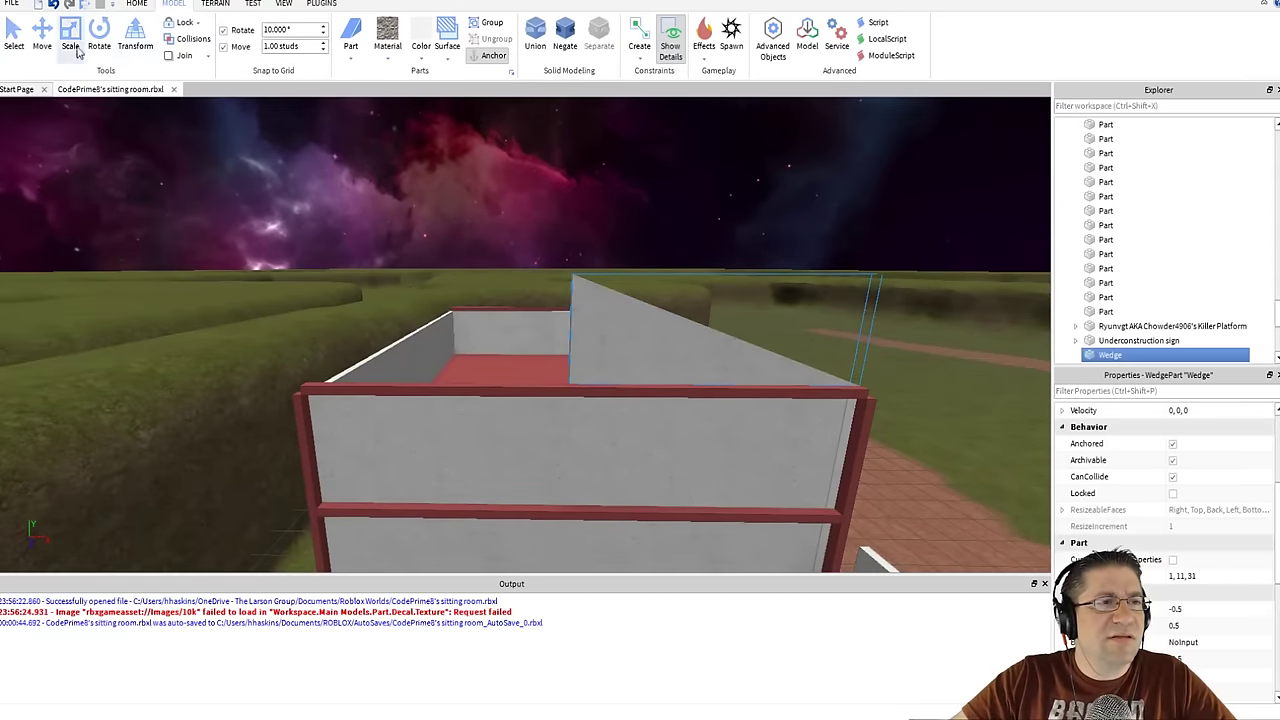
- Duplicate the wedge and rotate the copy 180 degrees about the vertical axis so it slopes the opposite way
{"action": "left_click", "coordinate": [42, 38]}
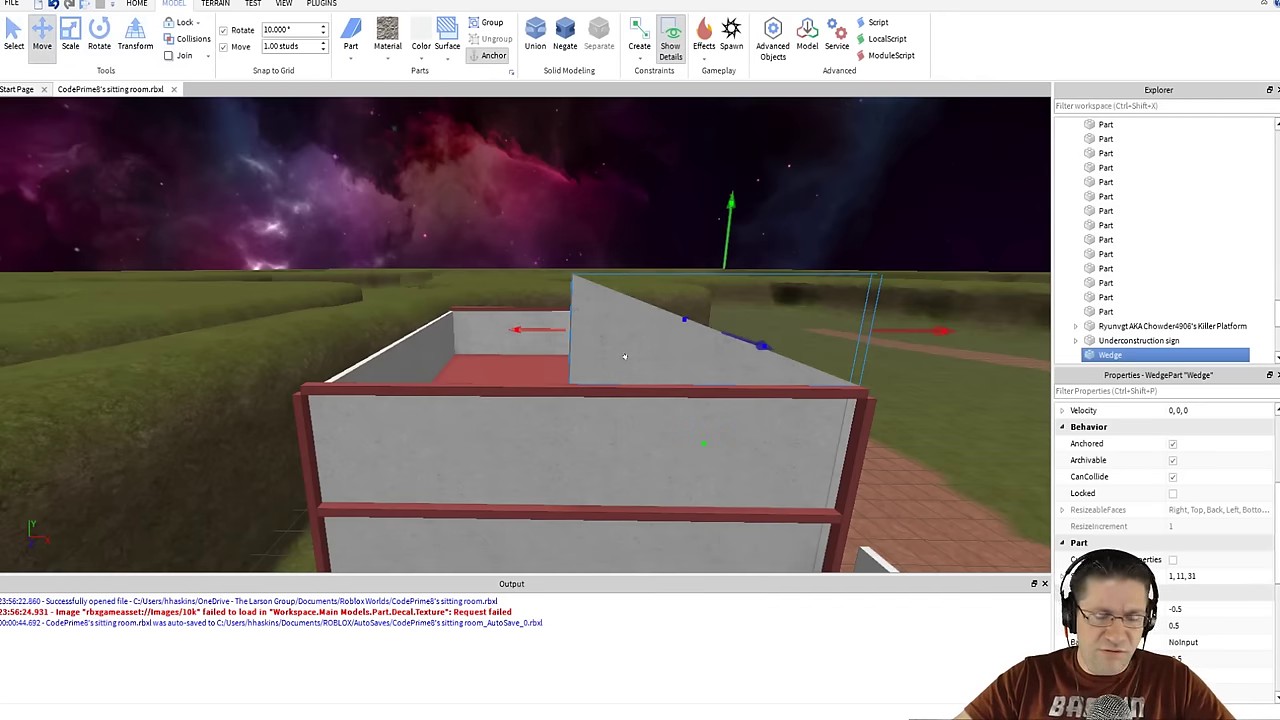
{"action": "key", "text": "ctrl+d"}
{"action": "left_click", "coordinate": [99, 38]}
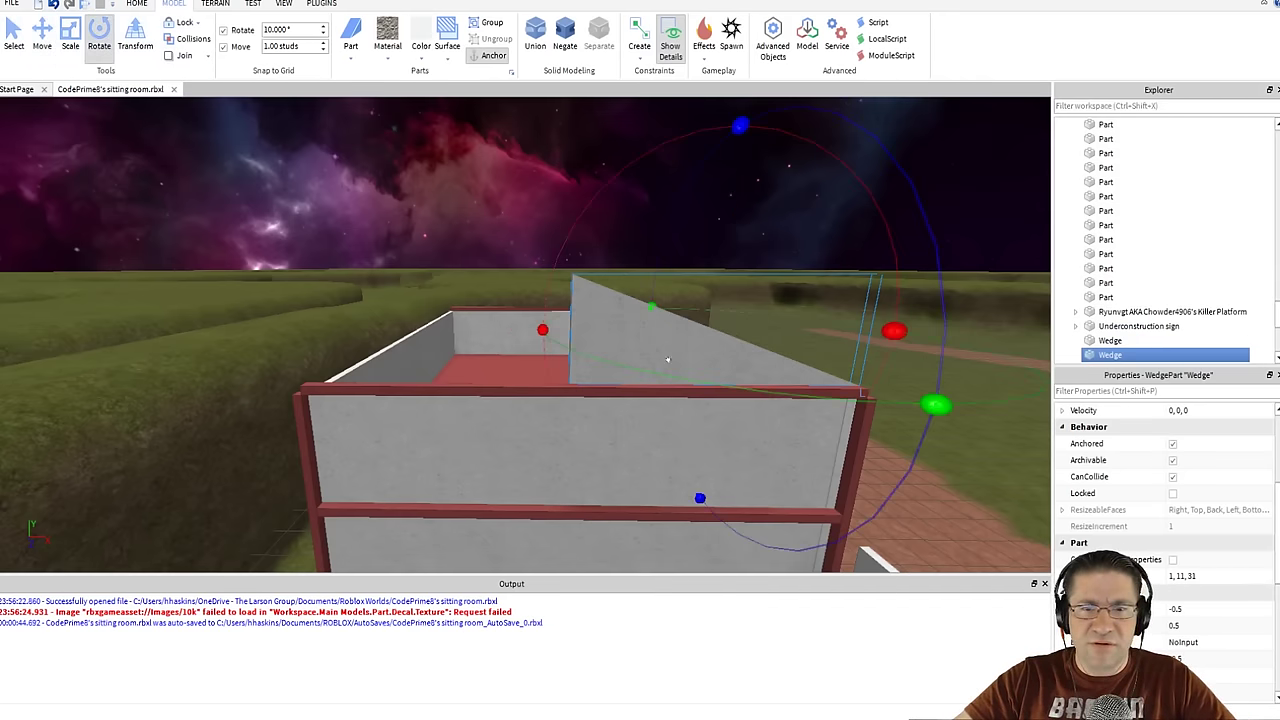
{"action": "left_click_drag", "start_coordinate": [550, 436], "coordinate": [625, 250]}
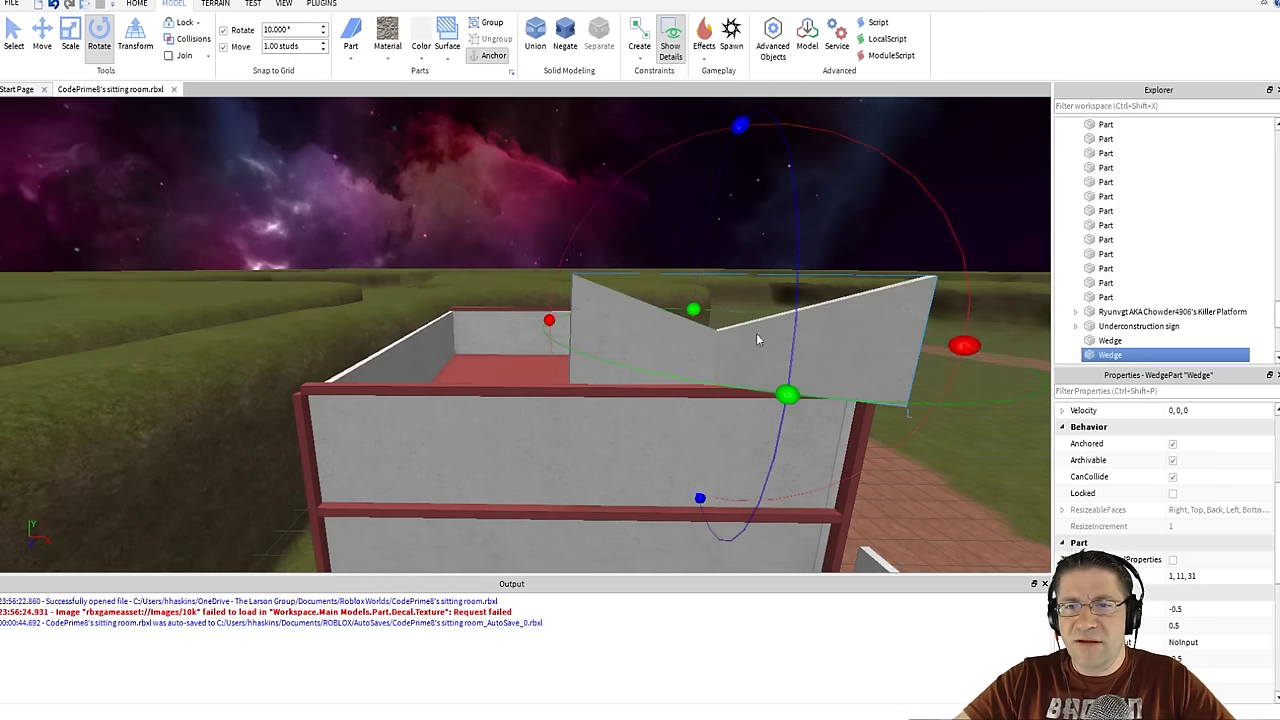
{"action": "right_click_drag", "start_coordinate": [352, 172], "coordinate": [412, 150]}
{"action": "scroll", "coordinate": [538, 283], "scroll_direction": "down", "scroll_amount": 2}
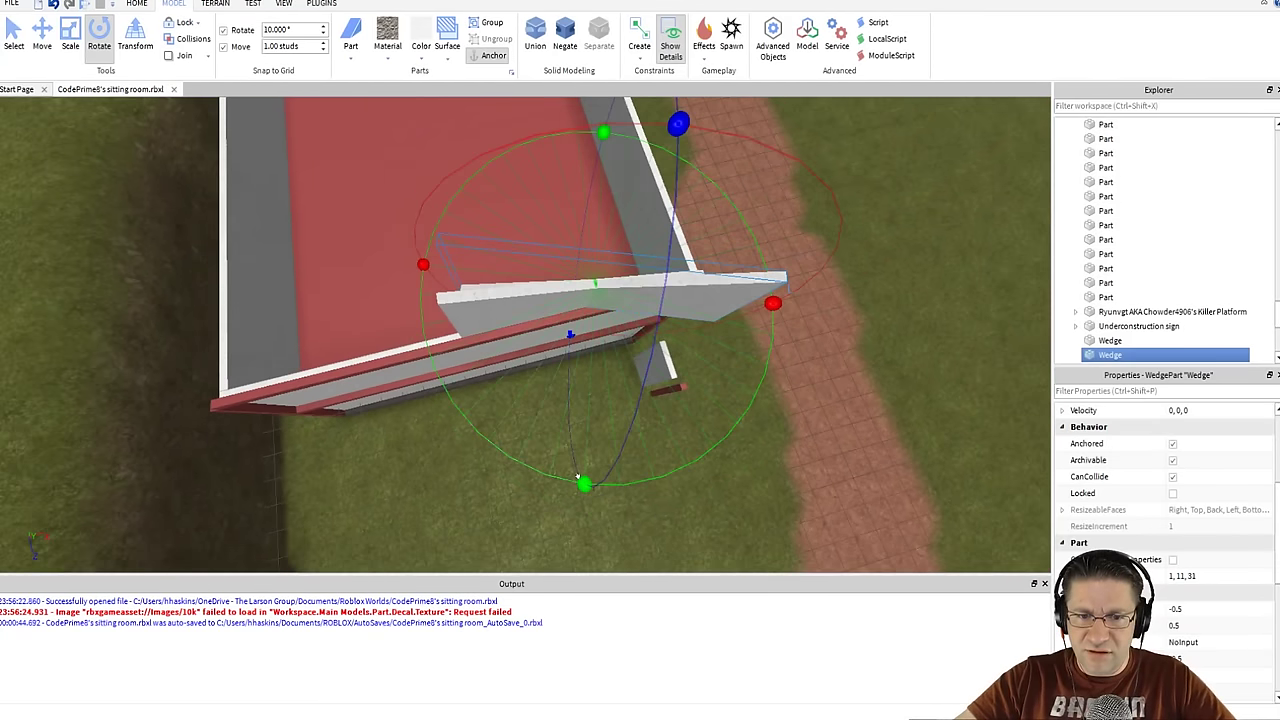
{"action": "left_click_drag", "start_coordinate": [581, 478], "coordinate": [672, 514]}
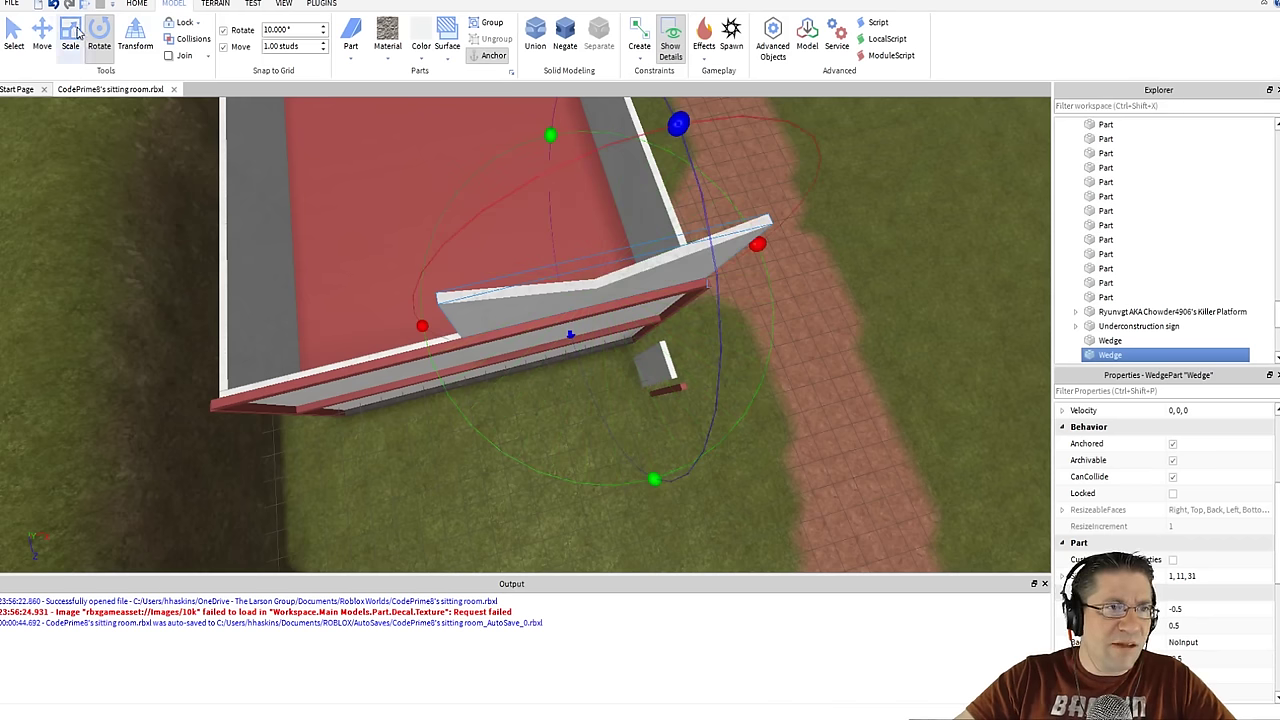
- Move the rotated wedge along the wall onto its other half so both wedges meet in a central peak
{"action": "left_click", "coordinate": [42, 40]}
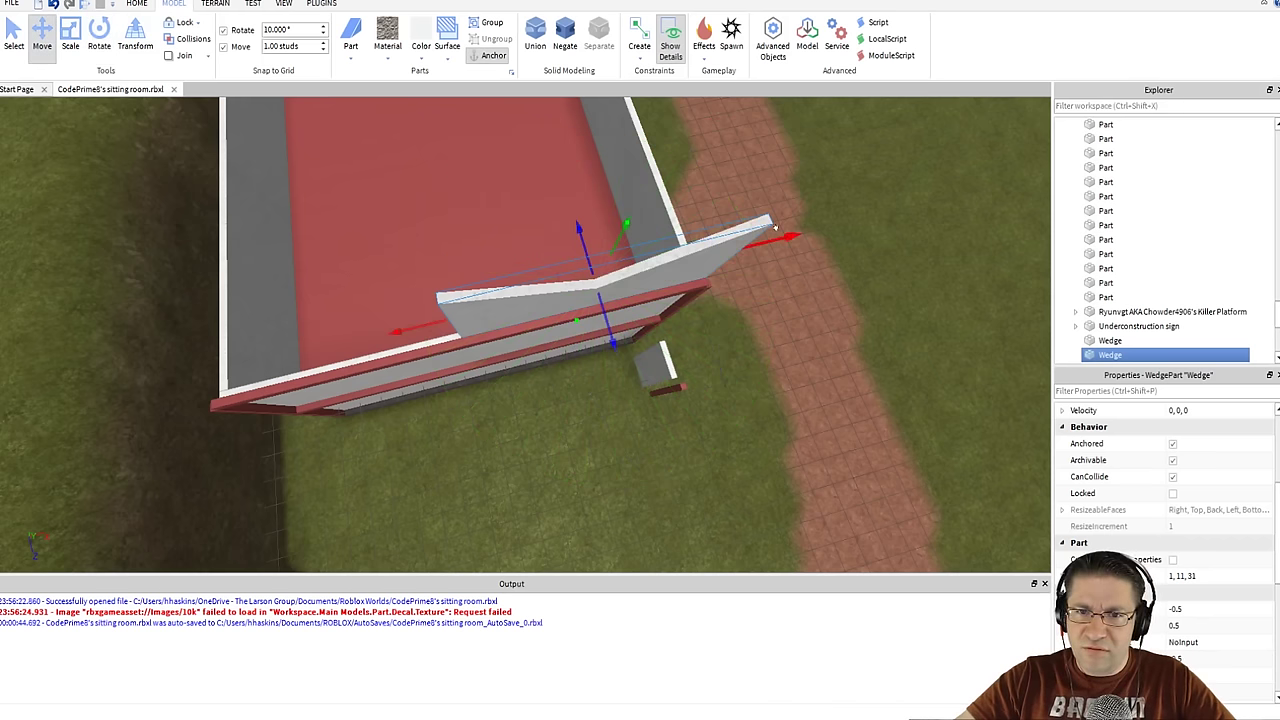
{"action": "left_click_drag", "start_coordinate": [775, 228], "coordinate": [477, 259]}
{"action": "right_click_drag", "start_coordinate": [477, 259], "coordinate": [406, 284]}
{"action": "scroll", "coordinate": [440, 329], "scroll_direction": "up", "scroll_amount": 3}
{"action": "scroll", "coordinate": [440, 329], "scroll_direction": "up", "scroll_amount": 2}
{"action": "scroll", "coordinate": [440, 329], "scroll_direction": "down", "scroll_amount": 2}
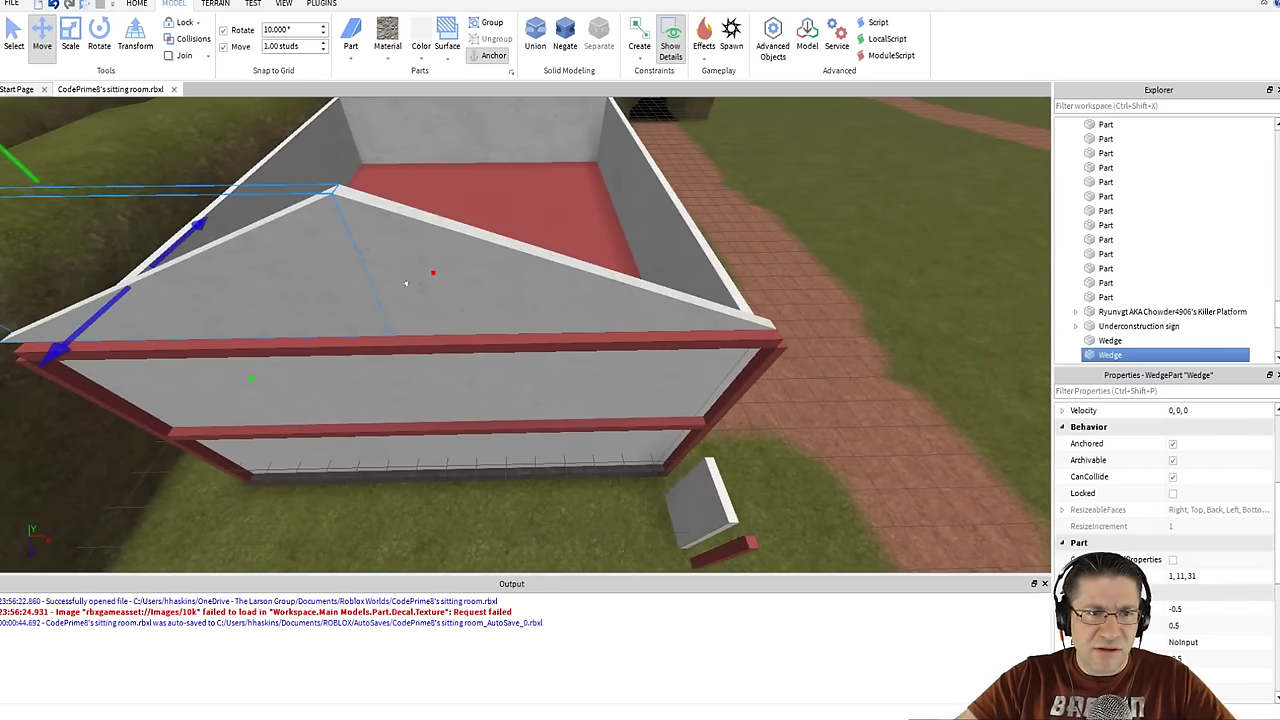
- Shift the original wedge outward from the gable's centre, shorten it to 30 studs, and select the opposite wedge
{"action": "left_click", "coordinate": [475, 279]}
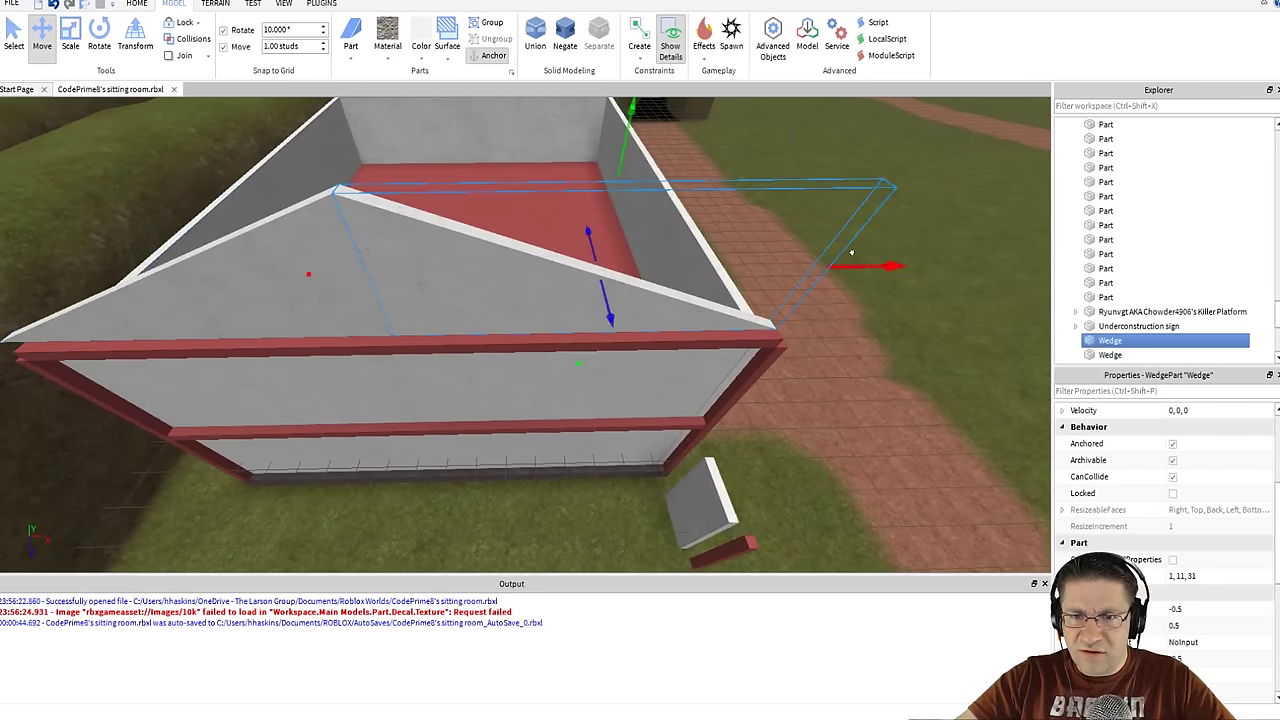
{"action": "mouse_move", "coordinate": [851, 252]}
{"action": "left_mouse_down"}
{"action": "mouse_move", "coordinate": [869, 258]}
{"action": "mouse_move", "coordinate": [830, 259]}
{"action": "left_mouse_up"}
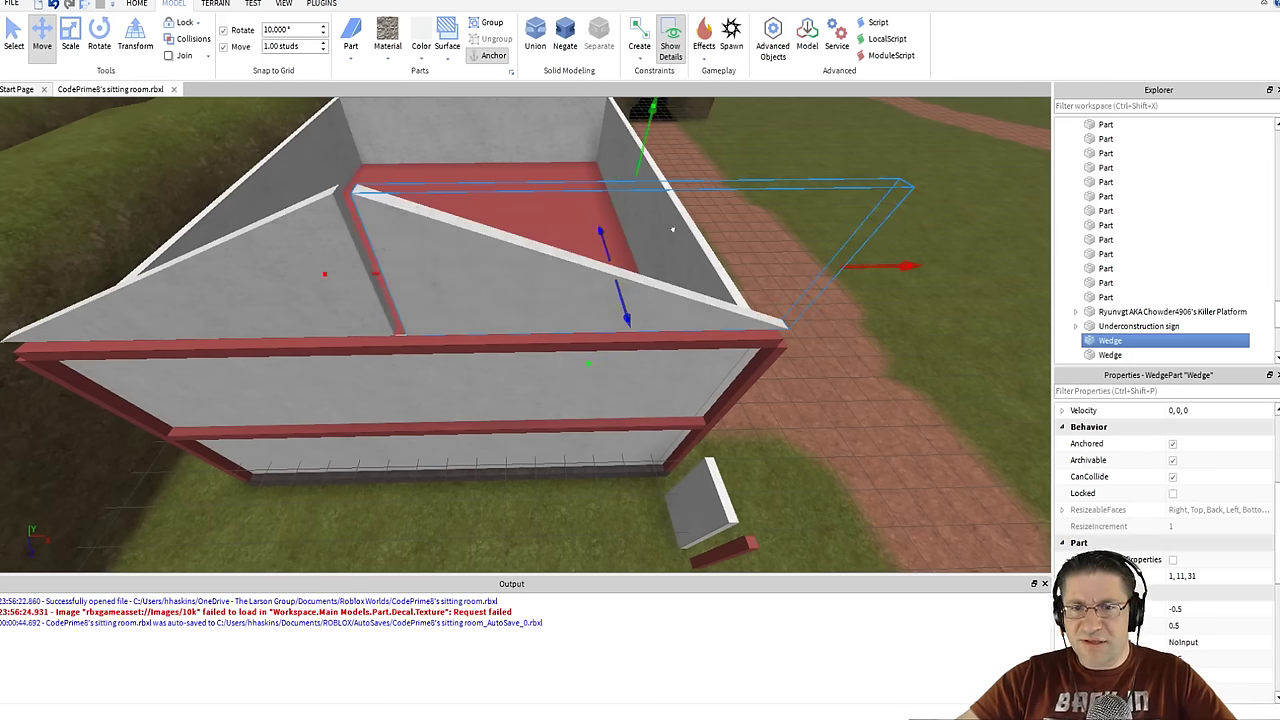
{"action": "left_click", "coordinate": [70, 35]}
{"action": "left_click_drag", "start_coordinate": [853, 254], "coordinate": [841, 256]}
{"action": "key", "text": "a"}
{"action": "right_click_drag", "start_coordinate": [553, 283], "coordinate": [504, 295]}
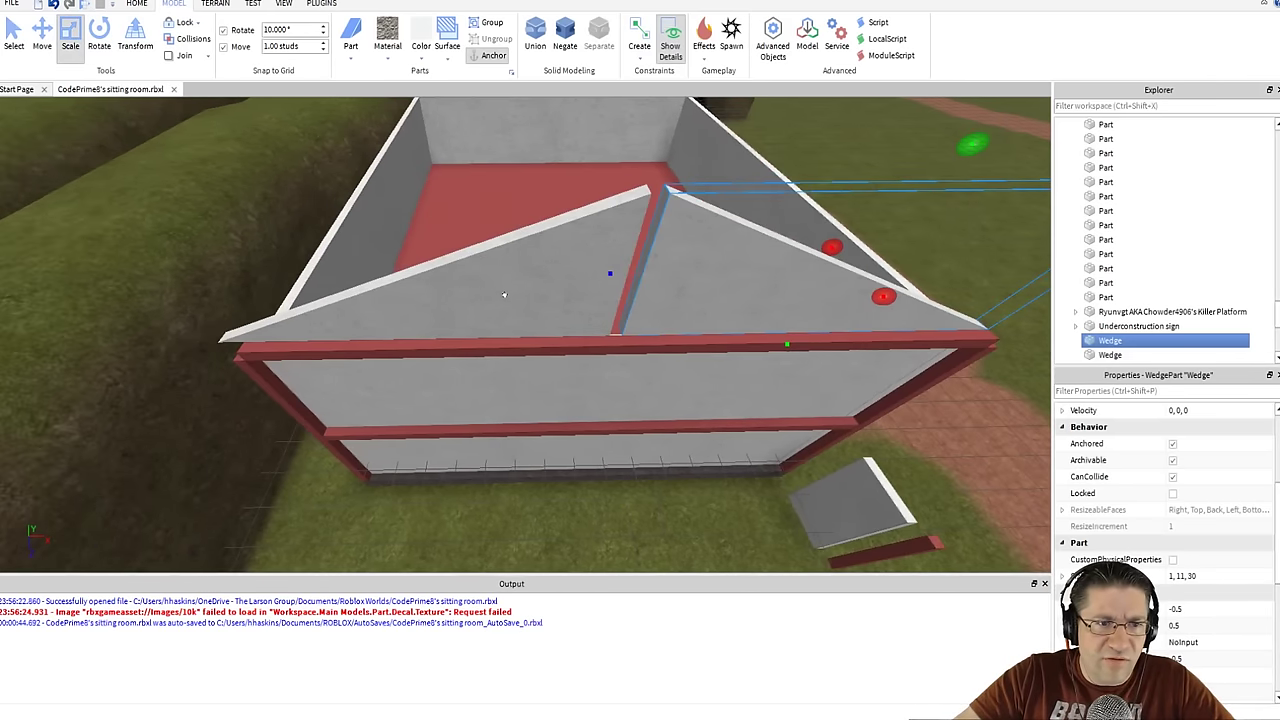
{"action": "left_click", "coordinate": [491, 294]}
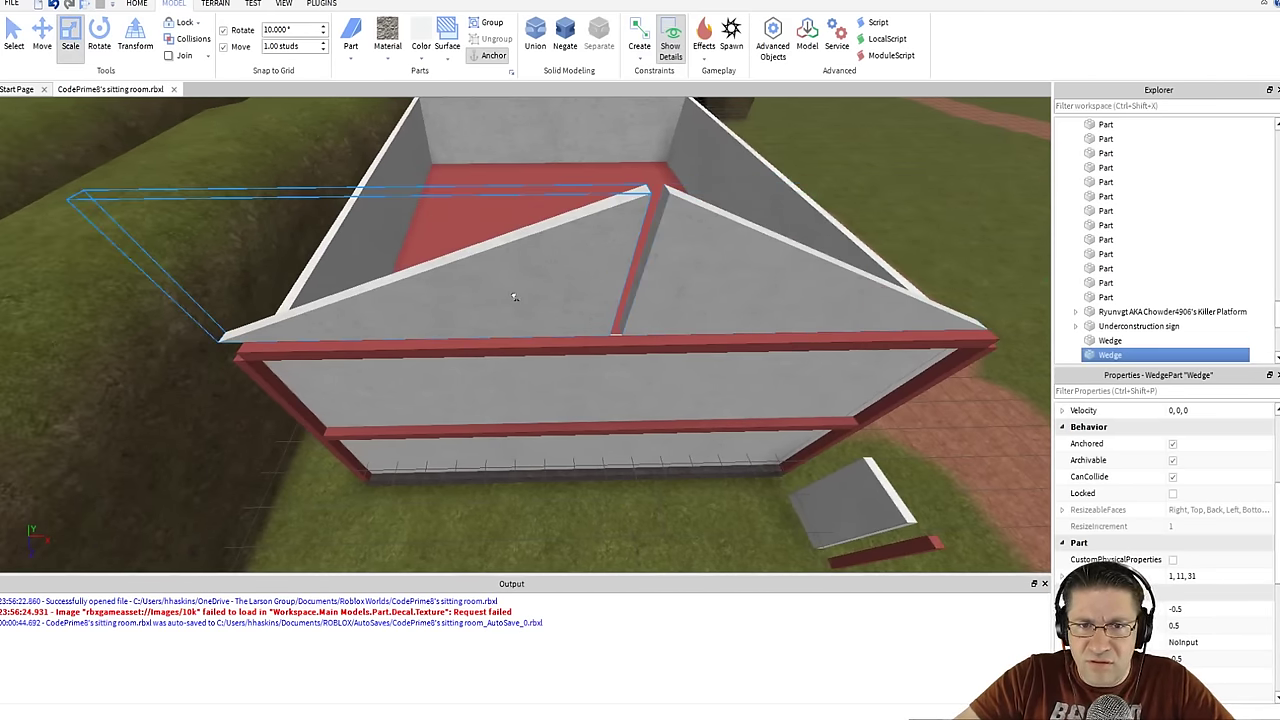
- Move the left gable wedge to meet the right wedge at the peak and shorten it to 30 studs
{"action": "left_click_drag", "start_coordinate": [513, 296], "coordinate": [530, 296]}
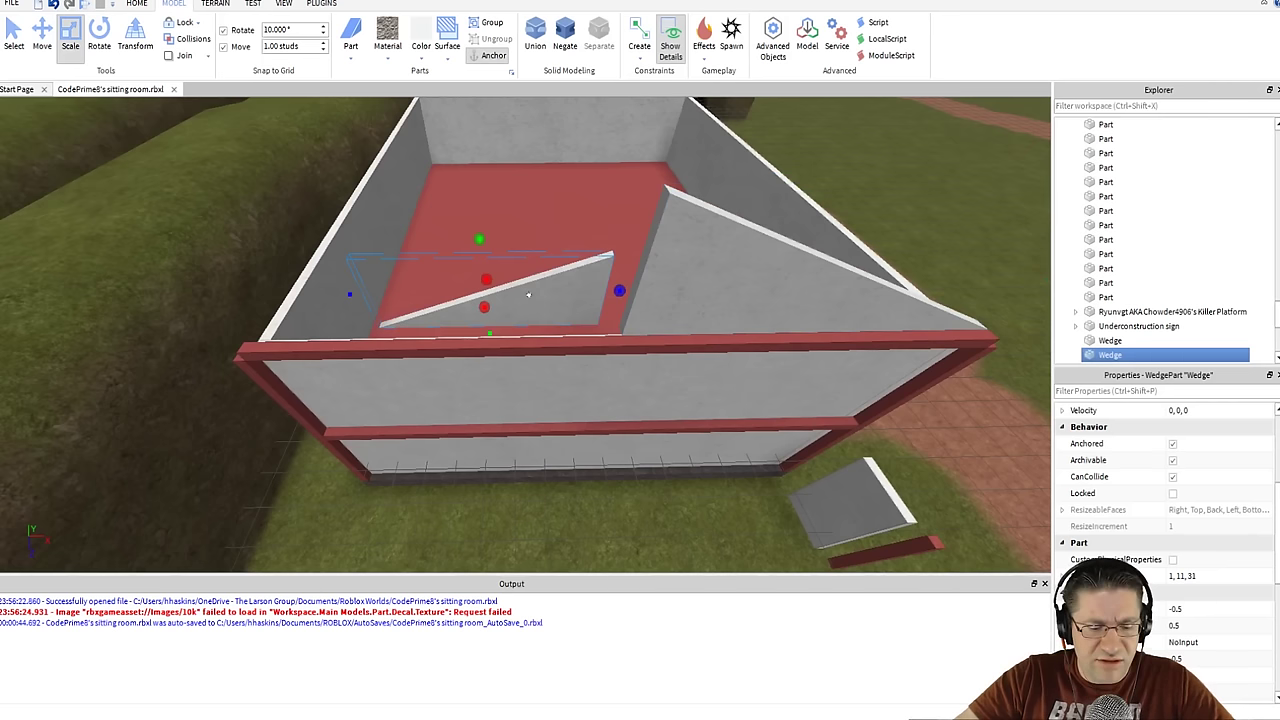
{"action": "key", "text": "ctrl+z"}
{"action": "key", "text": "ctrl+2"}
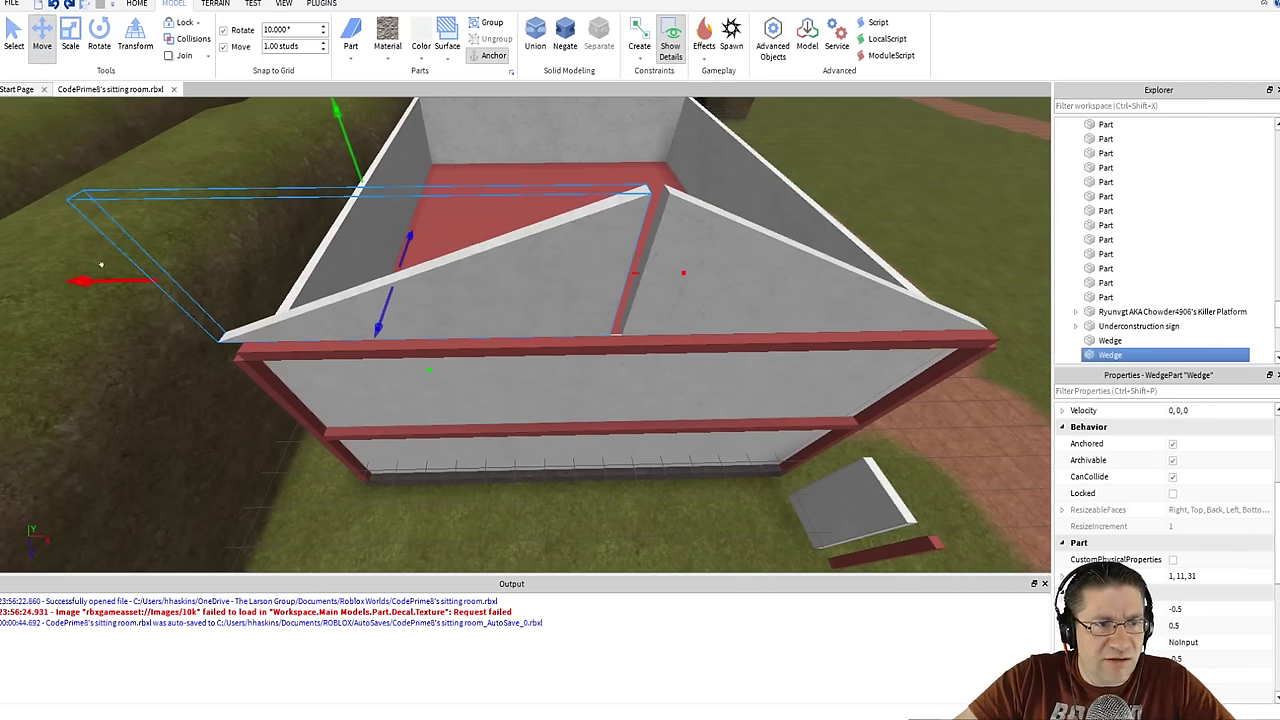
{"action": "left_click_drag", "start_coordinate": [100, 264], "coordinate": [155, 270]}
{"action": "left_click", "coordinate": [70, 42]}
{"action": "key", "text": "d"}
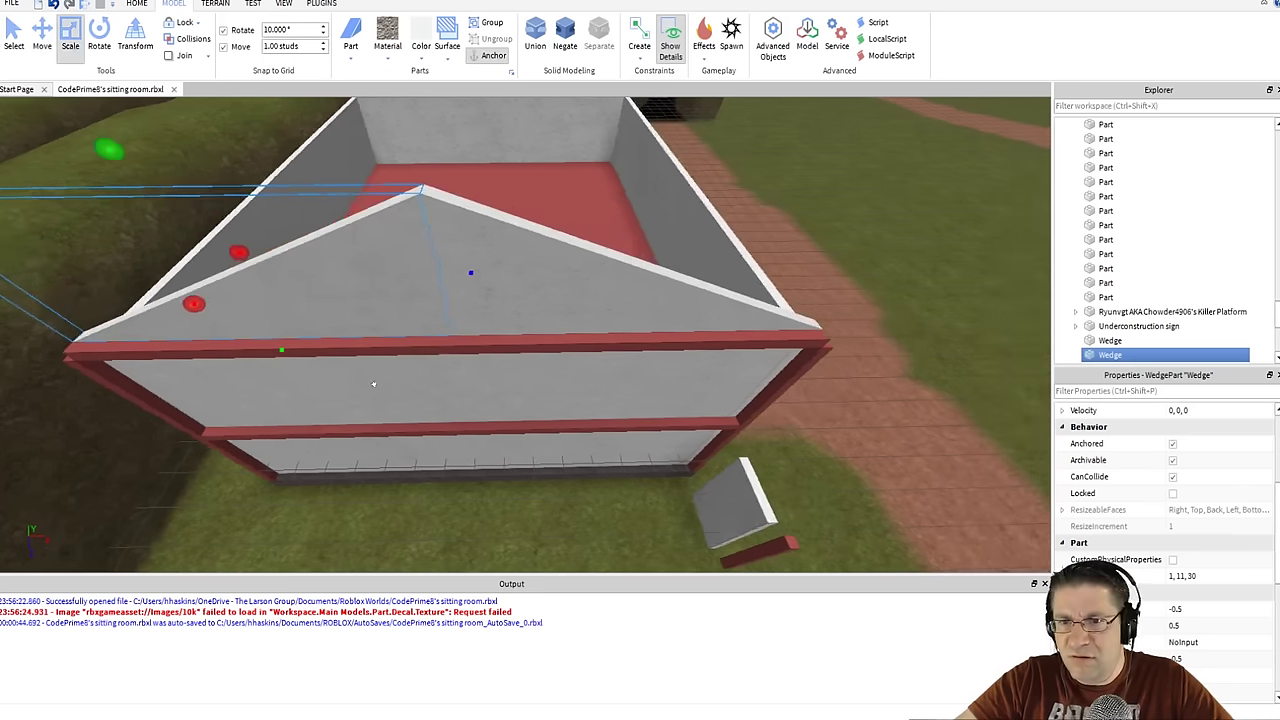
- Deselect the wedge and examine the joined gable from the front of the house
{"action": "key", "text": "a"}
{"action": "right_click_drag", "start_coordinate": [406, 403], "coordinate": [420, 406]}
{"action": "left_click", "coordinate": [750, 305]}
{"action": "key", "text": "a"}
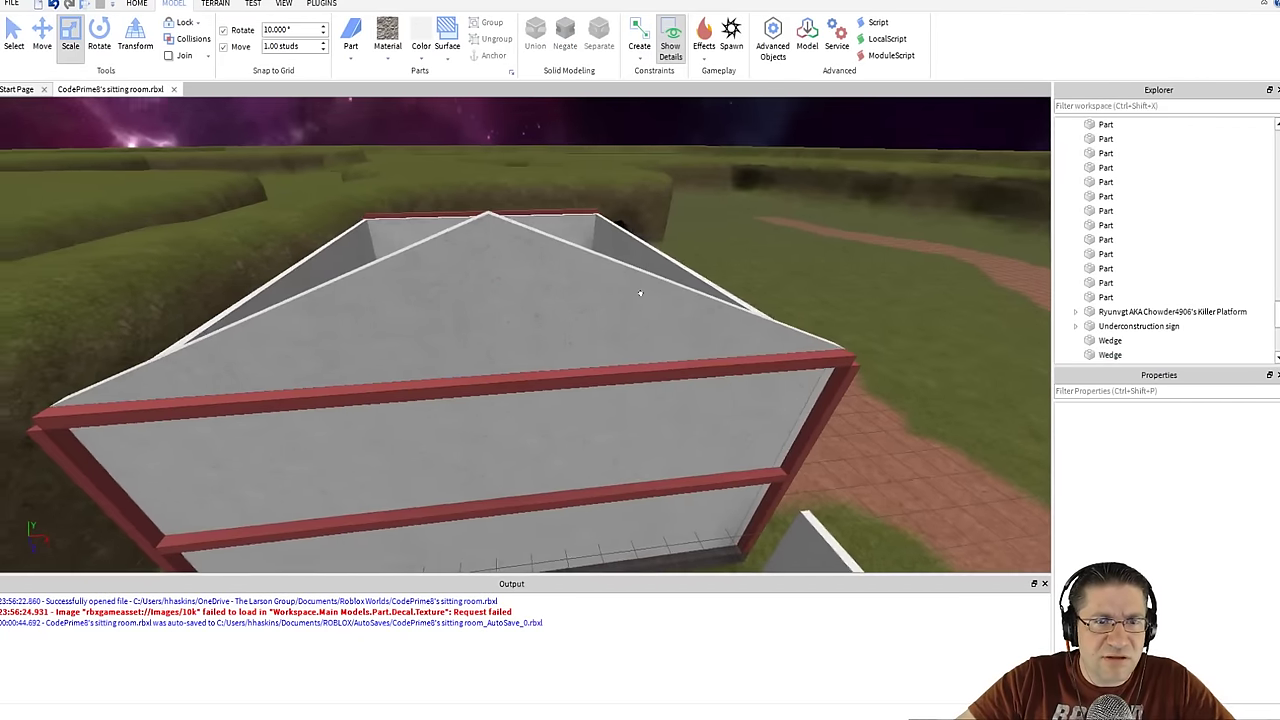
{"action": "key", "text": "w"}
{"action": "right_click_drag", "start_coordinate": [640, 291], "coordinate": [640, 293]}
{"action": "key", "text": "w"}
{"action": "key", "text": "s"}
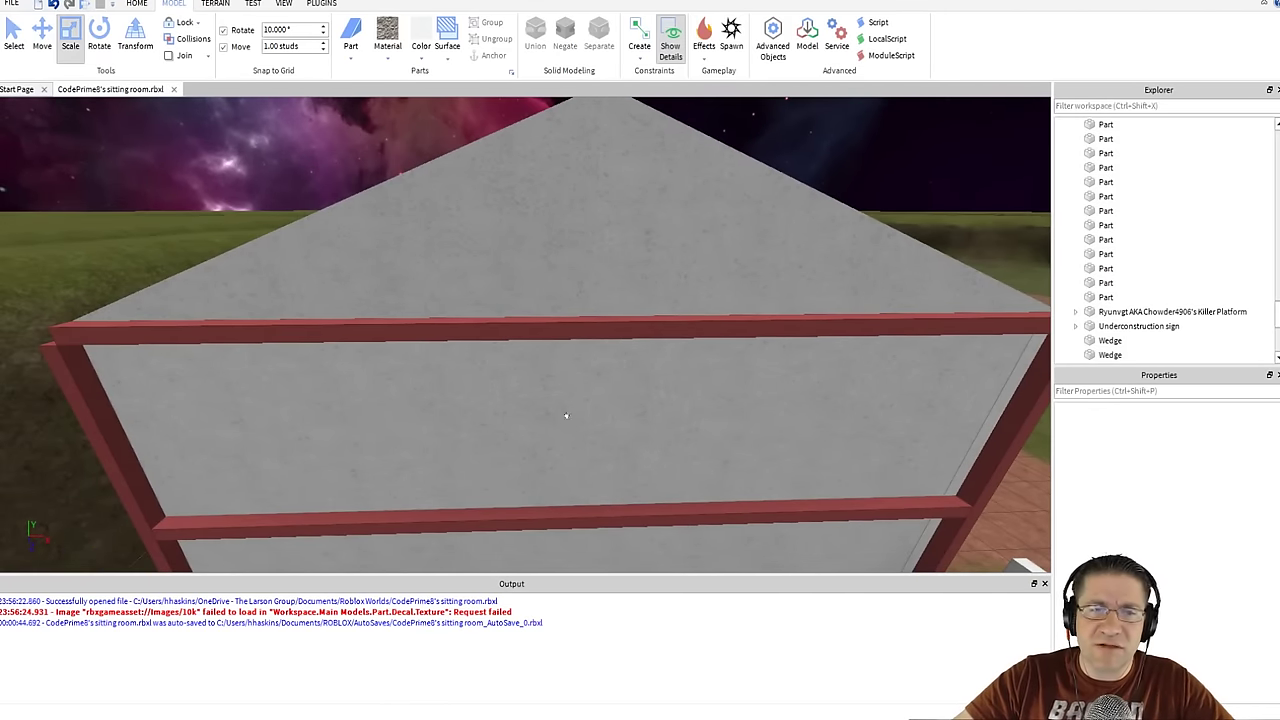
- Duplicate the horizontal beam at the gable's base and raise the copy 2 studs
{"action": "right_click_drag", "start_coordinate": [565, 415], "coordinate": [561, 374]}
{"action": "left_click", "coordinate": [555, 328]}
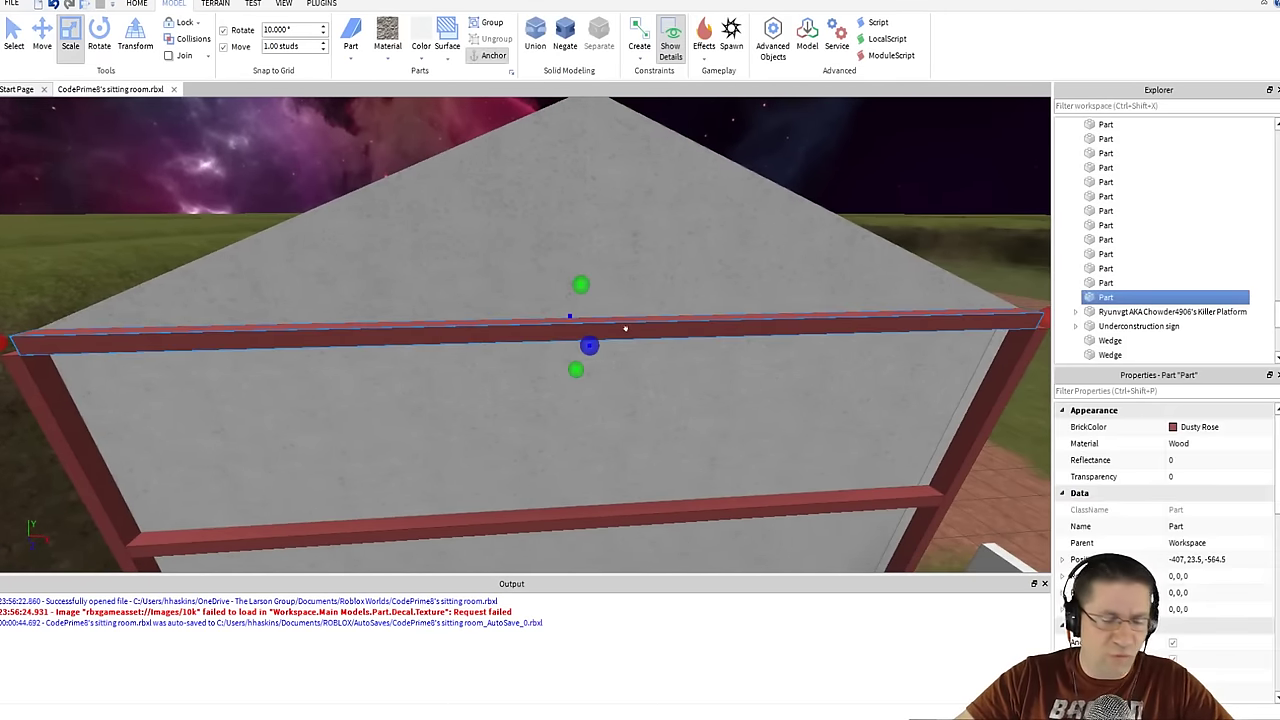
{"action": "key", "text": "ctrl+d"}
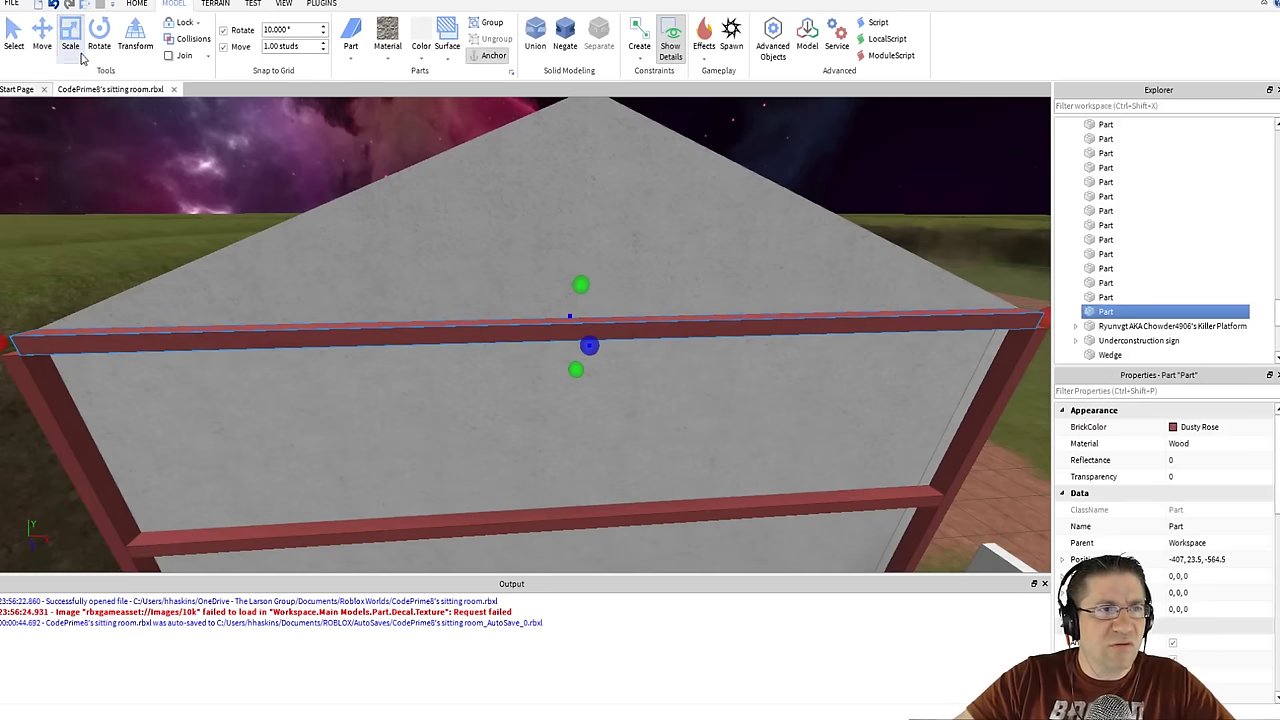
{"action": "left_click", "coordinate": [42, 35]}
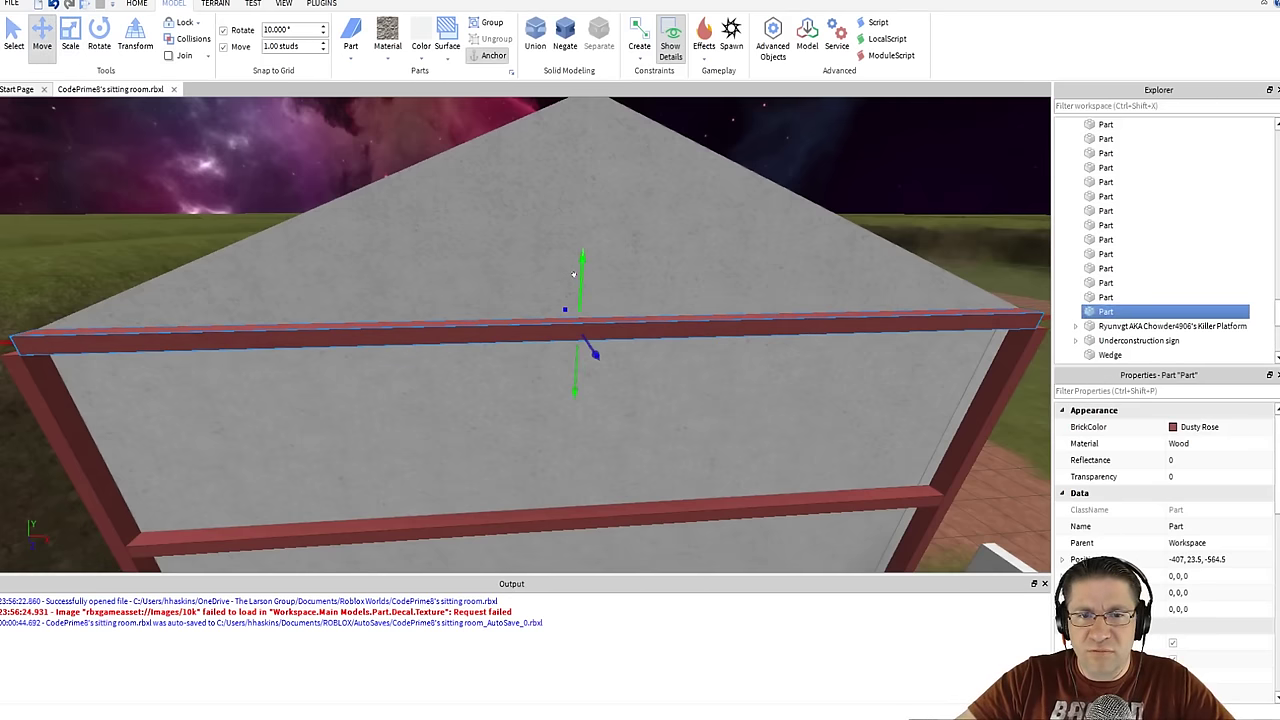
{"action": "left_click_drag", "start_coordinate": [574, 274], "coordinate": [574, 248]}
{"action": "scroll", "coordinate": [548, 313], "scroll_direction": "down", "scroll_amount": 5}
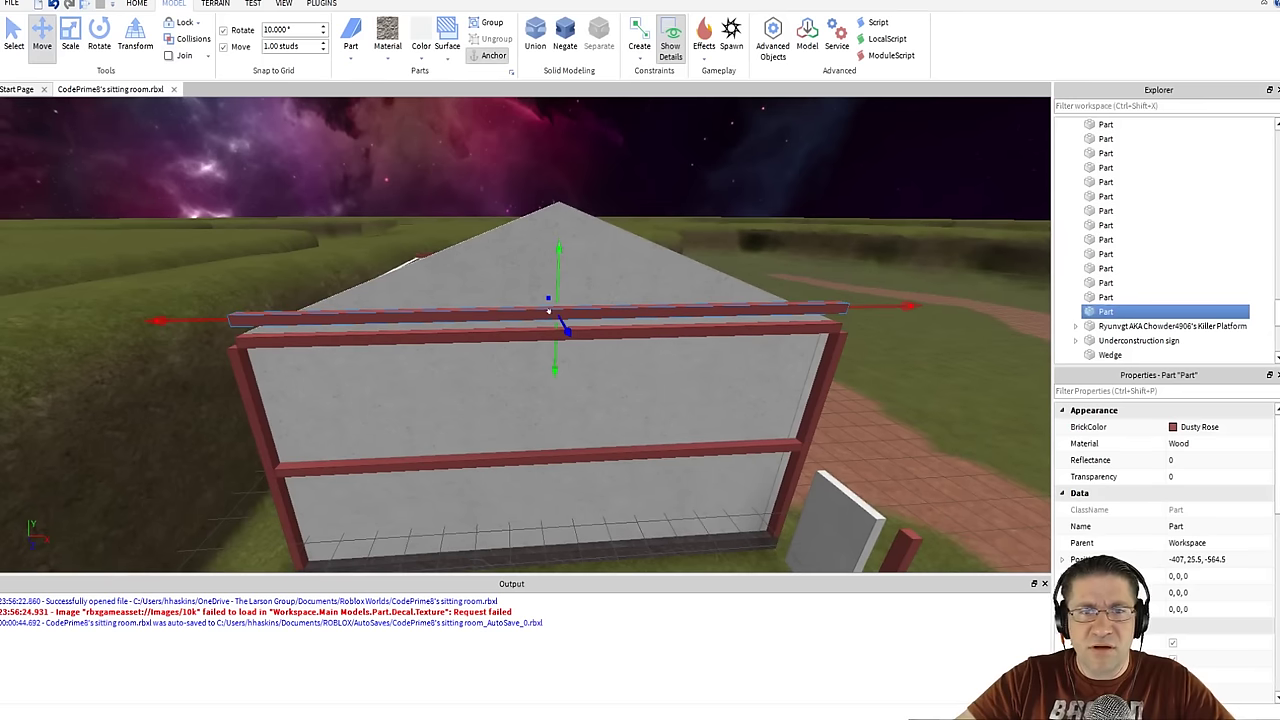
- Rotate the duplicated beam 90 degrees within the wall plane so it stands upright at the gable's centre
{"action": "left_click", "coordinate": [99, 38]}
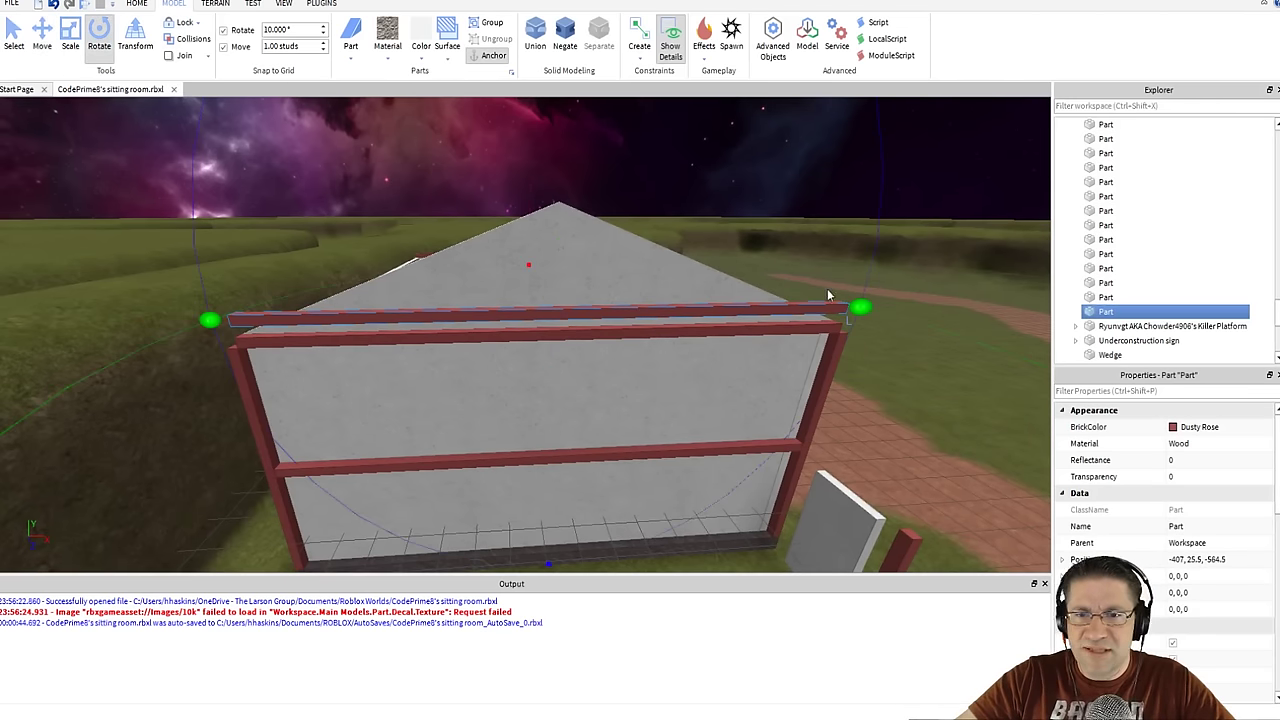
{"action": "scroll", "coordinate": [805, 218], "scroll_direction": "down", "scroll_amount": 8}
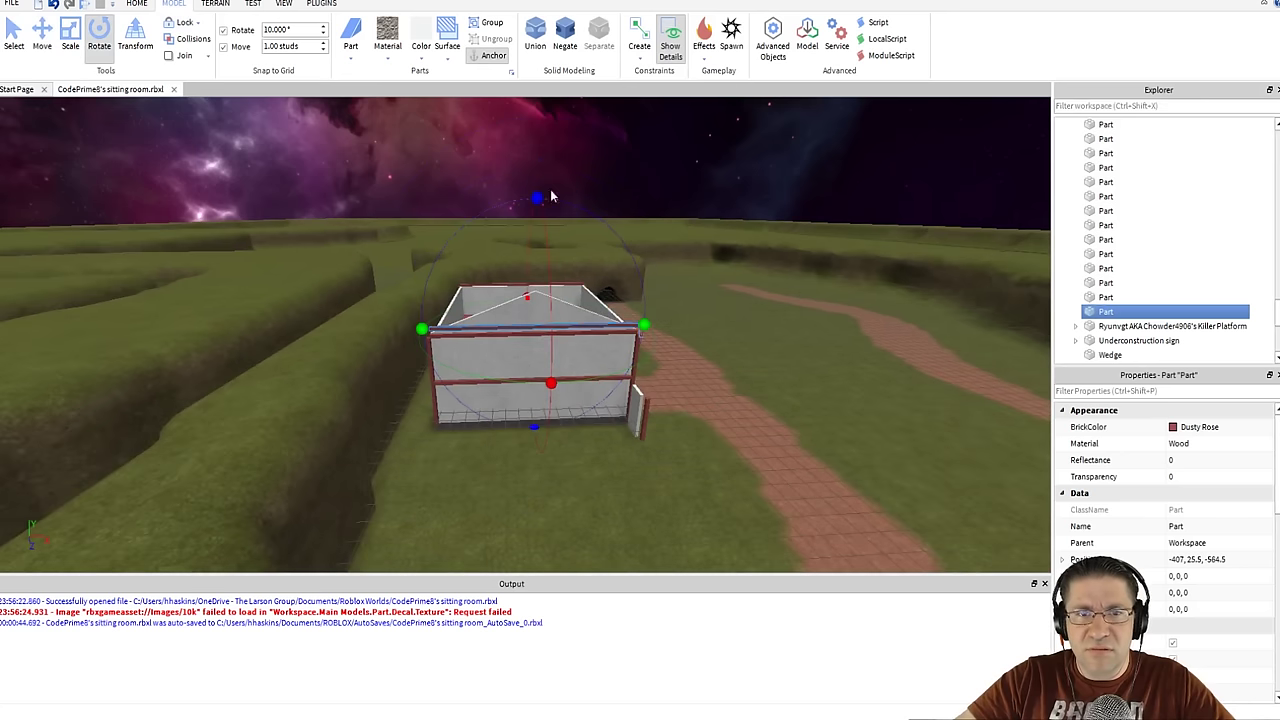
{"action": "left_click_drag", "start_coordinate": [548, 196], "coordinate": [350, 339]}
{"action": "scroll", "coordinate": [512, 395], "scroll_direction": "up", "scroll_amount": 5}
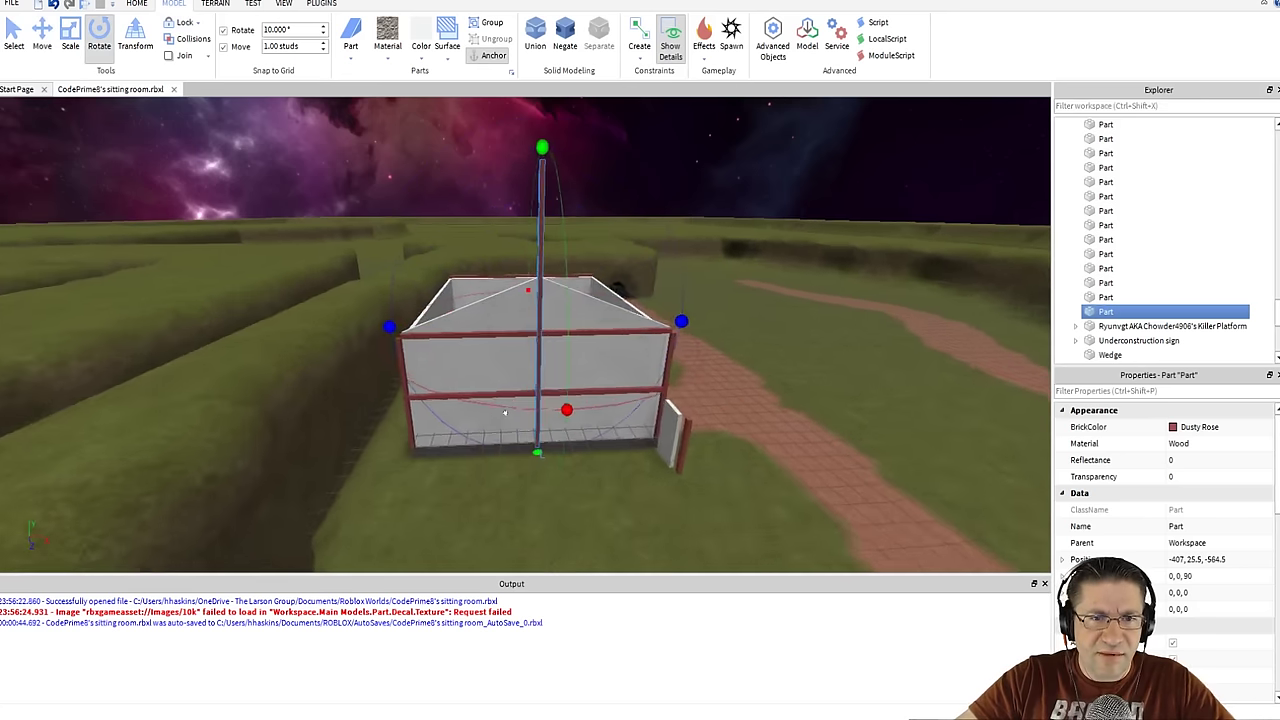
- Shorten the upright post from its lower end so it starts at the beam along the gable's base
{"action": "left_click", "coordinate": [71, 38]}
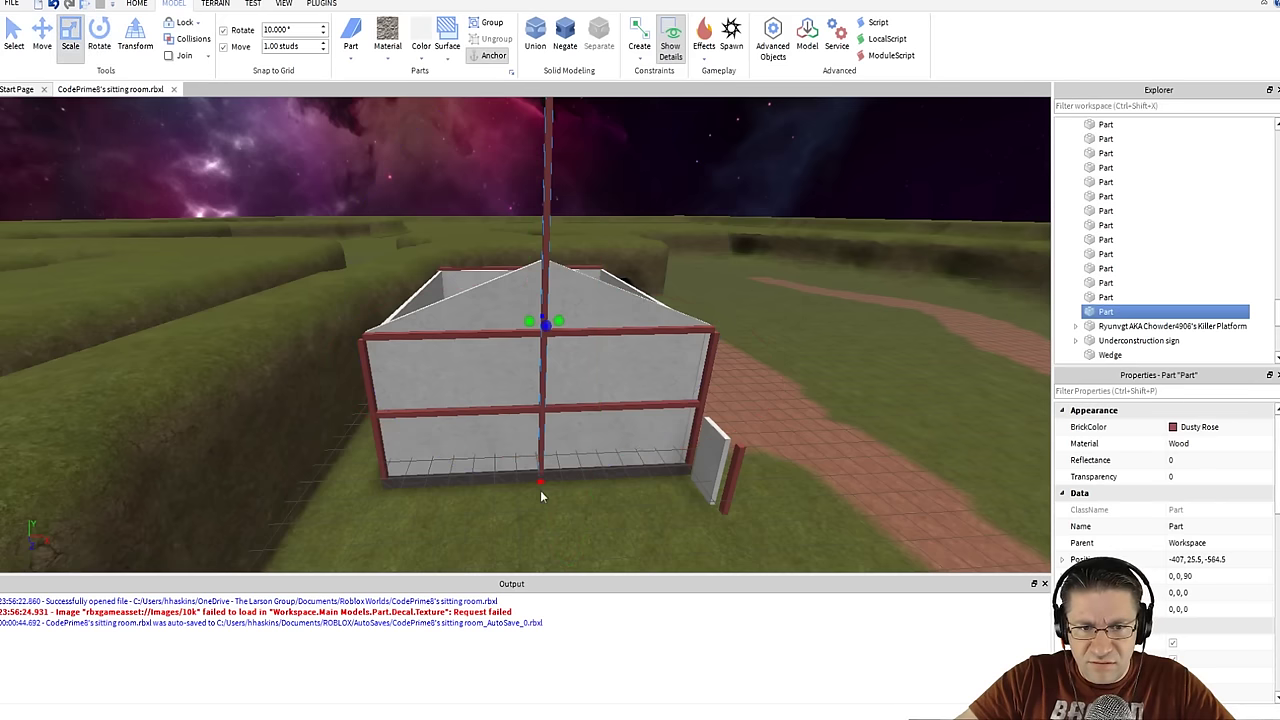
{"action": "left_click_drag", "start_coordinate": [541, 486], "coordinate": [537, 331]}
{"action": "right_click_drag", "start_coordinate": [535, 335], "coordinate": [529, 359]}
{"action": "key", "text": "w"}
{"action": "key", "text": "a"}
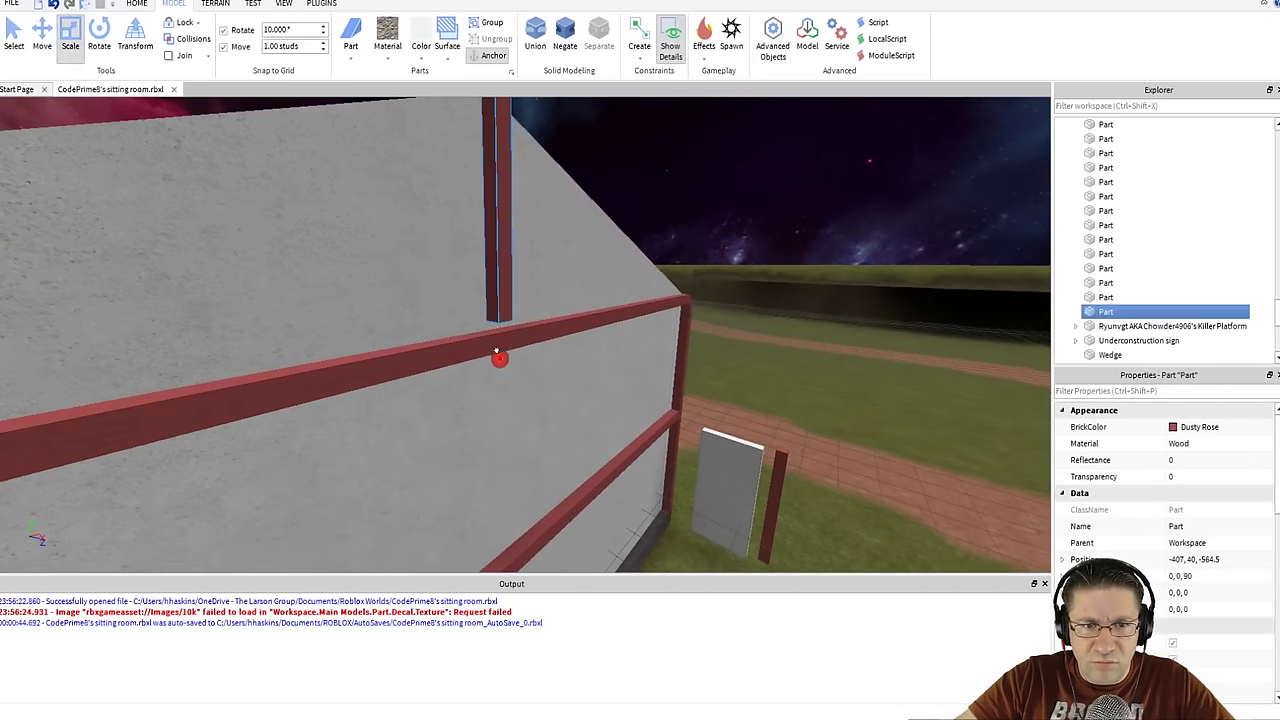
{"action": "left_click_drag", "start_coordinate": [496, 351], "coordinate": [492, 370]}
{"action": "right_click_drag", "start_coordinate": [492, 370], "coordinate": [501, 377]}
- Shorten the upright post from its upper end so it finishes just below the gable's peak
{"action": "scroll", "coordinate": [501, 377], "scroll_direction": "down", "scroll_amount": 3}
{"action": "left_click_drag", "start_coordinate": [534, 261], "coordinate": [527, 432]}
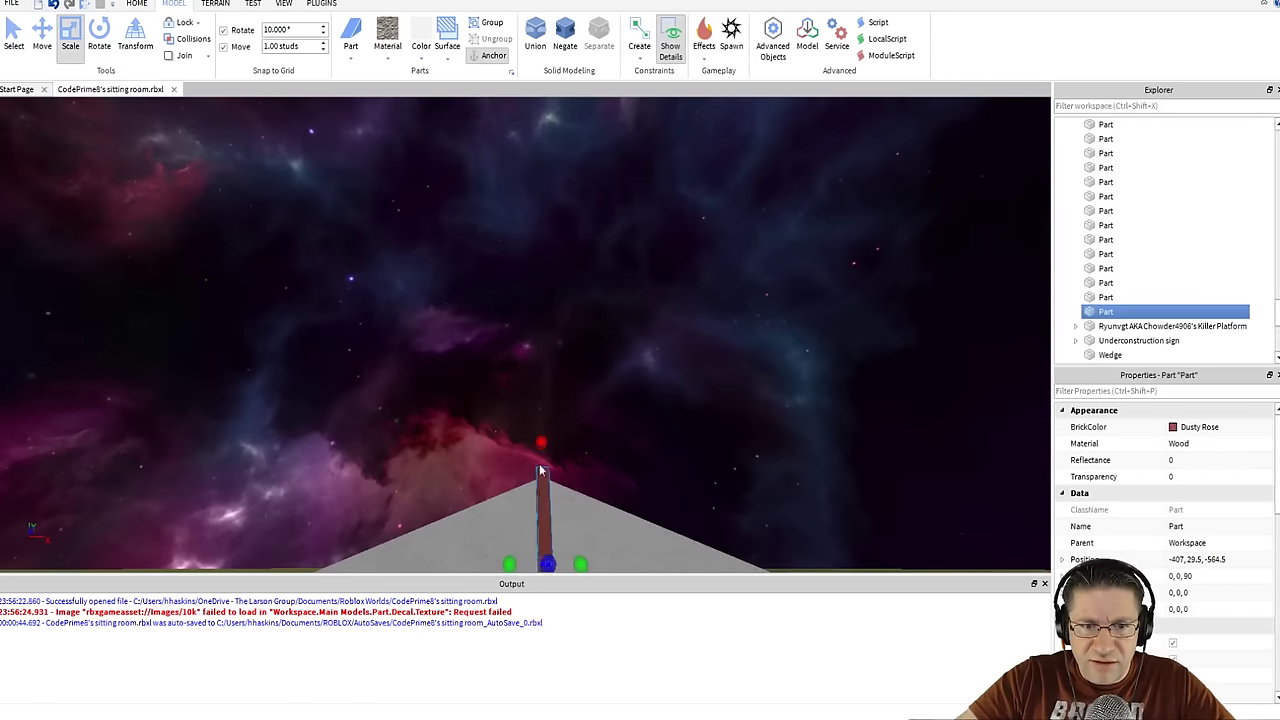
{"action": "right_click_drag", "start_coordinate": [527, 432], "coordinate": [527, 450]}
{"action": "left_click_drag", "start_coordinate": [525, 217], "coordinate": [524, 227]}
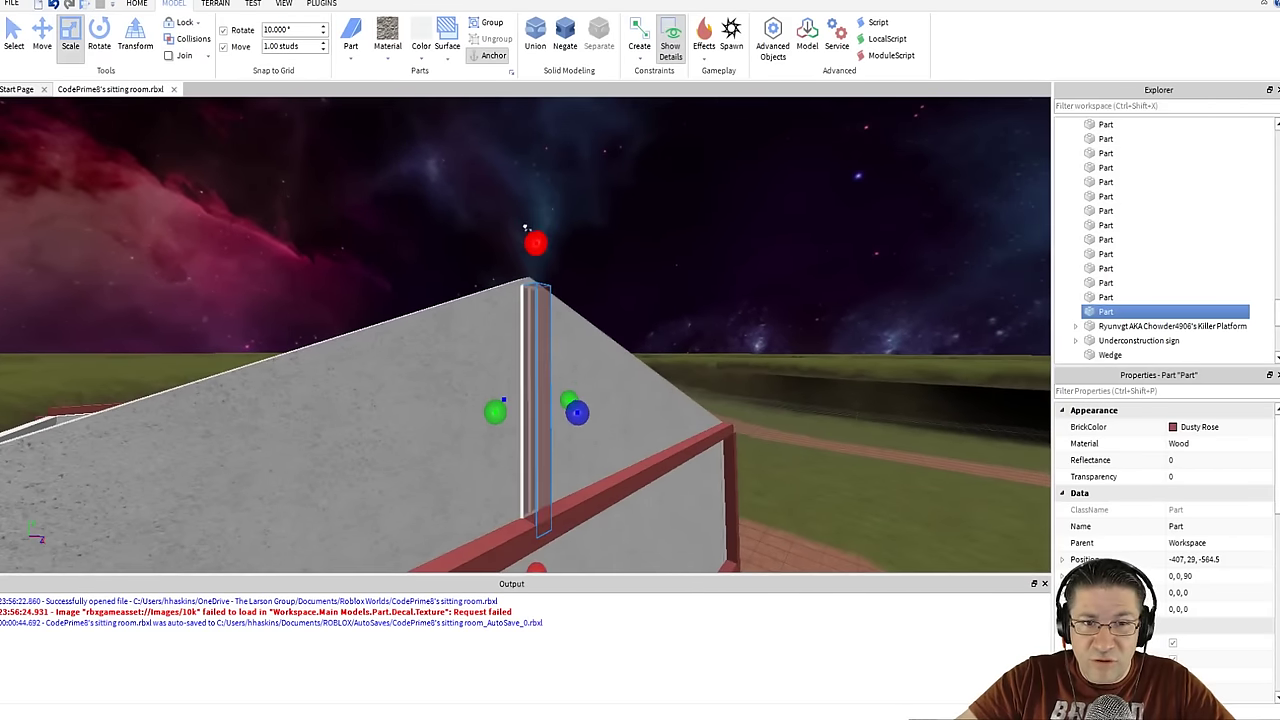
{"action": "right_click_drag", "start_coordinate": [524, 263], "coordinate": [524, 265]}
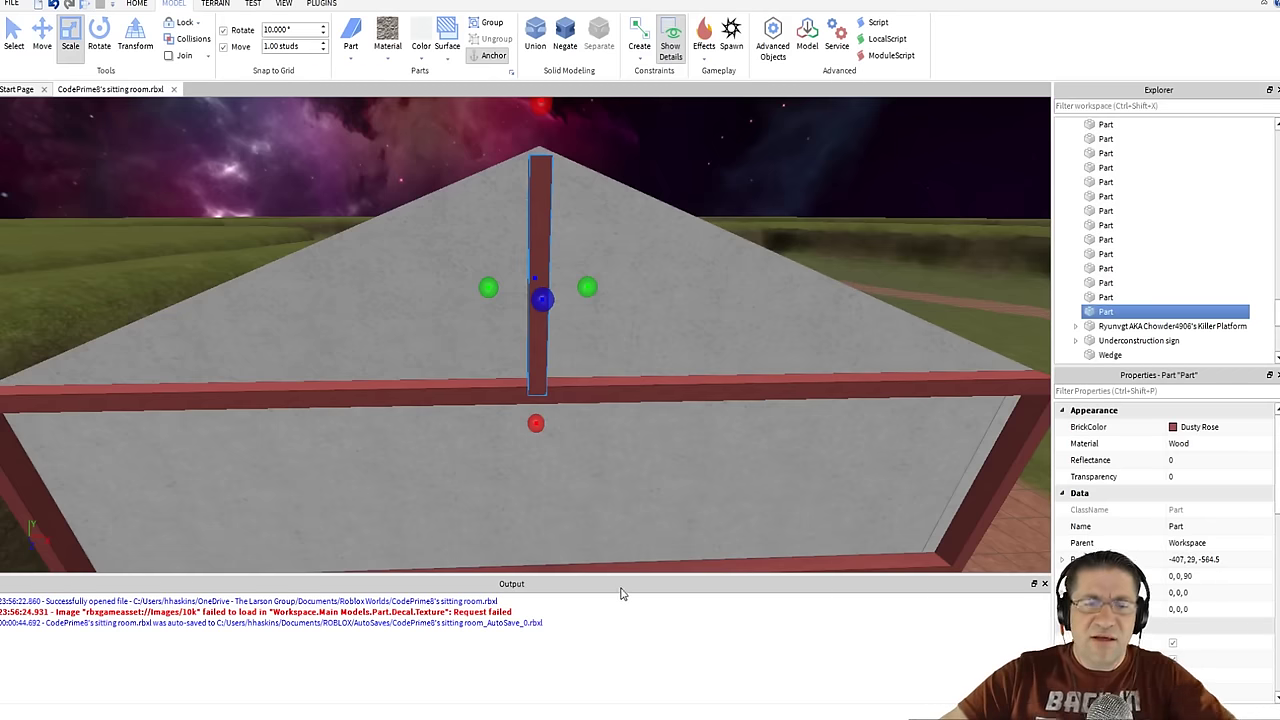
- Check the medieval house reference picture in Snipping Tool, and stretch the right gable wedge upward by 20 studs
{"action": "key", "text": "alt+Tab"}
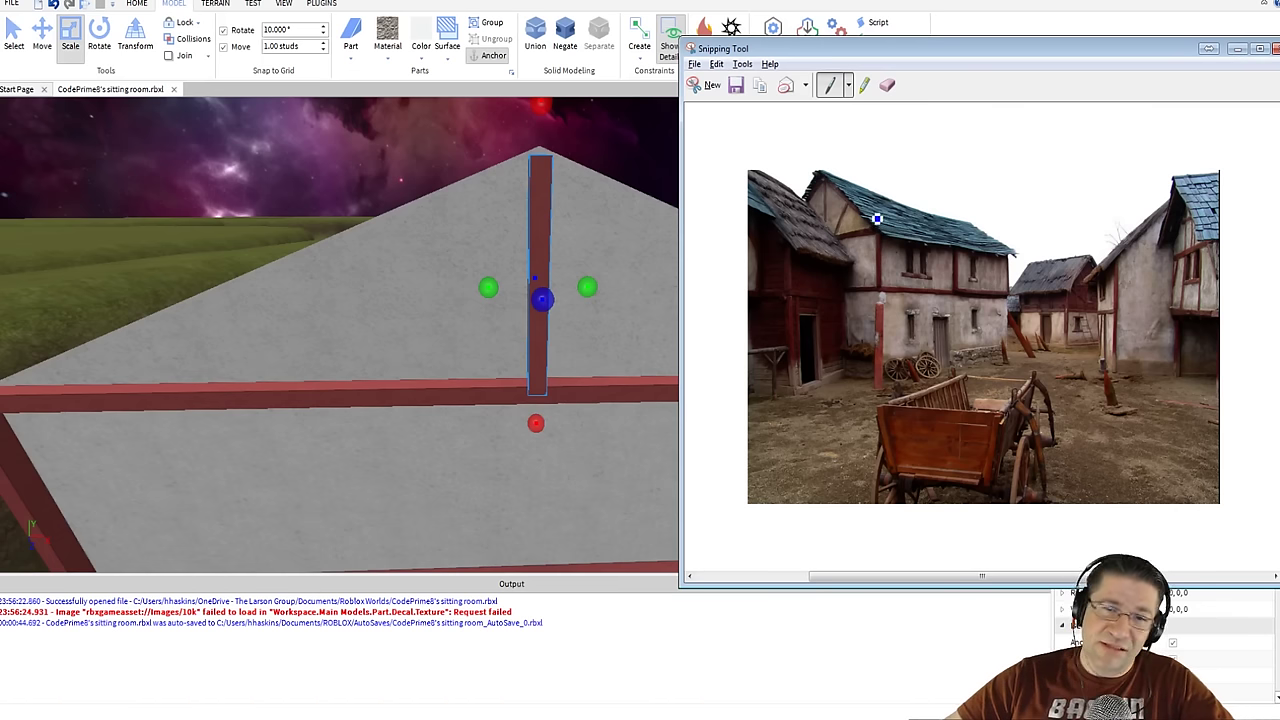
{"action": "key", "text": "alt+Tab"}
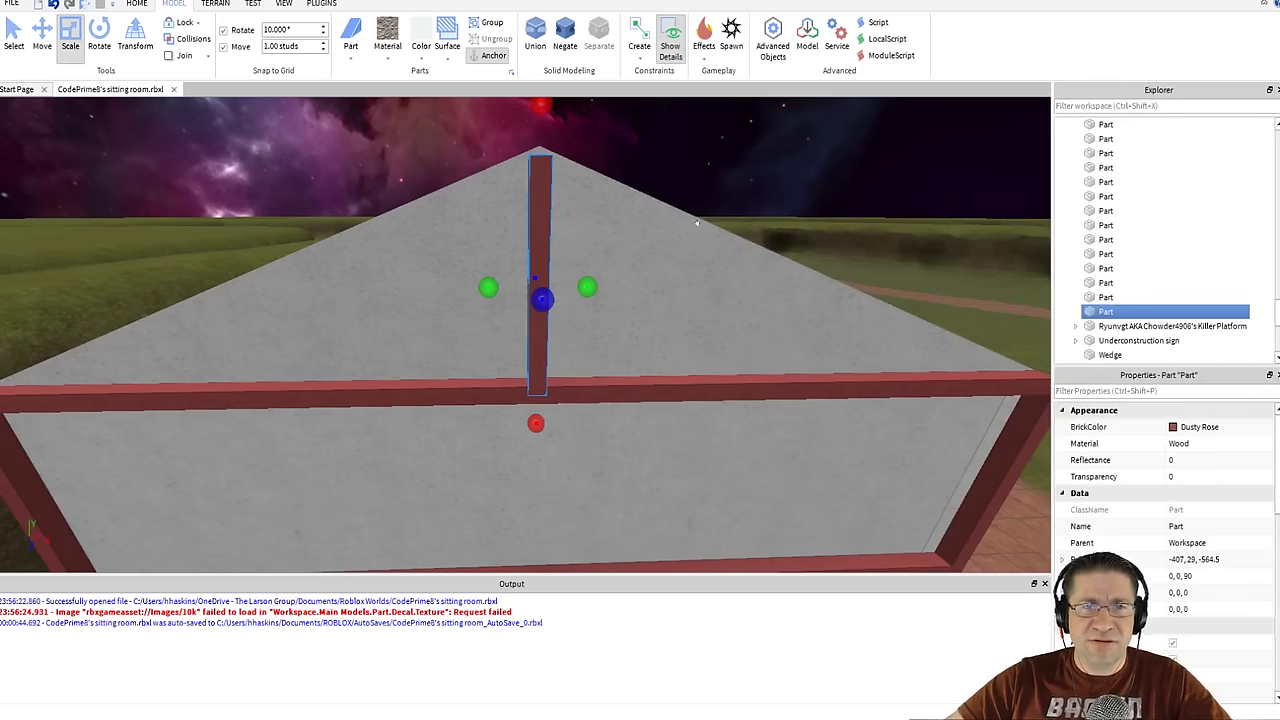
{"action": "left_click", "coordinate": [631, 228]}
{"action": "scroll", "coordinate": [568, 215], "scroll_direction": "down", "scroll_amount": 4}
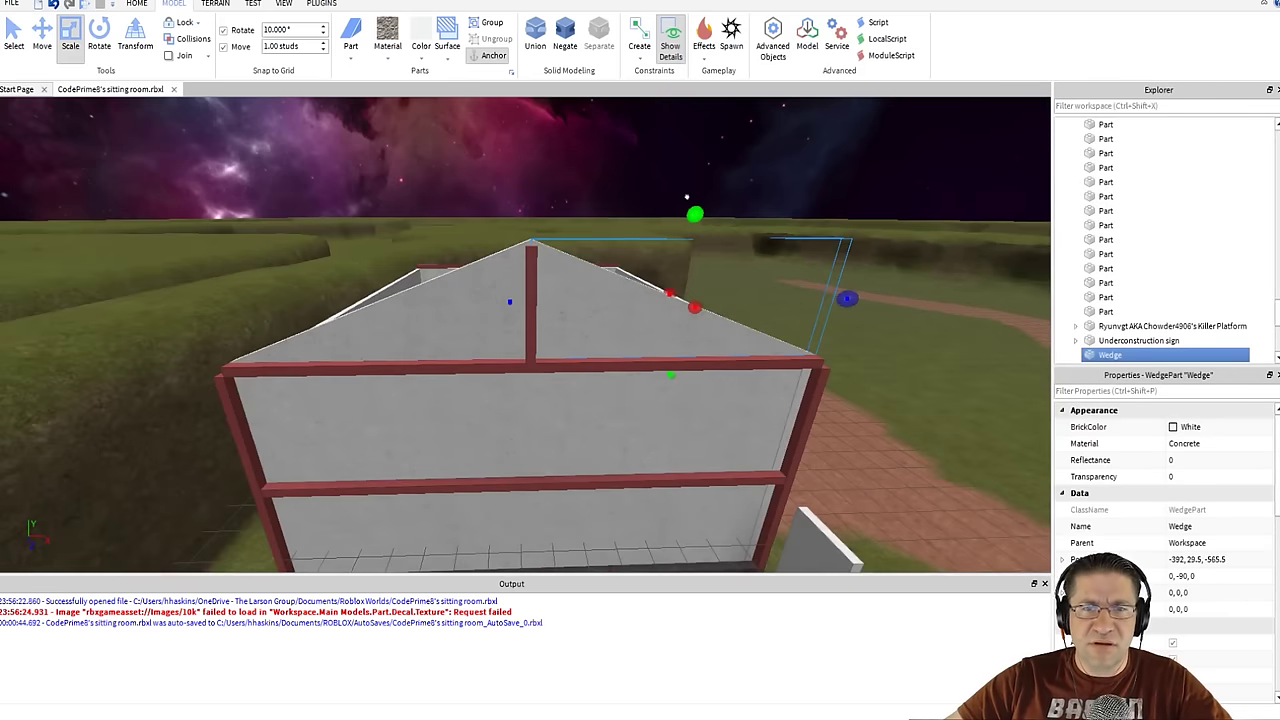
{"action": "left_click_drag", "start_coordinate": [686, 198], "coordinate": [698, 102]}
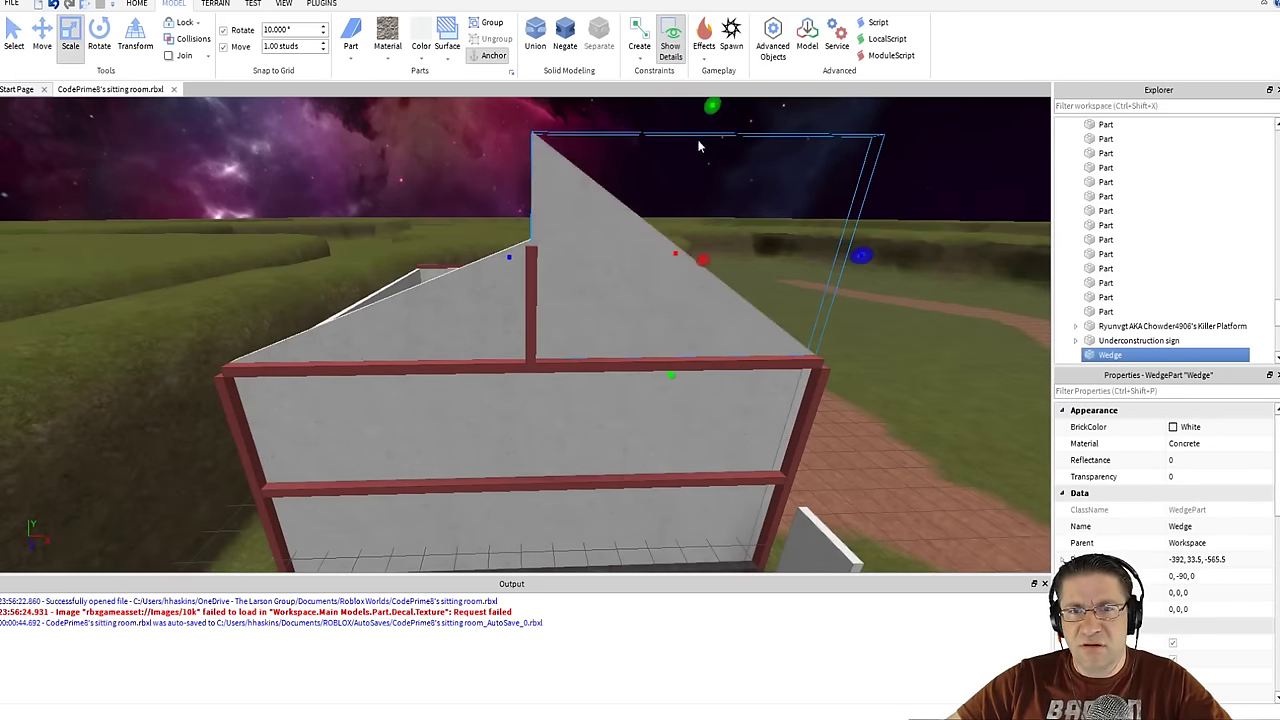
- Stretch the left gable wedge upward by 20 studs to match the height of the right one
{"action": "key", "text": "s"}
{"action": "key", "text": "a"}
{"action": "left_click", "coordinate": [530, 270]}
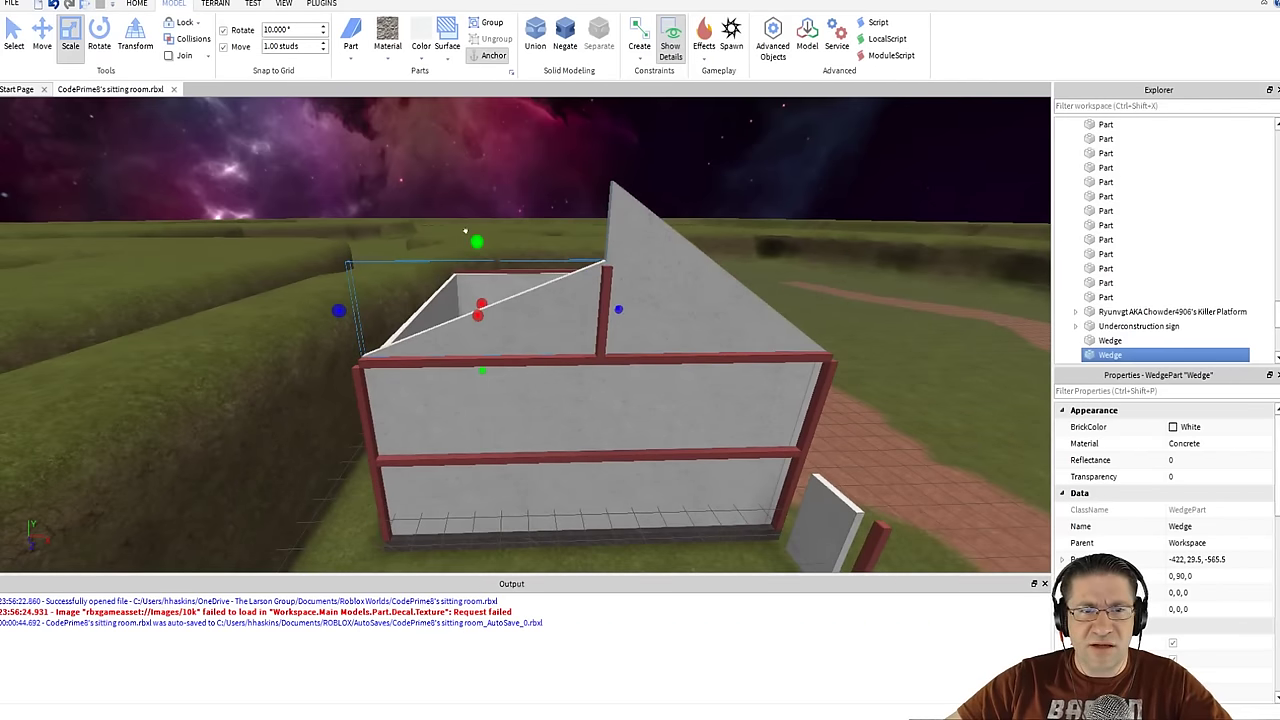
{"action": "left_click_drag", "start_coordinate": [466, 232], "coordinate": [467, 147]}
{"action": "key", "text": "a"}
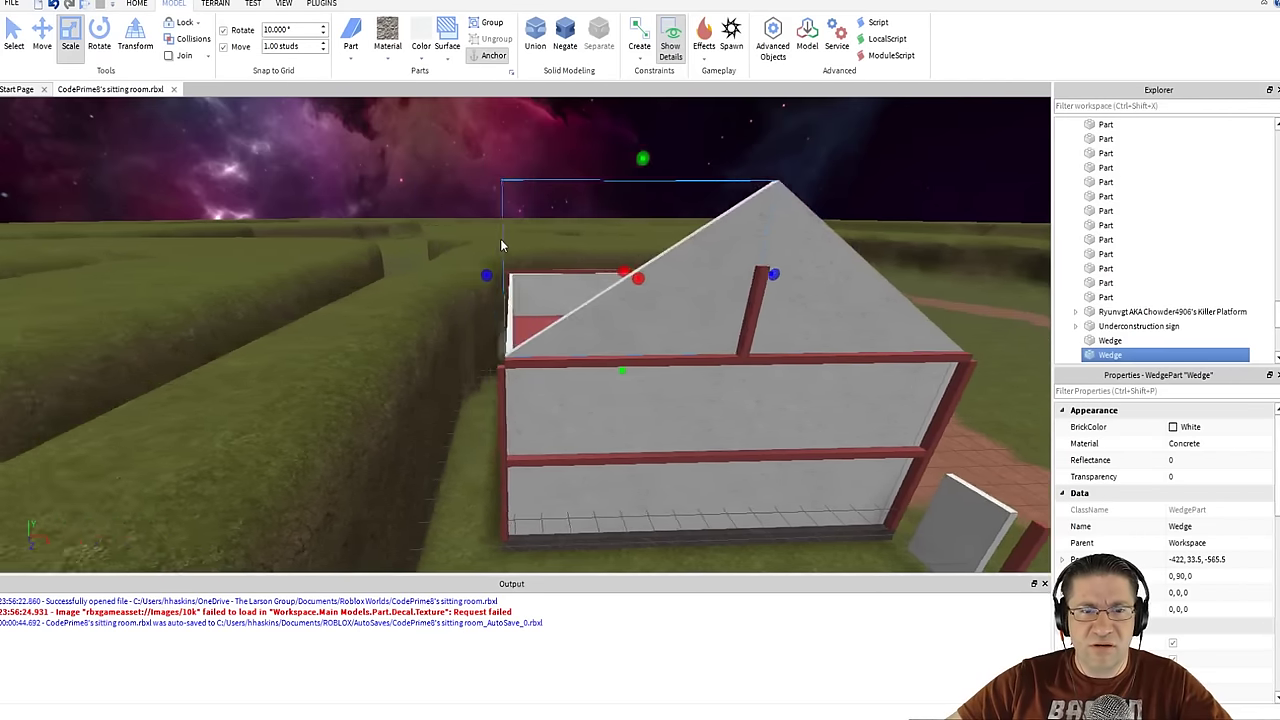
- Inspect the steeper gable's proportions from several angles around the house
{"action": "key", "text": "a"}
{"action": "key", "text": "s"}
{"action": "right_click_drag", "start_coordinate": [502, 245], "coordinate": [491, 227]}
{"action": "key", "text": "w"}
{"action": "key", "text": "a"}
{"action": "key", "text": "d"}
{"action": "key", "text": "w"}
{"action": "key", "text": "s"}
{"action": "key", "text": "w"}
{"action": "key", "text": "d"}
{"action": "key", "text": "w"}
{"action": "key", "text": "w"}
{"action": "key", "text": "s"}
{"action": "key", "text": "e"}
{"action": "key", "text": "w"}
{"action": "key", "text": "s"}
{"action": "key", "text": "e"}
{"action": "key", "text": "w"}
{"action": "key", "text": "a"}
{"action": "key", "text": "w"}
{"action": "key", "text": "s"}
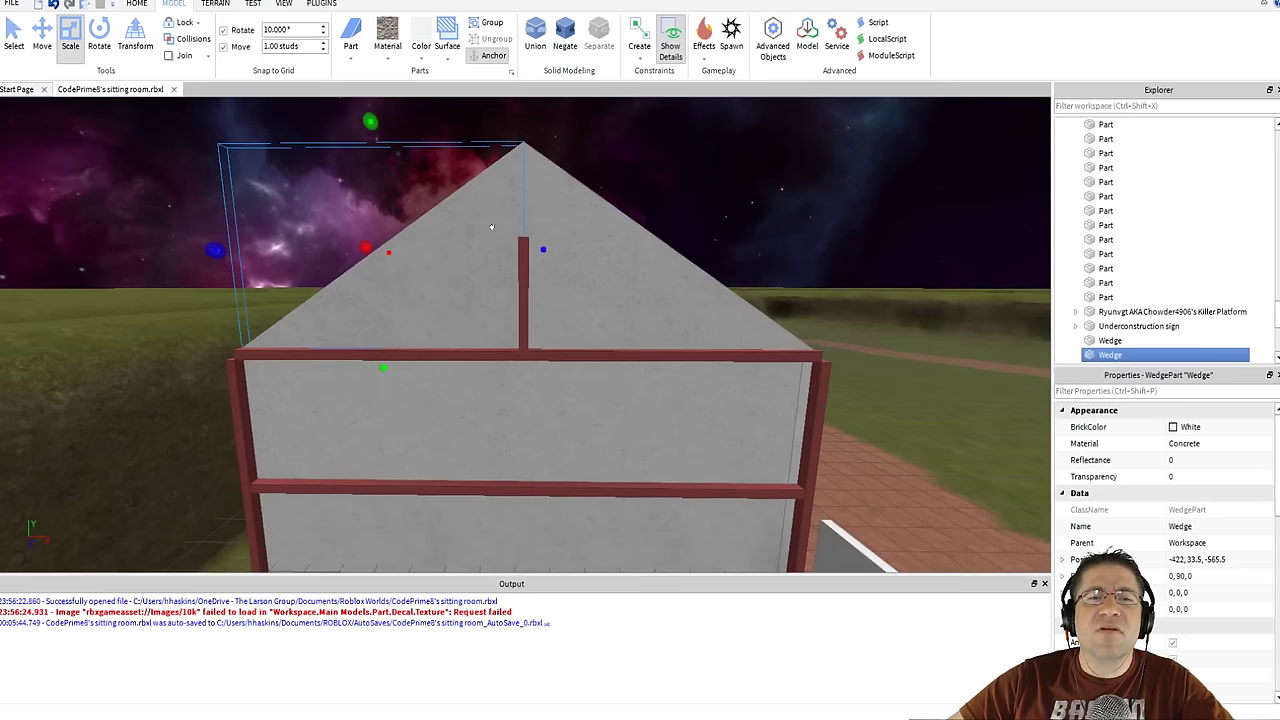
- Extend the centre post upward 8 studs to the gable's peak and duplicate it
{"action": "left_click", "coordinate": [511, 233]}
{"action": "left_click_drag", "start_coordinate": [516, 211], "coordinate": [516, 118]}
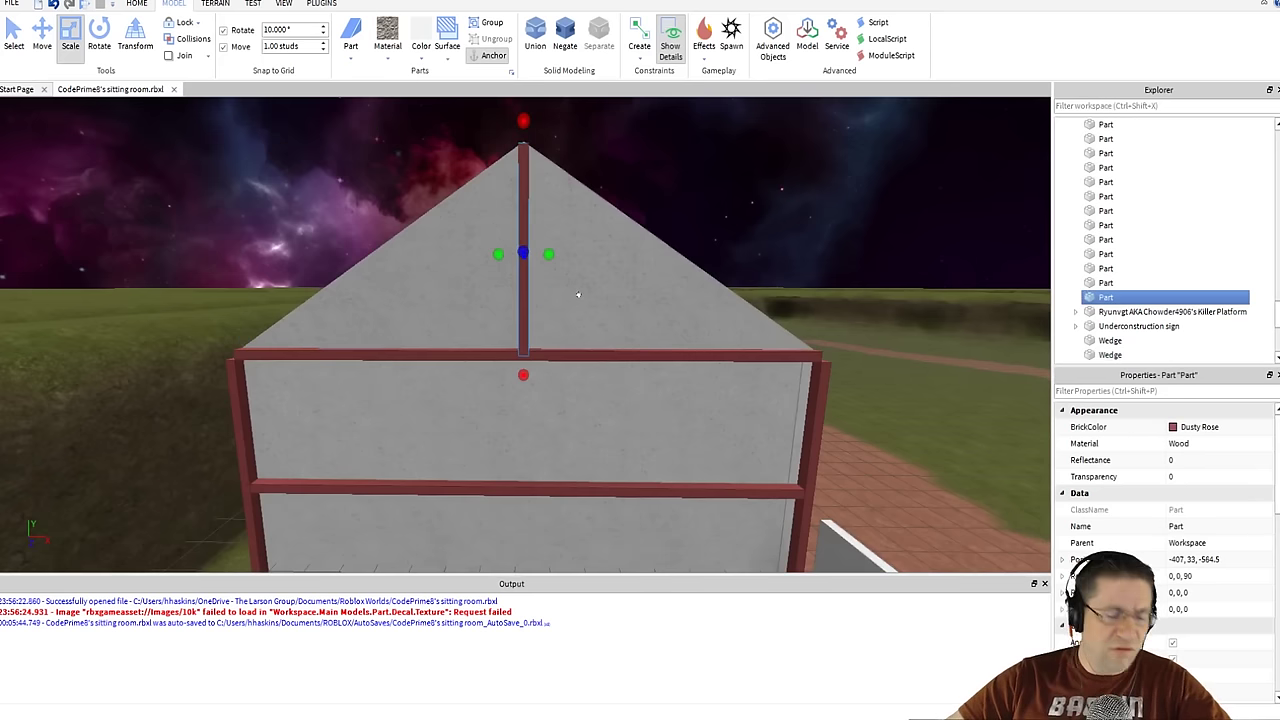
{"action": "key", "text": "ctrl+d"}
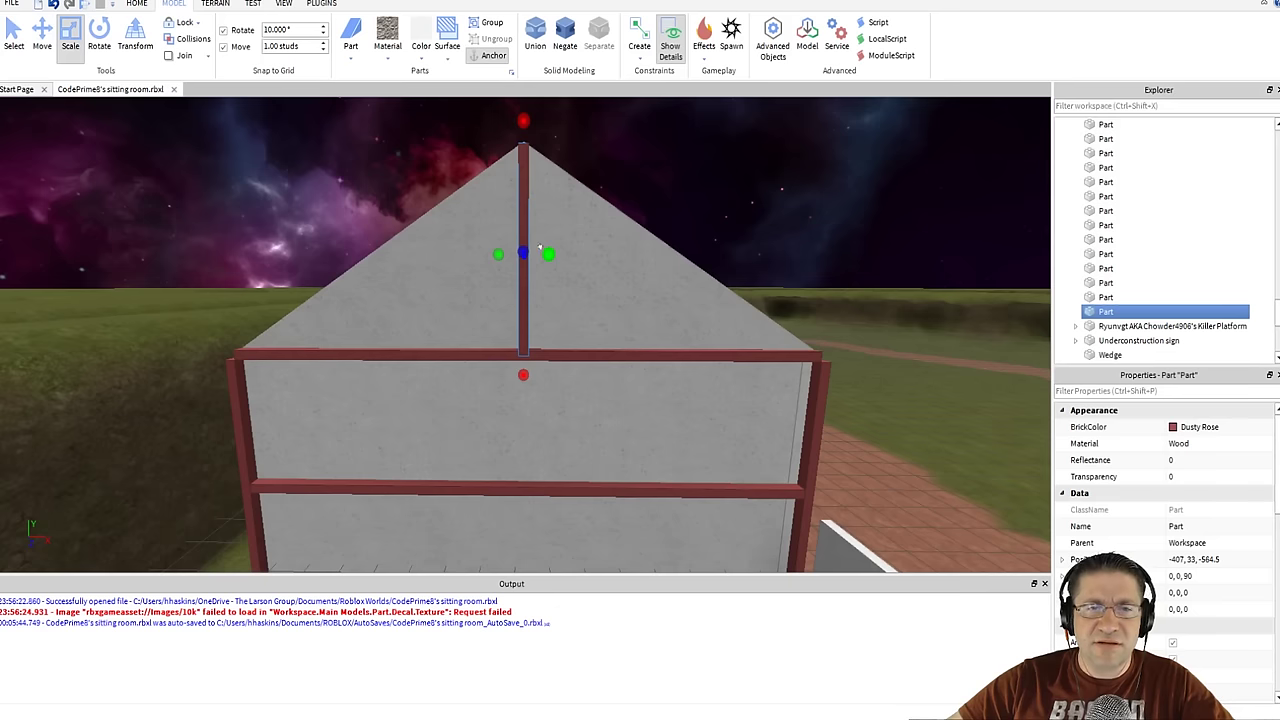
- Tilt the duplicated post 40 degrees toward the gable's right side to form a diagonal brace
{"action": "key", "text": "ctrl+4"}
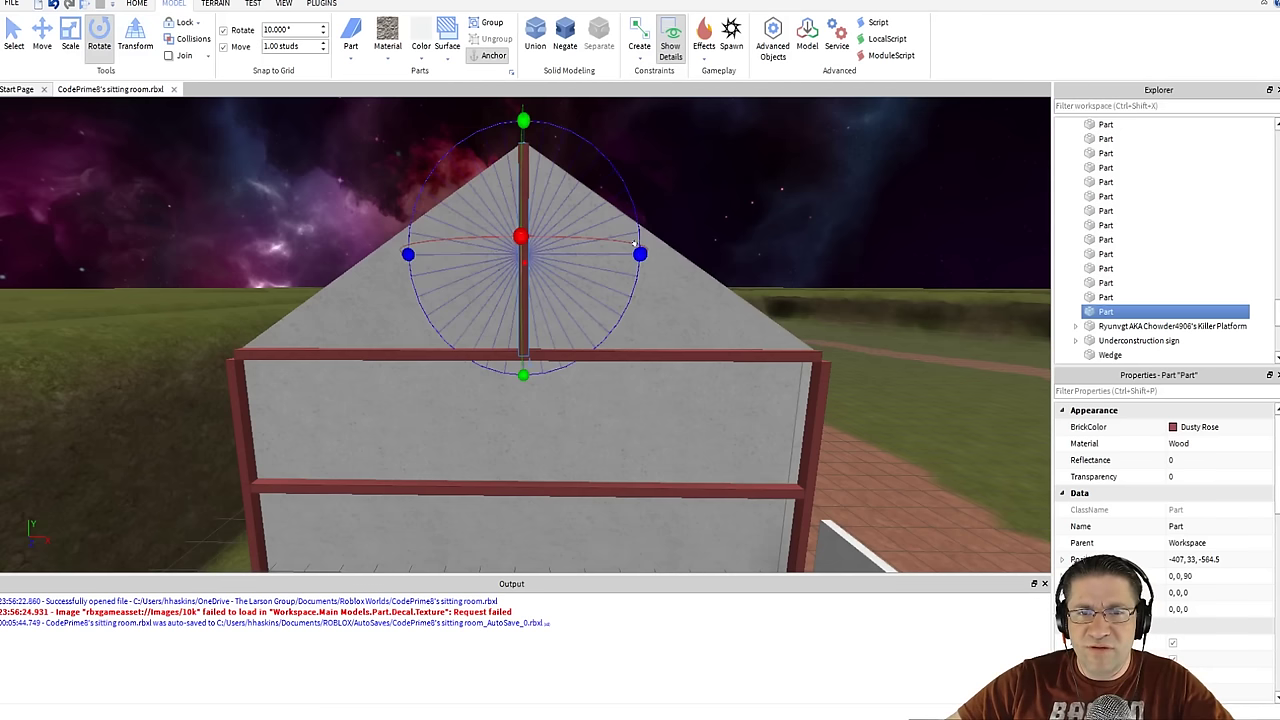
{"action": "left_click_drag", "start_coordinate": [629, 244], "coordinate": [659, 392]}
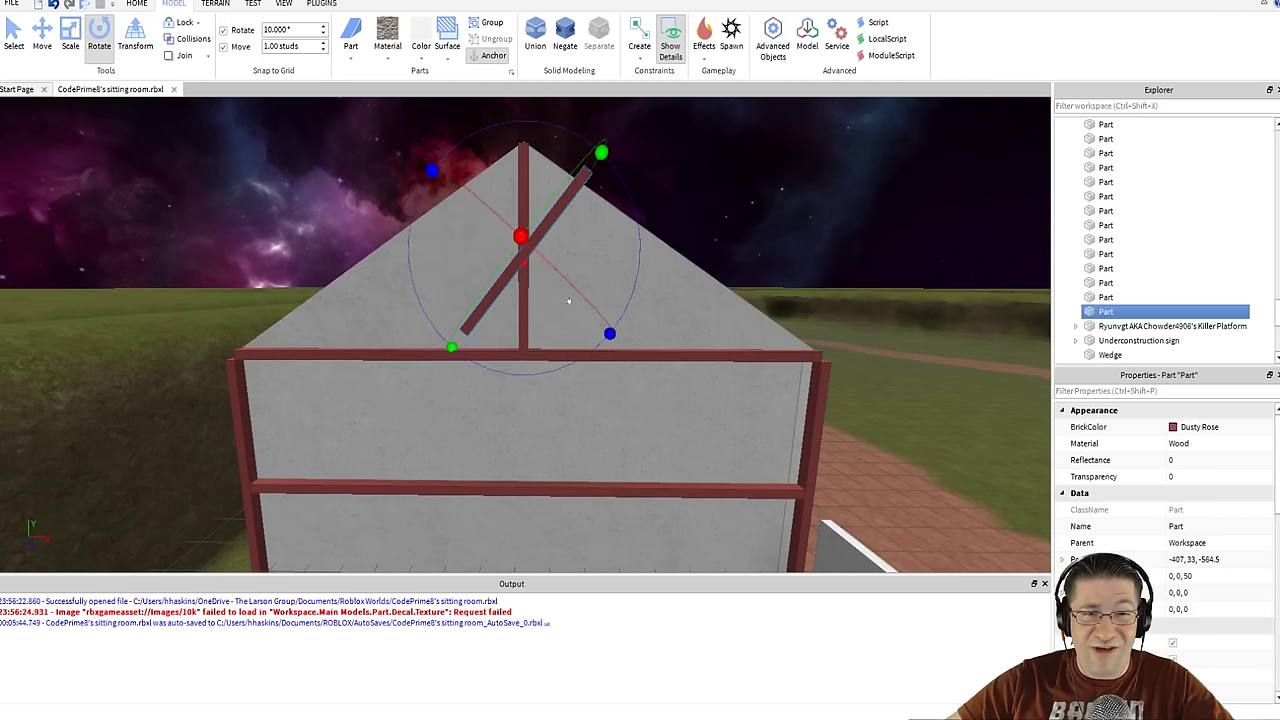
{"action": "key", "text": "ctrl+z"}
{"action": "left_click_drag", "start_coordinate": [522, 282], "coordinate": [575, 285]}
{"action": "key", "text": "ctrl+z"}
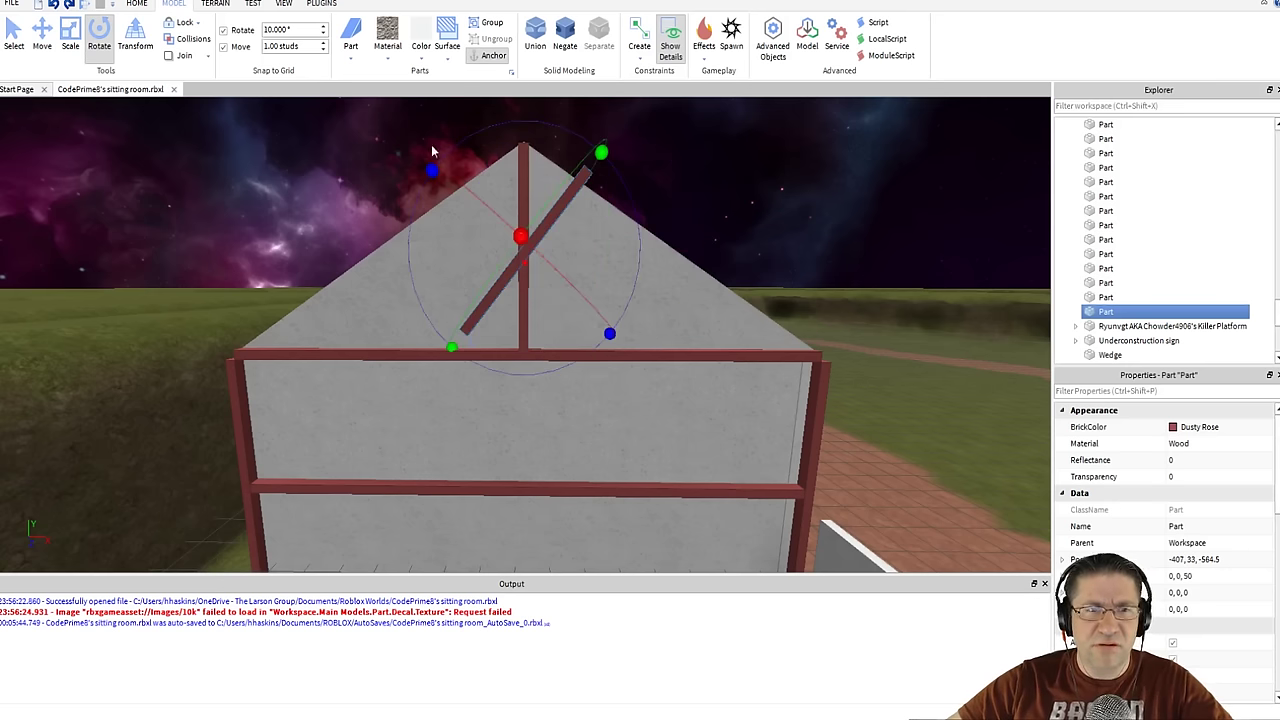
- Move the diagonal brace 7 studs toward the gable's right side and 2 studs down, starting at the centre post's foot
{"action": "left_click", "coordinate": [42, 38]}
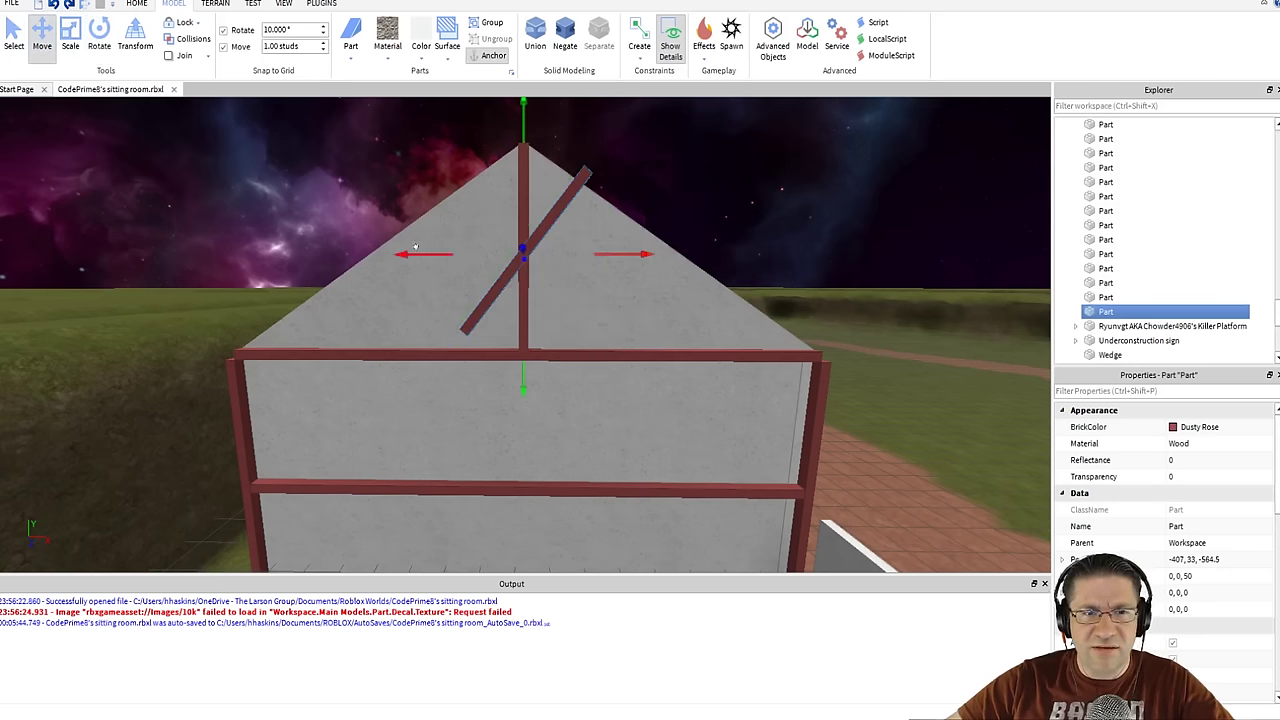
{"action": "left_click_drag", "start_coordinate": [415, 249], "coordinate": [482, 254]}
{"action": "left_click_drag", "start_coordinate": [586, 155], "coordinate": [580, 190]}
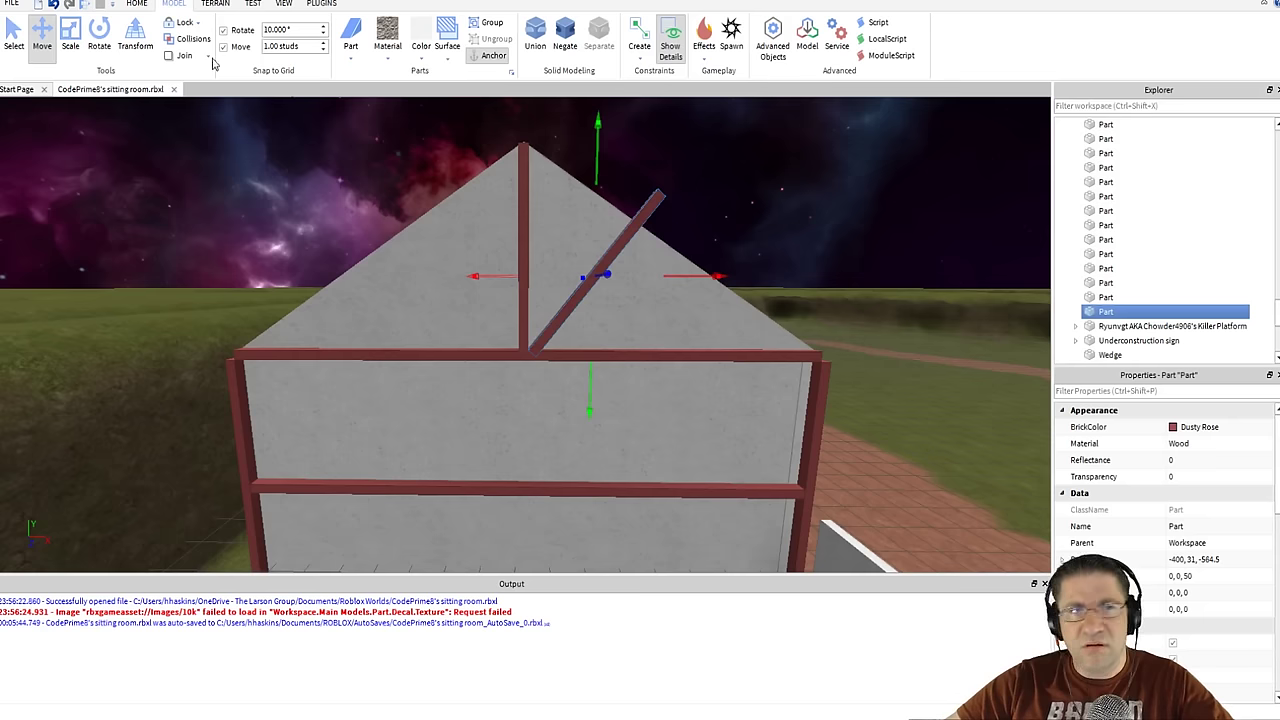
- Shorten the diagonal brace by 3 studs at its upper end to meet the gable slope, and select the right wedge
{"action": "left_click", "coordinate": [71, 36]}
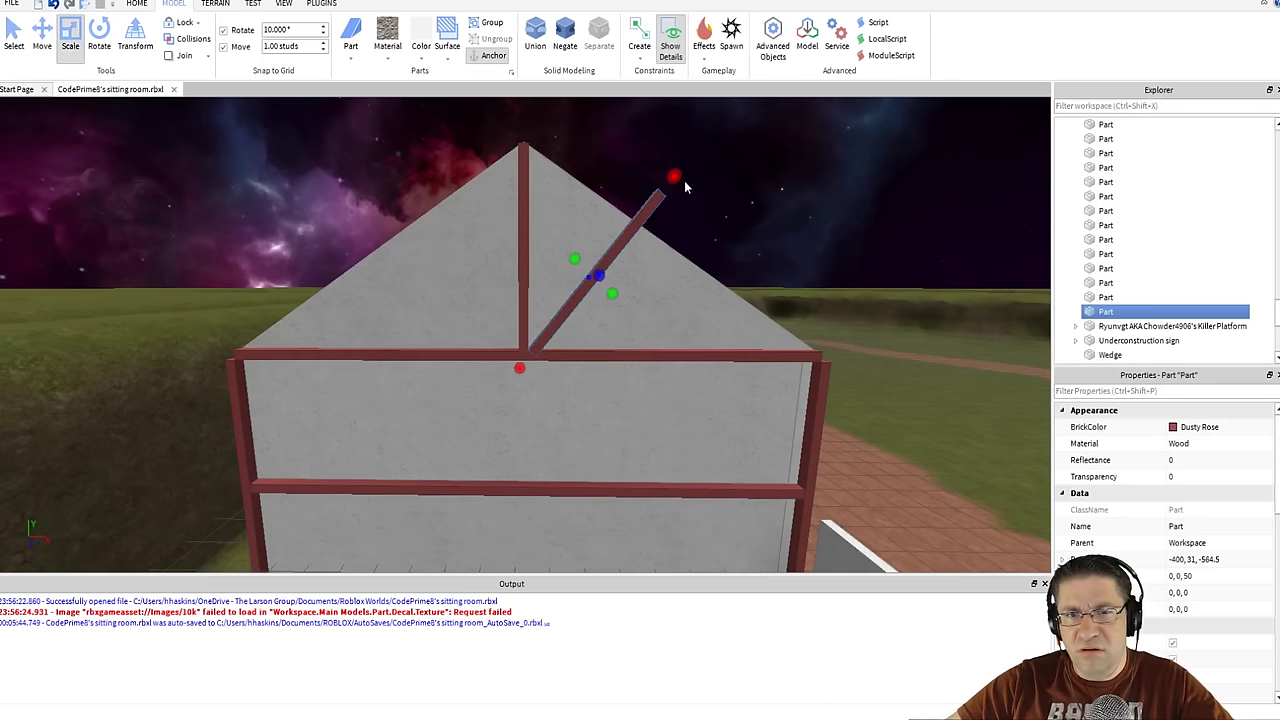
{"action": "left_click_drag", "start_coordinate": [674, 177], "coordinate": [651, 198]}
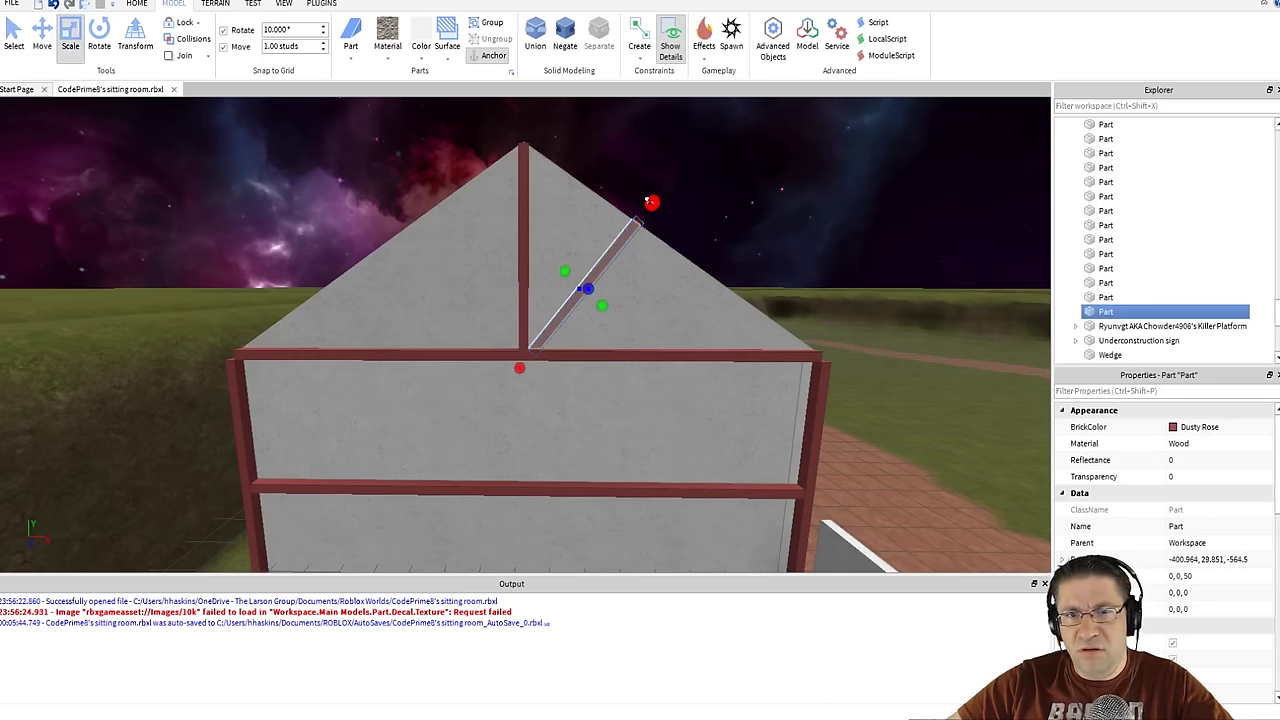
{"action": "right_click_drag", "start_coordinate": [693, 237], "coordinate": [697, 241]}
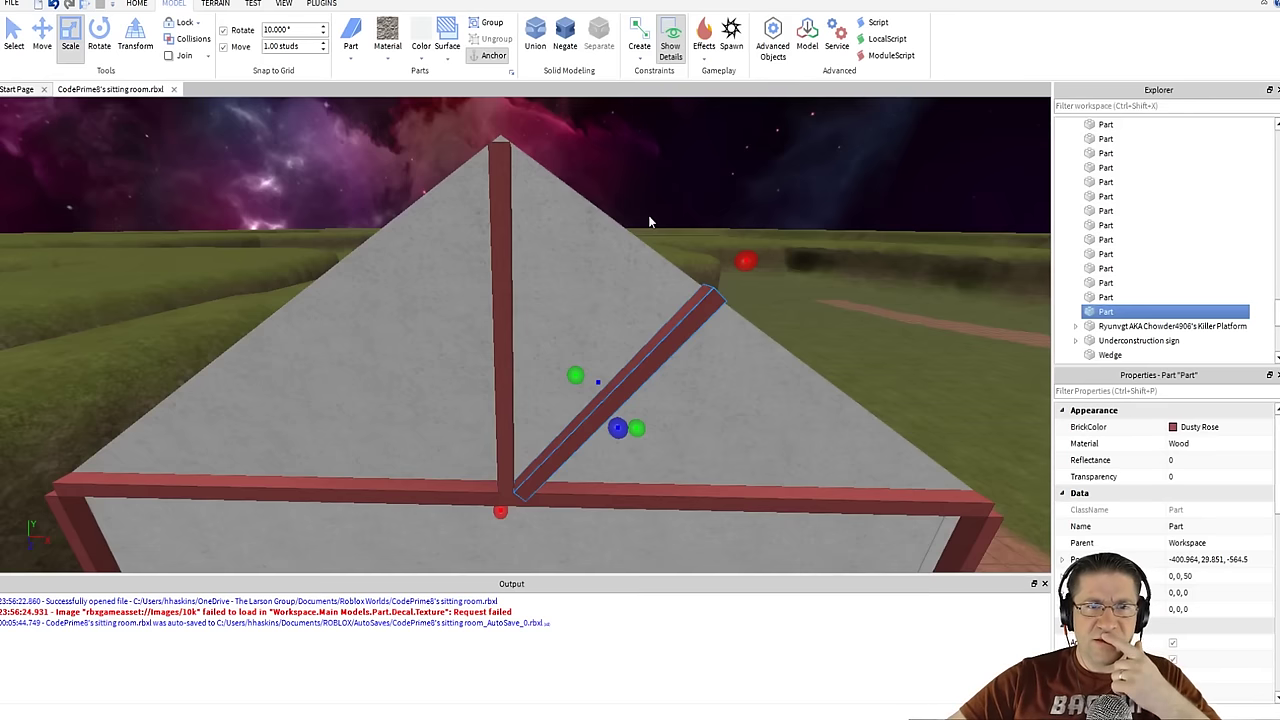
{"action": "left_click", "coordinate": [603, 256]}
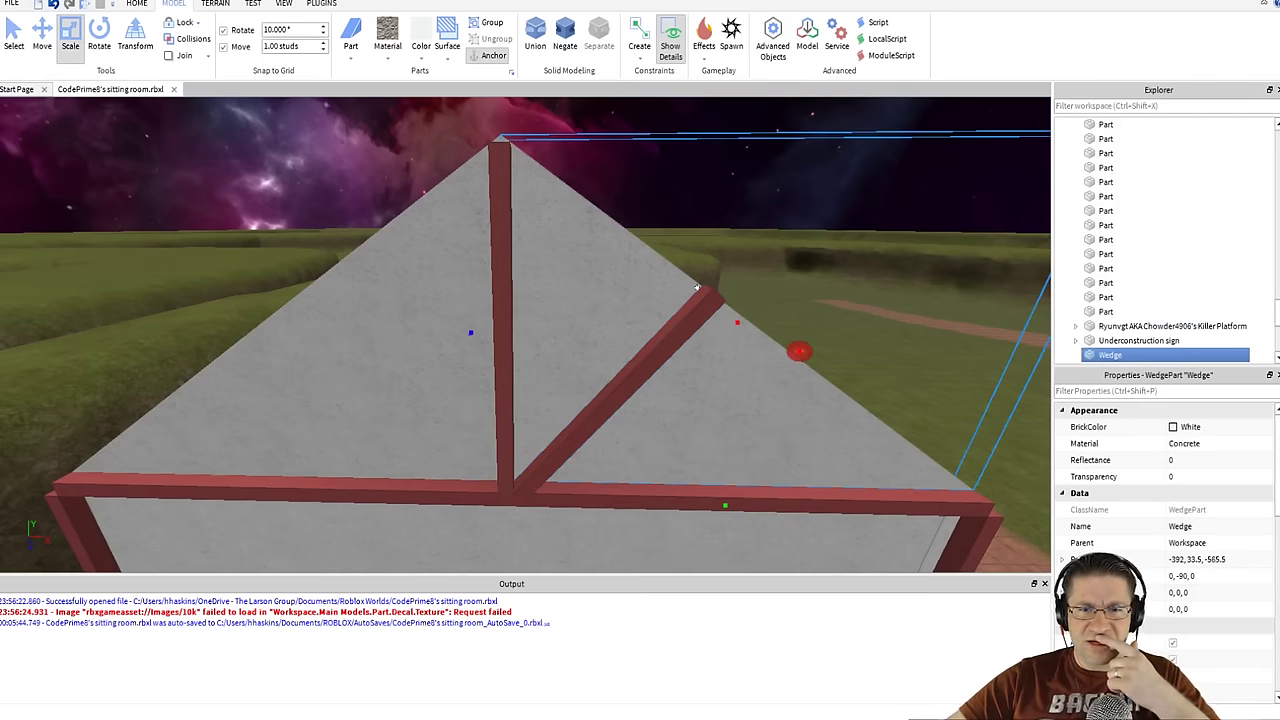
- Duplicate the diagonal brace on the right side of the gable
{"action": "right_click_drag", "start_coordinate": [728, 272], "coordinate": [728, 272]}
{"action": "scroll", "coordinate": [728, 272], "scroll_direction": "down", "scroll_amount": 5}
{"action": "scroll", "coordinate": [728, 272], "scroll_direction": "up", "scroll_amount": 4}
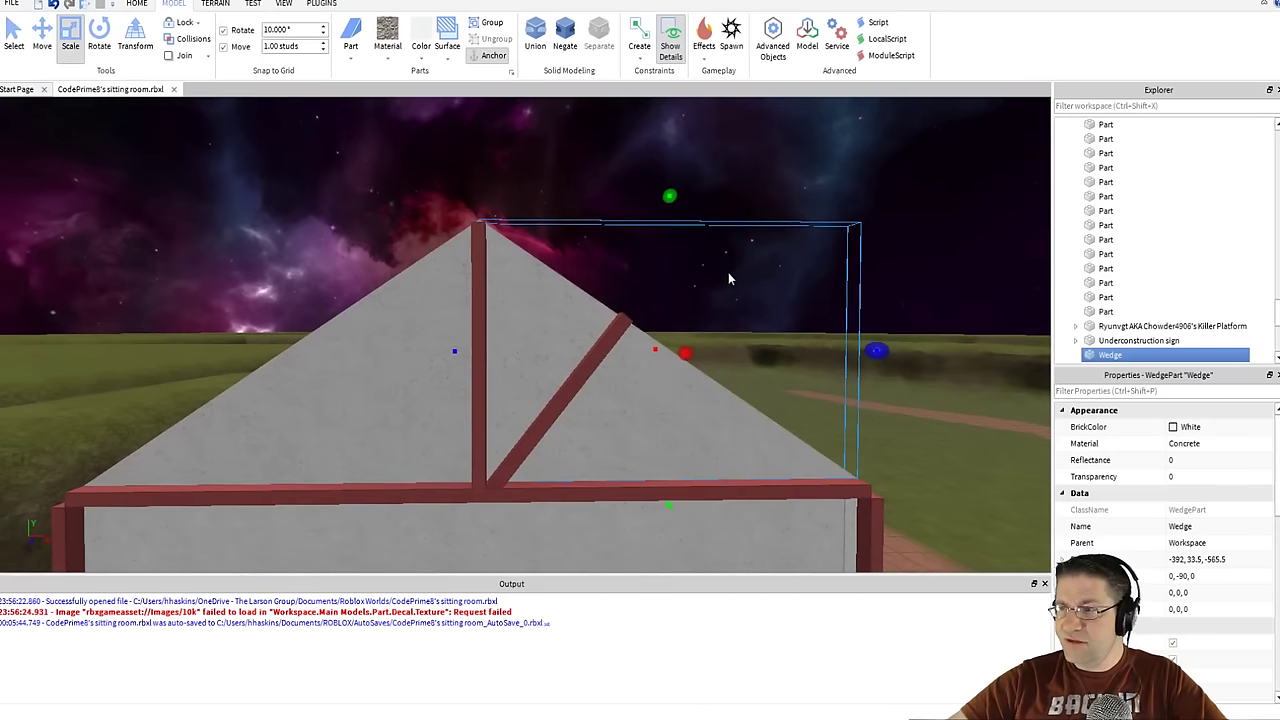
{"action": "key", "text": "a"}
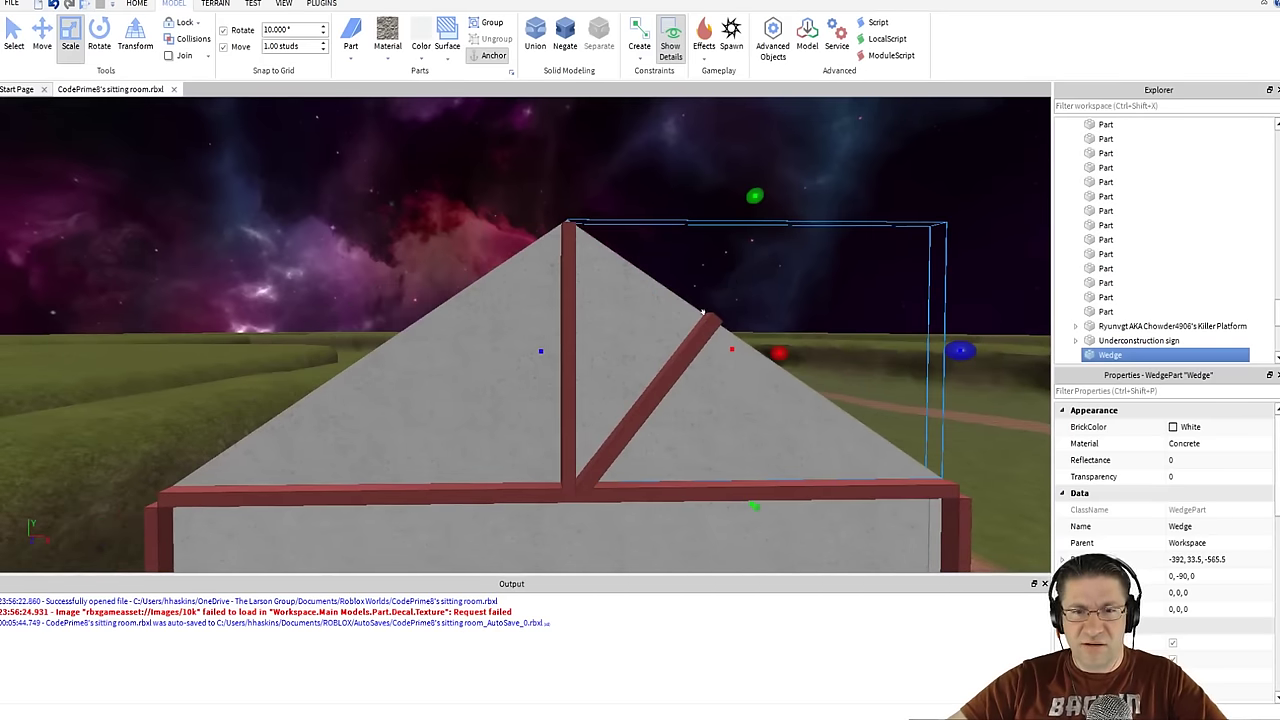
{"action": "left_click", "coordinate": [671, 359]}
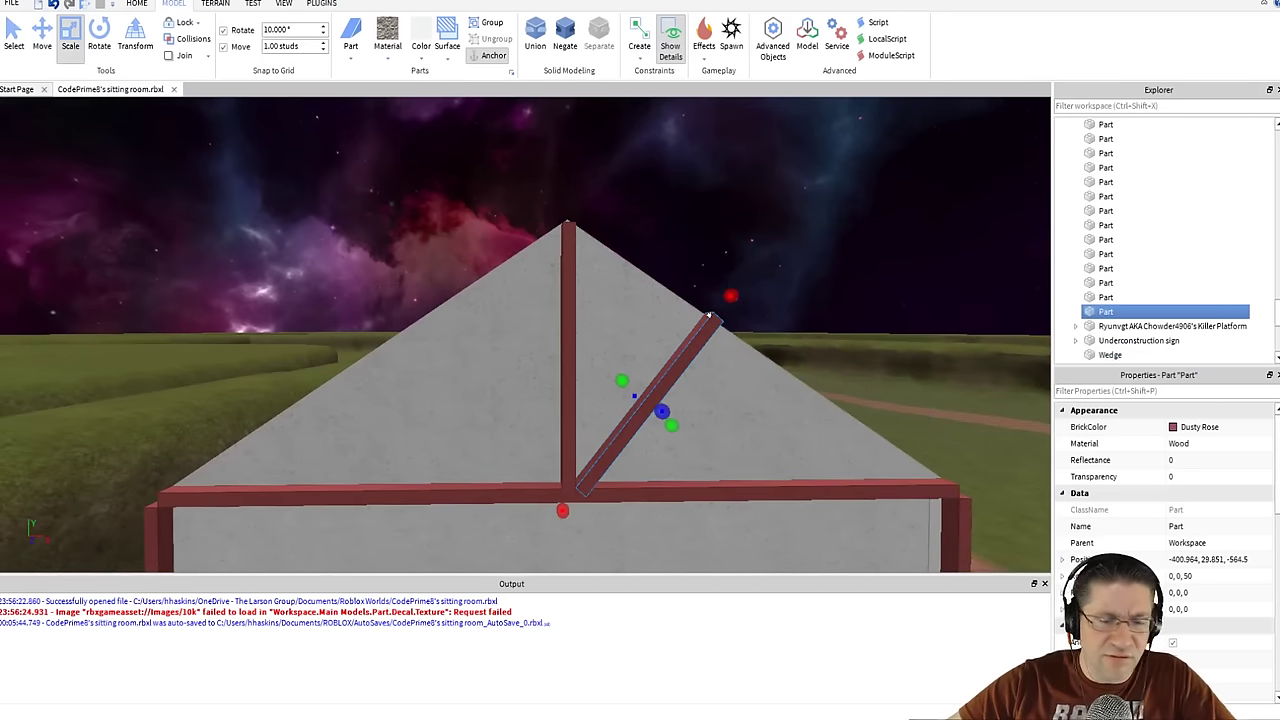
{"action": "key", "text": "d"}
{"action": "key", "text": "ctrl+d"}
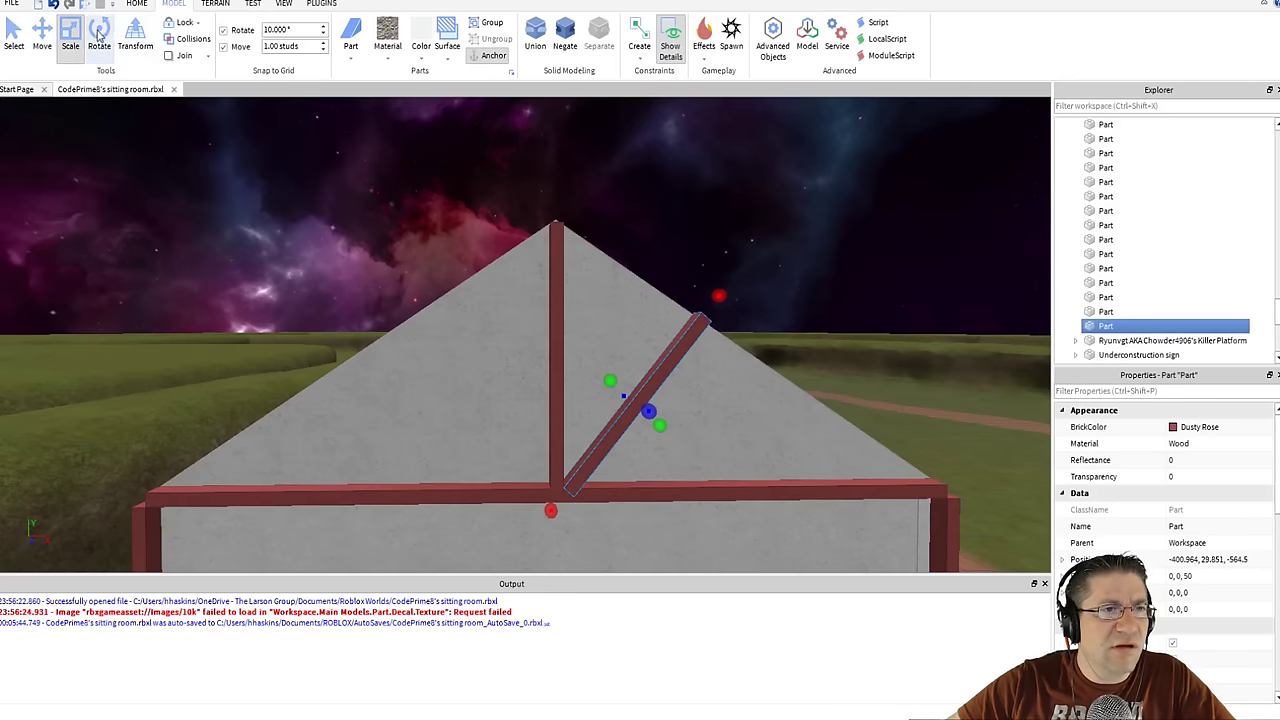
- Rotate the duplicated brace 80 degrees to mirror the original's slant and move it 12 studs to the gable's left side
{"action": "left_click", "coordinate": [99, 45]}
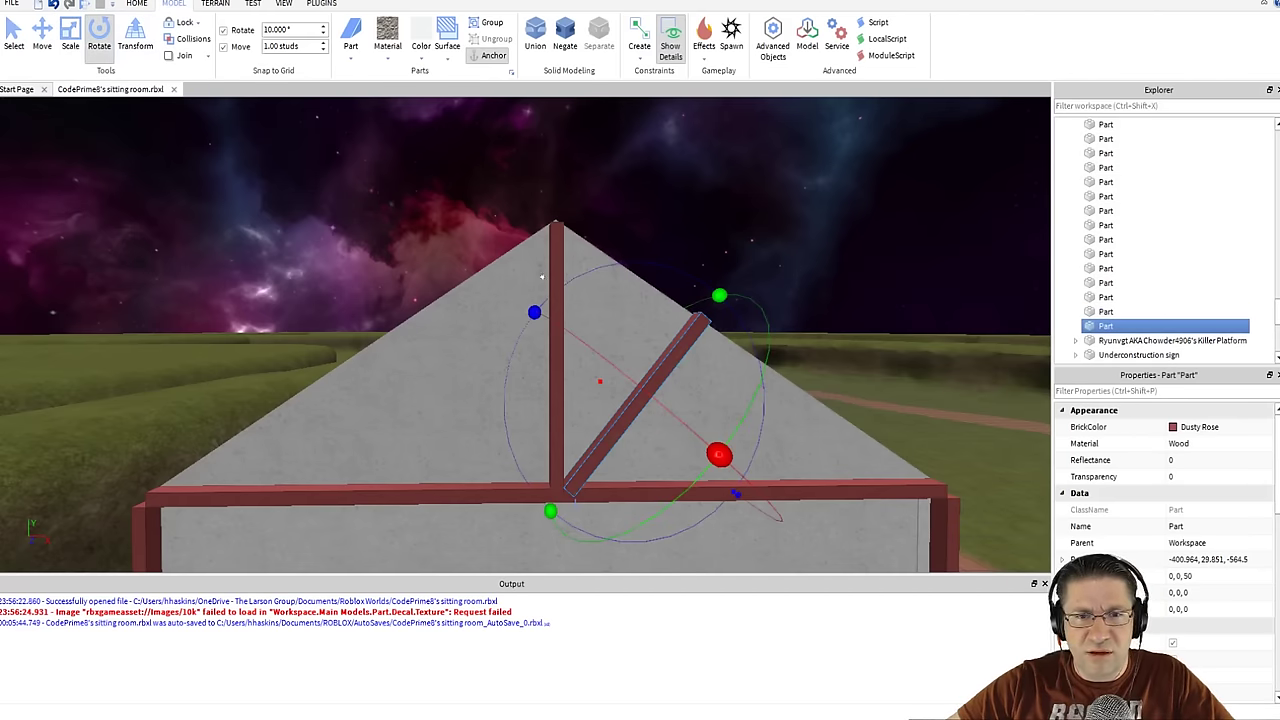
{"action": "left_click_drag", "start_coordinate": [524, 306], "coordinate": [478, 508]}
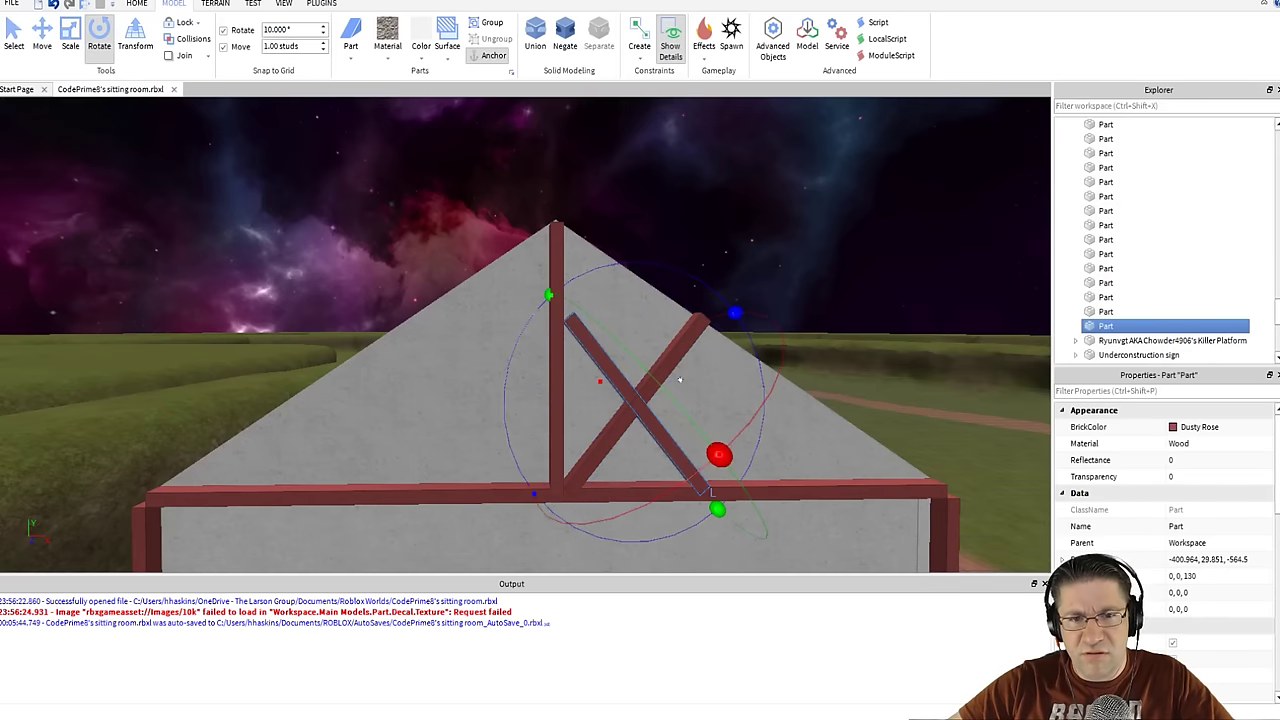
{"action": "left_click", "coordinate": [42, 38]}
{"action": "left_click_drag", "start_coordinate": [760, 389], "coordinate": [600, 404]}
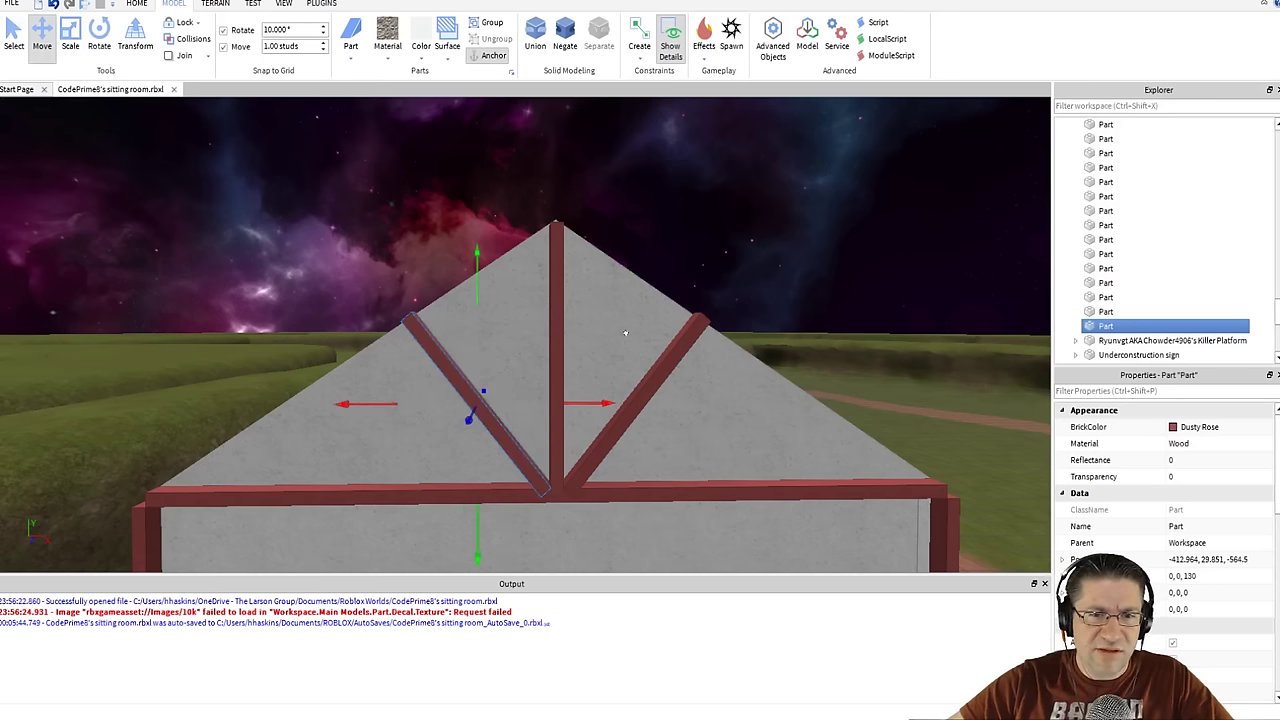
- Thicken the horizontal beam beneath the gable outward by about 0.13 studs, with move snapping turned off
{"action": "scroll", "coordinate": [634, 410], "scroll_direction": "up", "scroll_amount": 10}
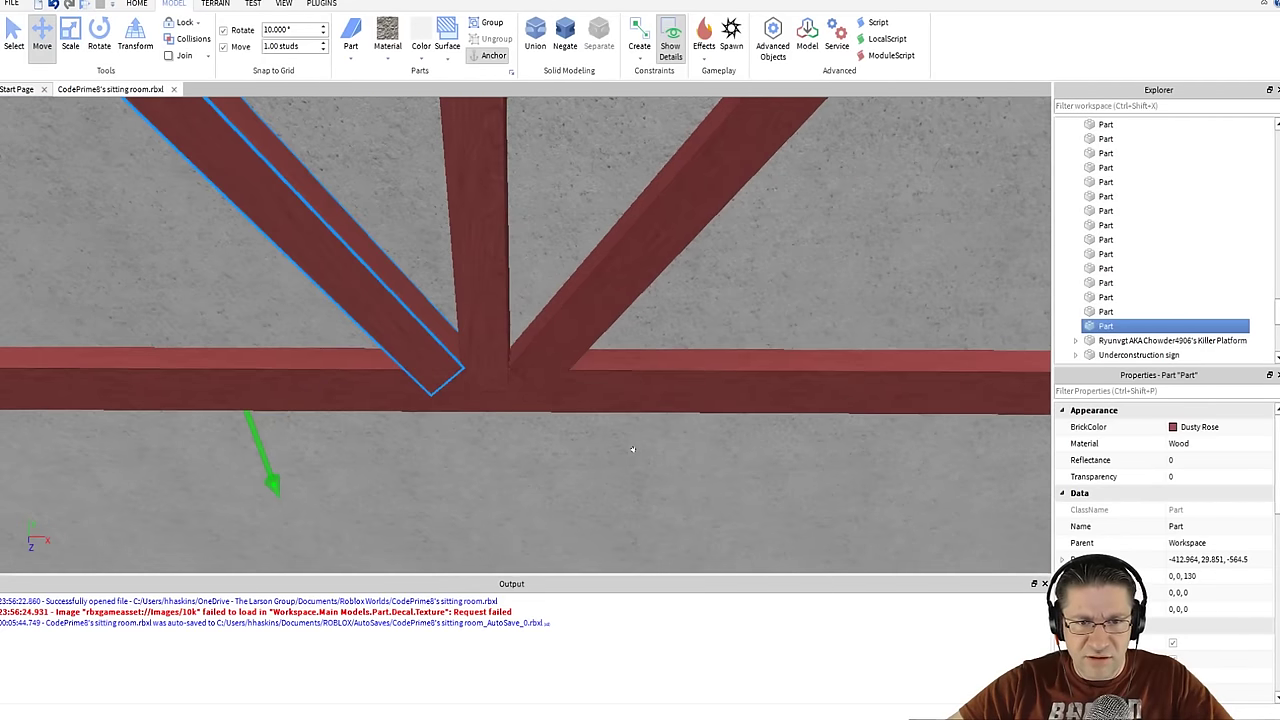
{"action": "key", "text": "a"}
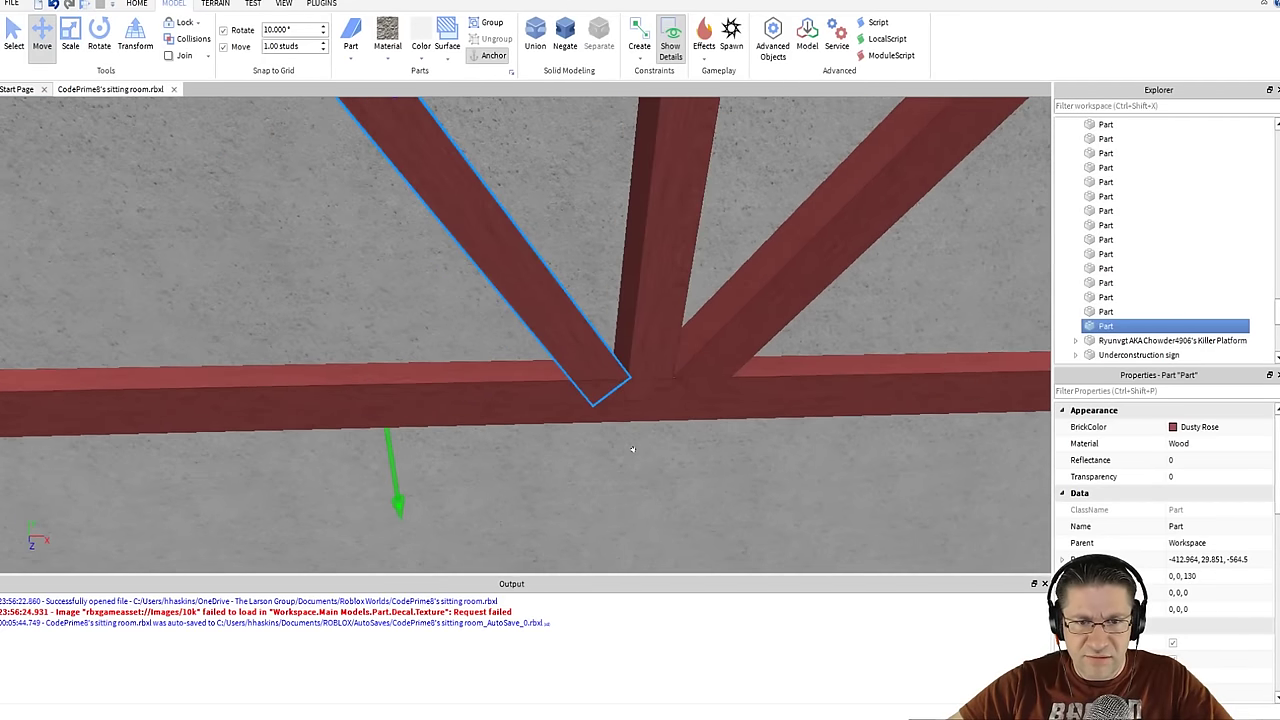
{"action": "key", "text": "s"}
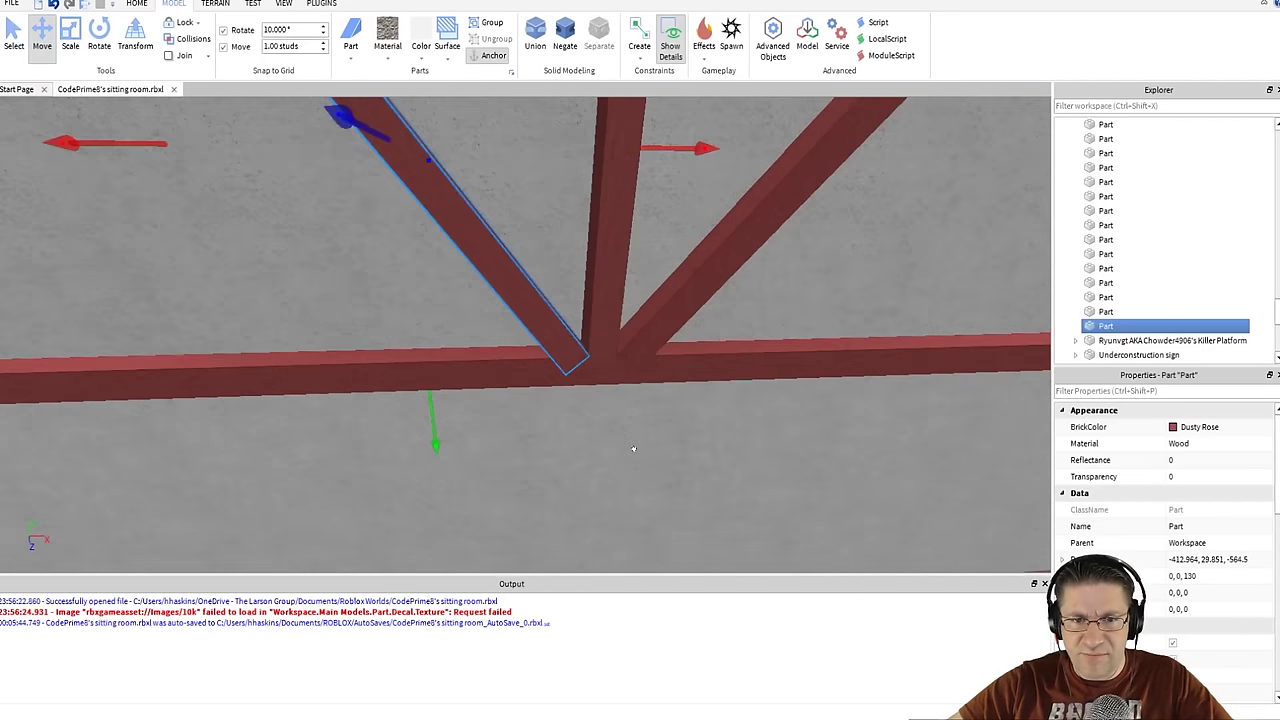
{"action": "key", "text": "w"}
{"action": "key", "text": "a"}
{"action": "right_click_drag", "start_coordinate": [633, 448], "coordinate": [633, 448]}
{"action": "key", "text": "s"}
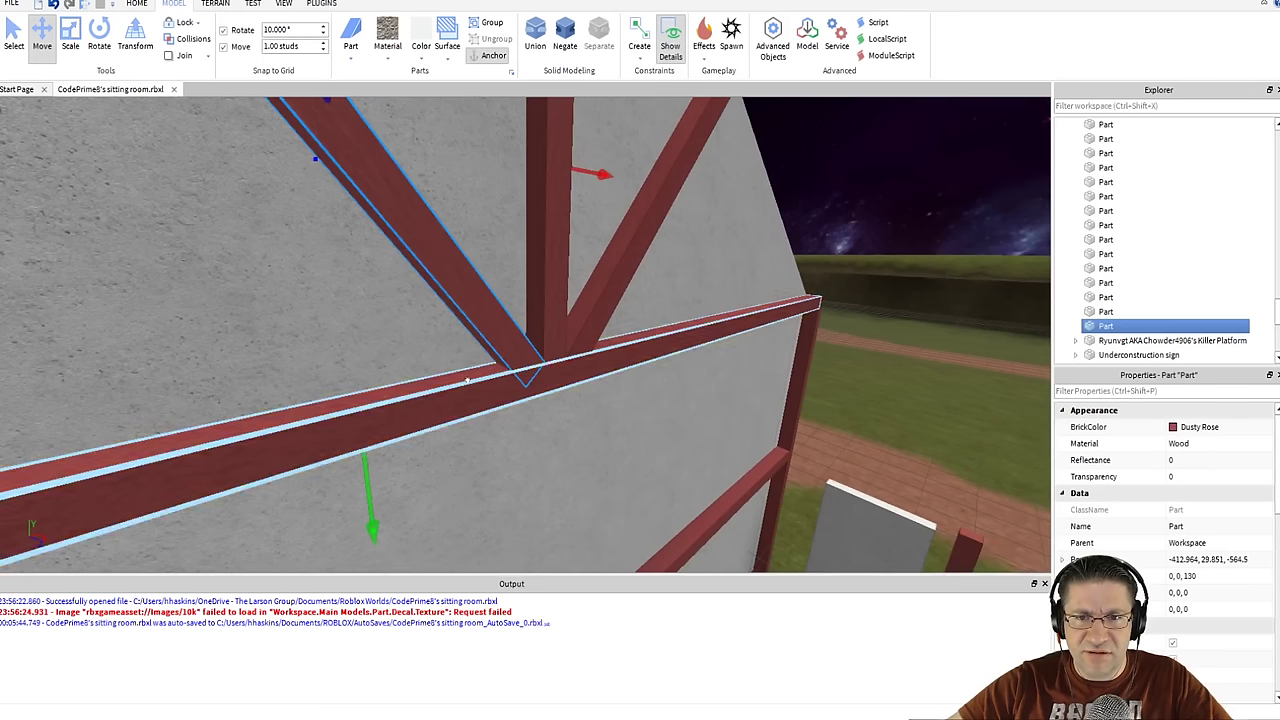
{"action": "left_click", "coordinate": [466, 379]}
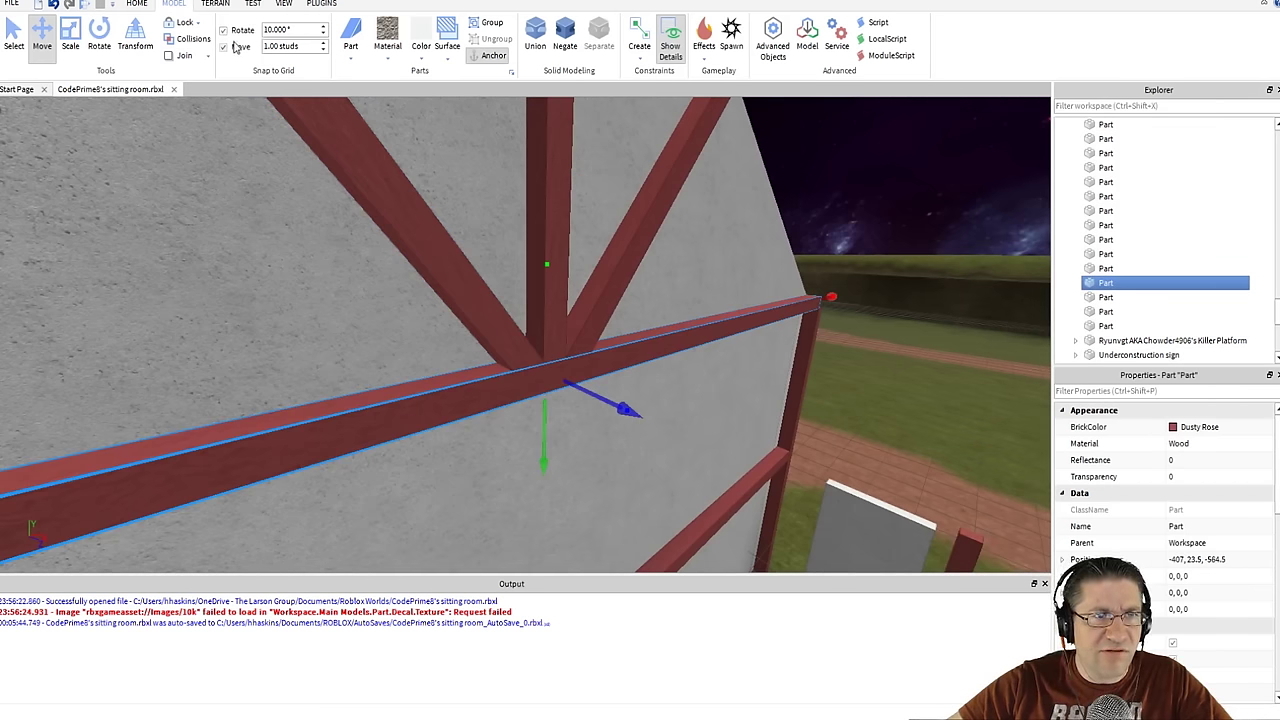
{"action": "left_click", "coordinate": [70, 46]}
{"action": "left_click_drag", "start_coordinate": [591, 382], "coordinate": [604, 401]}
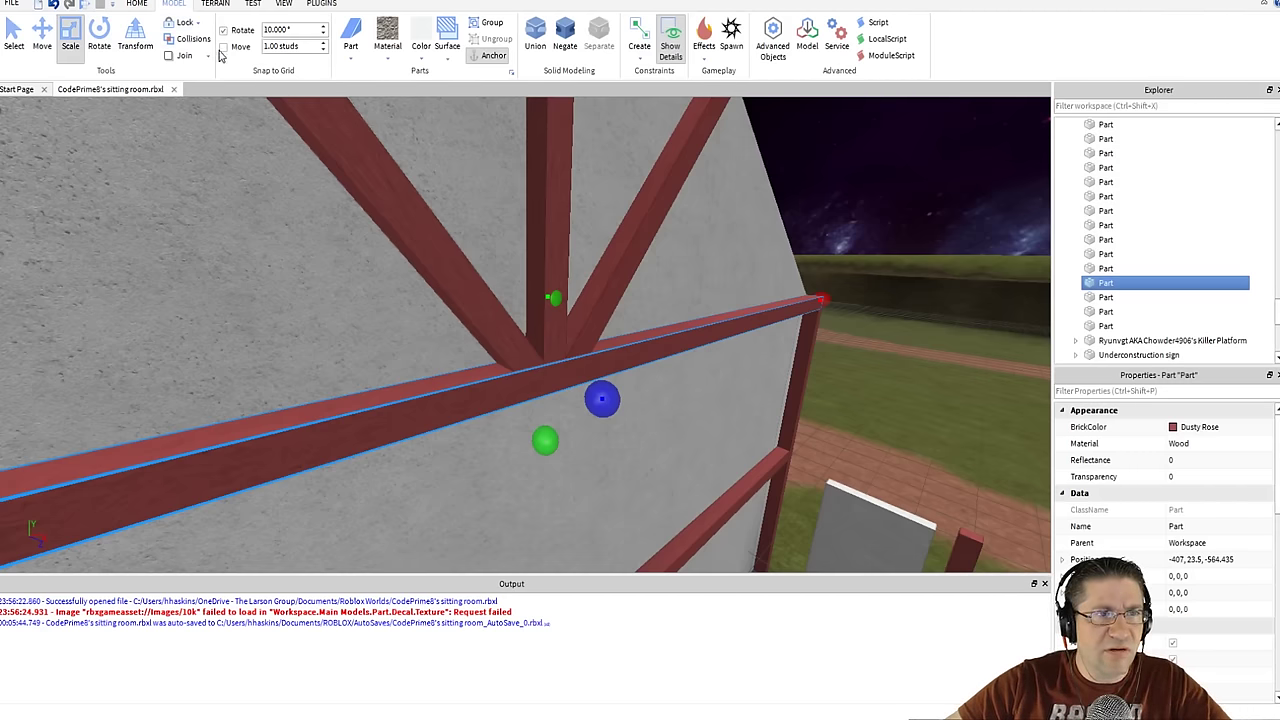
- Examine the gable's post and braces and their joint with the horizontal beam, up close and from a distance
{"action": "right_click_drag", "start_coordinate": [560, 215], "coordinate": [331, 206]}
{"action": "scroll", "coordinate": [331, 206], "scroll_direction": "down", "scroll_amount": 5}
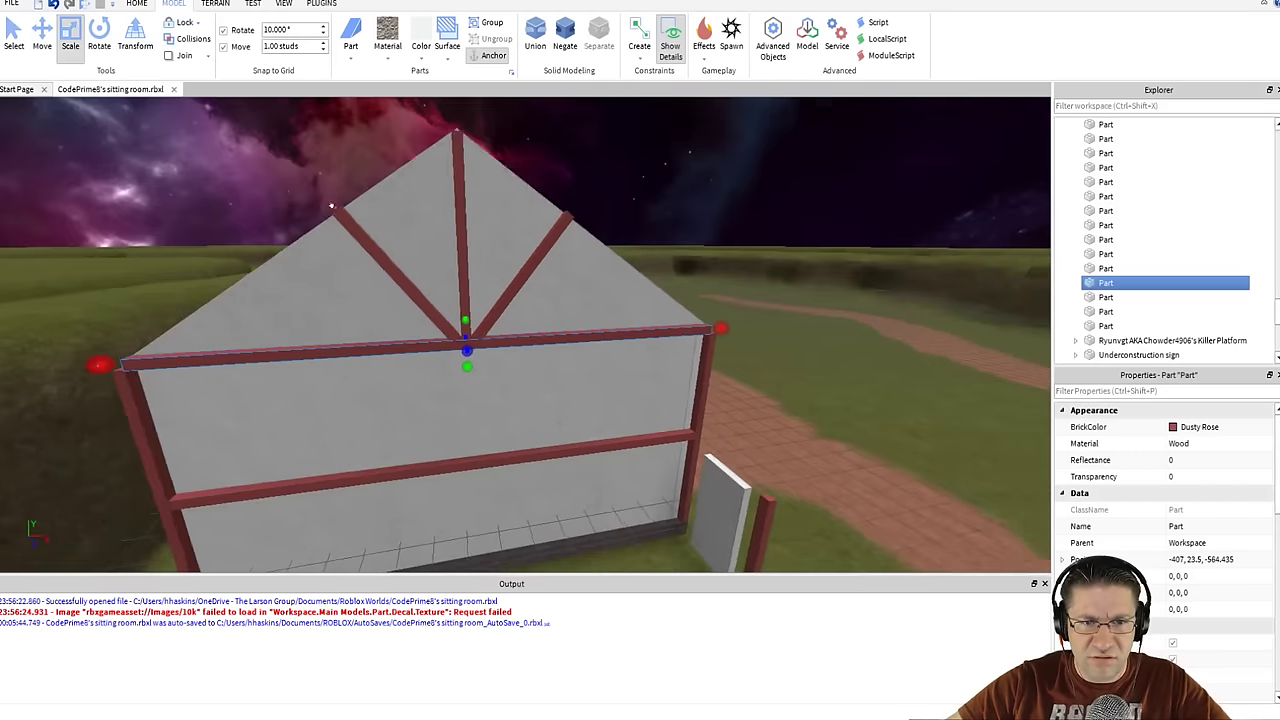
{"action": "right_click_drag", "start_coordinate": [680, 245], "coordinate": [616, 228]}
{"action": "left_click", "coordinate": [765, 191]}
{"action": "right_click_drag", "start_coordinate": [669, 180], "coordinate": [668, 181]}
{"action": "scroll", "coordinate": [668, 181], "scroll_direction": "up", "scroll_amount": 5}
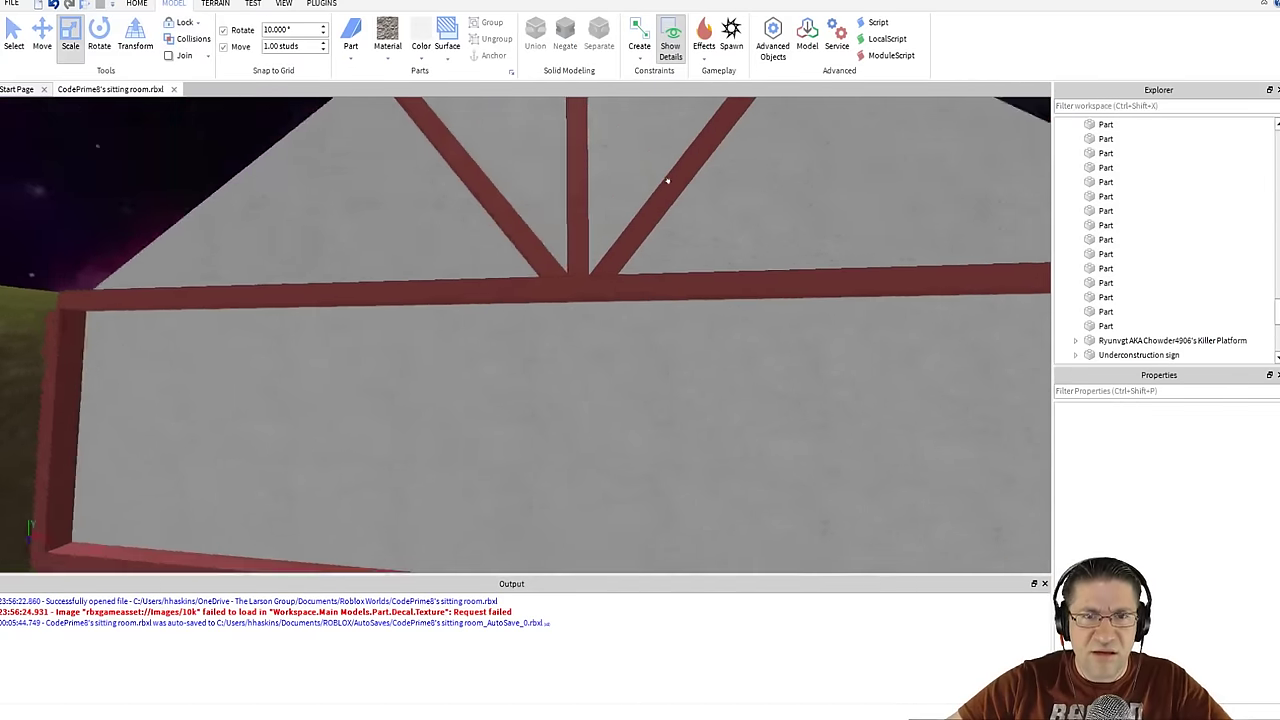
{"action": "scroll", "coordinate": [667, 181], "scroll_direction": "up", "scroll_amount": 5}
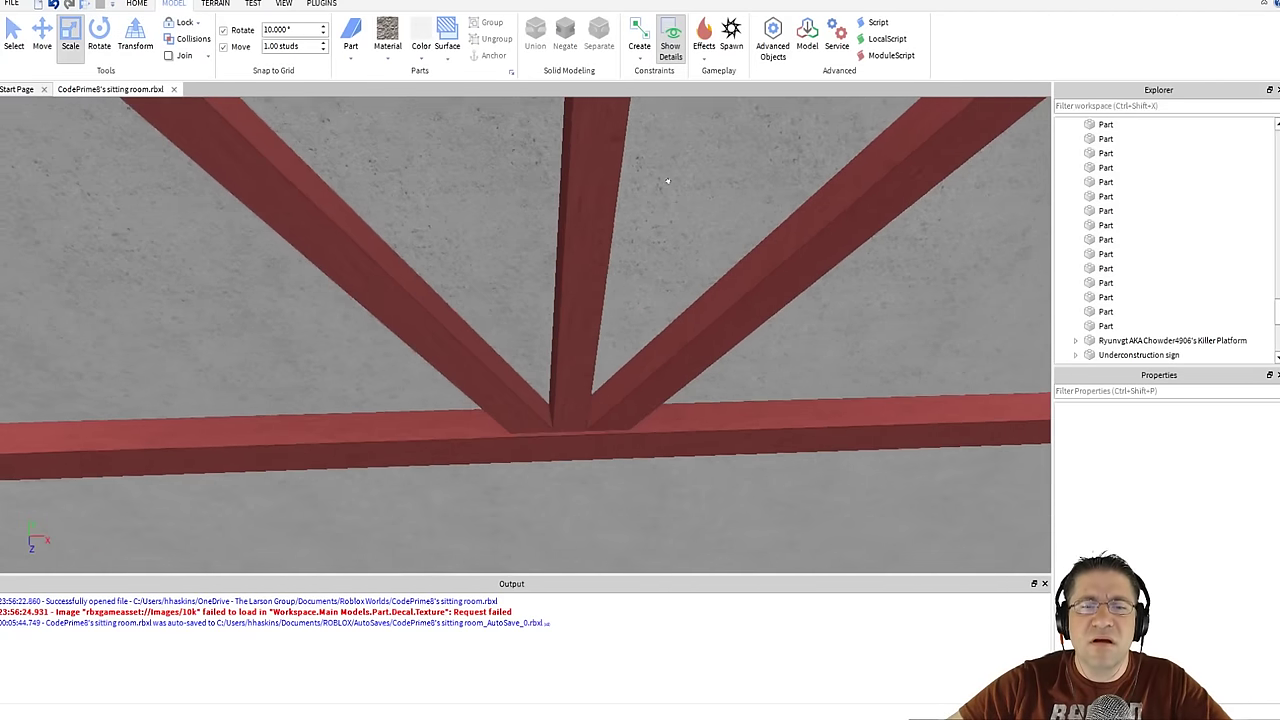
{"action": "scroll", "coordinate": [679, 193], "scroll_direction": "down", "scroll_amount": 10}
{"action": "right_click_drag", "start_coordinate": [679, 193], "coordinate": [679, 193]}
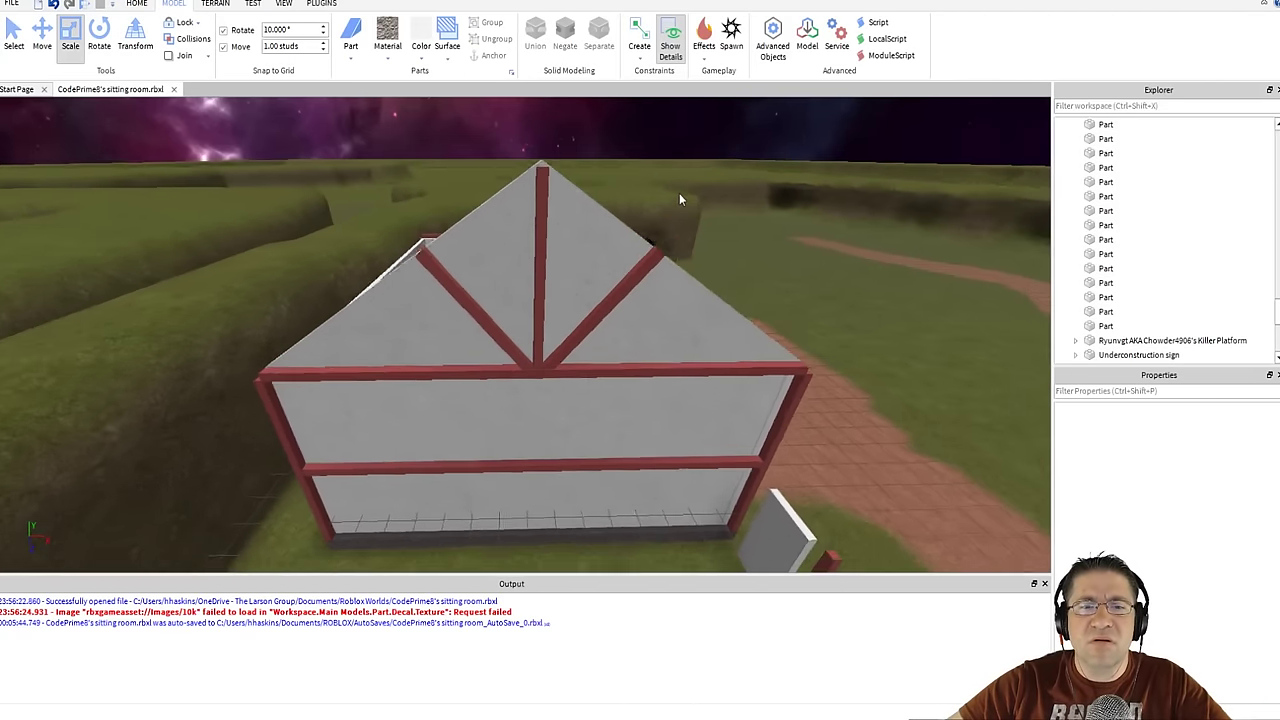
- Select the gable's horizontal beam, centre post, both diagonal braces and both wedges, and duplicate them
{"action": "scroll", "coordinate": [679, 193], "scroll_direction": "up", "scroll_amount": 3}
{"action": "key", "text": "d"}
{"action": "key", "text": "a"}
{"action": "key", "text": "d"}
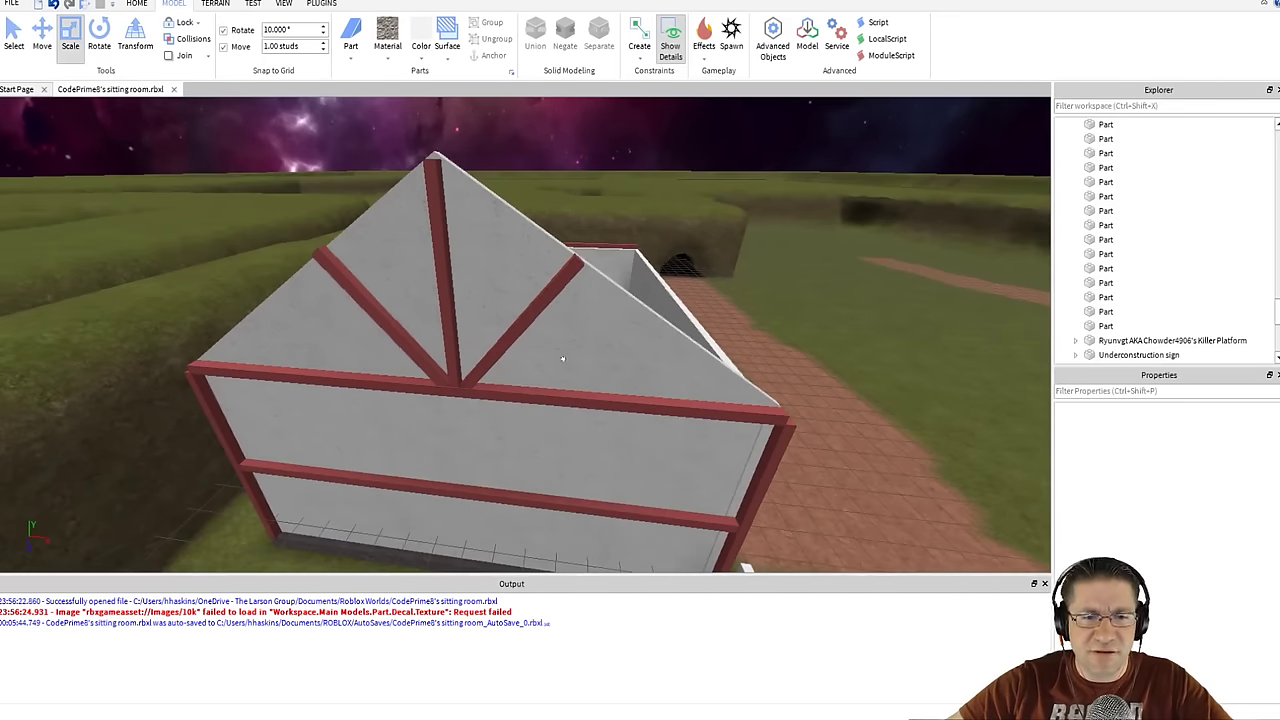
{"action": "left_click", "coordinate": [498, 386]}
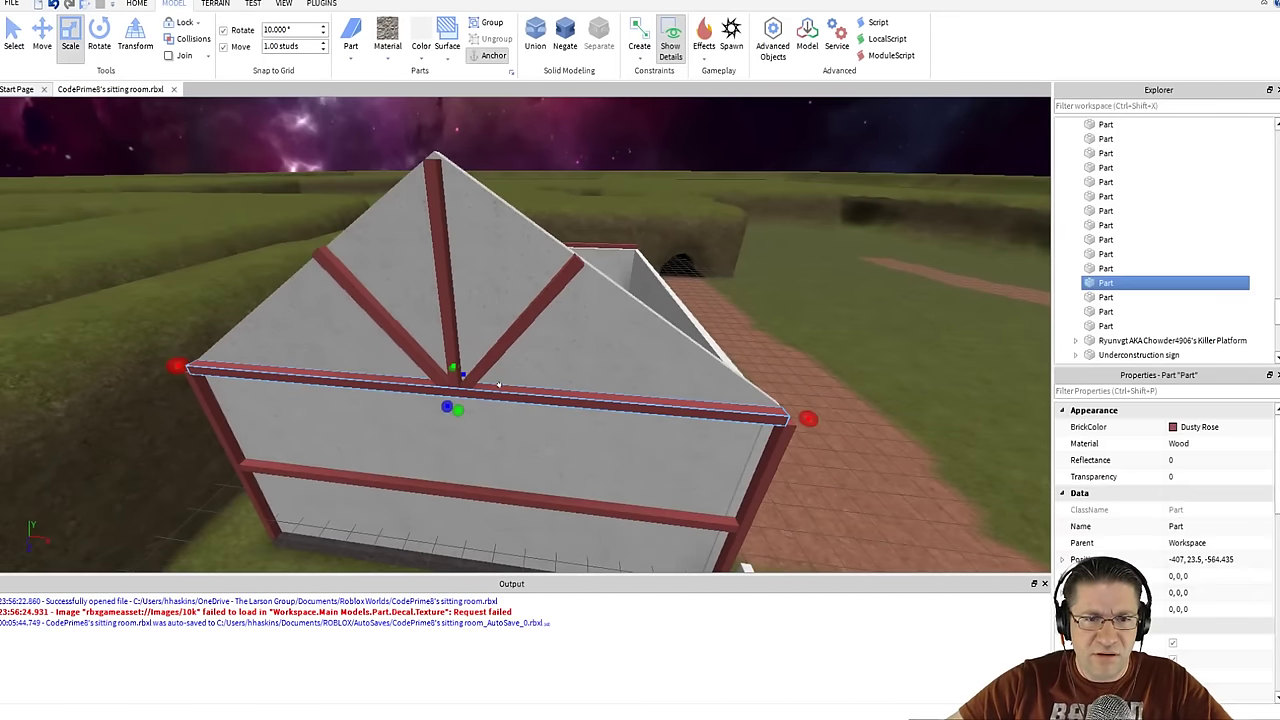
{"action": "left_click", "coordinate": [535, 342], "text": "ctrl"}
{"action": "left_click", "coordinate": [515, 316], "text": "ctrl"}
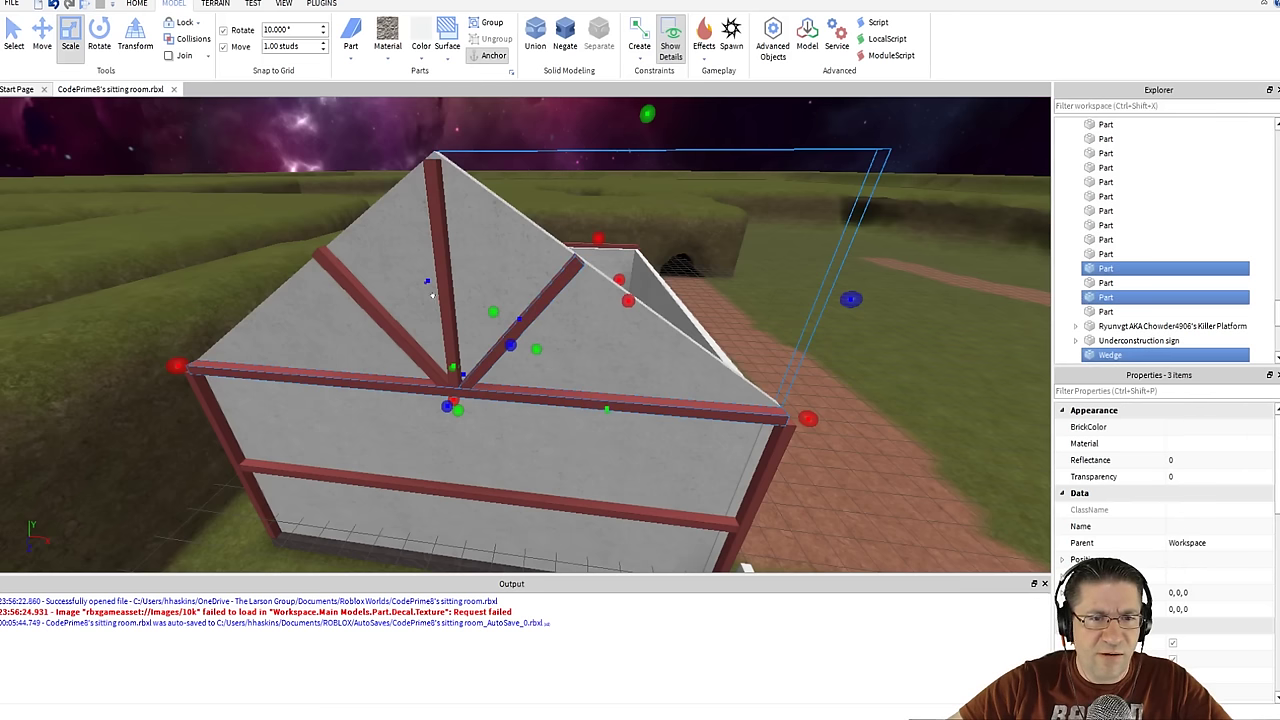
{"action": "left_click", "coordinate": [436, 286], "text": "ctrl"}
{"action": "left_click", "coordinate": [393, 338], "text": "ctrl"}
{"action": "left_click", "coordinate": [466, 245], "text": "ctrl"}
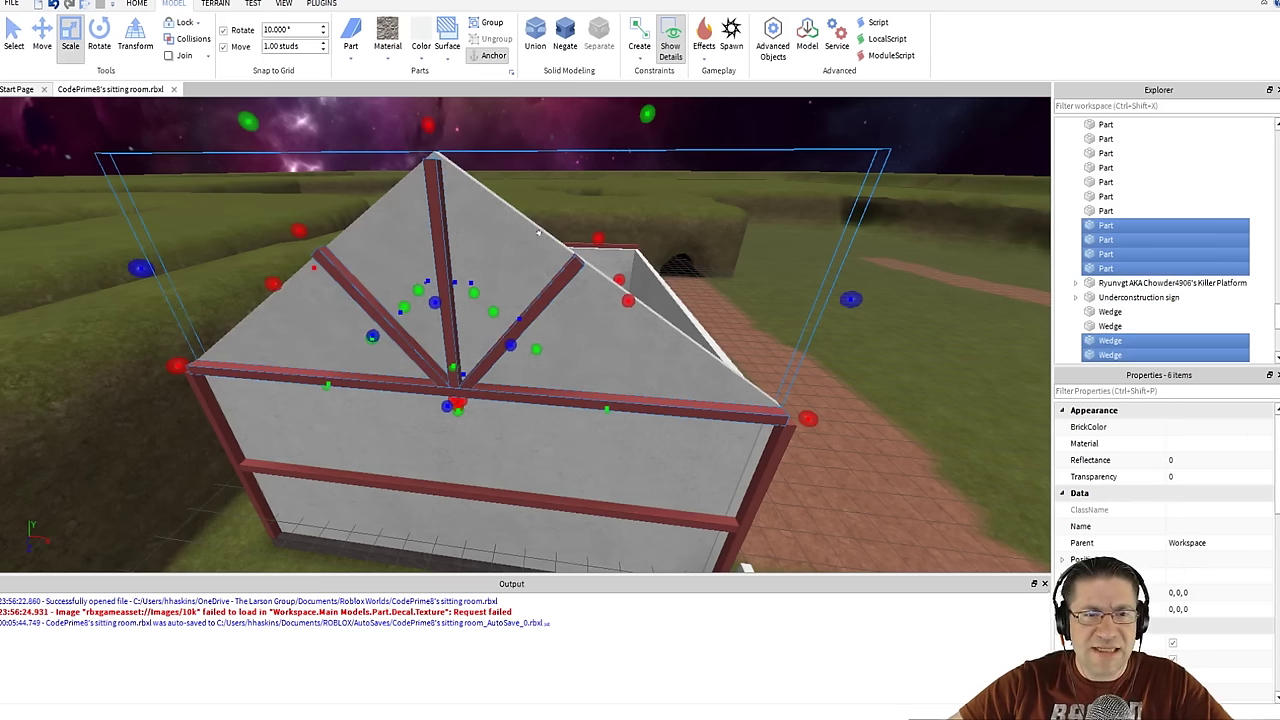
- Move the duplicated gable across the house to the opposite end, placing it a little inside the end wall
{"action": "key", "text": "s"}
{"action": "right_click_drag", "start_coordinate": [565, 241], "coordinate": [565, 240]}
{"action": "key", "text": "d"}
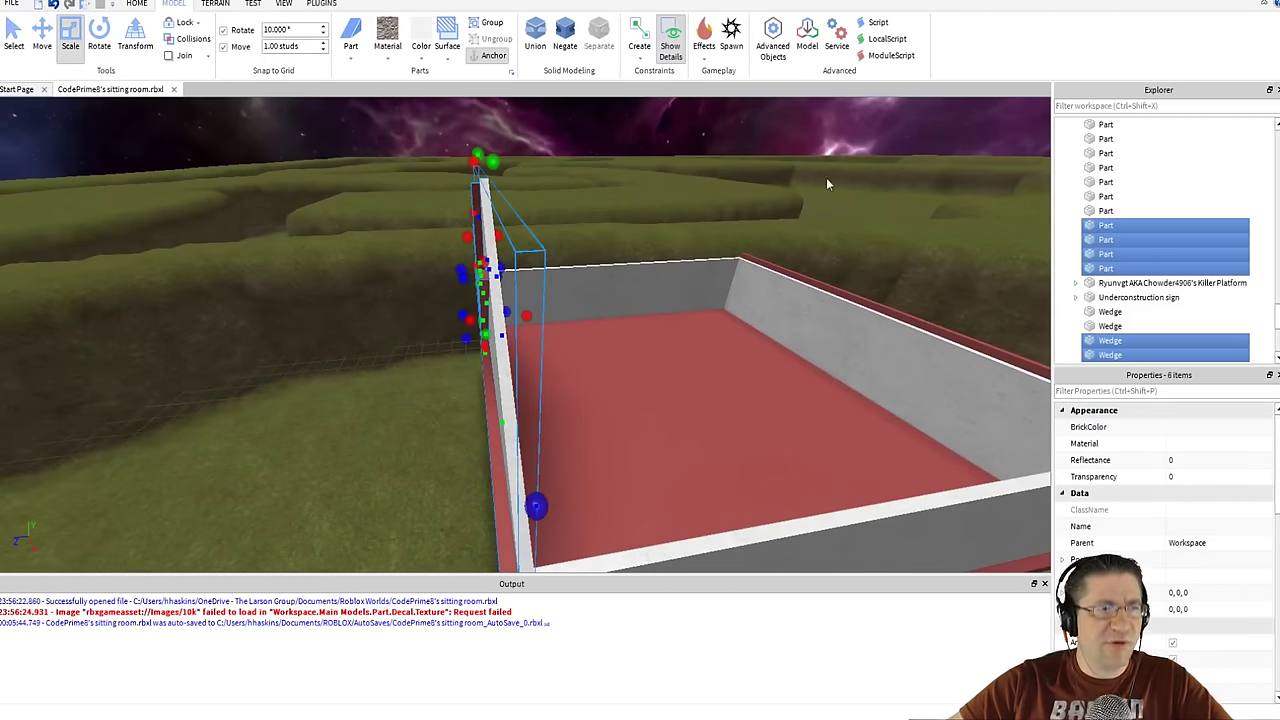
{"action": "left_click", "coordinate": [42, 35]}
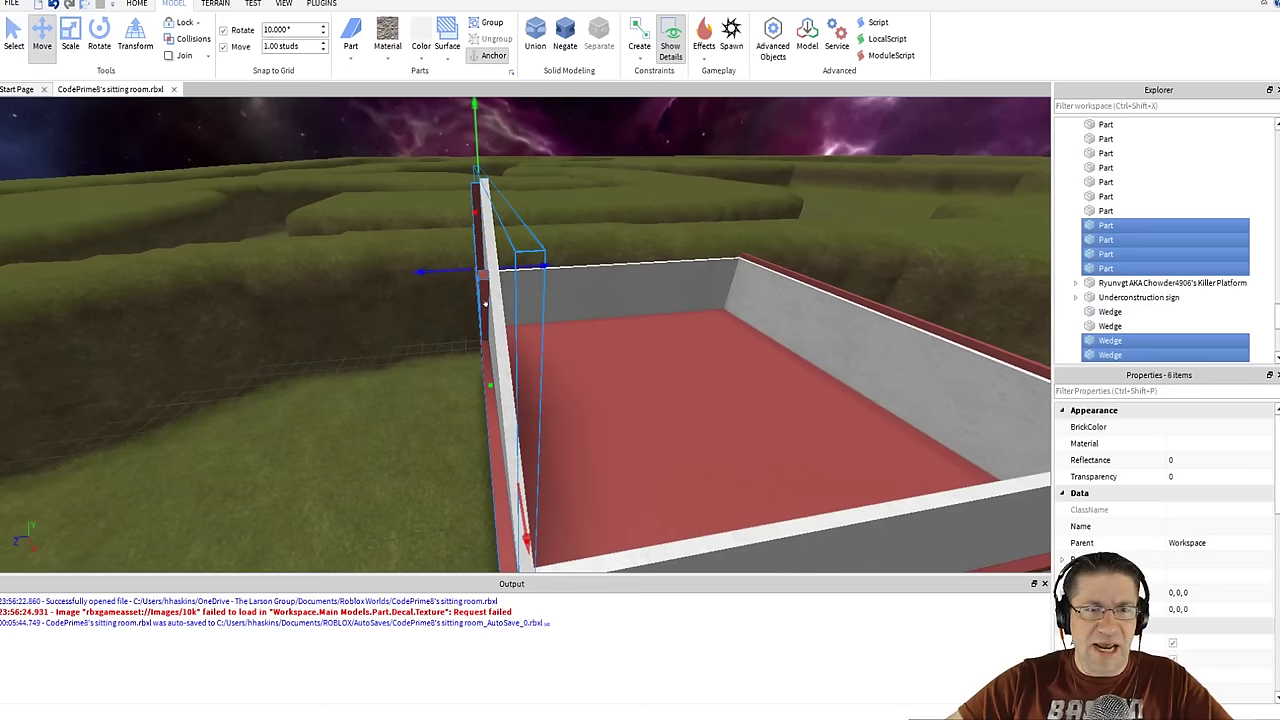
{"action": "left_click_drag", "start_coordinate": [413, 259], "coordinate": [614, 242]}
{"action": "key", "text": "d"}
{"action": "right_click_drag", "start_coordinate": [613, 242], "coordinate": [572, 234]}
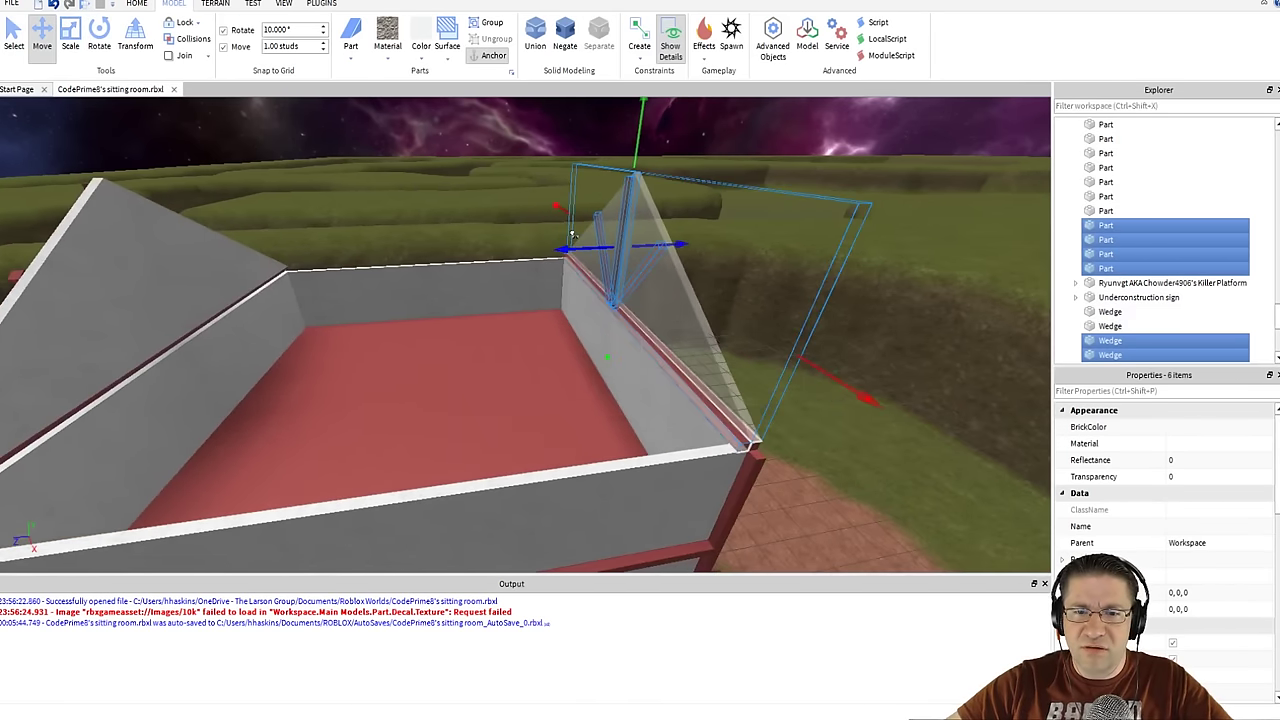
{"action": "key", "text": "d"}
{"action": "key", "text": "w"}
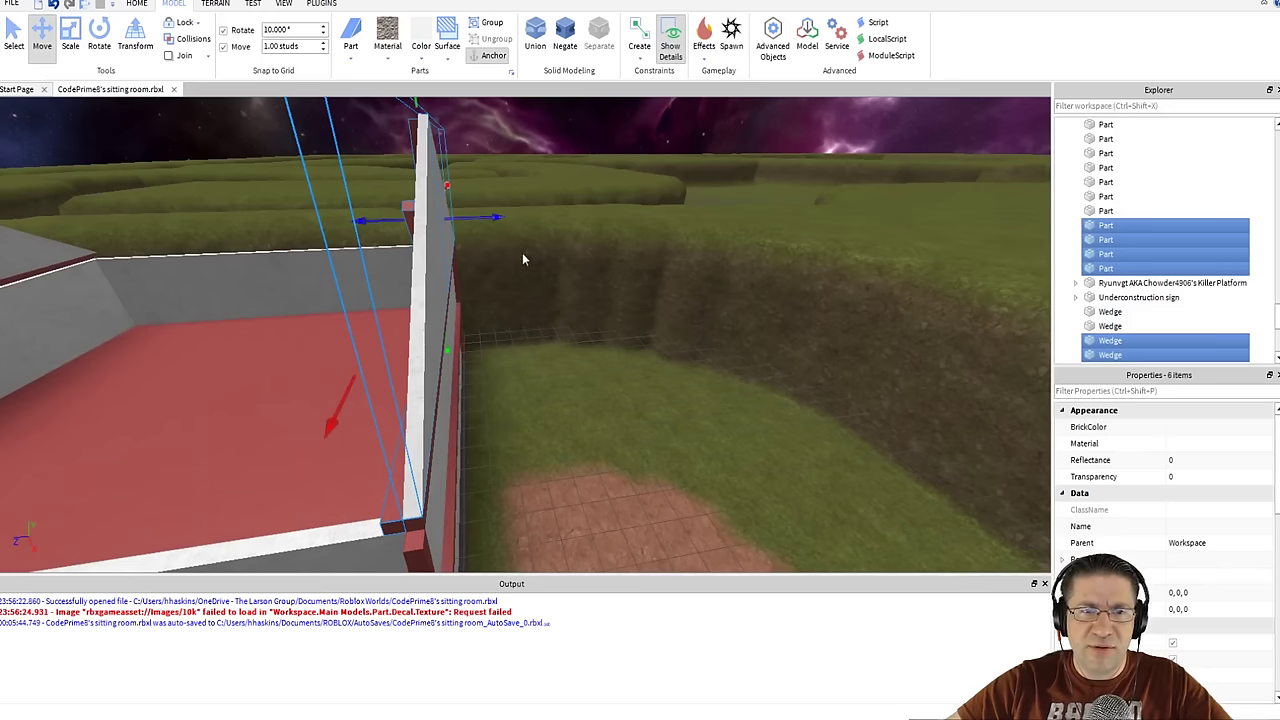
{"action": "right_click_drag", "start_coordinate": [480, 210], "coordinate": [480, 357]}
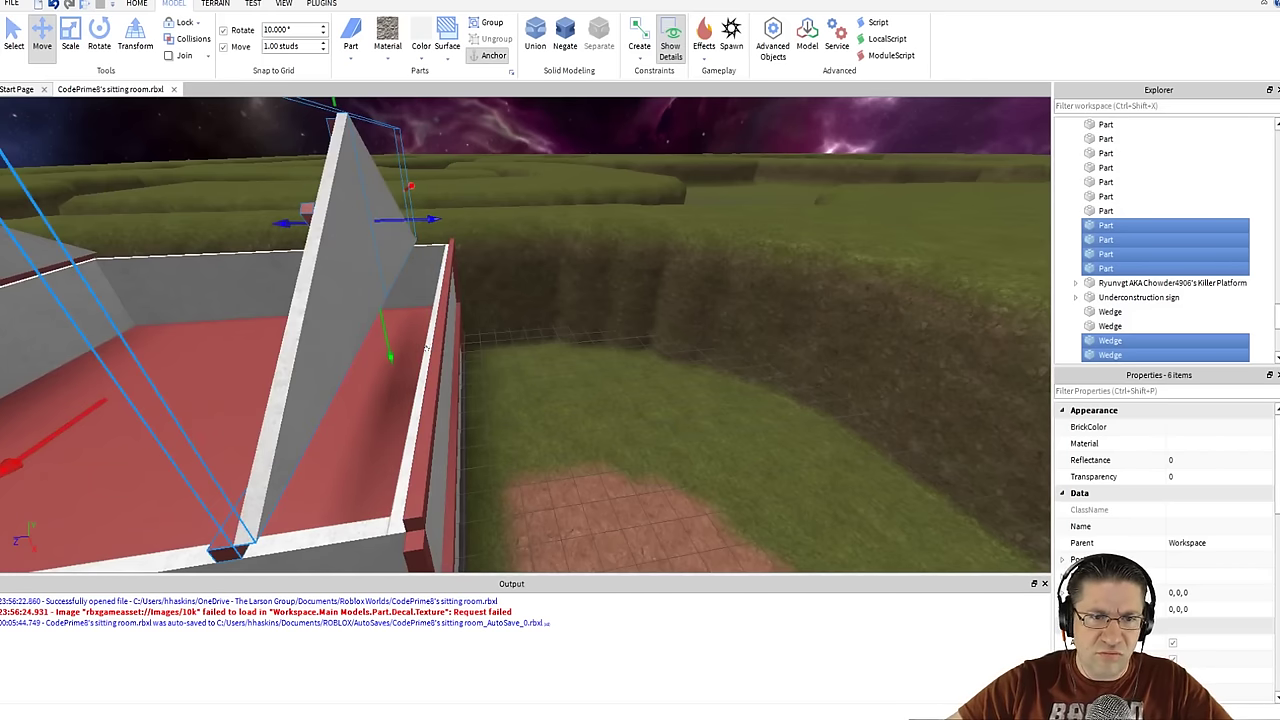
- Delete the existing horizontal beam along the top of the opposite end wall
{"action": "left_click", "coordinate": [437, 368]}
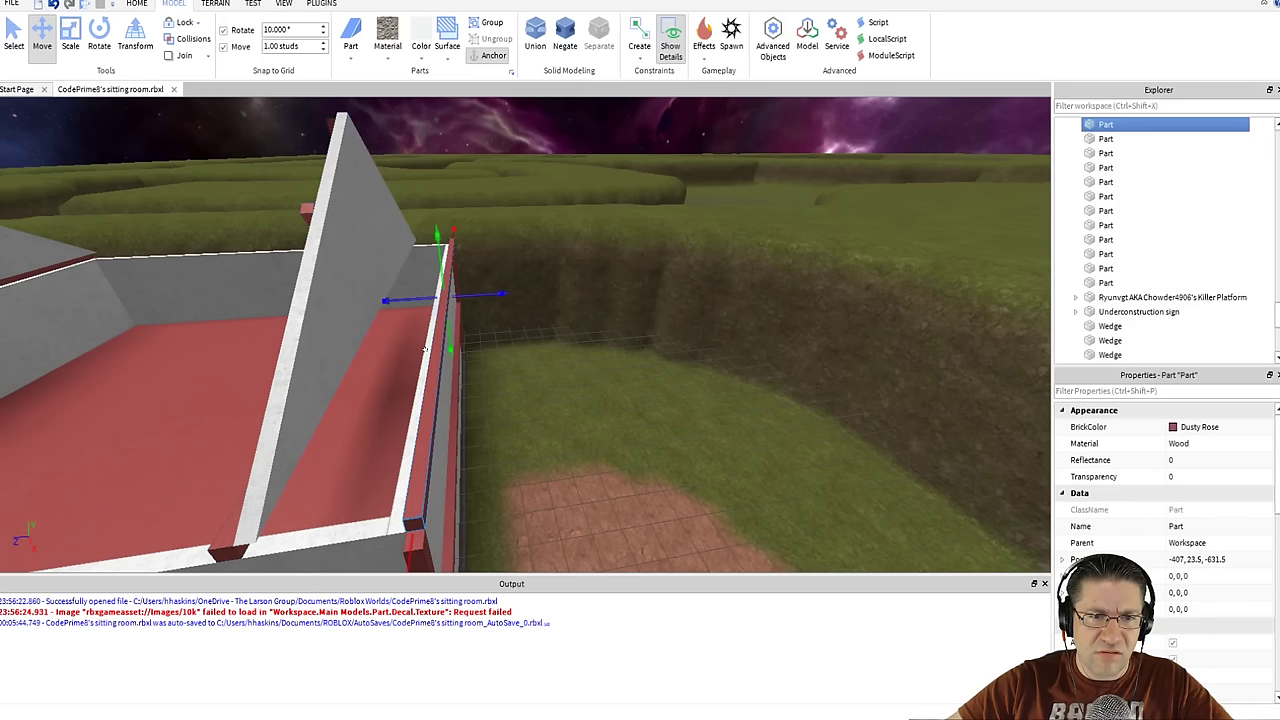
{"action": "key", "text": "Delete"}
{"action": "key", "text": "s"}
{"action": "key", "text": "a"}
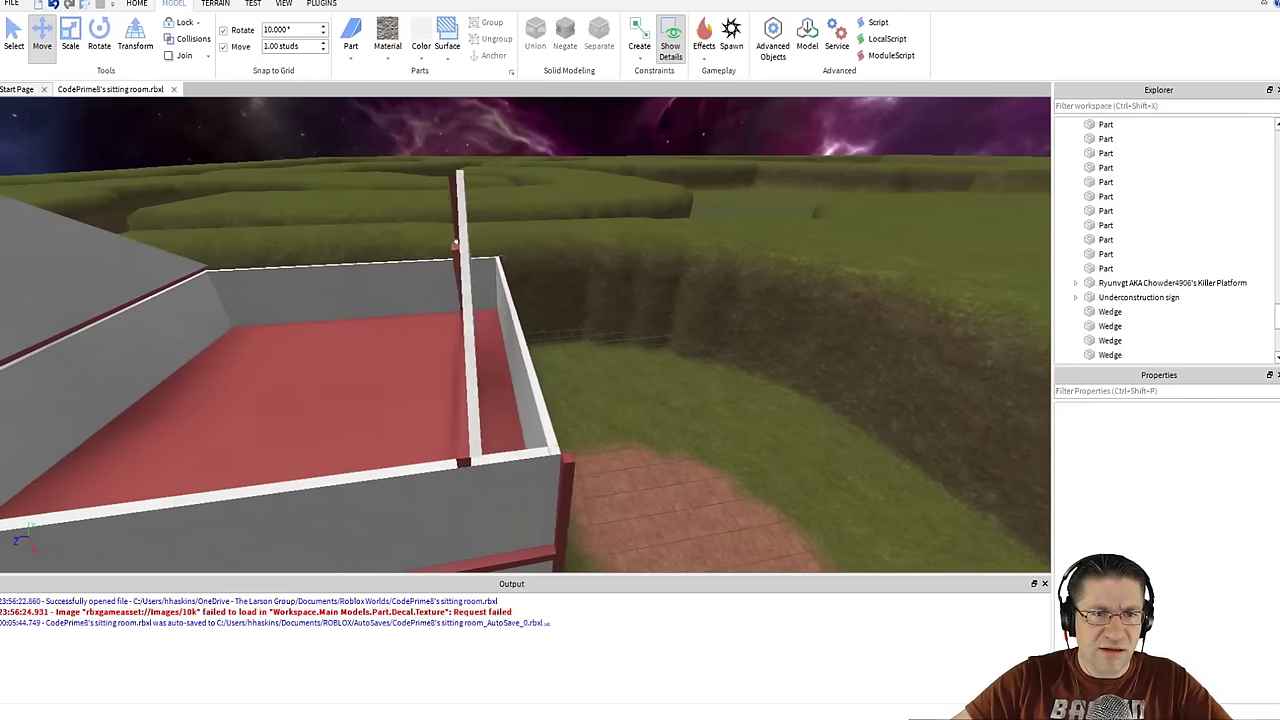
- Select only the six pieces of the duplicated gable, excluding the neighbouring wall and corner post parts, and activate the Rotate tool
{"action": "left_click_drag", "start_coordinate": [444, 160], "coordinate": [535, 470]}
{"action": "right_click_drag", "start_coordinate": [575, 405], "coordinate": [582, 411]}
{"action": "key", "text": "d"}
{"action": "key", "text": "w"}
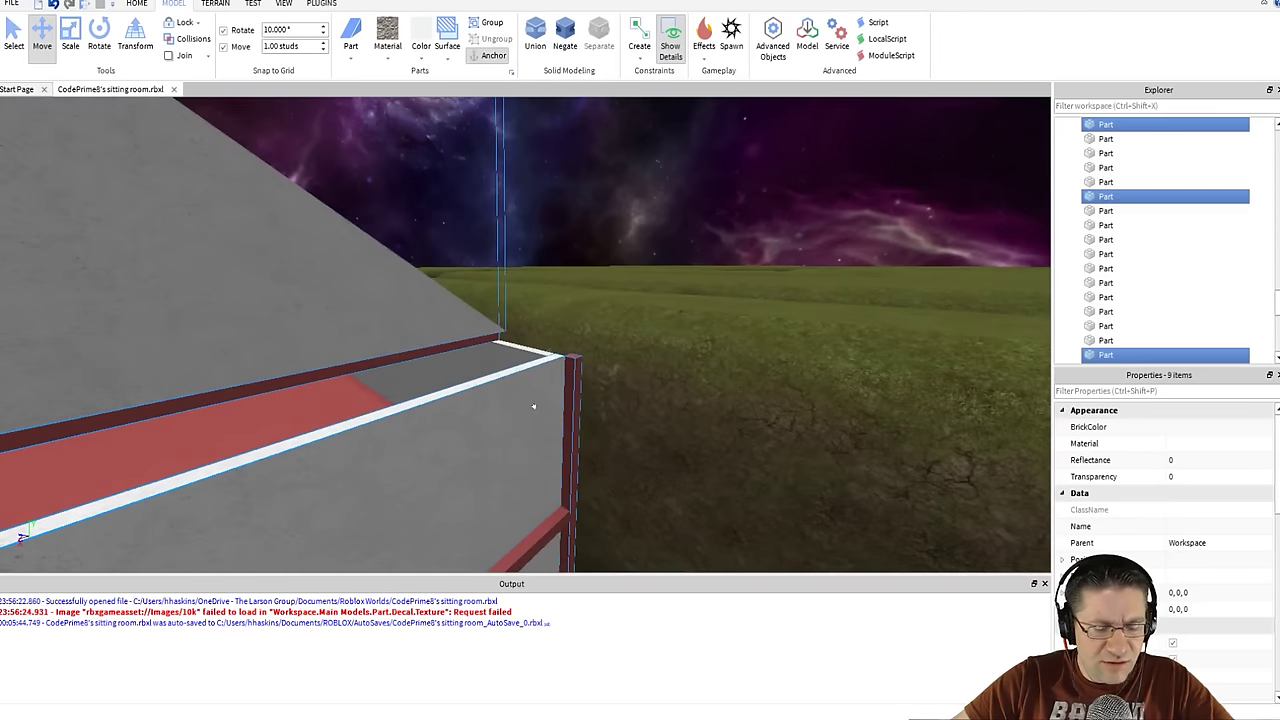
{"action": "left_click", "coordinate": [533, 406], "text": "ctrl"}
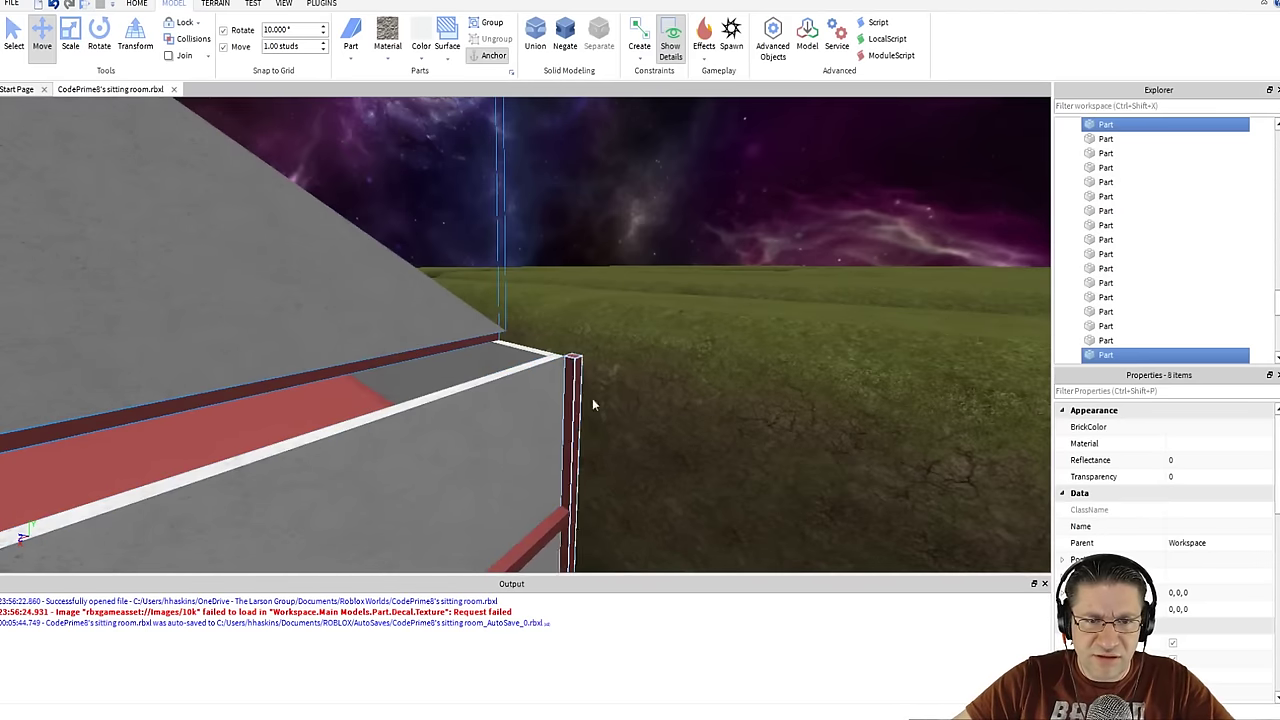
{"action": "left_click", "coordinate": [565, 380], "text": "ctrl"}
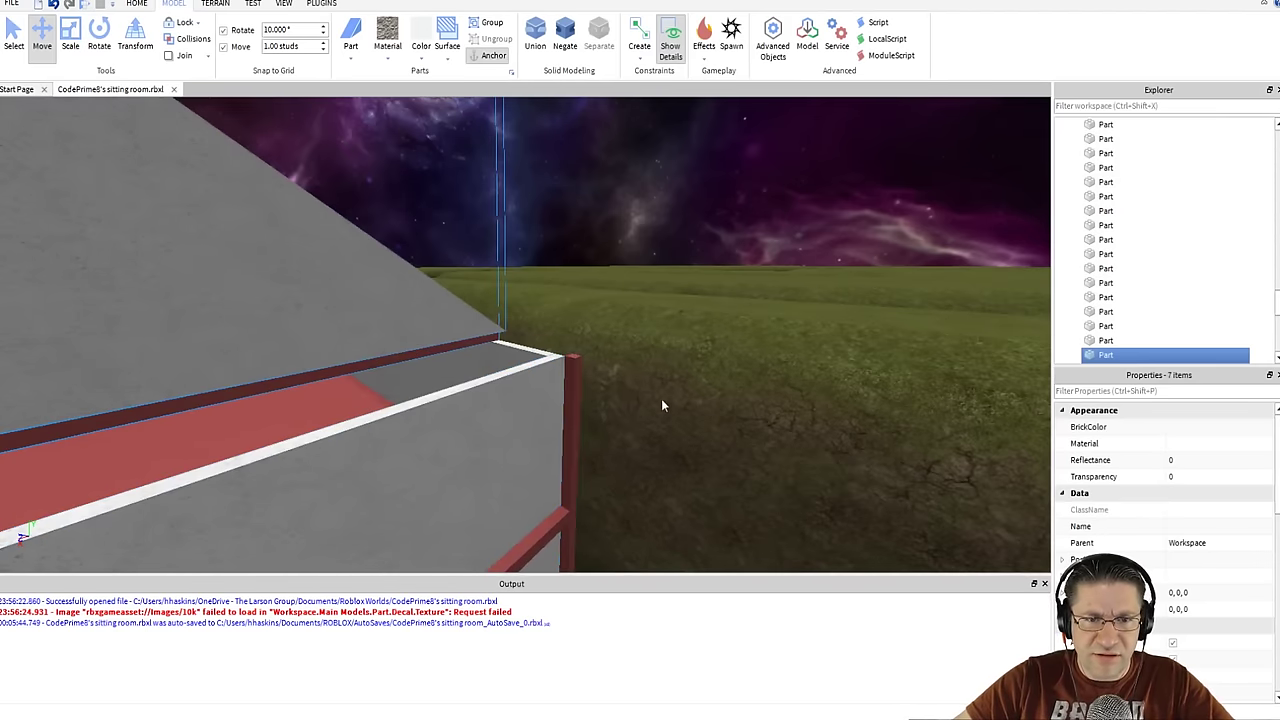
{"action": "key", "text": "s"}
{"action": "right_click_drag", "start_coordinate": [661, 398], "coordinate": [672, 399]}
{"action": "key", "text": "s"}
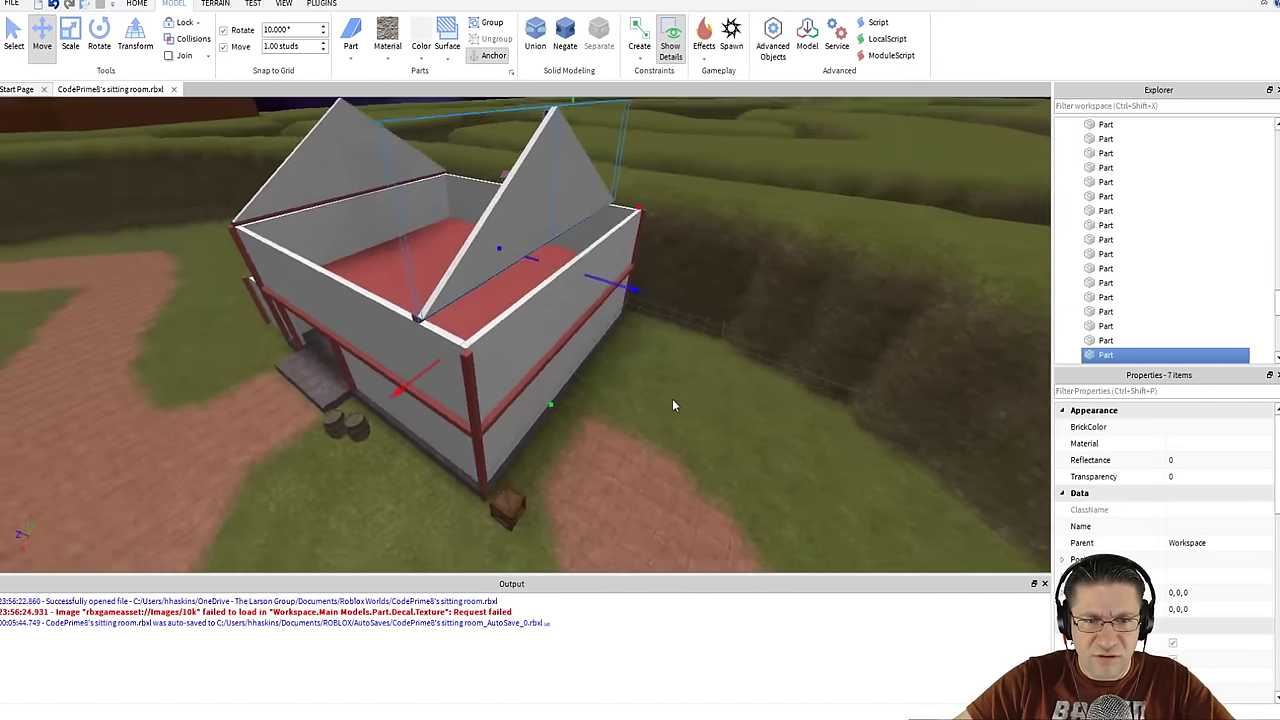
{"action": "scroll", "coordinate": [650, 405], "scroll_direction": "up", "scroll_amount": 2}
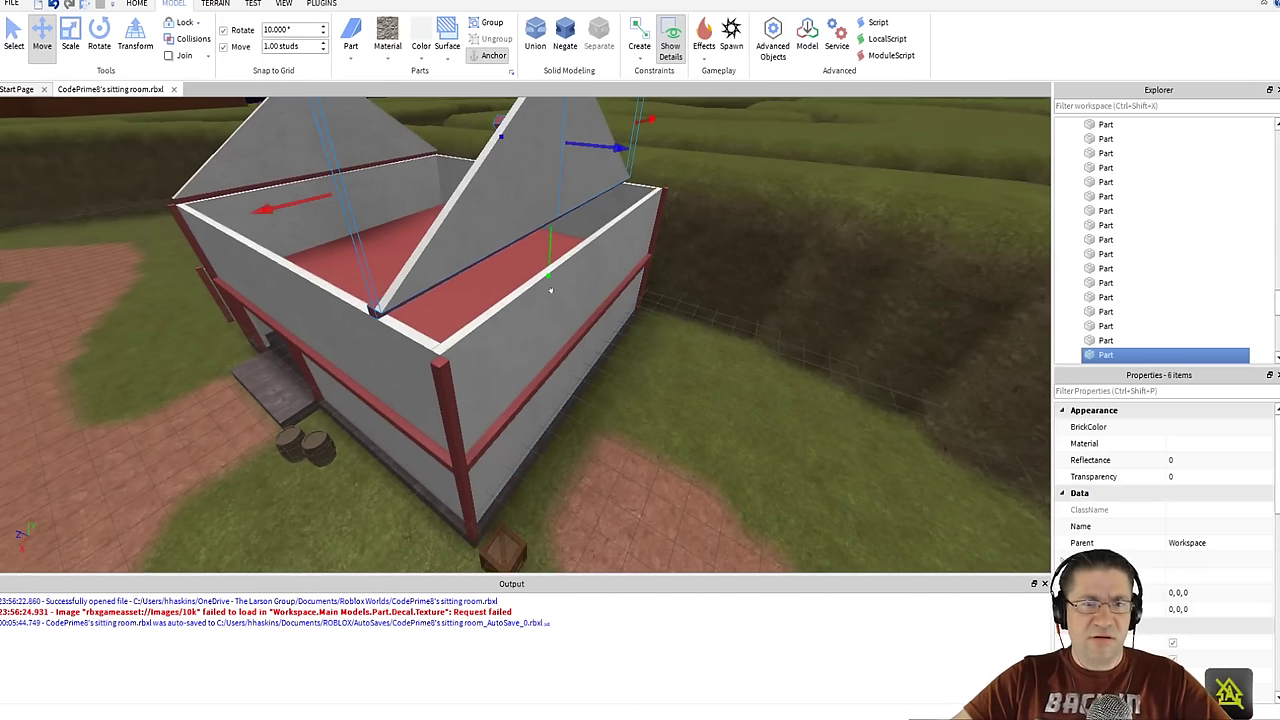
{"action": "right_click_drag", "start_coordinate": [550, 290], "coordinate": [675, 205]}
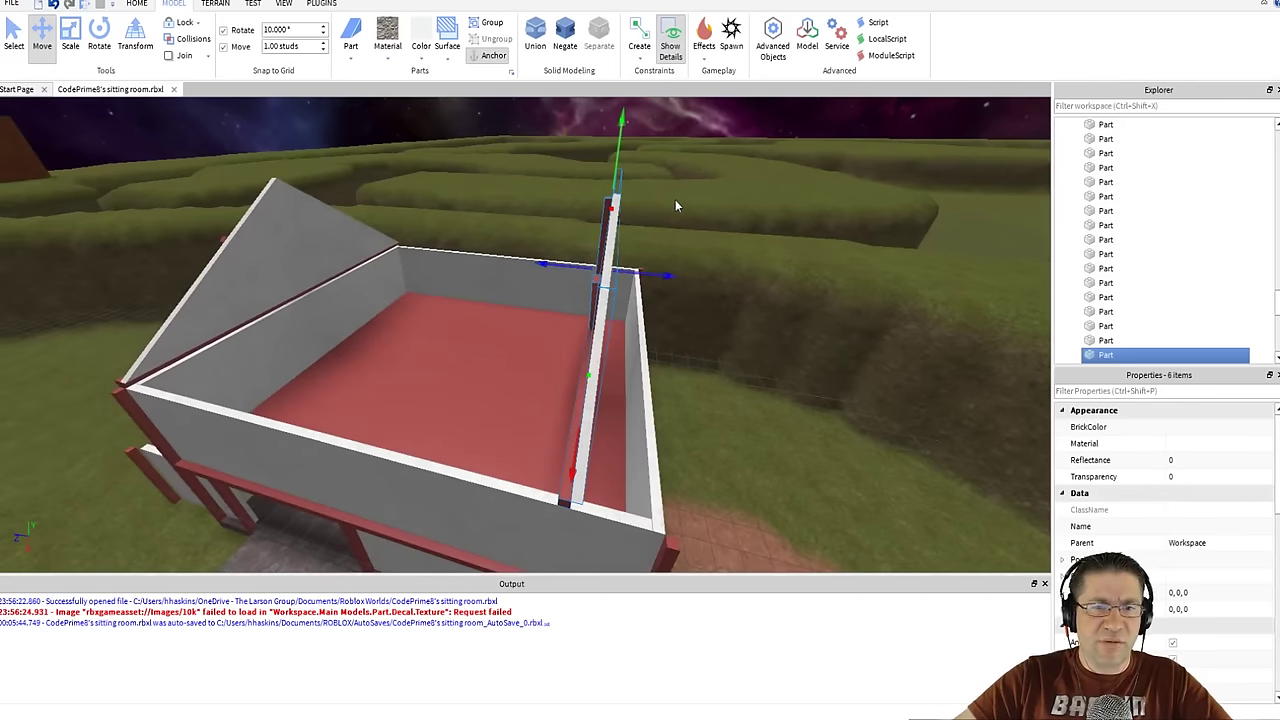
{"action": "left_click", "coordinate": [100, 36]}
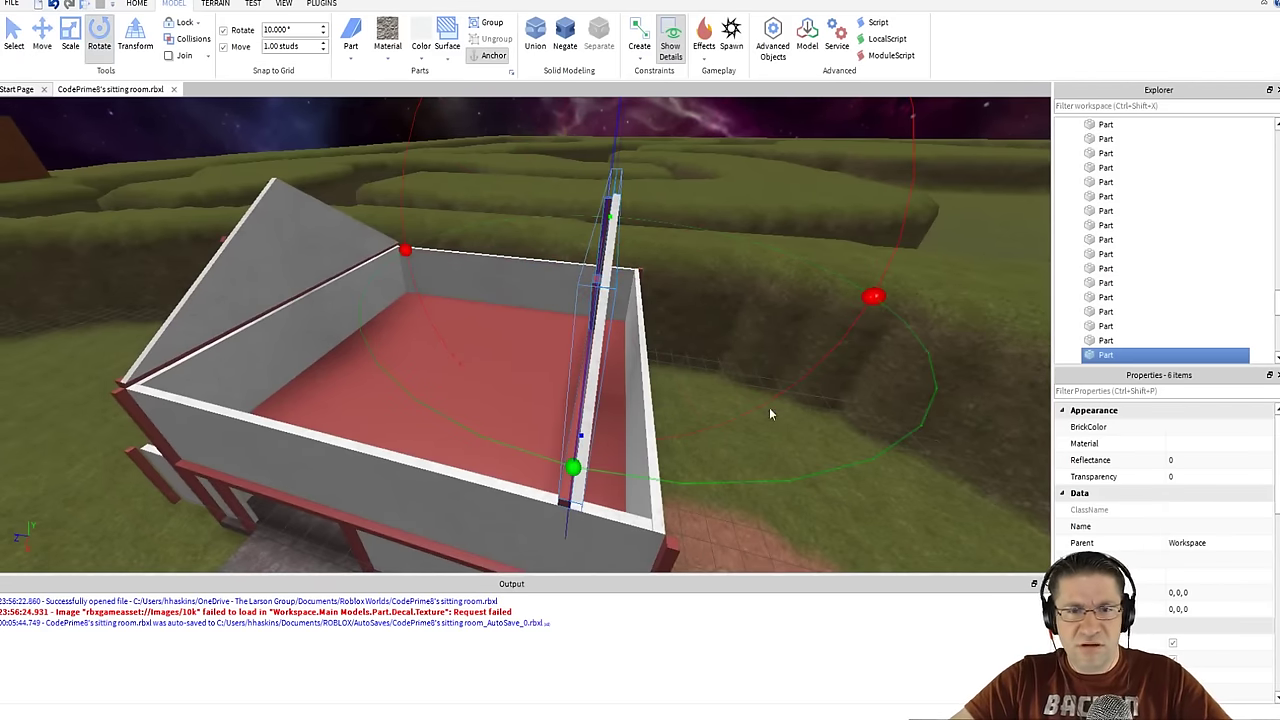
- Turn the duplicated gable half a turn about the vertical axis so its timbers face outward, and move it onto the end wall
{"action": "left_click_drag", "start_coordinate": [575, 464], "coordinate": [545, 163]}
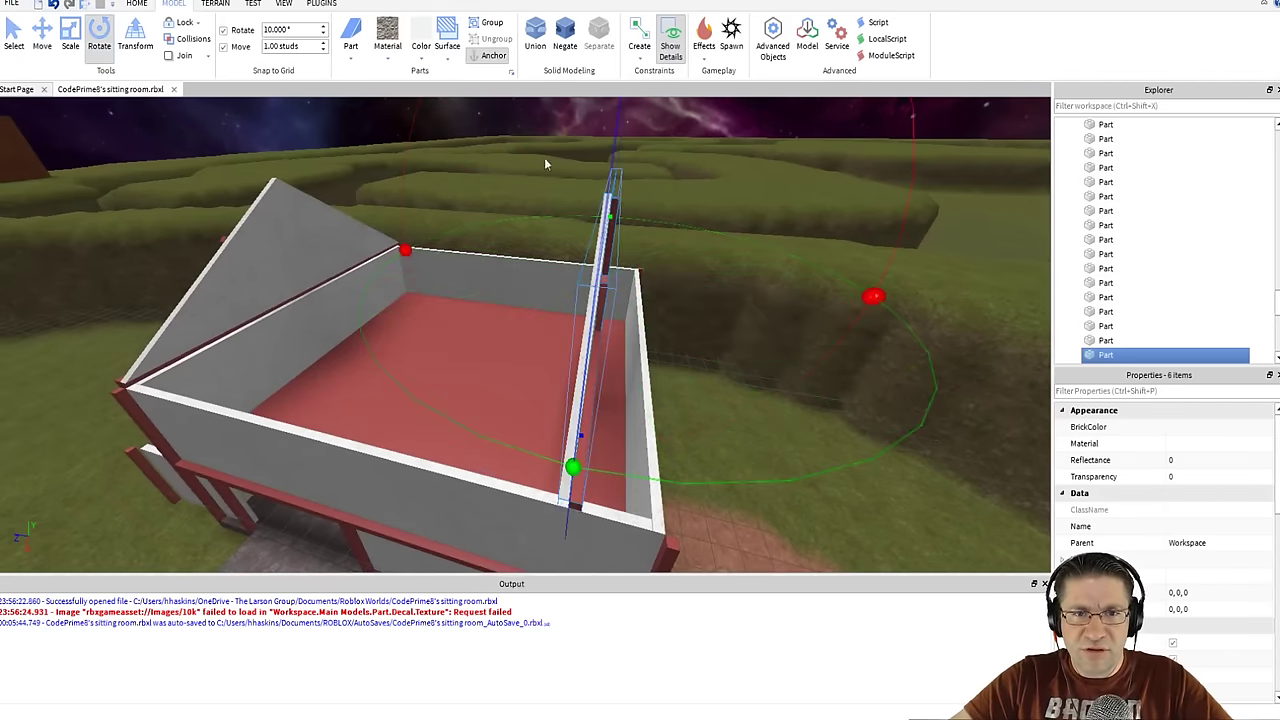
{"action": "left_click", "coordinate": [42, 38]}
{"action": "left_click_drag", "start_coordinate": [658, 266], "coordinate": [726, 274]}
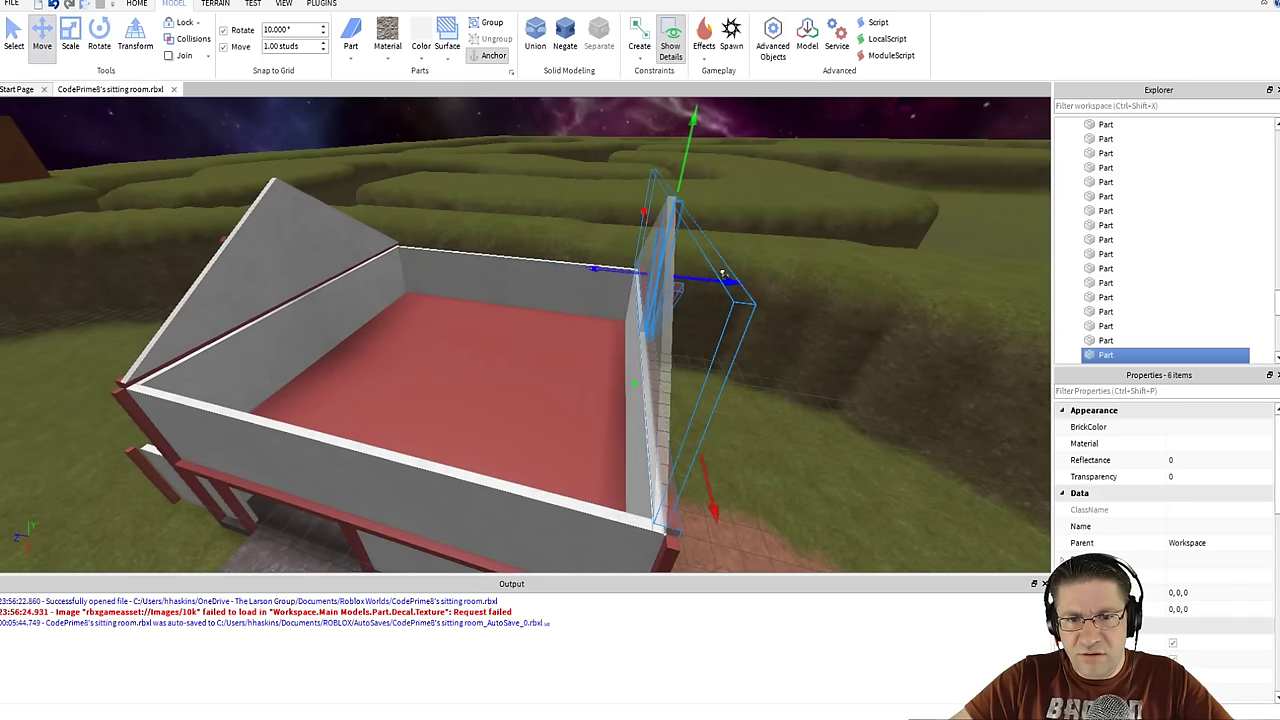
{"action": "right_click_drag", "start_coordinate": [799, 322], "coordinate": [829, 277]}
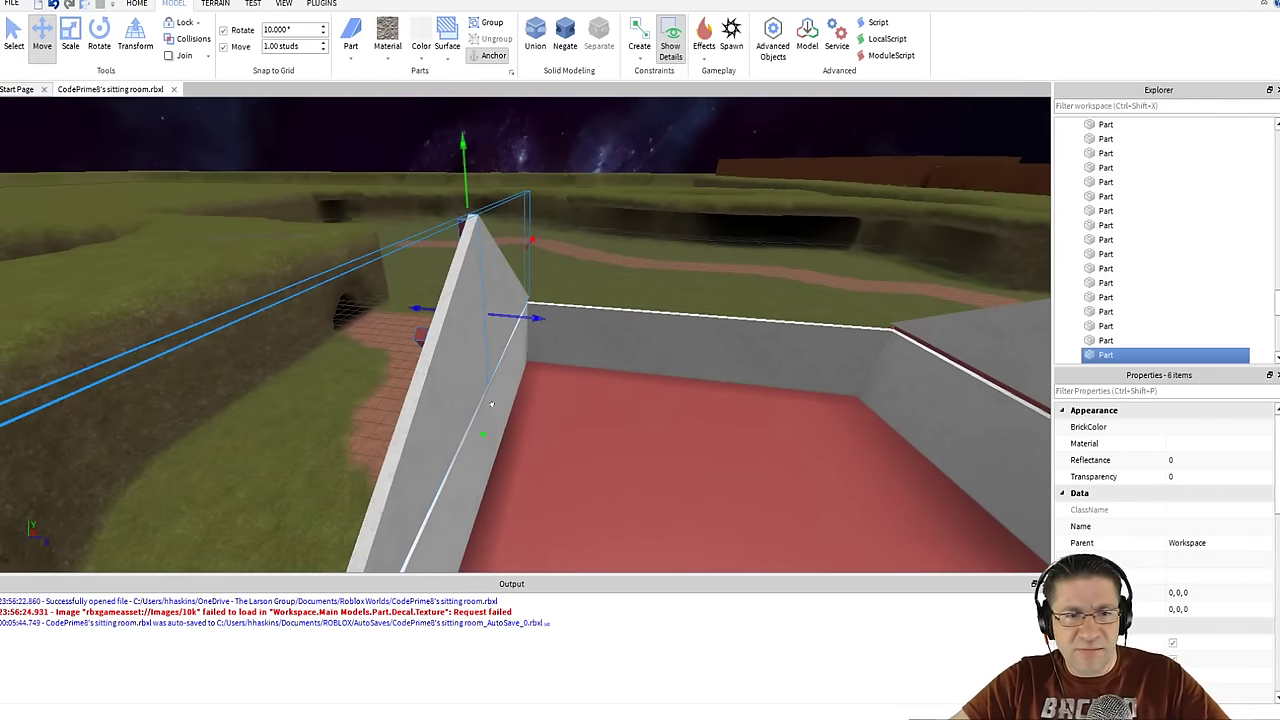
{"action": "right_click_drag", "start_coordinate": [482, 325], "coordinate": [569, 289]}
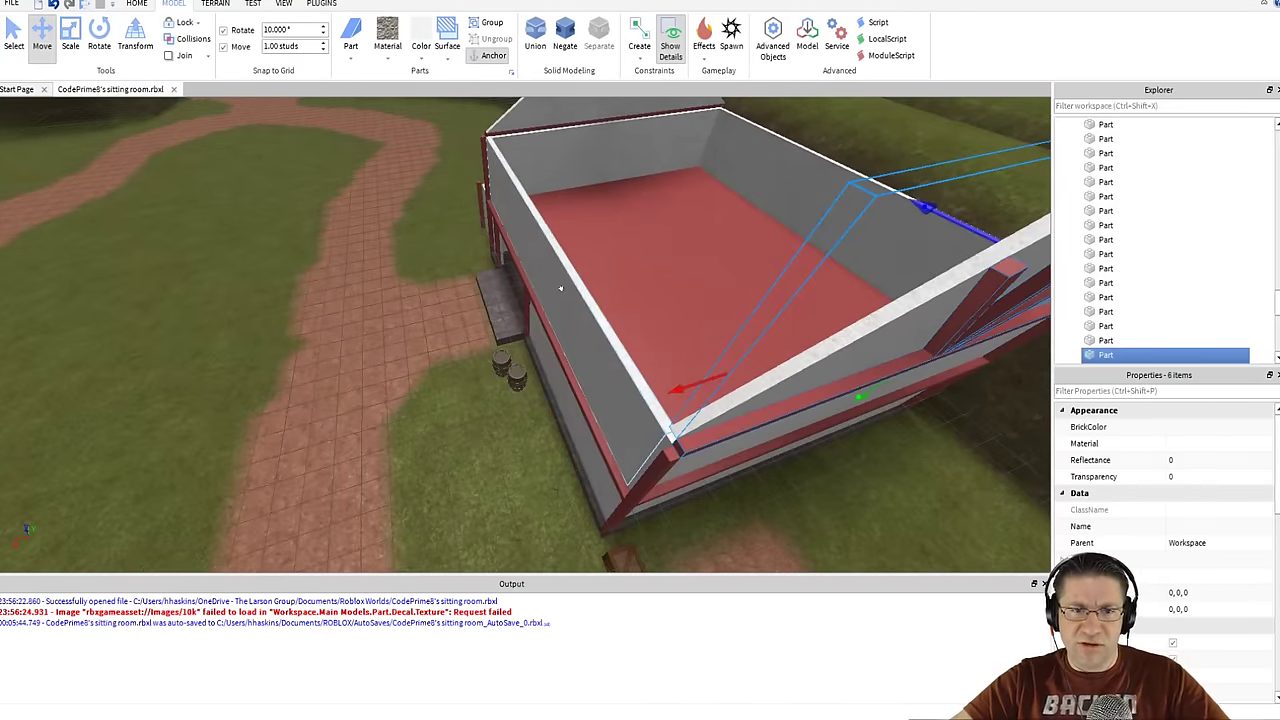
- Duplicate the upper storey's long front wall, raise the copy 10 studs and shift it 8 studs inward
{"action": "left_click", "coordinate": [573, 307]}
{"action": "right_click_drag", "start_coordinate": [540, 267], "coordinate": [498, 232]}
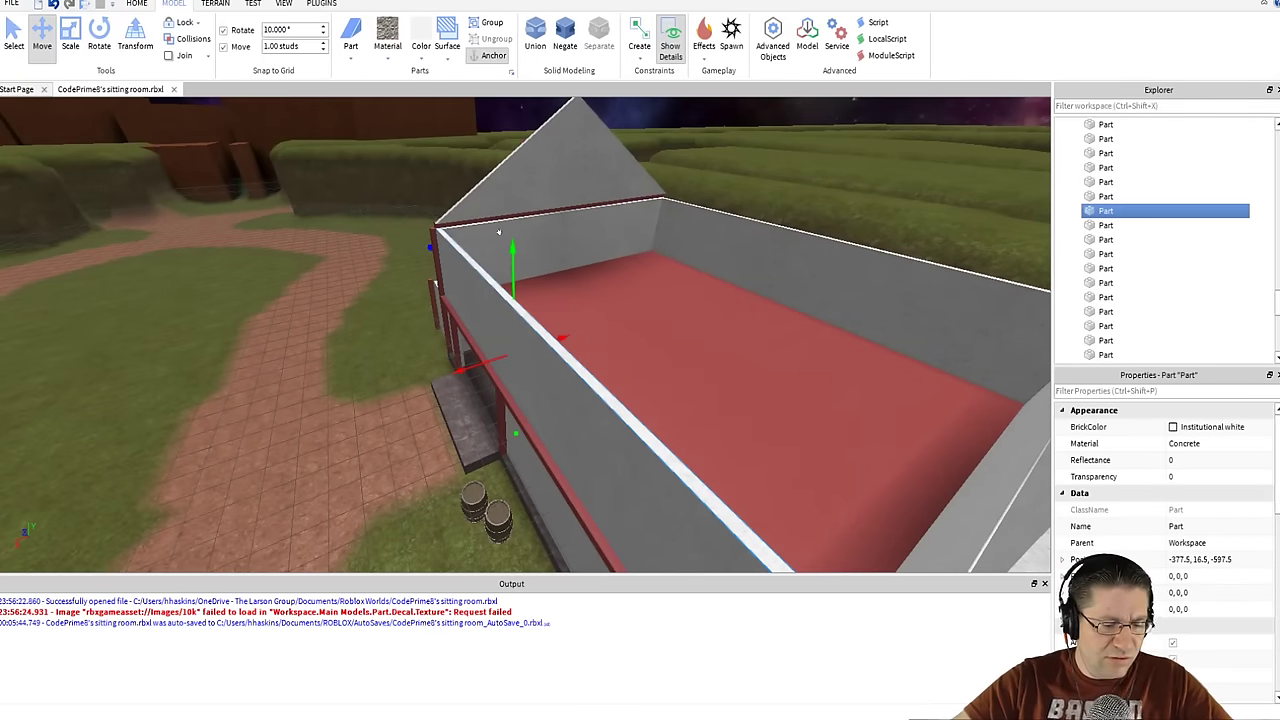
{"action": "left_click", "coordinate": [470, 271]}
{"action": "left_click_drag", "start_coordinate": [513, 249], "coordinate": [513, 120]}
{"action": "scroll", "coordinate": [505, 246], "scroll_direction": "down", "scroll_amount": 3}
{"action": "right_click_drag", "start_coordinate": [505, 246], "coordinate": [515, 260]}
{"action": "left_click_drag", "start_coordinate": [504, 261], "coordinate": [534, 261]}
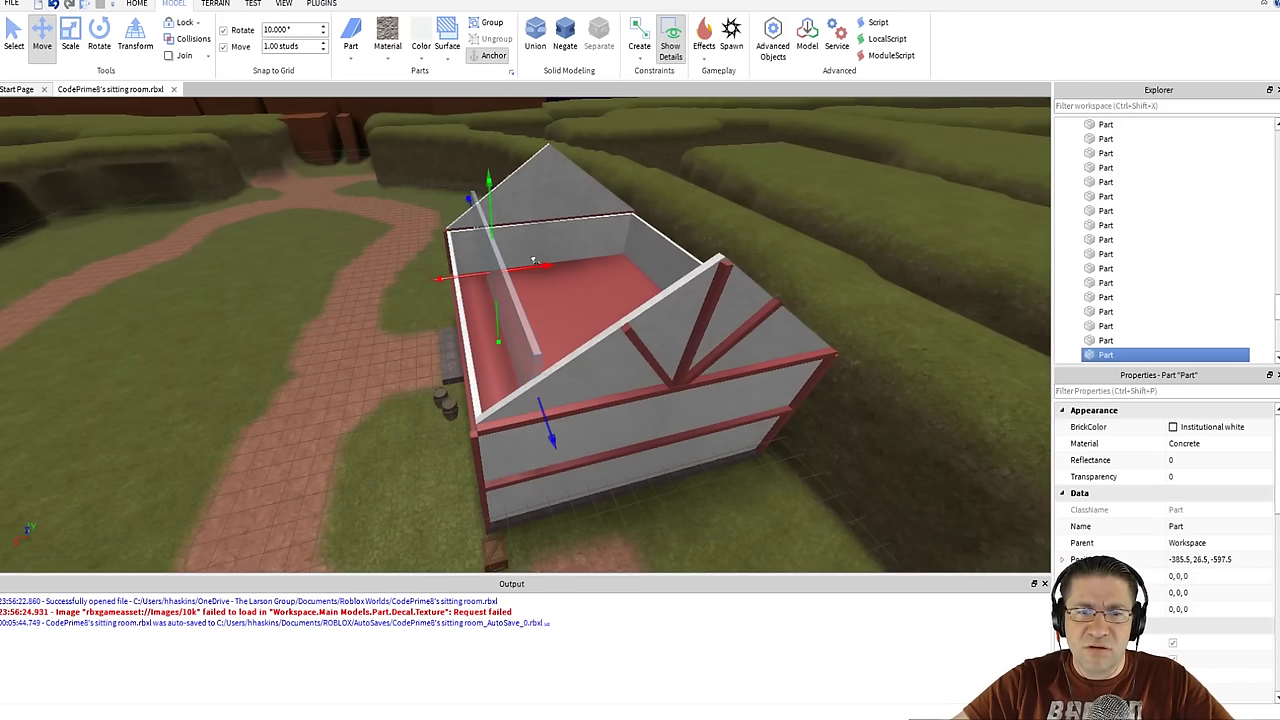
- Lengthen the raised wall copy by 2 studs at each end so it reaches both gables
{"action": "right_click_drag", "start_coordinate": [515, 336], "coordinate": [515, 336]}
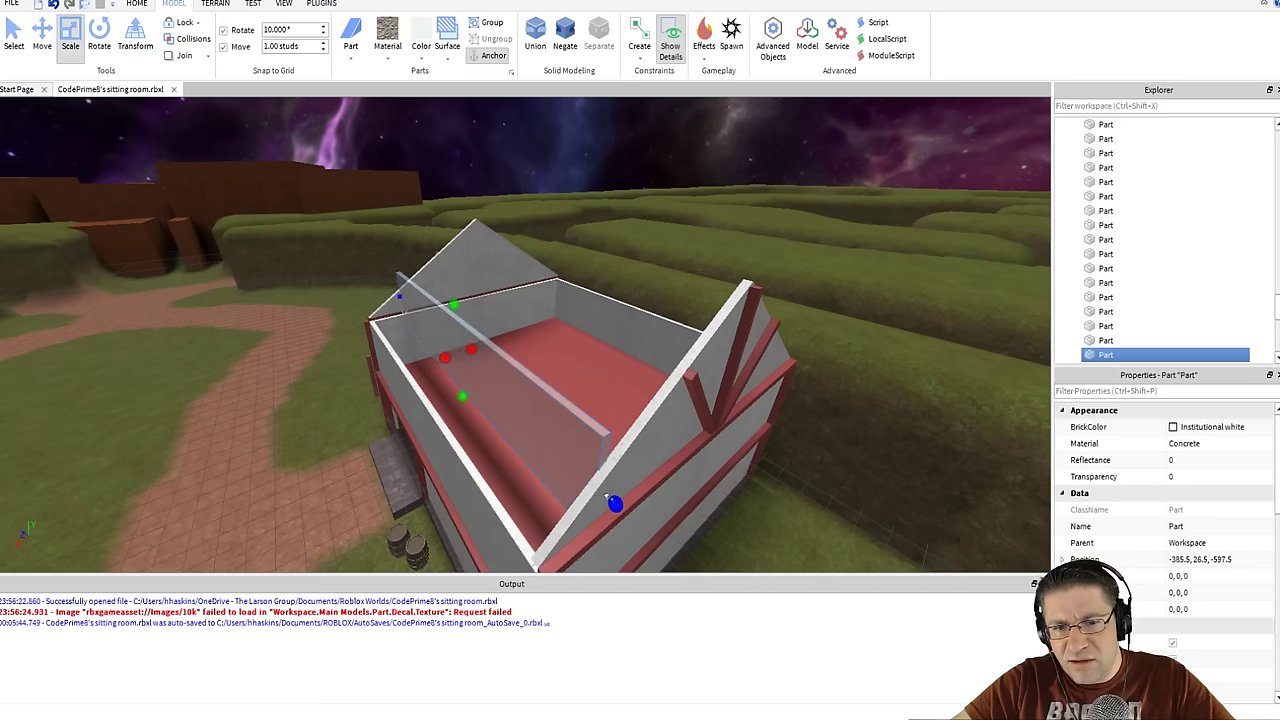
{"action": "left_click_drag", "start_coordinate": [606, 497], "coordinate": [627, 510]}
{"action": "right_click_drag", "start_coordinate": [586, 479], "coordinate": [586, 469]}
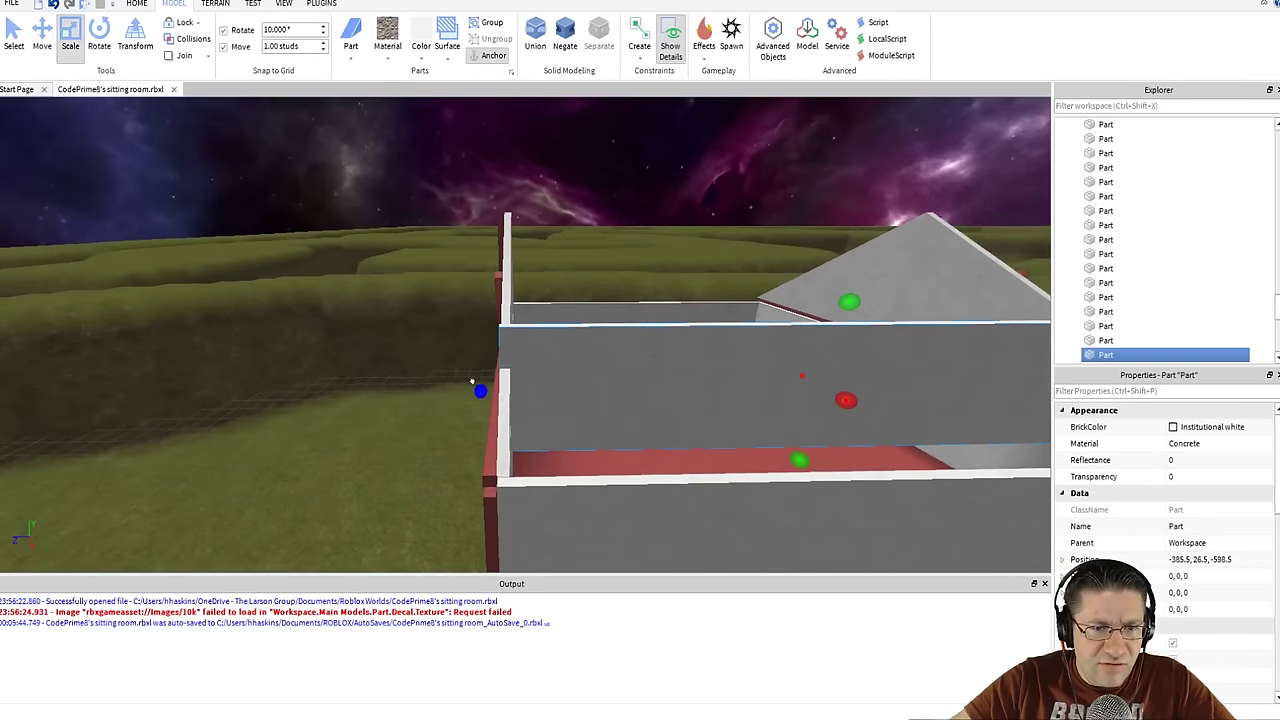
{"action": "left_click_drag", "start_coordinate": [472, 381], "coordinate": [453, 380]}
{"action": "right_click_drag", "start_coordinate": [453, 380], "coordinate": [453, 380]}
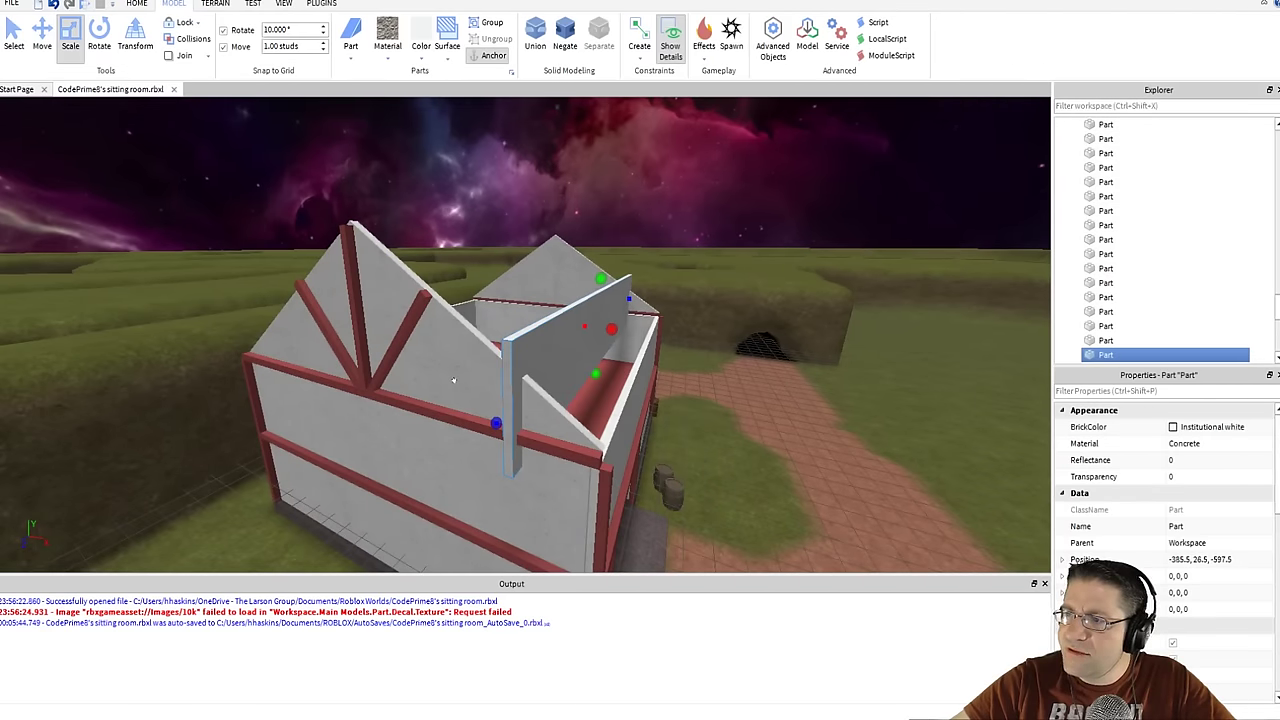
- Check the medieval house reference photo, then duplicate the gable's horizontal beam and raise the copy 12 studs
{"action": "key", "text": "alt+Tab"}
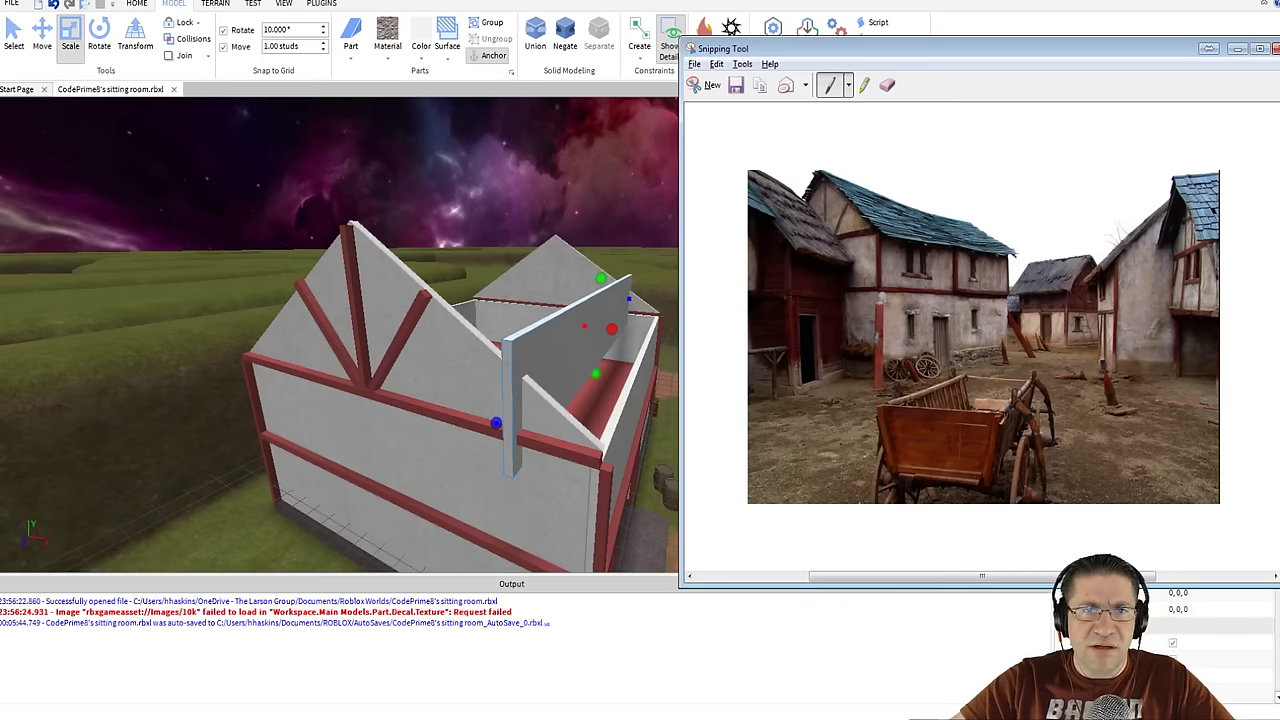
{"action": "mouse_move", "coordinate": [534, 327]}
{"action": "right_mouse_down"}
{"action": "mouse_move", "coordinate": [560, 327]}
{"action": "mouse_move", "coordinate": [534, 327]}
{"action": "right_mouse_up"}
{"action": "key", "text": "a"}
{"action": "key", "text": "w"}
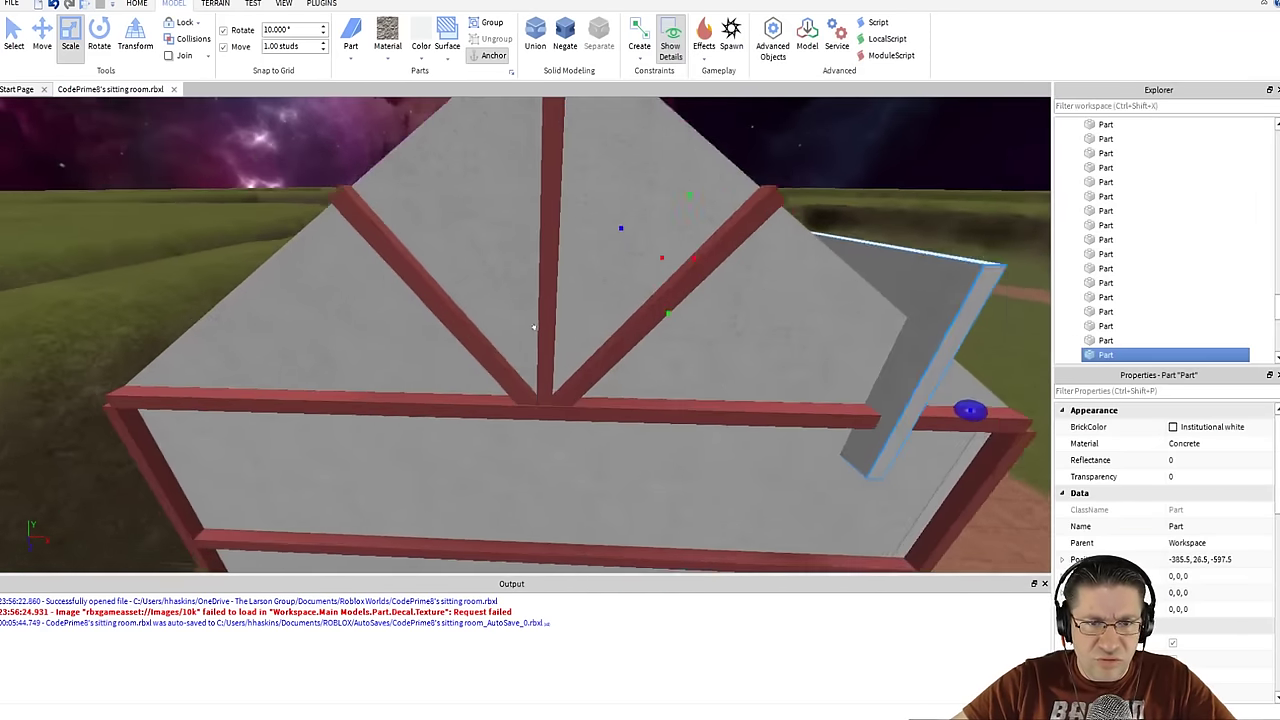
{"action": "scroll", "coordinate": [533, 327], "scroll_direction": "down", "scroll_amount": 5}
{"action": "left_click", "coordinate": [573, 377]}
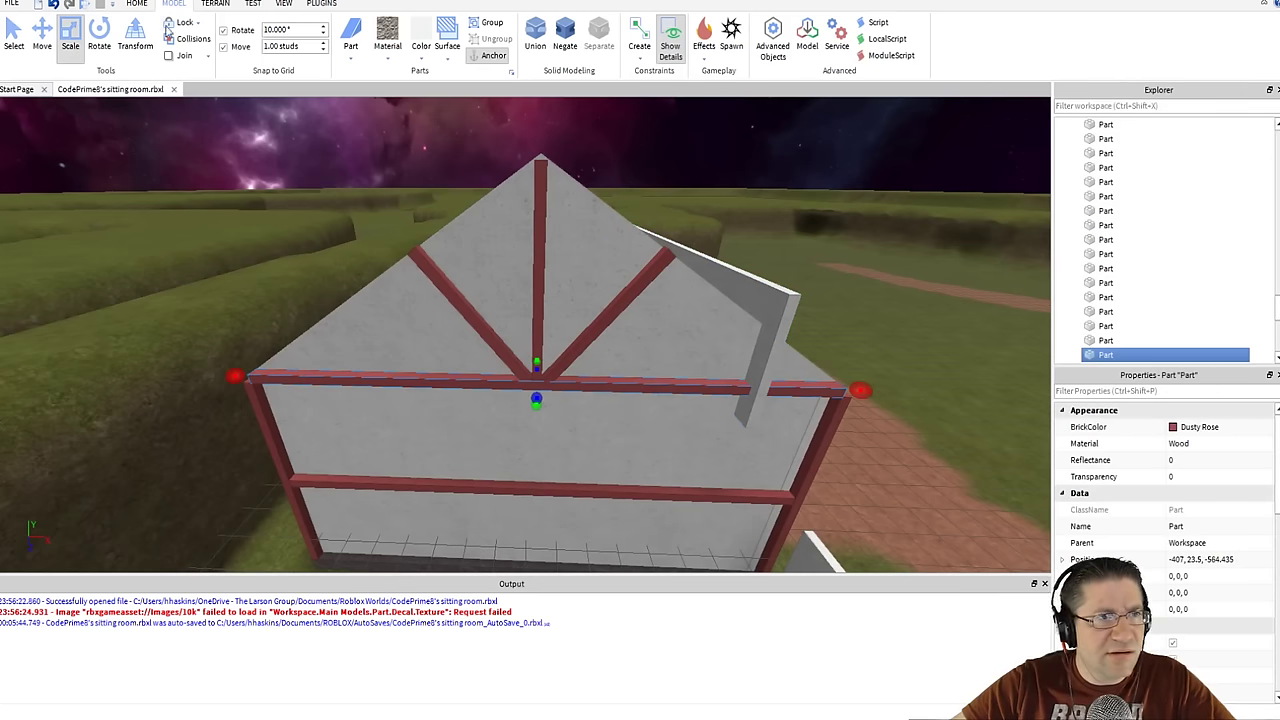
{"action": "key", "text": "ctrl+2"}
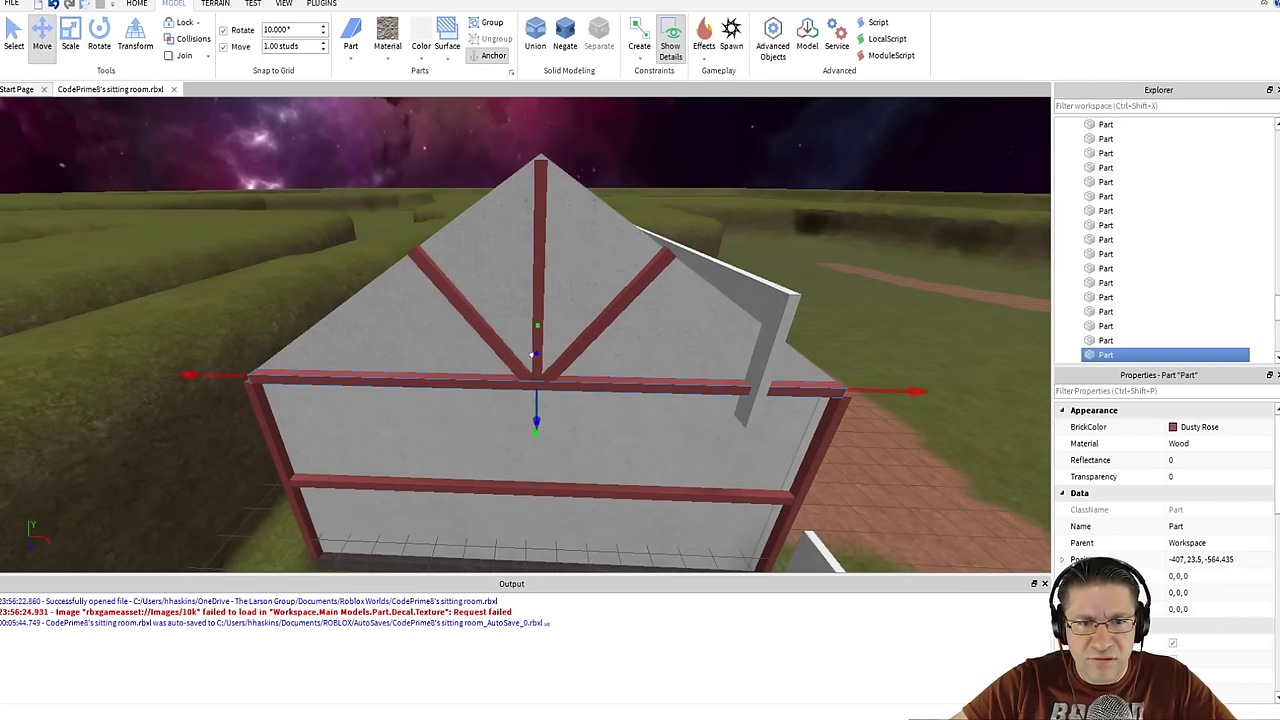
{"action": "left_click_drag", "start_coordinate": [529, 316], "coordinate": [520, 164]}
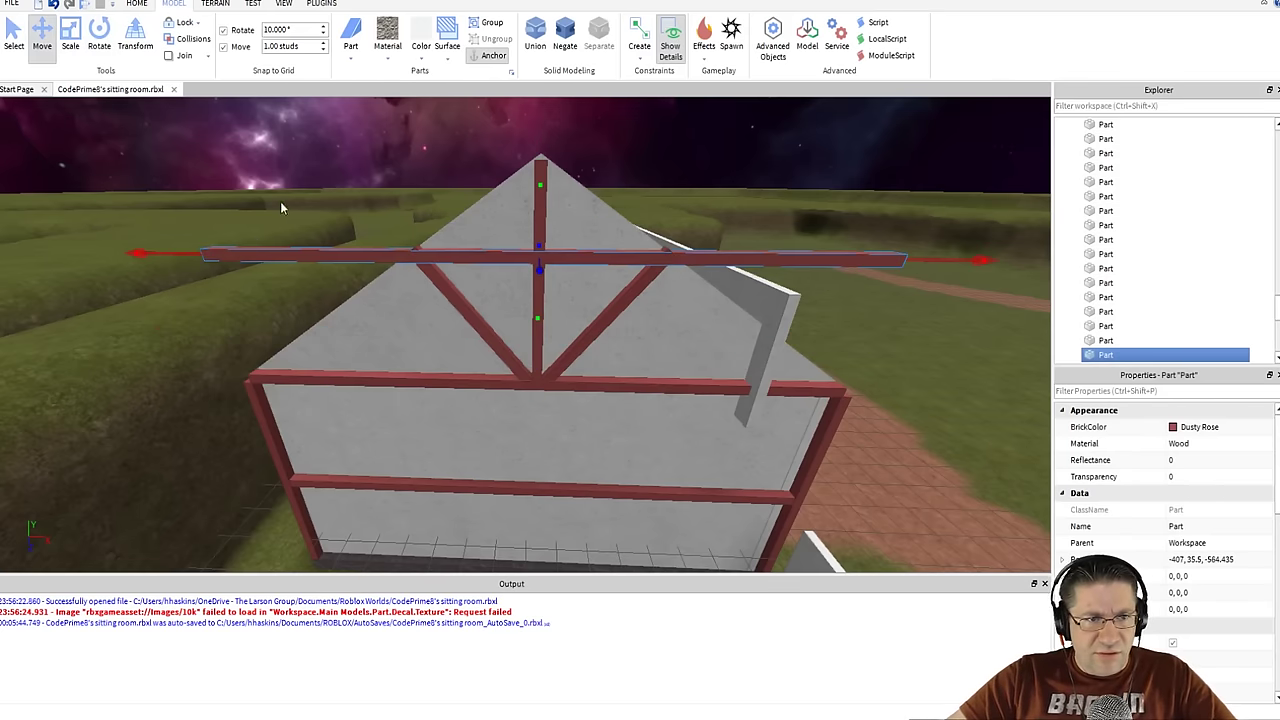
- Shorten the raised beam copy so it starts at the gable's centre post, and rotate it to -30° along the roof slope
{"action": "left_click", "coordinate": [70, 40]}
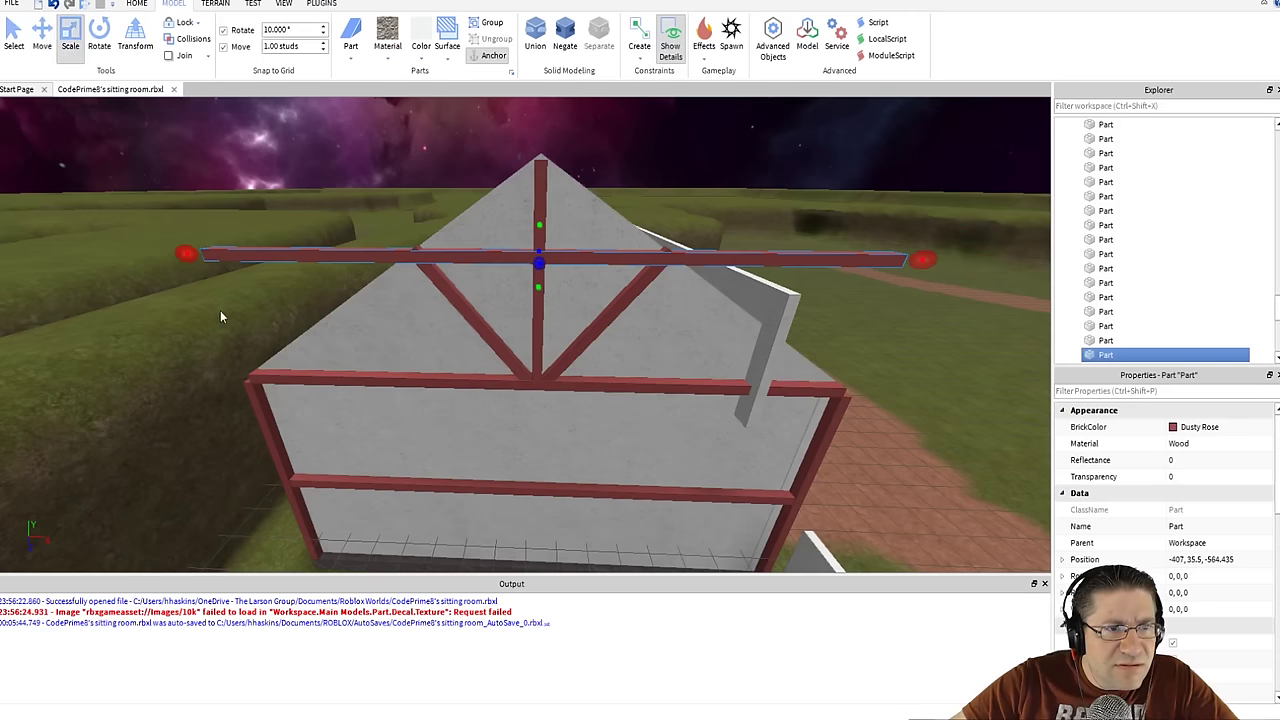
{"action": "left_click_drag", "start_coordinate": [180, 250], "coordinate": [477, 256]}
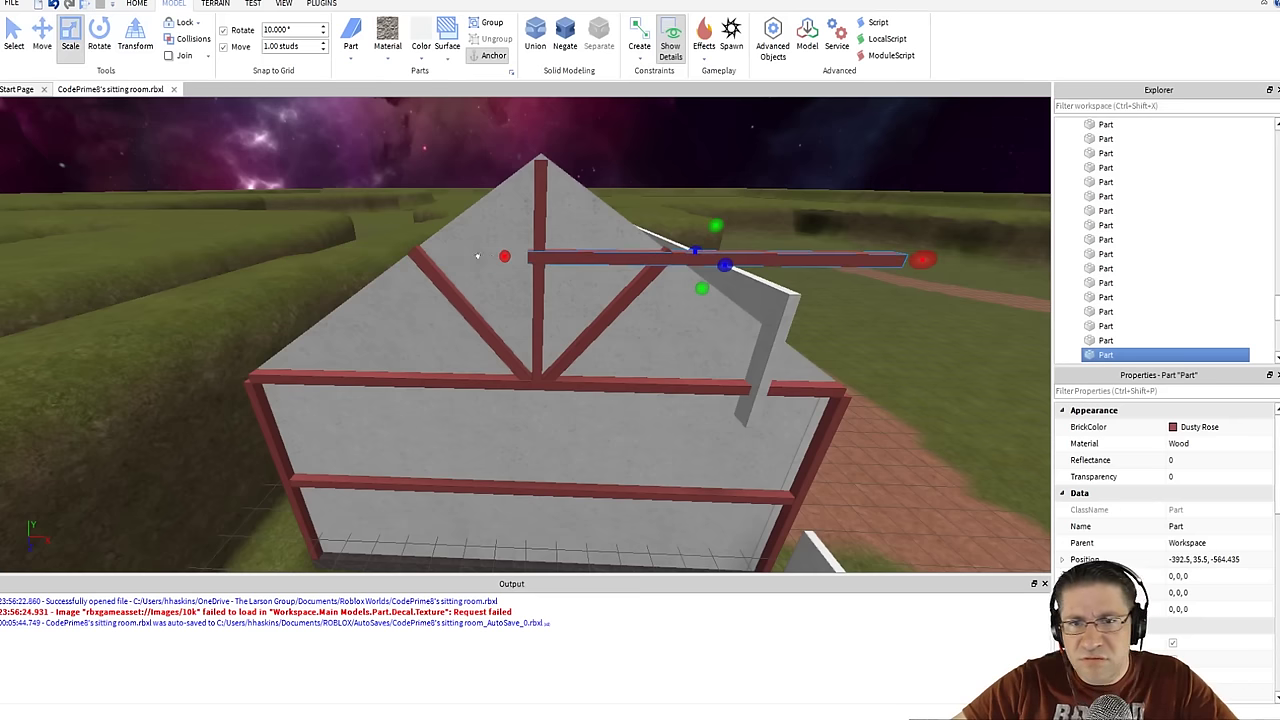
{"action": "left_click", "coordinate": [99, 40]}
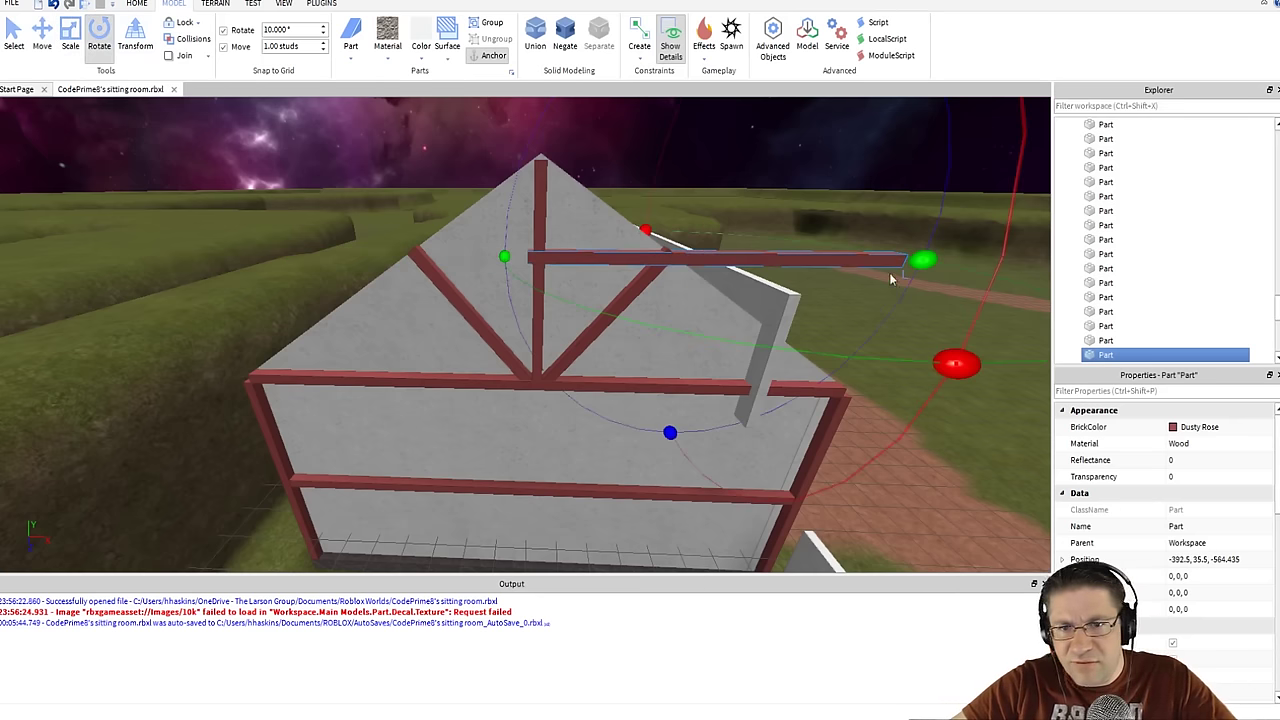
{"action": "right_click_drag", "start_coordinate": [944, 252], "coordinate": [757, 208]}
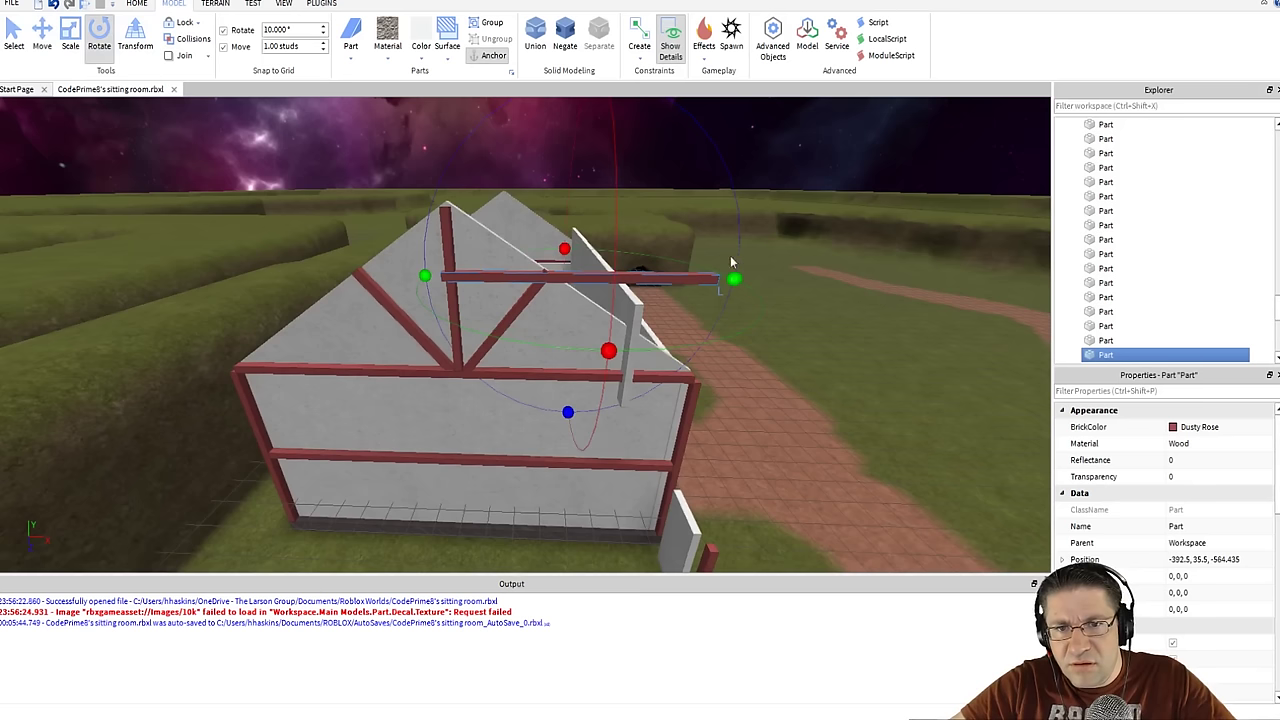
{"action": "left_click_drag", "start_coordinate": [562, 409], "coordinate": [463, 414]}
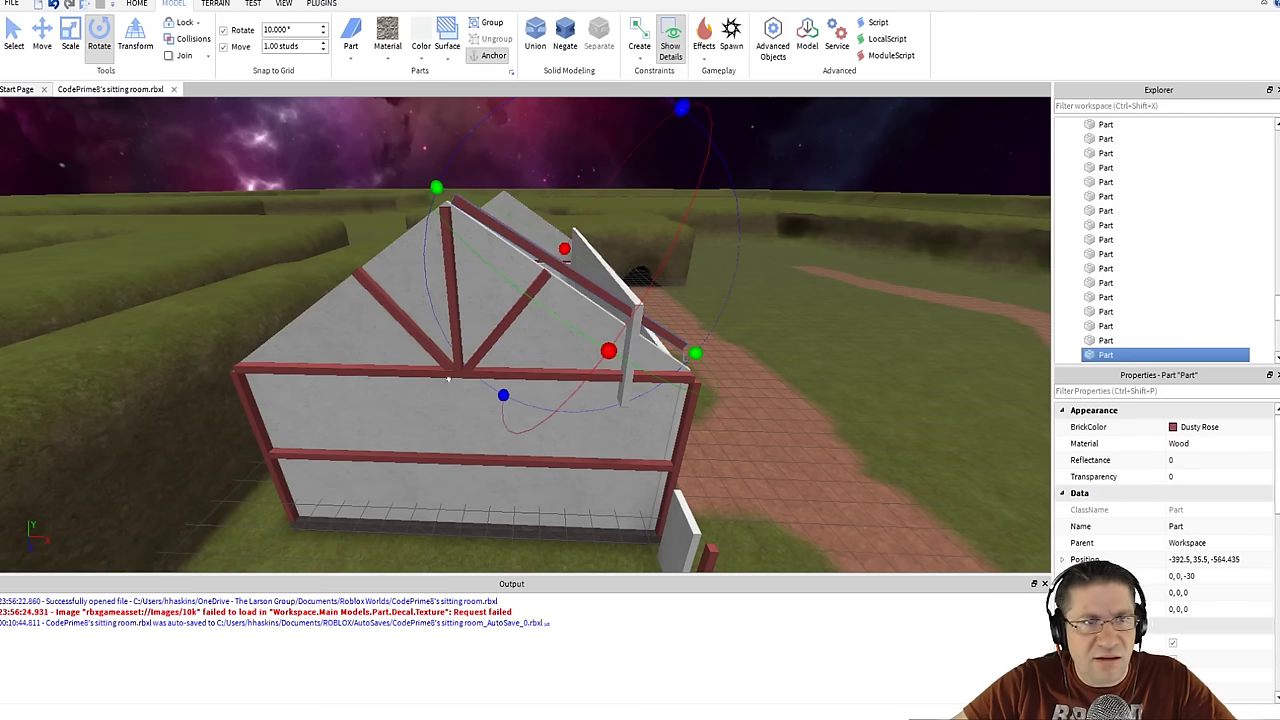
- Set the rotation snap to 5° and try to tilt the beam further towards the gable slope
{"action": "left_click", "coordinate": [300, 29]}
{"action": "type", "text": "5"}
{"action": "key", "text": "Return"}
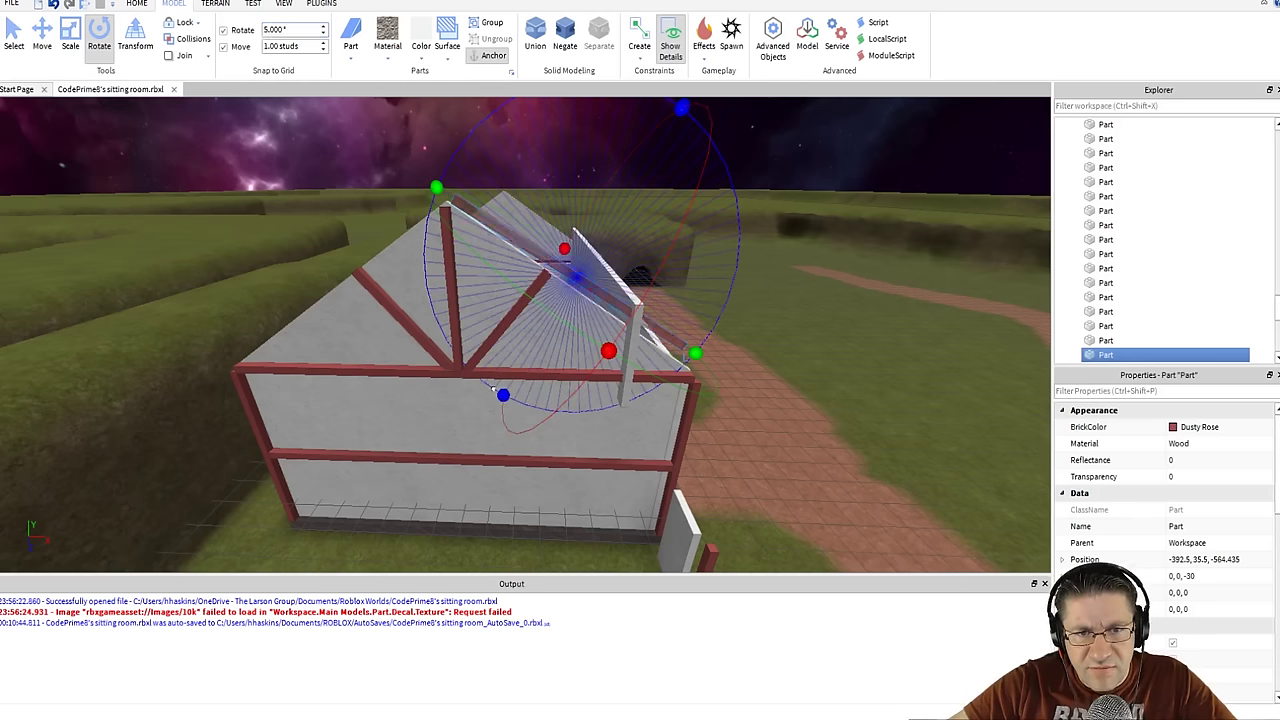
{"action": "mouse_move", "coordinate": [503, 395]}
{"action": "left_mouse_down"}
{"action": "mouse_move", "coordinate": [474, 390]}
{"action": "mouse_move", "coordinate": [486, 415]}
{"action": "mouse_move", "coordinate": [498, 400]}
{"action": "left_mouse_up"}
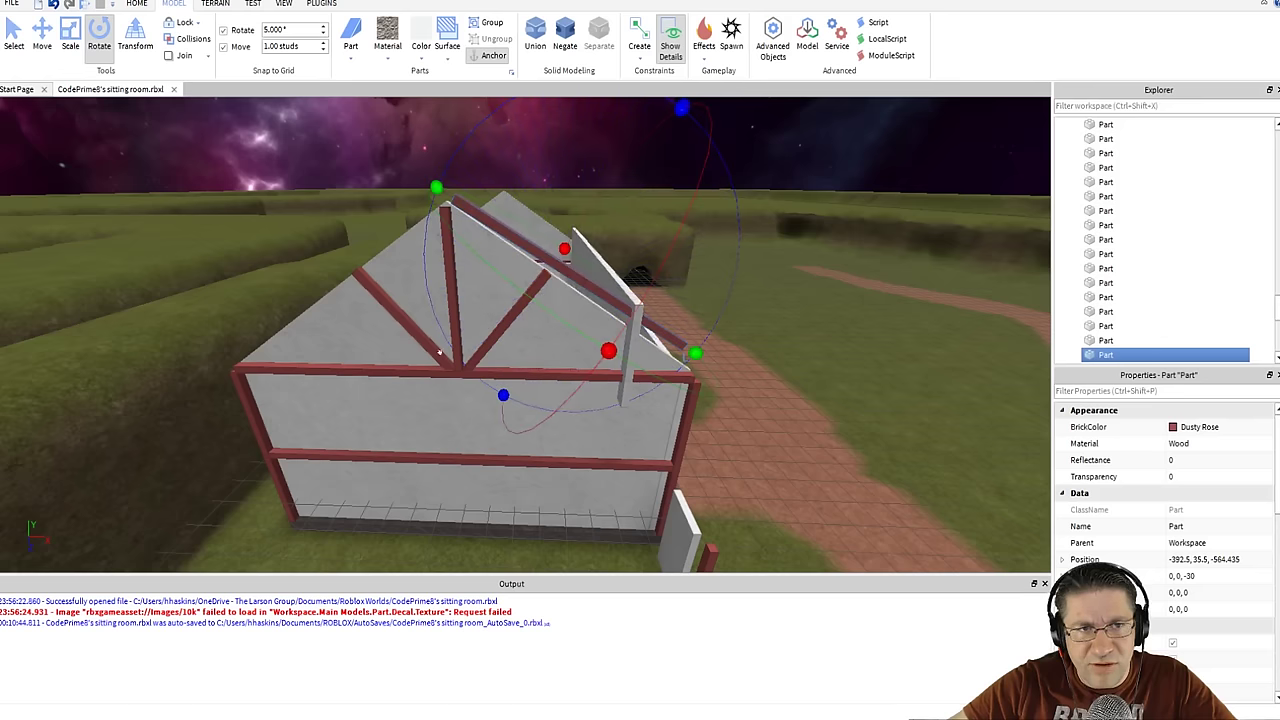
- Set the rotation snap to 2.5° and tilt the beam to -32.5° to follow the gable slope
{"action": "double_click", "coordinate": [284, 30]}
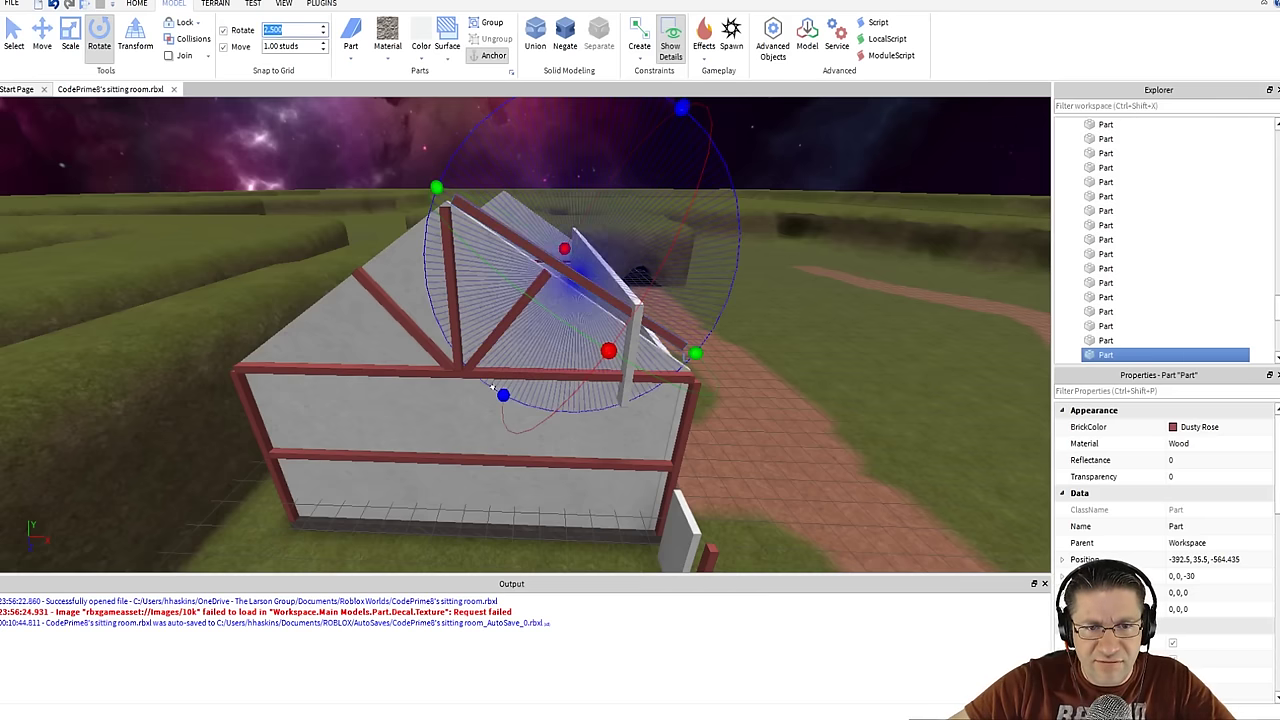
{"action": "left_click_drag", "start_coordinate": [503, 395], "coordinate": [478, 386]}
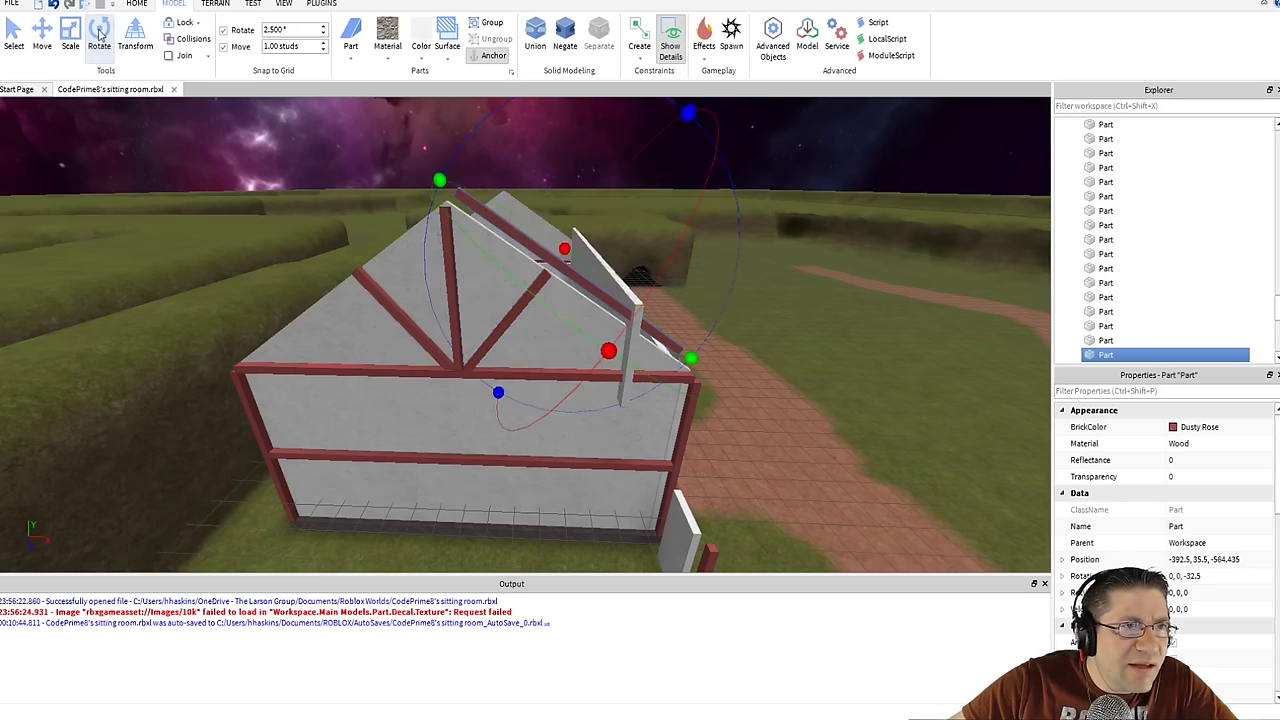
- Lower the sloped beam onto the gable's edge at a height of 34.27, with move snapping turned off for the final adjustment
{"action": "left_click", "coordinate": [45, 36]}
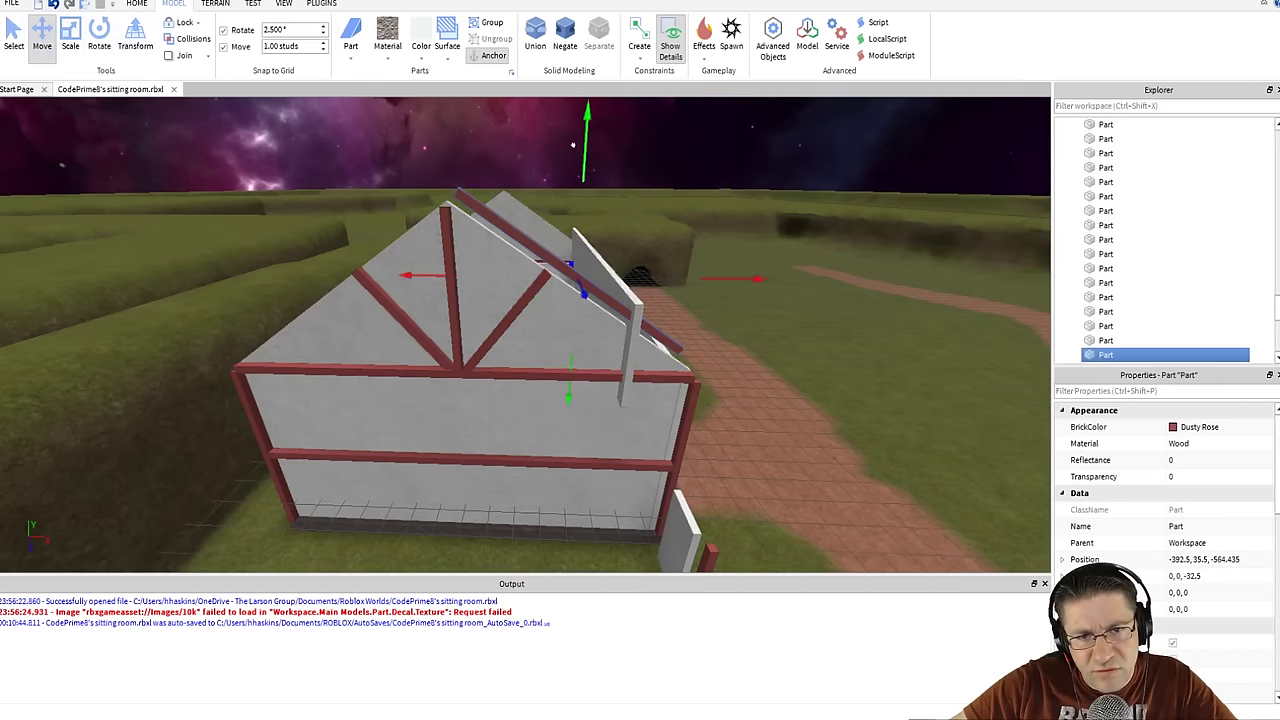
{"action": "scroll", "coordinate": [566, 219], "scroll_direction": "up", "scroll_amount": 2}
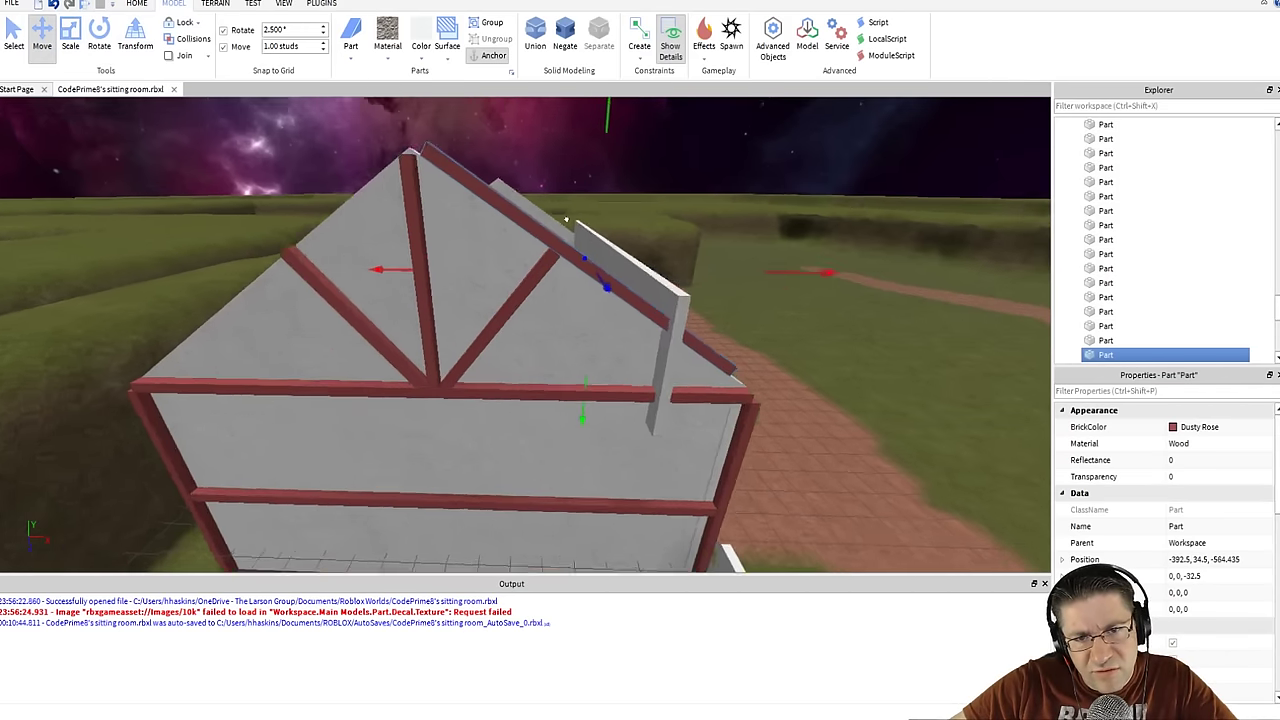
{"action": "scroll", "coordinate": [566, 219], "scroll_direction": "up", "scroll_amount": 6}
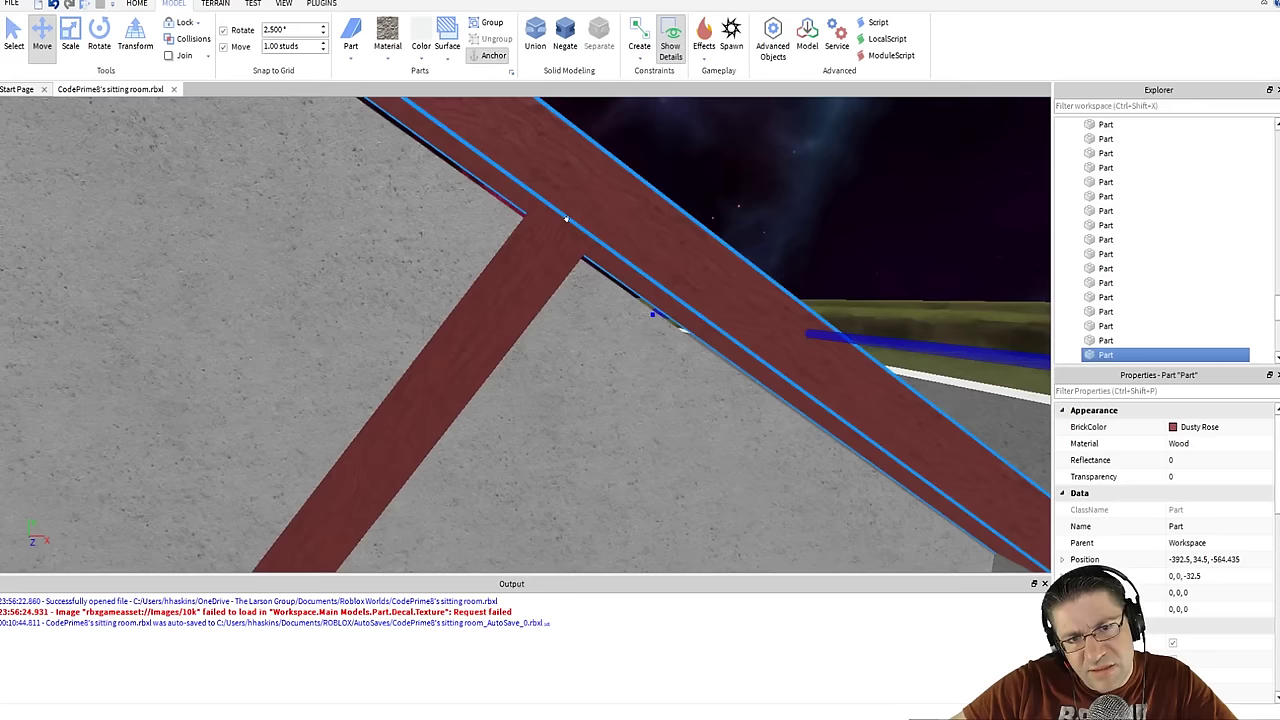
{"action": "scroll", "coordinate": [566, 219], "scroll_direction": "down", "scroll_amount": 8}
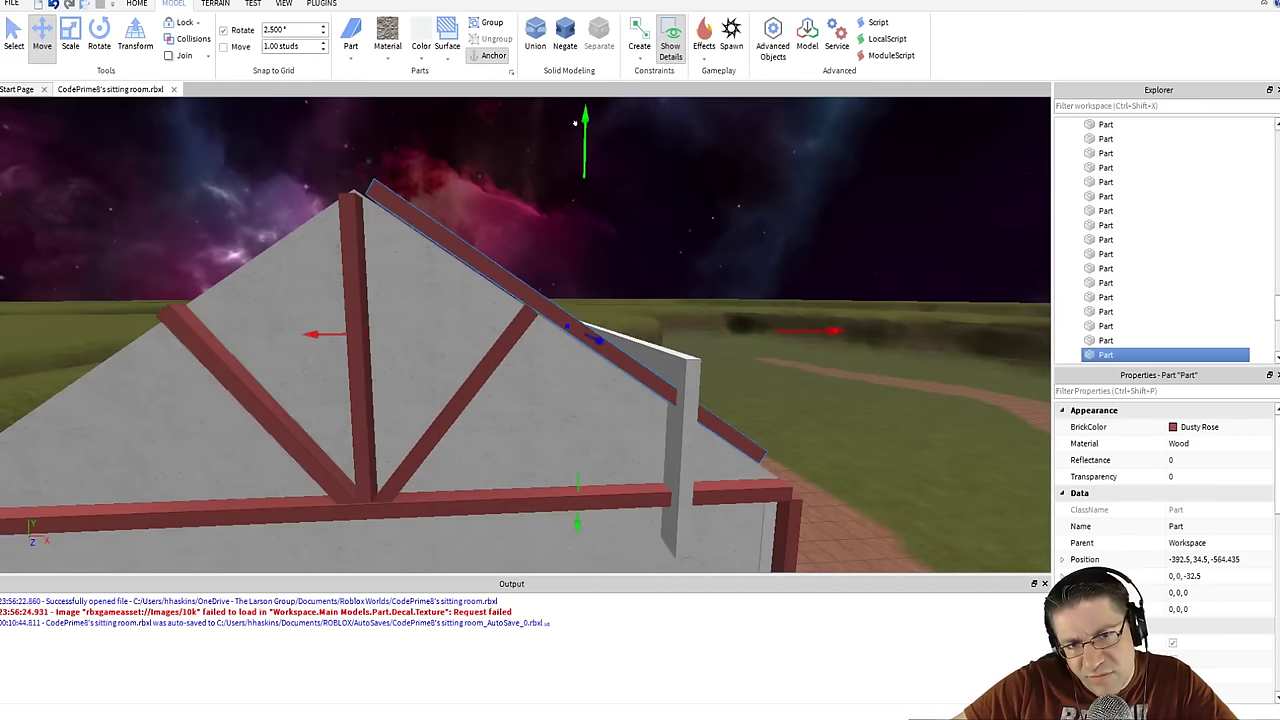
{"action": "left_click", "coordinate": [615, 186]}
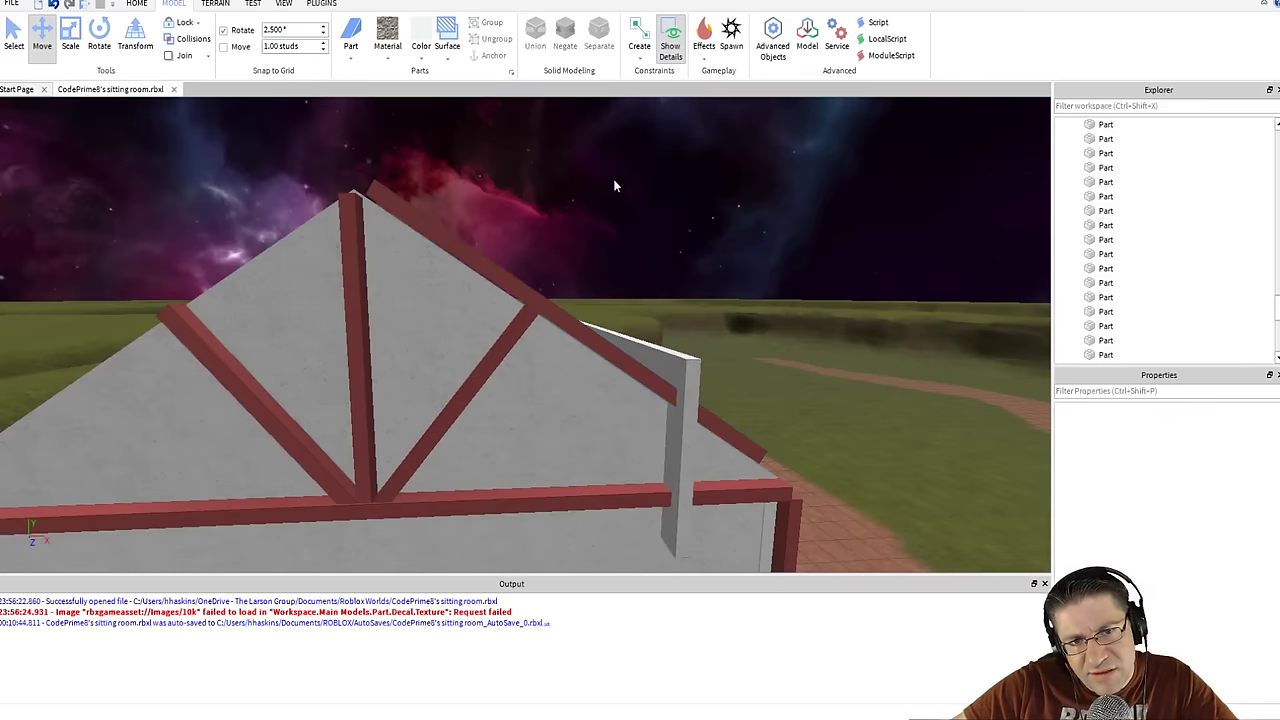
{"action": "left_click", "coordinate": [525, 294]}
{"action": "scroll", "coordinate": [556, 268], "scroll_direction": "up", "scroll_amount": 2}
{"action": "left_click_drag", "start_coordinate": [590, 106], "coordinate": [601, 132]}
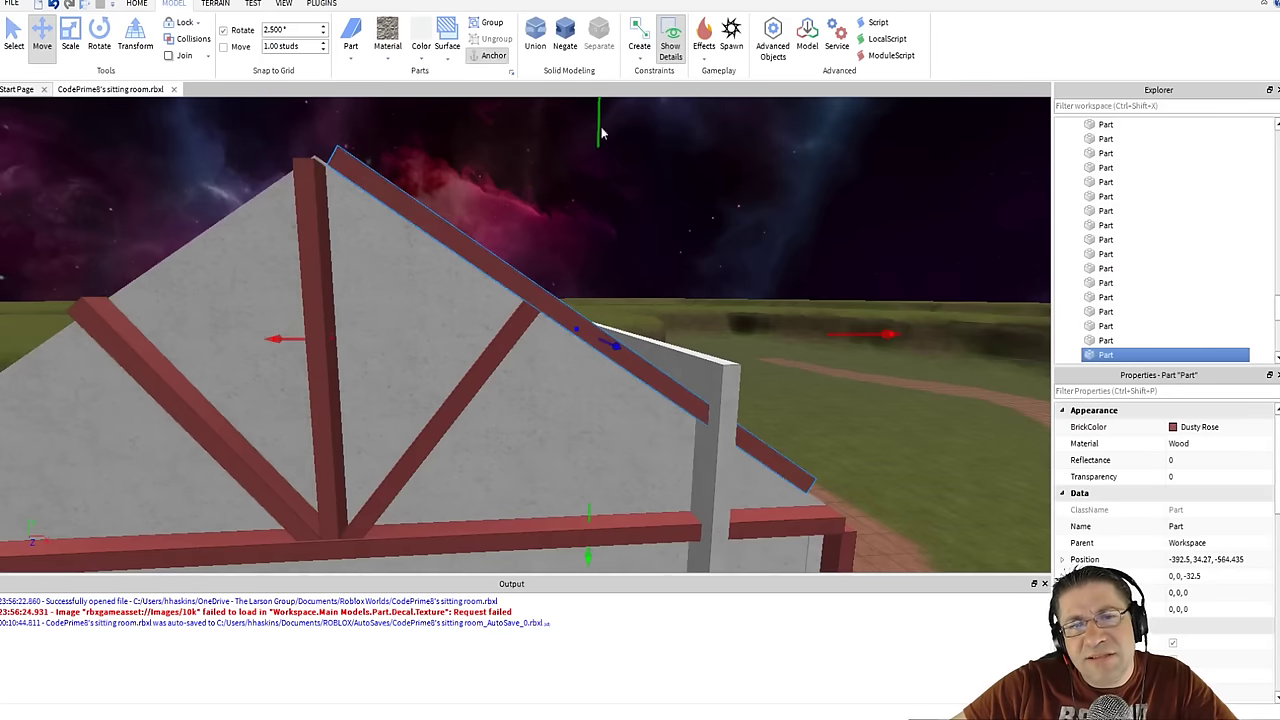
- Lengthen the sloped beam past the eave at its lower end and up to the ridge above the centre post
{"action": "scroll", "coordinate": [615, 203], "scroll_direction": "down", "scroll_amount": 2}
{"action": "scroll", "coordinate": [620, 310], "scroll_direction": "up", "scroll_amount": 1}
{"action": "key", "text": "d"}
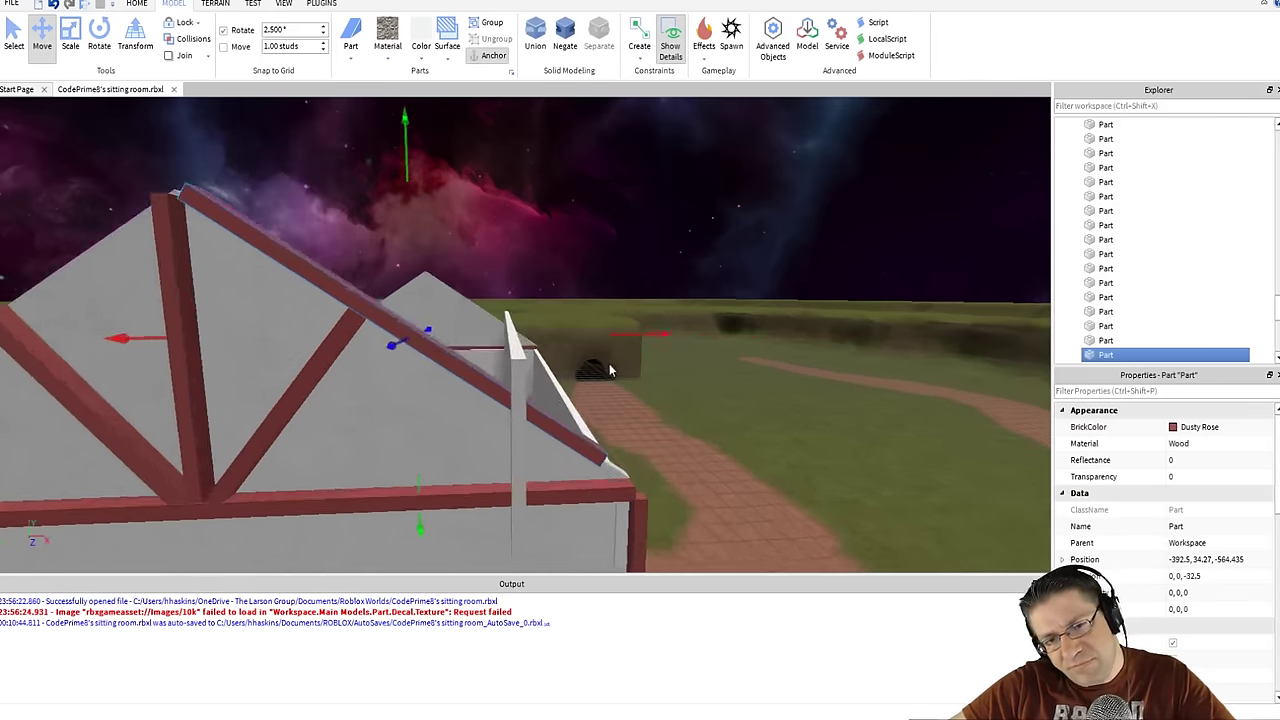
{"action": "right_click_drag", "start_coordinate": [474, 349], "coordinate": [455, 350]}
{"action": "left_click", "coordinate": [70, 45]}
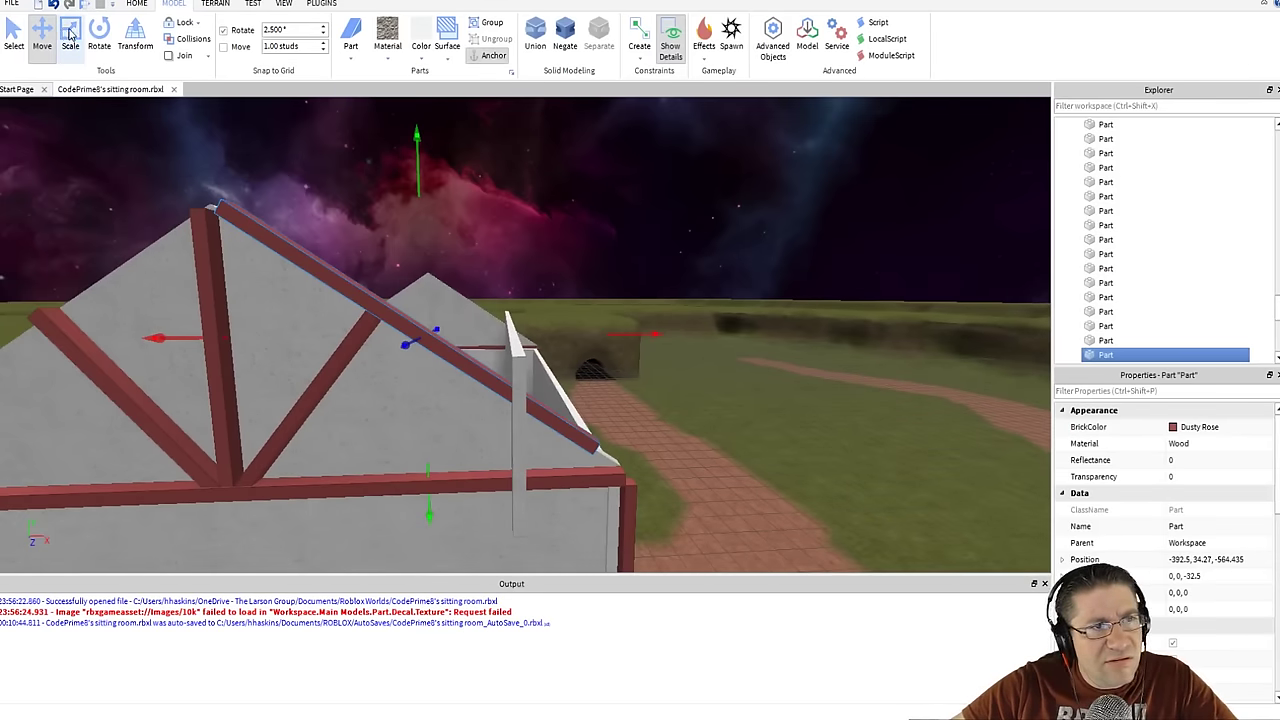
{"action": "left_click_drag", "start_coordinate": [608, 450], "coordinate": [688, 528]}
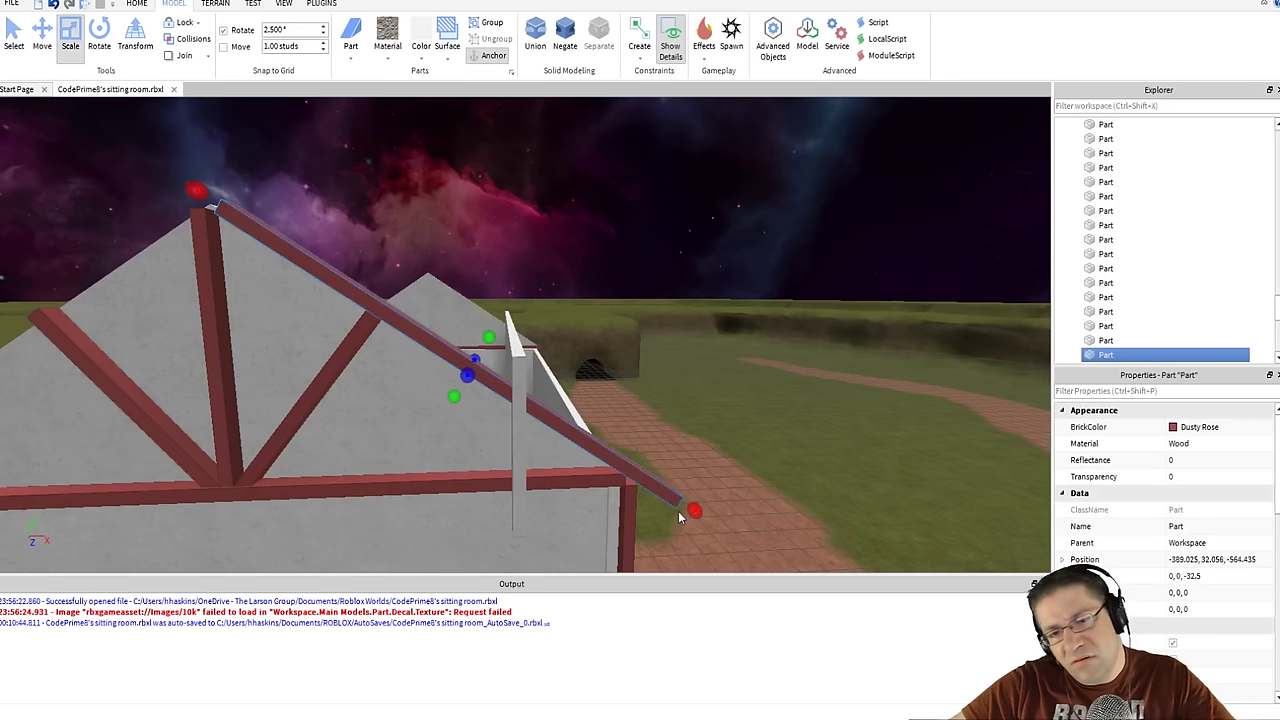
{"action": "right_click_drag", "start_coordinate": [668, 495], "coordinate": [667, 493]}
{"action": "key", "text": "a"}
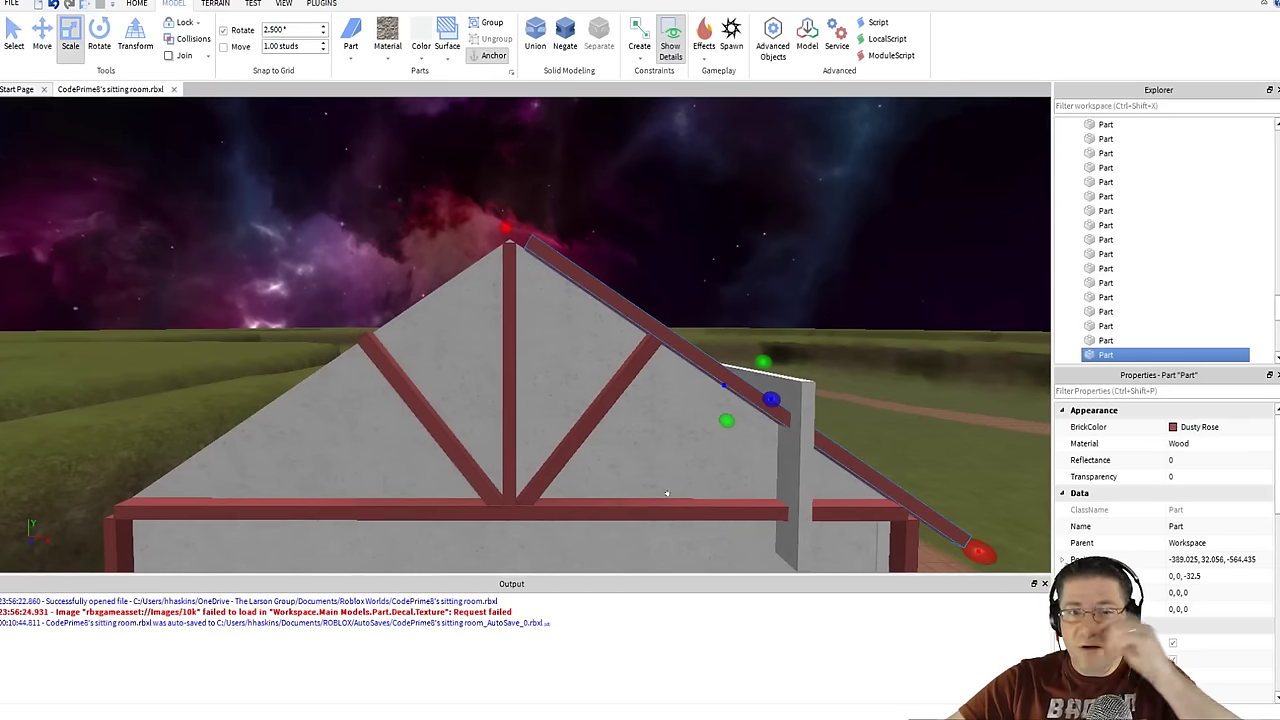
{"action": "left_click_drag", "start_coordinate": [493, 211], "coordinate": [481, 206]}
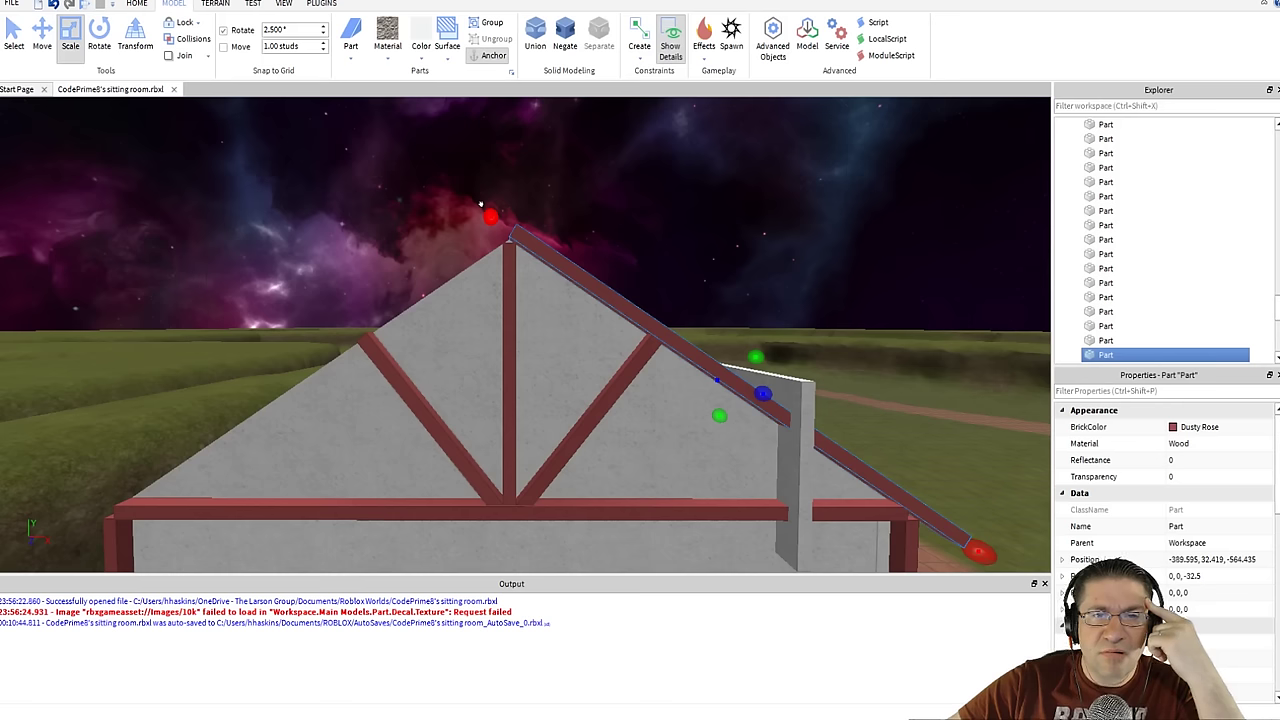
{"action": "left_click_drag", "start_coordinate": [481, 206], "coordinate": [476, 203]}
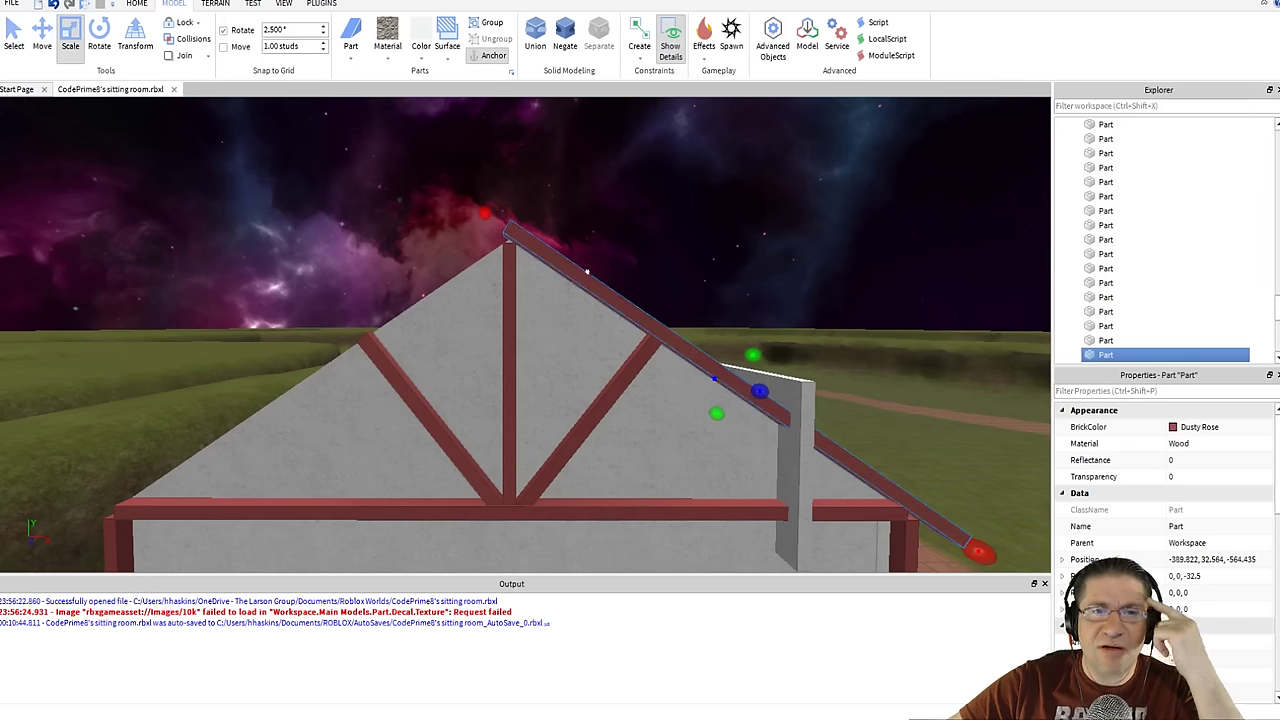
- Lengthen the gable's centre post upward to meet the sloped beam at the ridge, bringing the post's centre height to 33.325
{"action": "left_click", "coordinate": [501, 262]}
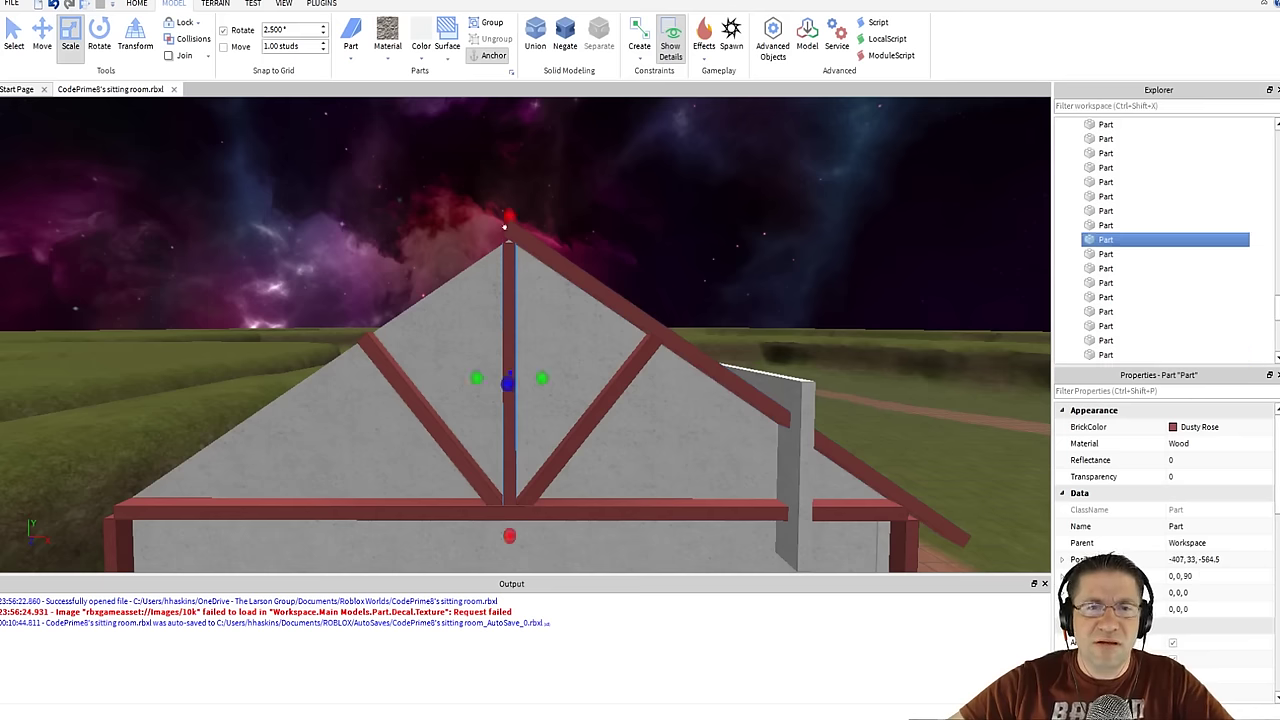
{"action": "left_click_drag", "start_coordinate": [503, 197], "coordinate": [503, 198]}
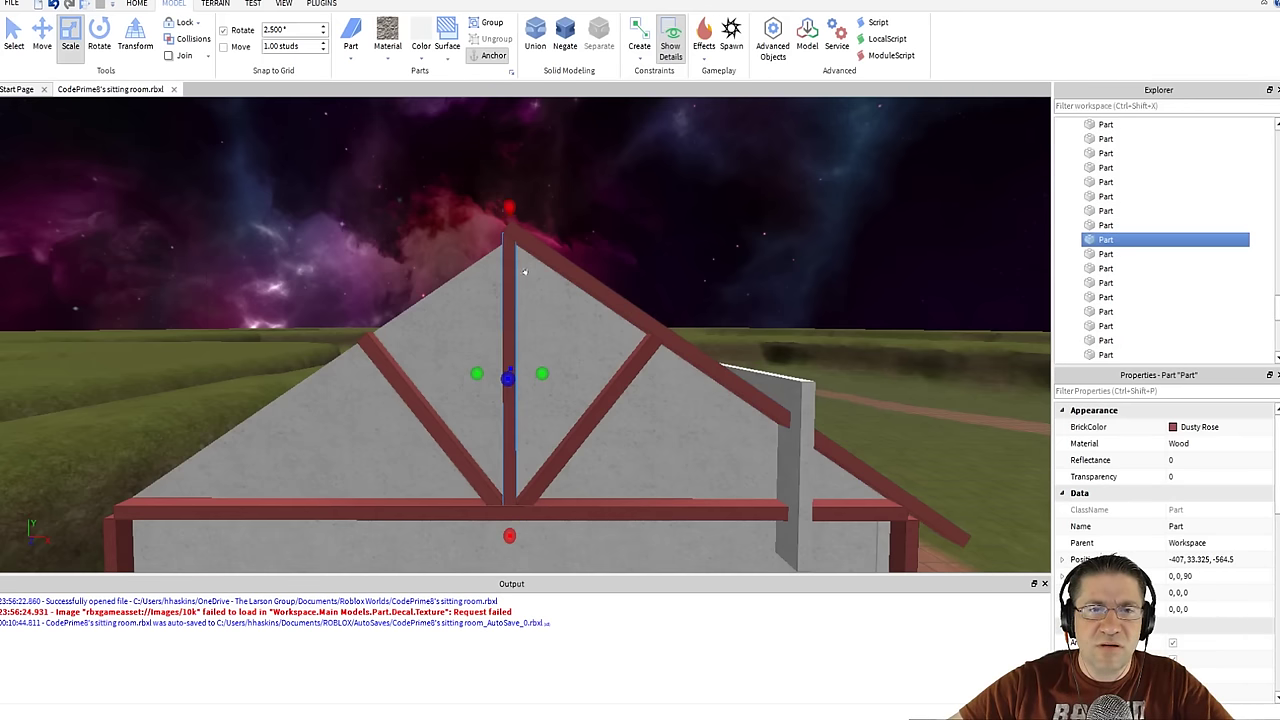
- Duplicate the sloped beam on the gable's edge
{"action": "key", "text": "w"}
{"action": "right_click_drag", "start_coordinate": [625, 357], "coordinate": [592, 323]}
{"action": "key", "text": "a"}
{"action": "left_click", "coordinate": [628, 360]}
{"action": "key", "text": "d"}
{"action": "key", "text": "s"}
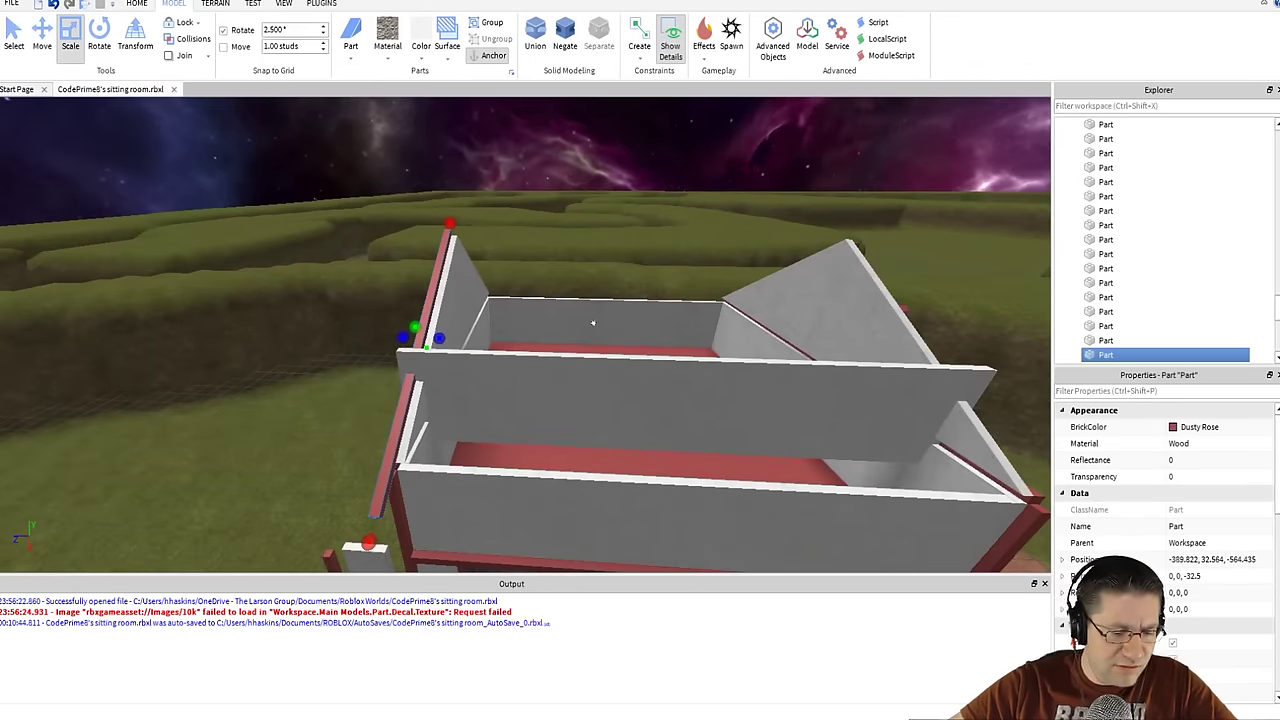
- Try to slide the copied sloped beam across the house towards the opposite gable
{"action": "key", "text": "ctrl+2"}
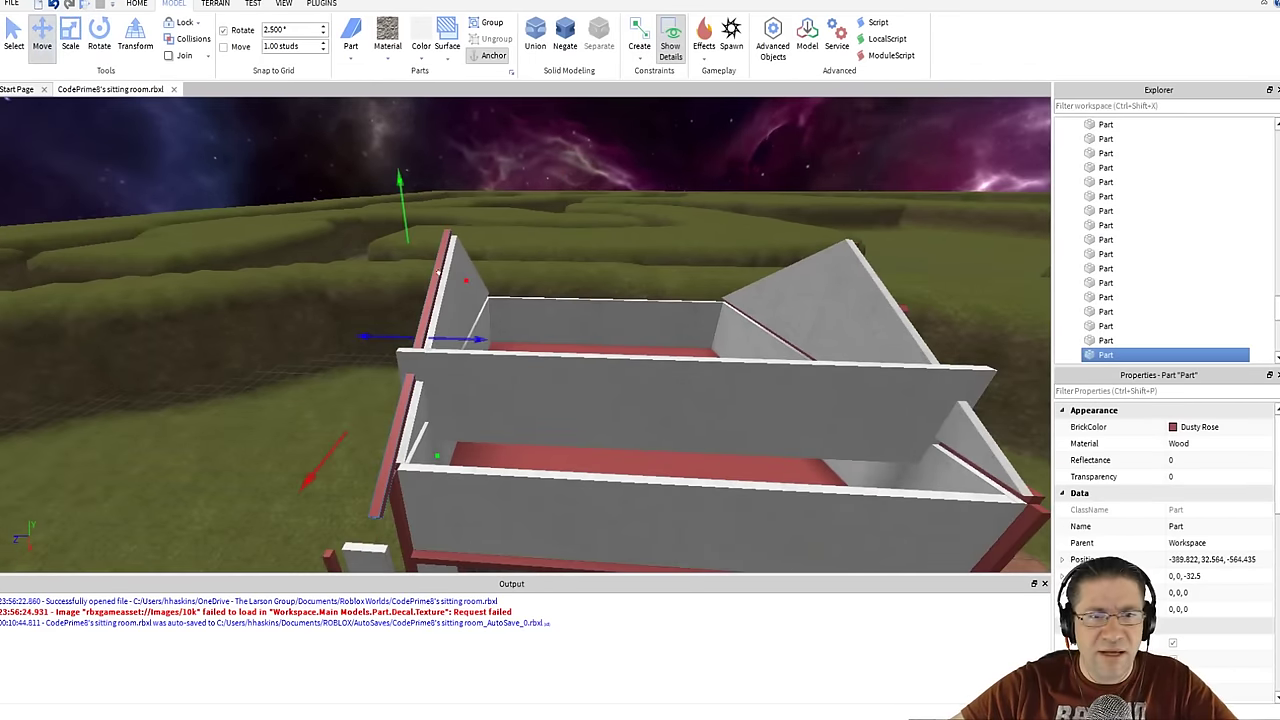
{"action": "left_click_drag", "start_coordinate": [470, 333], "coordinate": [952, 352]}
{"action": "key", "text": "d"}
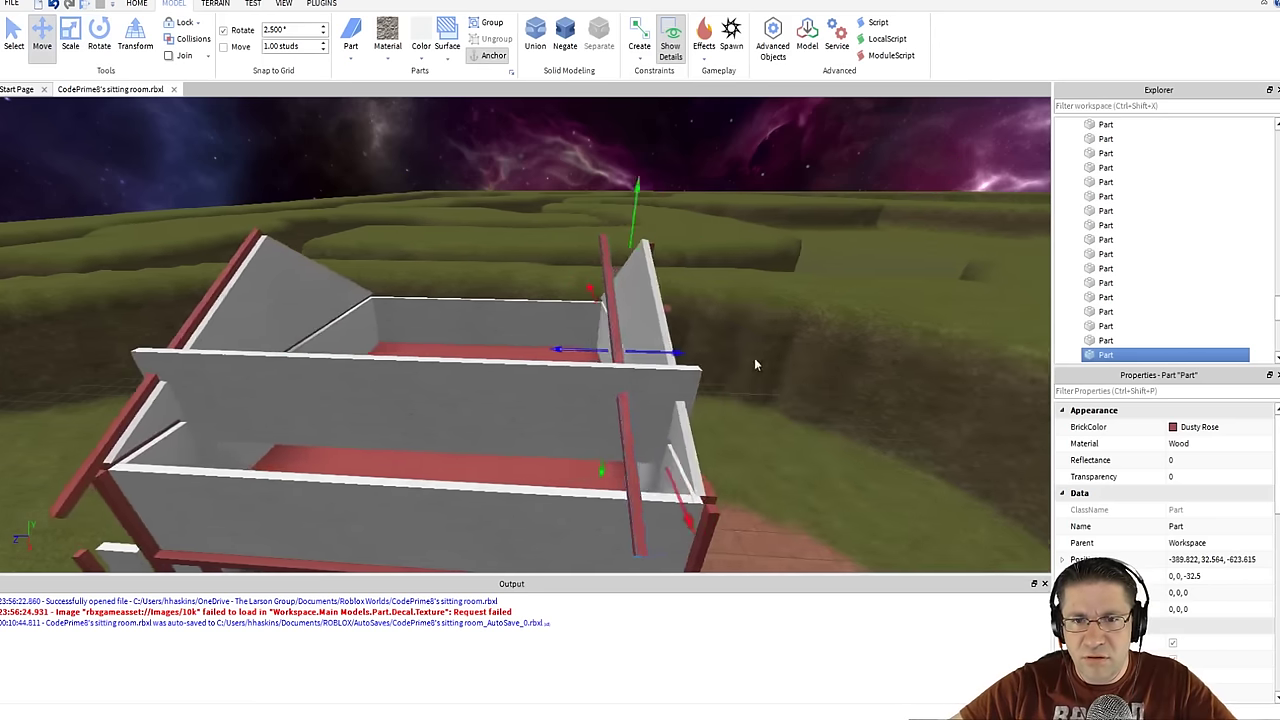
{"action": "left_click_drag", "start_coordinate": [578, 339], "coordinate": [528, 316]}
{"action": "key", "text": "ctrl+z"}
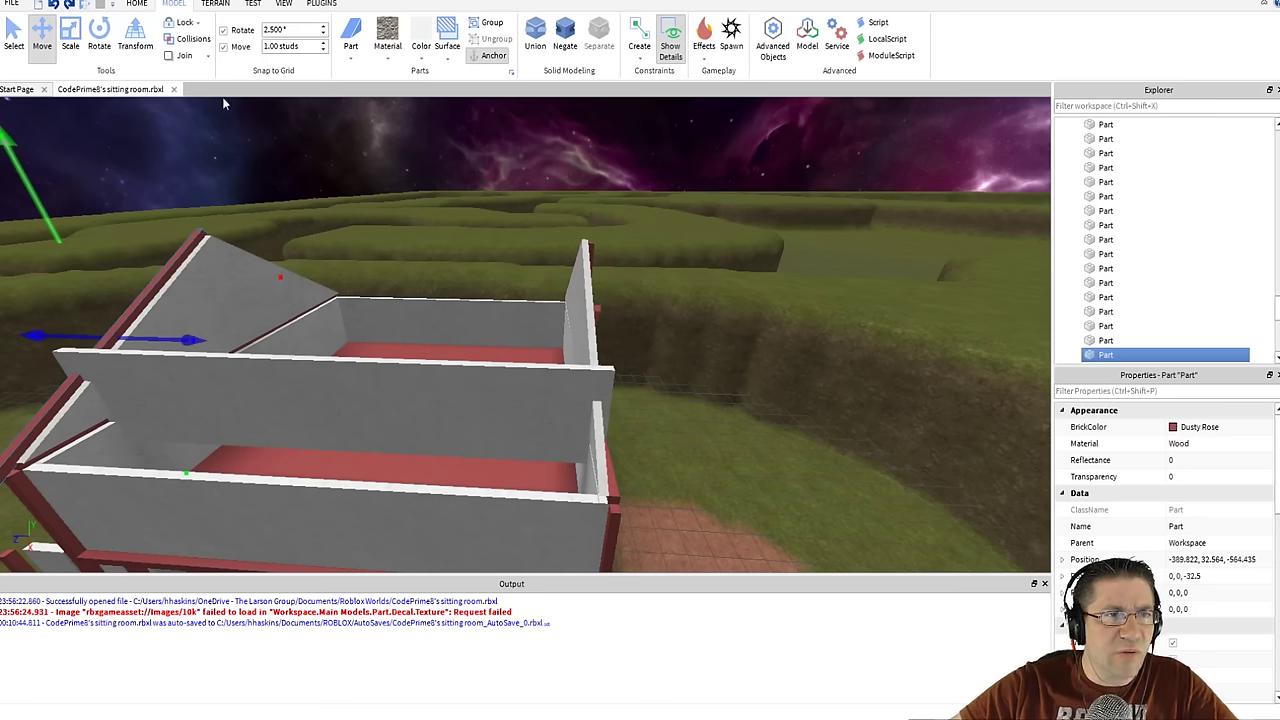
- Move the copied sloped beam along the Z axis to -631.435, against the outer face of the opposite gable
{"action": "left_click_drag", "start_coordinate": [147, 331], "coordinate": [669, 334]}
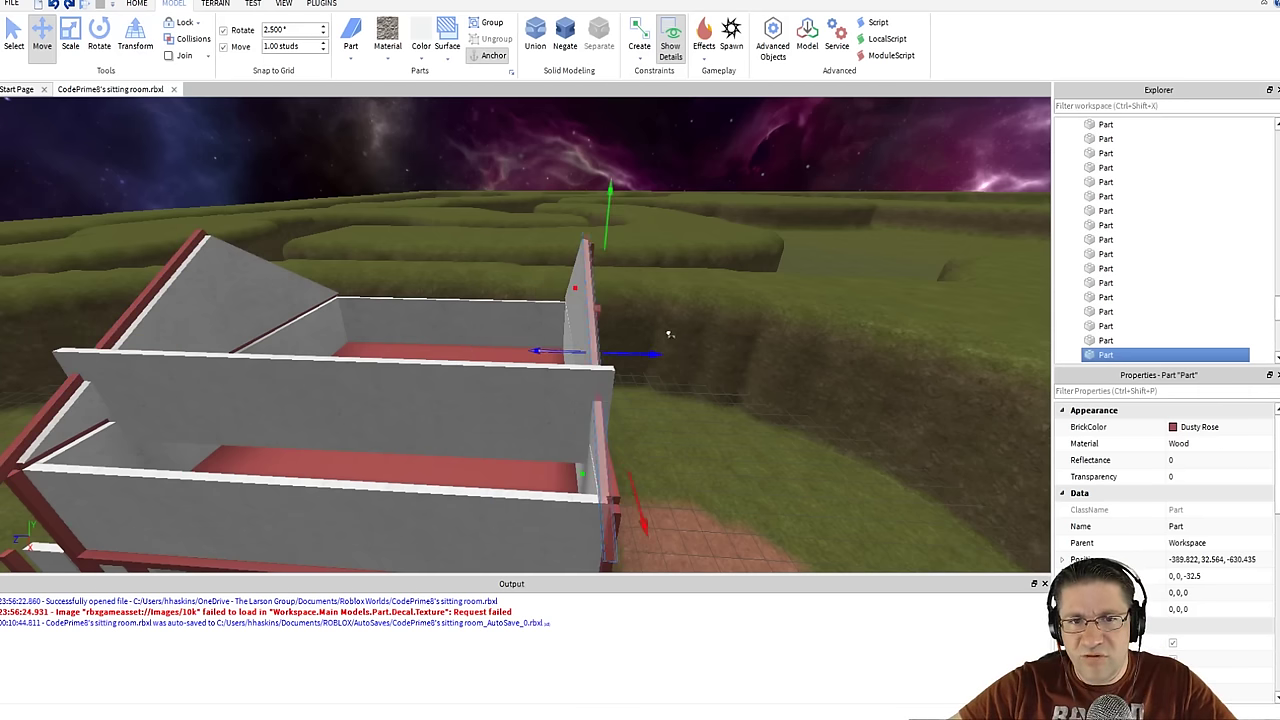
{"action": "right_click_drag", "start_coordinate": [689, 396], "coordinate": [689, 396]}
{"action": "key", "text": "d"}
{"action": "key", "text": "w"}
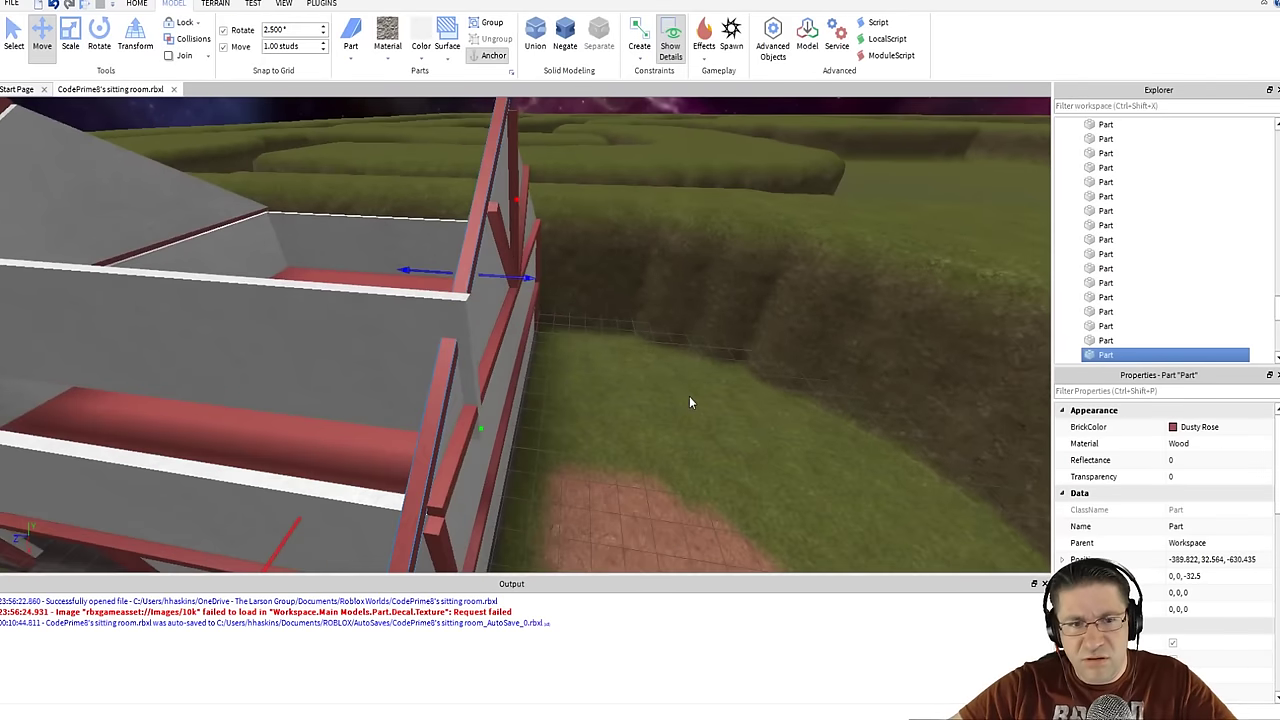
{"action": "left_click_drag", "start_coordinate": [516, 266], "coordinate": [540, 267]}
{"action": "key", "text": "d"}
{"action": "right_click_drag", "start_coordinate": [600, 285], "coordinate": [588, 266]}
{"action": "key", "text": "w"}
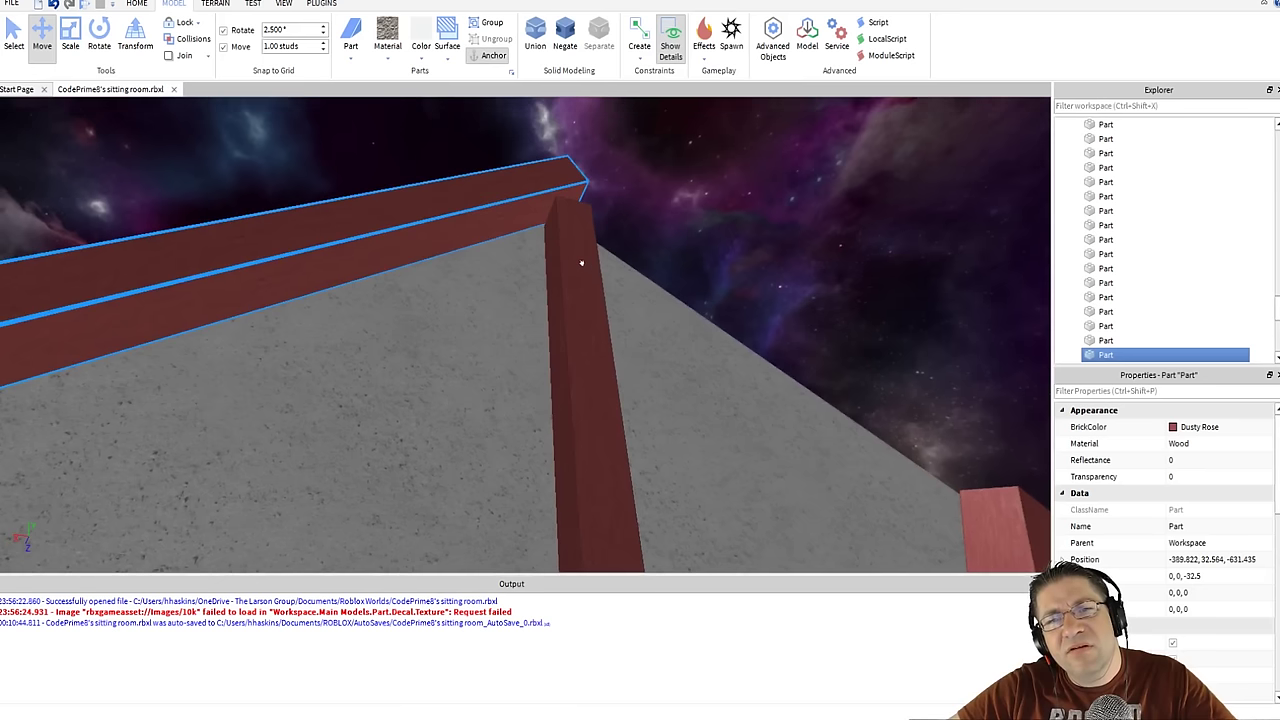
- Lengthen the opposite gable's centre post upward to meet its sloped beam, bringing the post's centre height to 33.5
{"action": "left_click", "coordinate": [581, 262]}
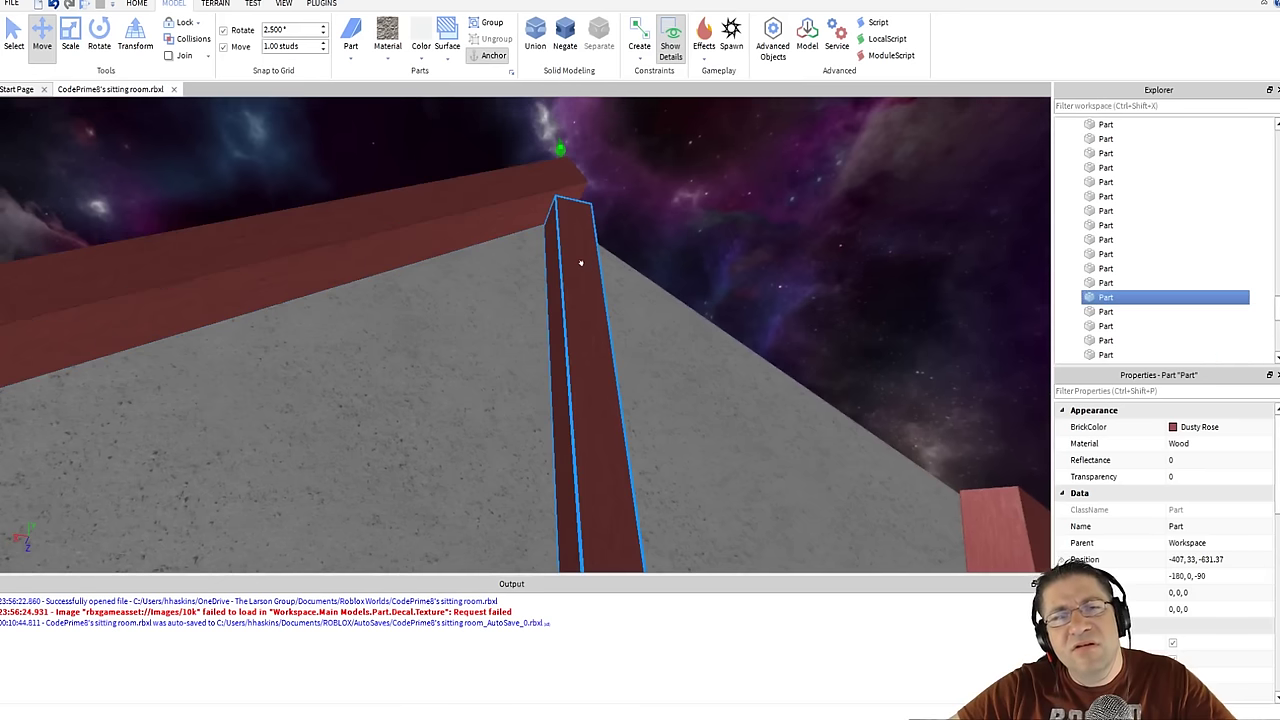
{"action": "left_click", "coordinate": [70, 38]}
{"action": "left_click_drag", "start_coordinate": [552, 159], "coordinate": [555, 137]}
{"action": "right_click_drag", "start_coordinate": [573, 165], "coordinate": [578, 251]}
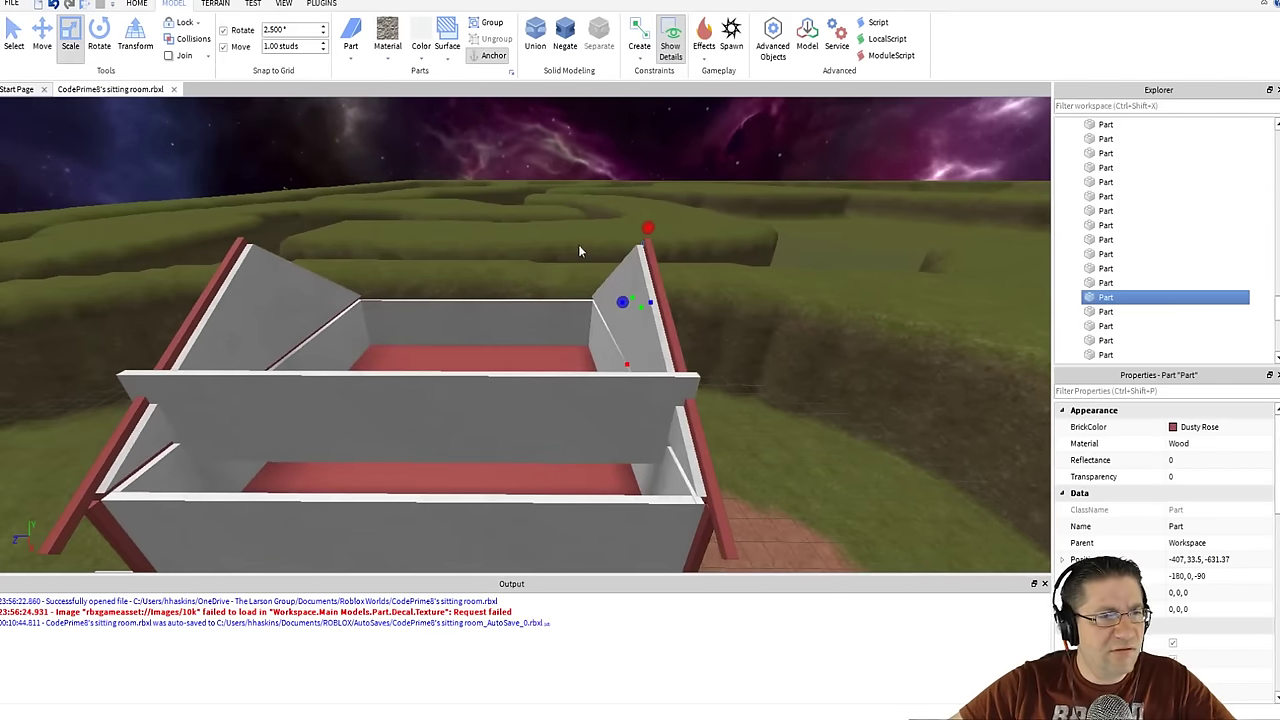
- Select the sloped beams of both gables together and prepare them for rotation with the Rotate tool
{"action": "left_click", "coordinate": [650, 272]}
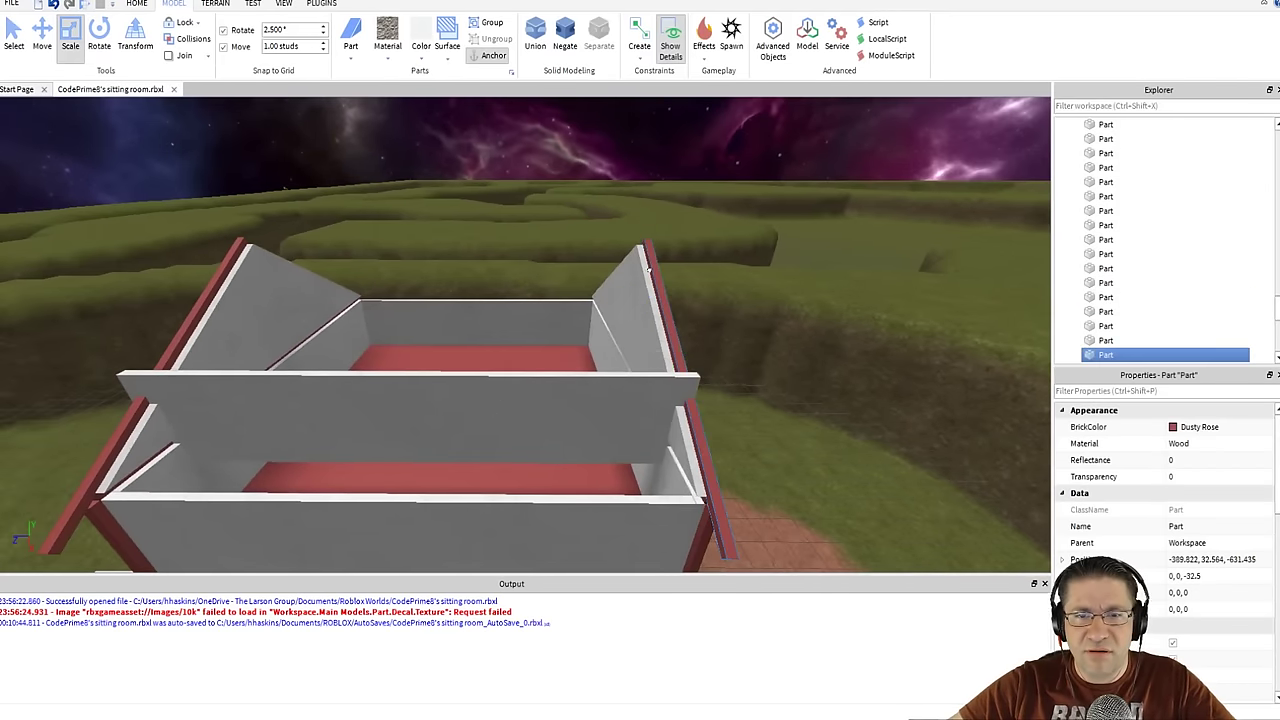
{"action": "left_click", "coordinate": [196, 275]}
{"action": "right_click_drag", "start_coordinate": [376, 235], "coordinate": [480, 234]}
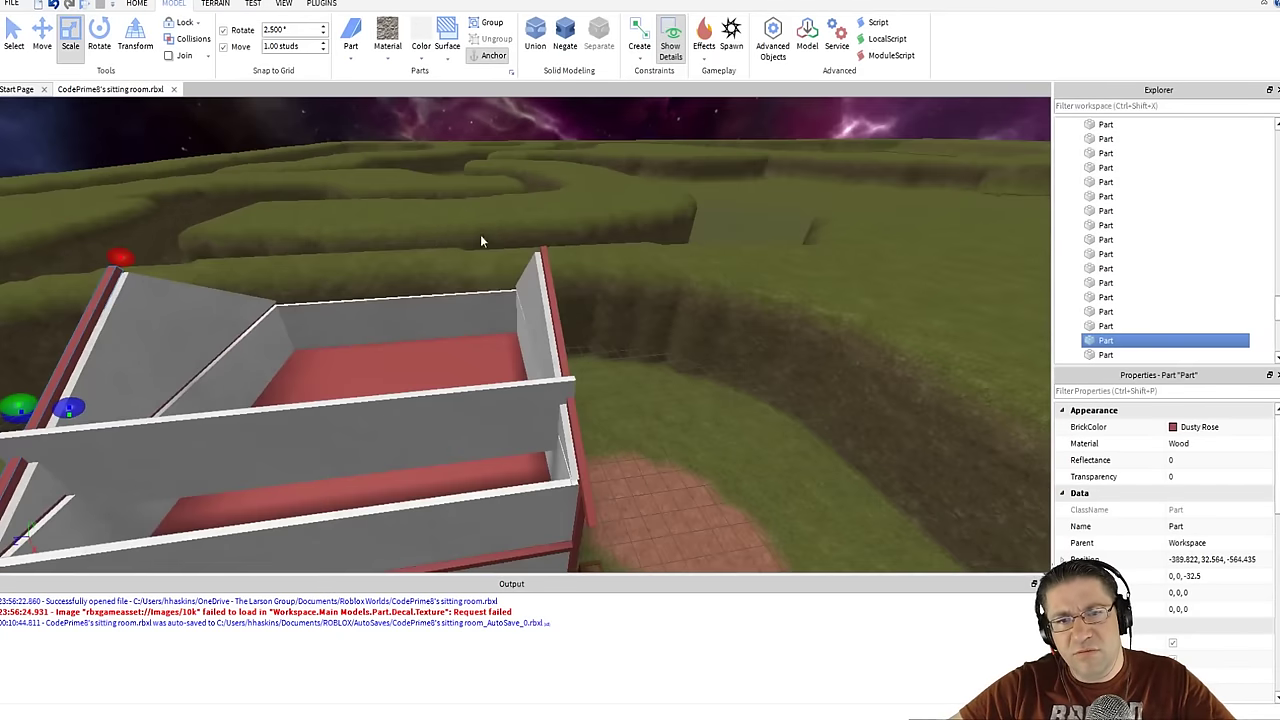
{"action": "left_click", "coordinate": [549, 300], "text": "ctrl"}
{"action": "key", "text": "a"}
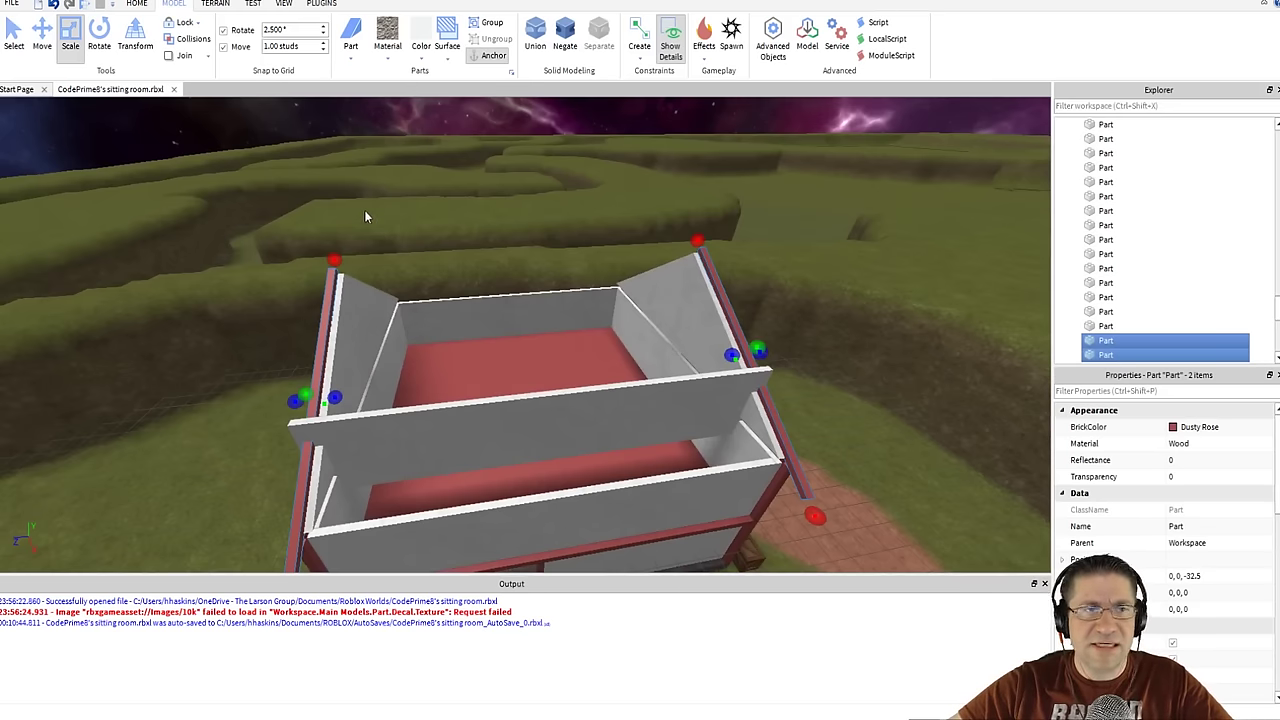
{"action": "left_click", "coordinate": [99, 40]}
{"action": "scroll", "coordinate": [480, 290], "scroll_direction": "down", "scroll_amount": 3}
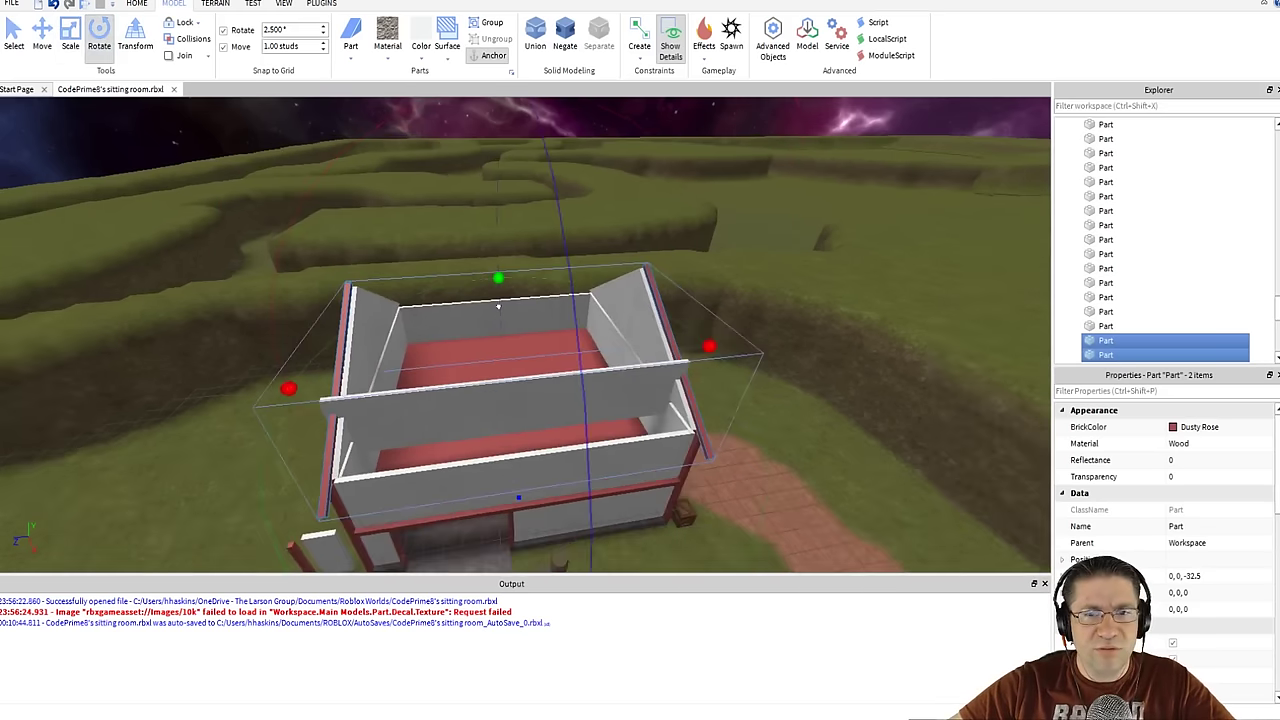
{"action": "right_click_drag", "start_coordinate": [451, 252], "coordinate": [450, 252]}
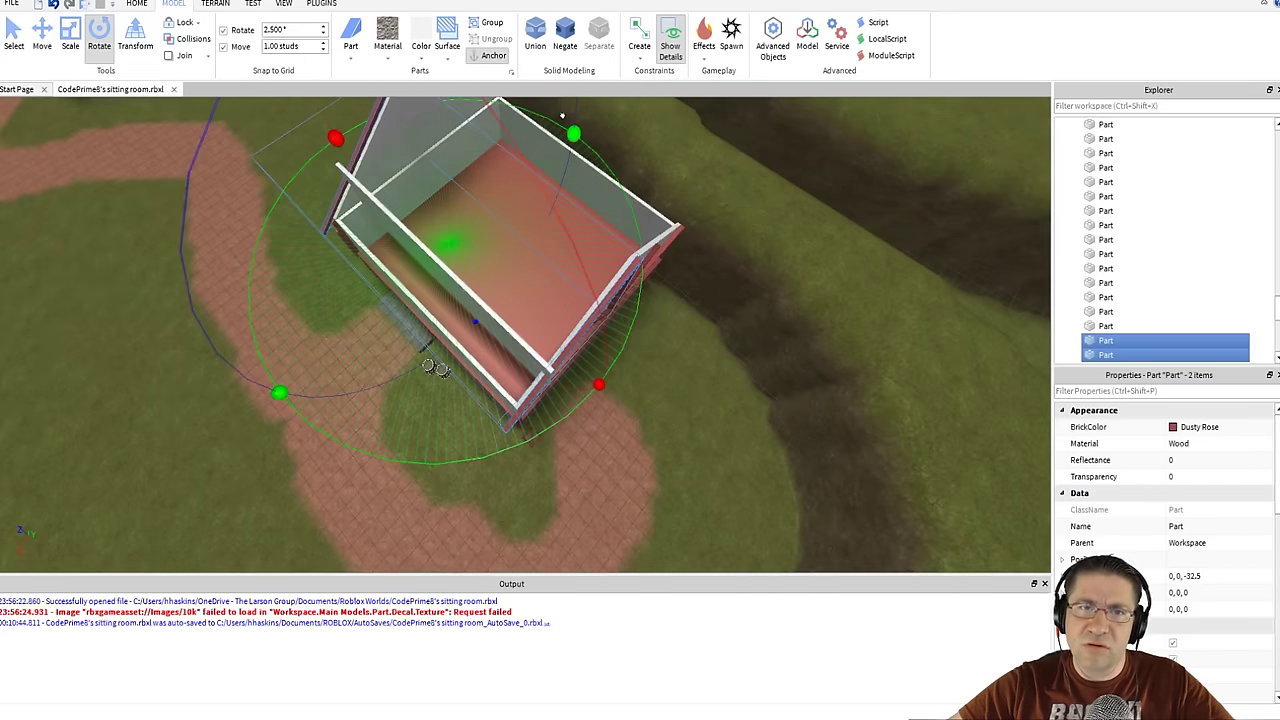
{"action": "mouse_move", "coordinate": [563, 121]}
{"action": "left_mouse_down"}
{"action": "mouse_move", "coordinate": [611, 168]}
{"action": "mouse_move", "coordinate": [600, 383]}
{"action": "mouse_move", "coordinate": [486, 451]}
{"action": "mouse_move", "coordinate": [314, 464]}
{"action": "mouse_move", "coordinate": [193, 451]}
{"action": "mouse_move", "coordinate": [221, 443]}
{"action": "left_mouse_up"}
{"action": "key", "text": "ctrl+z"}
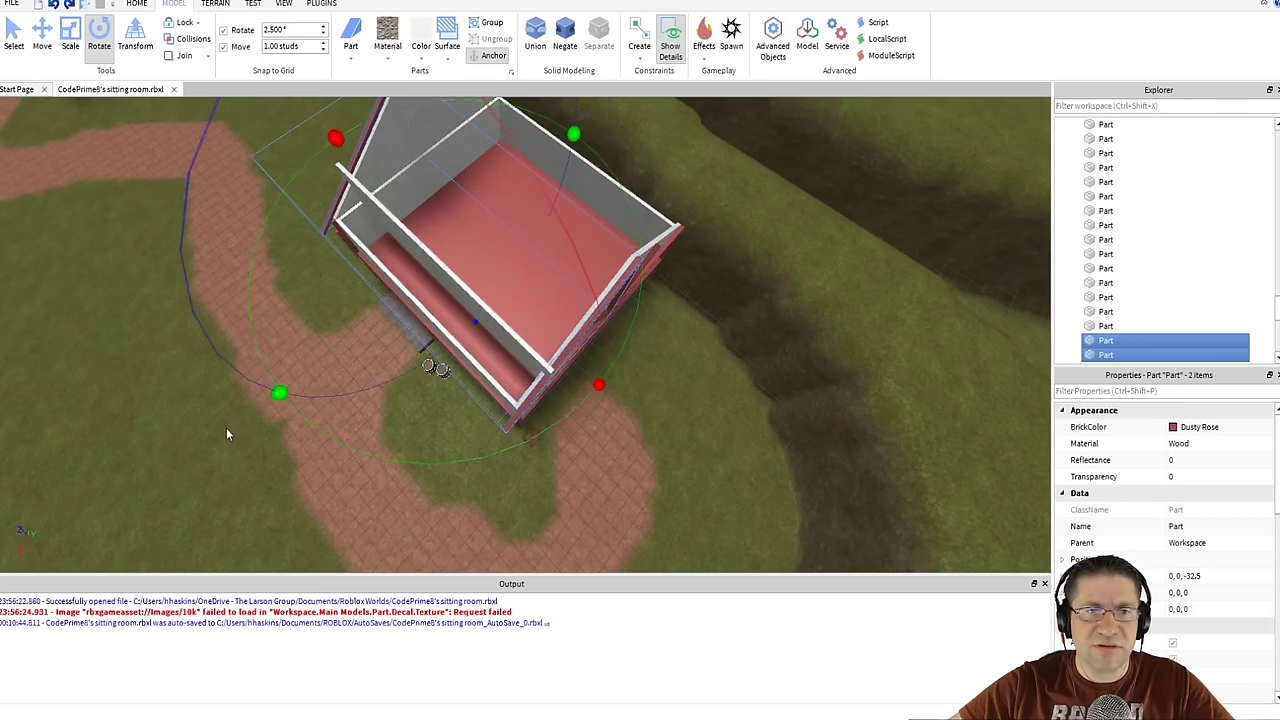
- Set the rotation snap to 10°, turn the two selected roof beams 180° about the vertical axis, and move them onto the opposite roof slope
{"action": "left_click_drag", "start_coordinate": [299, 31], "coordinate": [237, 32]}
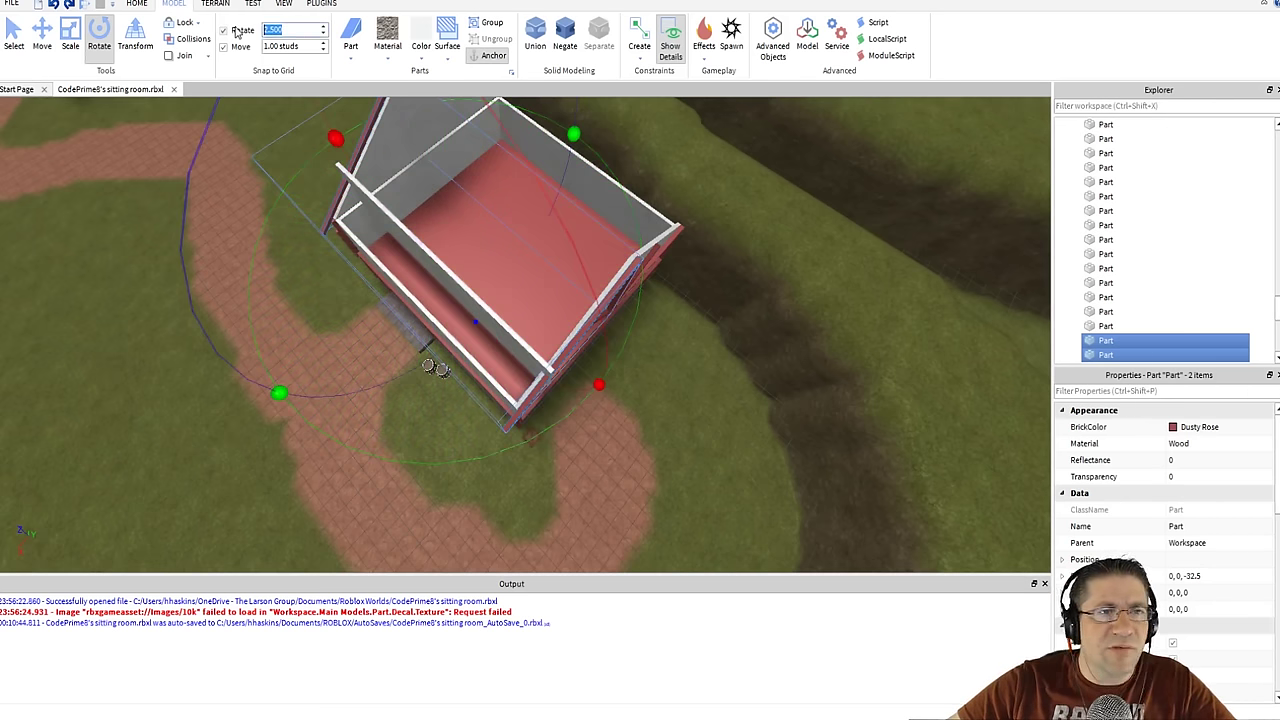
{"action": "type", "text": "10"}
{"action": "key", "text": "Return"}
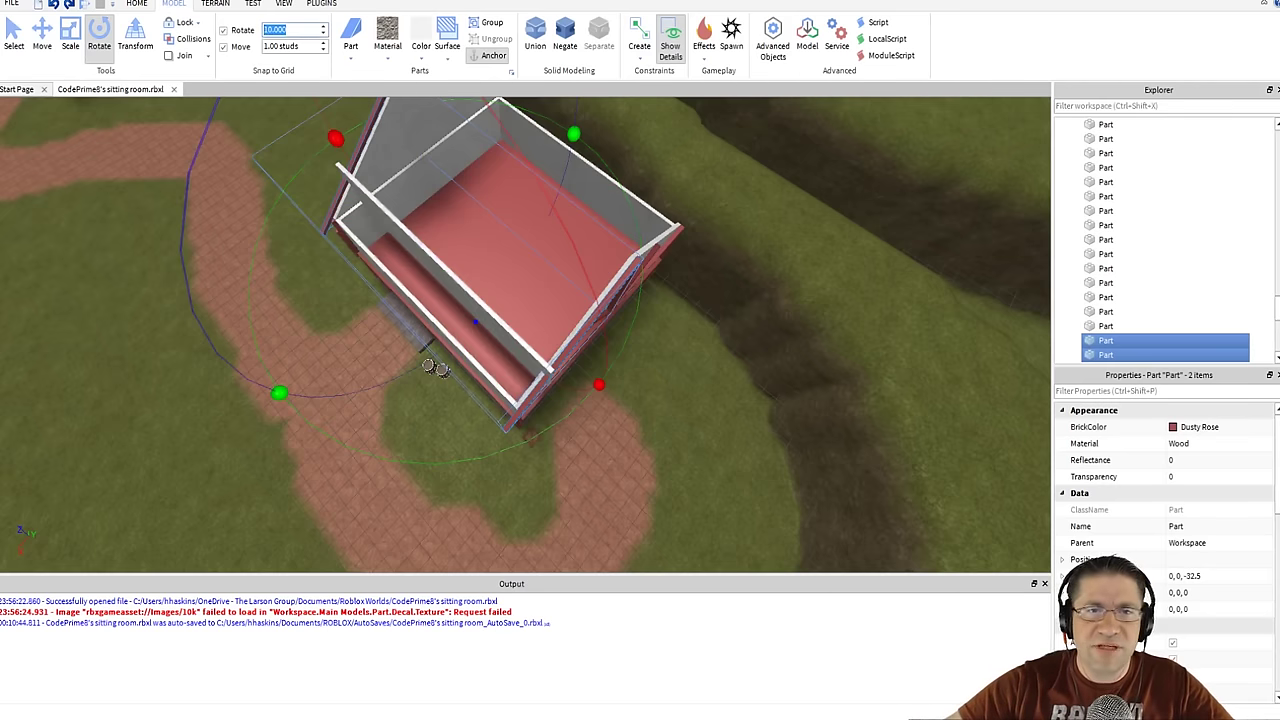
{"action": "left_click_drag", "start_coordinate": [580, 138], "coordinate": [210, 432]}
{"action": "right_click_drag", "start_coordinate": [332, 344], "coordinate": [331, 344]}
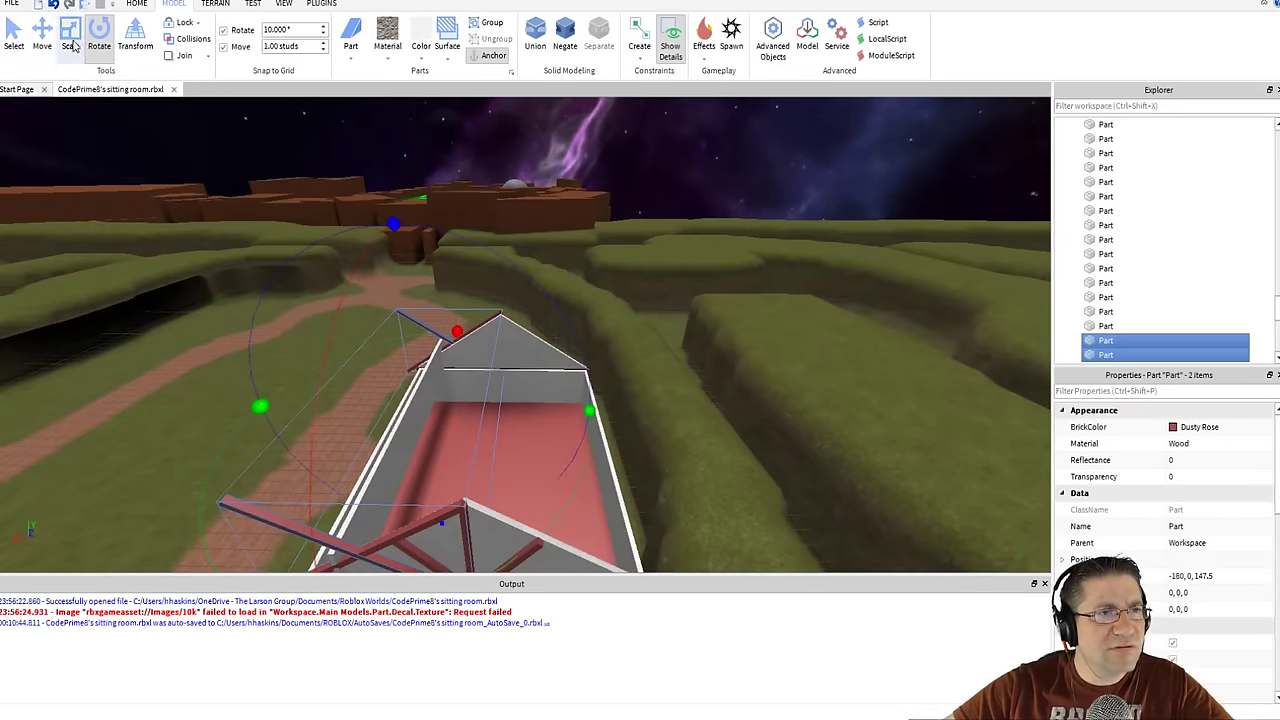
{"action": "left_click", "coordinate": [42, 40]}
{"action": "left_click_drag", "start_coordinate": [324, 388], "coordinate": [445, 393]}
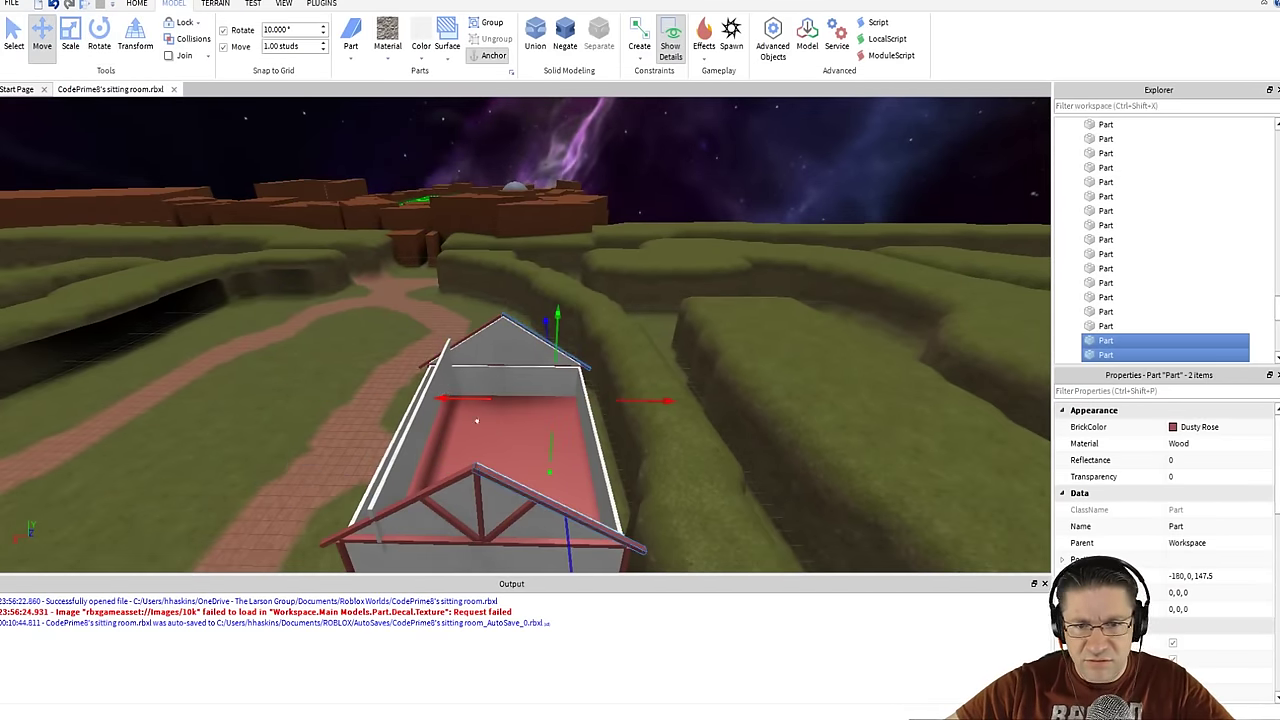
- Fine-tune the two beams' sideways position so their upper ends meet the existing beams at the gable peaks
{"action": "right_click_drag", "start_coordinate": [538, 464], "coordinate": [538, 464]}
{"action": "scroll", "coordinate": [538, 464], "scroll_direction": "up", "scroll_amount": 2}
{"action": "scroll", "coordinate": [538, 464], "scroll_direction": "up", "scroll_amount": 2}
{"action": "scroll", "coordinate": [538, 464], "scroll_direction": "up", "scroll_amount": 4}
{"action": "scroll", "coordinate": [538, 464], "scroll_direction": "down", "scroll_amount": 2}
{"action": "scroll", "coordinate": [538, 464], "scroll_direction": "up", "scroll_amount": 2}
{"action": "right_click_drag", "start_coordinate": [538, 464], "coordinate": [538, 464]}
{"action": "key", "text": "d"}
{"action": "key", "text": "a"}
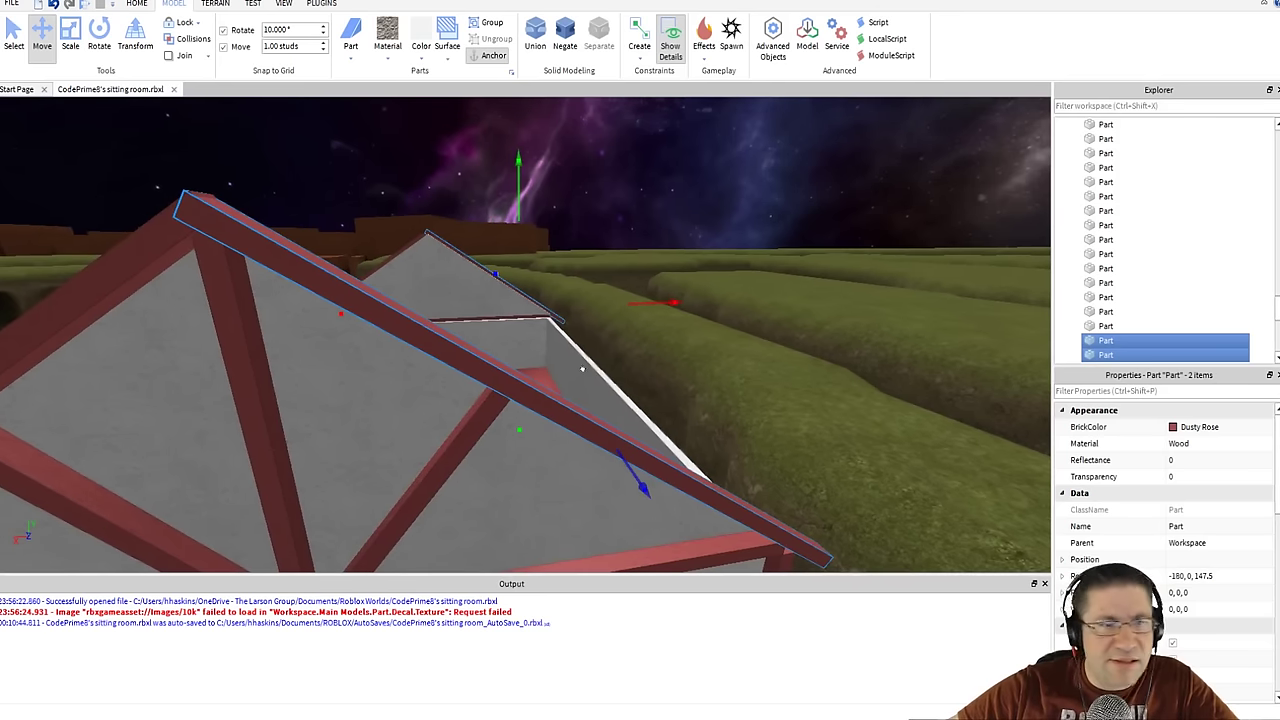
{"action": "key", "text": "a"}
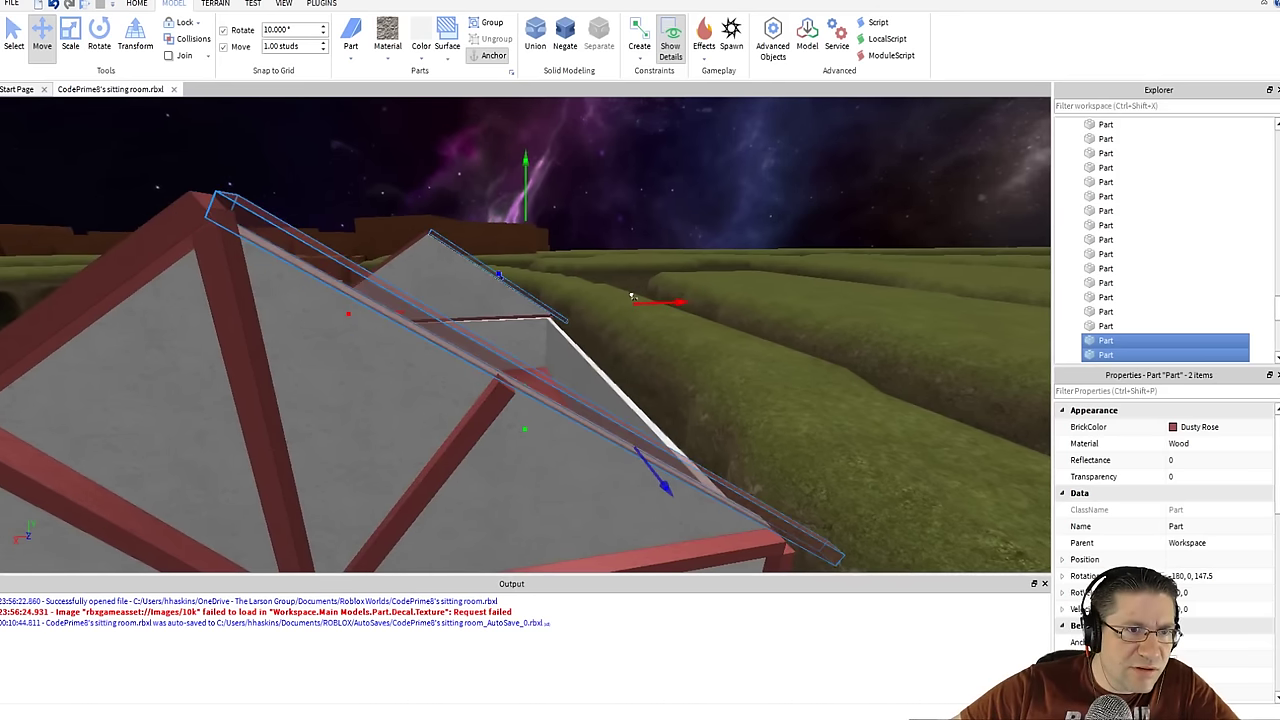
{"action": "key", "text": "d"}
{"action": "right_click_drag", "start_coordinate": [637, 306], "coordinate": [637, 306]}
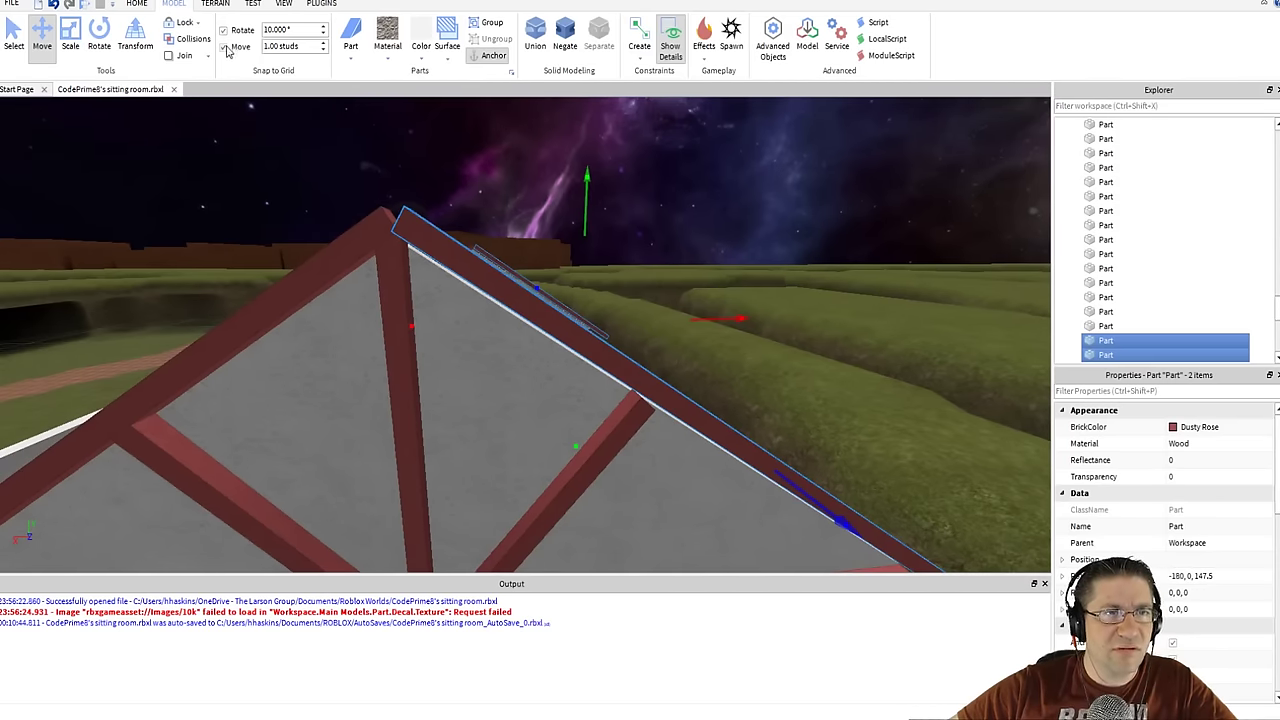
{"action": "left_click_drag", "start_coordinate": [724, 310], "coordinate": [733, 325]}
{"action": "key", "text": "a"}
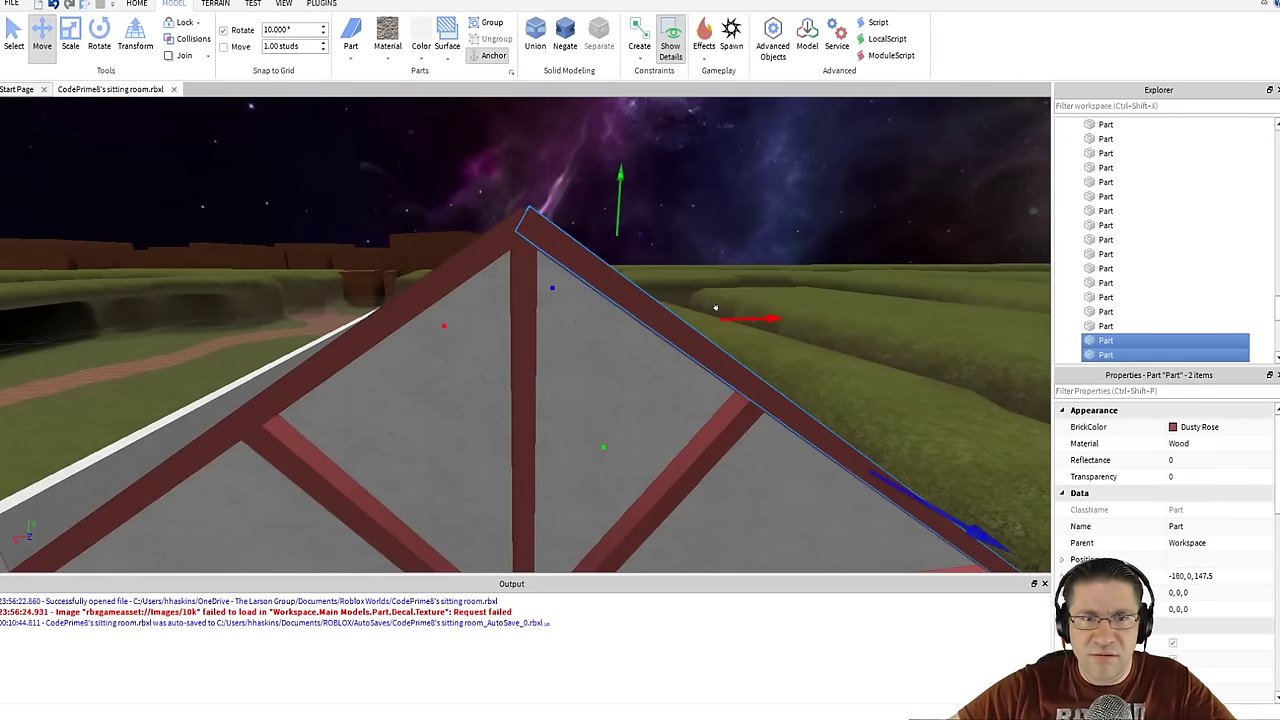
- Select the long white concrete panel between the gables and color it Bright blue
{"action": "key", "text": "d"}
{"action": "right_click_drag", "start_coordinate": [706, 308], "coordinate": [530, 298]}
{"action": "key", "text": "w"}
{"action": "key", "text": "s"}
{"action": "key", "text": "d"}
{"action": "left_click", "coordinate": [530, 298]}
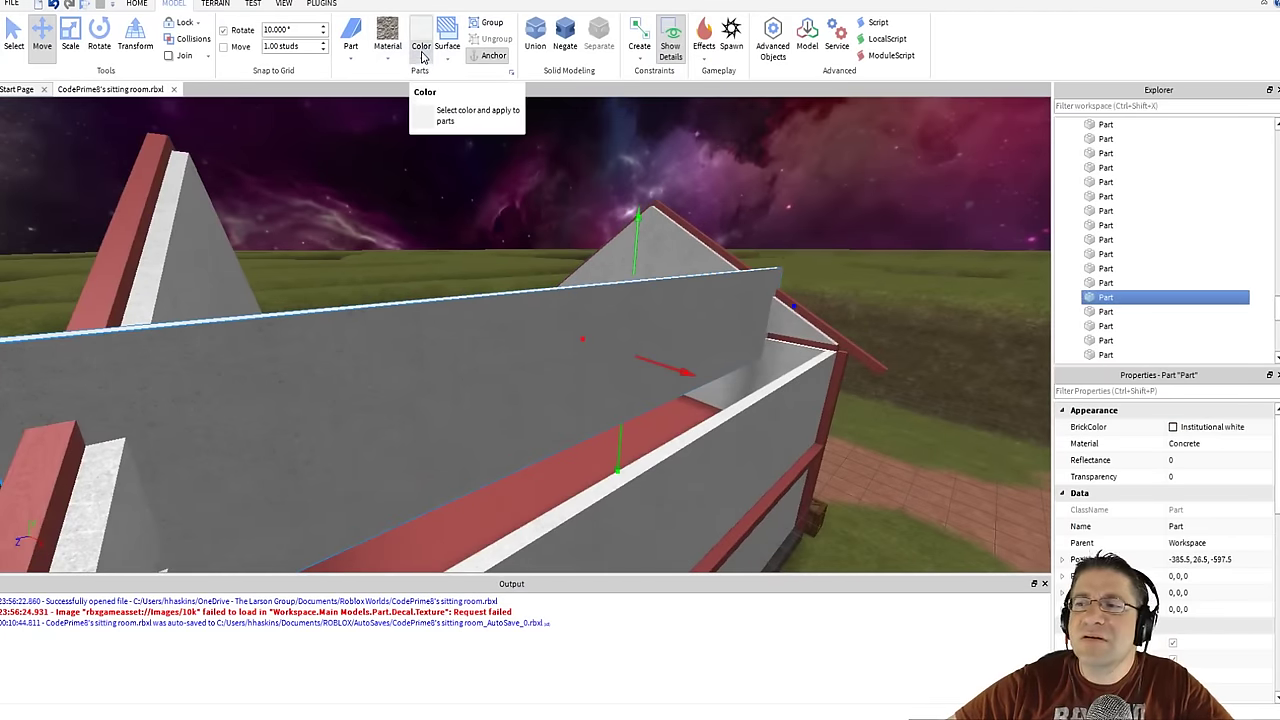
{"action": "left_click", "coordinate": [422, 57]}
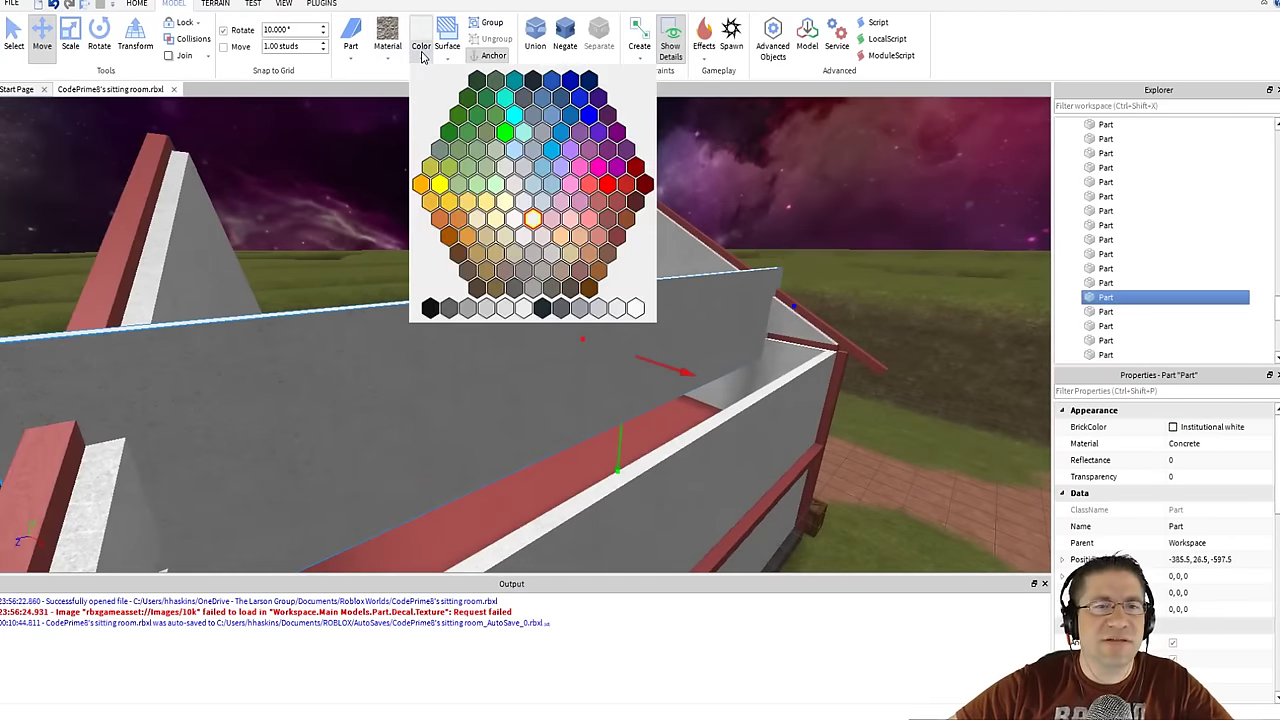
{"action": "left_click", "coordinate": [571, 117]}
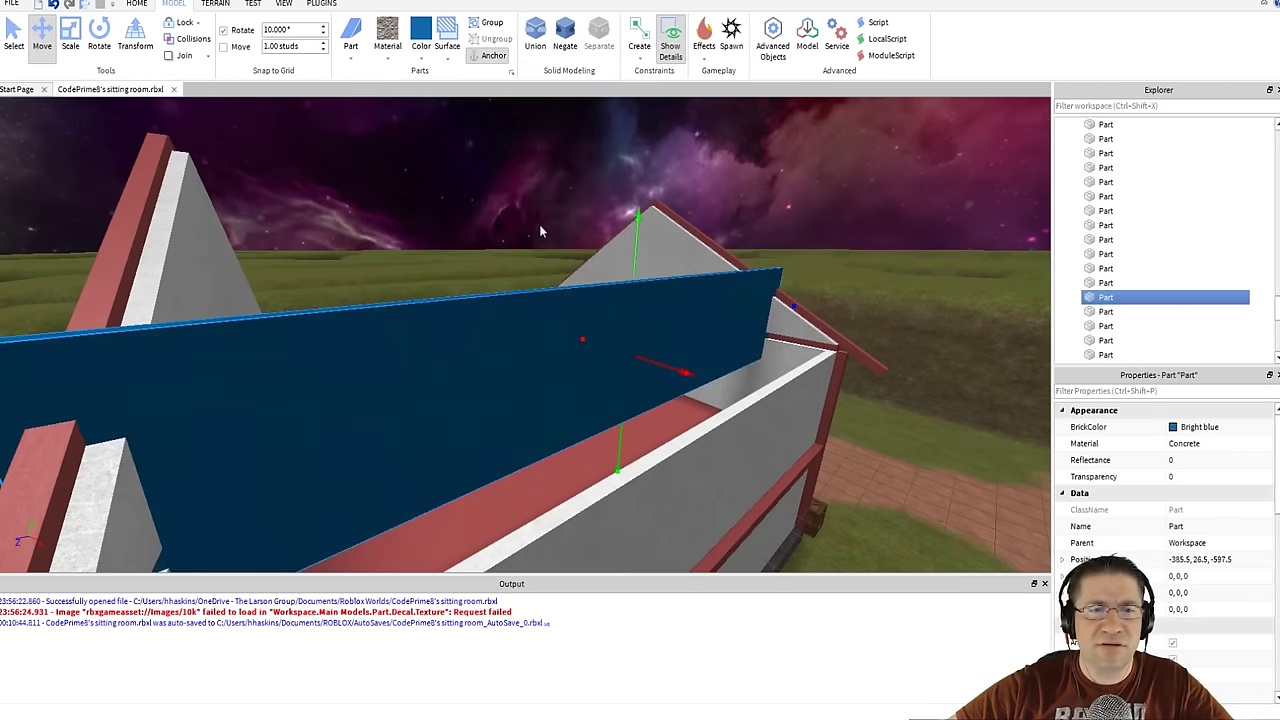
- Try Brick and Fabric as materials for the blue panel
{"action": "left_click", "coordinate": [394, 58]}
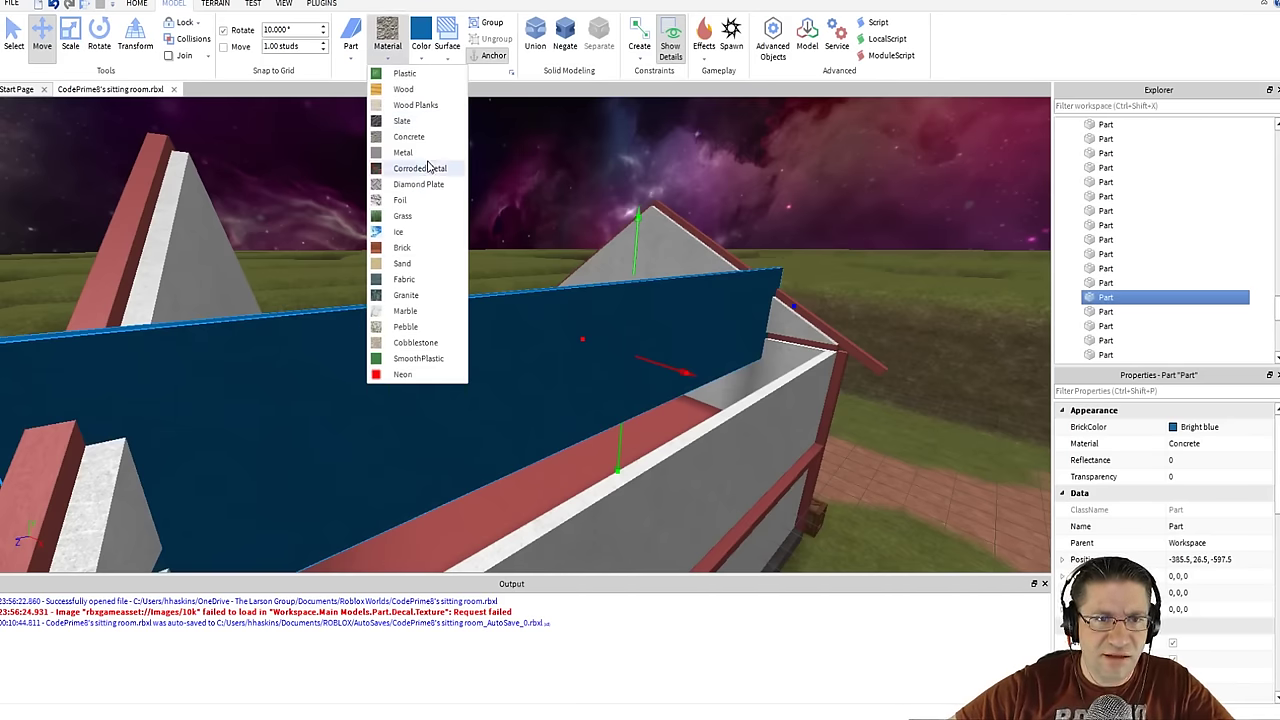
{"action": "left_click", "coordinate": [402, 248]}
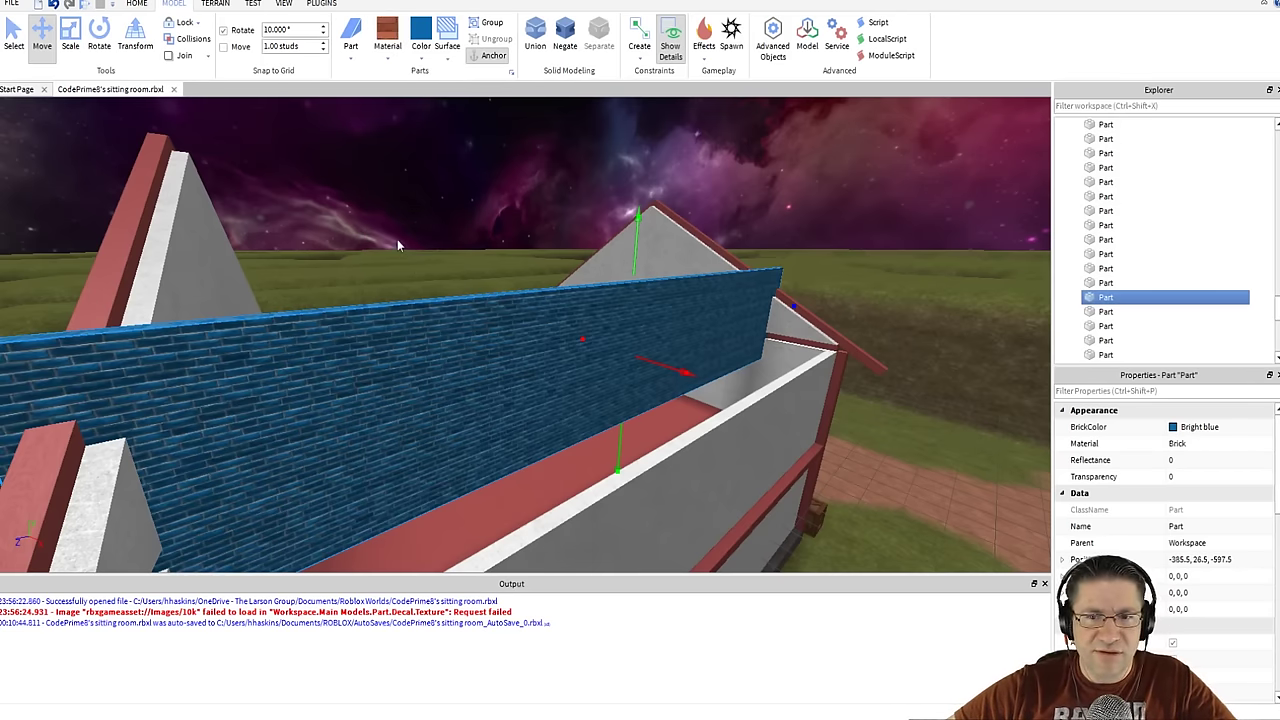
{"action": "right_click_drag", "start_coordinate": [397, 240], "coordinate": [386, 227]}
{"action": "scroll", "coordinate": [397, 240], "scroll_direction": "down", "scroll_amount": 4}
{"action": "scroll", "coordinate": [397, 240], "scroll_direction": "up", "scroll_amount": 4}
{"action": "scroll", "coordinate": [386, 227], "scroll_direction": "up", "scroll_amount": 5}
{"action": "scroll", "coordinate": [386, 227], "scroll_direction": "down", "scroll_amount": 4}
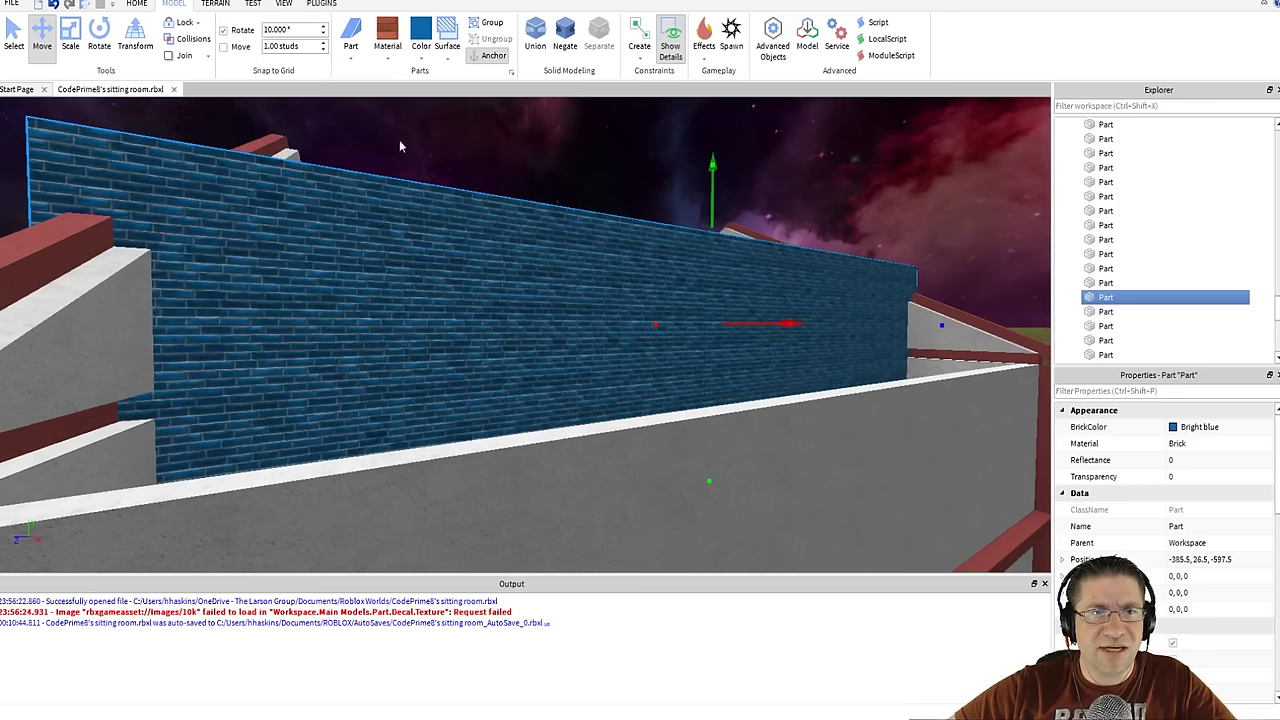
{"action": "left_click", "coordinate": [388, 58]}
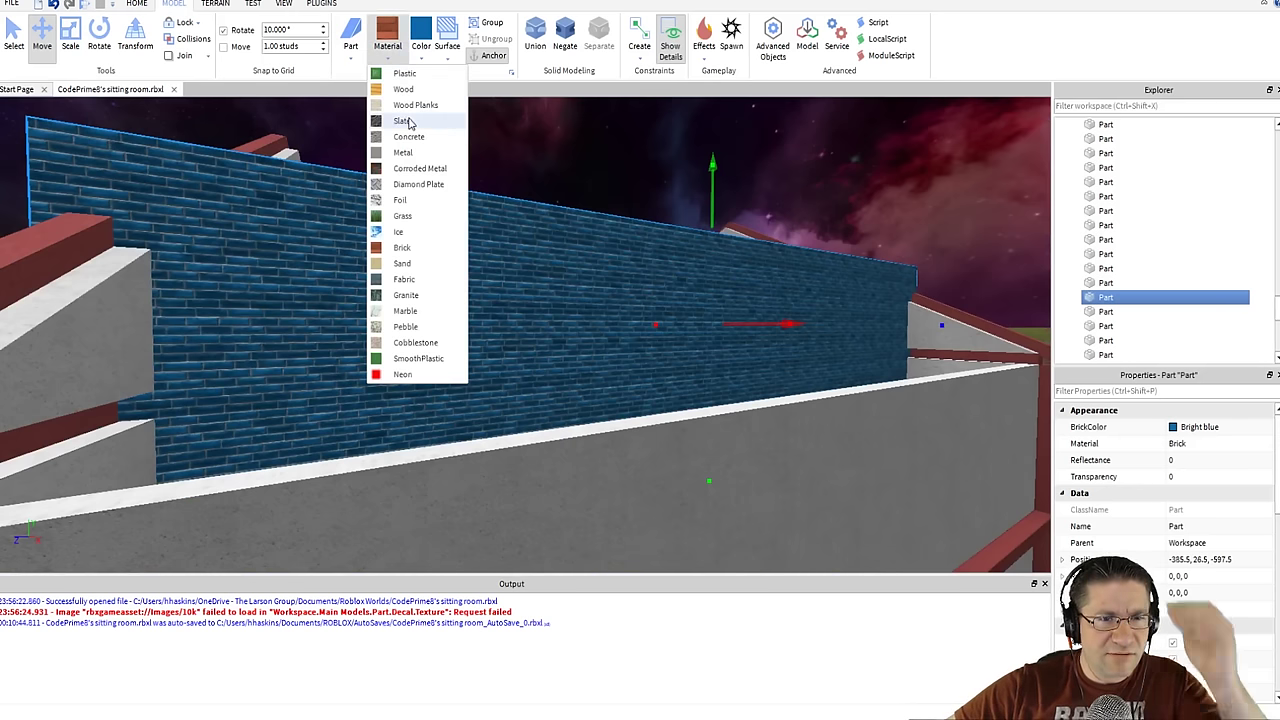
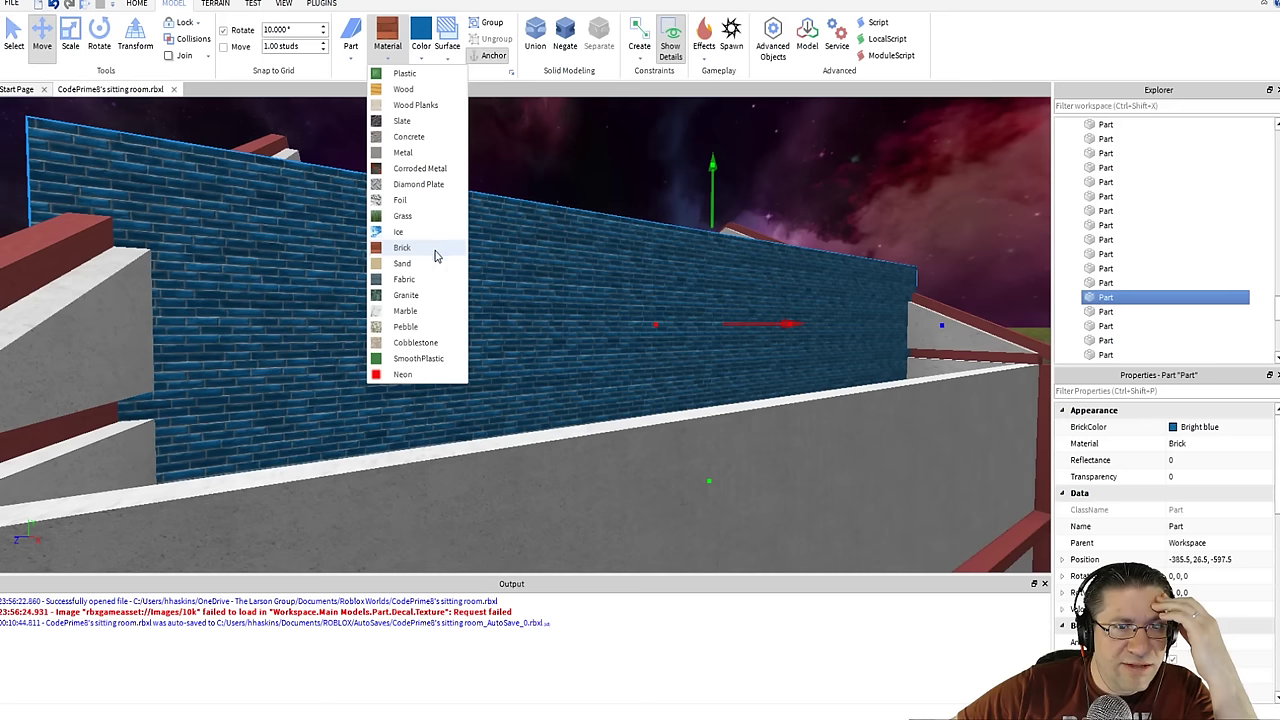
{"action": "left_click", "coordinate": [415, 281]}
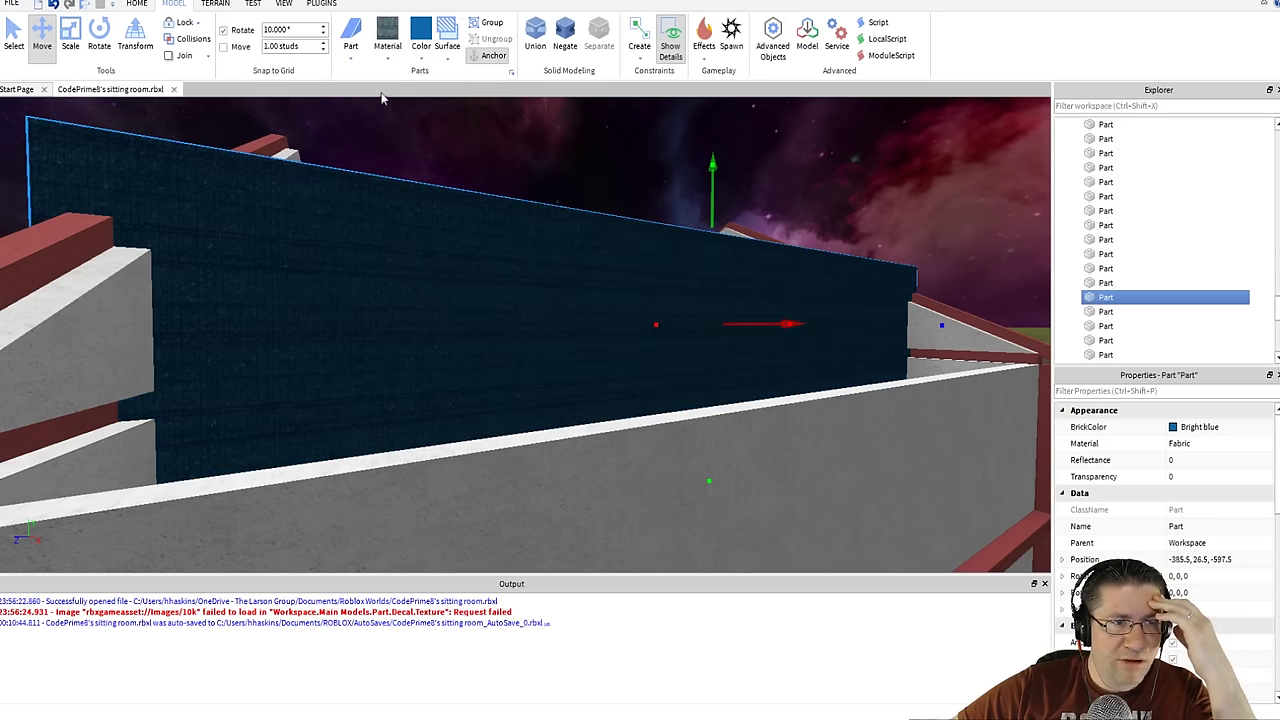
- Set the blue panel's material to Wood Planks
{"action": "left_click", "coordinate": [387, 45]}
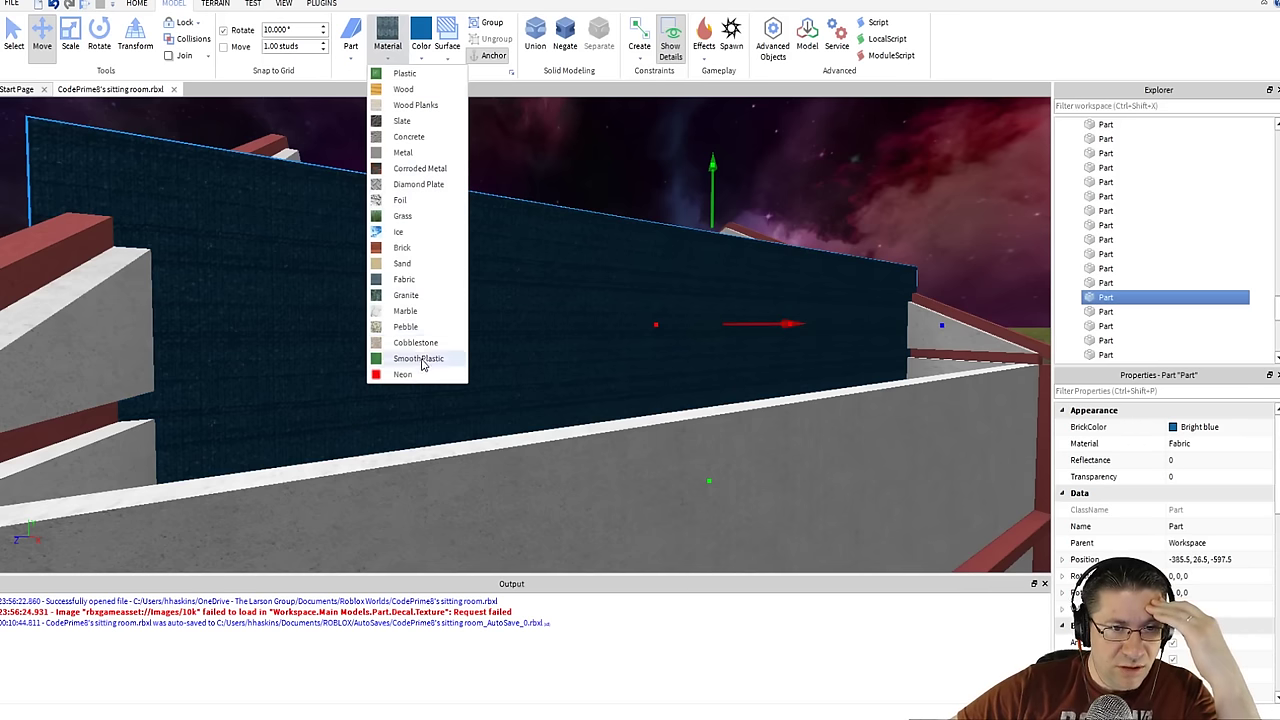
{"action": "left_click", "coordinate": [420, 106]}
- Set the rotation snap to 2.5° and rotate the blue panel to 57.5° about the Z axis to match the roof slope
{"action": "right_click_drag", "start_coordinate": [505, 203], "coordinate": [514, 231]}
{"action": "scroll", "coordinate": [510, 230], "scroll_direction": "down", "scroll_amount": 5}
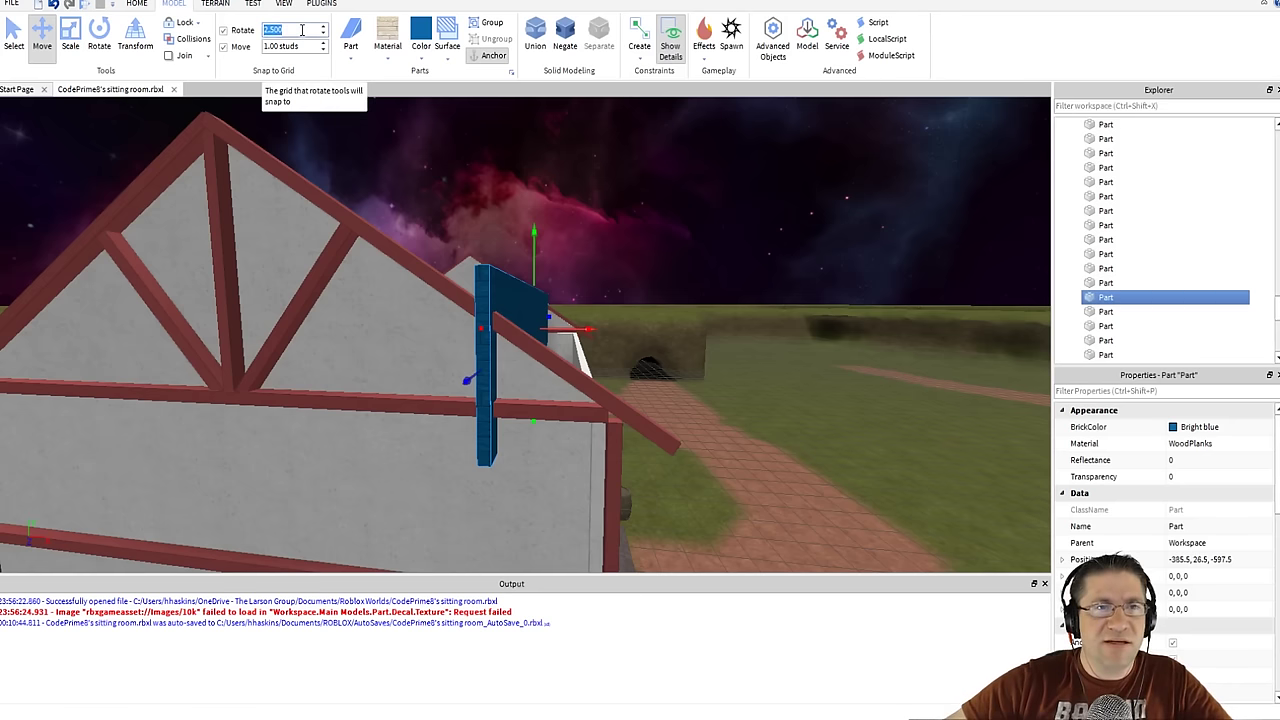
{"action": "left_click", "coordinate": [99, 40]}
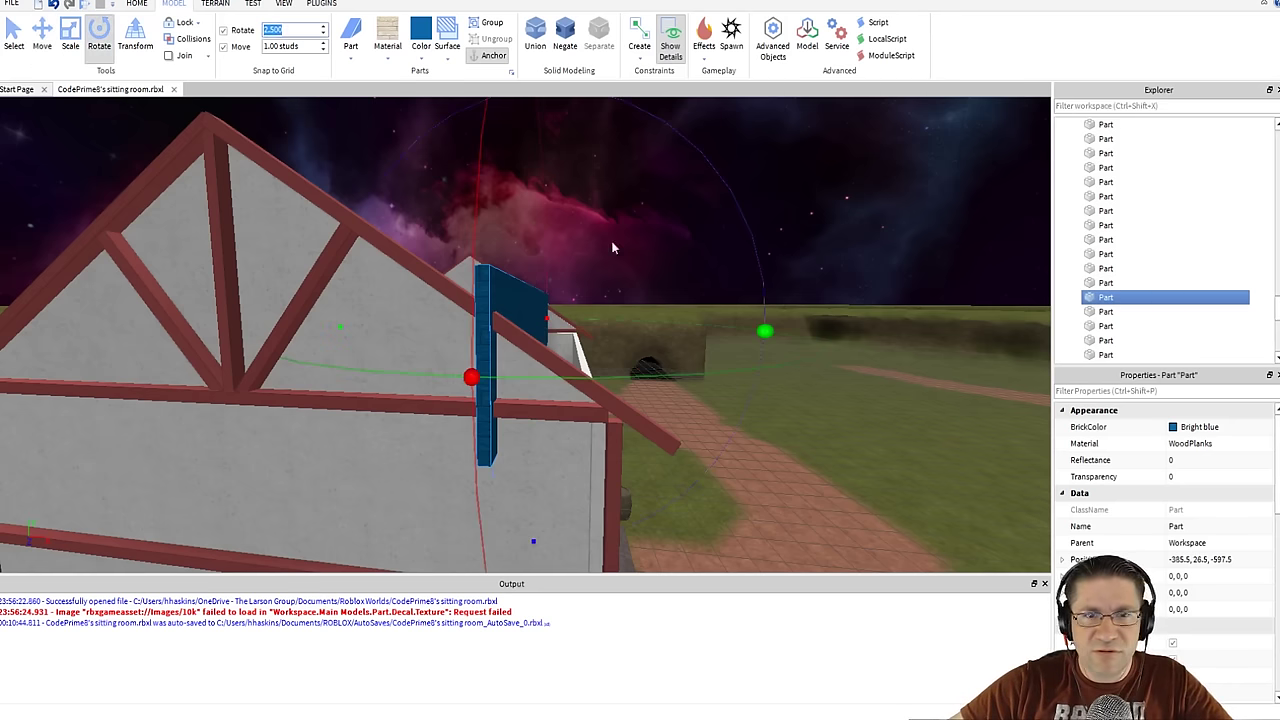
{"action": "left_click", "coordinate": [628, 206]}
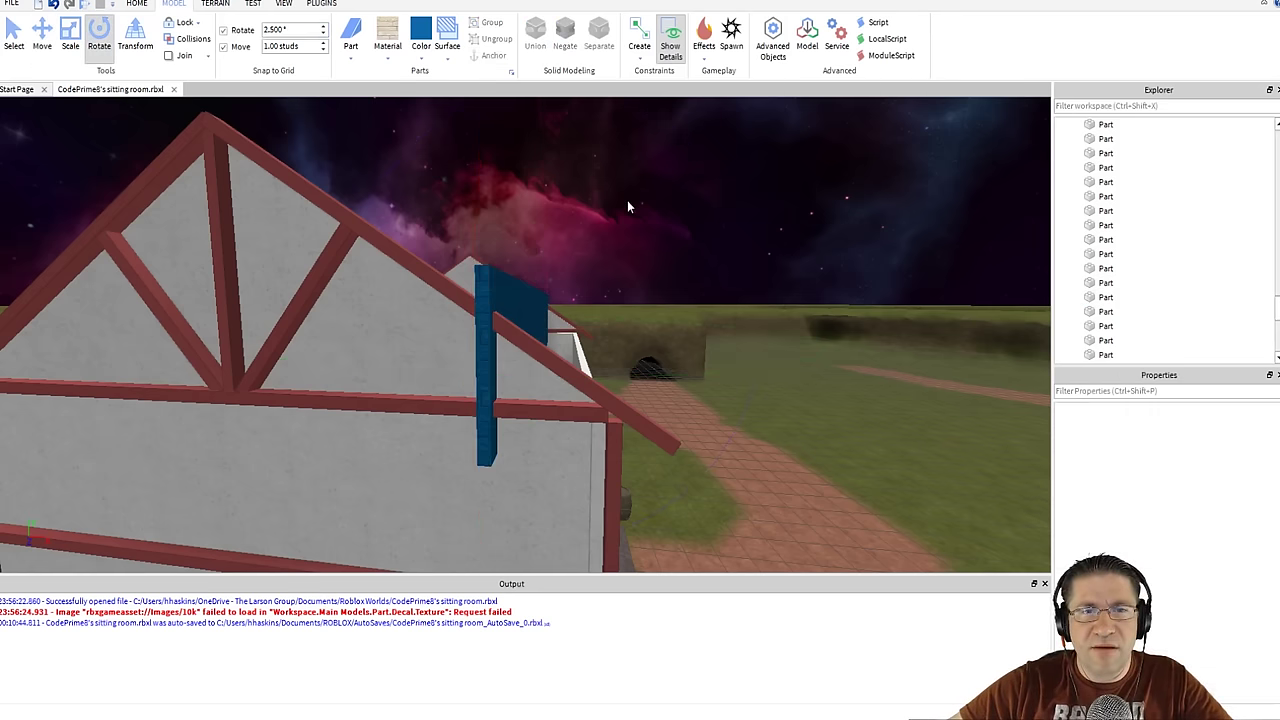
{"action": "scroll", "coordinate": [628, 206], "scroll_direction": "down", "scroll_amount": 5}
{"action": "right_click_drag", "start_coordinate": [628, 206], "coordinate": [592, 242]}
{"action": "left_click", "coordinate": [511, 330]}
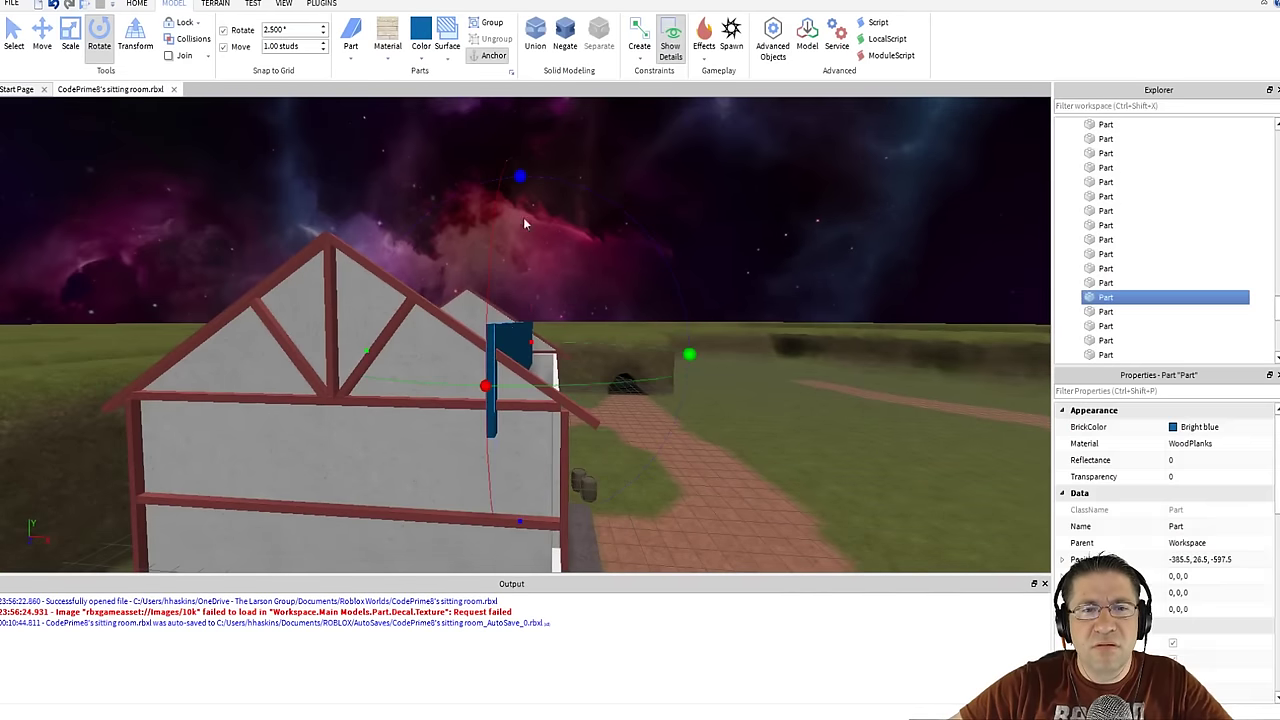
{"action": "left_click_drag", "start_coordinate": [523, 214], "coordinate": [258, 189]}
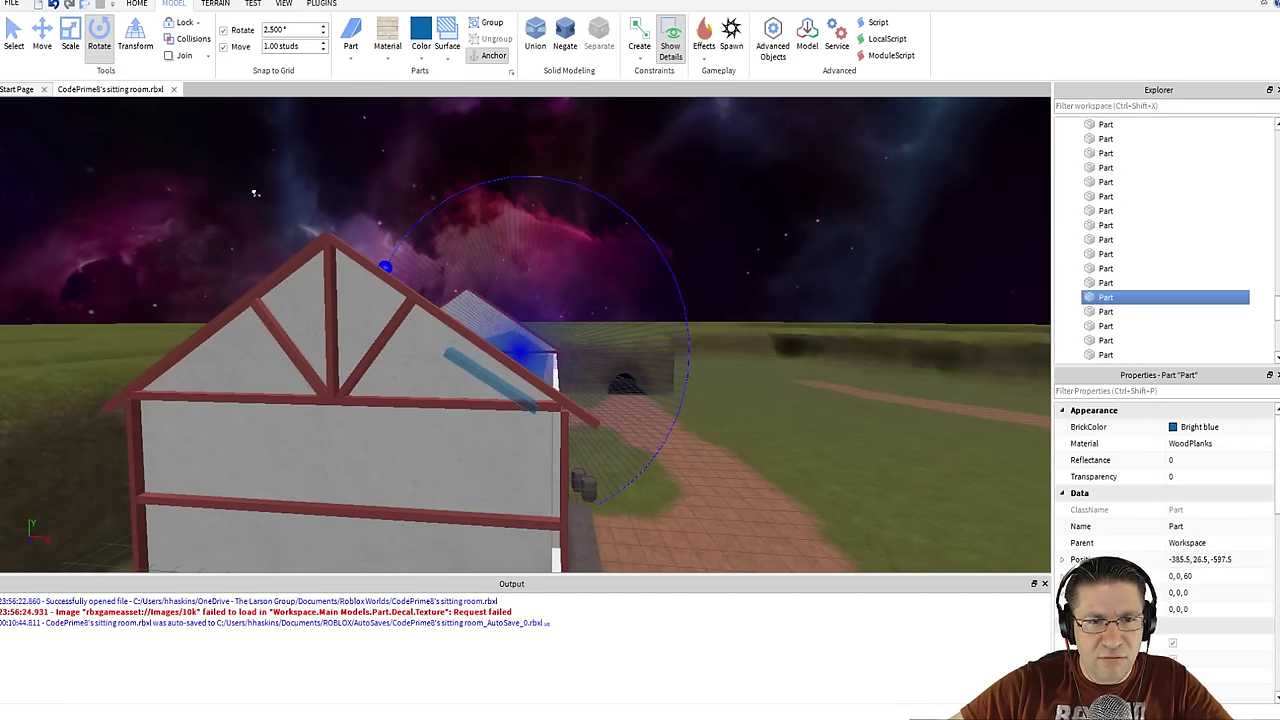
{"action": "left_click_drag", "start_coordinate": [277, 172], "coordinate": [279, 171]}
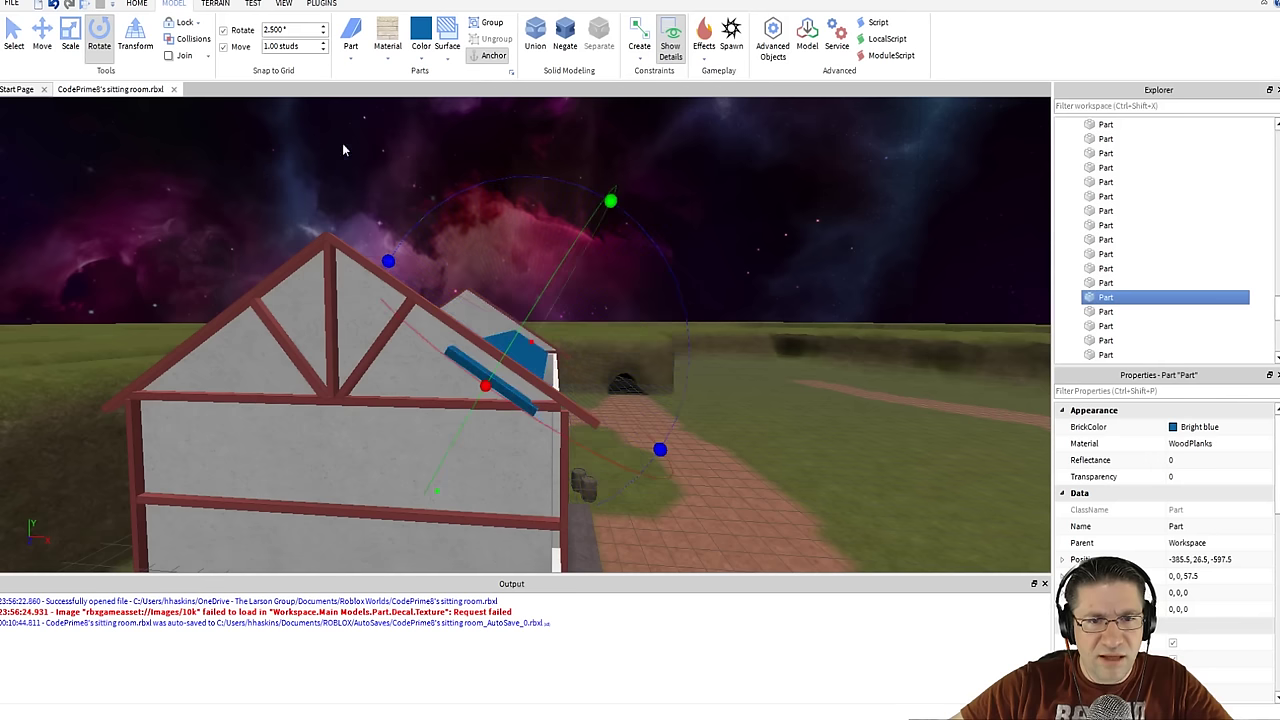
- Raise the tilted blue panel 4 studs so it lies along the roof beams
{"action": "left_click", "coordinate": [42, 40]}
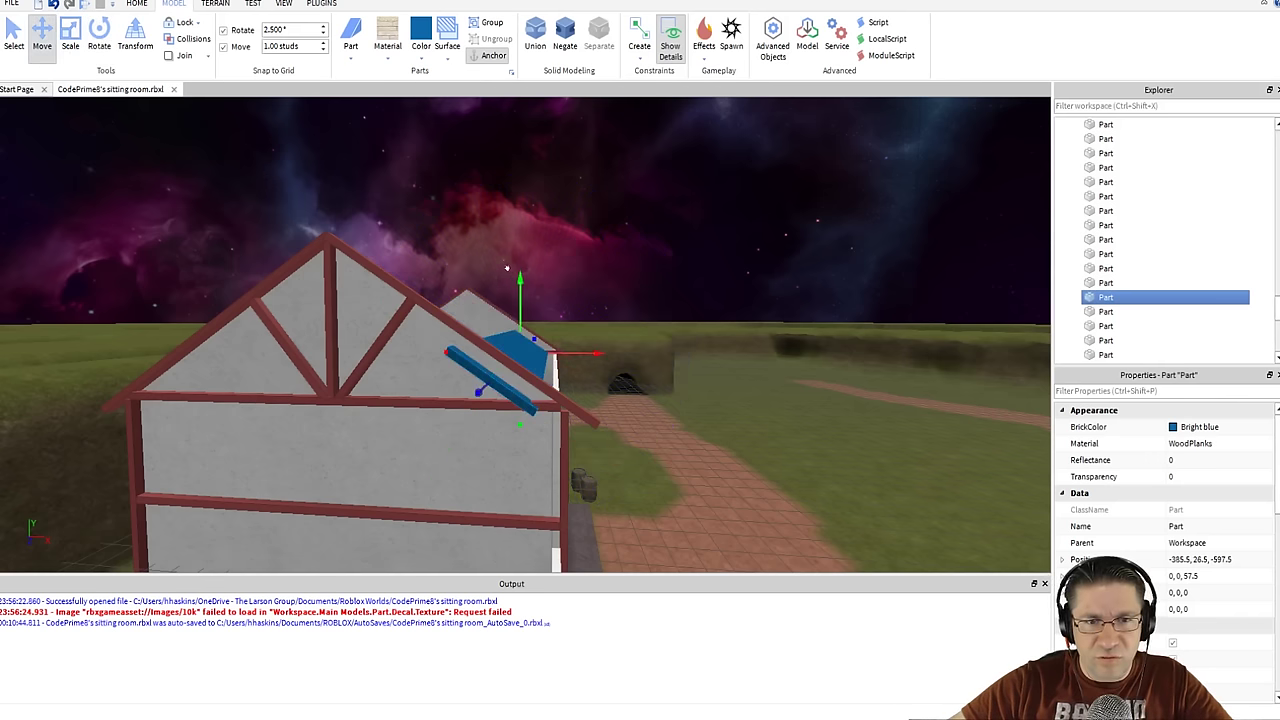
{"action": "left_click_drag", "start_coordinate": [511, 270], "coordinate": [521, 255]}
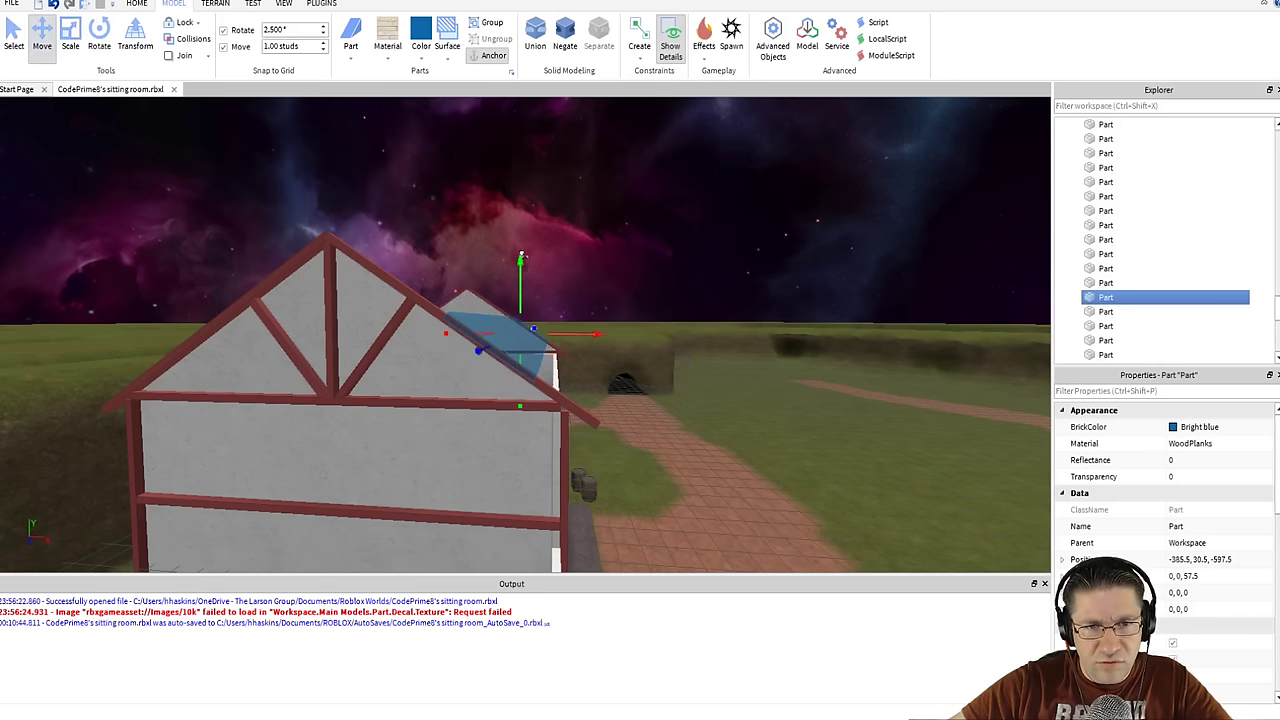
{"action": "scroll", "coordinate": [562, 354], "scroll_direction": "up", "scroll_amount": 6}
{"action": "mouse_move", "coordinate": [560, 354]}
{"action": "right_mouse_down"}
{"action": "mouse_move", "coordinate": [566, 364]}
{"action": "mouse_move", "coordinate": [560, 355]}
{"action": "right_mouse_up"}
{"action": "scroll", "coordinate": [560, 355], "scroll_direction": "down", "scroll_amount": 10}
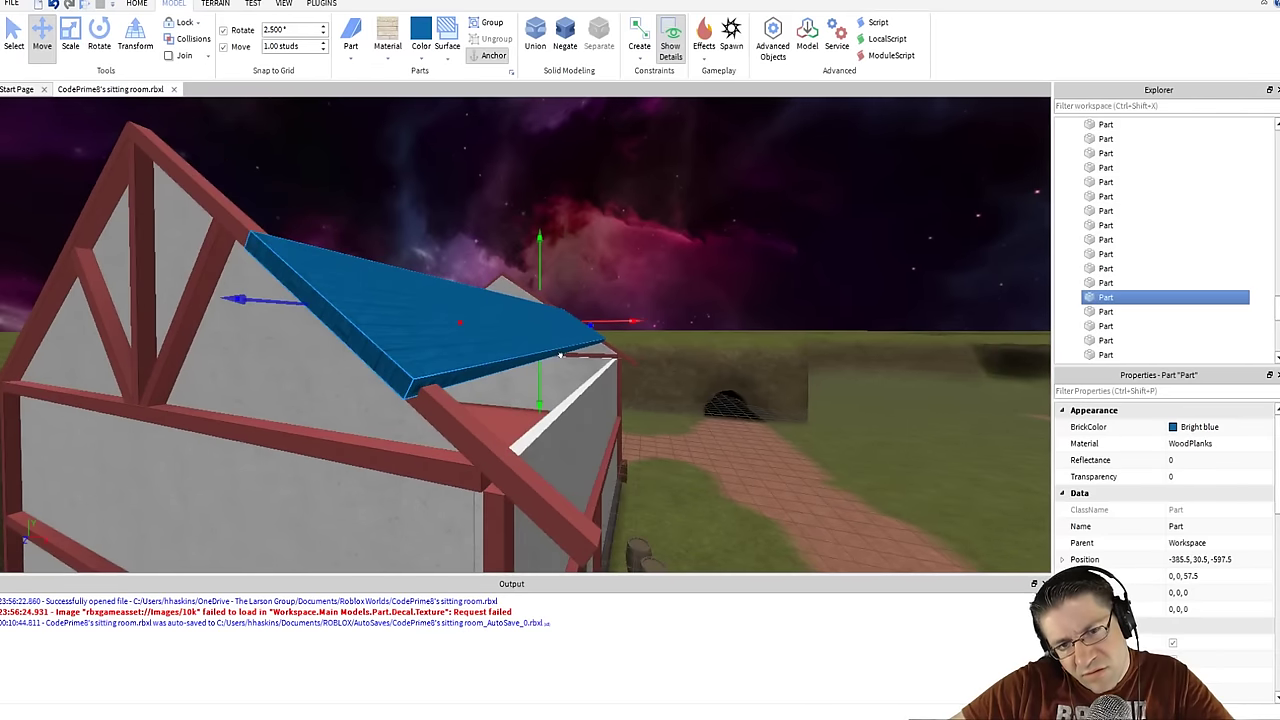
- Lengthen the blue panel down the slope so it overhangs the side wall
{"action": "left_click", "coordinate": [70, 40]}
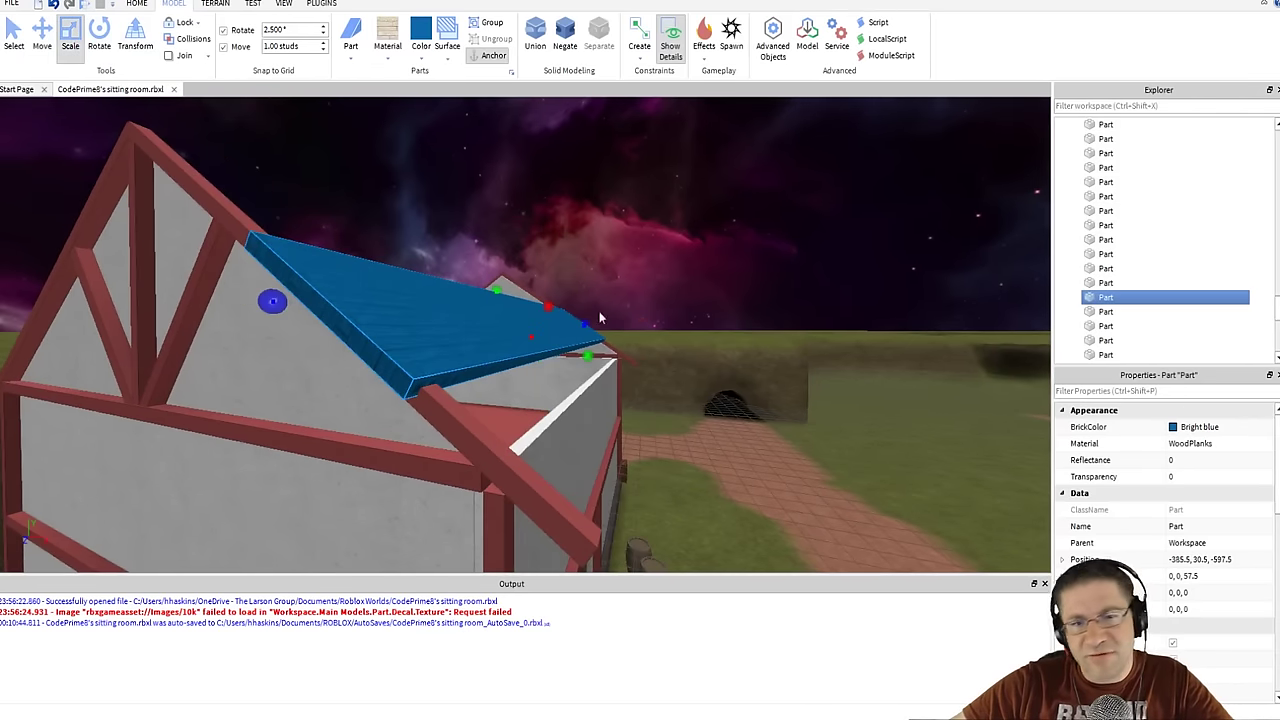
{"action": "left_click_drag", "start_coordinate": [572, 356], "coordinate": [630, 393]}
{"action": "right_click_drag", "start_coordinate": [667, 449], "coordinate": [649, 429]}
{"action": "scroll", "coordinate": [650, 429], "scroll_direction": "up", "scroll_amount": 1}
{"action": "scroll", "coordinate": [649, 429], "scroll_direction": "up", "scroll_amount": 1}
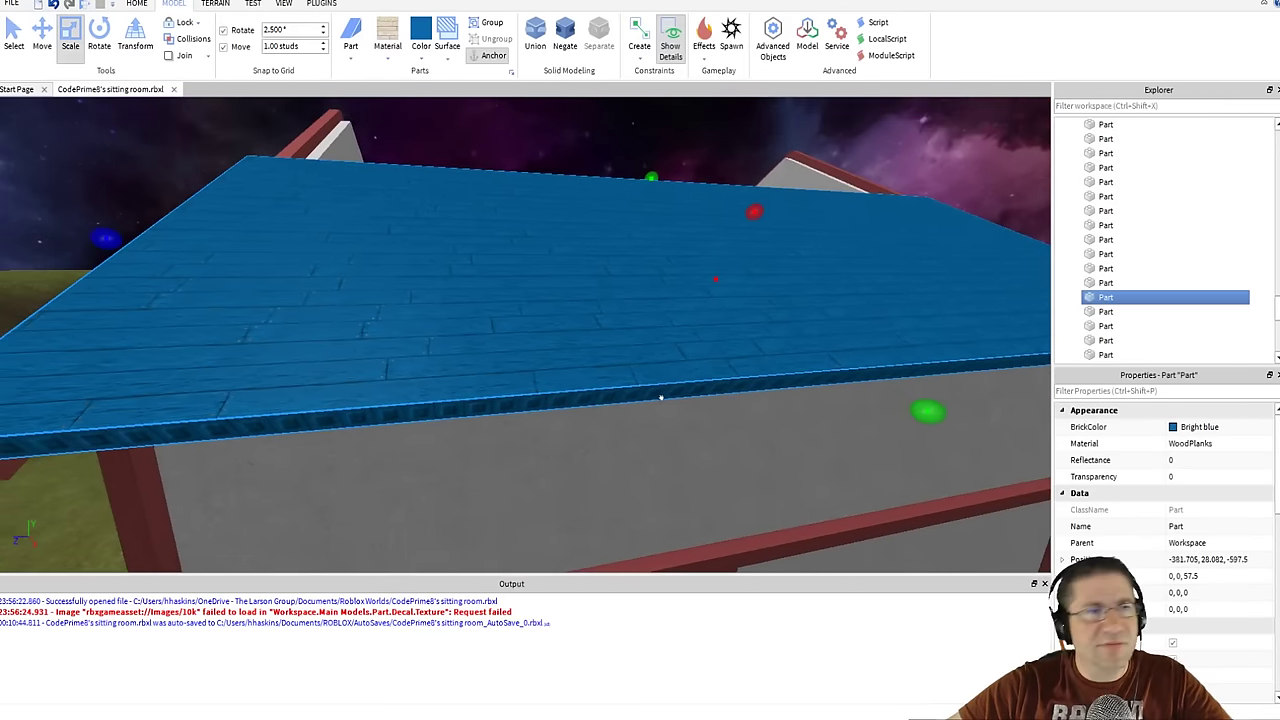
{"action": "scroll", "coordinate": [660, 397], "scroll_direction": "down", "scroll_amount": 1}
- Apply the Smooth, No Outline surface to the blue roof panel, including its lower edge face
{"action": "right_click_drag", "start_coordinate": [276, 156], "coordinate": [275, 272]}
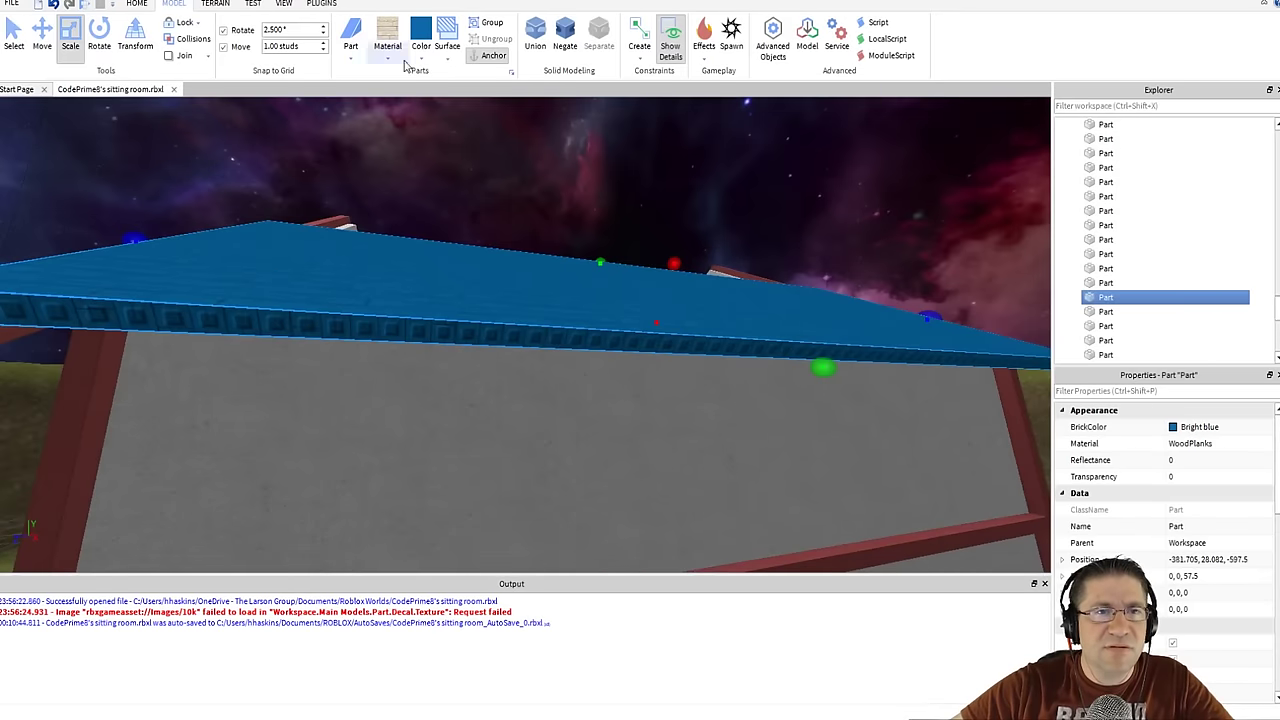
{"action": "left_click", "coordinate": [450, 45]}
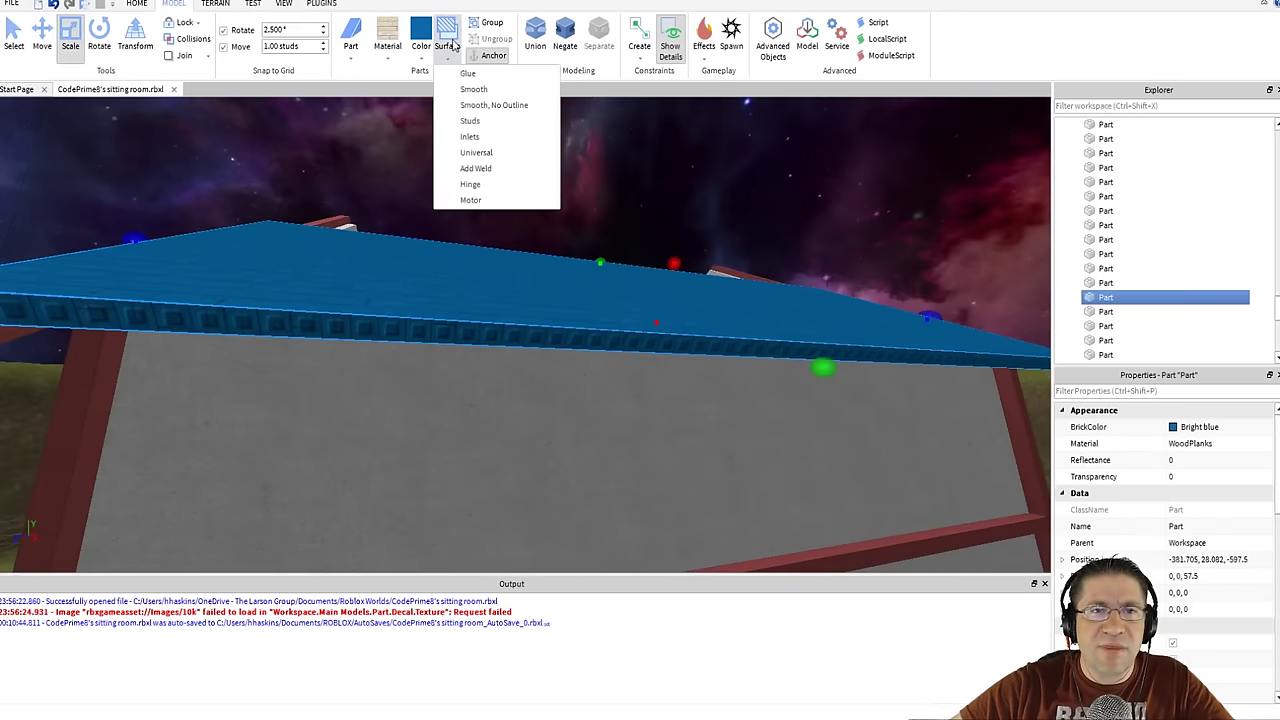
{"action": "left_click", "coordinate": [480, 104]}
{"action": "left_click", "coordinate": [475, 324]}
{"action": "key", "text": "a"}
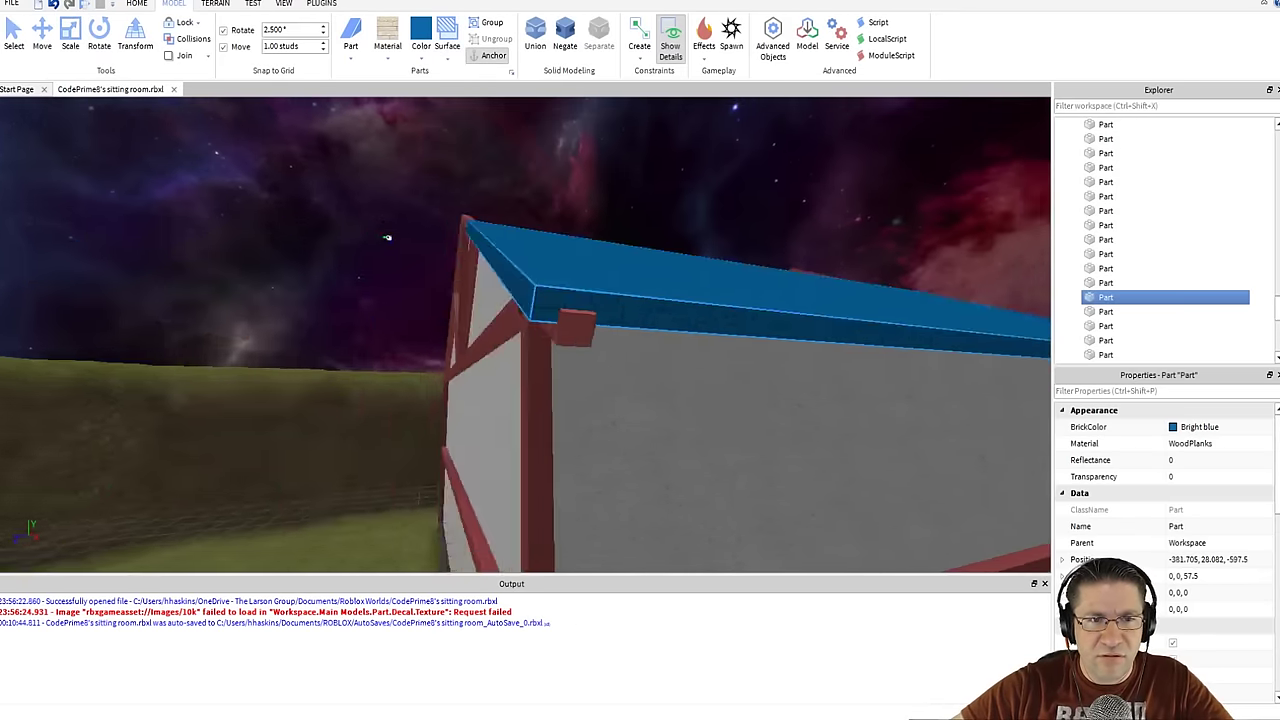
{"action": "right_click_drag", "start_coordinate": [389, 237], "coordinate": [428, 223]}
{"action": "left_click", "coordinate": [364, 257]}
{"action": "key", "text": "d"}
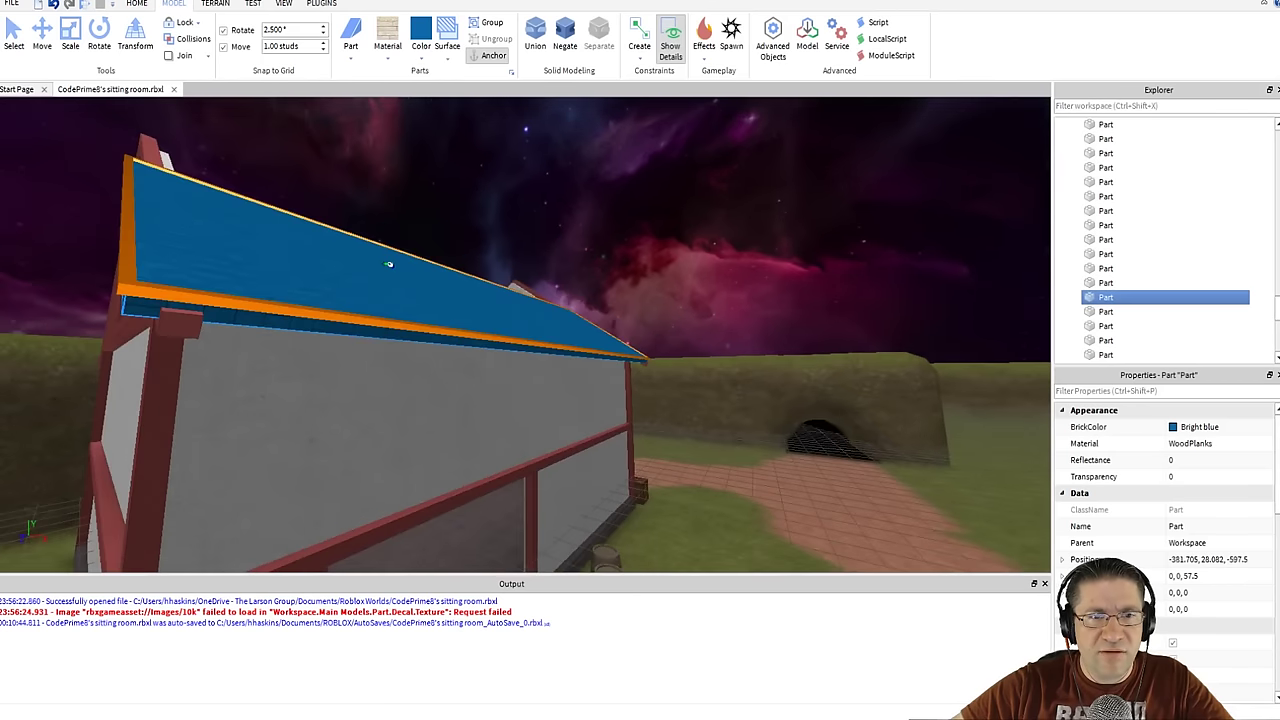
- Lengthen the blue roof panel up the slope so its upper edge reaches the peak of the gable
{"action": "key", "text": "w"}
{"action": "key", "text": "w"}
{"action": "right_click_drag", "start_coordinate": [467, 264], "coordinate": [506, 220]}
{"action": "key", "text": "a"}
{"action": "key", "text": "e"}
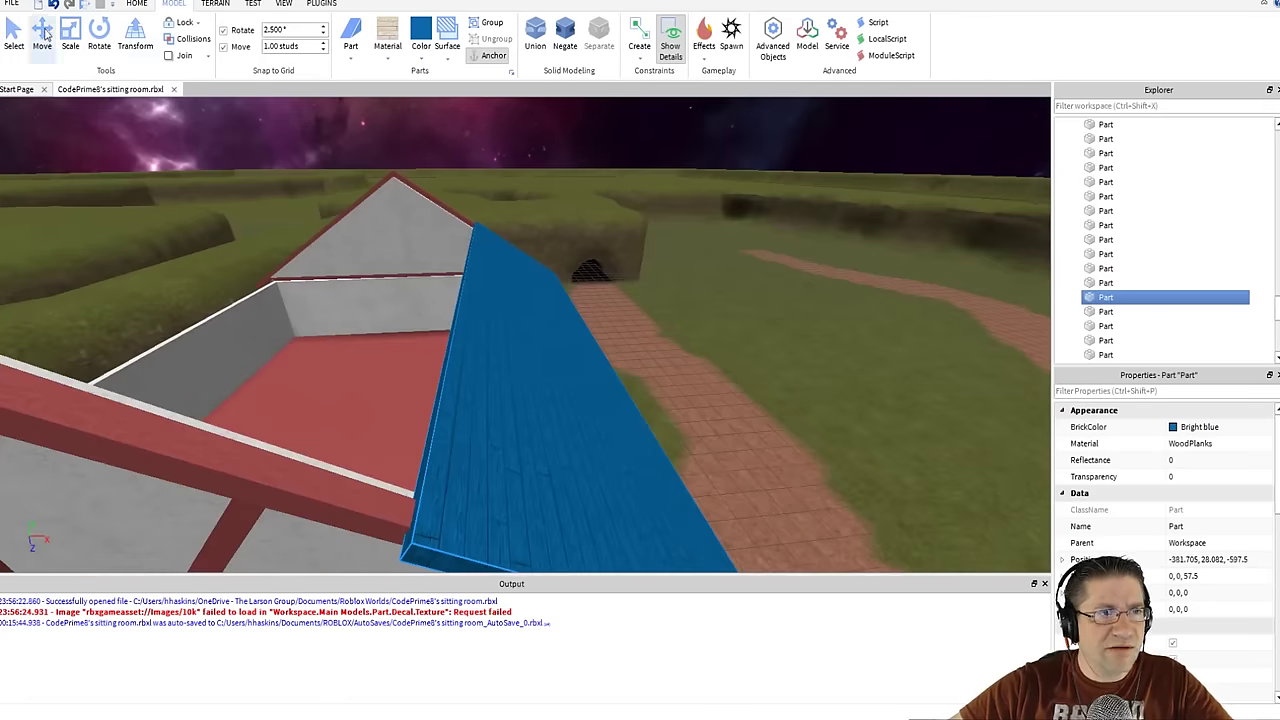
{"action": "left_click", "coordinate": [70, 38]}
{"action": "left_click_drag", "start_coordinate": [444, 245], "coordinate": [385, 172]}
{"action": "key", "text": "a"}
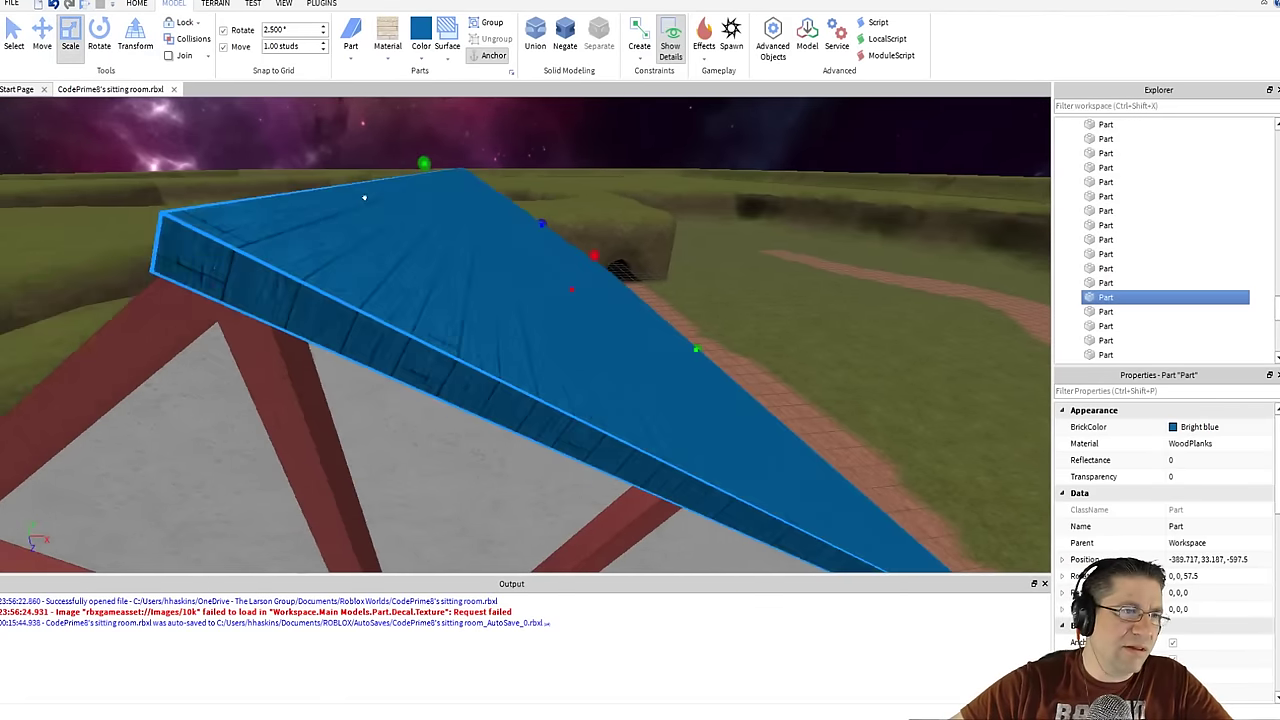
{"action": "key", "text": "s"}
{"action": "right_click_drag", "start_coordinate": [434, 209], "coordinate": [434, 209]}
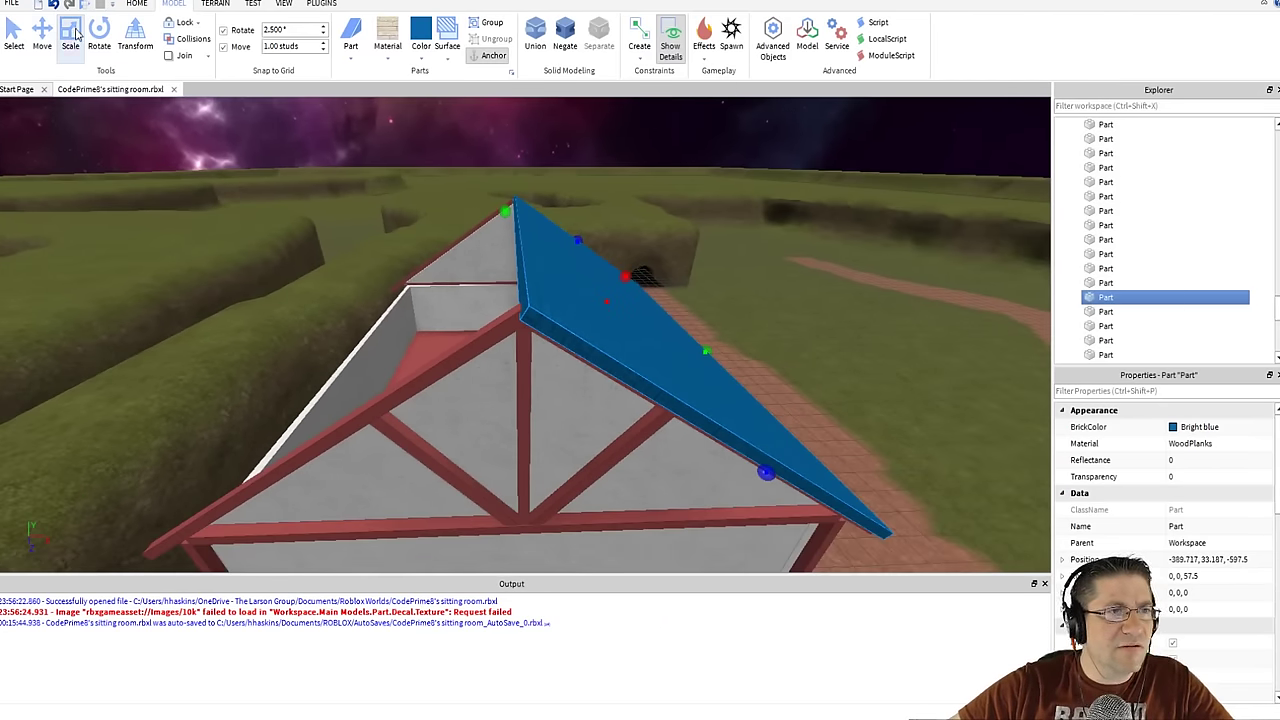
- Duplicate the blue roof panel with the rotation snap at 10° and rotate the copy to about 137.5° about the Z axis
{"action": "left_click", "coordinate": [287, 30]}
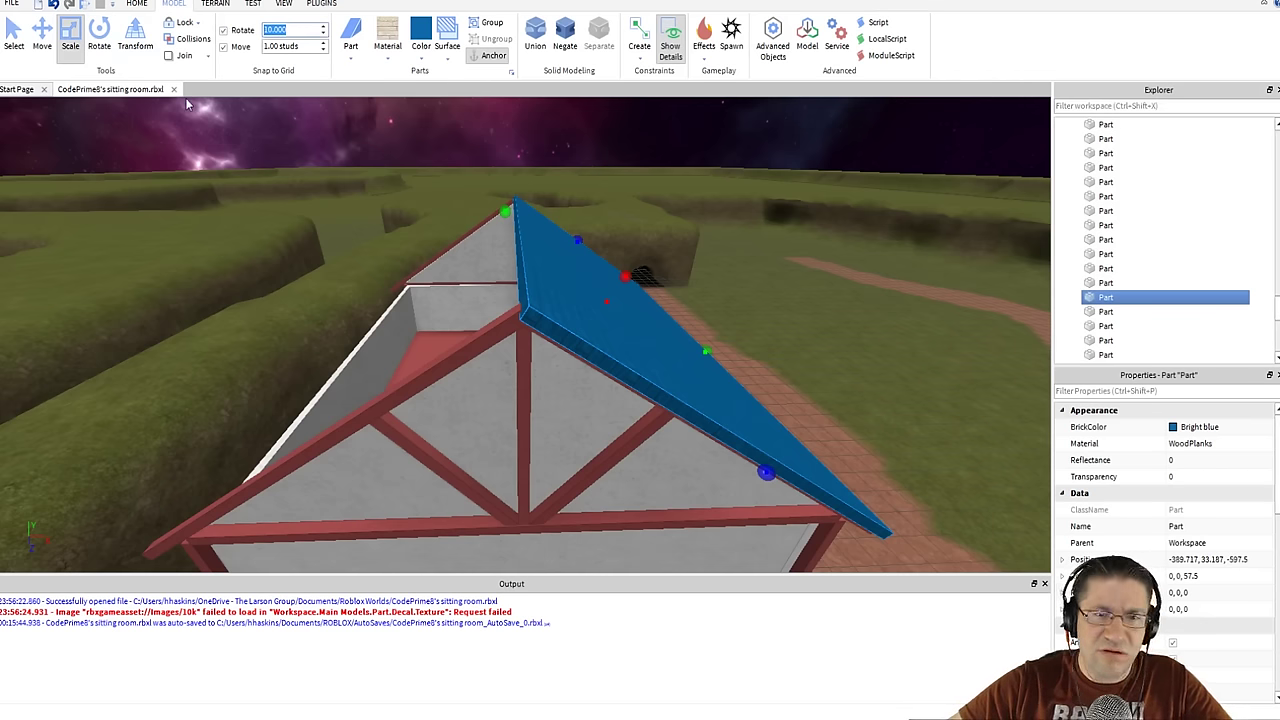
{"action": "left_click", "coordinate": [99, 40]}
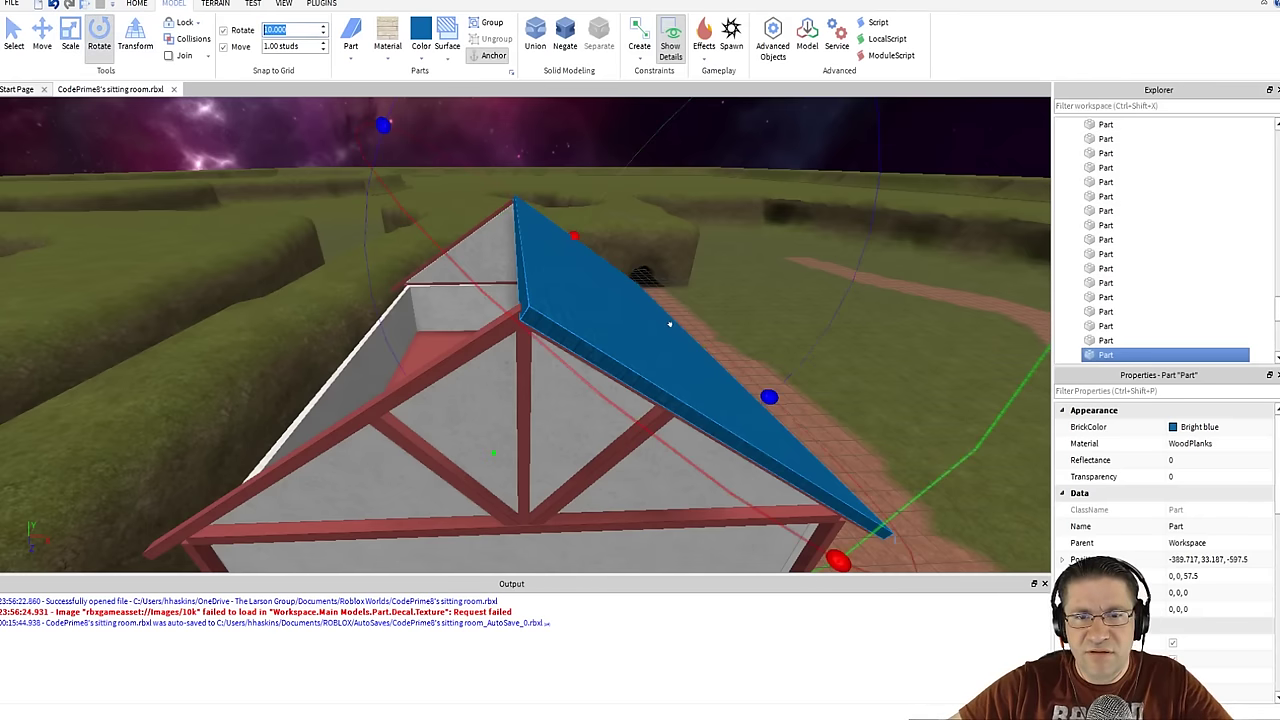
{"action": "right_click_drag", "start_coordinate": [688, 322], "coordinate": [689, 314]}
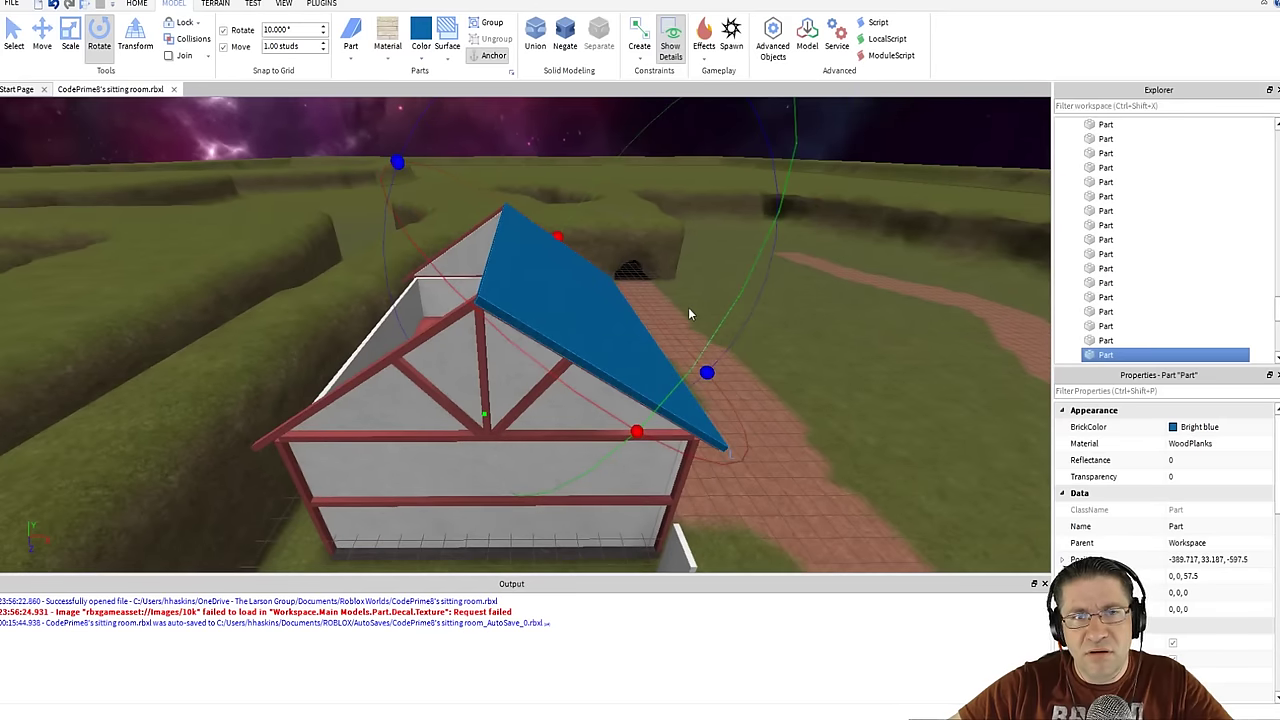
{"action": "left_click_drag", "start_coordinate": [699, 360], "coordinate": [750, 104]}
- Move the copied panel 35 studs along X to the uncovered side of the roof and turn it to about 127.5° about Z
{"action": "key", "text": "ctrl+2"}
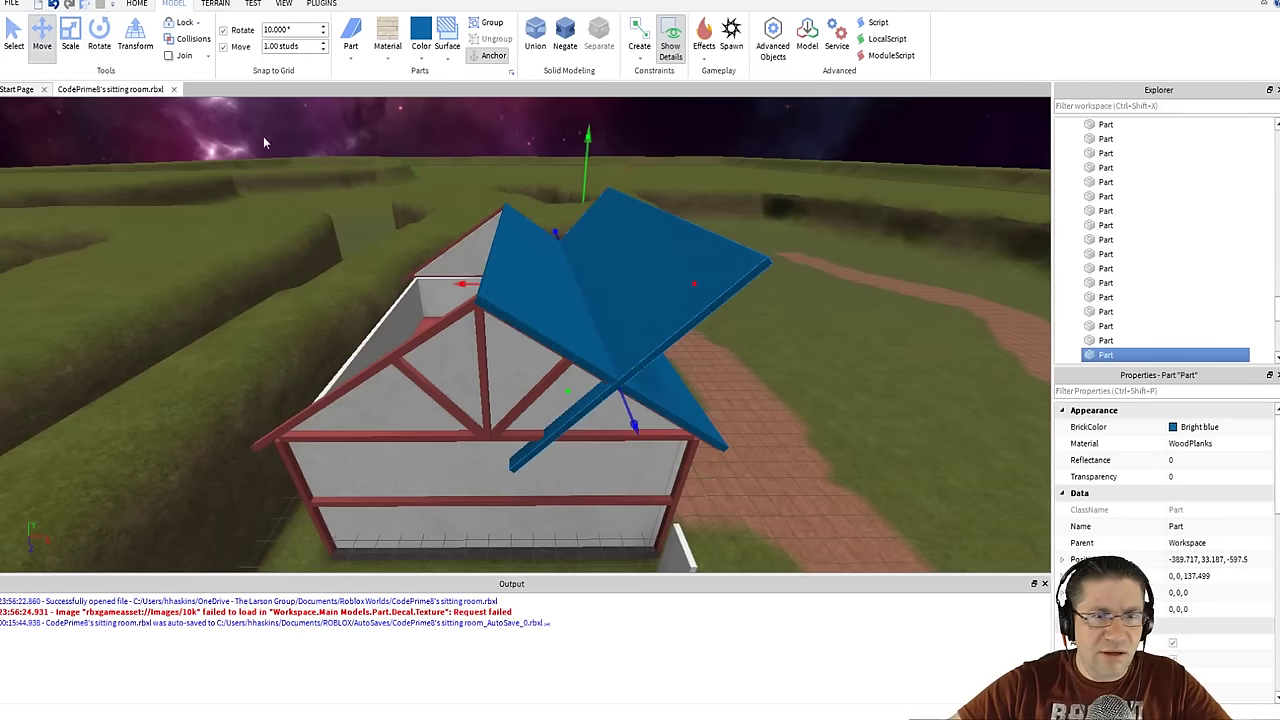
{"action": "left_click_drag", "start_coordinate": [450, 275], "coordinate": [264, 282]}
{"action": "left_click", "coordinate": [99, 40]}
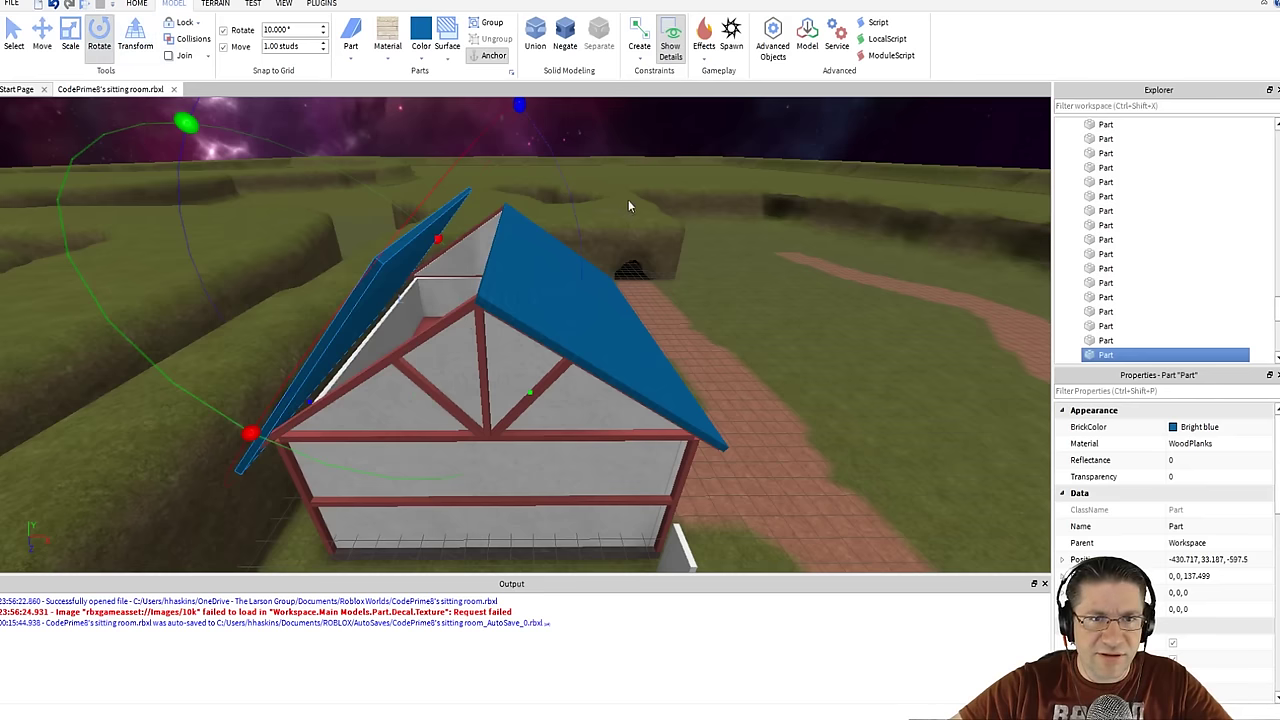
{"action": "left_click_drag", "start_coordinate": [514, 113], "coordinate": [562, 148]}
{"action": "key", "text": "a"}
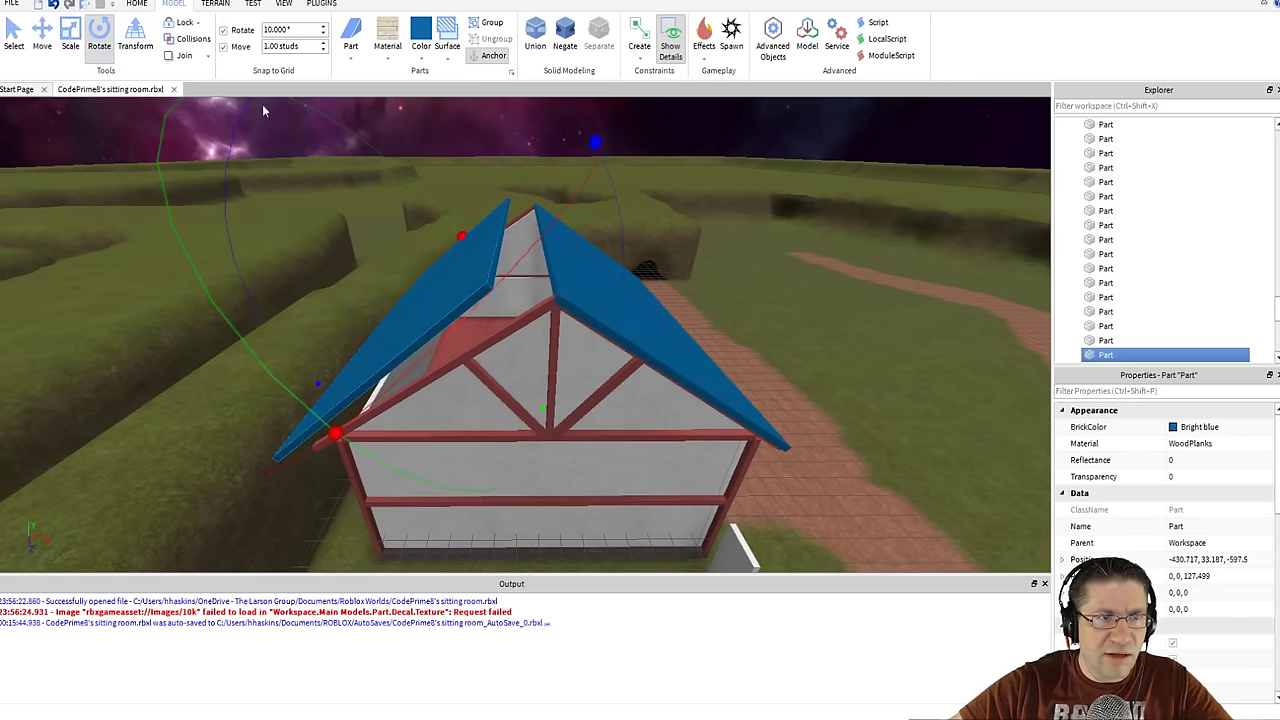
{"action": "left_click", "coordinate": [42, 40]}
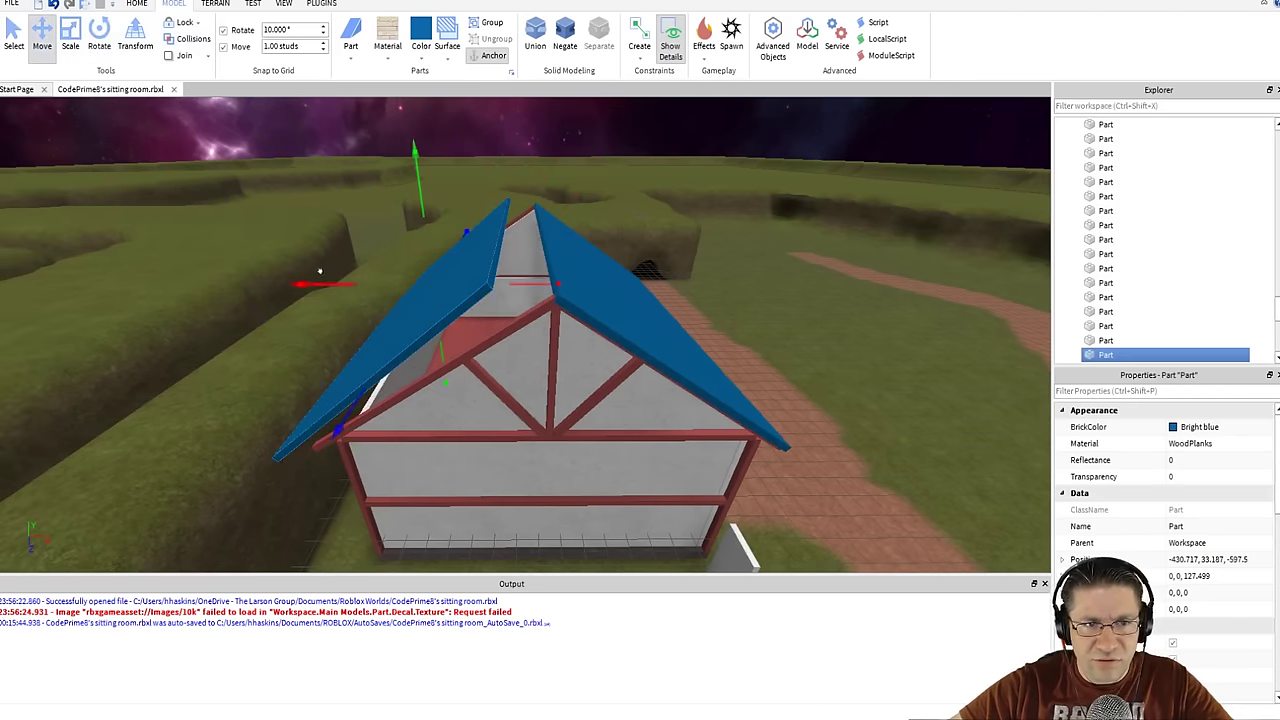
{"action": "left_click_drag", "start_coordinate": [314, 276], "coordinate": [339, 279]}
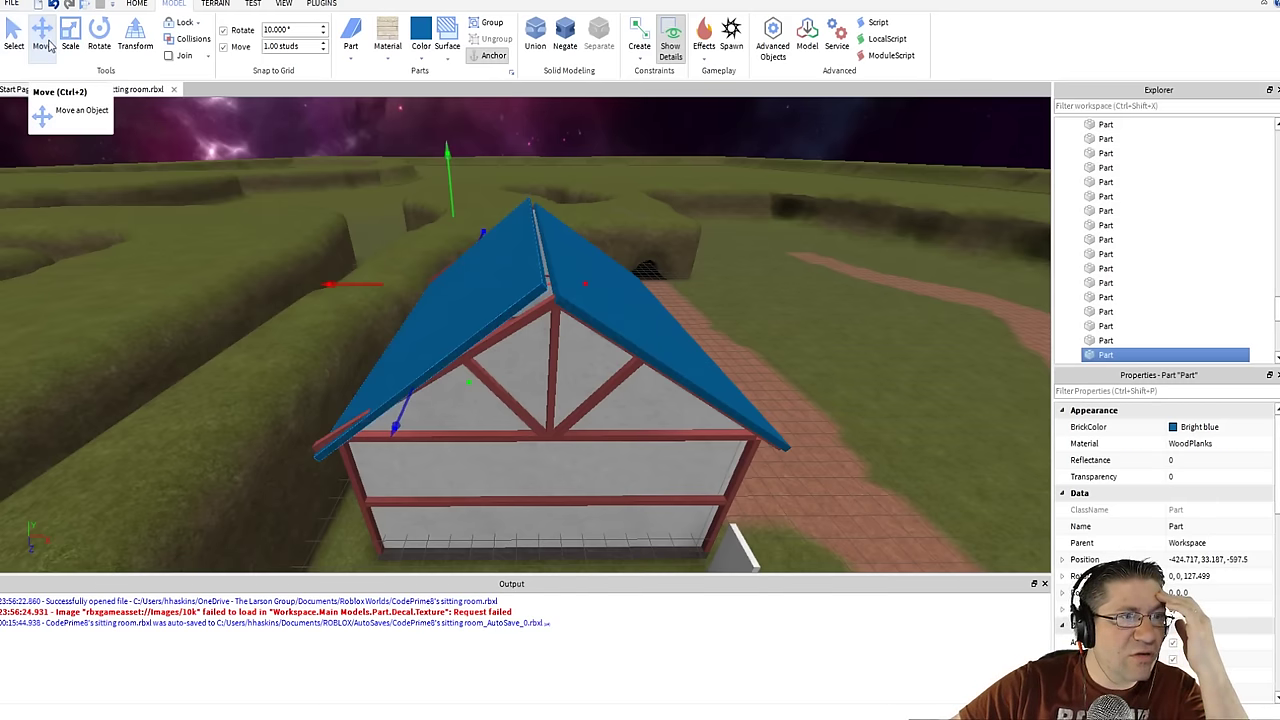
- Set the rotation snap to 2.5° and rotate the copied panel to about 122.5° about Z to match the opposite slope
{"action": "left_click", "coordinate": [45, 44]}
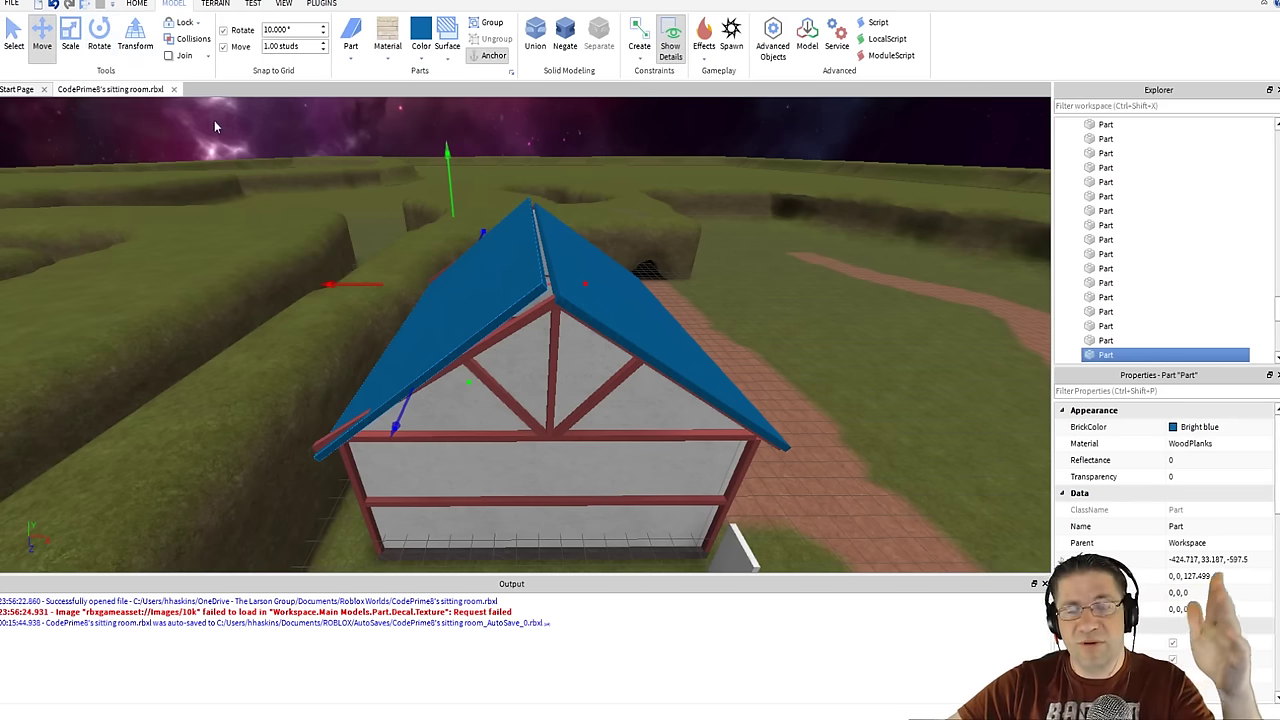
{"action": "left_click", "coordinate": [99, 44]}
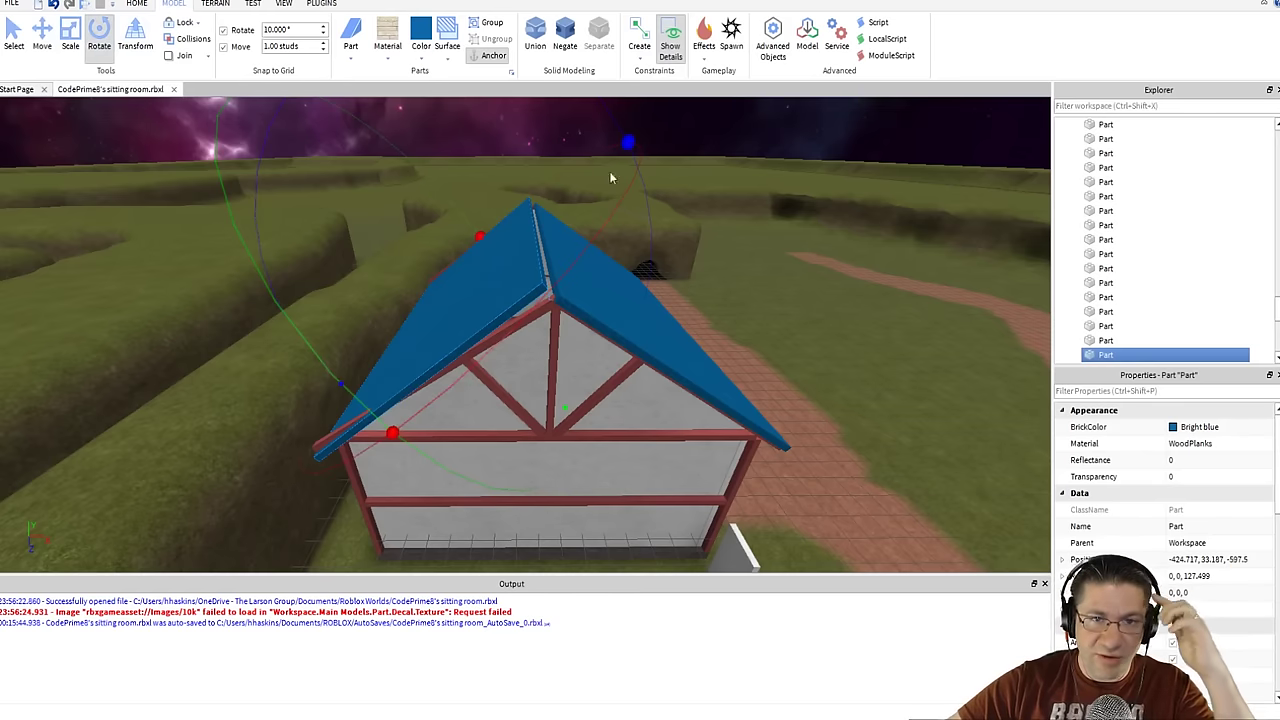
{"action": "left_click_drag", "start_coordinate": [625, 137], "coordinate": [628, 172]}
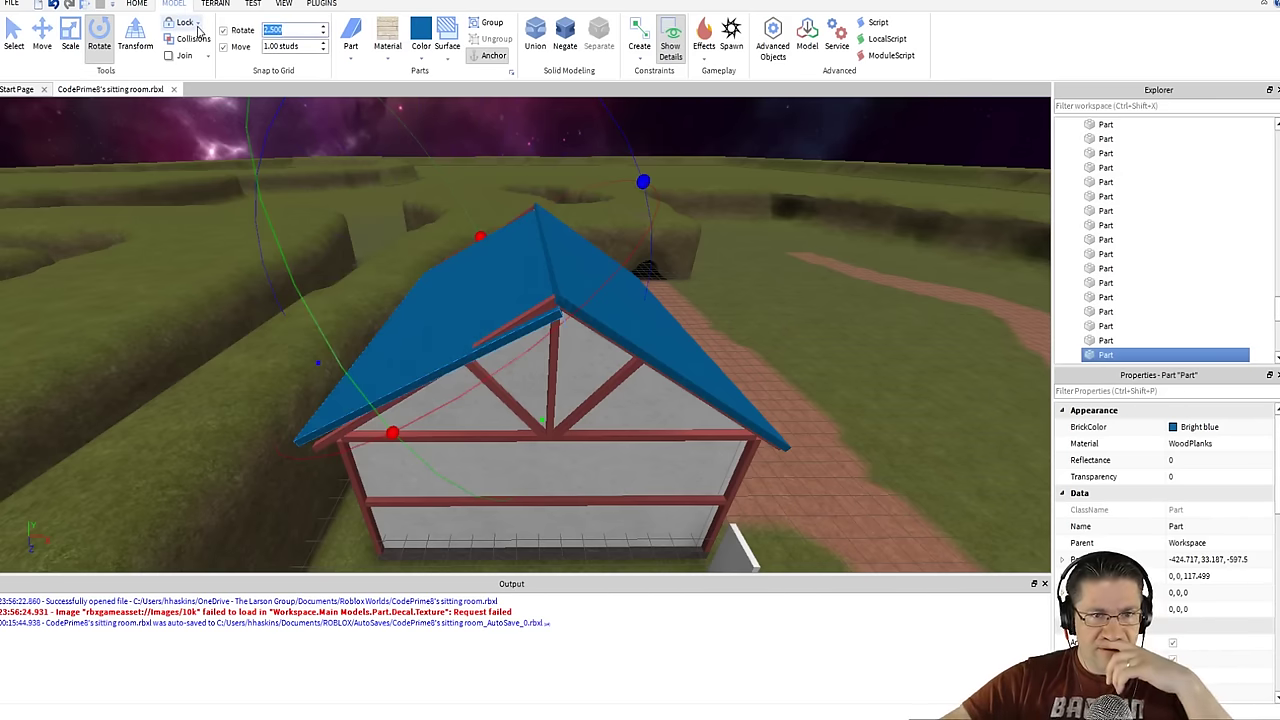
{"action": "mouse_move", "coordinate": [330, 138]}
{"action": "right_mouse_down"}
{"action": "mouse_move", "coordinate": [318, 135]}
{"action": "mouse_move", "coordinate": [330, 150]}
{"action": "right_mouse_up"}
{"action": "key", "text": "s"}
{"action": "key", "text": "w"}
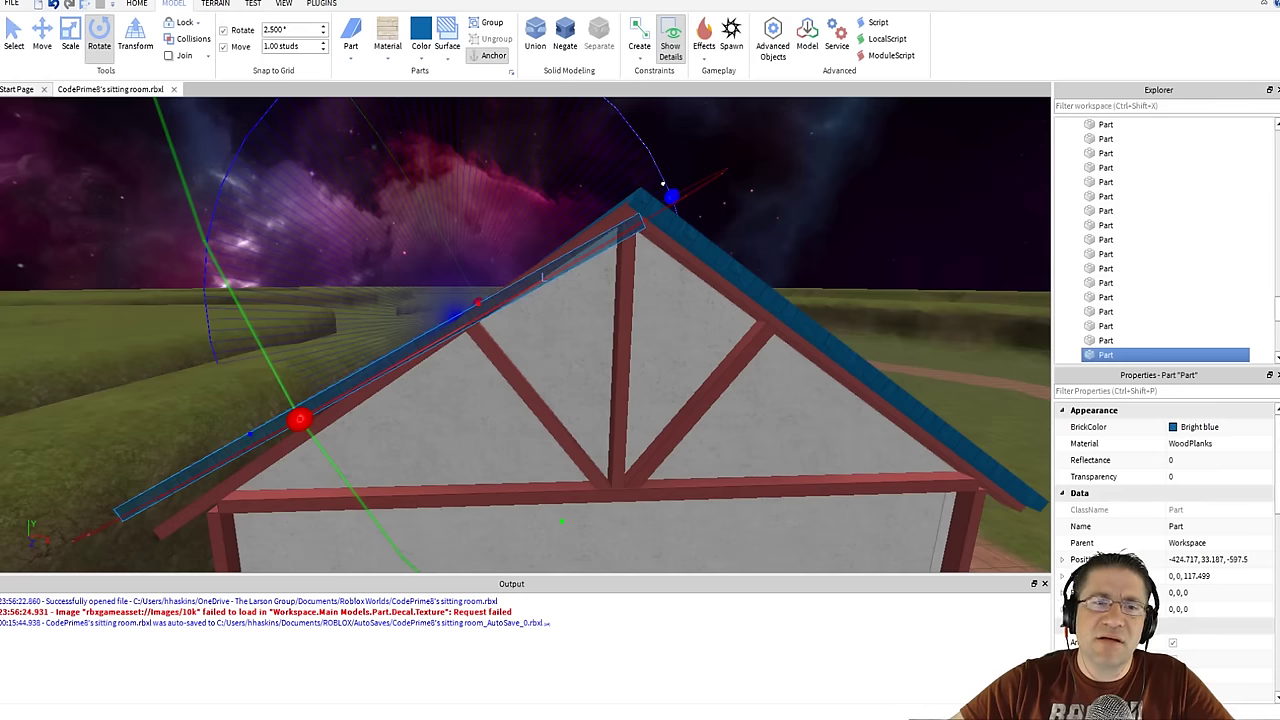
{"action": "mouse_move", "coordinate": [668, 192]}
{"action": "left_mouse_down"}
{"action": "mouse_move", "coordinate": [668, 156]}
{"action": "mouse_move", "coordinate": [675, 170]}
{"action": "left_mouse_up"}
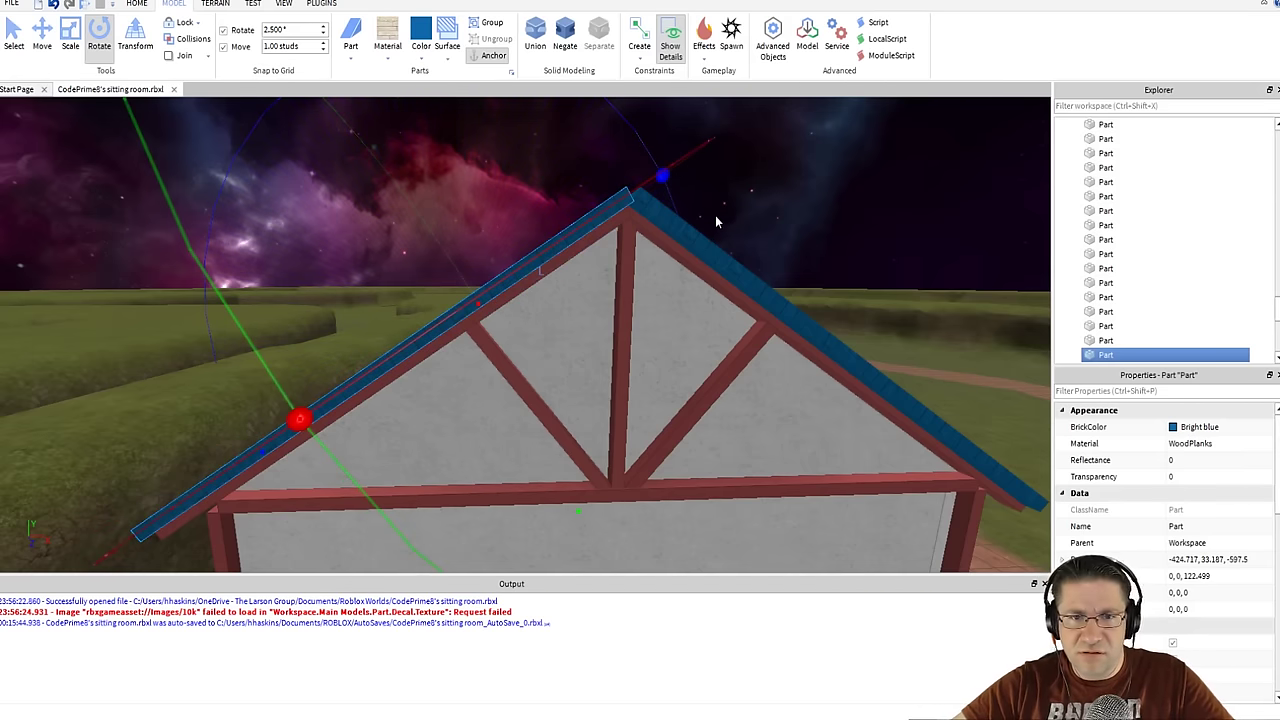
- Examine how both blue roof panels fit along the ridge, the gable beams and the eaves
{"action": "key", "text": "s"}
{"action": "key", "text": "a"}
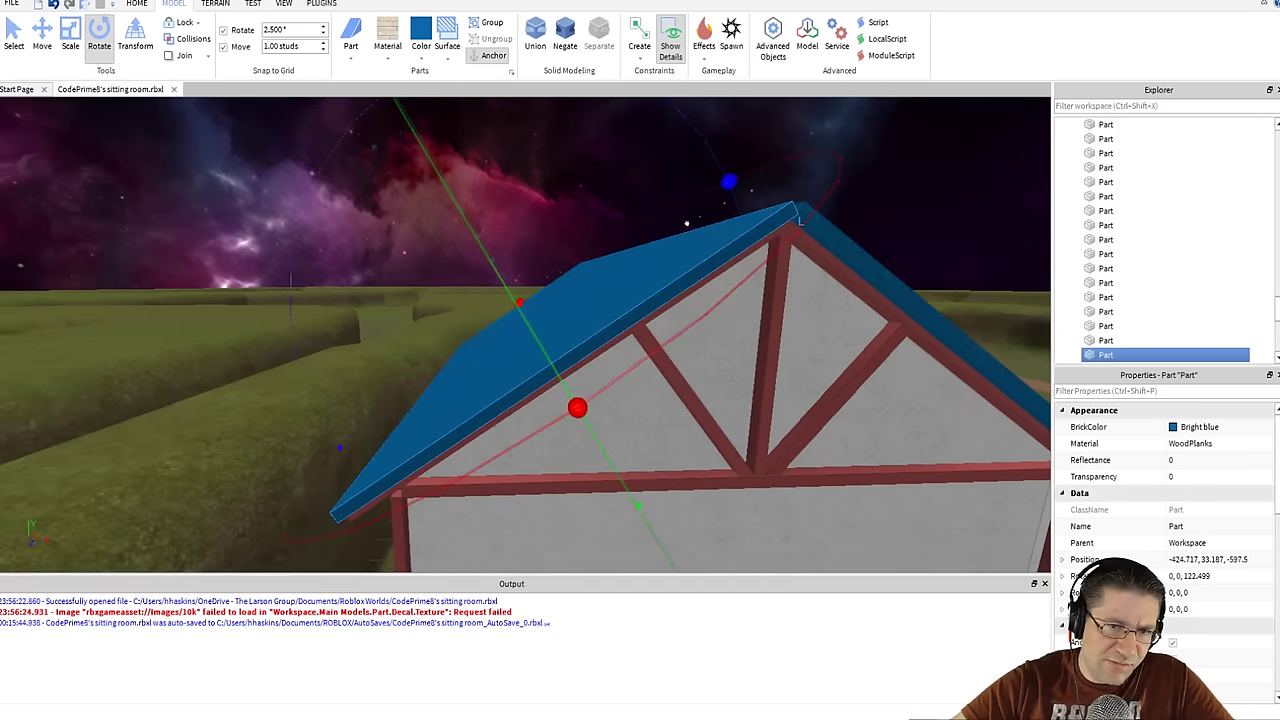
{"action": "key", "text": "d"}
{"action": "key", "text": "d"}
{"action": "key", "text": "w"}
{"action": "key", "text": "d"}
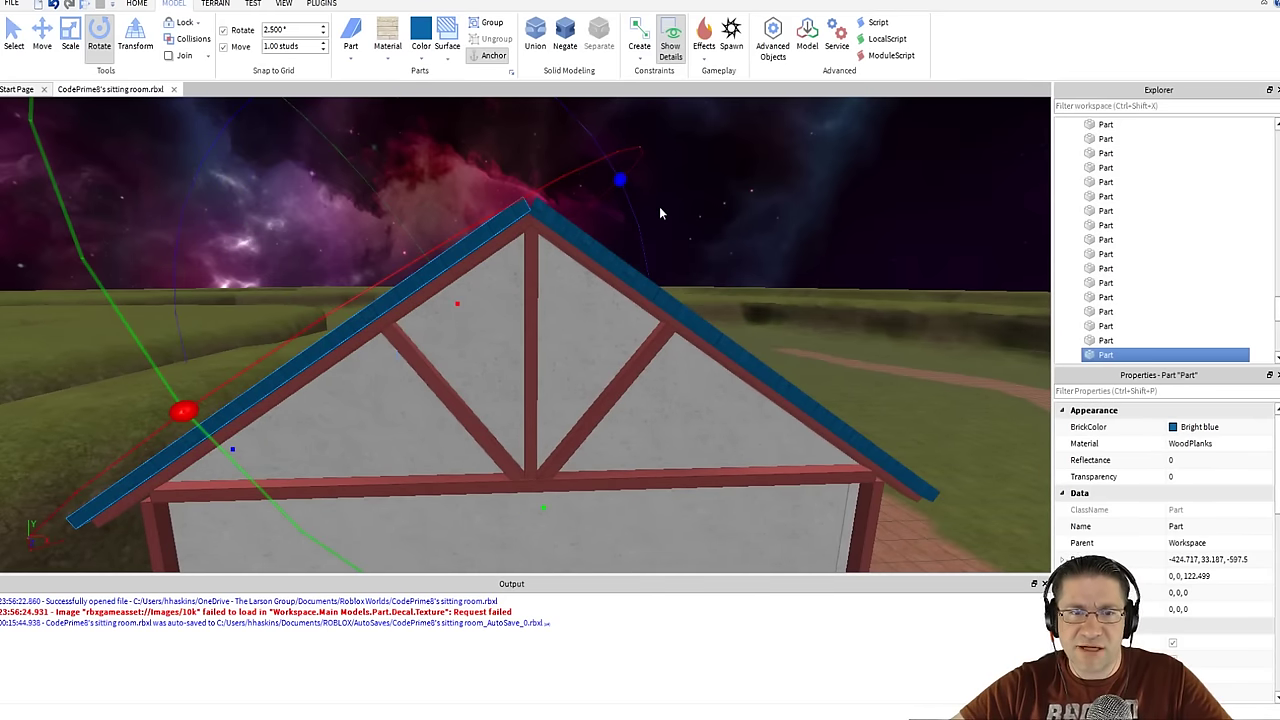
{"action": "key", "text": "w"}
{"action": "key", "text": "w"}
{"action": "right_click_drag", "start_coordinate": [660, 213], "coordinate": [677, 189]}
{"action": "key", "text": "d"}
{"action": "key", "text": "a"}
{"action": "key", "text": "s"}
{"action": "key", "text": "w"}
{"action": "key", "text": "d"}
{"action": "key", "text": "a"}
{"action": "key", "text": "d"}
{"action": "key", "text": "d"}
- Lengthen the original blue roof panel by 1 stud down the slope so it covers the end of the gable beam
{"action": "left_click", "coordinate": [42, 45]}
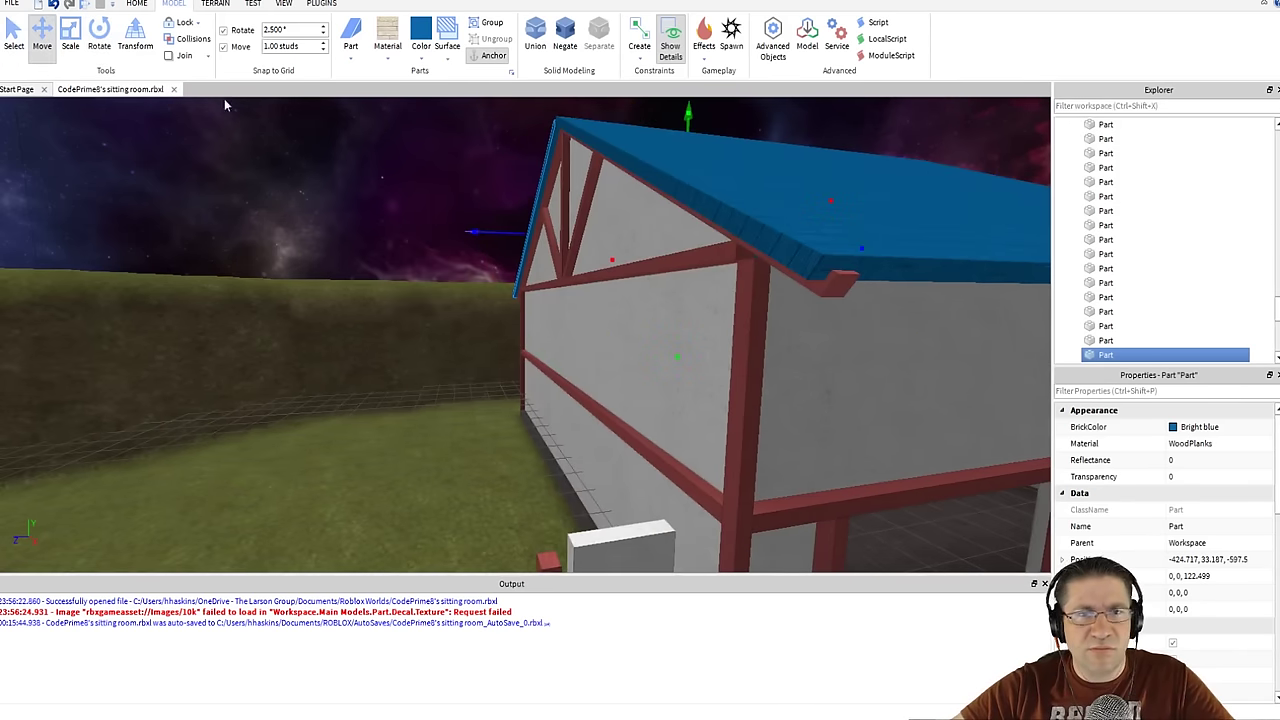
{"action": "key", "text": "d"}
{"action": "left_click", "coordinate": [622, 223]}
{"action": "right_click_drag", "start_coordinate": [629, 223], "coordinate": [636, 238]}
{"action": "key", "text": "a"}
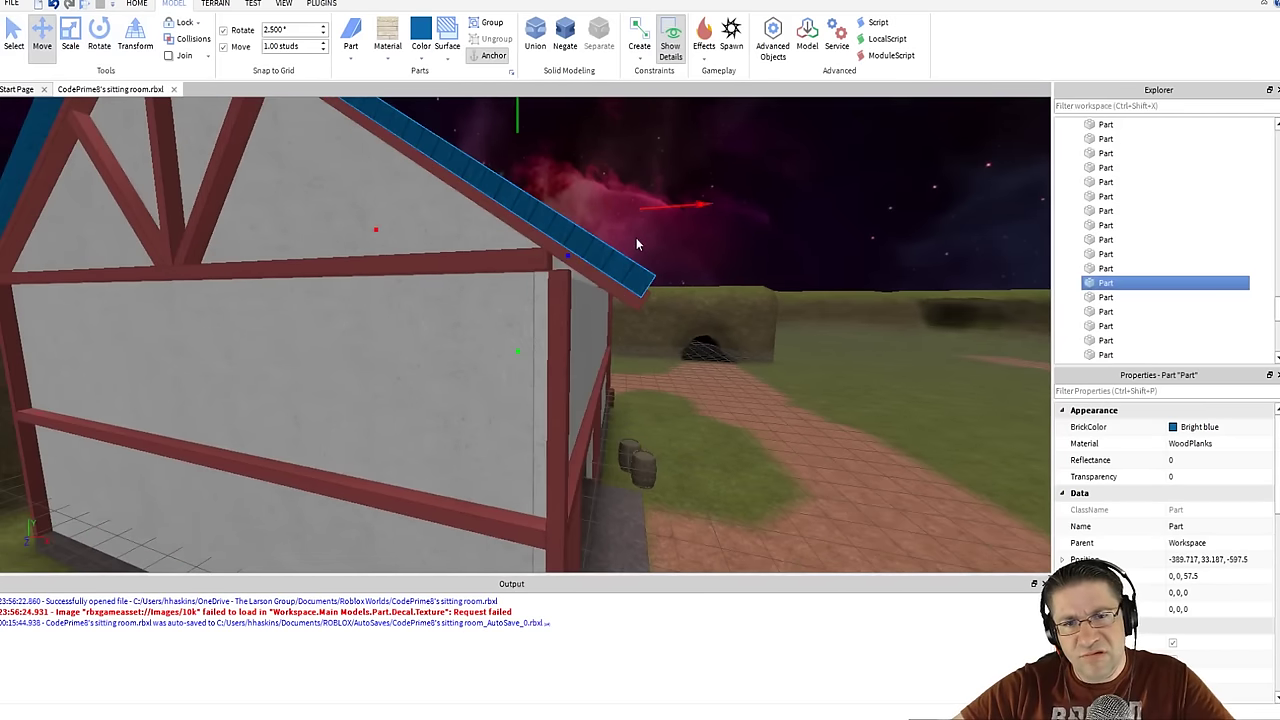
{"action": "key", "text": "d"}
{"action": "key", "text": "s"}
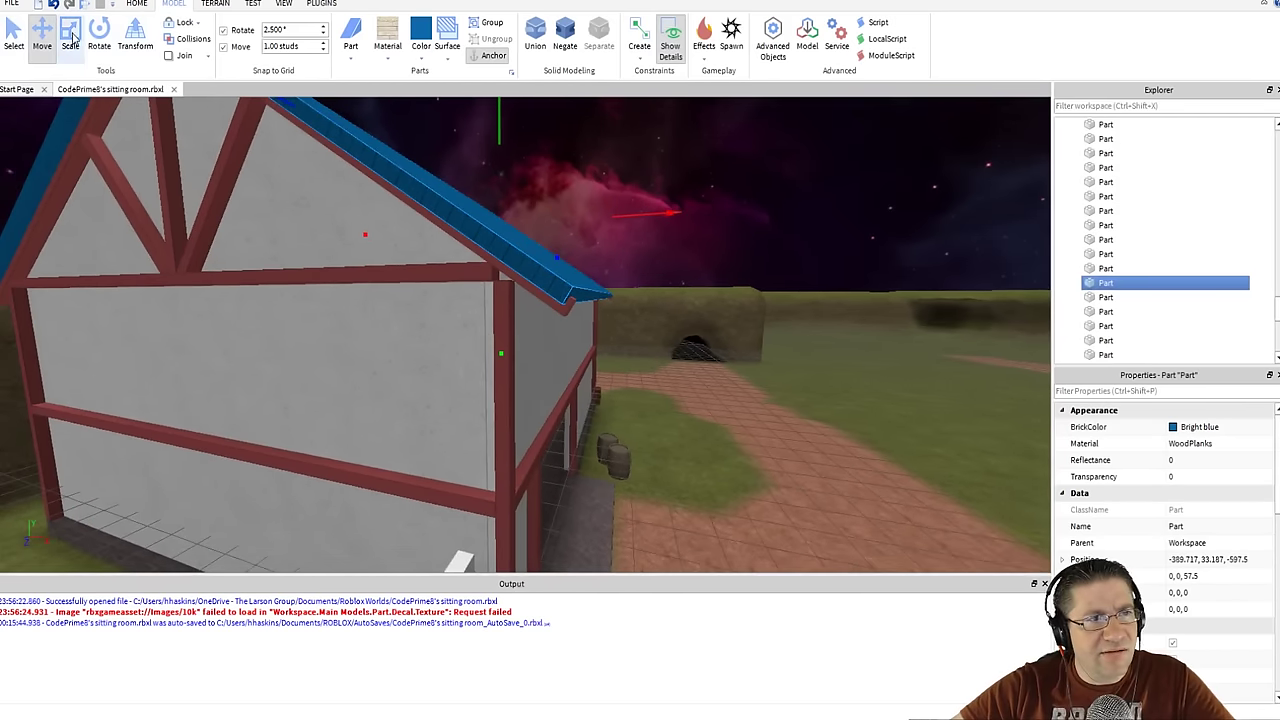
{"action": "left_click", "coordinate": [70, 38]}
{"action": "left_click_drag", "start_coordinate": [606, 291], "coordinate": [611, 293]}
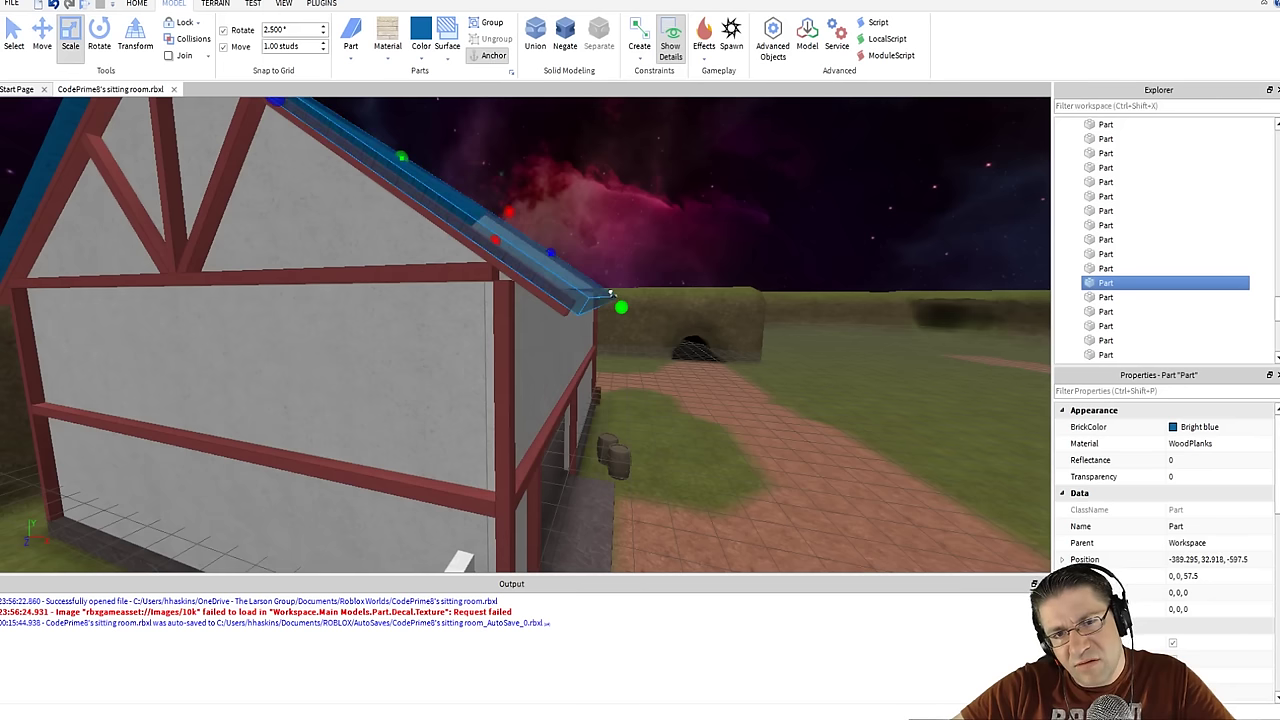
- Lengthen the mirrored blue panel by 1 stud down its slope to match the opposite overhang
{"action": "key", "text": "a"}
{"action": "key", "text": "a"}
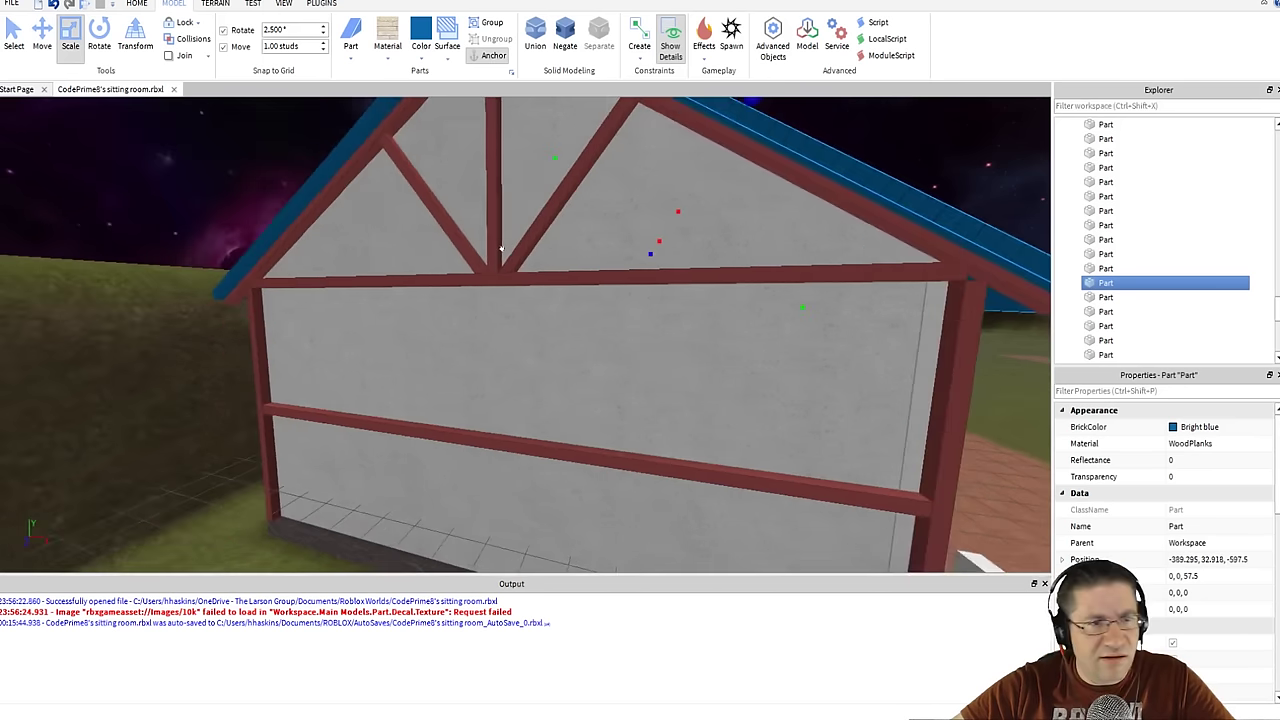
{"action": "key", "text": "w"}
{"action": "left_click", "coordinate": [549, 276]}
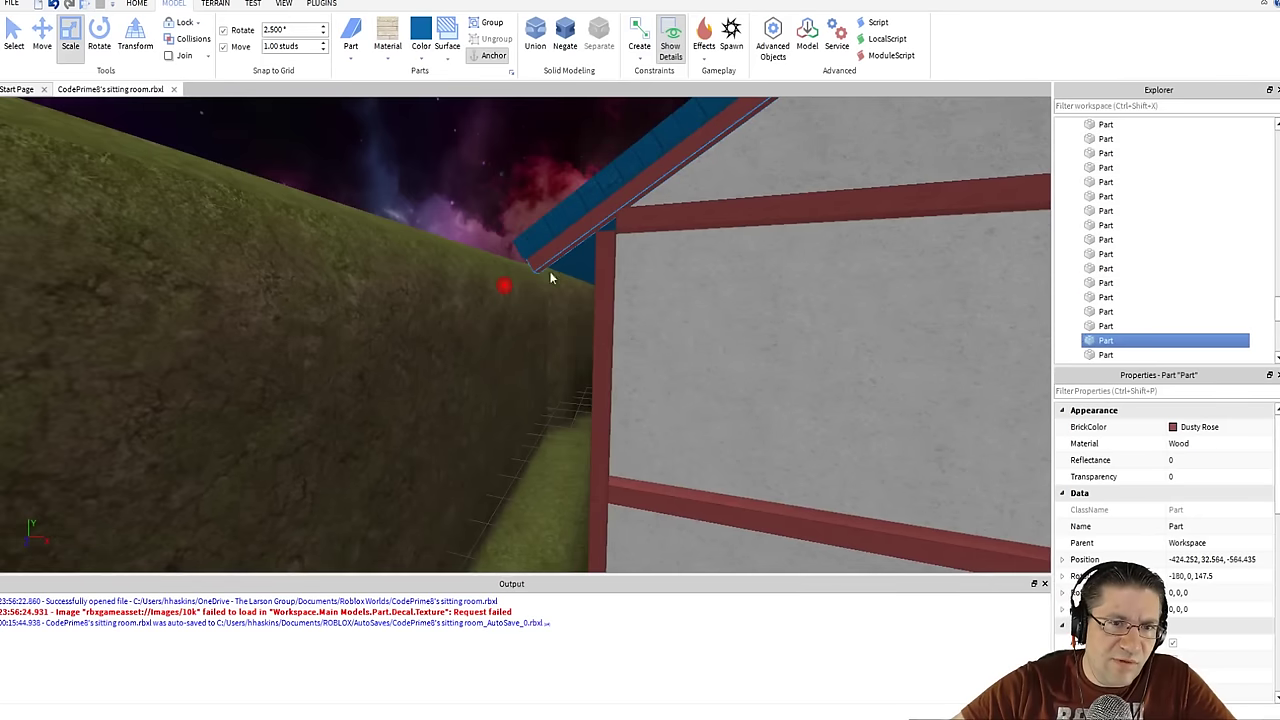
{"action": "left_click", "coordinate": [559, 258]}
{"action": "left_click_drag", "start_coordinate": [569, 280], "coordinate": [560, 283]}
- Duplicate the mirrored blue panel and shorten the copy from its lower edge to a narrow strip along the ridge
{"action": "right_click_drag", "start_coordinate": [559, 283], "coordinate": [569, 296]}
{"action": "key", "text": "d"}
{"action": "key", "text": "w"}
{"action": "key", "text": "e"}
{"action": "key", "text": "a"}
{"action": "key", "text": "a"}
{"action": "key", "text": "w"}
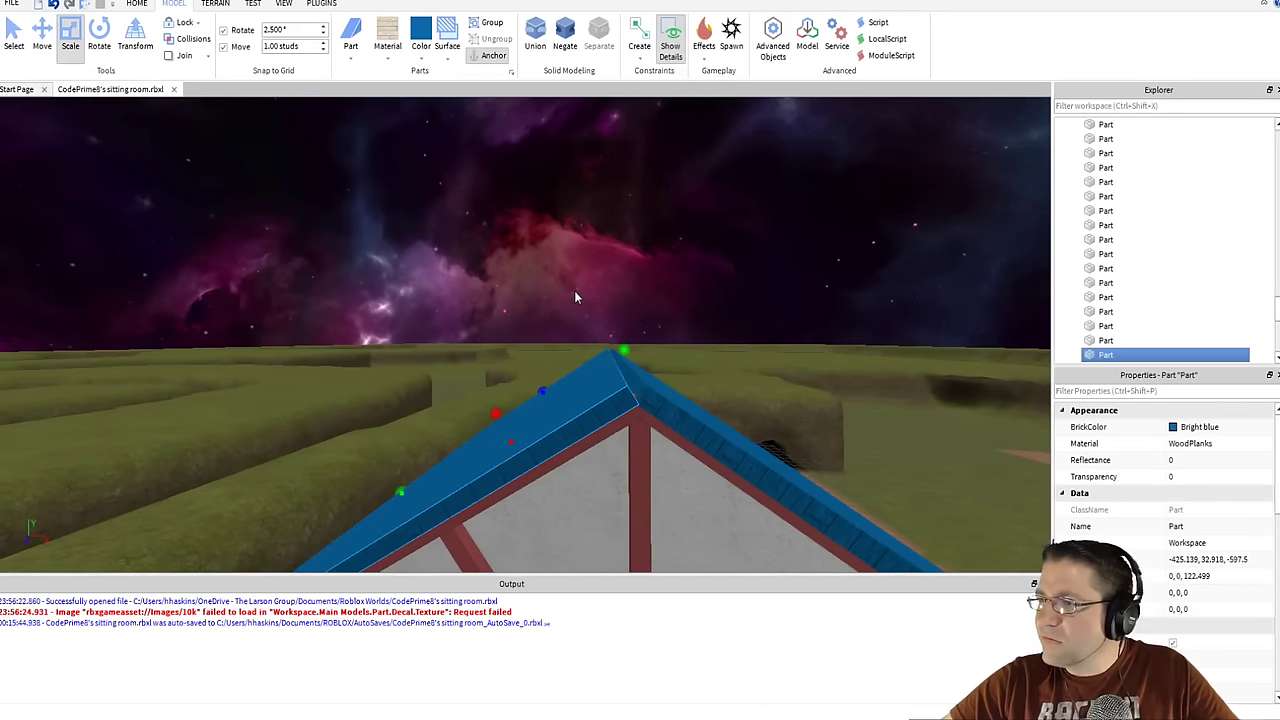
{"action": "key", "text": "s"}
{"action": "right_click_drag", "start_coordinate": [574, 298], "coordinate": [574, 298]}
{"action": "key", "text": "s"}
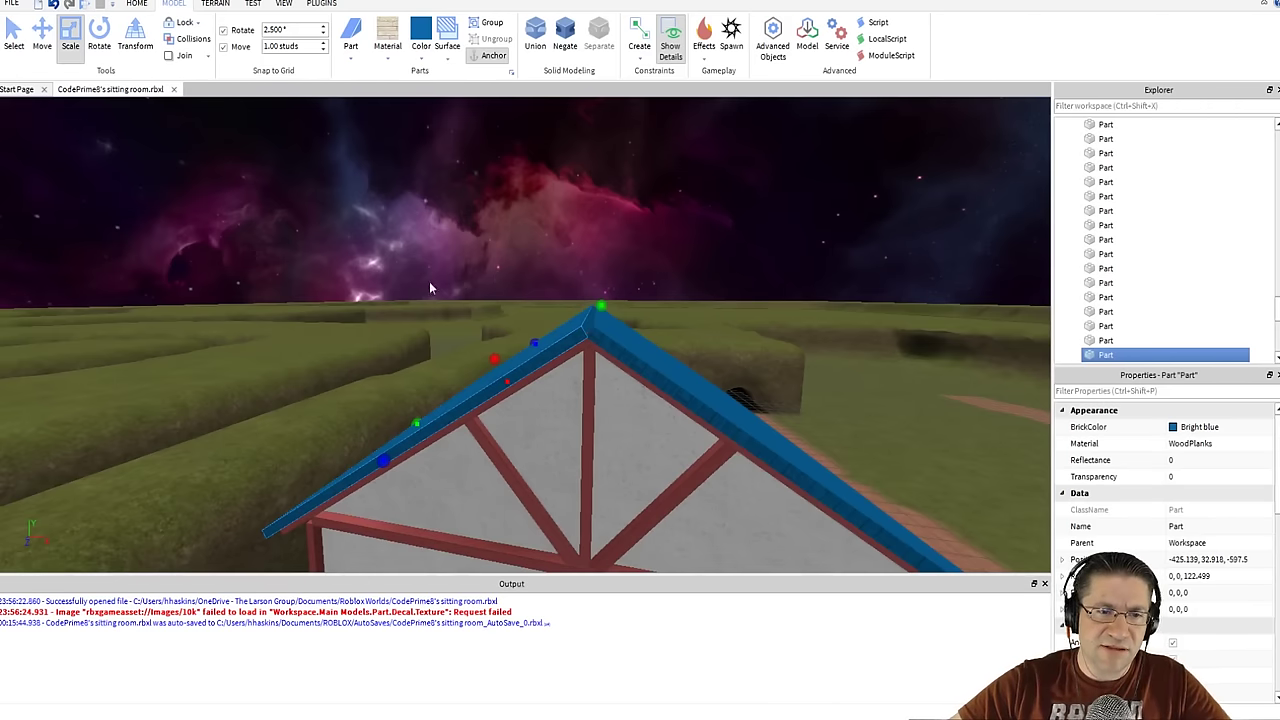
{"action": "left_click", "coordinate": [70, 40]}
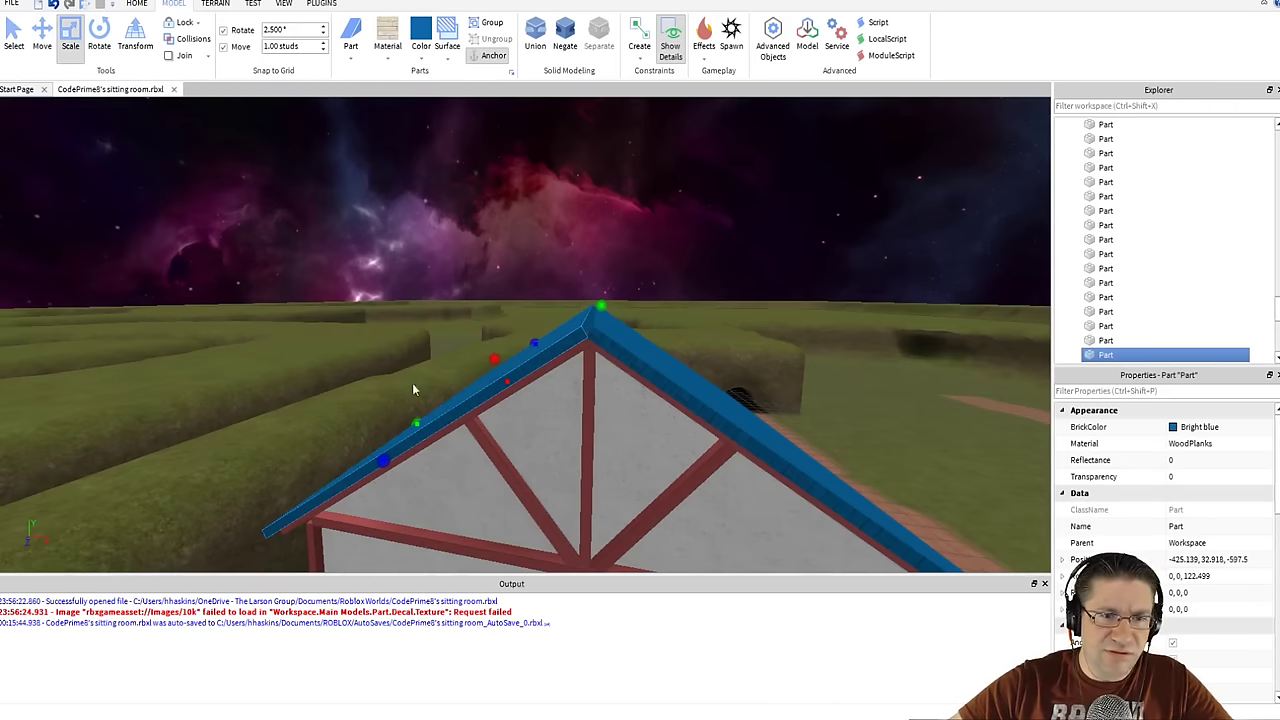
{"action": "right_click_drag", "start_coordinate": [400, 410], "coordinate": [378, 432]}
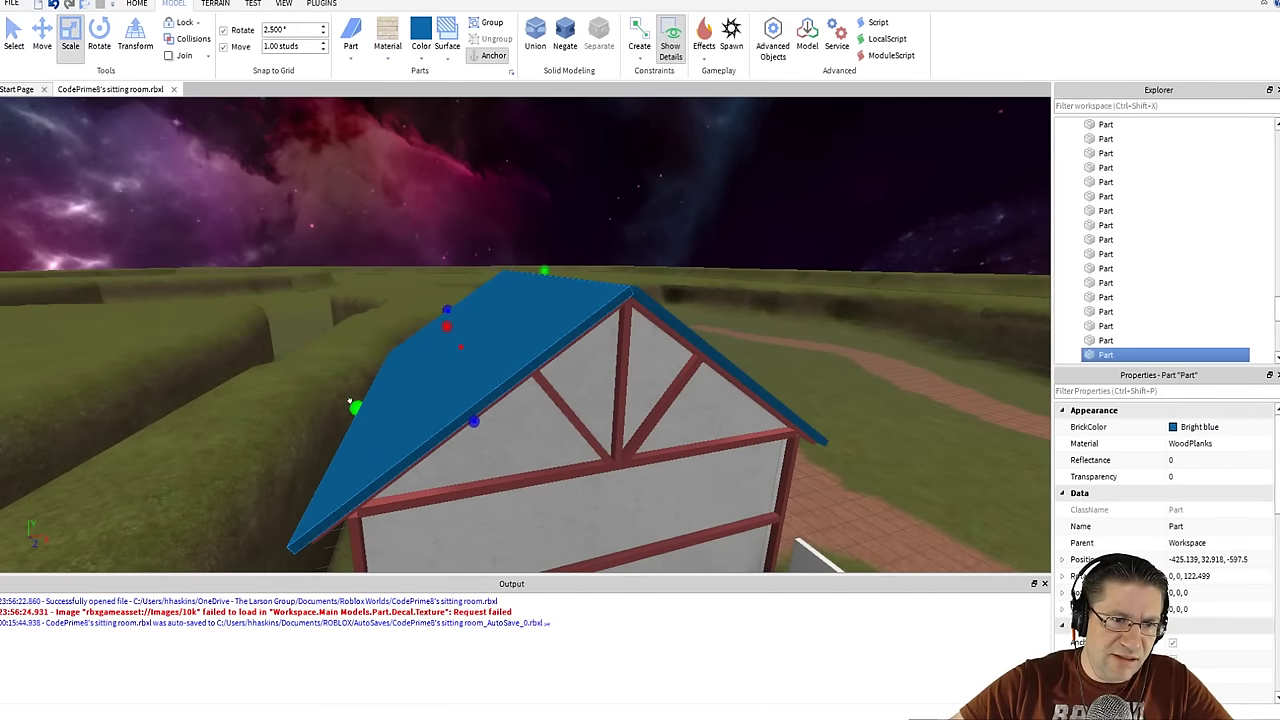
{"action": "left_click_drag", "start_coordinate": [350, 403], "coordinate": [470, 289]}
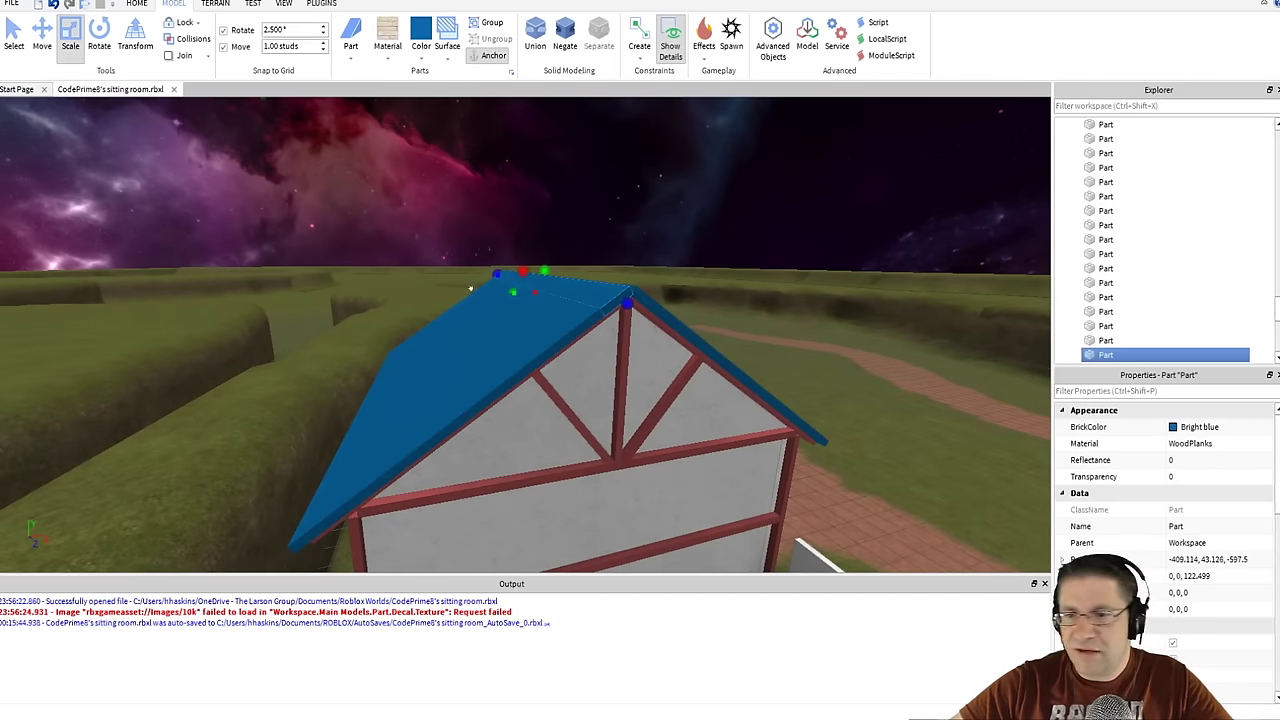
- Set the ridge strip's rotation to 0, 0, 0 so it stands upright
{"action": "key", "text": "d"}
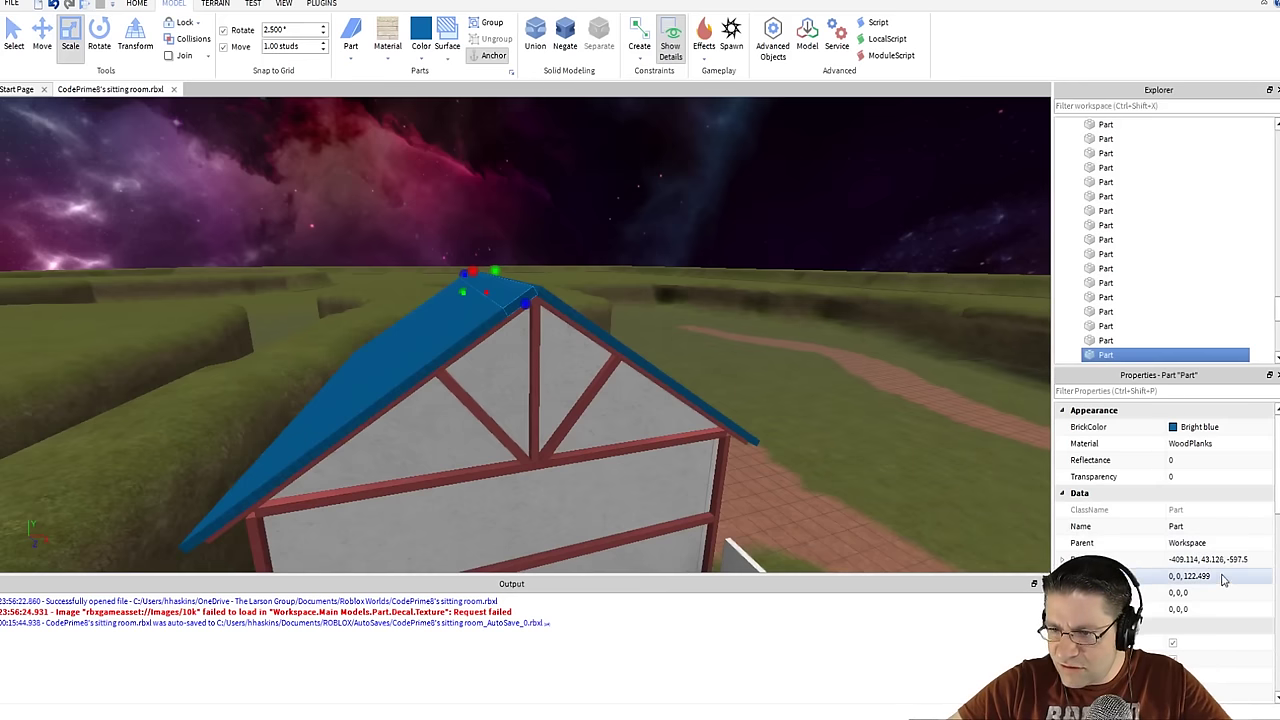
{"action": "left_click", "coordinate": [1222, 577]}
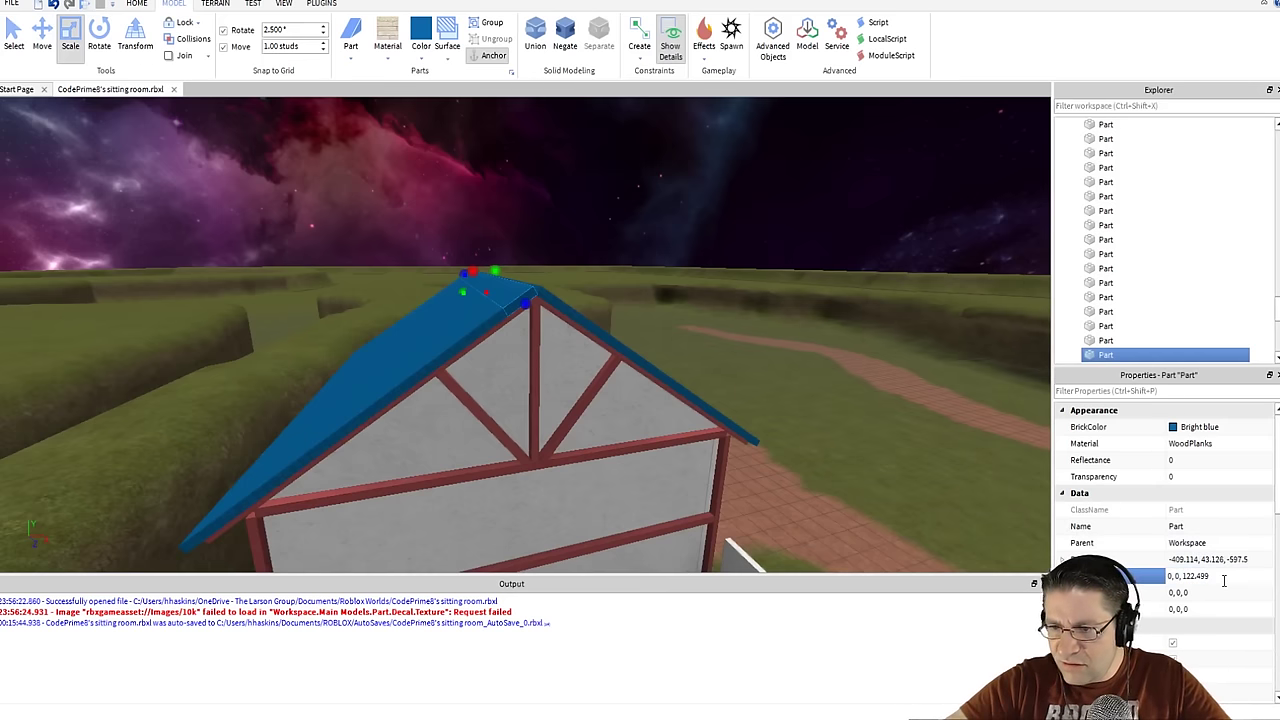
{"action": "type", "text": "0, 0, 0"}
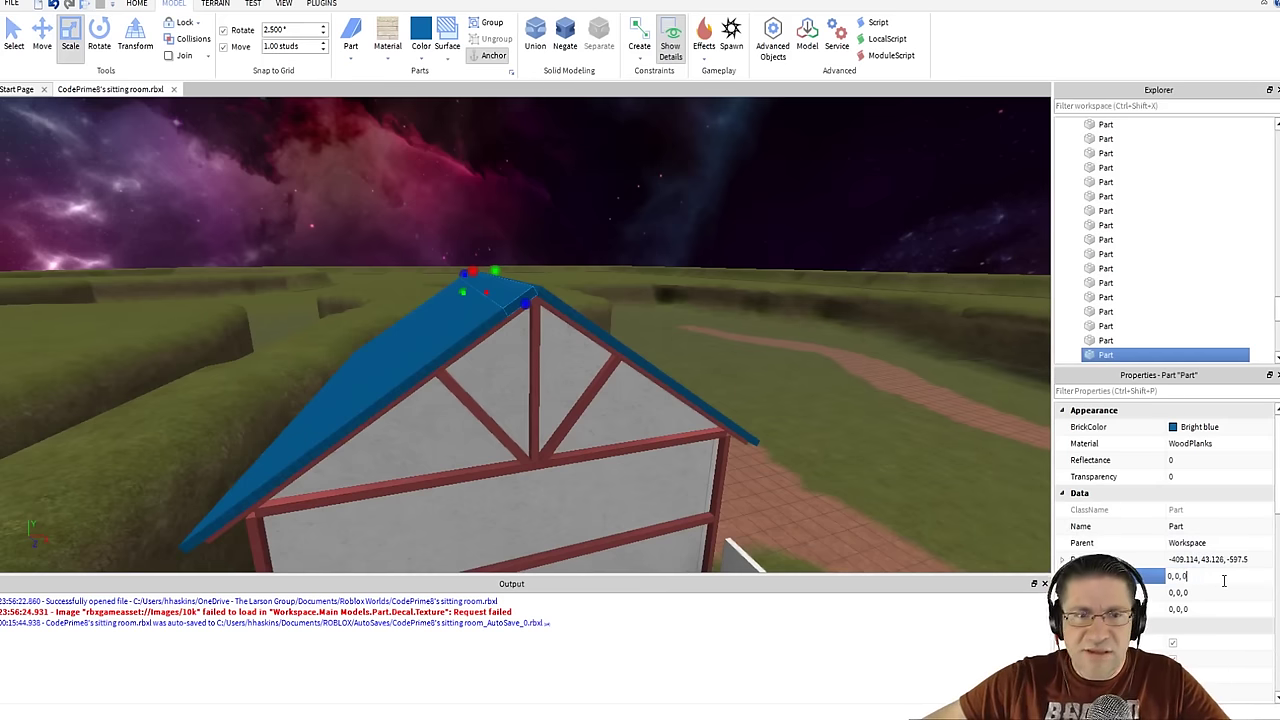
{"action": "key", "text": "Return"}
- Move the upright blue strip 2 studs along X to center it on the ridge between the two roof panels
{"action": "right_click_drag", "start_coordinate": [600, 354], "coordinate": [543, 346]}
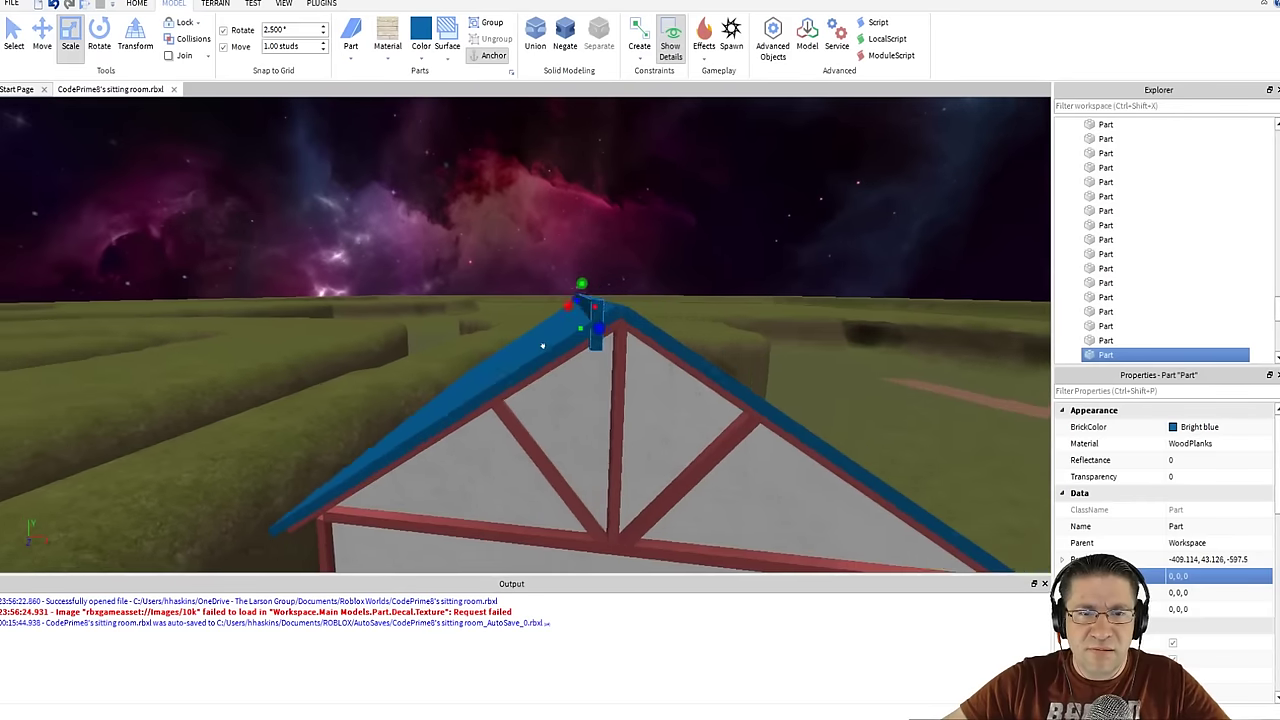
{"action": "key", "text": "w"}
{"action": "key", "text": "d"}
{"action": "key", "text": "ctrl+2"}
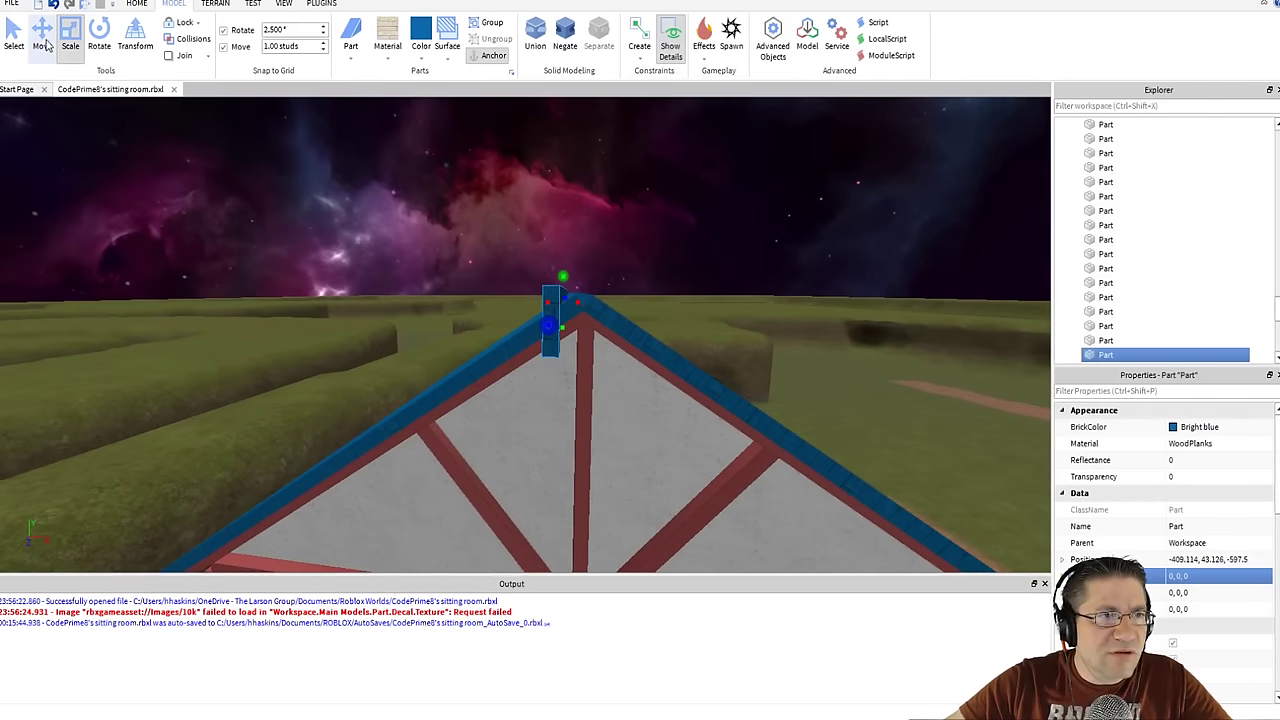
{"action": "left_click_drag", "start_coordinate": [553, 330], "coordinate": [588, 332]}
{"action": "right_click_drag", "start_coordinate": [566, 348], "coordinate": [566, 348]}
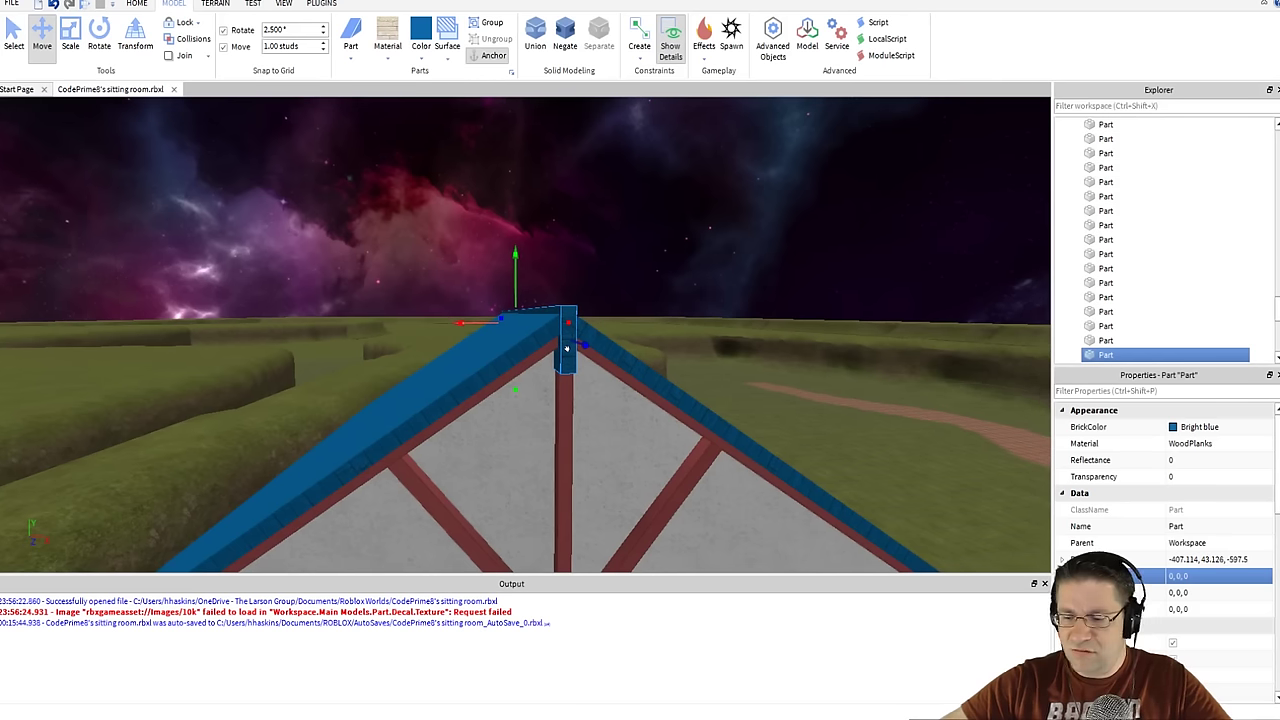
- Delete the upright blue ridge strip and duplicate the red vertical post in the center of the gable
{"action": "key", "text": "Delete"}
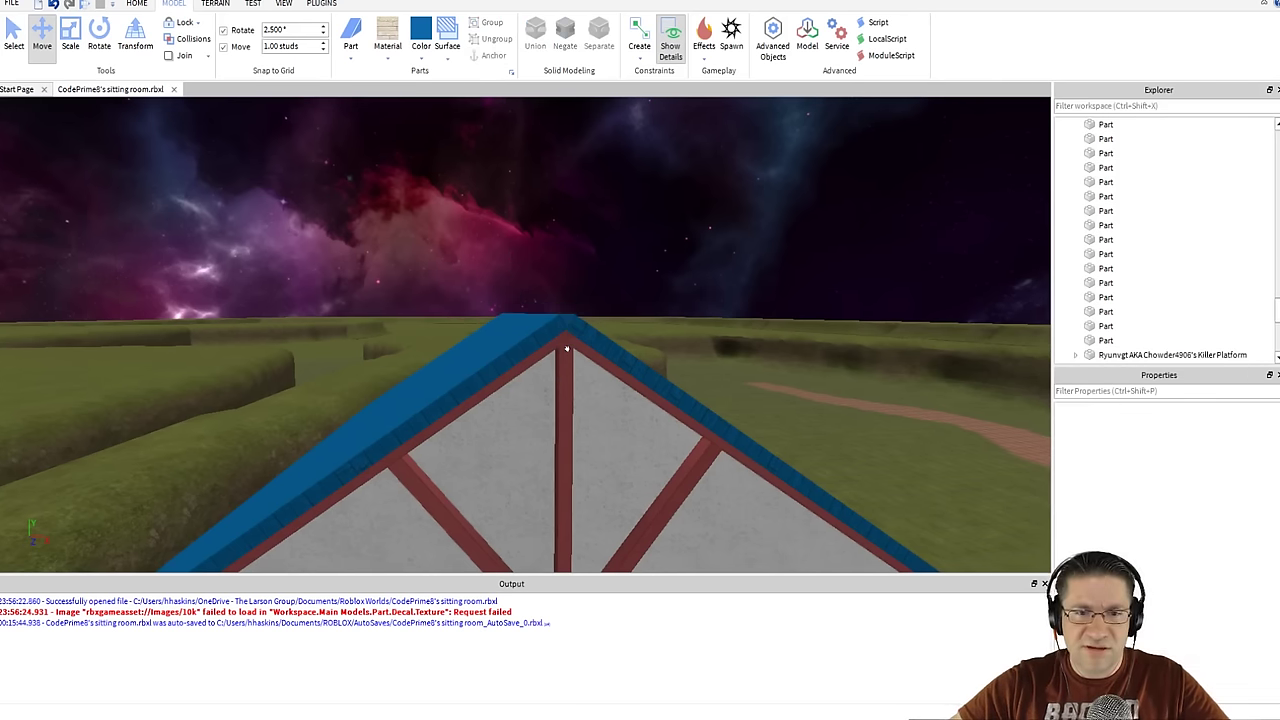
{"action": "scroll", "coordinate": [575, 390], "scroll_direction": "down", "scroll_amount": 2}
{"action": "right_click_drag", "start_coordinate": [563, 408], "coordinate": [560, 400]}
{"action": "left_click", "coordinate": [556, 388]}
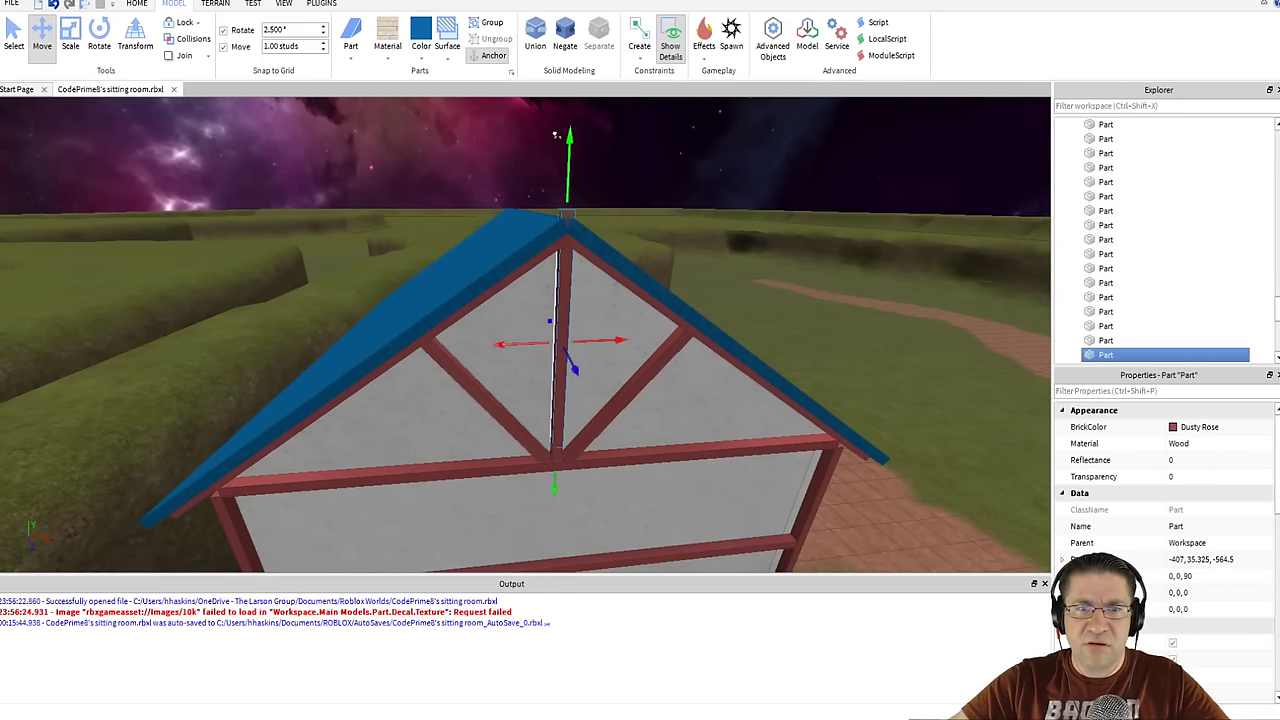
- Set rotation snapping to 10° and rotate the duplicated post 90° so it lies horizontally along the ridge direction
{"action": "right_click_drag", "start_coordinate": [560, 172], "coordinate": [563, 215]}
{"action": "key", "text": "a"}
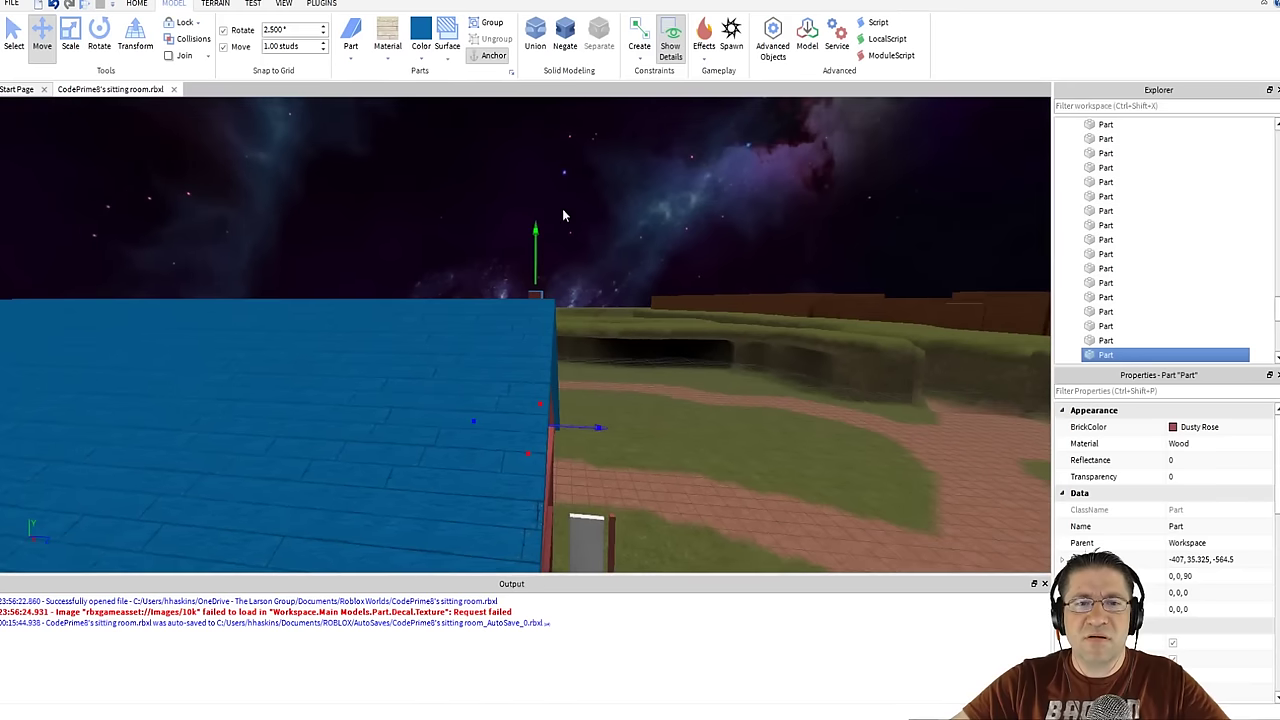
{"action": "left_click", "coordinate": [103, 42]}
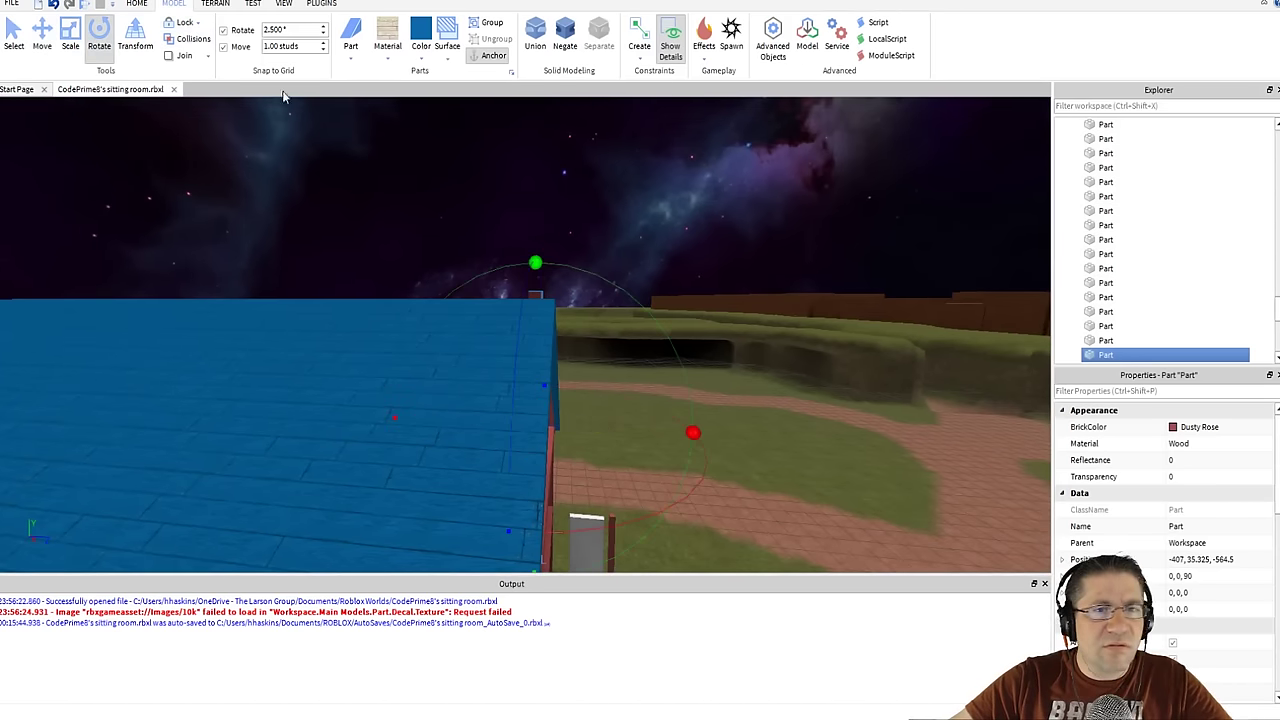
{"action": "key", "text": "d"}
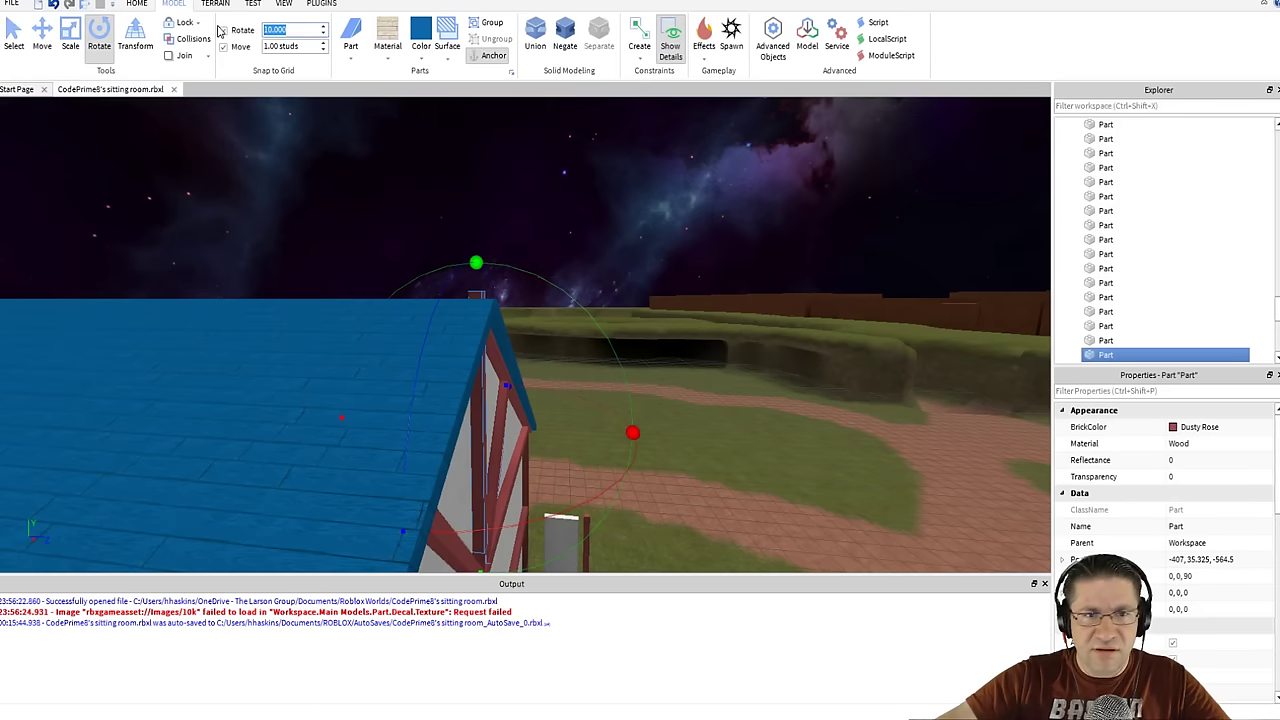
{"action": "left_click_drag", "start_coordinate": [476, 263], "coordinate": [734, 434]}
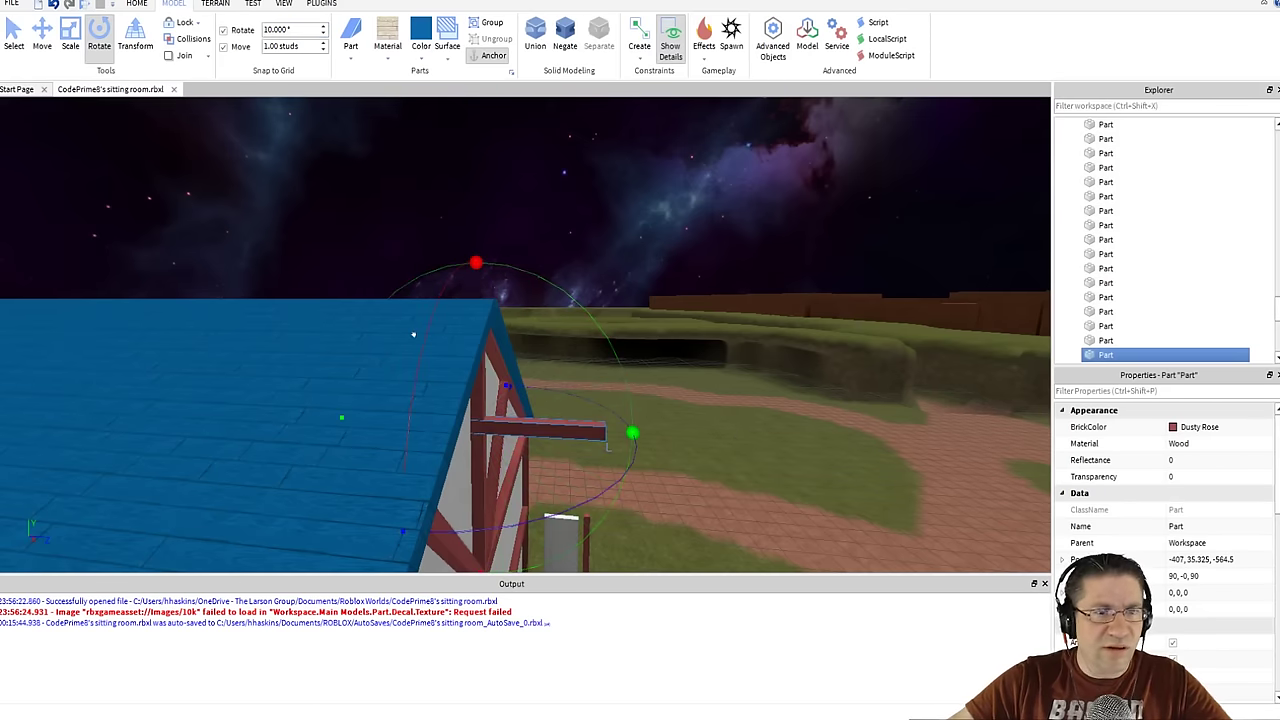
- Move the horizontal beam onto the ridge, flush with the front edge of the roof, at position -407, 43.325, -572.5
{"action": "left_click", "coordinate": [42, 40]}
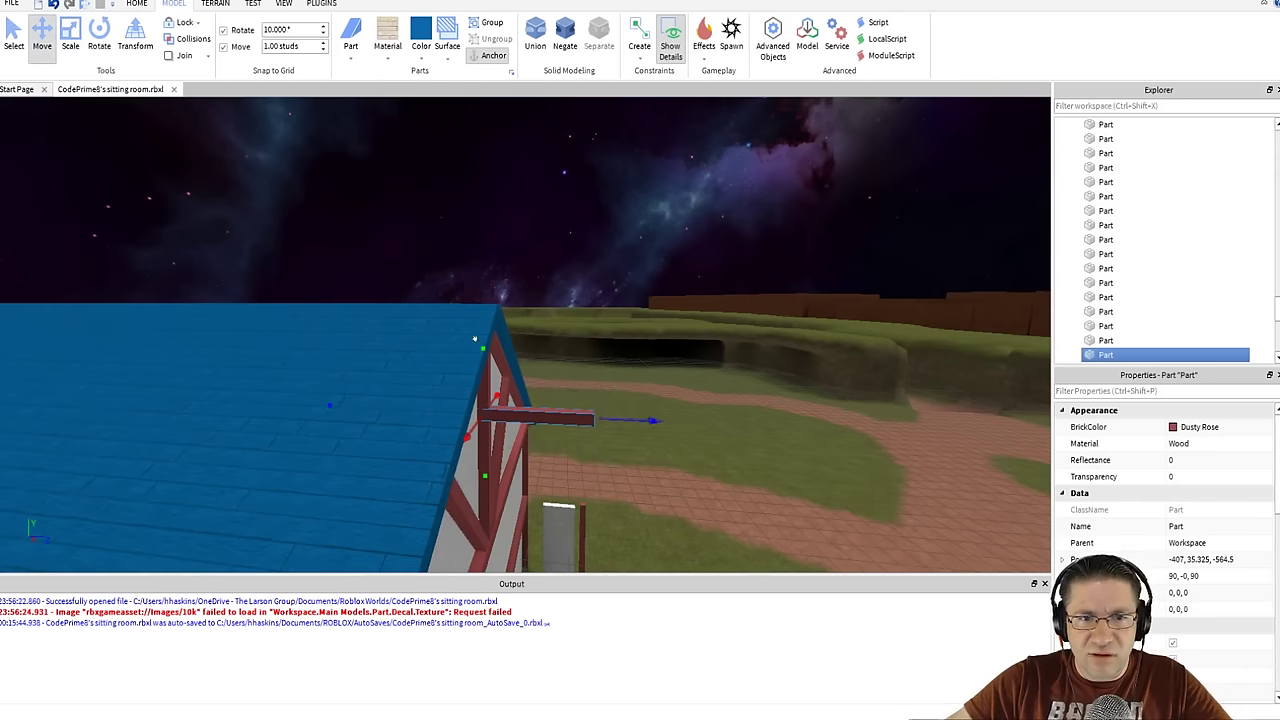
{"action": "left_click_drag", "start_coordinate": [475, 339], "coordinate": [473, 231]}
{"action": "right_click_drag", "start_coordinate": [634, 224], "coordinate": [635, 230]}
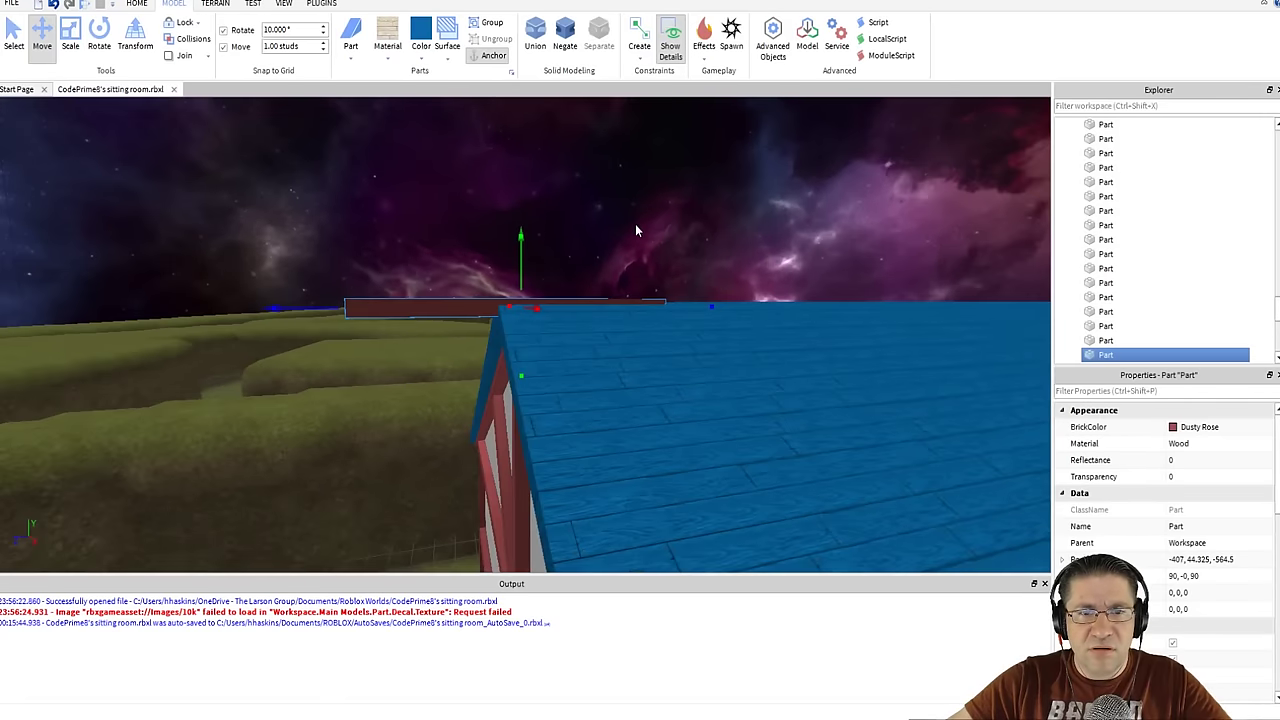
{"action": "left_click_drag", "start_coordinate": [269, 296], "coordinate": [437, 298]}
{"action": "right_click_drag", "start_coordinate": [437, 299], "coordinate": [438, 305]}
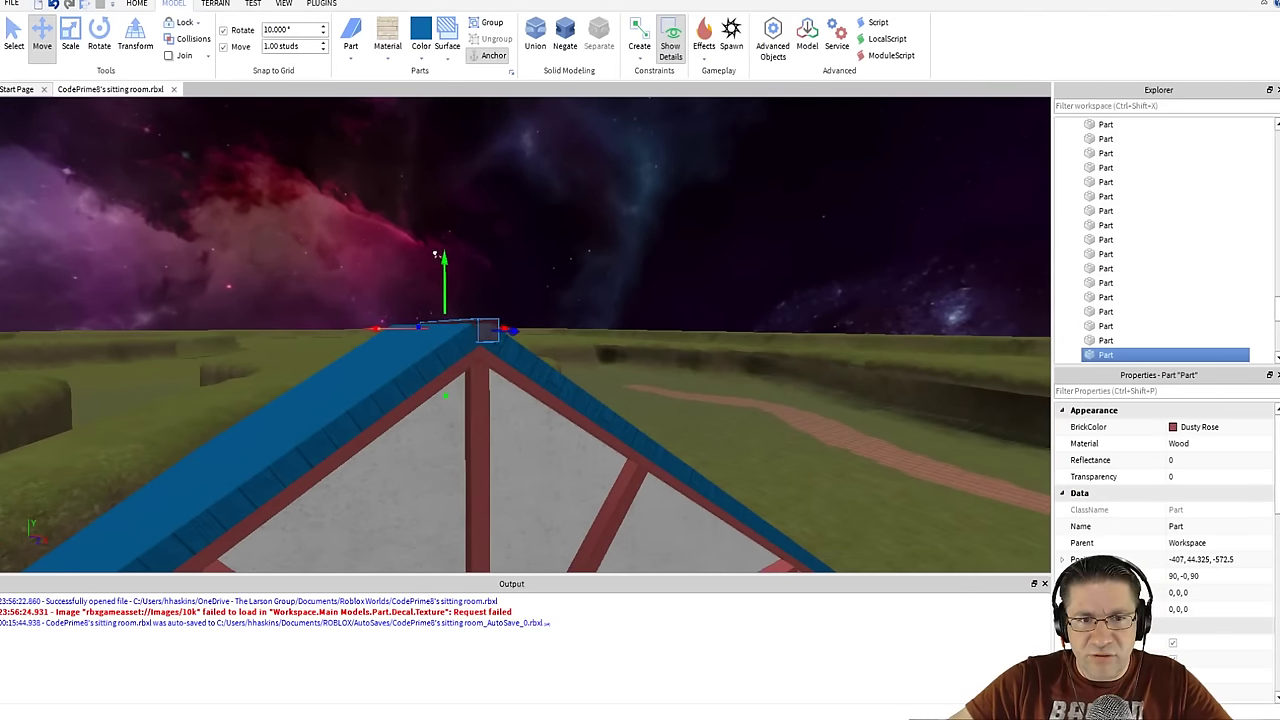
{"action": "left_click_drag", "start_coordinate": [435, 254], "coordinate": [435, 266]}
{"action": "mouse_move", "coordinate": [435, 264]}
{"action": "right_mouse_down"}
{"action": "mouse_move", "coordinate": [457, 286]}
{"action": "mouse_move", "coordinate": [446, 280]}
{"action": "right_mouse_up"}
- Scale the red ridge beam upward by 2 studs so it rises above the blue panels
{"action": "left_click", "coordinate": [70, 36]}
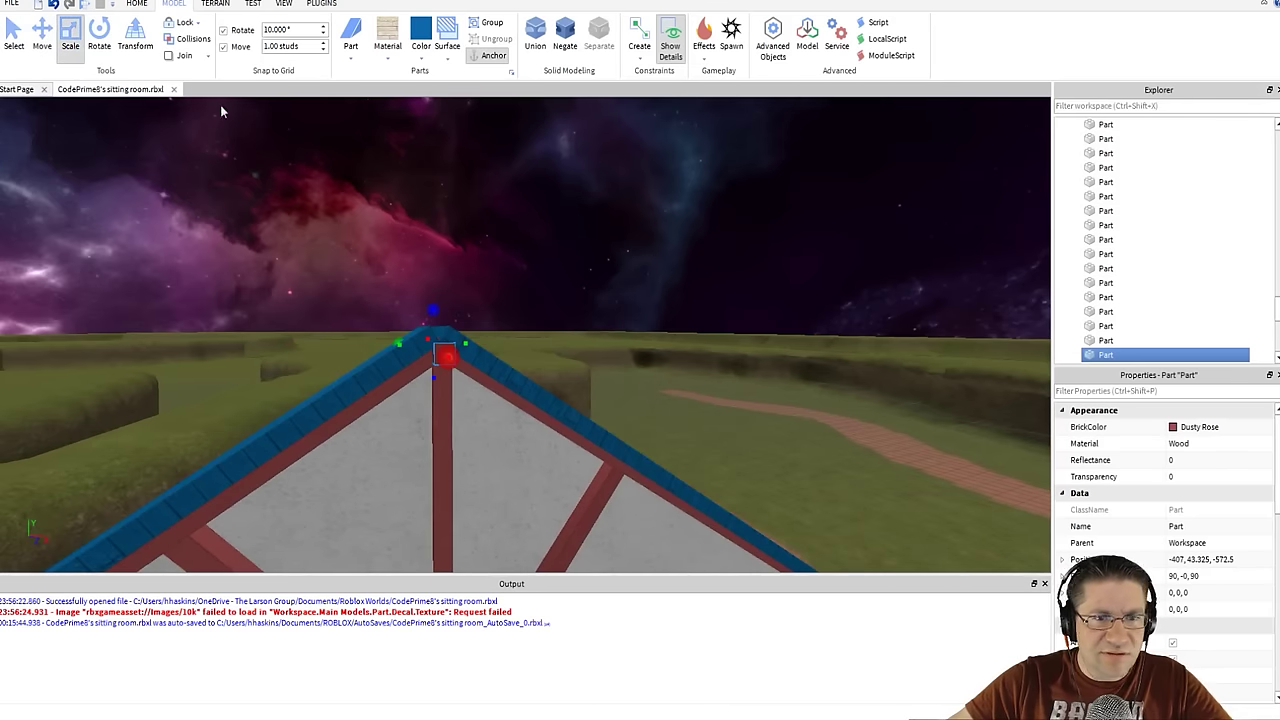
{"action": "left_click_drag", "start_coordinate": [426, 300], "coordinate": [430, 280]}
{"action": "right_click_drag", "start_coordinate": [486, 303], "coordinate": [486, 310]}
{"action": "key", "text": "w"}
{"action": "key", "text": "a"}
{"action": "key", "text": "s"}
{"action": "key", "text": "d"}
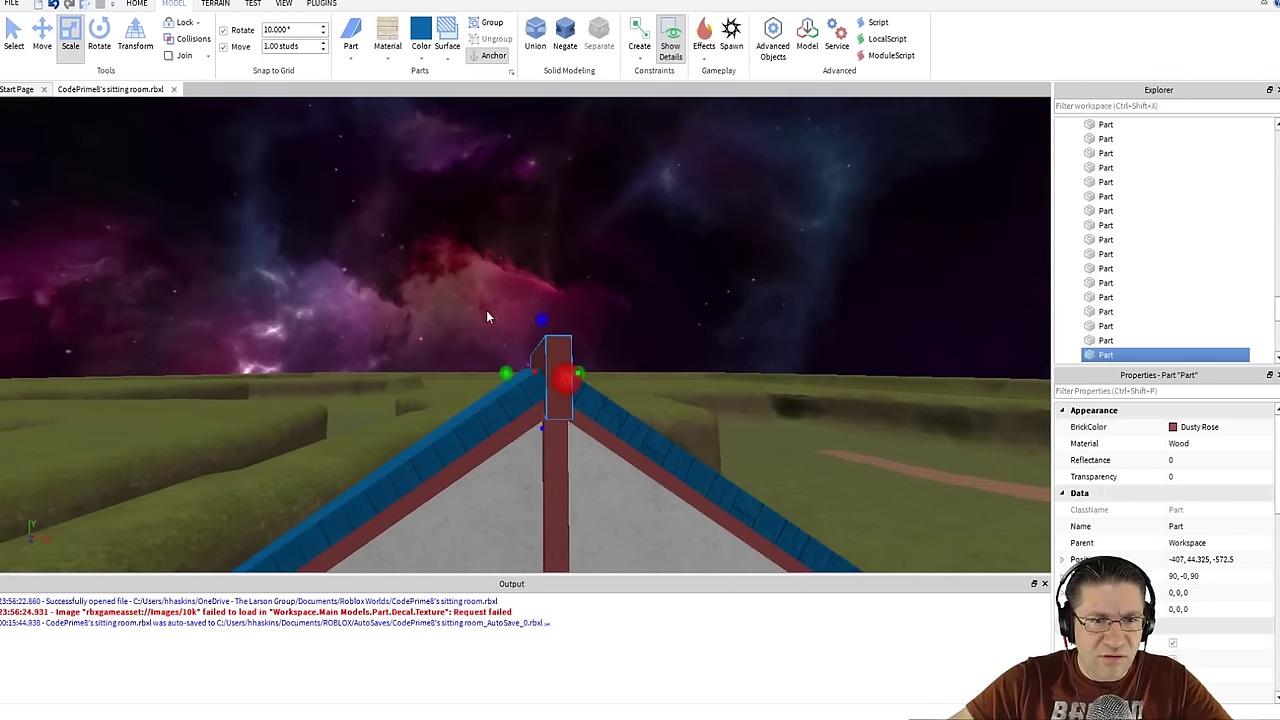
- Turn off move snapping and extend the left blue panel's upper edge slightly to meet the other panel at the ridge
{"action": "left_click", "coordinate": [498, 425]}
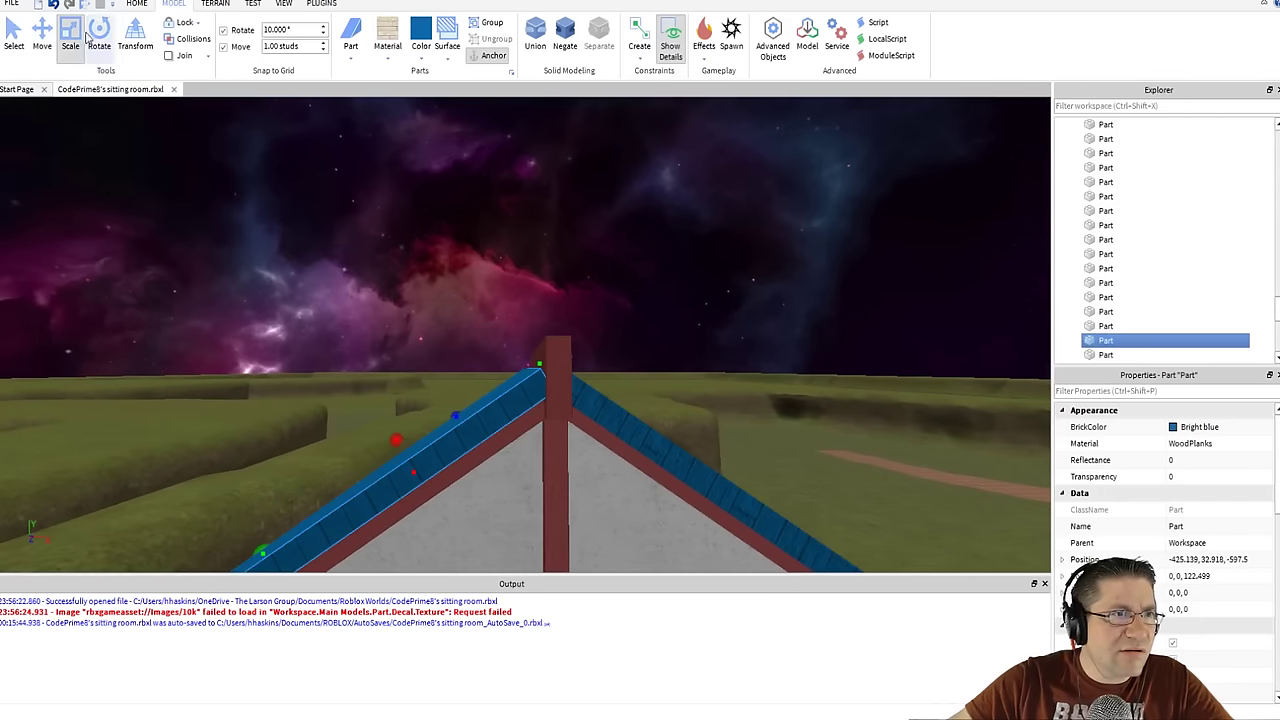
{"action": "left_click", "coordinate": [14, 40]}
{"action": "right_click_drag", "start_coordinate": [422, 295], "coordinate": [422, 296]}
{"action": "key", "text": "e"}
{"action": "key", "text": "a"}
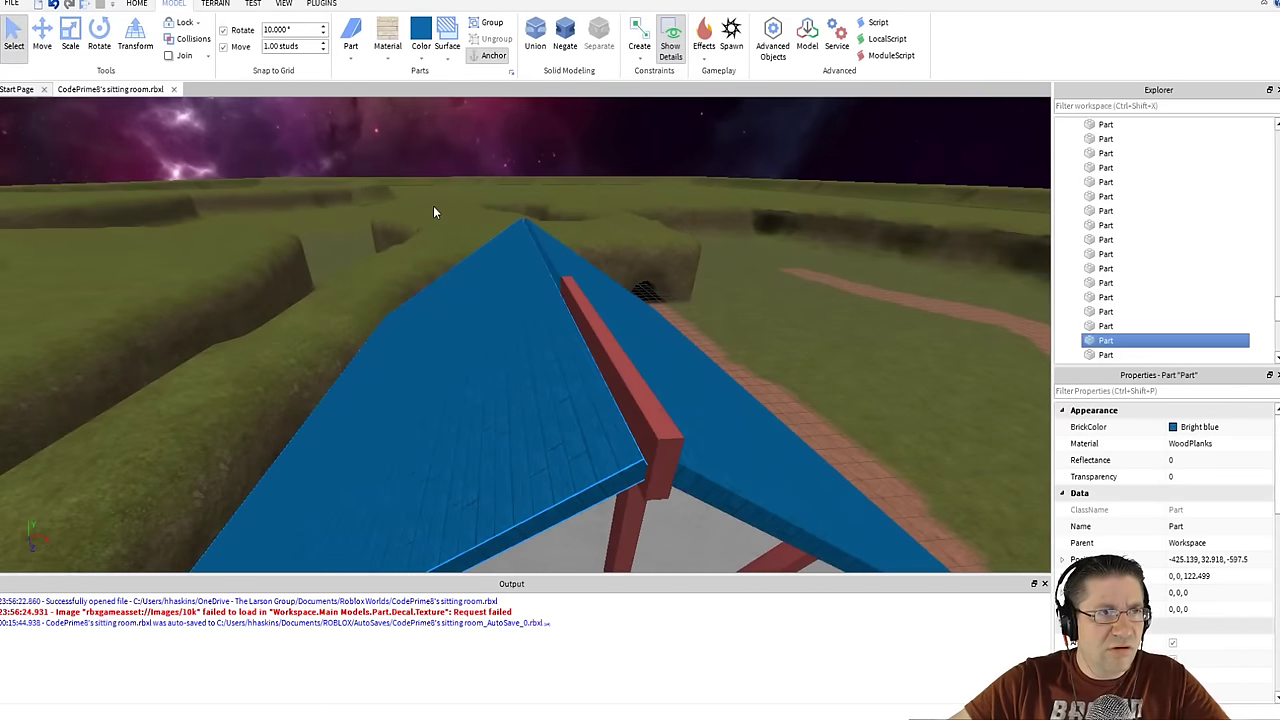
{"action": "key", "text": "ctrl+3"}
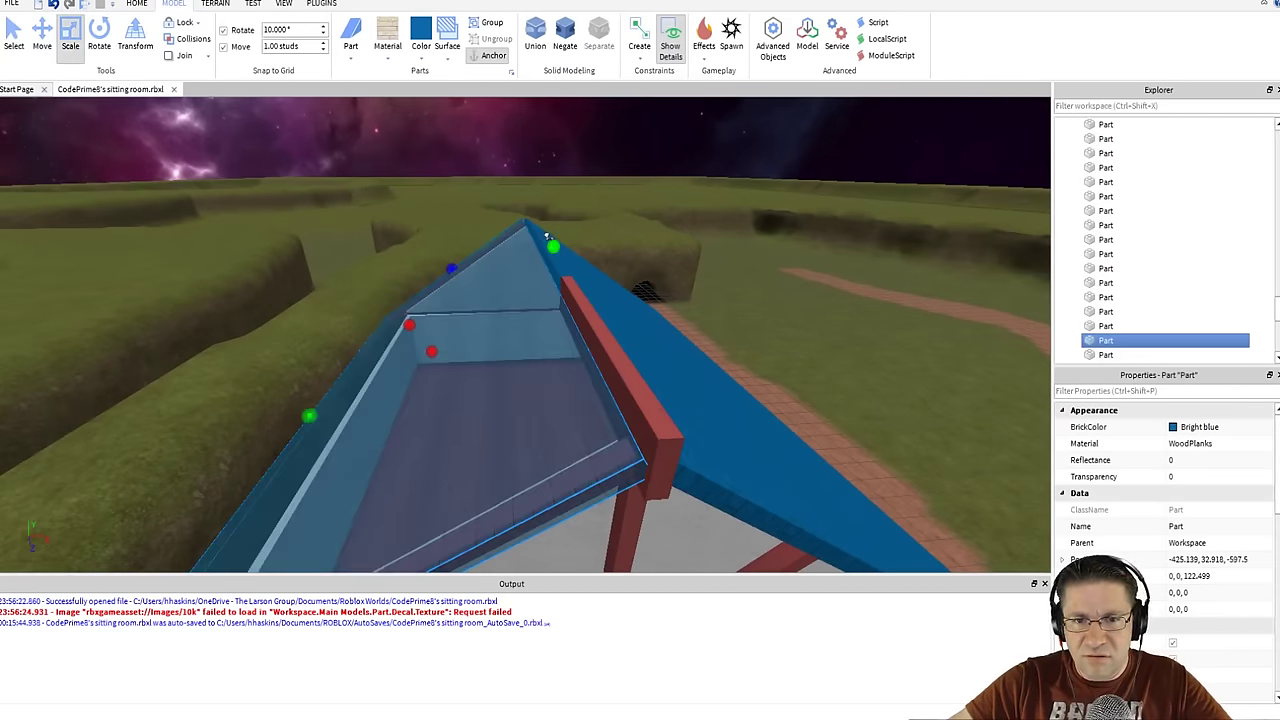
{"action": "right_click_drag", "start_coordinate": [580, 236], "coordinate": [608, 300]}
{"action": "left_click", "coordinate": [608, 307]}
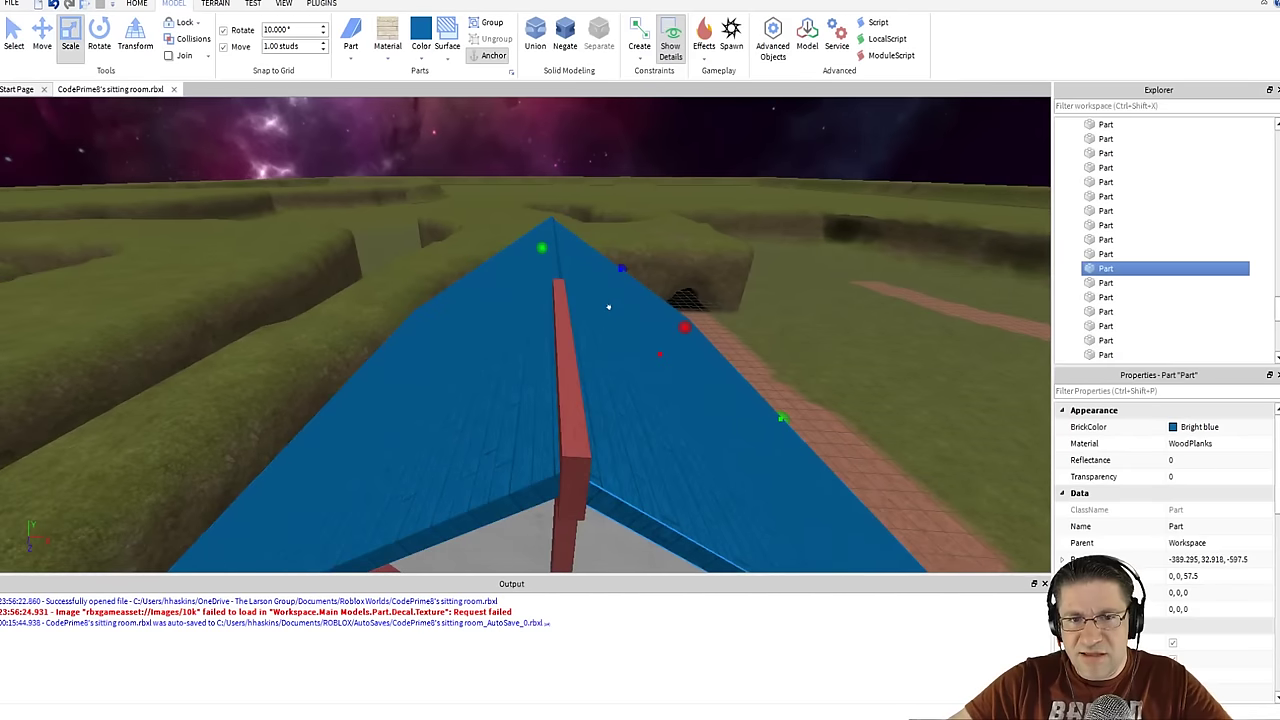
{"action": "left_click", "coordinate": [519, 328]}
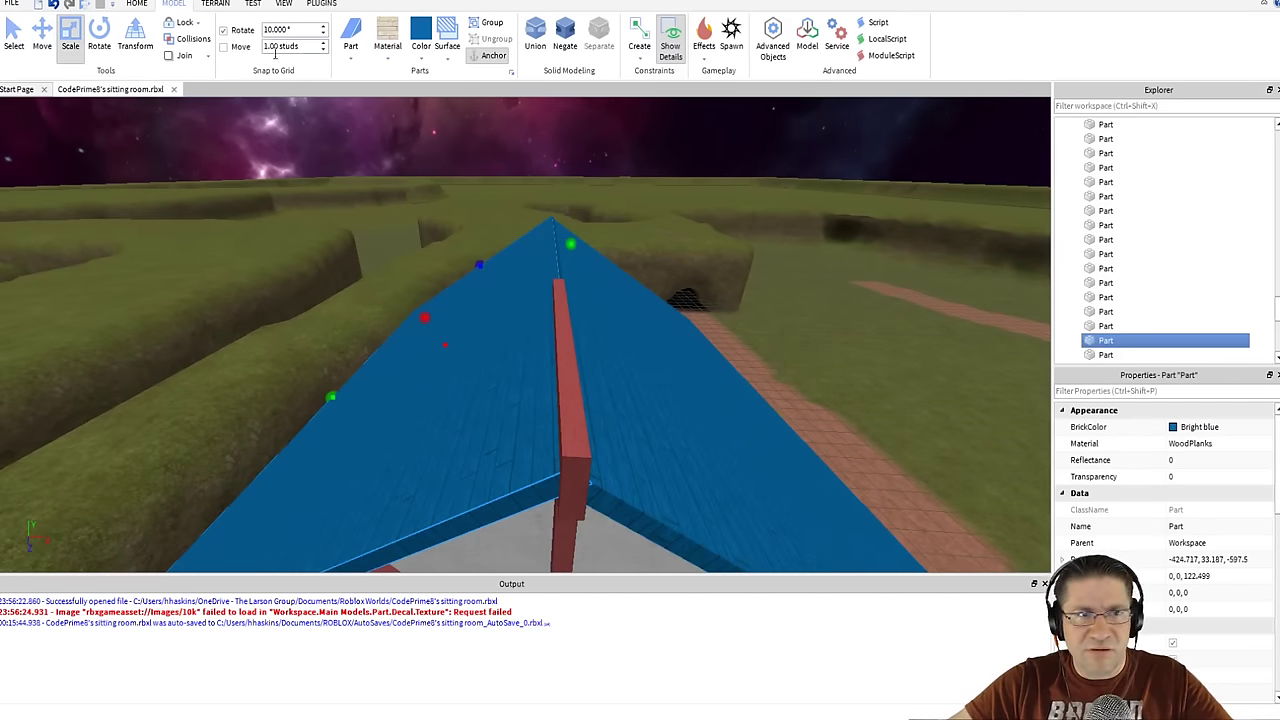
{"action": "left_click_drag", "start_coordinate": [562, 231], "coordinate": [560, 244]}
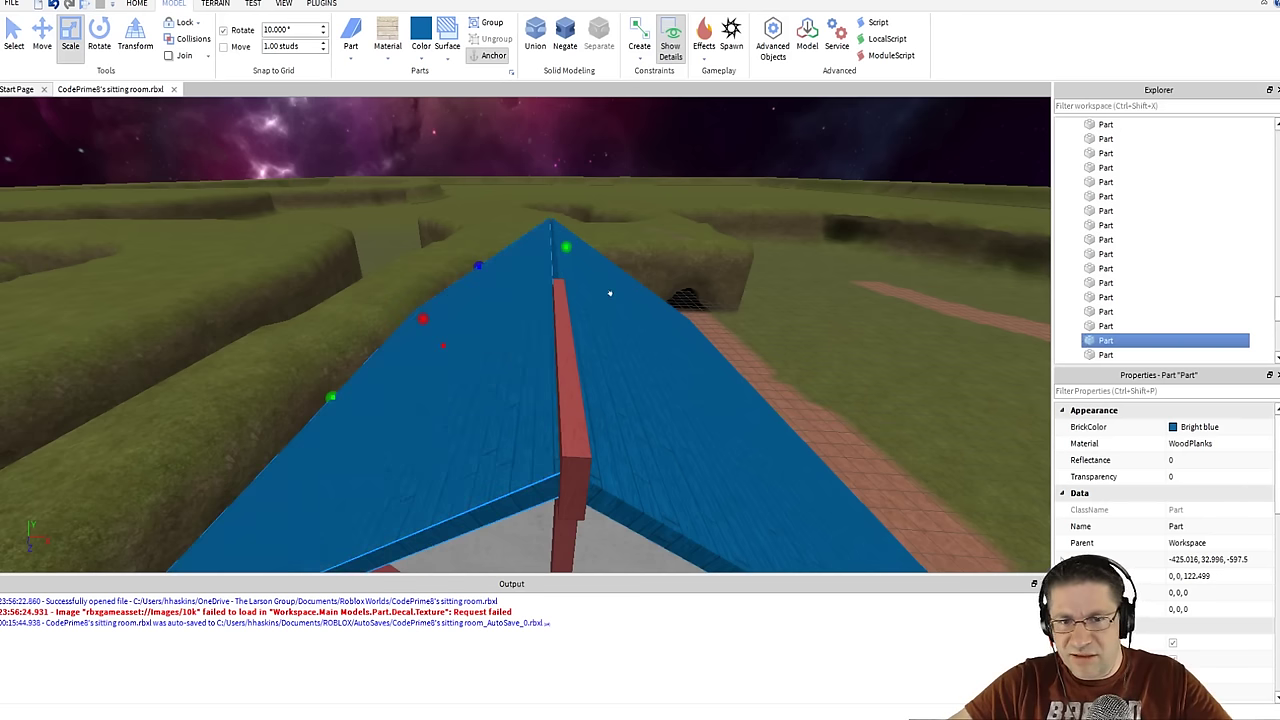
- Trim the right blue panel's upper edge very slightly so it meets the left panel at the ridge
{"action": "left_click", "coordinate": [609, 292]}
{"action": "key", "text": "d"}
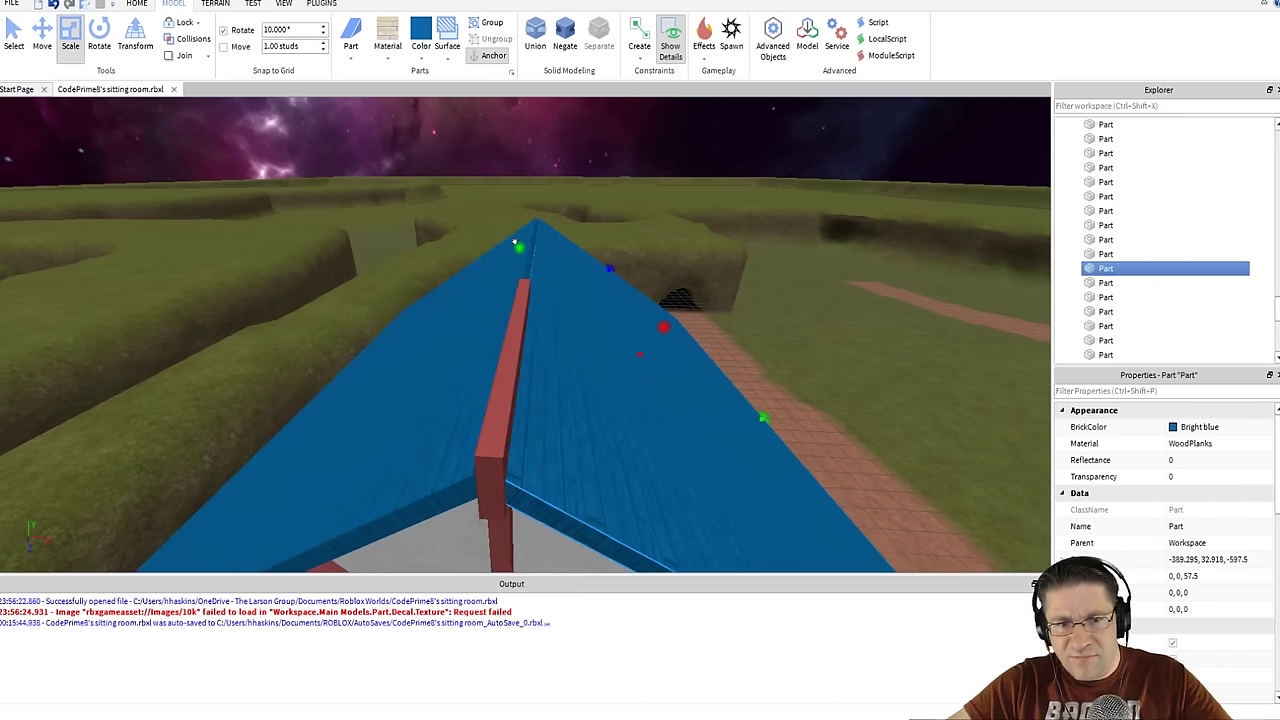
{"action": "key", "text": "a"}
{"action": "left_click_drag", "start_coordinate": [541, 241], "coordinate": [535, 234]}
{"action": "key", "text": "d"}
{"action": "key", "text": "a"}
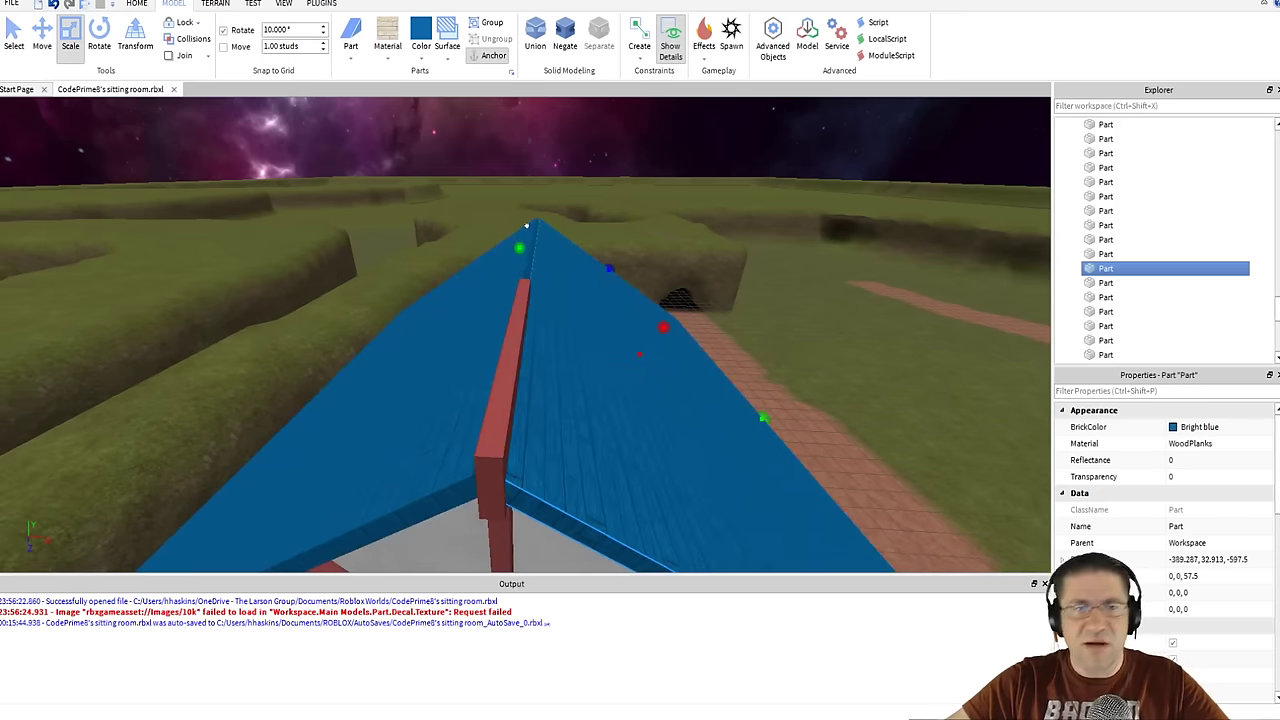
- Turn move snapping back on and lengthen the red ridge beam to span the full length of the roof
{"action": "right_click_drag", "start_coordinate": [504, 249], "coordinate": [522, 276]}
{"action": "key", "text": "w"}
{"action": "key", "text": "s"}
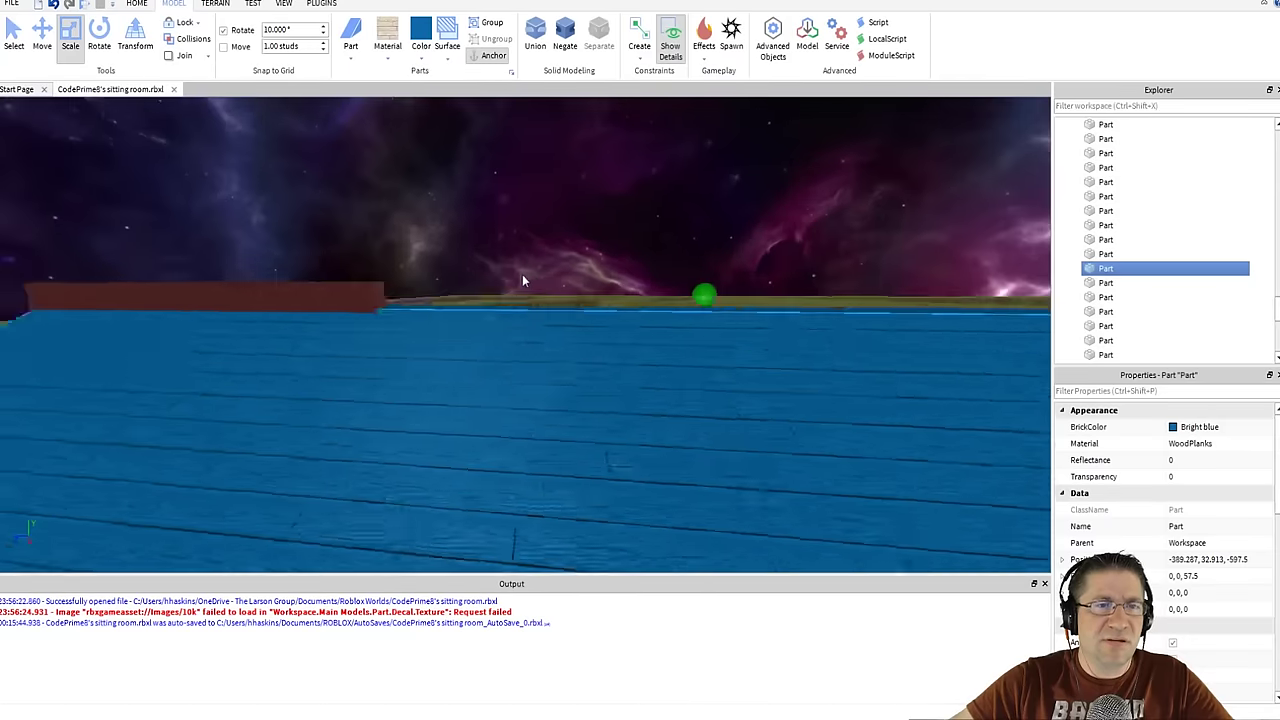
{"action": "key", "text": "a"}
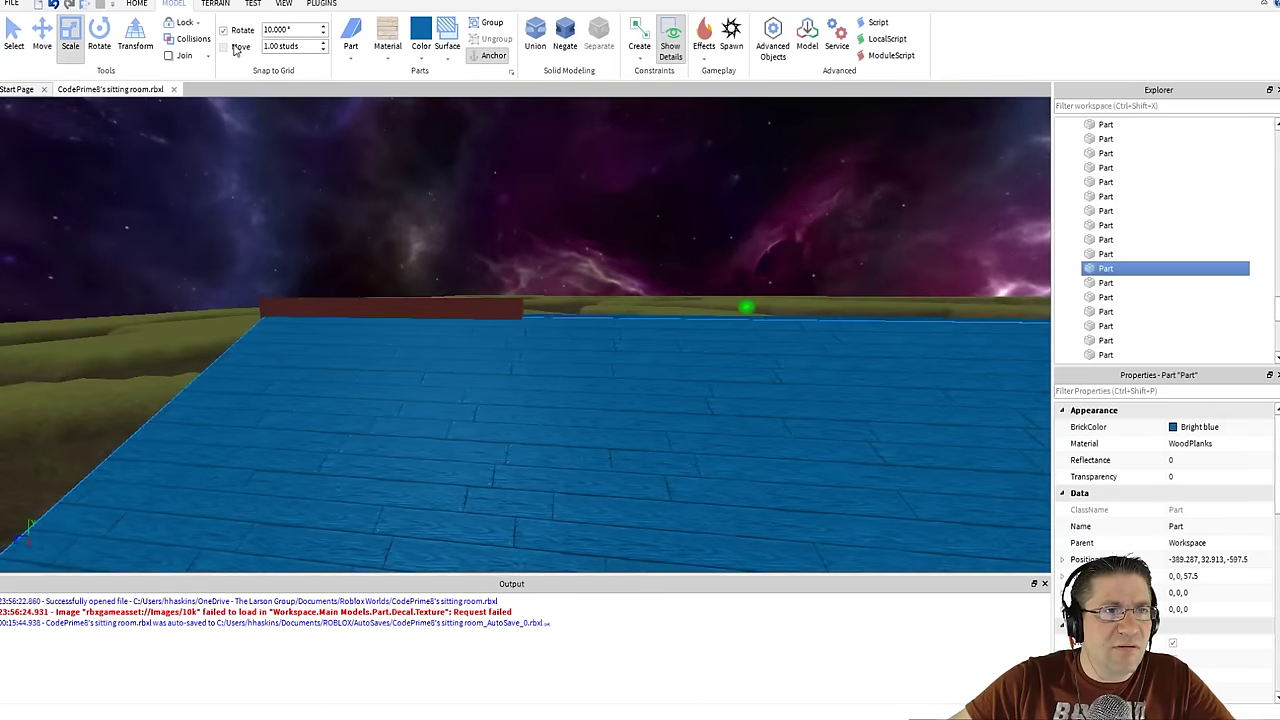
{"action": "left_click", "coordinate": [452, 301]}
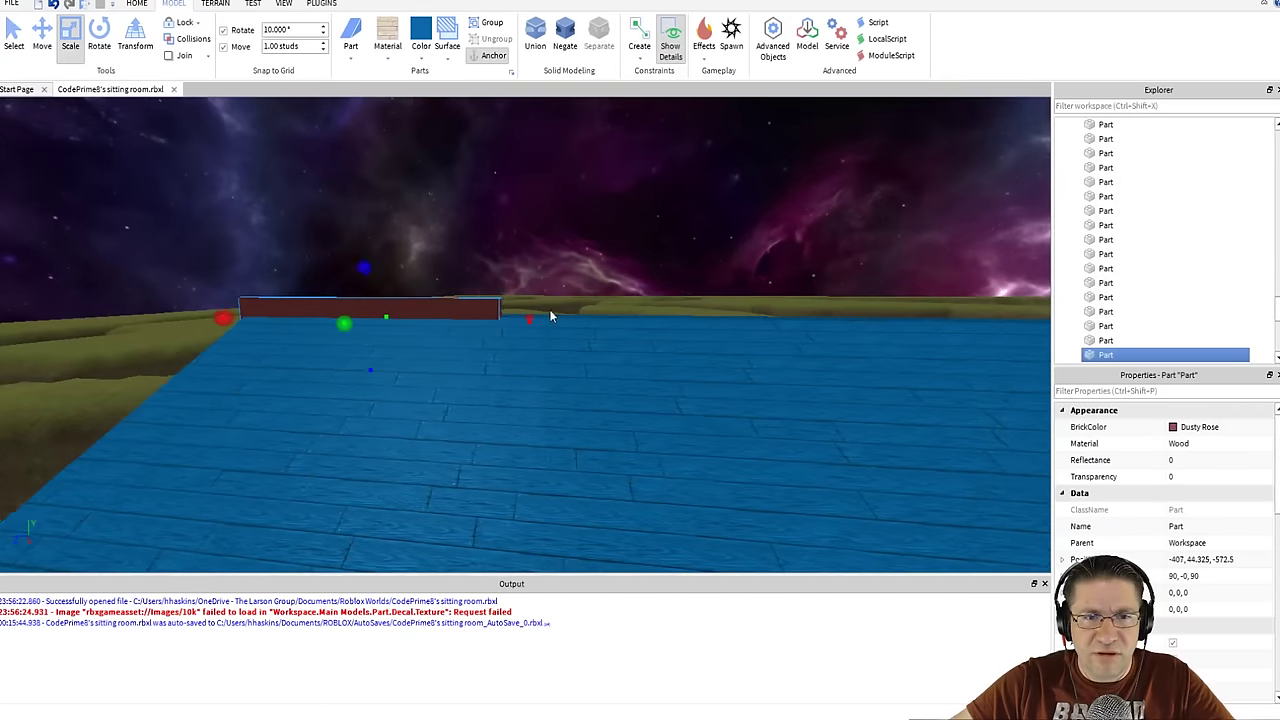
{"action": "key", "text": "d"}
{"action": "left_click_drag", "start_coordinate": [420, 312], "coordinate": [742, 314]}
{"action": "key", "text": "d"}
{"action": "key", "text": "s"}
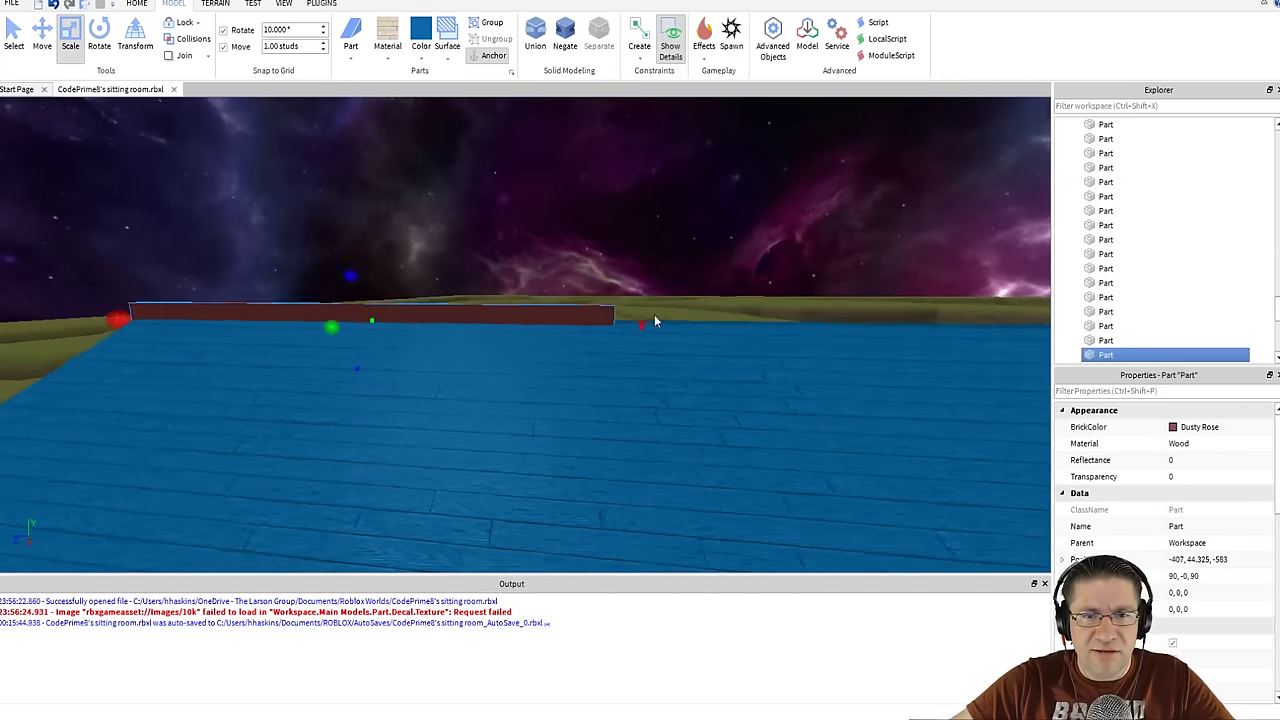
{"action": "left_click_drag", "start_coordinate": [426, 318], "coordinate": [597, 322]}
{"action": "key", "text": "a"}
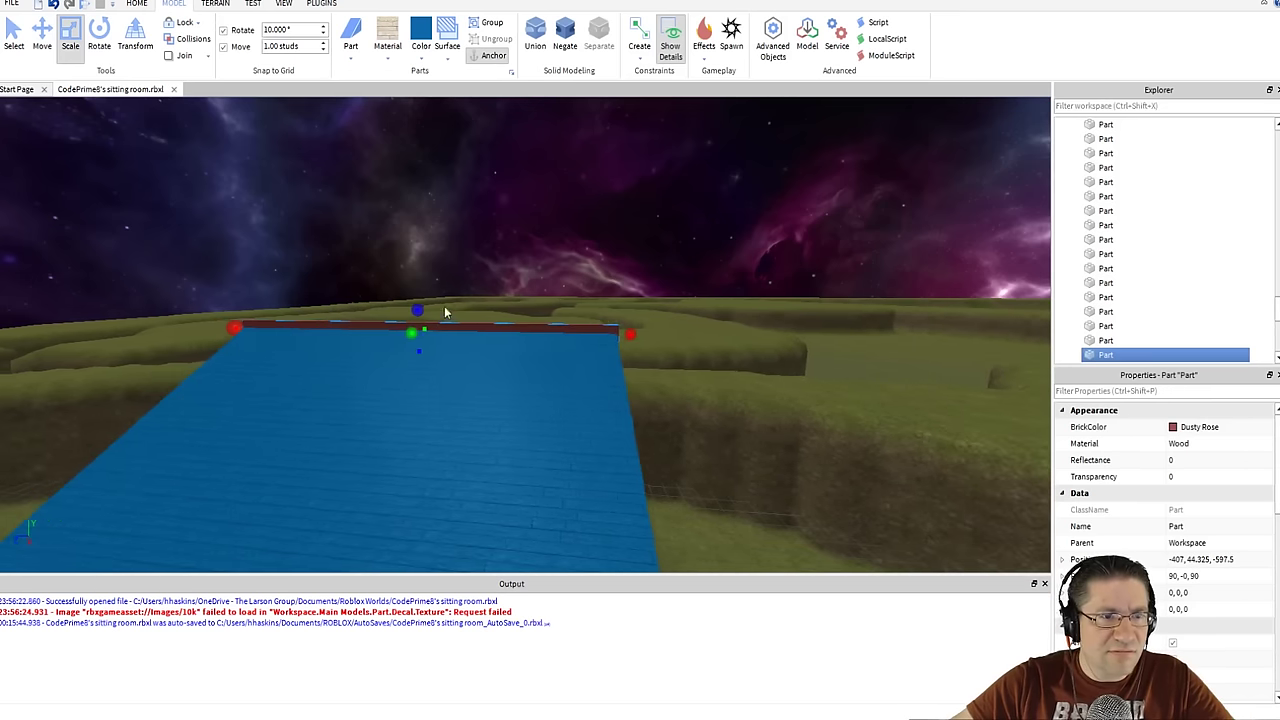
- Examine the house from outside and compare its roof with the village reference photo in Snipping Tool
{"action": "key", "text": "w"}
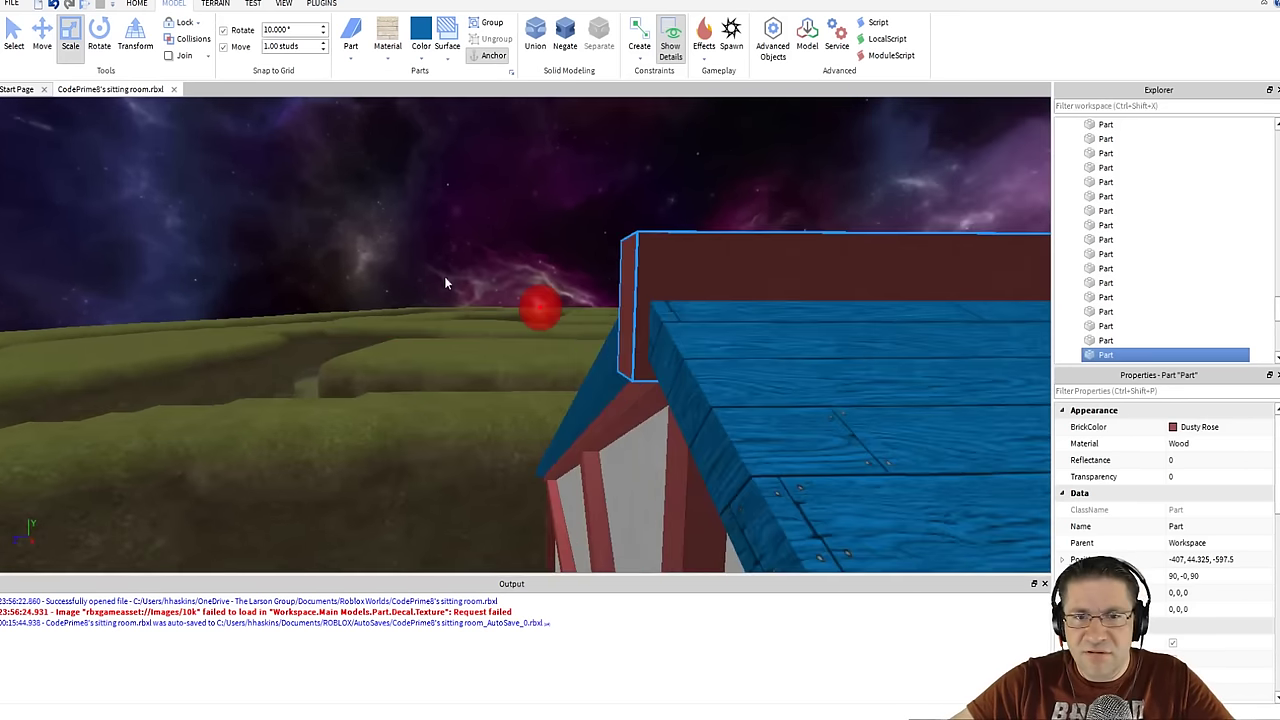
{"action": "right_click_drag", "start_coordinate": [445, 278], "coordinate": [432, 265]}
{"action": "key", "text": "w"}
{"action": "key", "text": "a"}
{"action": "key", "text": "s"}
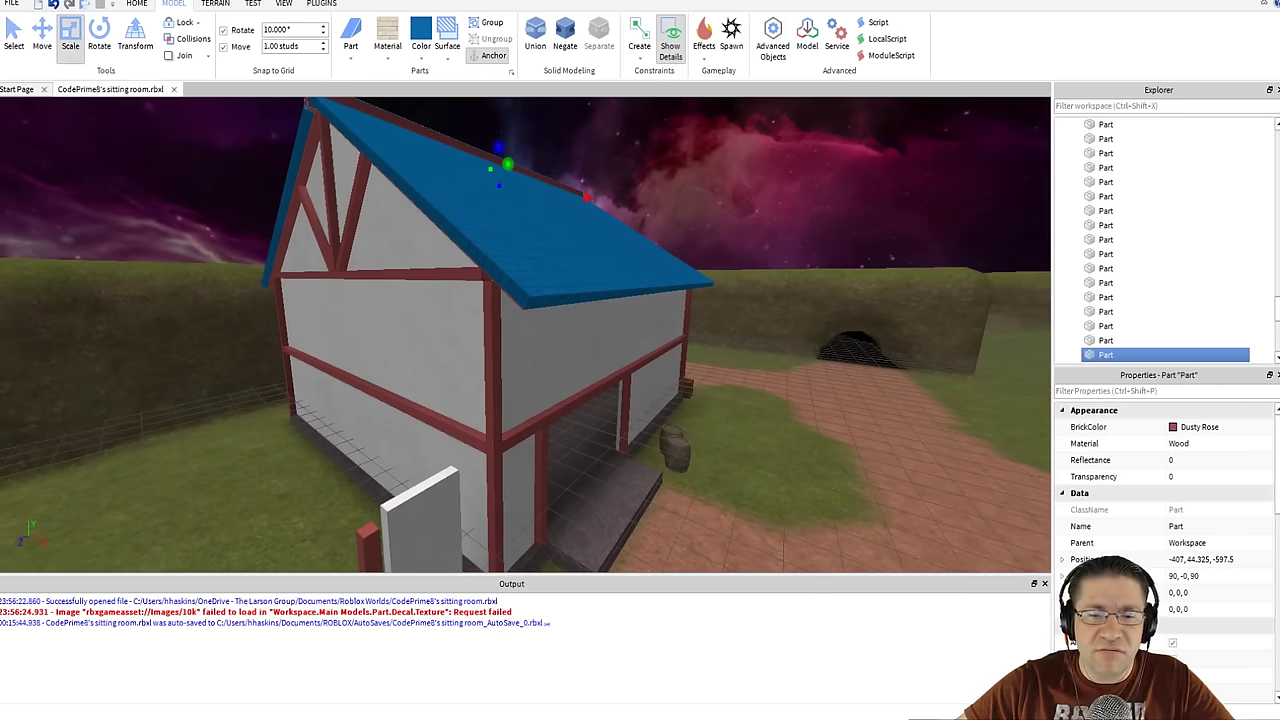
{"action": "key", "text": "alt+Tab"}
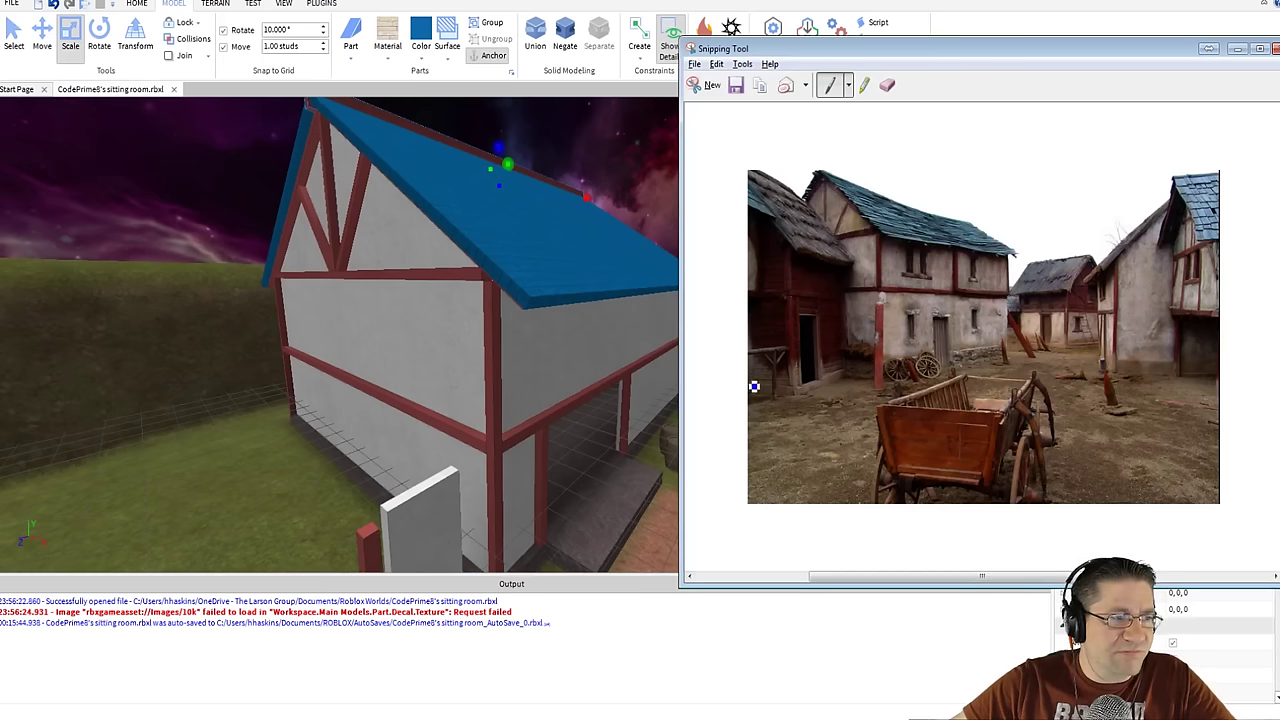
- Recolor the roof panel on the doorway side to Electric blue
{"action": "left_click", "coordinate": [474, 197]}
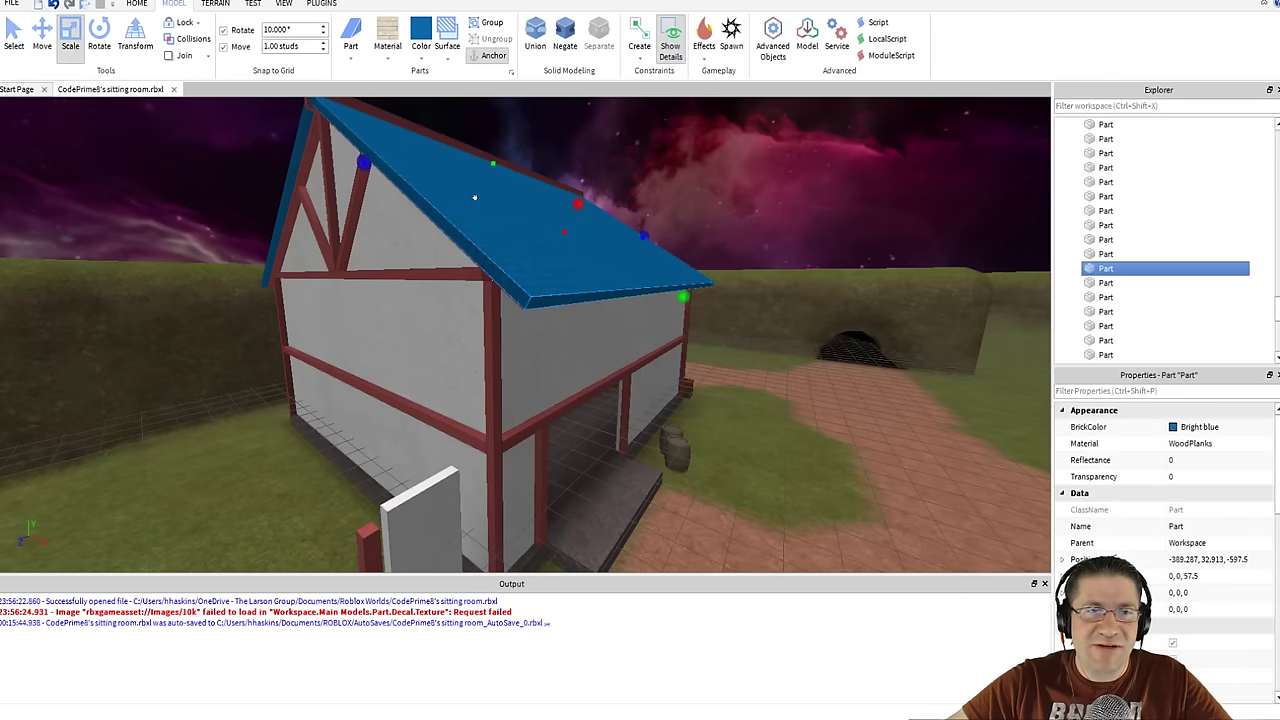
{"action": "left_click", "coordinate": [419, 58]}
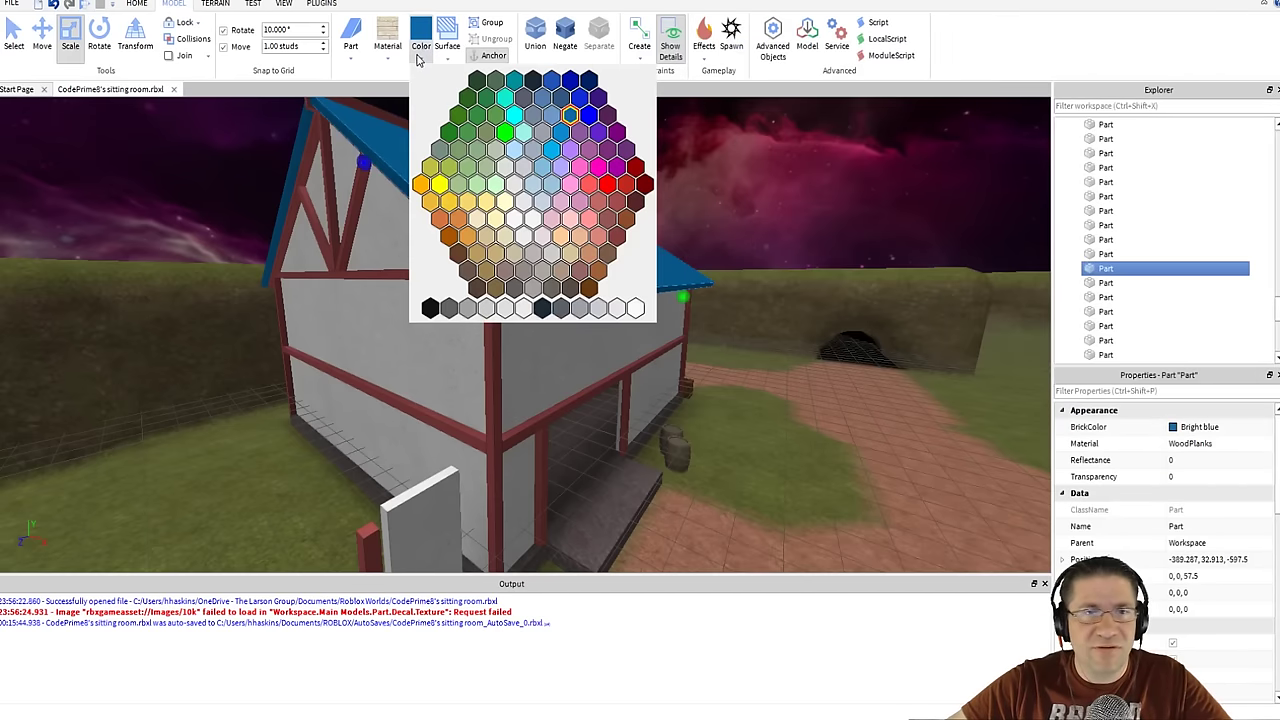
{"action": "left_click", "coordinate": [559, 131]}
{"action": "key", "text": "f"}
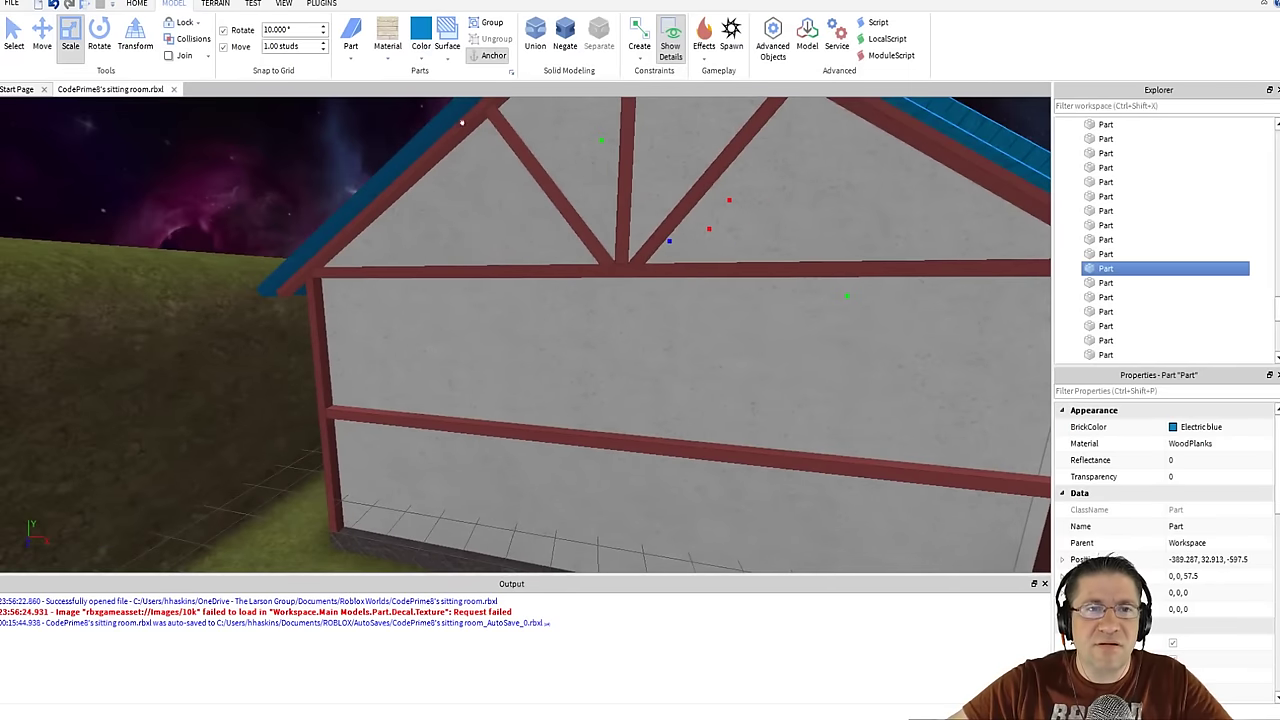
- Recolor the opposite roof panel a brighter blue and compare the roof with the reference photo in Snipping Tool
{"action": "left_click", "coordinate": [425, 127]}
{"action": "left_click", "coordinate": [422, 58]}
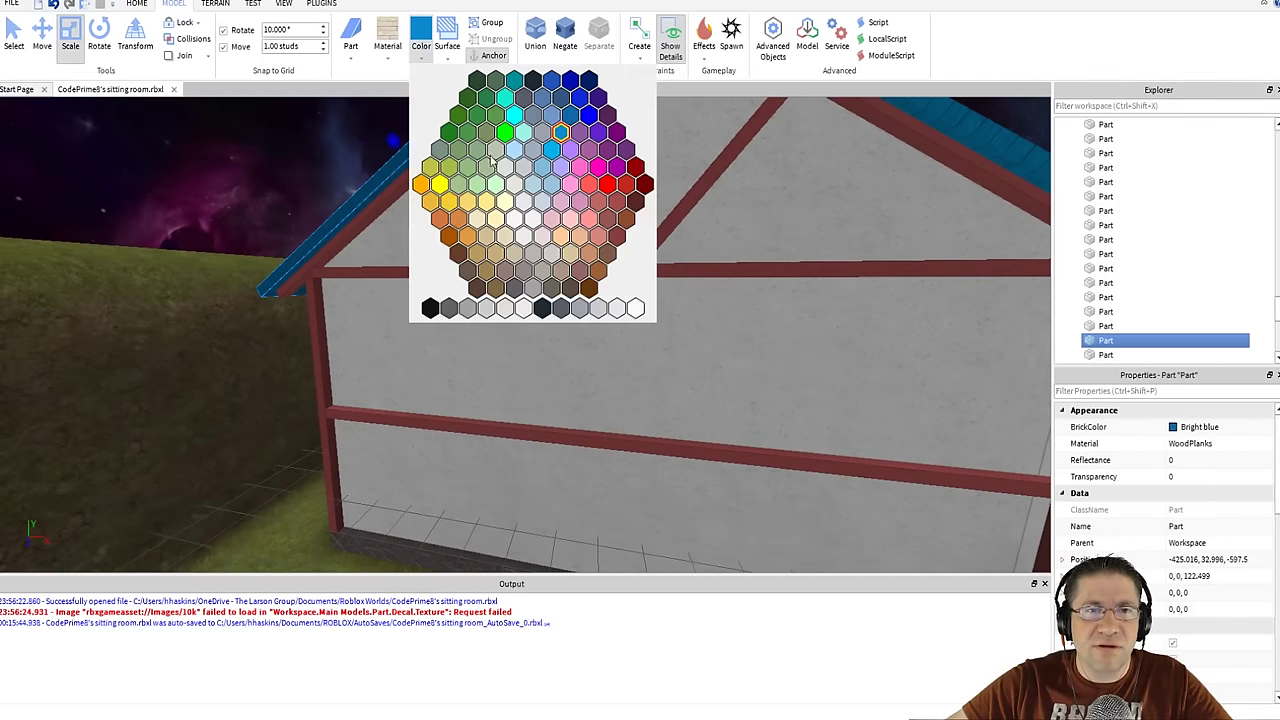
{"action": "left_click", "coordinate": [553, 150]}
{"action": "key", "text": "d"}
{"action": "right_click_drag", "start_coordinate": [491, 167], "coordinate": [491, 167]}
{"action": "key", "text": "alt+Tab"}
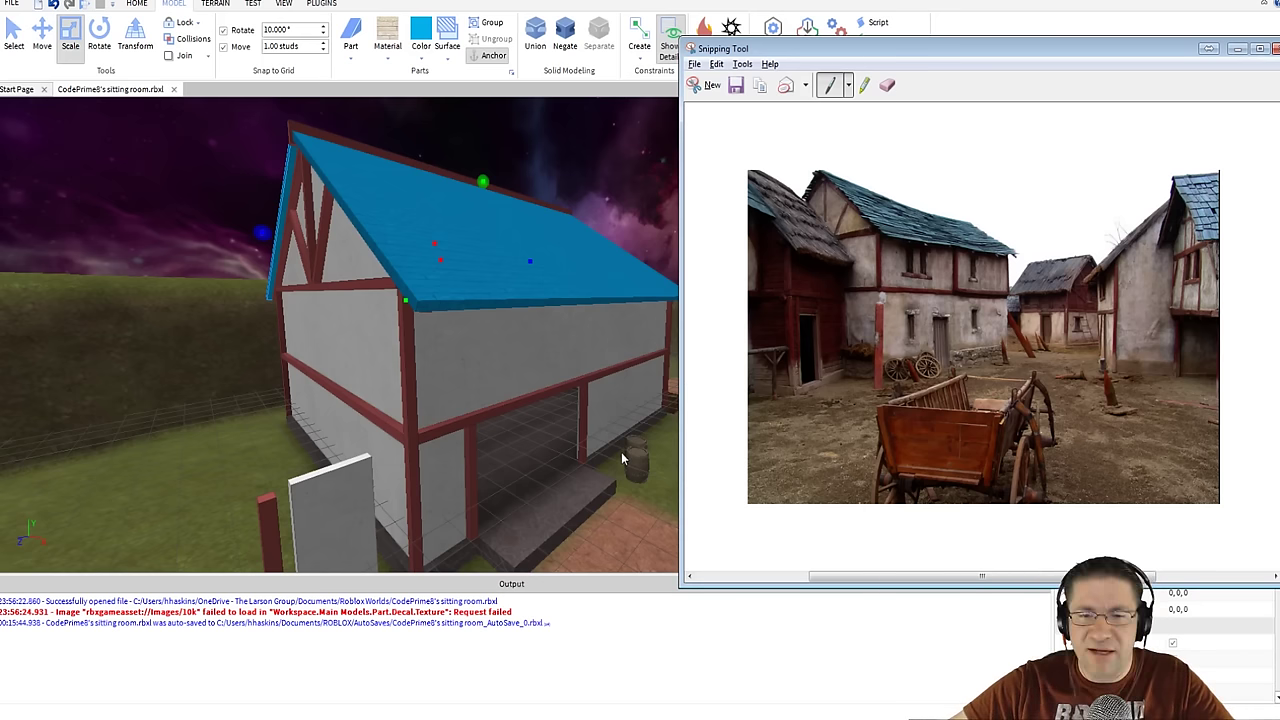
- Return to Roblox Studio and inspect the ground-floor interior around the doorway opening
{"action": "left_click", "coordinate": [637, 509]}
{"action": "mouse_move", "coordinate": [637, 509]}
{"action": "right_mouse_down"}
{"action": "mouse_move", "coordinate": [641, 525]}
{"action": "mouse_move", "coordinate": [626, 496]}
{"action": "right_mouse_up"}
{"action": "key", "text": "w"}
{"action": "key", "text": "w"}
{"action": "key", "text": "w"}
{"action": "scroll", "coordinate": [625, 496], "scroll_direction": "up", "scroll_amount": 10}
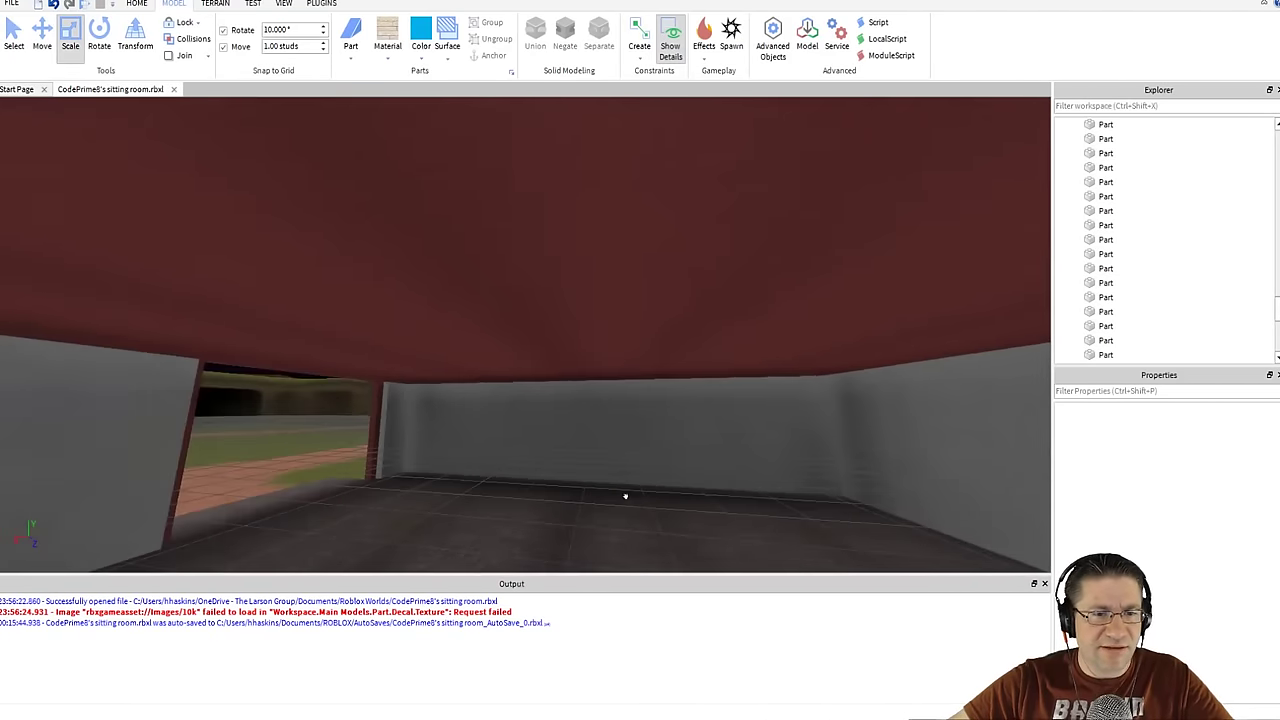
{"action": "scroll", "coordinate": [630, 500], "scroll_direction": "up", "scroll_amount": 10}
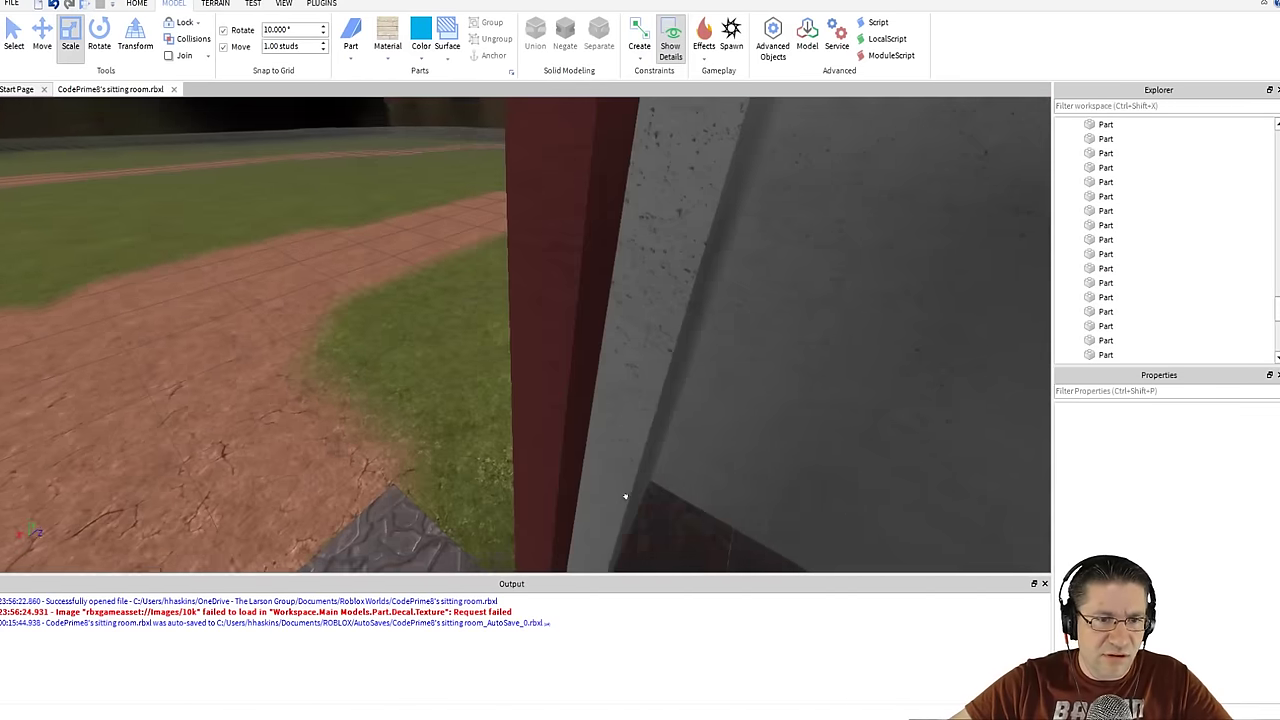
{"action": "mouse_move", "coordinate": [626, 496]}
{"action": "right_mouse_down"}
{"action": "mouse_move", "coordinate": [637, 510]}
{"action": "mouse_move", "coordinate": [625, 496]}
{"action": "right_mouse_up"}
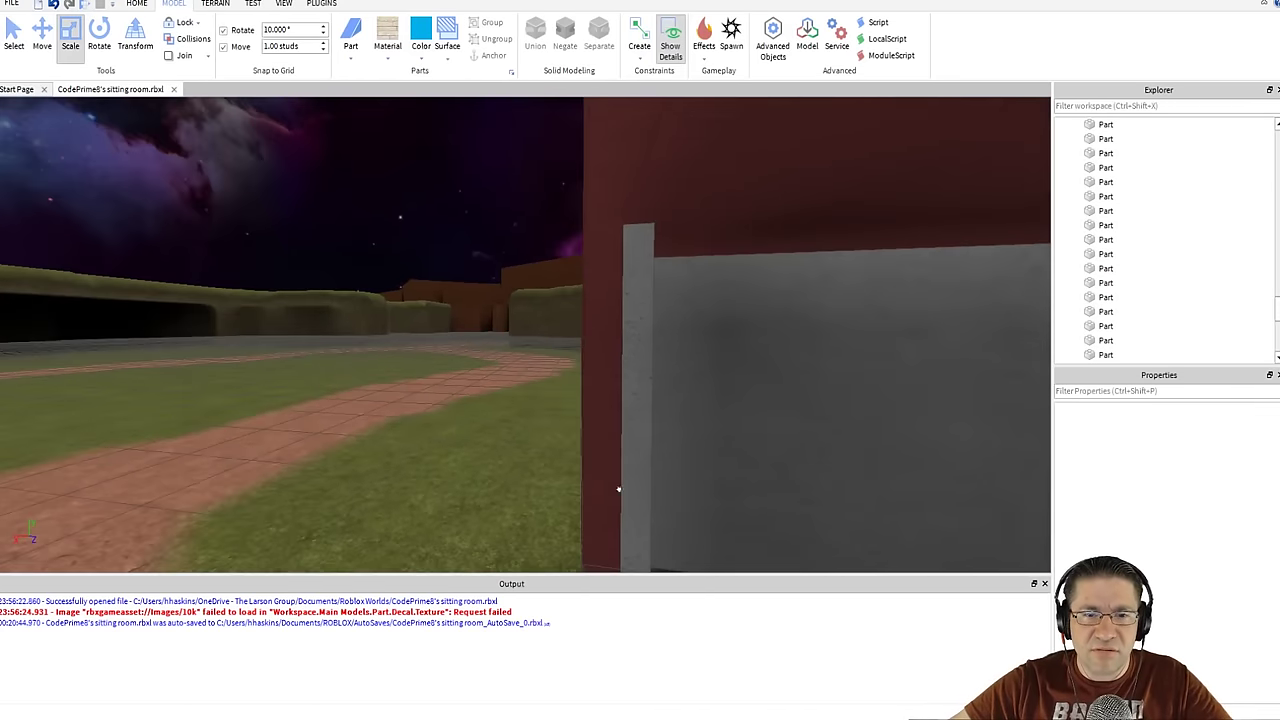
- Widen the red posts on both sides of the doorway opening by 1 stud along the wall direction, into the wall ends
{"action": "left_click", "coordinate": [604, 460]}
{"action": "left_click_drag", "start_coordinate": [669, 469], "coordinate": [686, 470]}
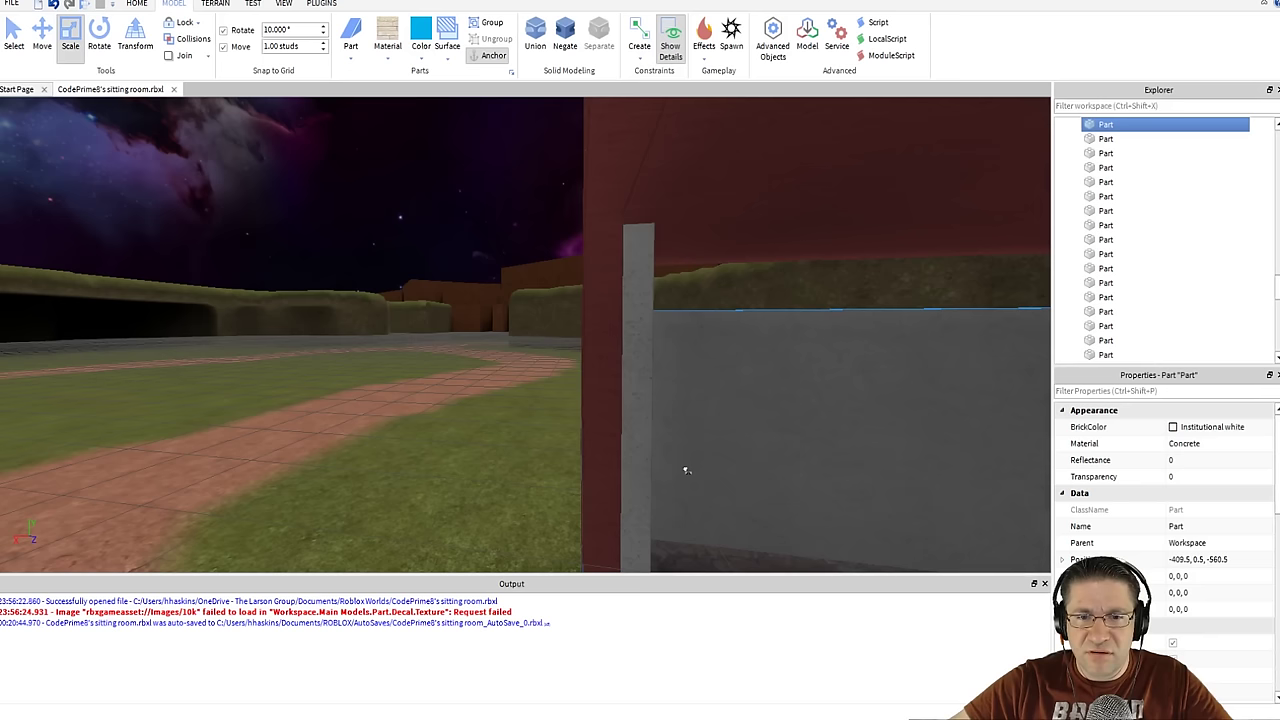
{"action": "left_click", "coordinate": [592, 432]}
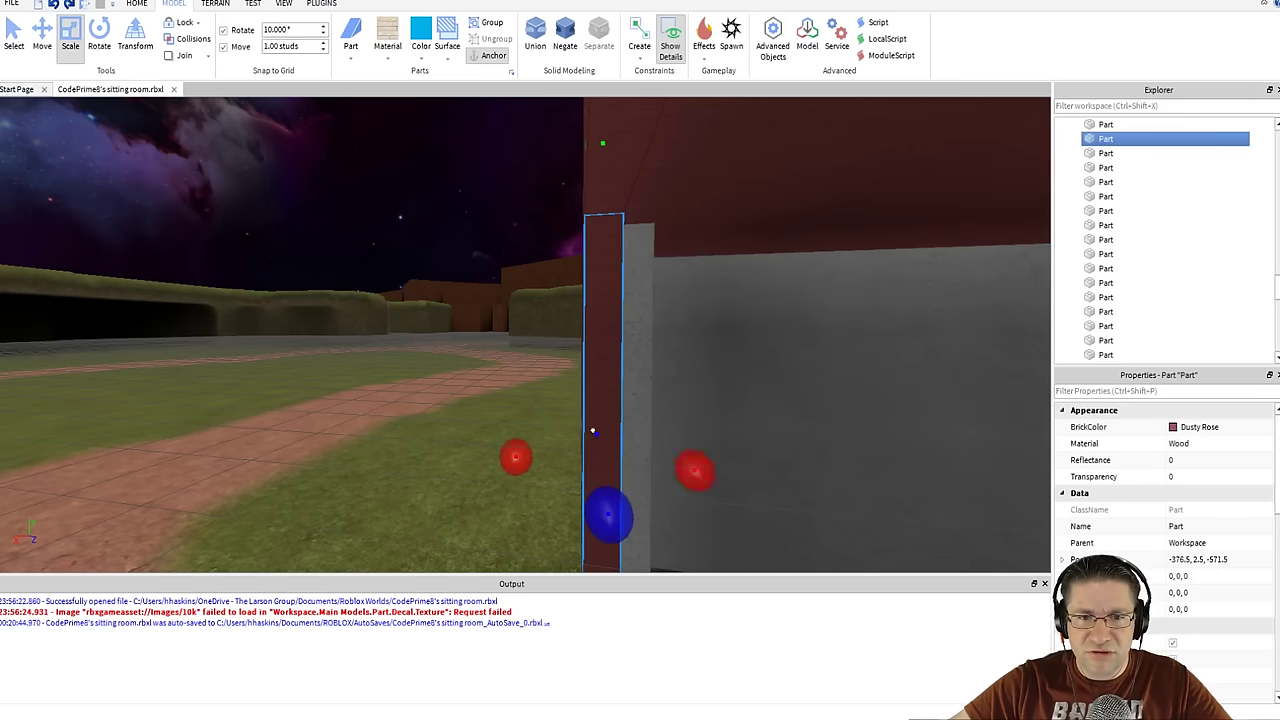
{"action": "left_click_drag", "start_coordinate": [697, 463], "coordinate": [716, 465]}
{"action": "right_click_drag", "start_coordinate": [716, 465], "coordinate": [589, 354]}
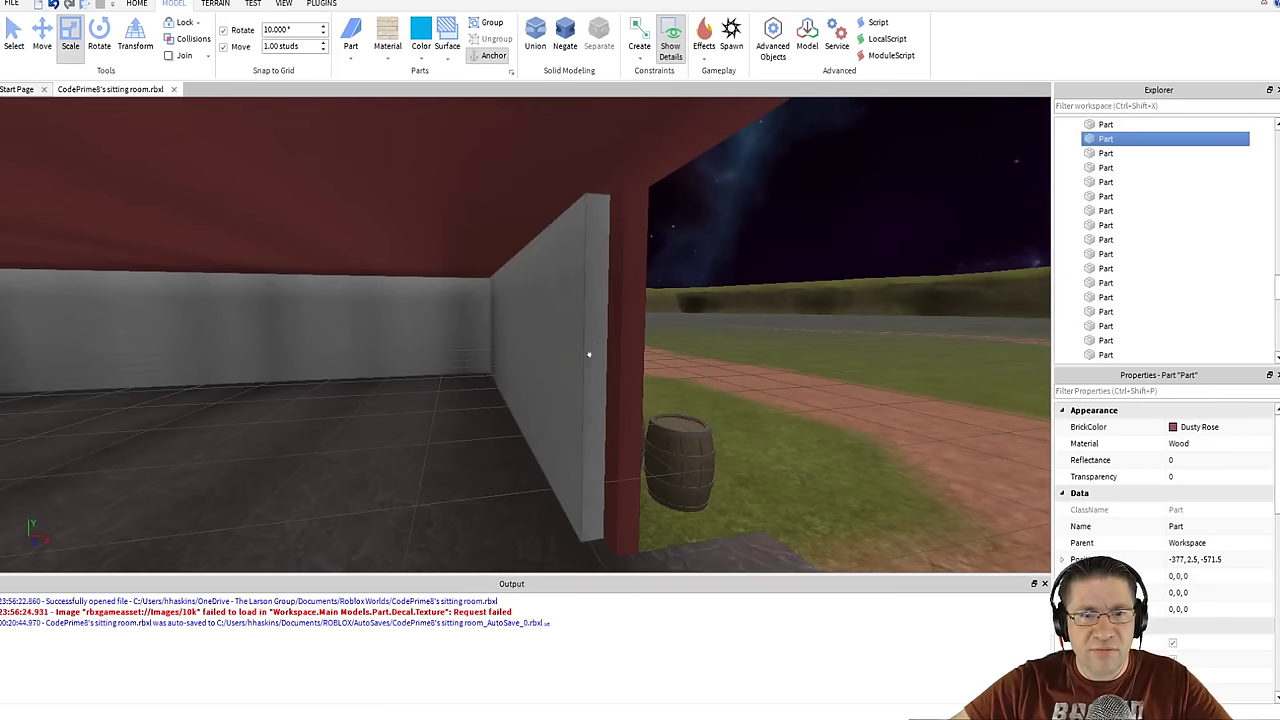
{"action": "left_click", "coordinate": [612, 350]}
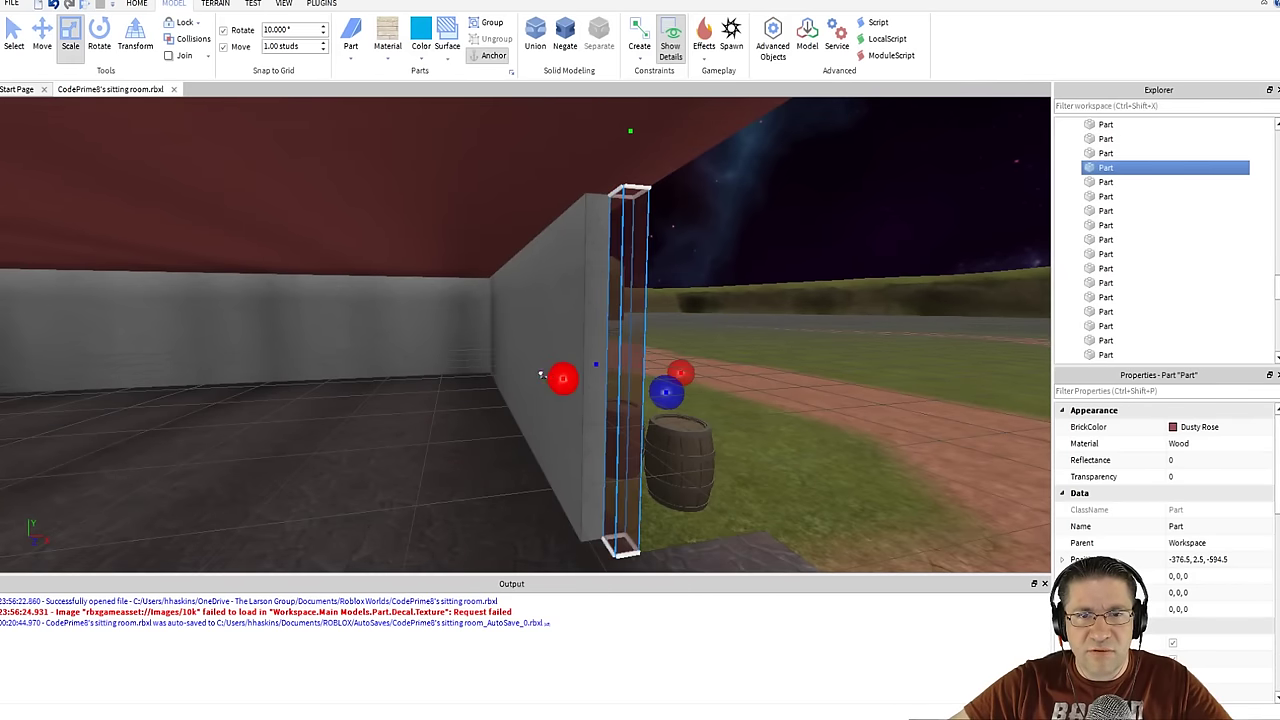
{"action": "left_click_drag", "start_coordinate": [542, 375], "coordinate": [535, 377]}
- Apply the Smooth No Outline surface to the concrete panel on the house's end wall beside the red corner post
{"action": "right_click_drag", "start_coordinate": [711, 390], "coordinate": [698, 373]}
{"action": "key", "text": "a"}
{"action": "key", "text": "w"}
{"action": "key", "text": "s"}
{"action": "key", "text": "w"}
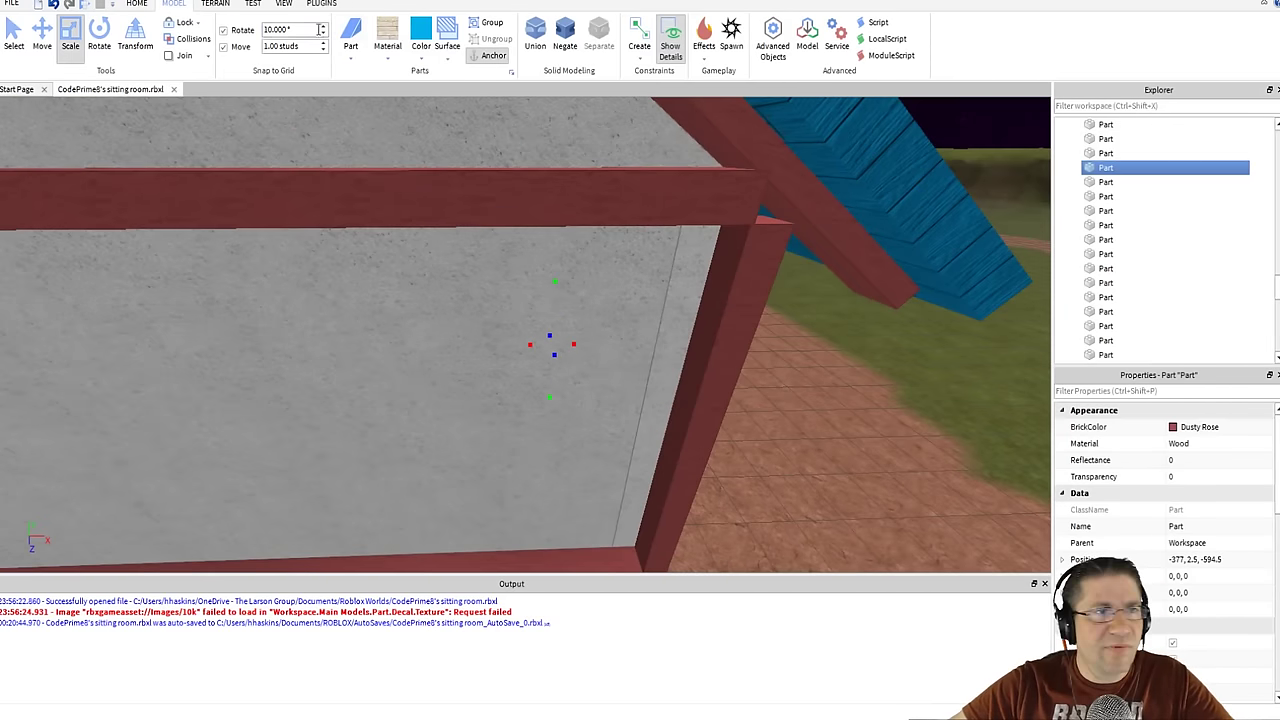
{"action": "left_click", "coordinate": [448, 60]}
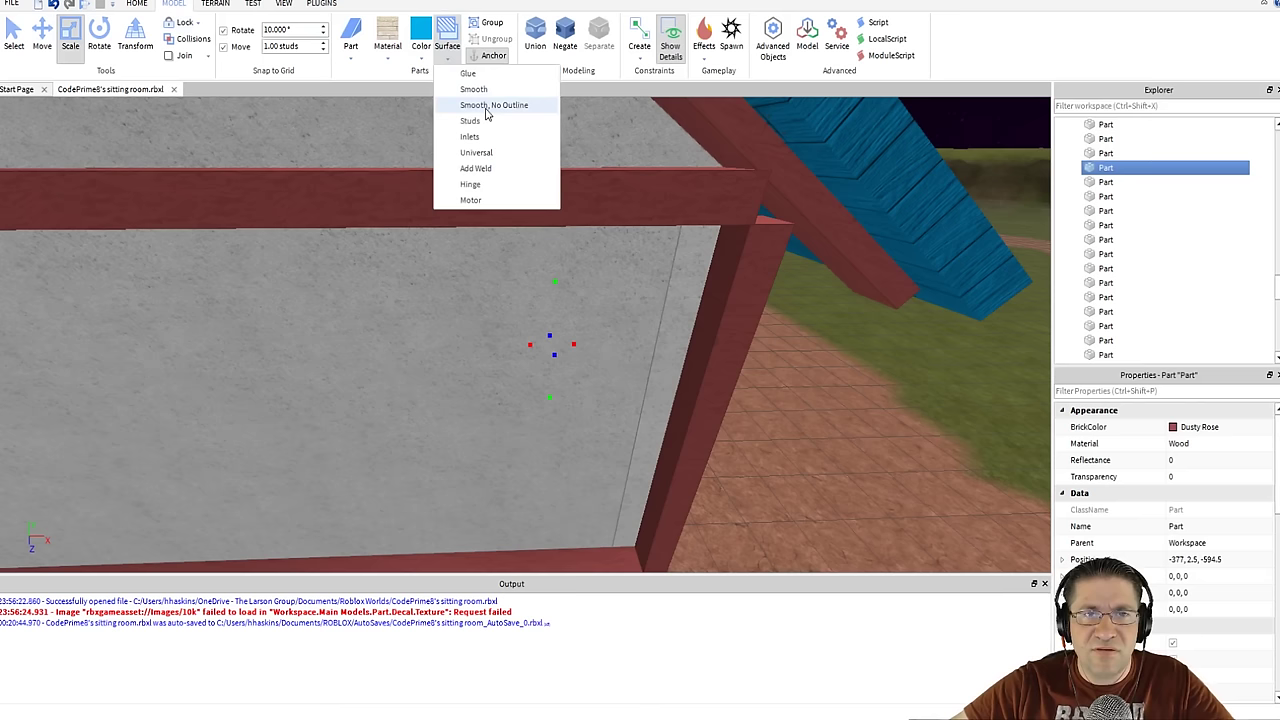
{"action": "left_click", "coordinate": [486, 107]}
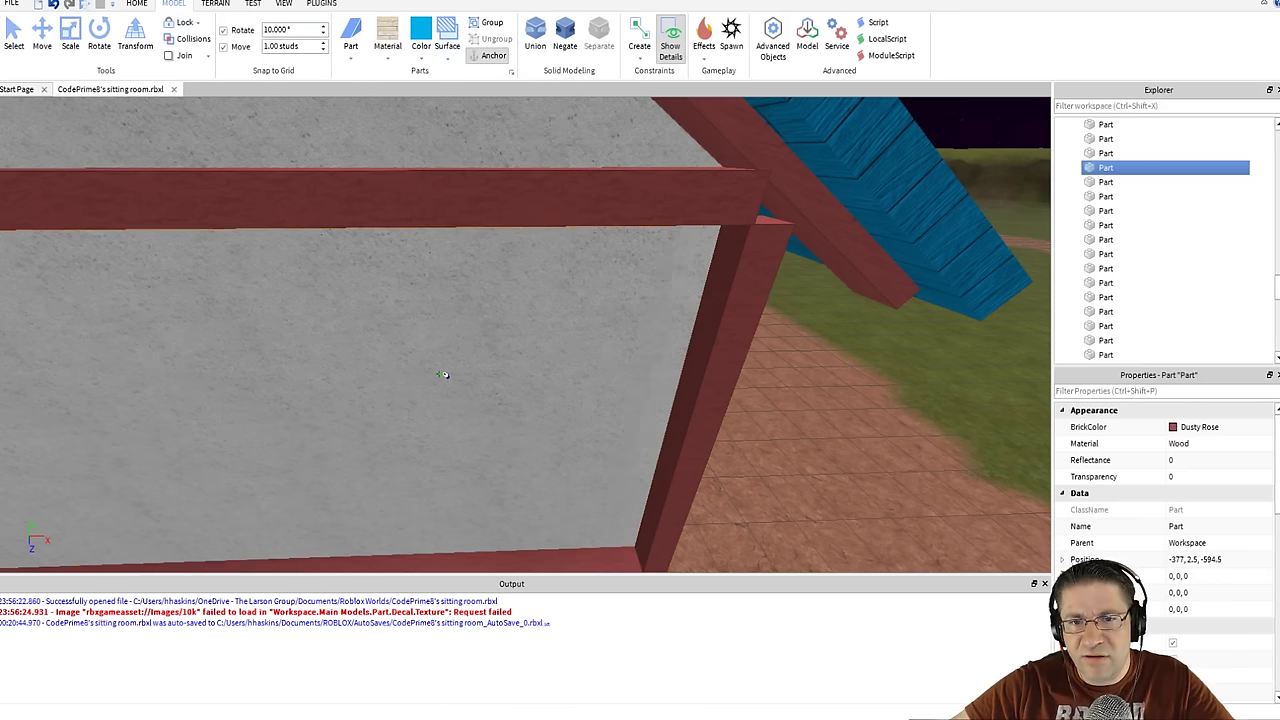
- Inspect the corner posts, exterior wall panels and roof edges around the house for remaining outlines and gaps
{"action": "right_click_drag", "start_coordinate": [971, 392], "coordinate": [958, 392]}
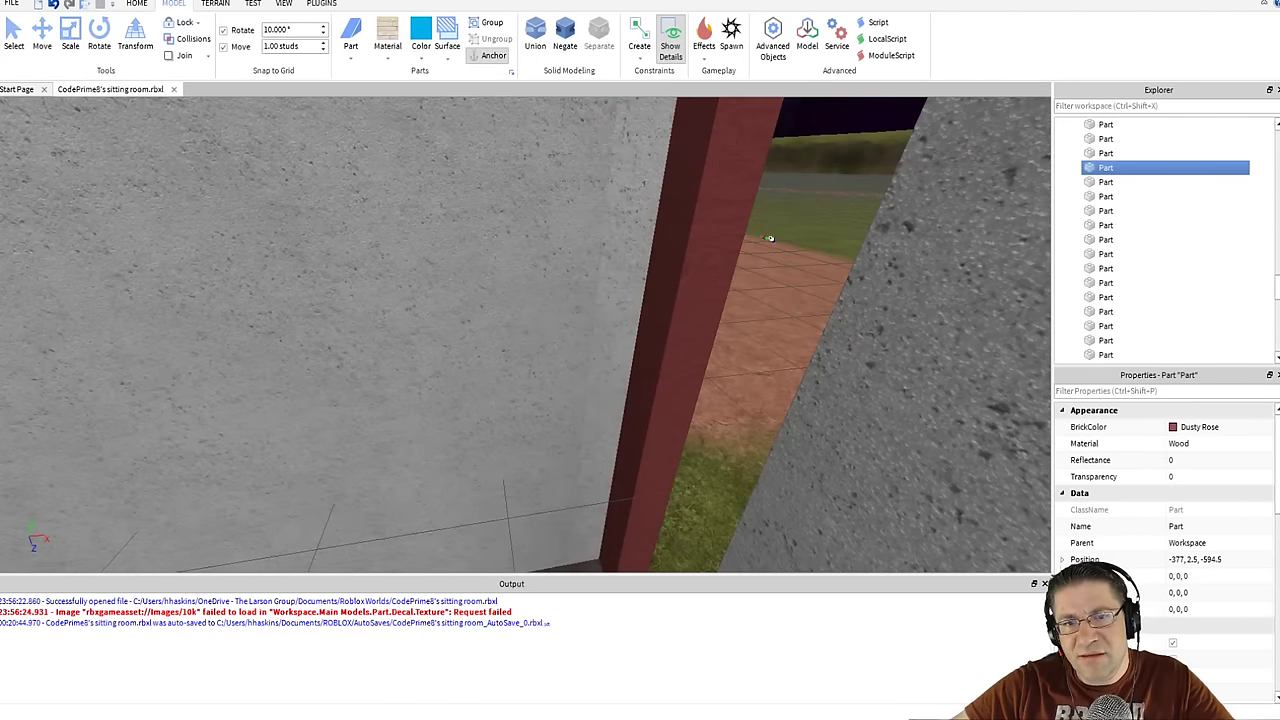
{"action": "scroll", "coordinate": [811, 178], "scroll_direction": "down", "scroll_amount": 3}
{"action": "scroll", "coordinate": [810, 178], "scroll_direction": "up", "scroll_amount": 5}
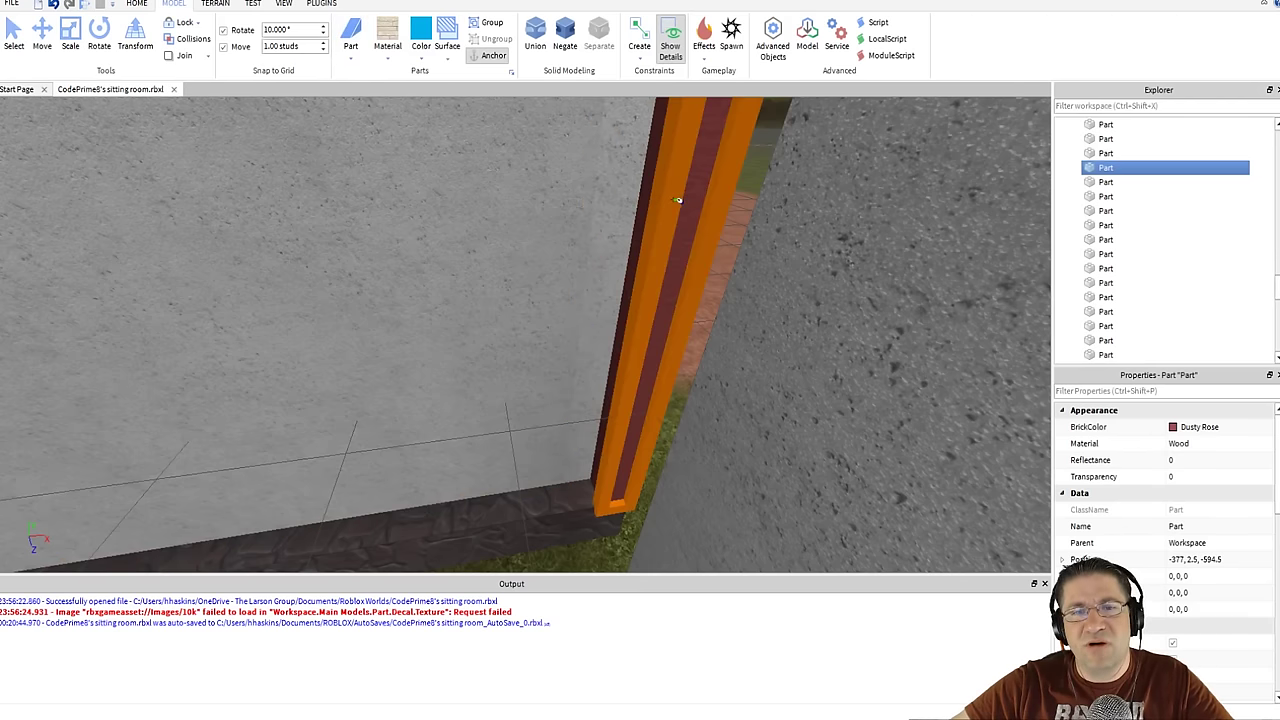
{"action": "key", "text": "s"}
{"action": "key", "text": "a"}
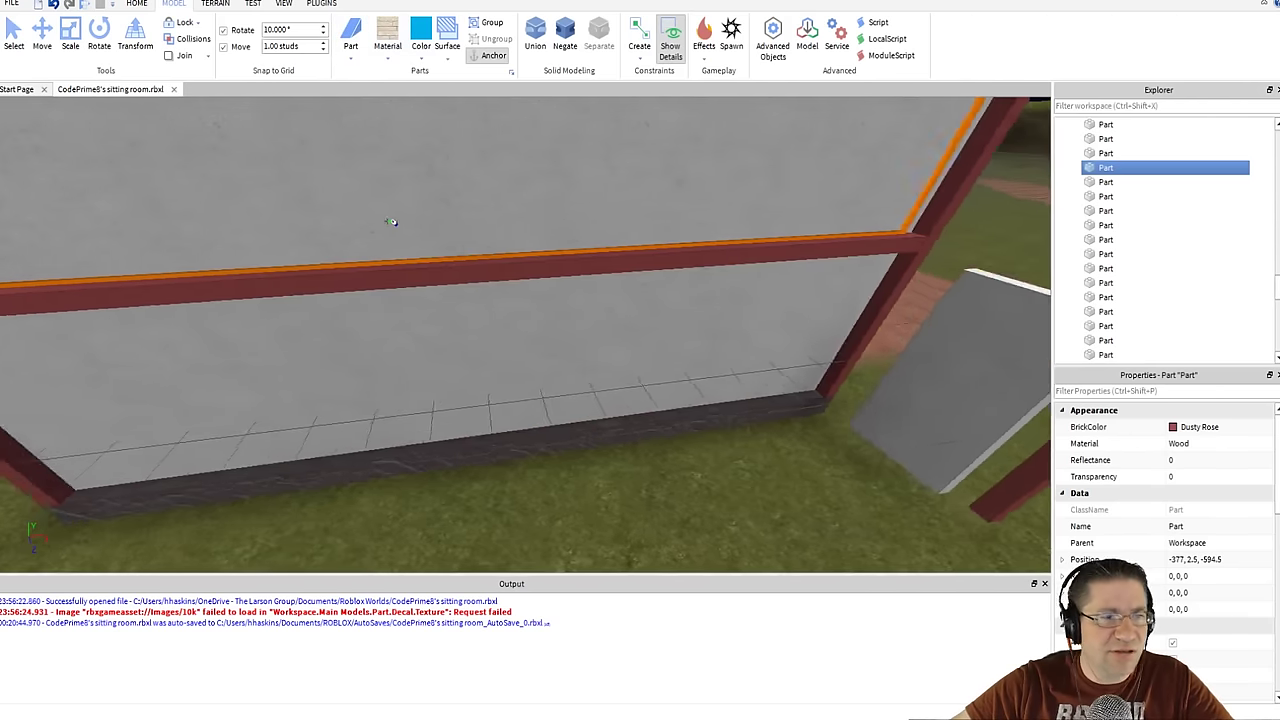
{"action": "right_click_drag", "start_coordinate": [334, 210], "coordinate": [334, 210]}
{"action": "key", "text": "d"}
{"action": "key", "text": "w"}
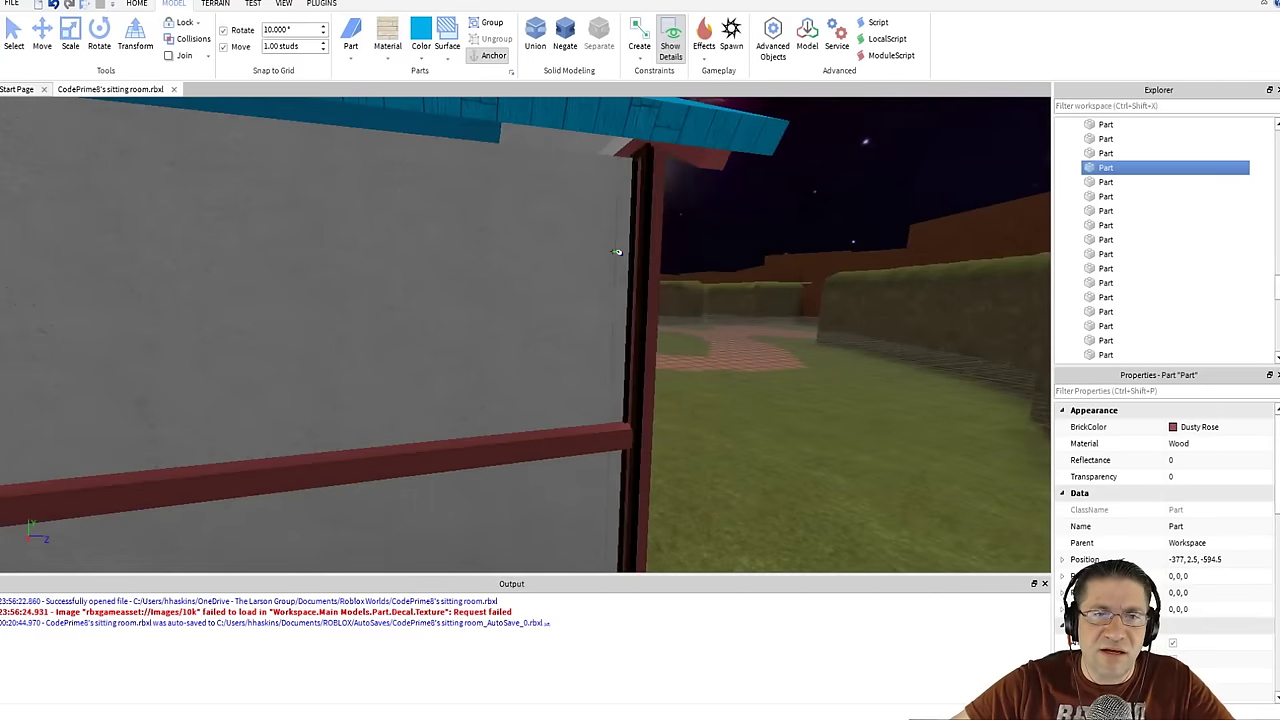
{"action": "right_click_drag", "start_coordinate": [787, 246], "coordinate": [787, 246]}
{"action": "scroll", "coordinate": [664, 255], "scroll_direction": "down", "scroll_amount": 2}
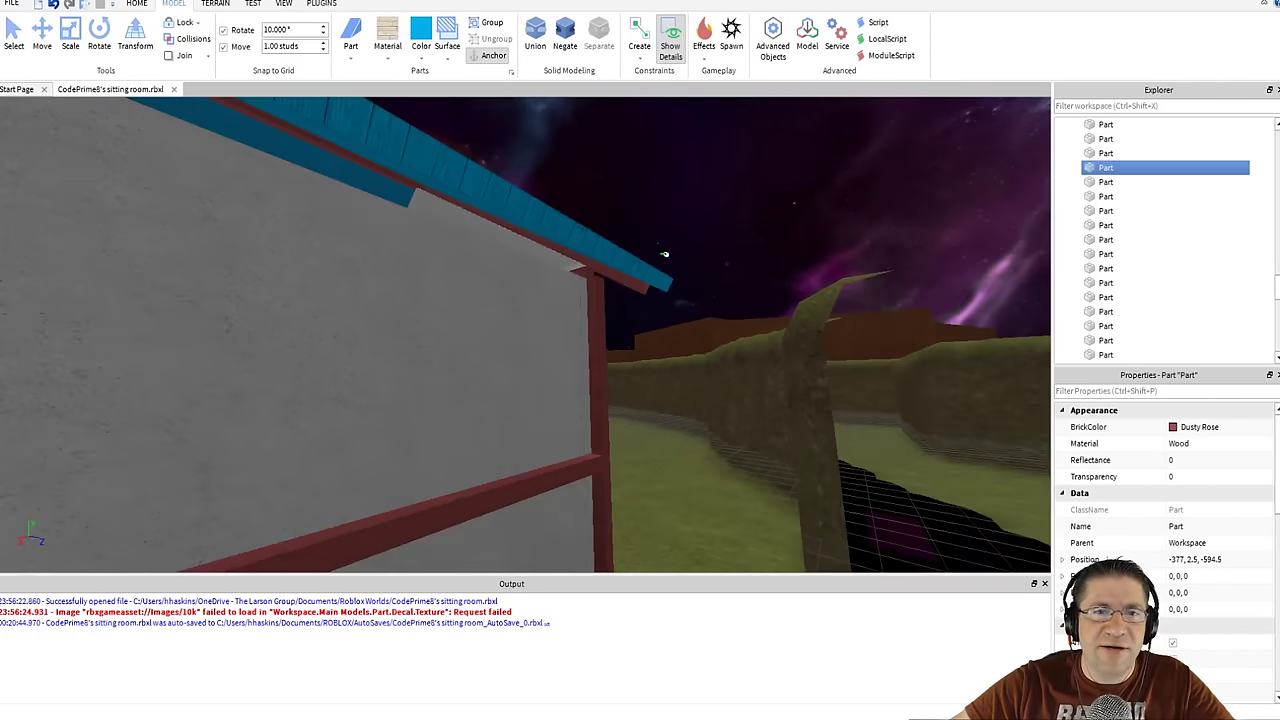
- Extend the upper concrete side wall upward by 1 stud to close the gap beneath the blue roof
{"action": "left_click", "coordinate": [261, 332]}
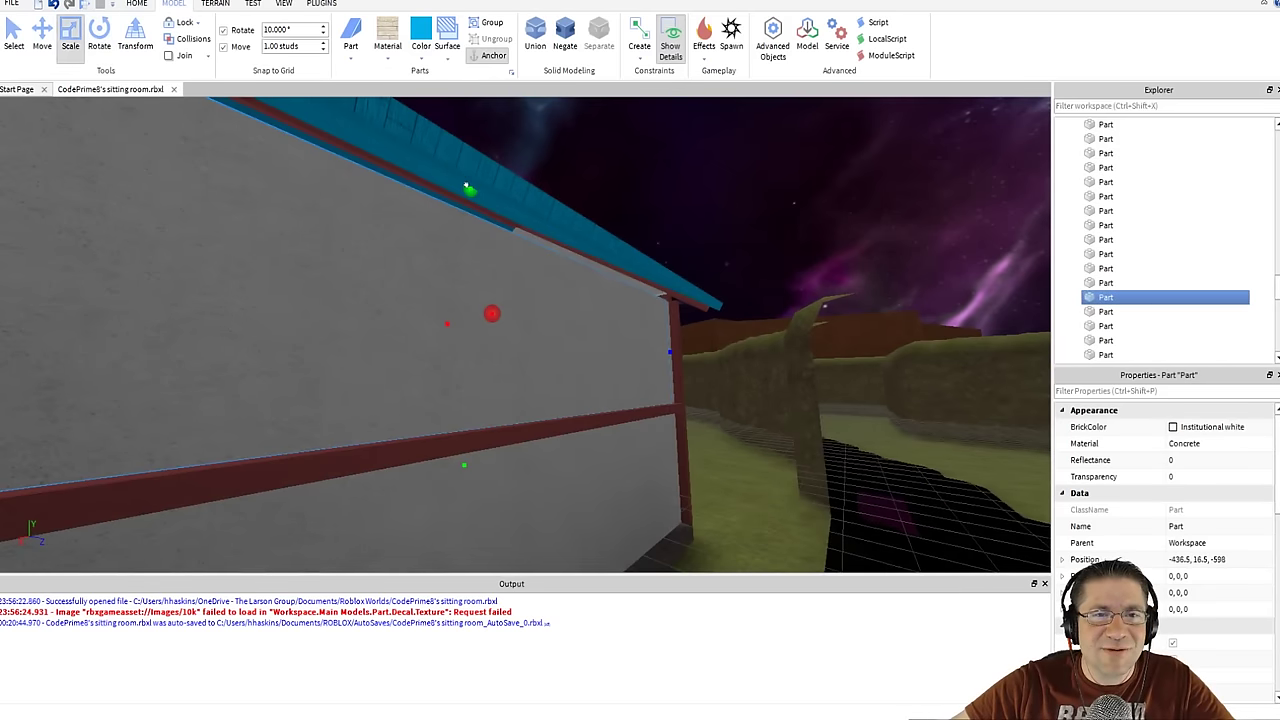
{"action": "left_click_drag", "start_coordinate": [466, 187], "coordinate": [468, 162]}
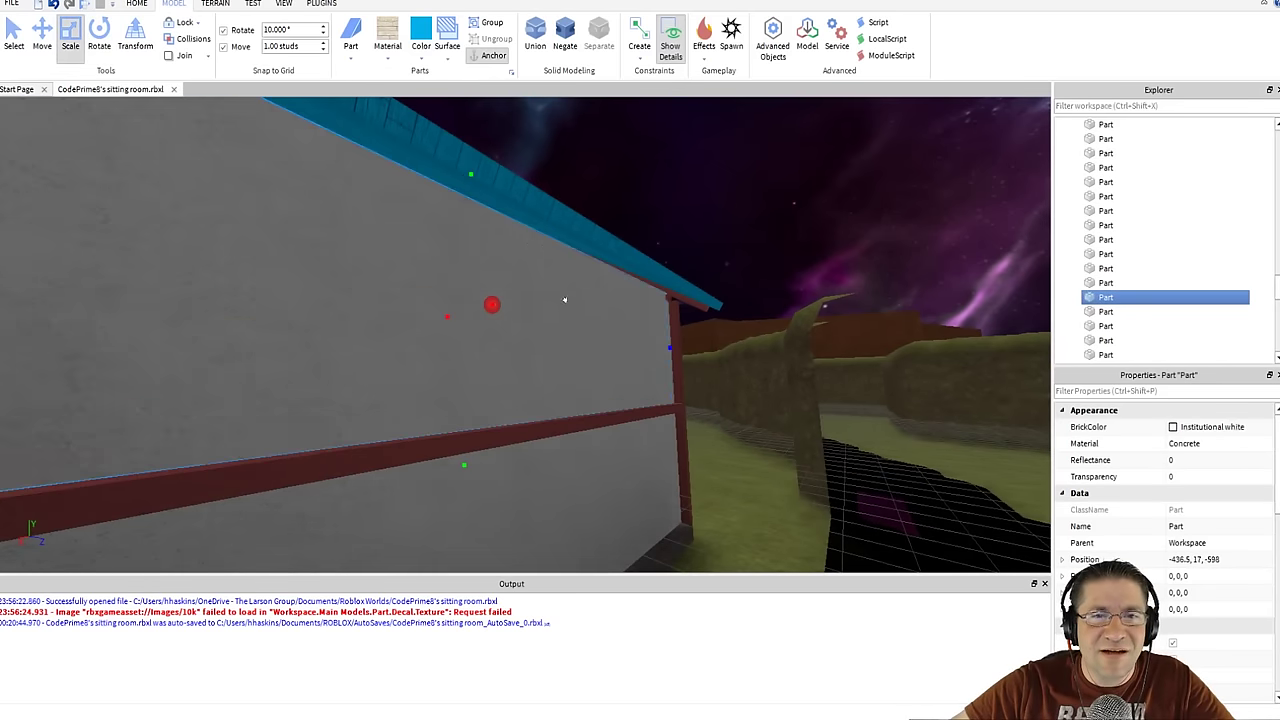
{"action": "key", "text": "w"}
{"action": "right_click_drag", "start_coordinate": [610, 311], "coordinate": [556, 284]}
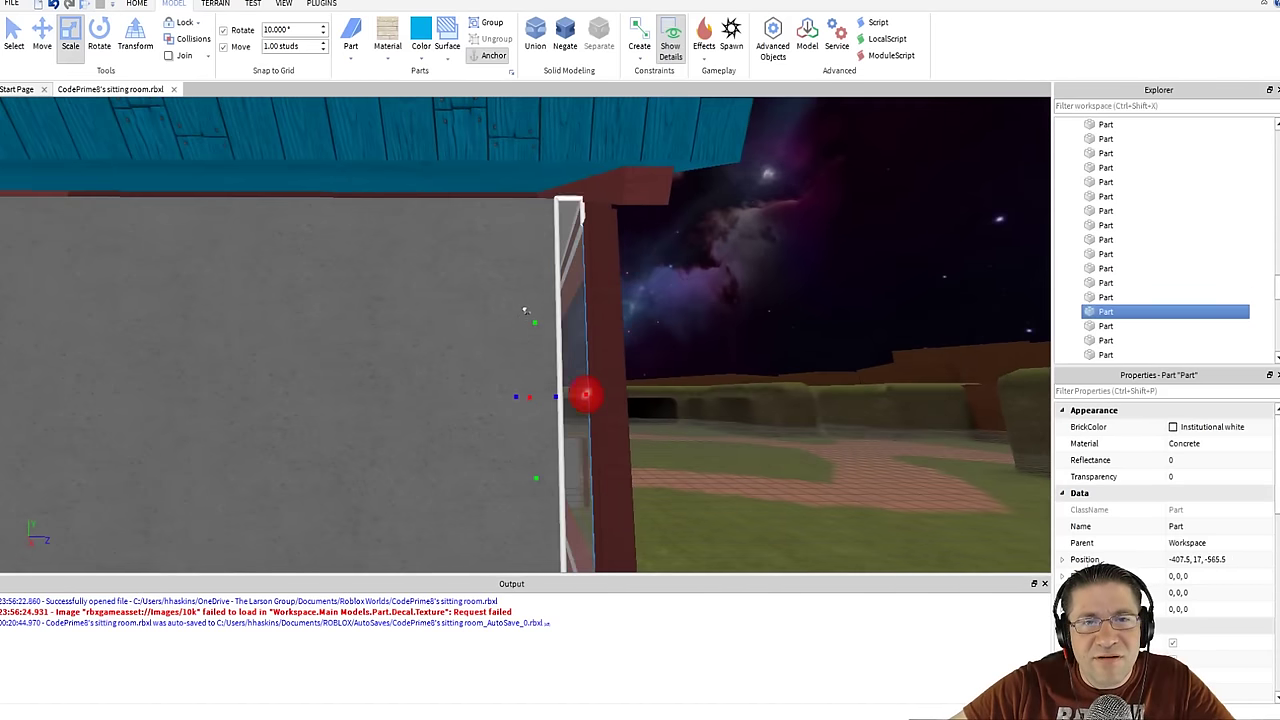
- Thicken the red crossbeam on the inside of the far end wall so it covers the concrete ledge beneath it
{"action": "right_click_drag", "start_coordinate": [552, 328], "coordinate": [586, 347]}
{"action": "key", "text": "w"}
{"action": "key", "text": "w"}
{"action": "key", "text": "w"}
{"action": "key", "text": "s"}
{"action": "key", "text": "w"}
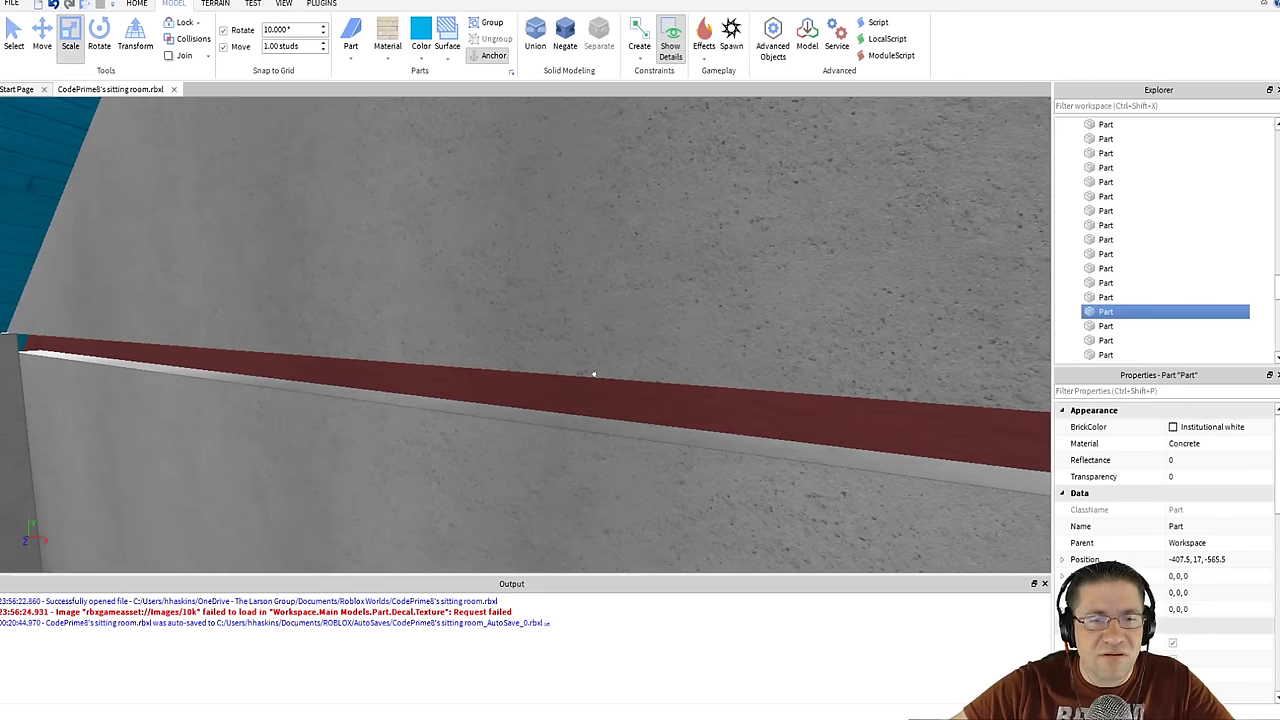
{"action": "left_click", "coordinate": [593, 374]}
{"action": "left_click_drag", "start_coordinate": [477, 418], "coordinate": [460, 431]}
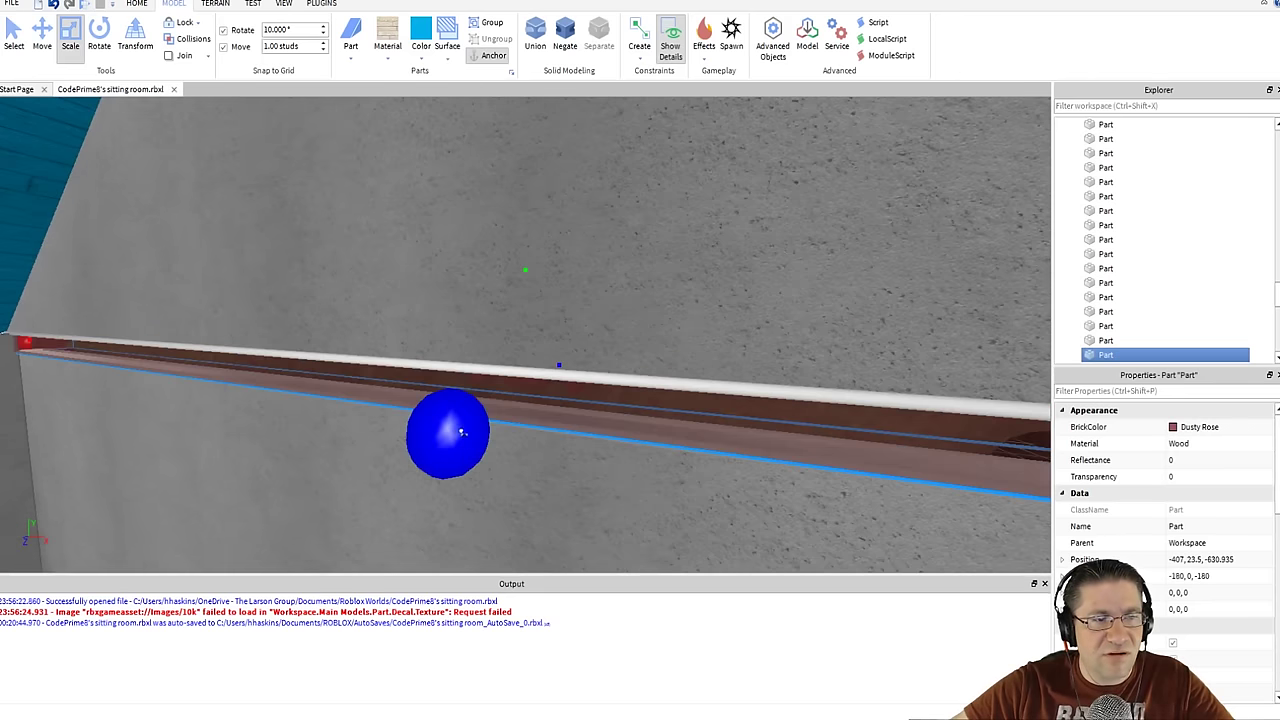
- Lower the top of the opposite end wall's lower panel by 1 stud and thicken its red crossbeam over the ledge
{"action": "scroll", "coordinate": [437, 411], "scroll_direction": "down", "scroll_amount": 3}
{"action": "right_click_drag", "start_coordinate": [437, 411], "coordinate": [477, 426]}
{"action": "key", "text": "w"}
{"action": "key", "text": "w"}
{"action": "left_click", "coordinate": [598, 352]}
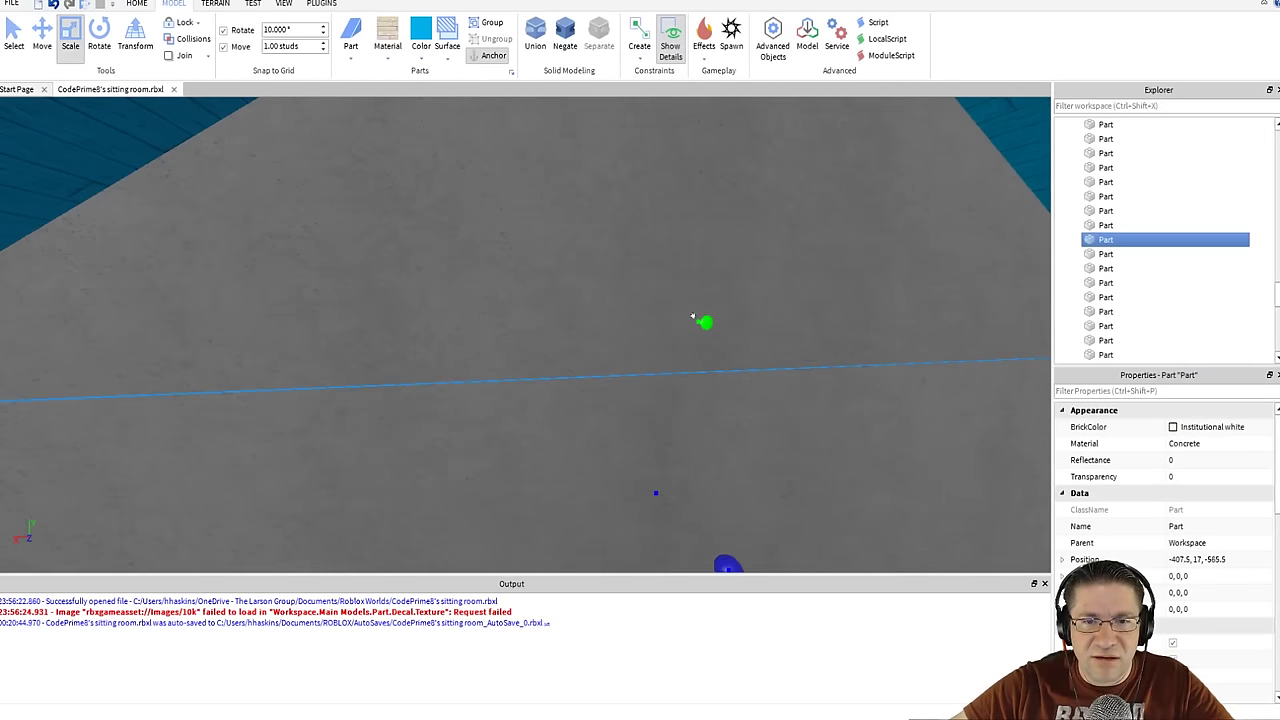
{"action": "key", "text": "Delete"}
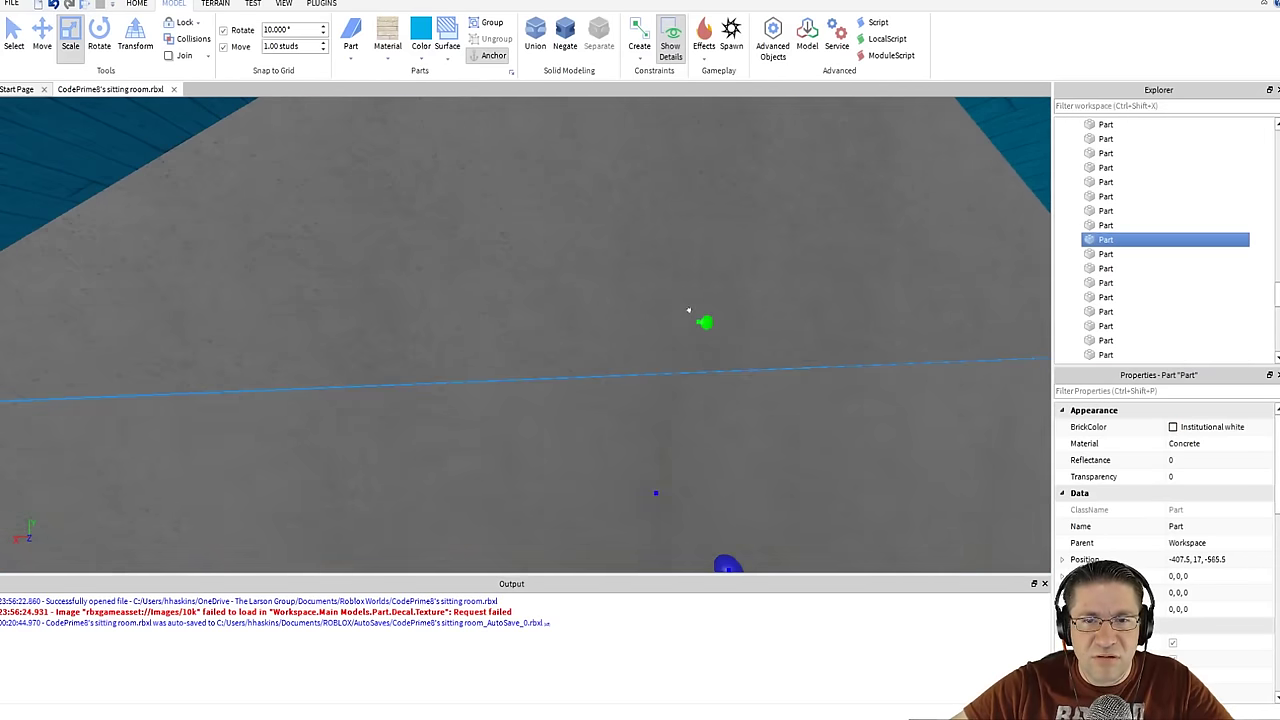
{"action": "left_click_drag", "start_coordinate": [694, 317], "coordinate": [697, 346]}
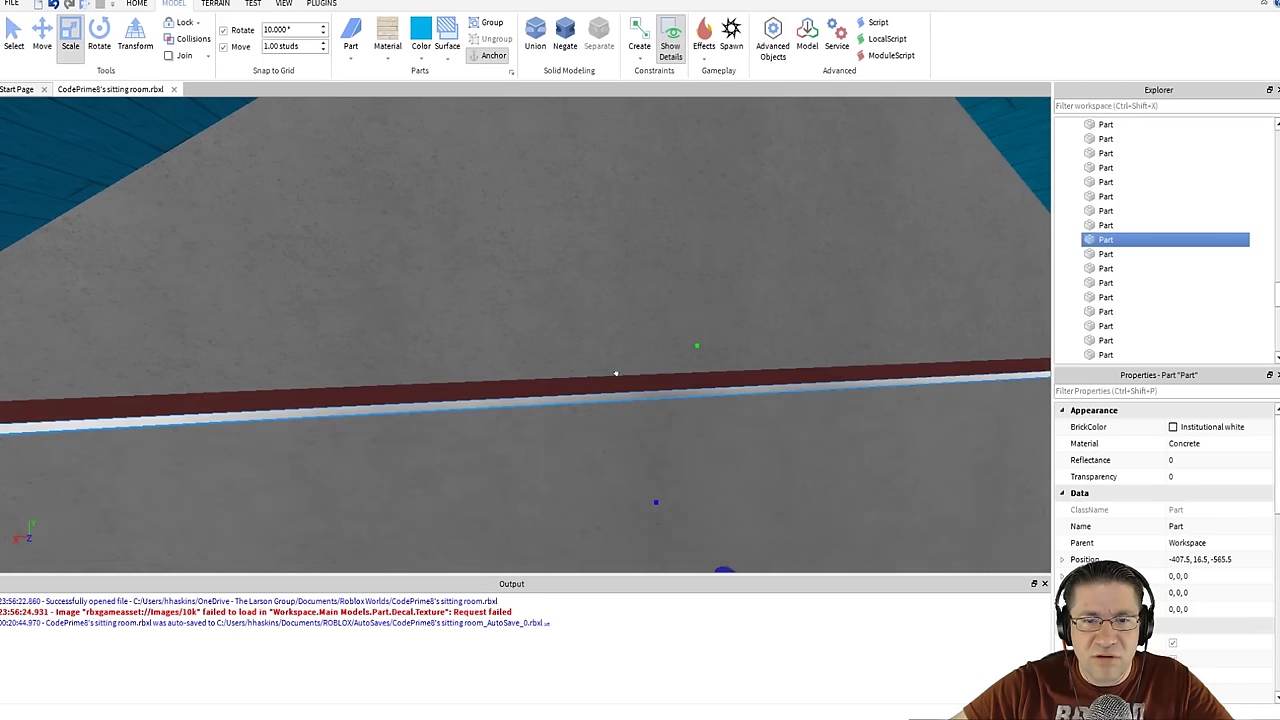
{"action": "left_click", "coordinate": [616, 376]}
{"action": "left_click_drag", "start_coordinate": [709, 391], "coordinate": [728, 399]}
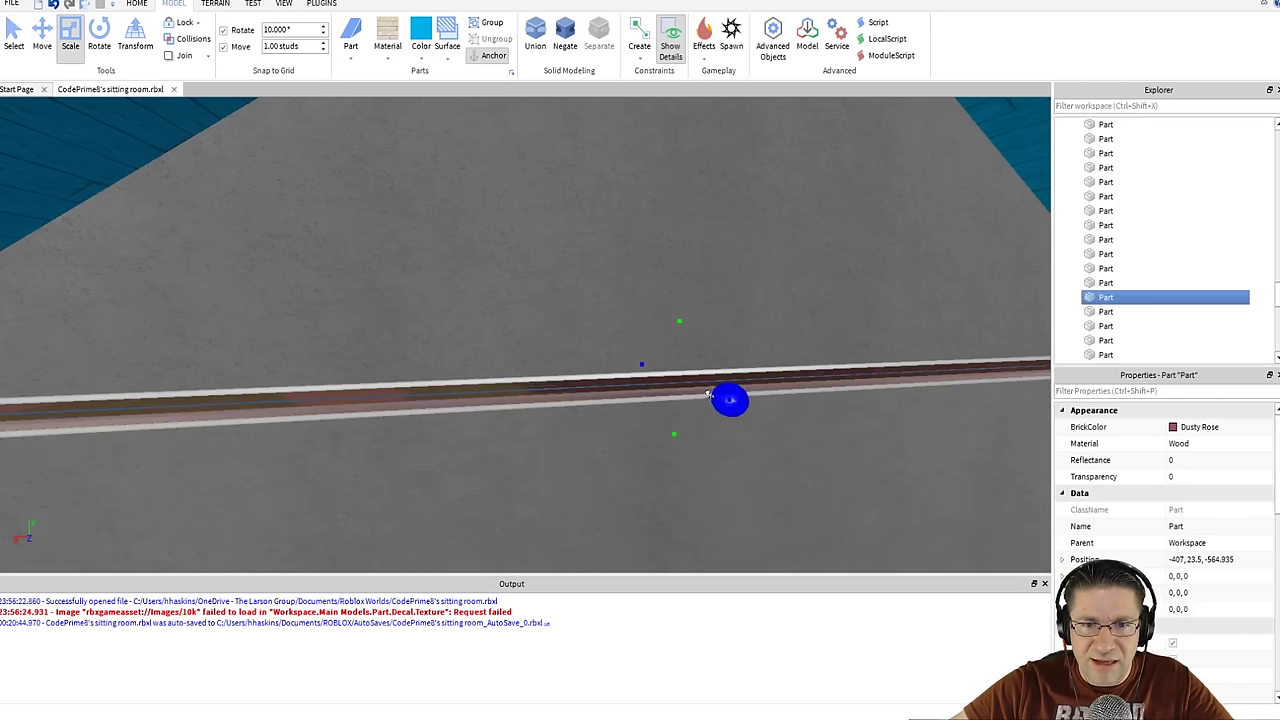
- Insert a cylinder part and position it in the corner of the upper floor
{"action": "right_click_drag", "start_coordinate": [708, 394], "coordinate": [660, 389]}
{"action": "key", "text": "w"}
{"action": "key", "text": "w"}
{"action": "right_click_drag", "start_coordinate": [610, 346], "coordinate": [452, 304]}
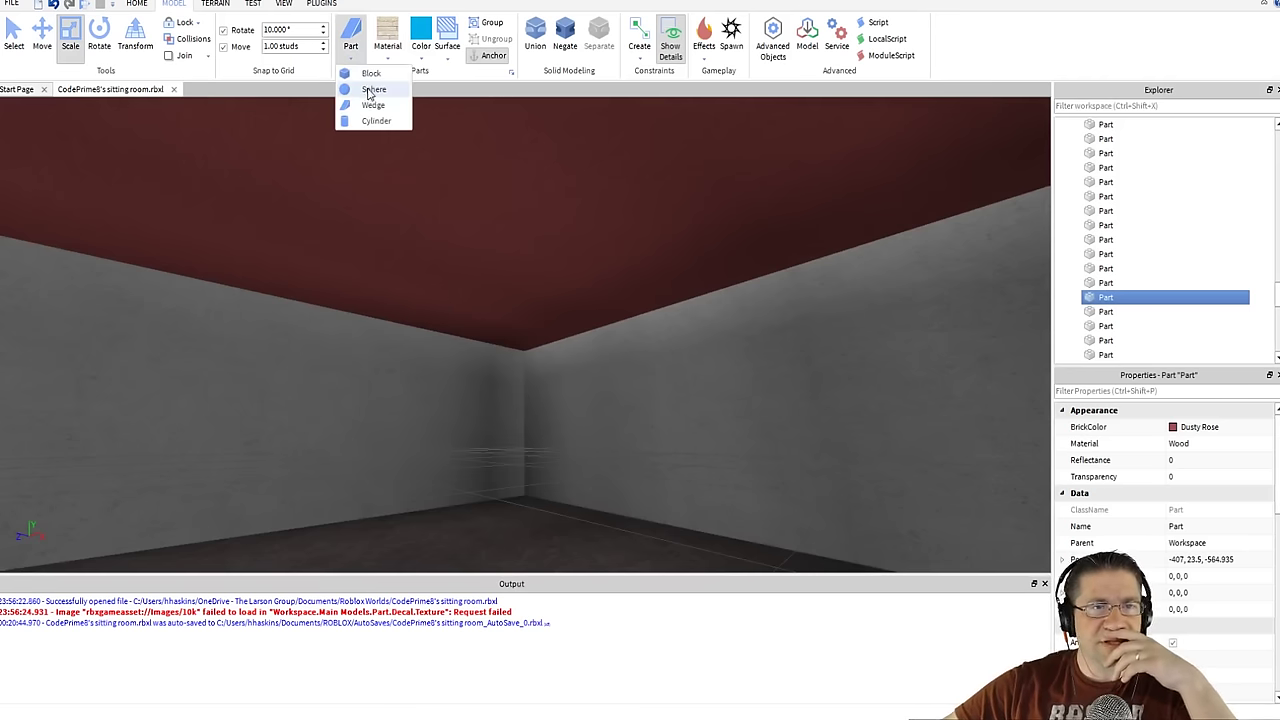
{"action": "left_click", "coordinate": [376, 121]}
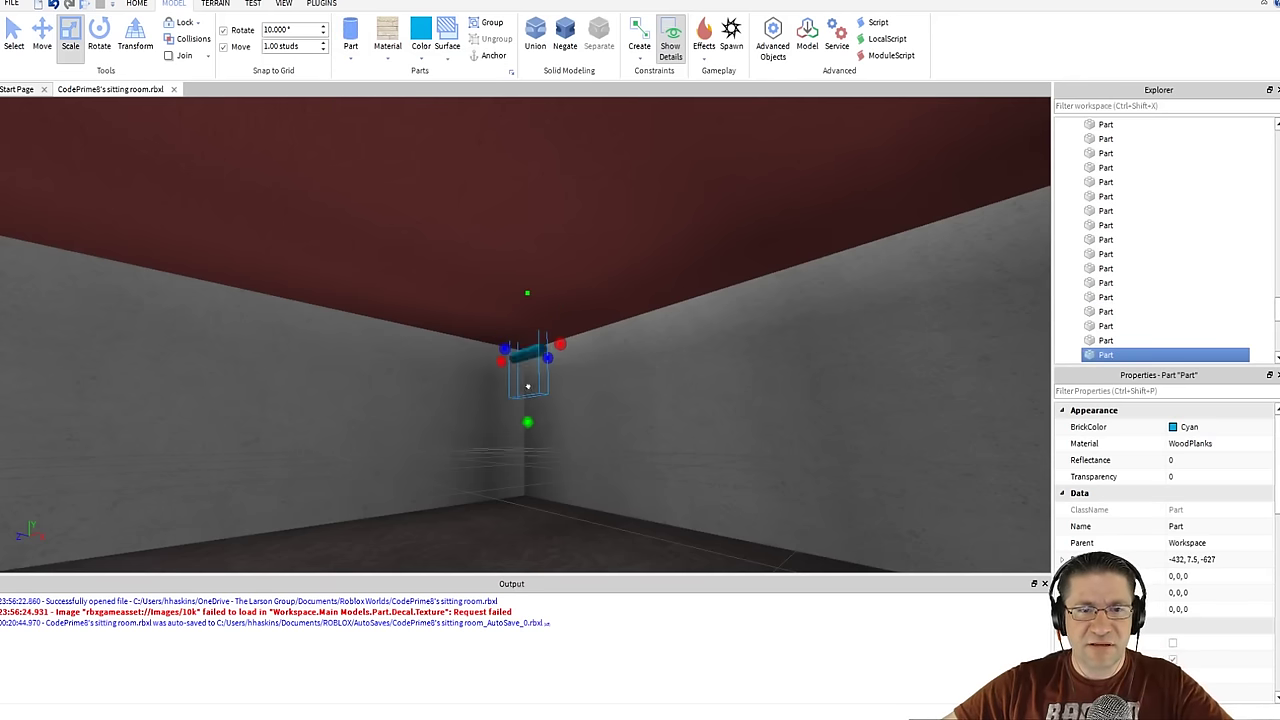
{"action": "right_click_drag", "start_coordinate": [514, 342], "coordinate": [513, 341]}
{"action": "key", "text": "ctrl+z"}
{"action": "key", "text": "w"}
{"action": "scroll", "coordinate": [529, 309], "scroll_direction": "up", "scroll_amount": 2}
{"action": "scroll", "coordinate": [517, 234], "scroll_direction": "down", "scroll_amount": 2}
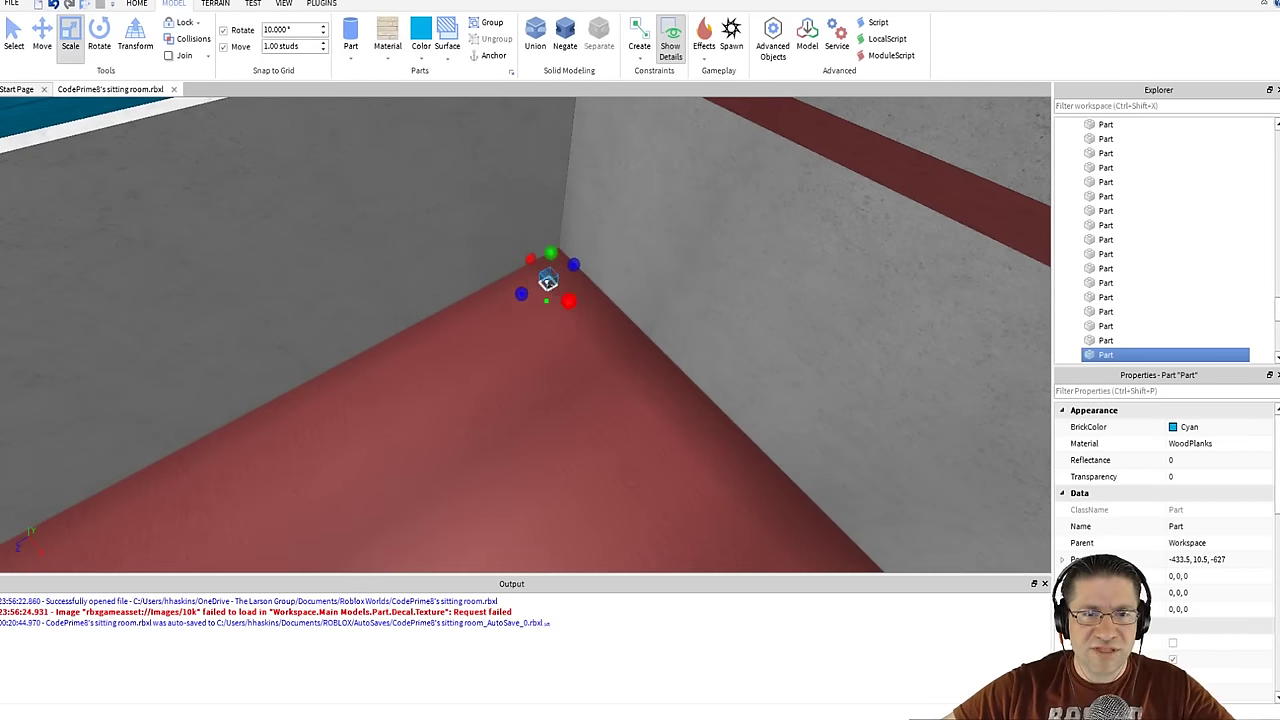
- Negate the cylinder and raise it above the upper floor in the corner
{"action": "left_click", "coordinate": [565, 45]}
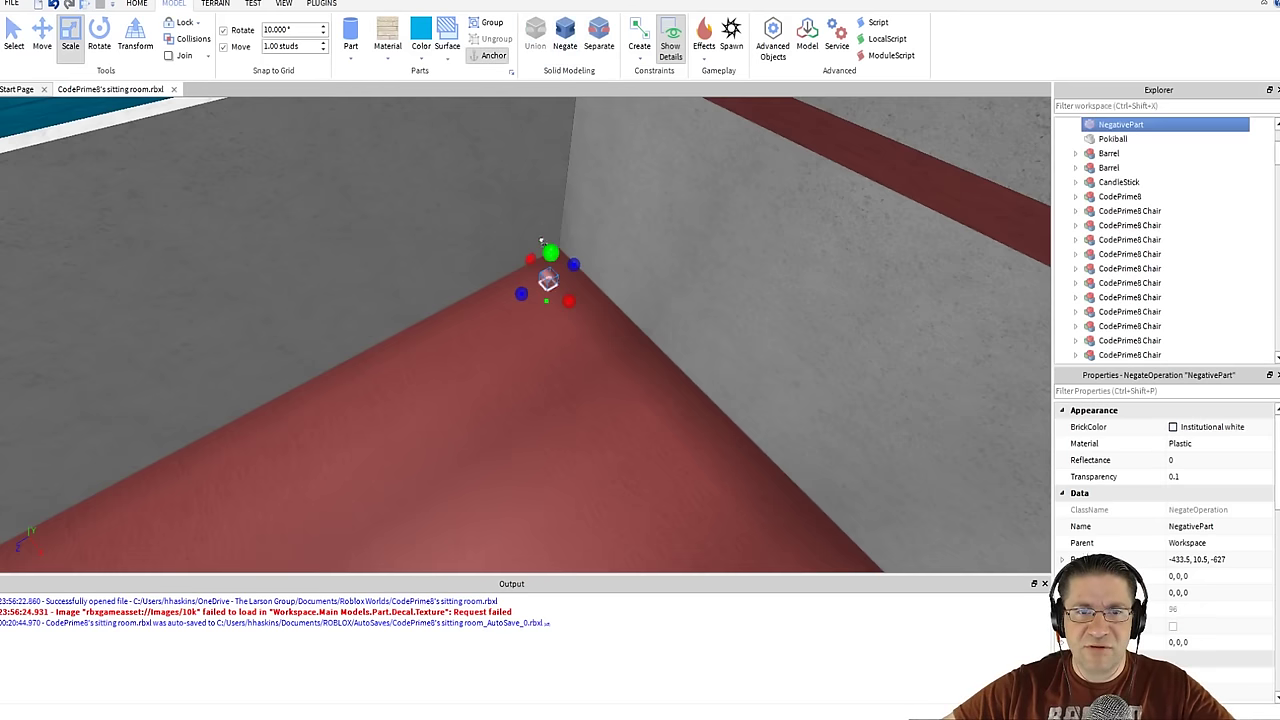
{"action": "scroll", "coordinate": [543, 190], "scroll_direction": "down", "scroll_amount": 4}
{"action": "scroll", "coordinate": [543, 199], "scroll_direction": "up", "scroll_amount": 4}
{"action": "right_click_drag", "start_coordinate": [543, 200], "coordinate": [543, 200]}
{"action": "scroll", "coordinate": [546, 210], "scroll_direction": "down", "scroll_amount": 2}
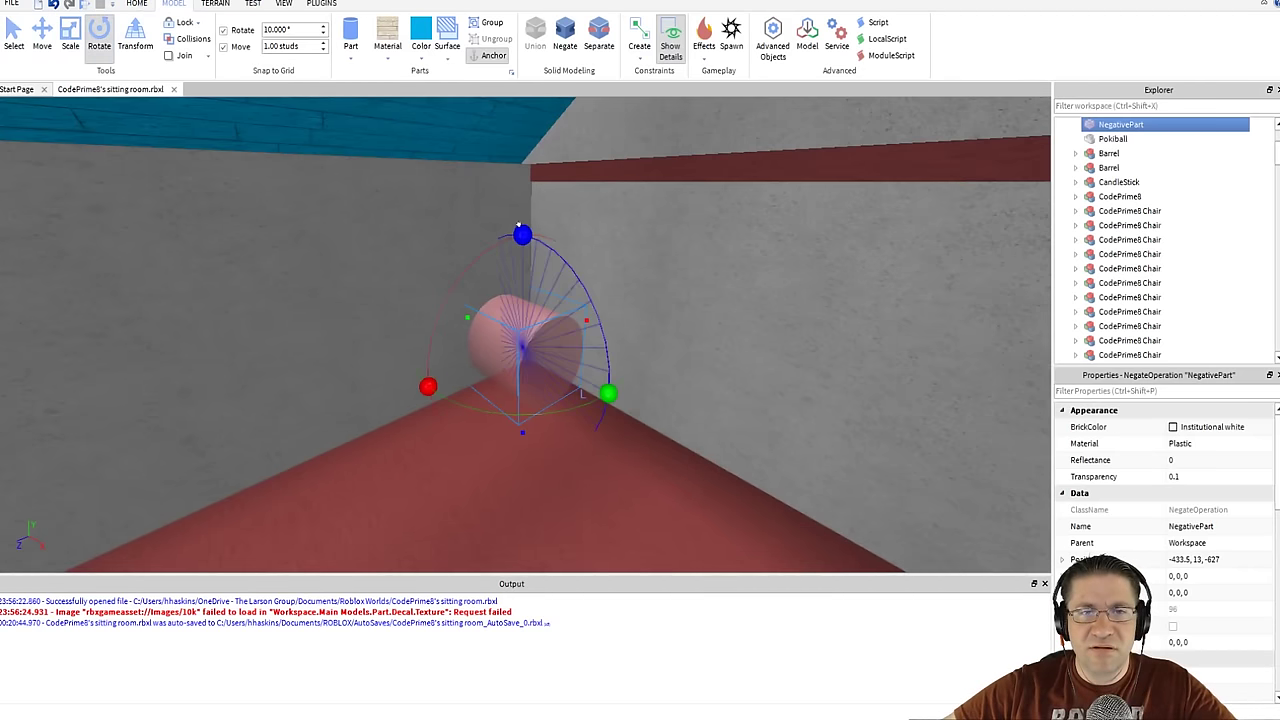
- Rotate the negated cylinder 90° so that it stands upright
{"action": "left_click_drag", "start_coordinate": [567, 225], "coordinate": [621, 377]}
{"action": "scroll", "coordinate": [591, 238], "scroll_direction": "down", "scroll_amount": 3}
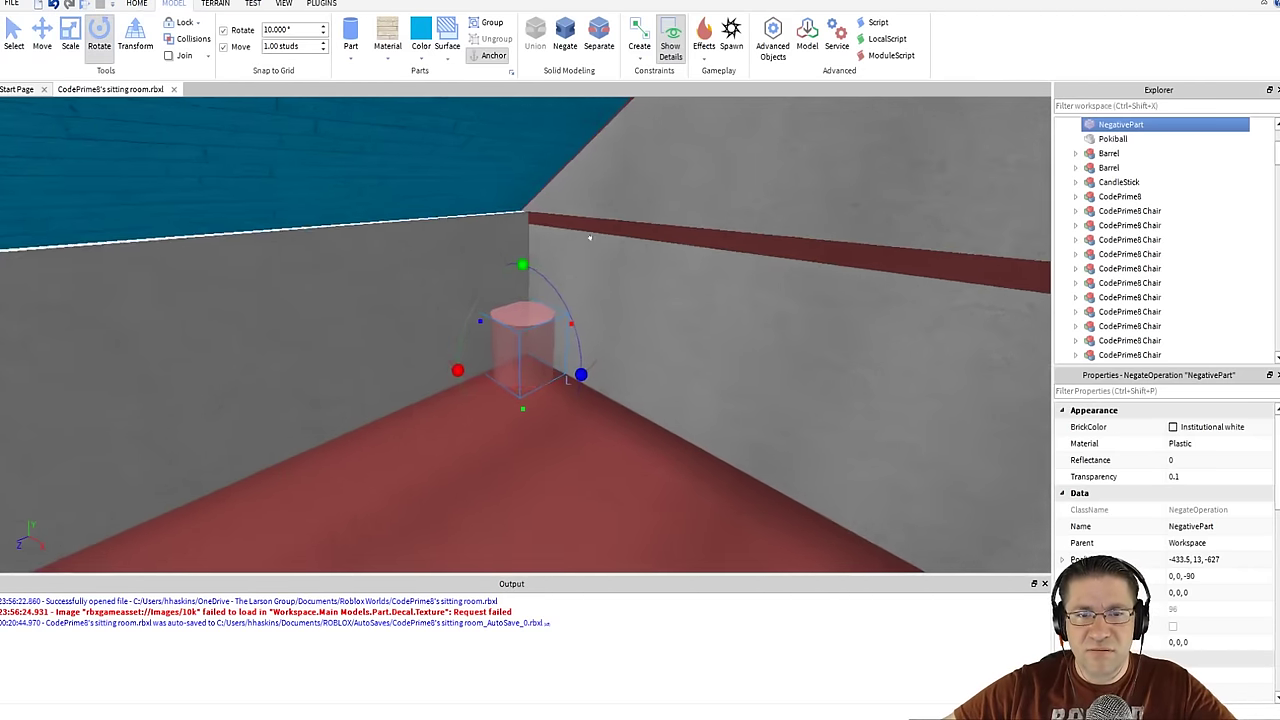
{"action": "scroll", "coordinate": [540, 300], "scroll_direction": "up", "scroll_amount": 2}
- Move the negated cylinder out from the corner and widen it horizontally, by 3 studs toward one wall and 1 stud across
{"action": "left_click_drag", "start_coordinate": [529, 318], "coordinate": [524, 360]}
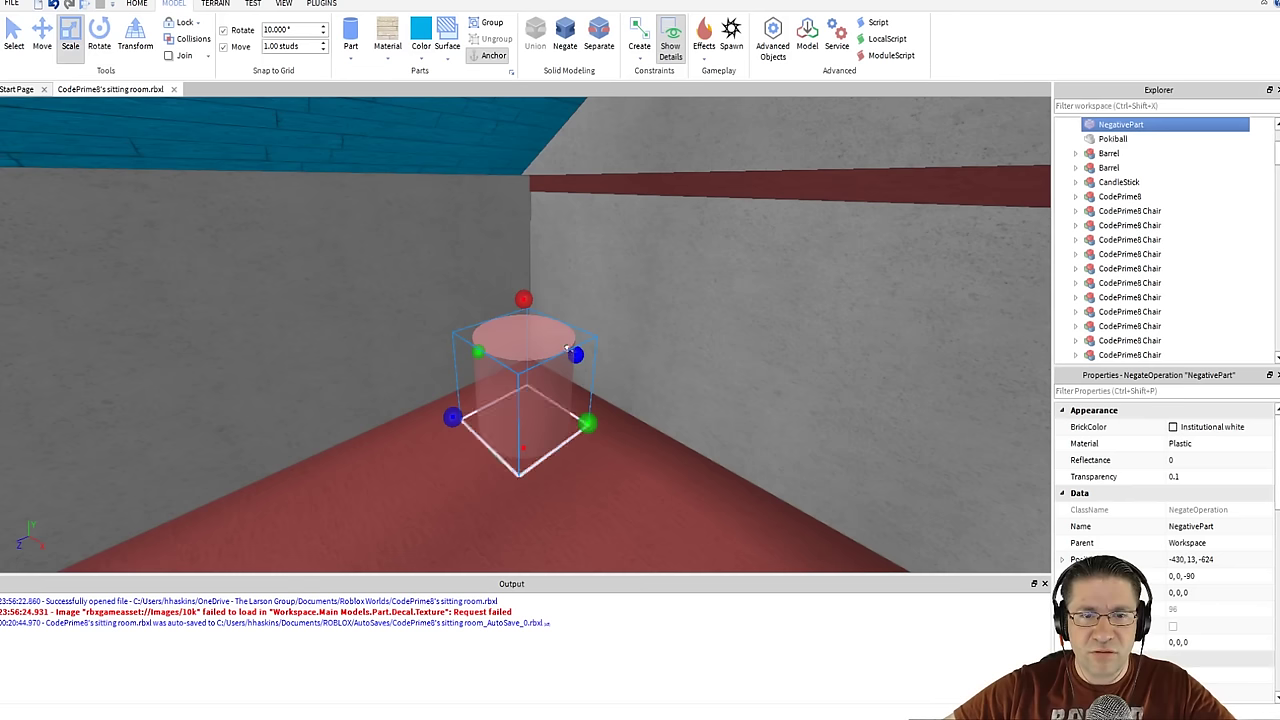
{"action": "left_click_drag", "start_coordinate": [567, 346], "coordinate": [599, 339]}
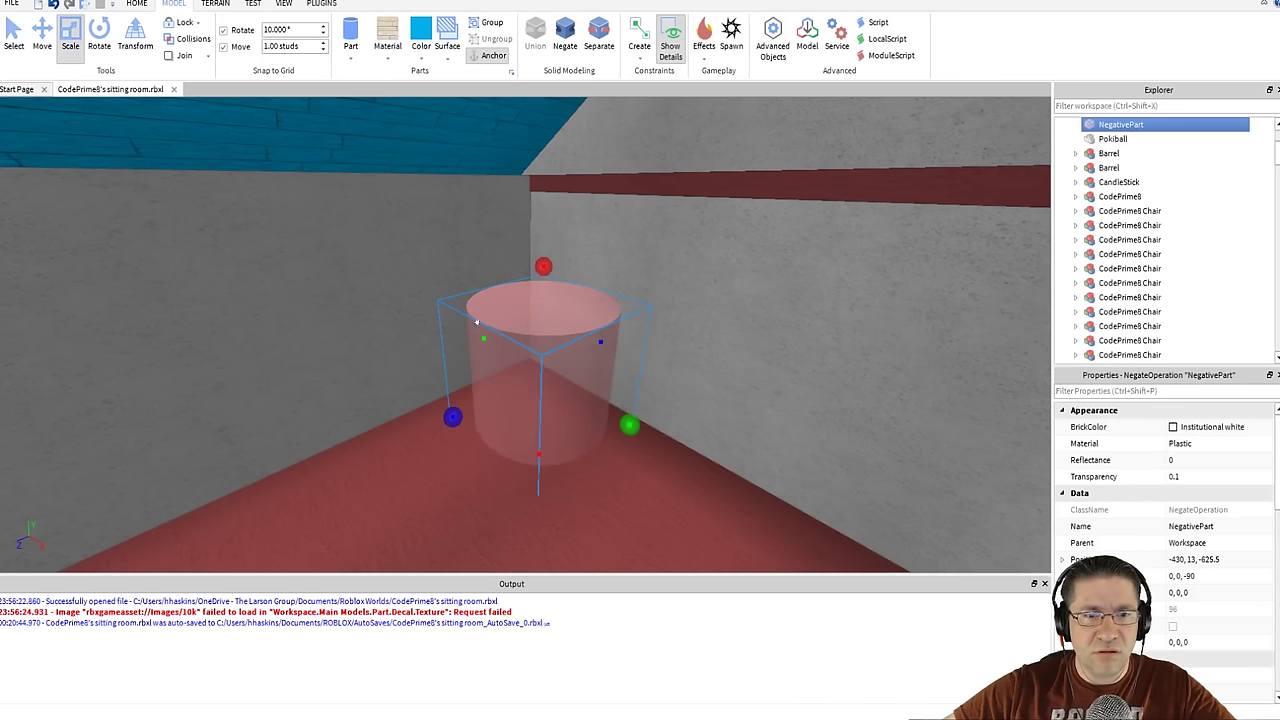
{"action": "left_click_drag", "start_coordinate": [471, 331], "coordinate": [458, 327]}
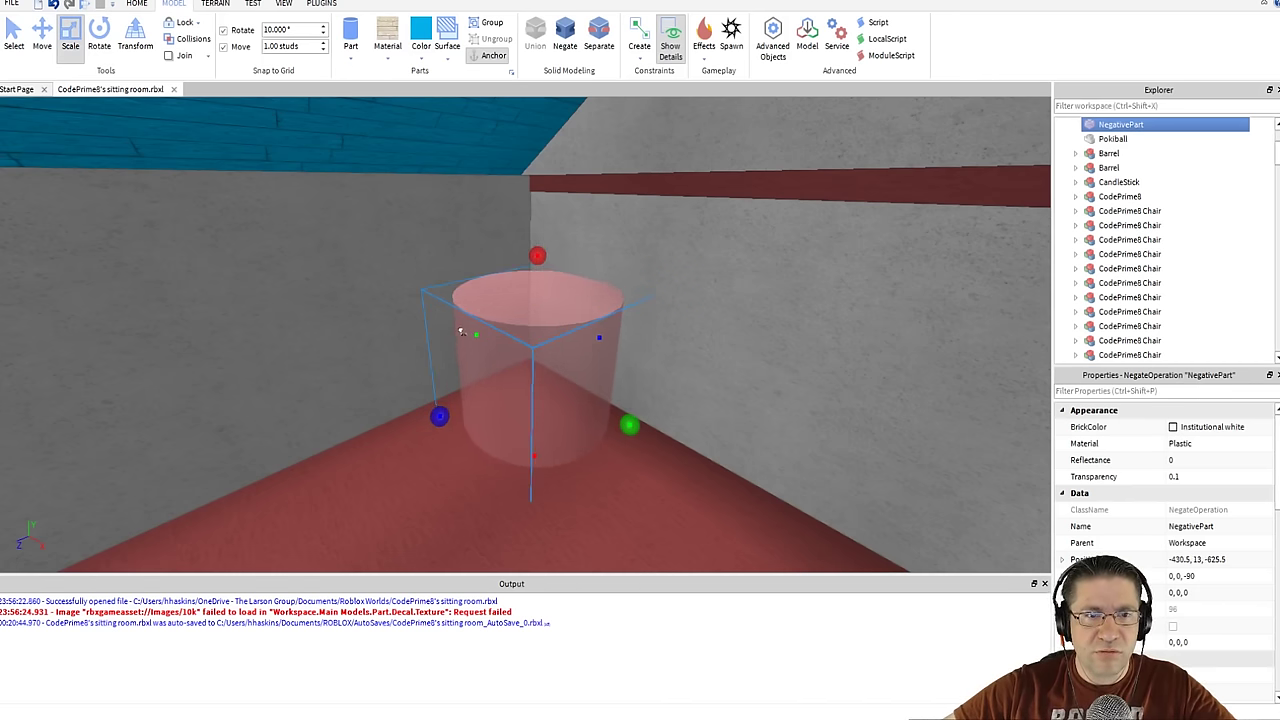
- Widen the negated cylinder slightly in both horizontal directions and make it about 4 studs taller
{"action": "key", "text": "a"}
{"action": "right_click_drag", "start_coordinate": [497, 380], "coordinate": [497, 380]}
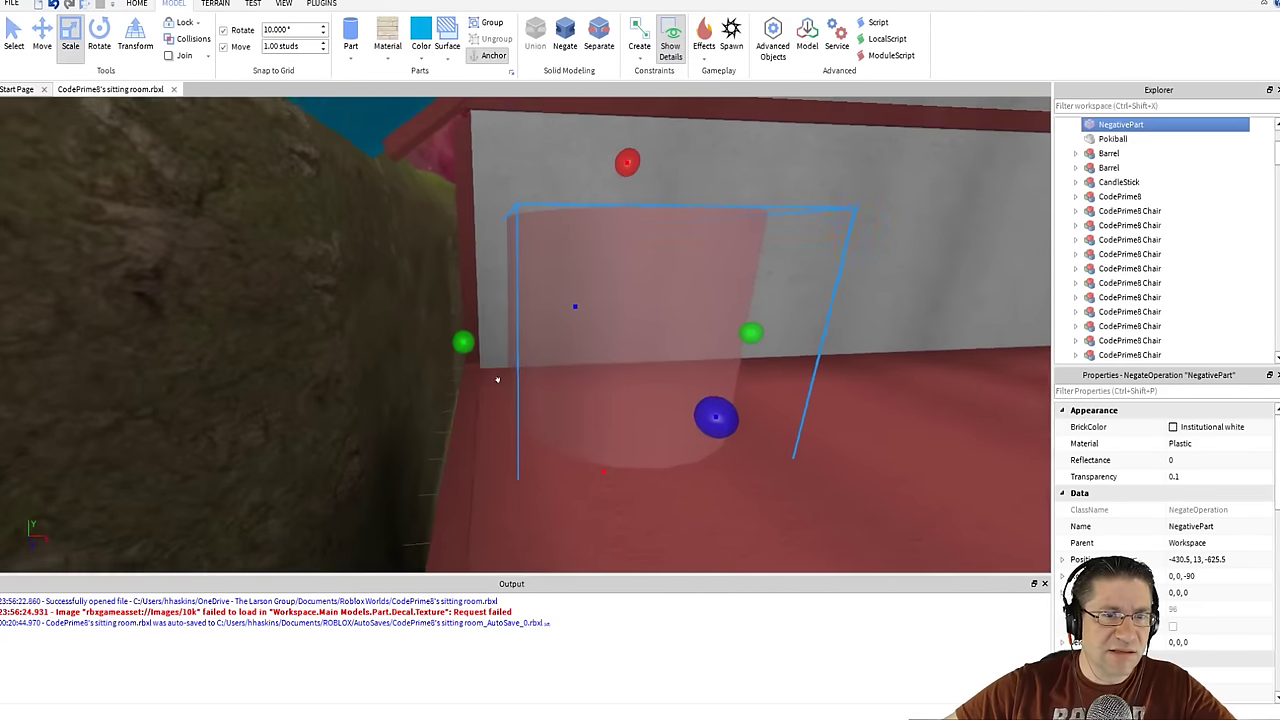
{"action": "key", "text": "w"}
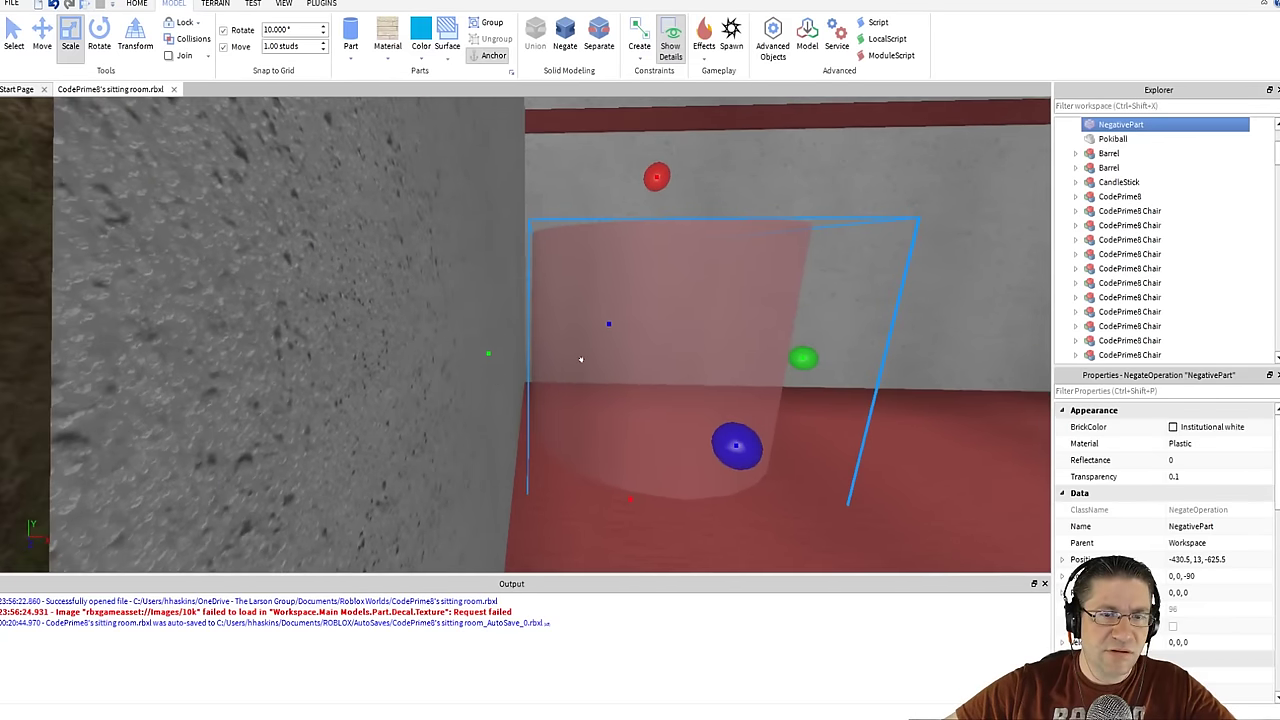
{"action": "key", "text": "d"}
{"action": "right_click_drag", "start_coordinate": [514, 394], "coordinate": [451, 408]}
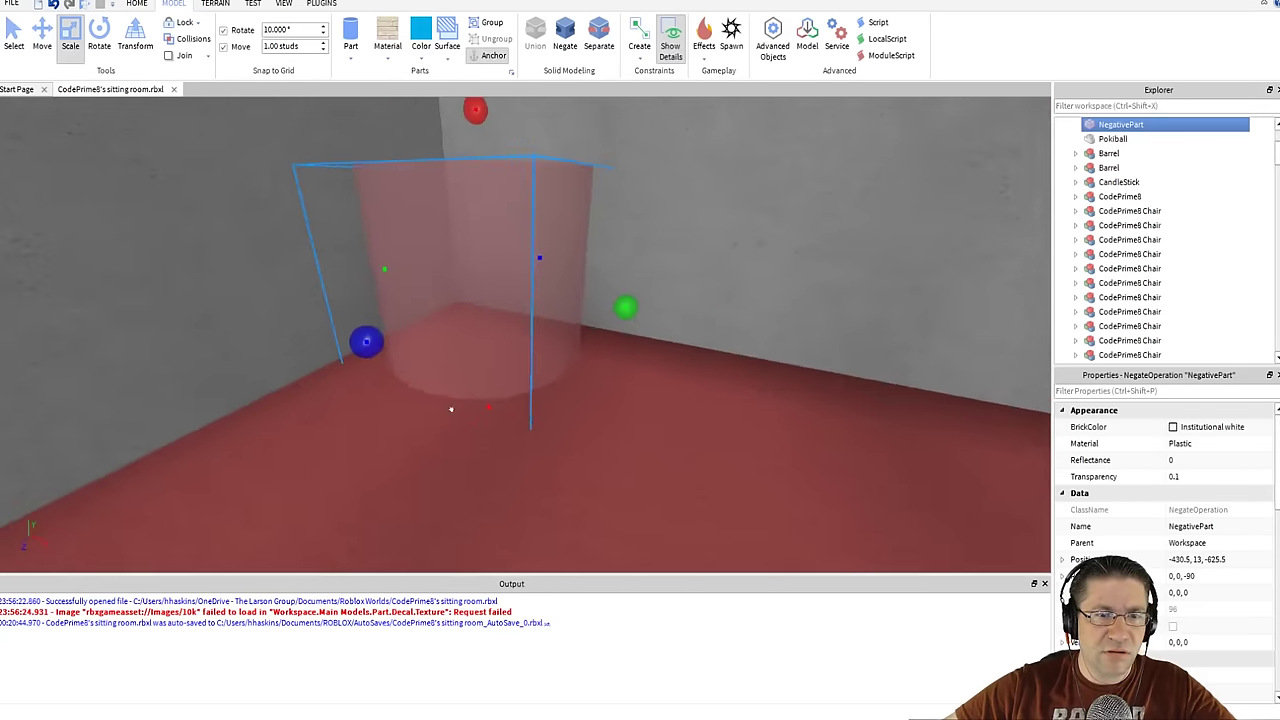
{"action": "key", "text": "w"}
{"action": "left_click_drag", "start_coordinate": [446, 351], "coordinate": [406, 290]}
{"action": "key", "text": "s"}
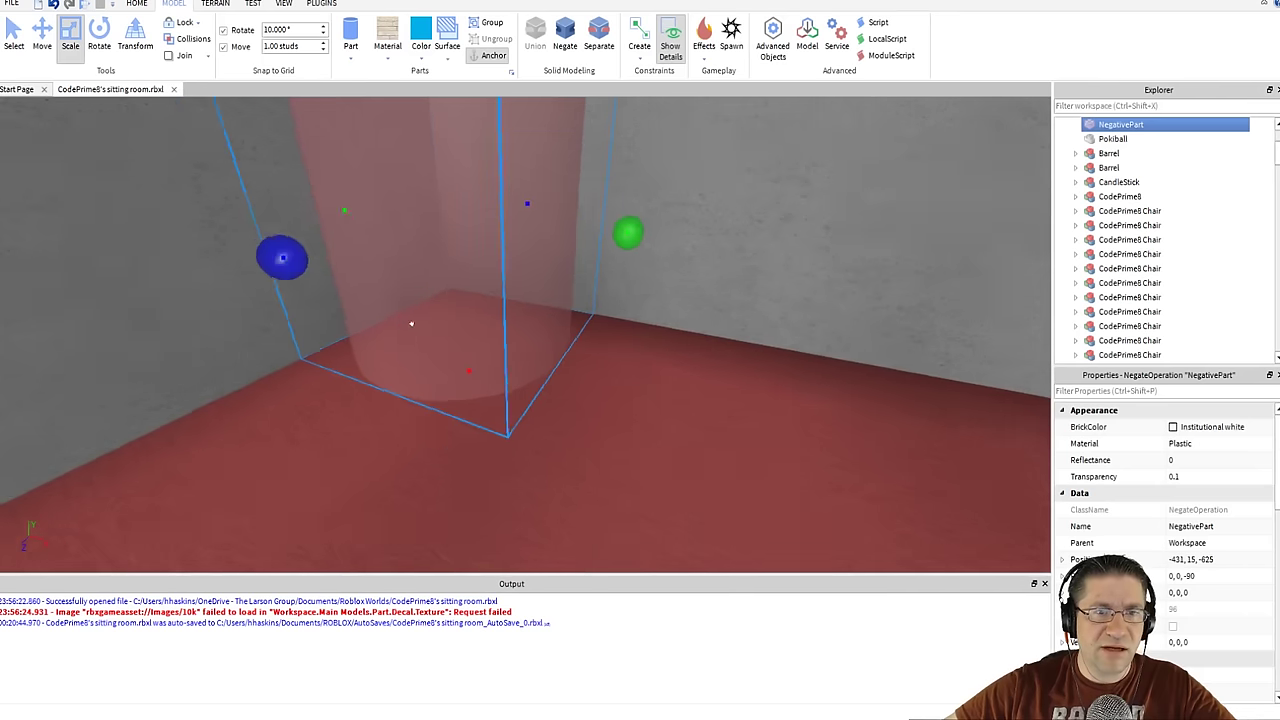
{"action": "right_click_drag", "start_coordinate": [410, 323], "coordinate": [409, 291]}
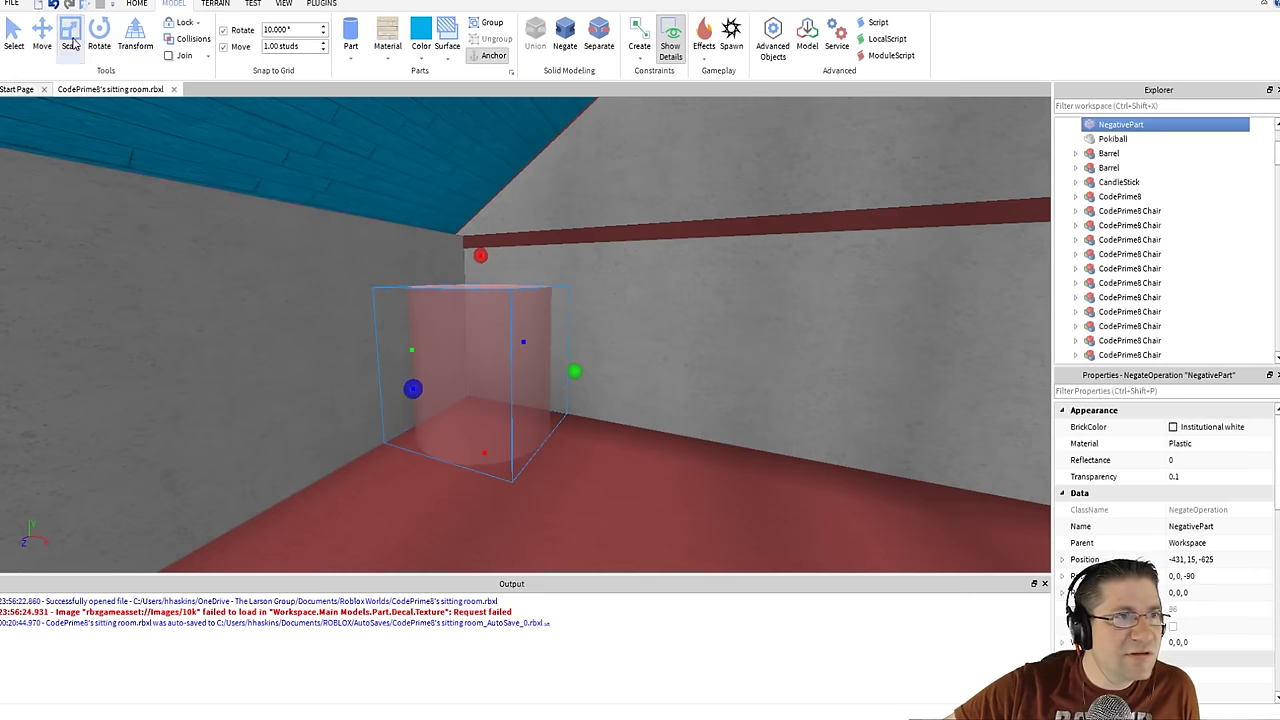
- Lower the negated cylinder 6 studs so that it passes through the upper floor in the corner
{"action": "key", "text": "ctrl+2"}
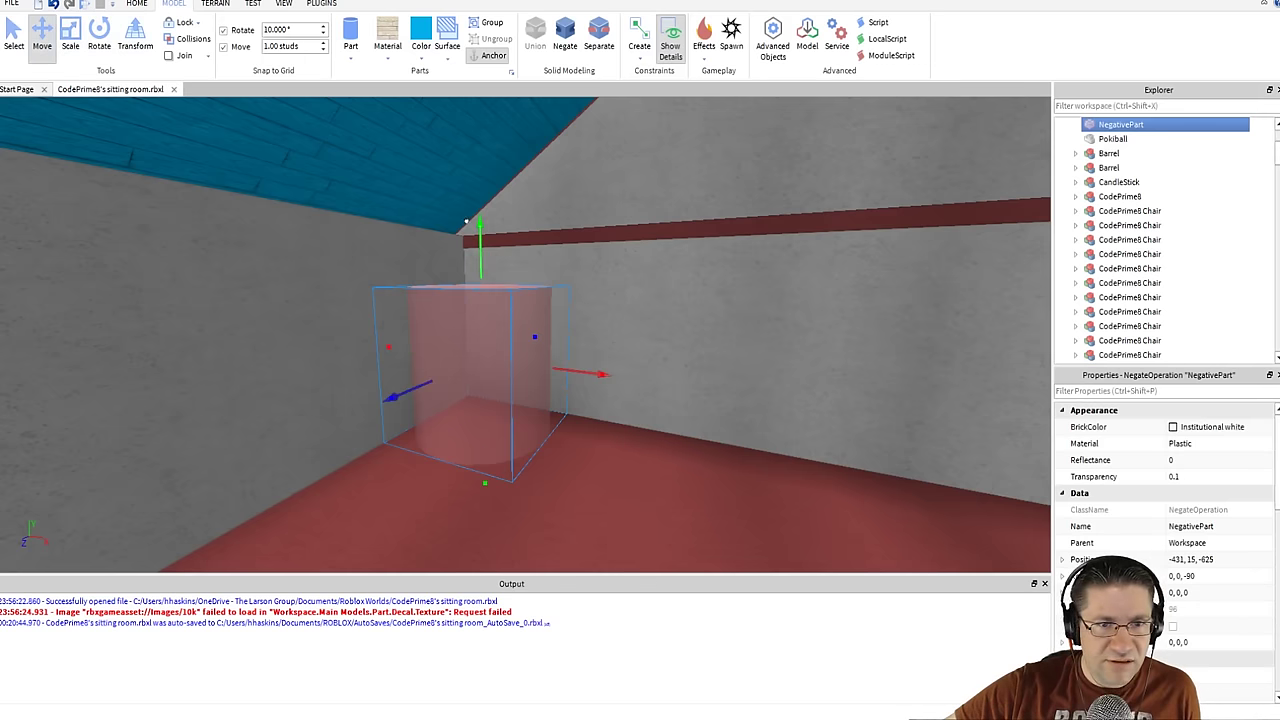
{"action": "left_click_drag", "start_coordinate": [466, 220], "coordinate": [472, 300]}
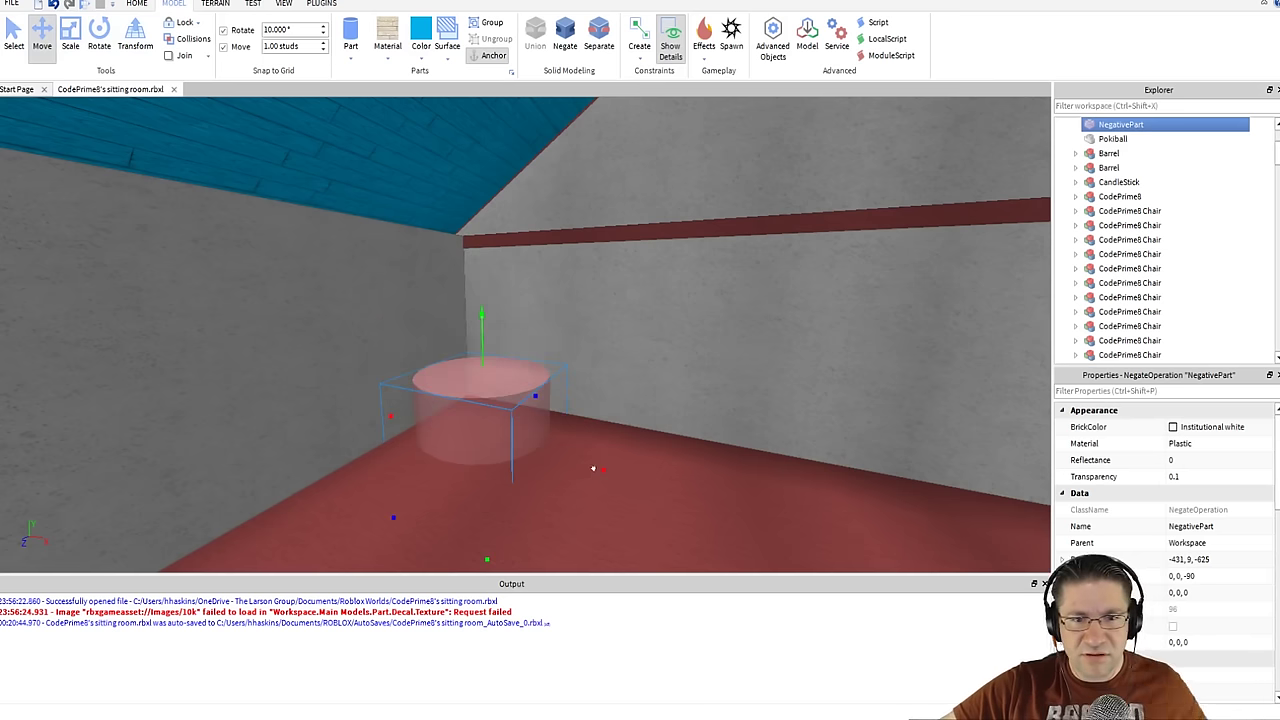
{"action": "left_click_drag", "start_coordinate": [593, 463], "coordinate": [603, 469]}
- Widen the negated cylinder by 3 studs along one wall and shift it 1 stud horizontally along the other axis
{"action": "left_click", "coordinate": [74, 50]}
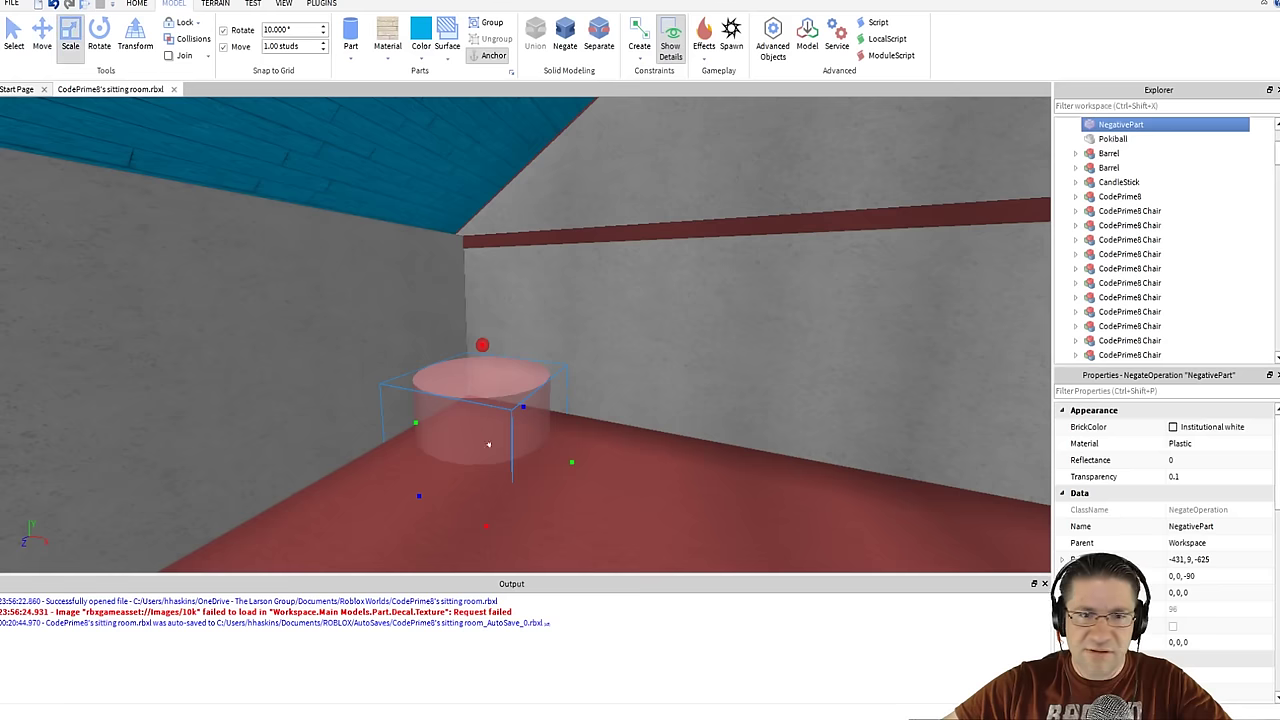
{"action": "left_click_drag", "start_coordinate": [562, 450], "coordinate": [610, 474]}
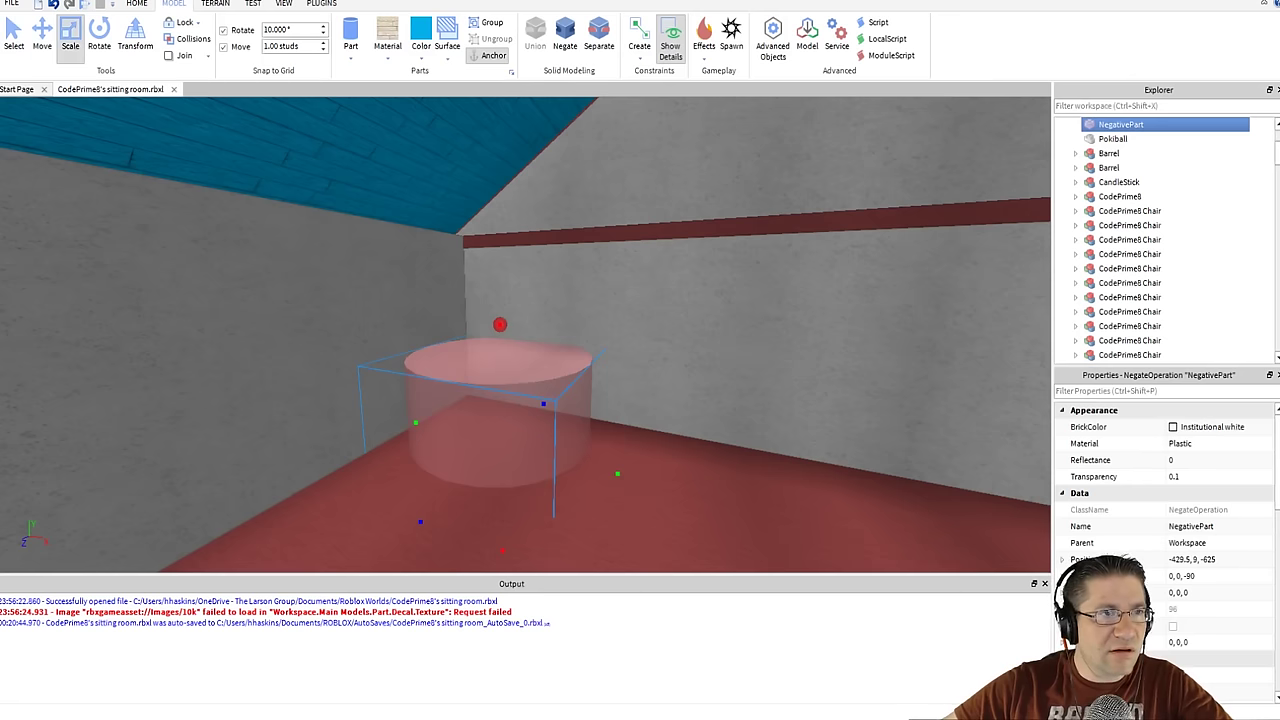
{"action": "key", "text": "ctrl+2"}
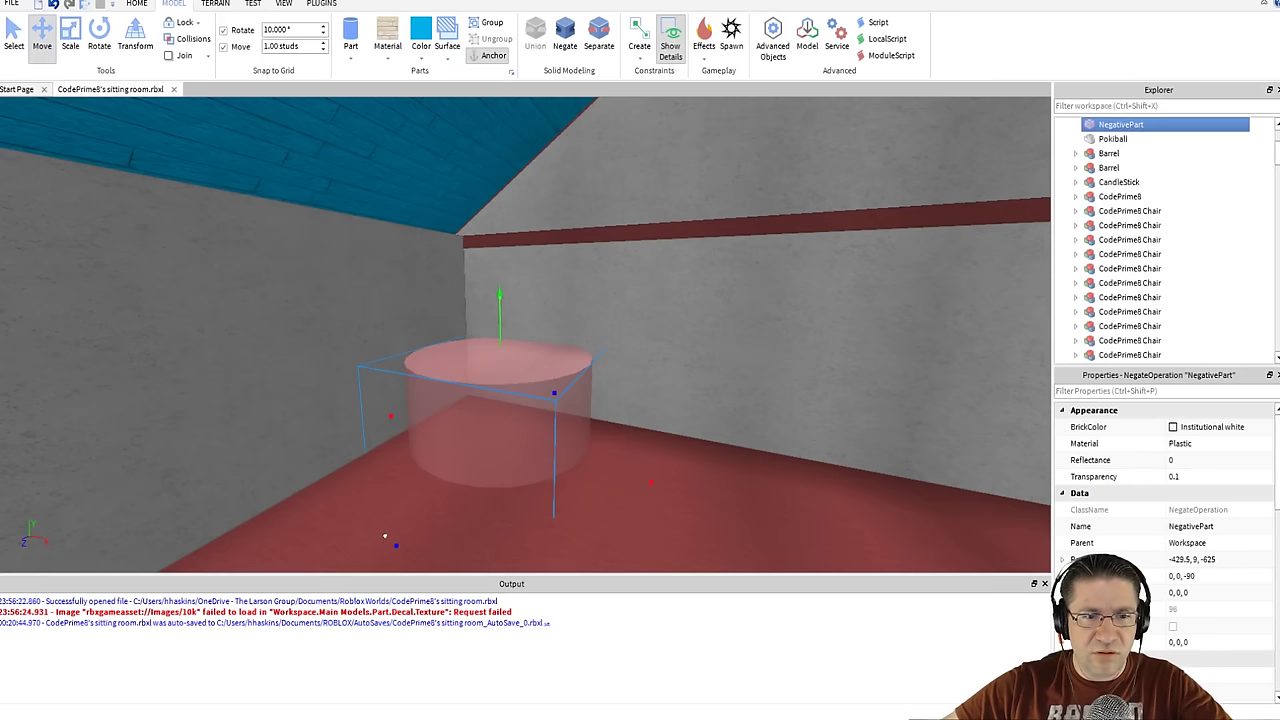
{"action": "left_click_drag", "start_coordinate": [384, 536], "coordinate": [395, 476]}
{"action": "scroll", "coordinate": [417, 502], "scroll_direction": "down", "scroll_amount": 1}
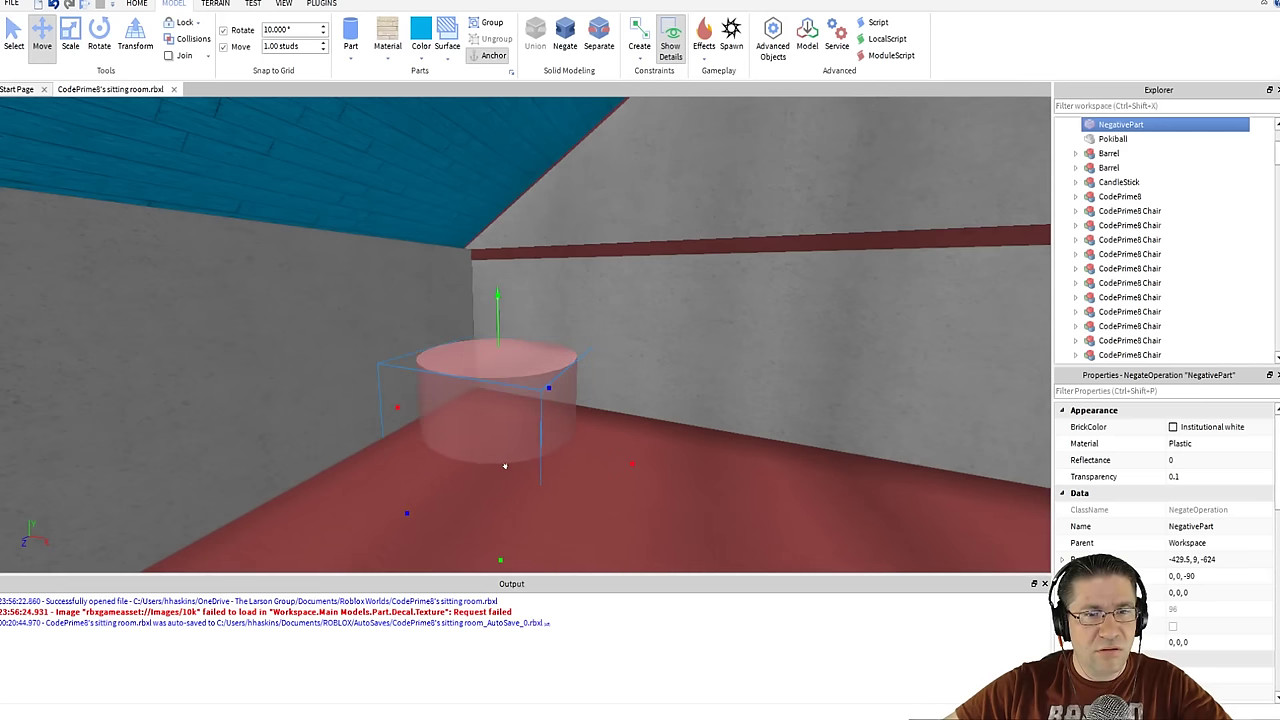
- Shorten the negated cylinder by 1 stud from its upper end
{"action": "right_click_drag", "start_coordinate": [506, 466], "coordinate": [505, 466]}
{"action": "scroll", "coordinate": [505, 466], "scroll_direction": "up", "scroll_amount": 3}
{"action": "scroll", "coordinate": [505, 466], "scroll_direction": "down", "scroll_amount": 5}
{"action": "scroll", "coordinate": [505, 466], "scroll_direction": "up", "scroll_amount": 2}
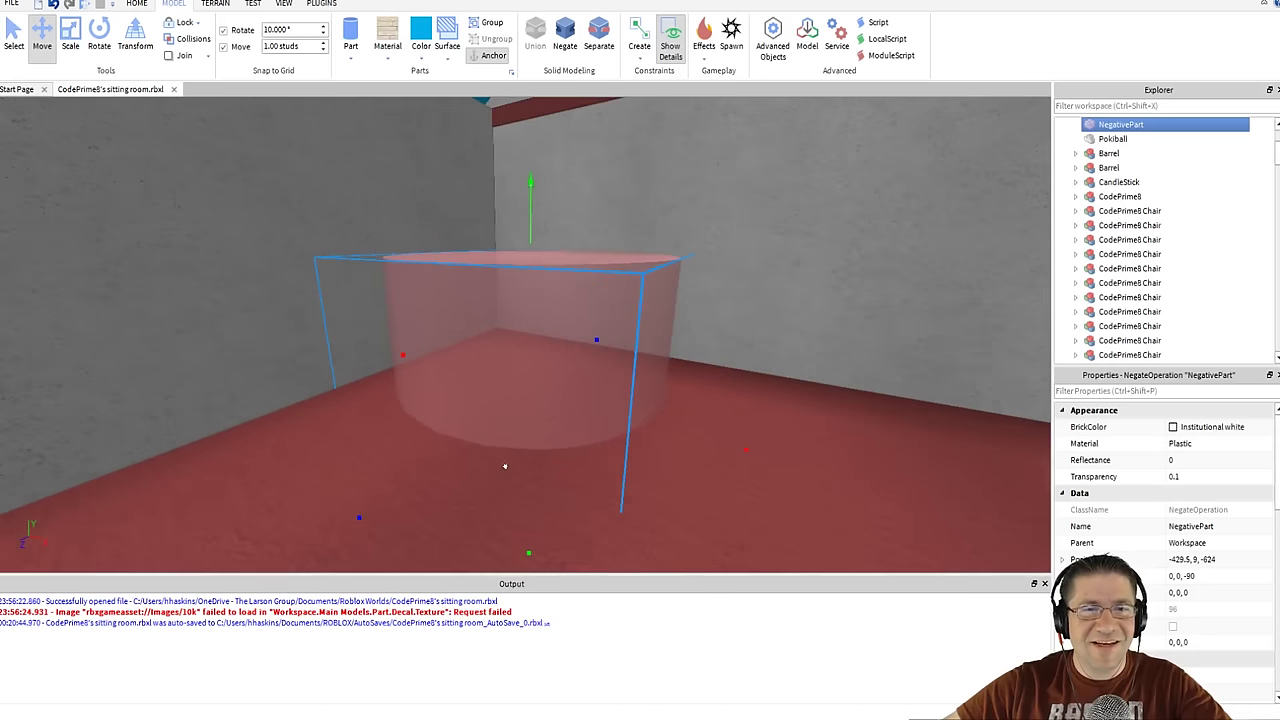
{"action": "scroll", "coordinate": [505, 466], "scroll_direction": "down", "scroll_amount": 1}
{"action": "left_click", "coordinate": [70, 40]}
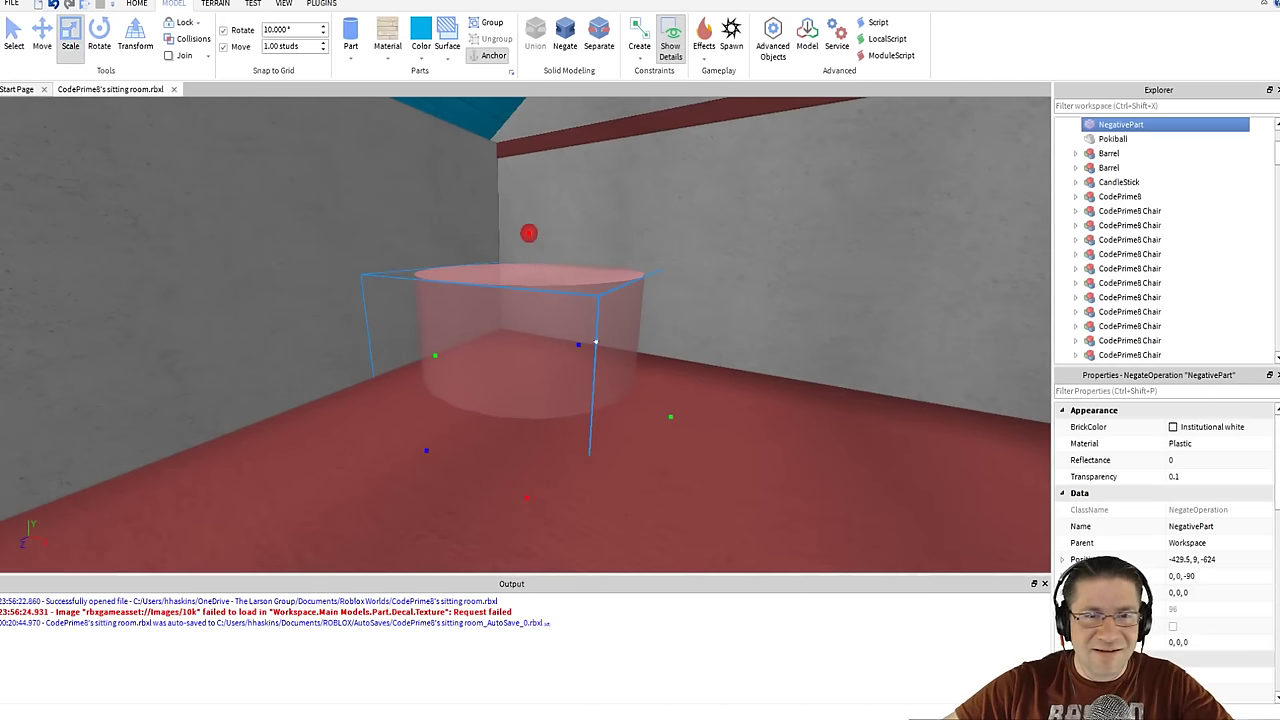
{"action": "mouse_move", "coordinate": [515, 229]}
{"action": "left_mouse_down"}
{"action": "mouse_move", "coordinate": [515, 277]}
{"action": "mouse_move", "coordinate": [516, 222]}
{"action": "mouse_move", "coordinate": [518, 249]}
{"action": "left_mouse_up"}
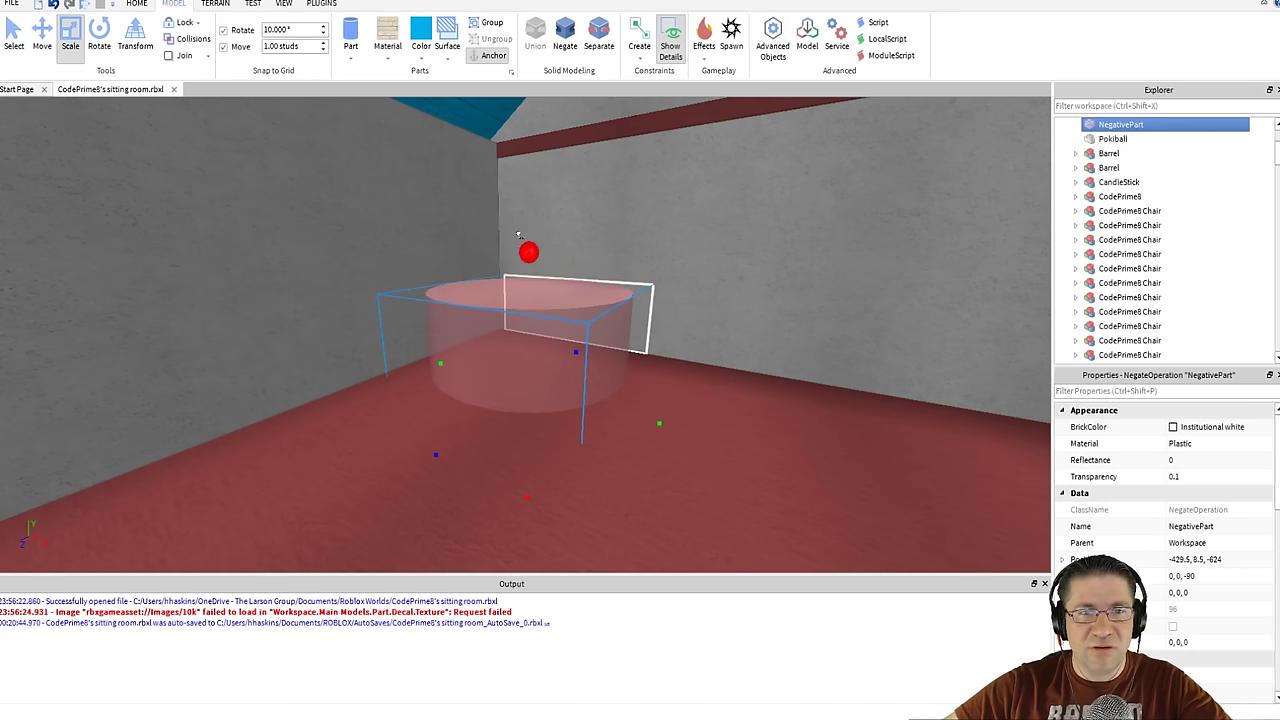
- Raise and stretch the negated cylinder so that it stands tall above the upper floor in the corner
{"action": "left_click_drag", "start_coordinate": [531, 370], "coordinate": [541, 323]}
{"action": "right_click_drag", "start_coordinate": [540, 278], "coordinate": [557, 353]}
{"action": "left_click_drag", "start_coordinate": [557, 353], "coordinate": [640, 153]}
{"action": "right_click_drag", "start_coordinate": [593, 225], "coordinate": [593, 225]}
{"action": "left_click_drag", "start_coordinate": [524, 316], "coordinate": [548, 284]}
{"action": "scroll", "coordinate": [388, 220], "scroll_direction": "up", "scroll_amount": 3}
{"action": "right_click_drag", "start_coordinate": [286, 160], "coordinate": [286, 190]}
{"action": "scroll", "coordinate": [286, 160], "scroll_direction": "down", "scroll_amount": 1}
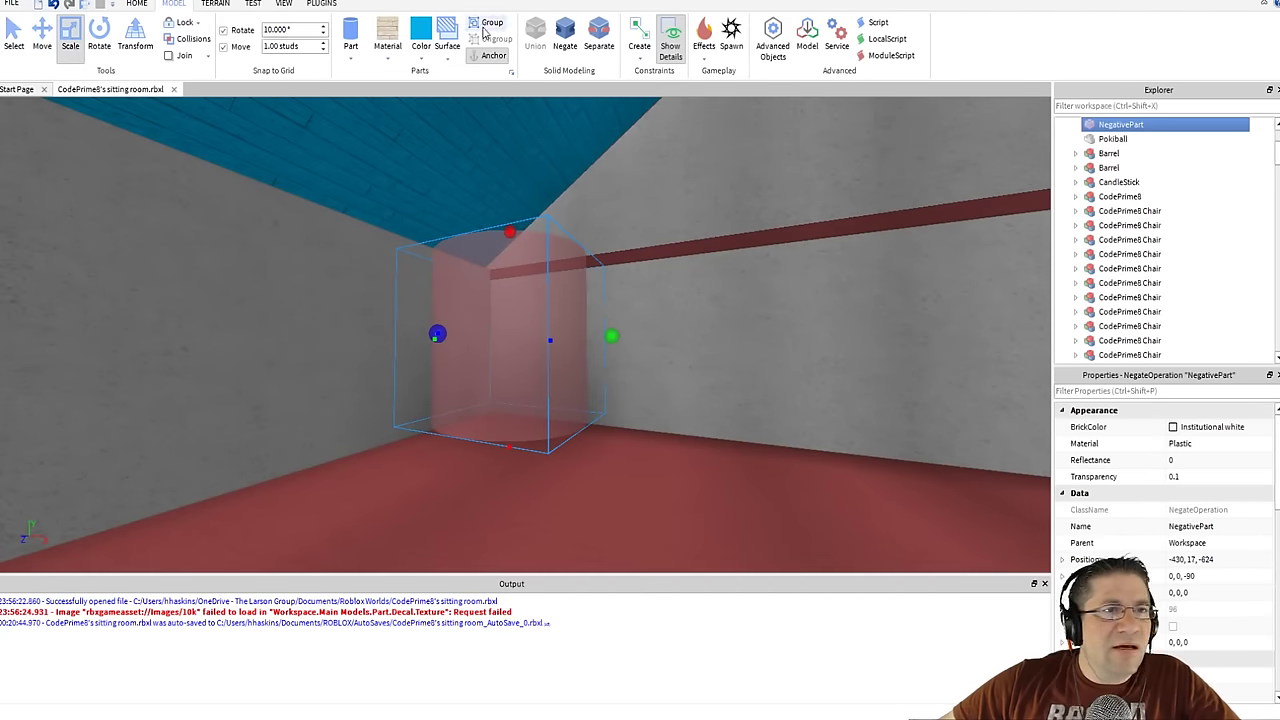
- Restore the negated cylinder to a solid part and shorten it by 9 studs from its lower end
{"action": "left_click", "coordinate": [567, 40]}
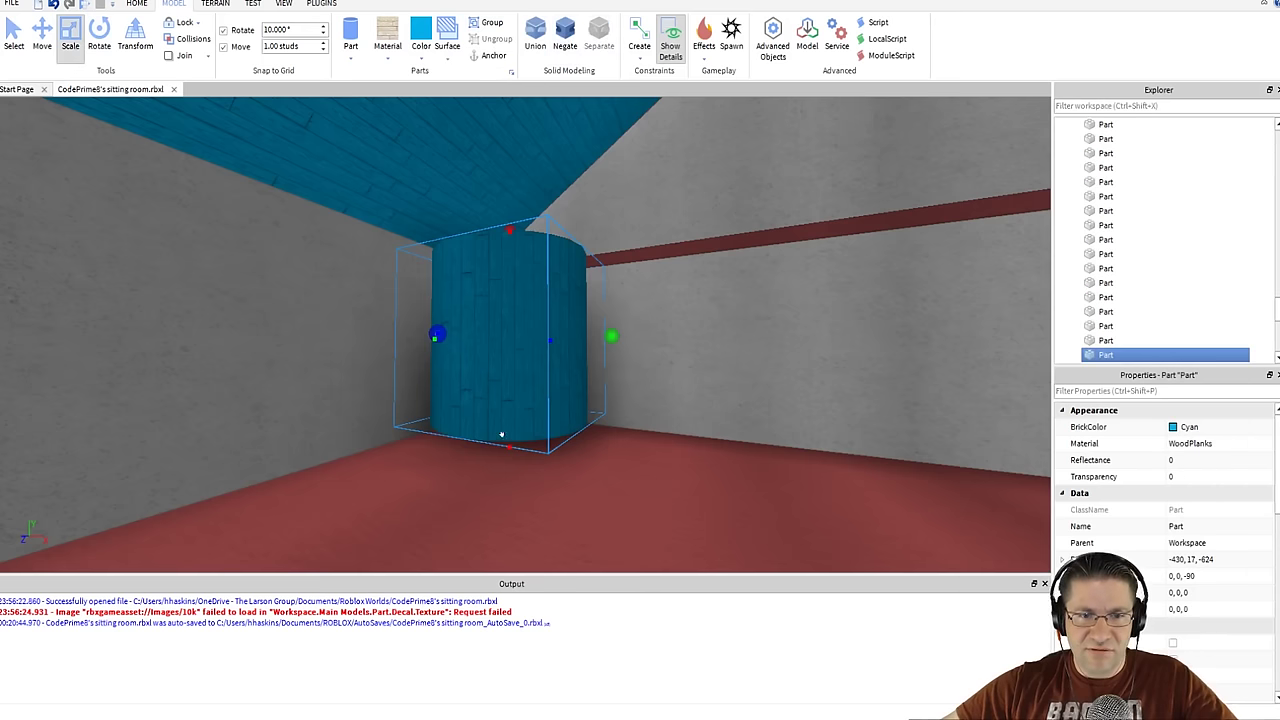
{"action": "left_click_drag", "start_coordinate": [501, 434], "coordinate": [509, 324]}
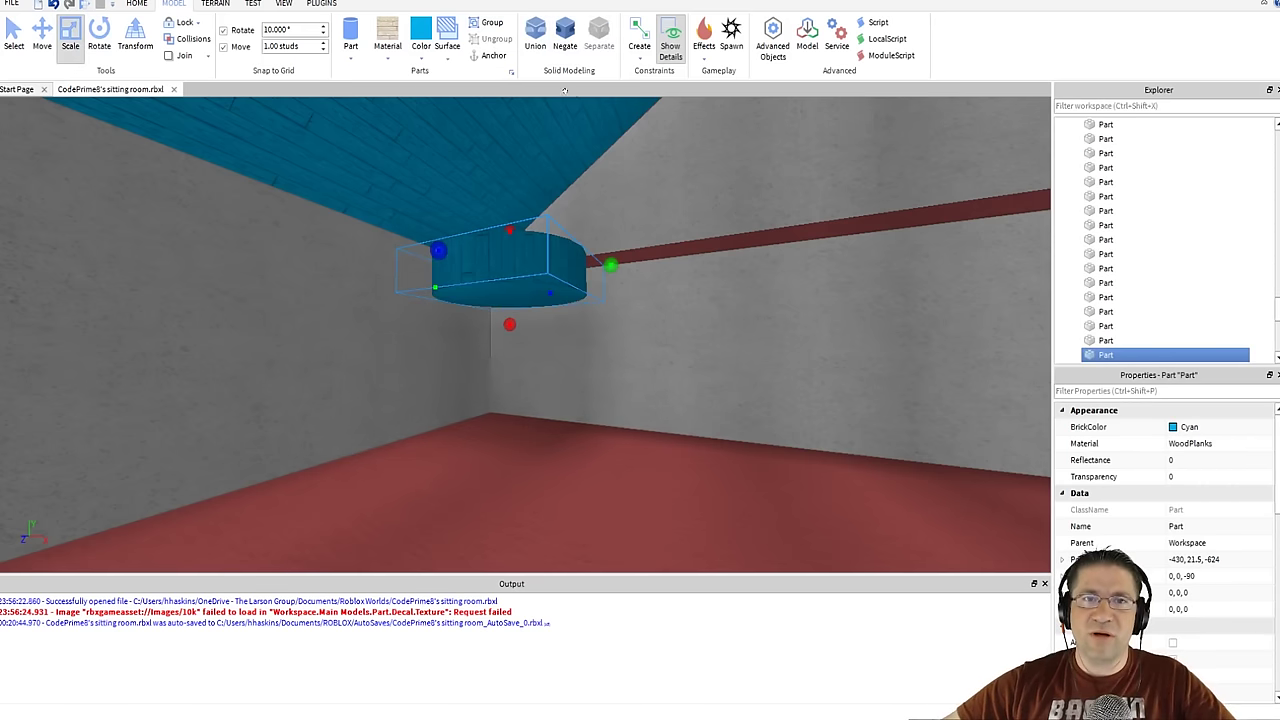
{"action": "right_click_drag", "start_coordinate": [521, 287], "coordinate": [521, 258]}
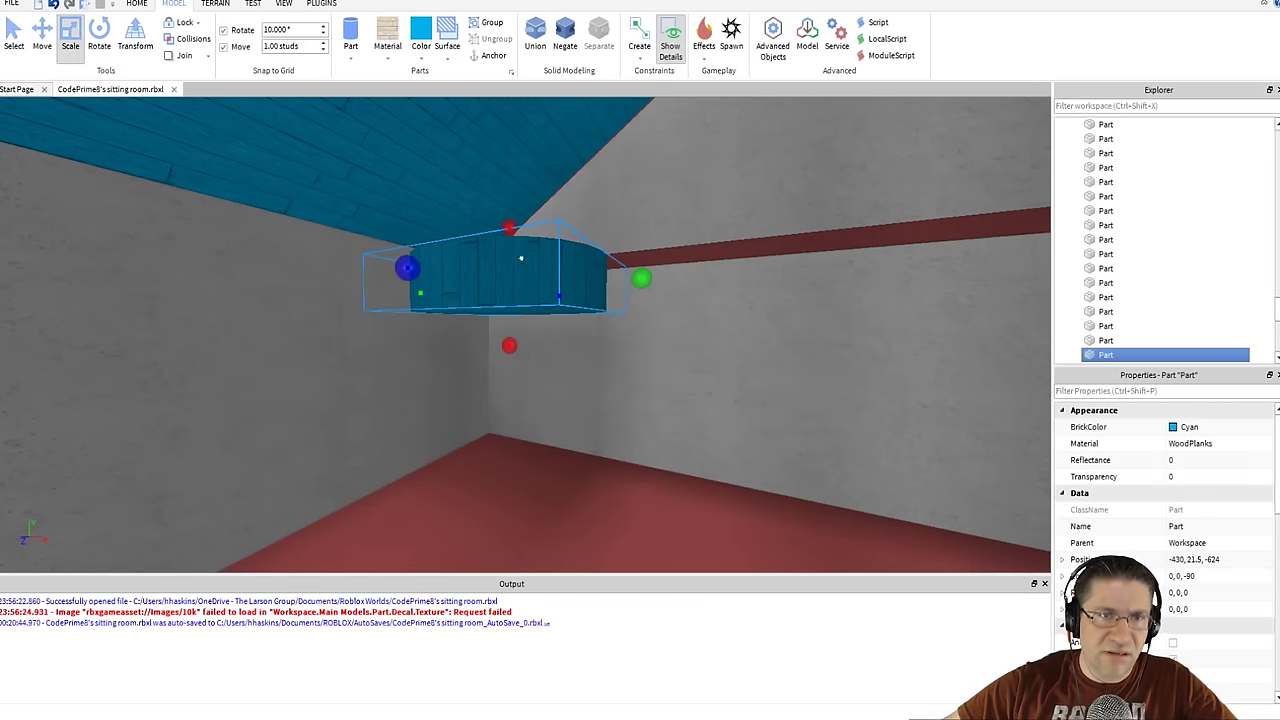
- Negate the shortened cylinder and lower it 12 studs into the upper floor
{"action": "left_click", "coordinate": [565, 40]}
{"action": "left_click", "coordinate": [42, 36]}
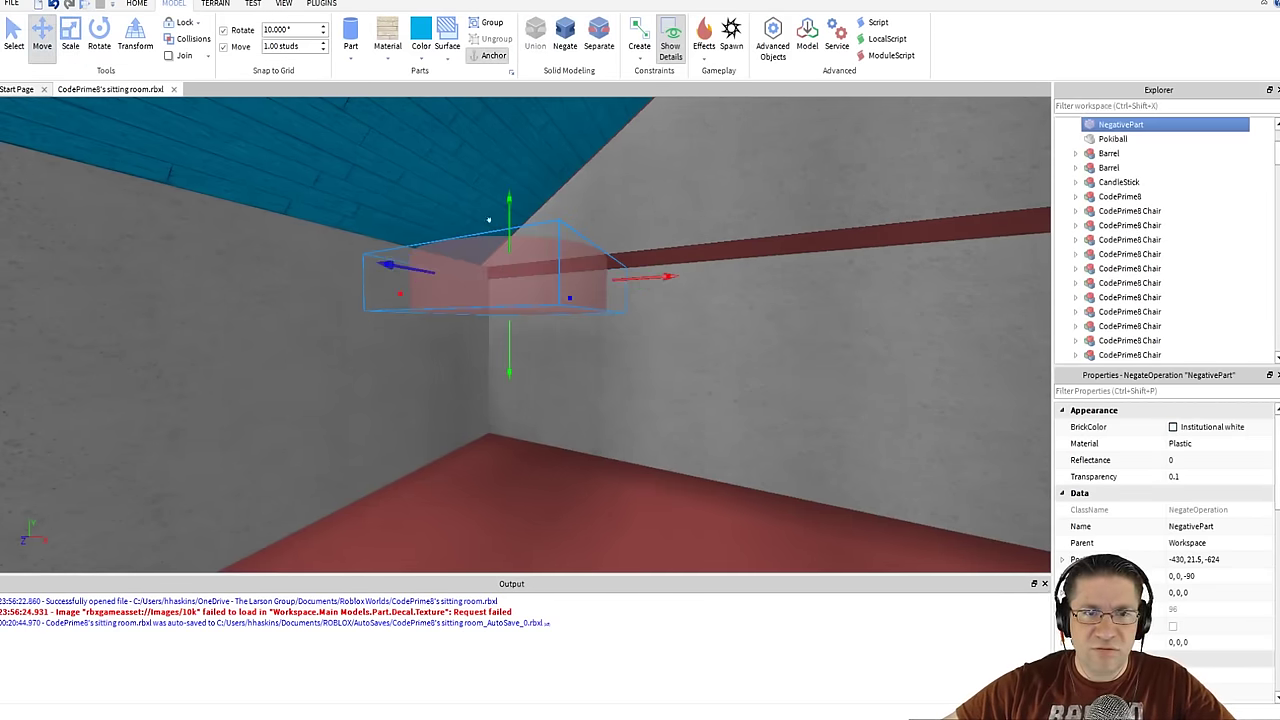
{"action": "left_click_drag", "start_coordinate": [501, 190], "coordinate": [523, 454]}
- Union the negated cylinder with the upper floor to cut a round opening, and inspect the cut edge
{"action": "right_click_drag", "start_coordinate": [523, 454], "coordinate": [532, 476]}
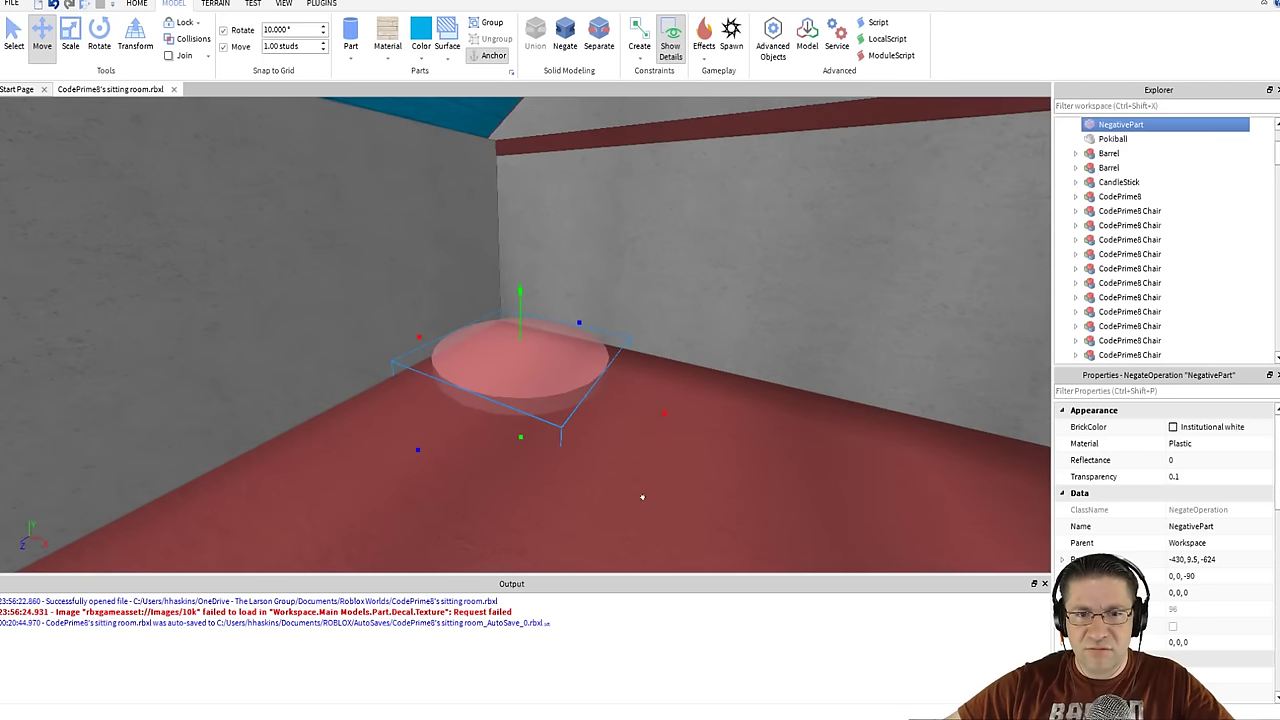
{"action": "right_click_drag", "start_coordinate": [665, 479], "coordinate": [723, 482]}
{"action": "left_click", "coordinate": [642, 451], "text": "ctrl"}
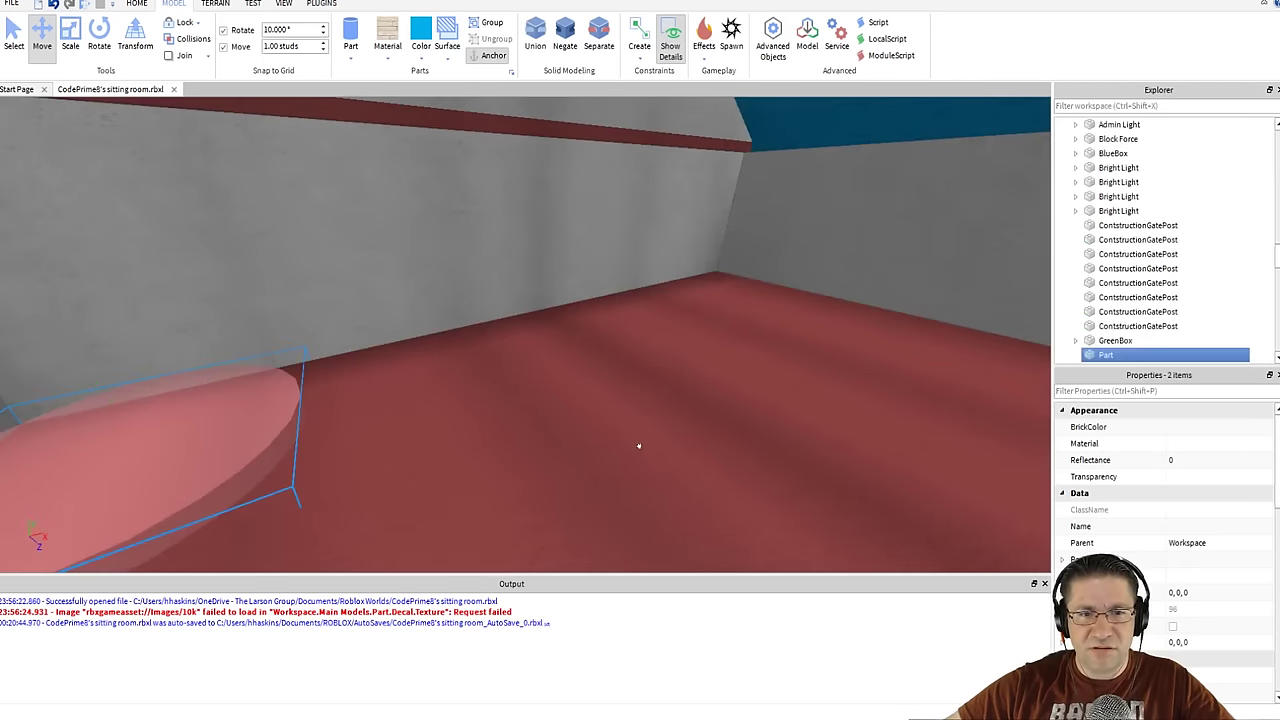
{"action": "right_click_drag", "start_coordinate": [637, 446], "coordinate": [608, 348]}
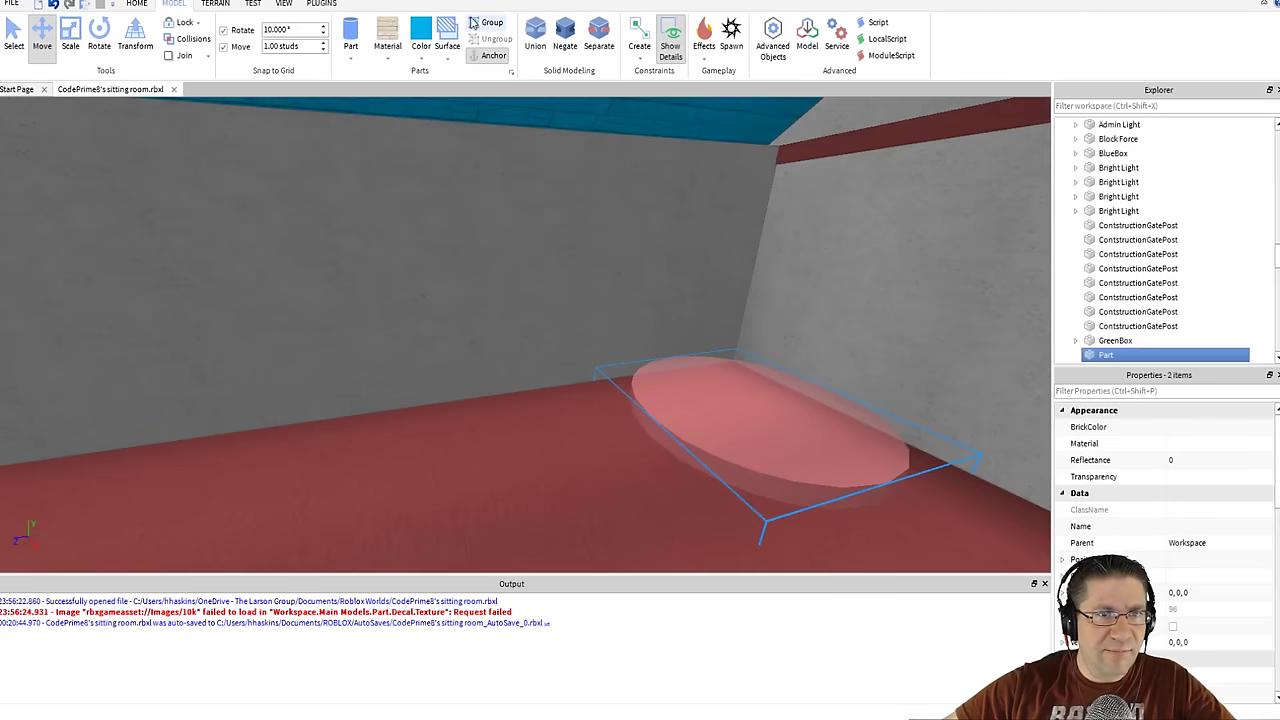
{"action": "left_click", "coordinate": [537, 36]}
{"action": "right_click_drag", "start_coordinate": [694, 300], "coordinate": [700, 304]}
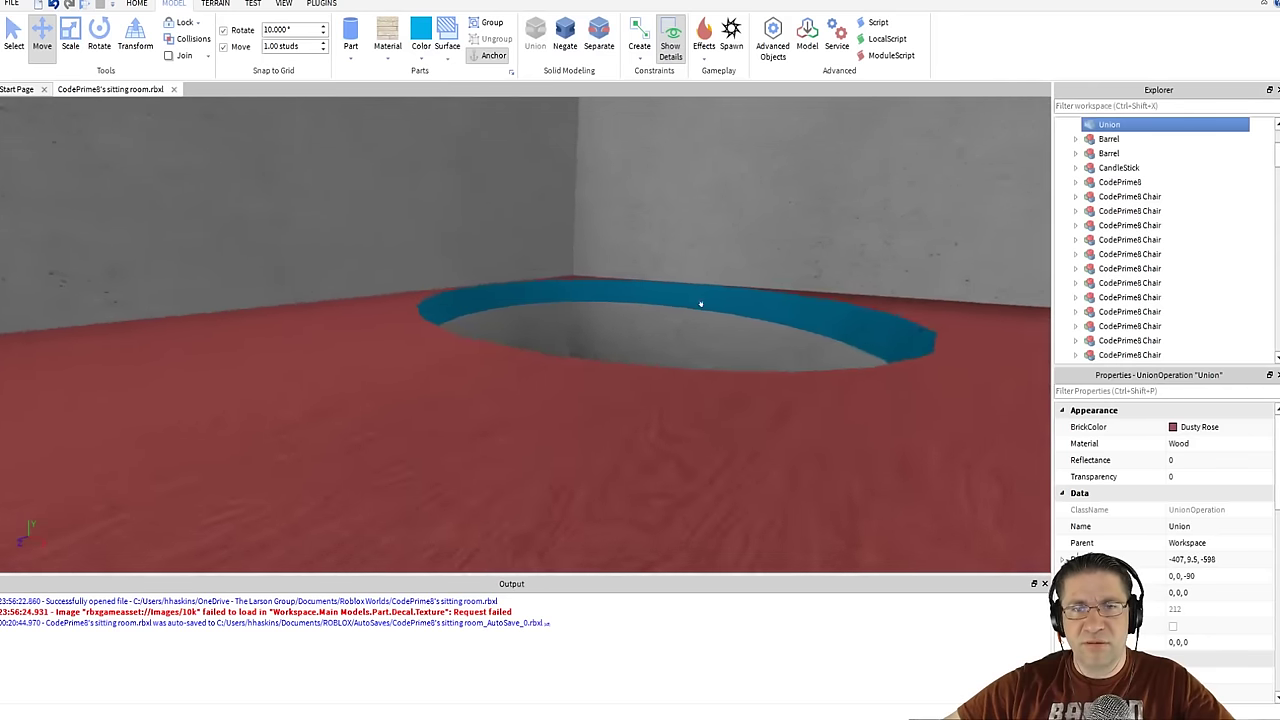
{"action": "scroll", "coordinate": [700, 304], "scroll_direction": "up", "scroll_amount": 10}
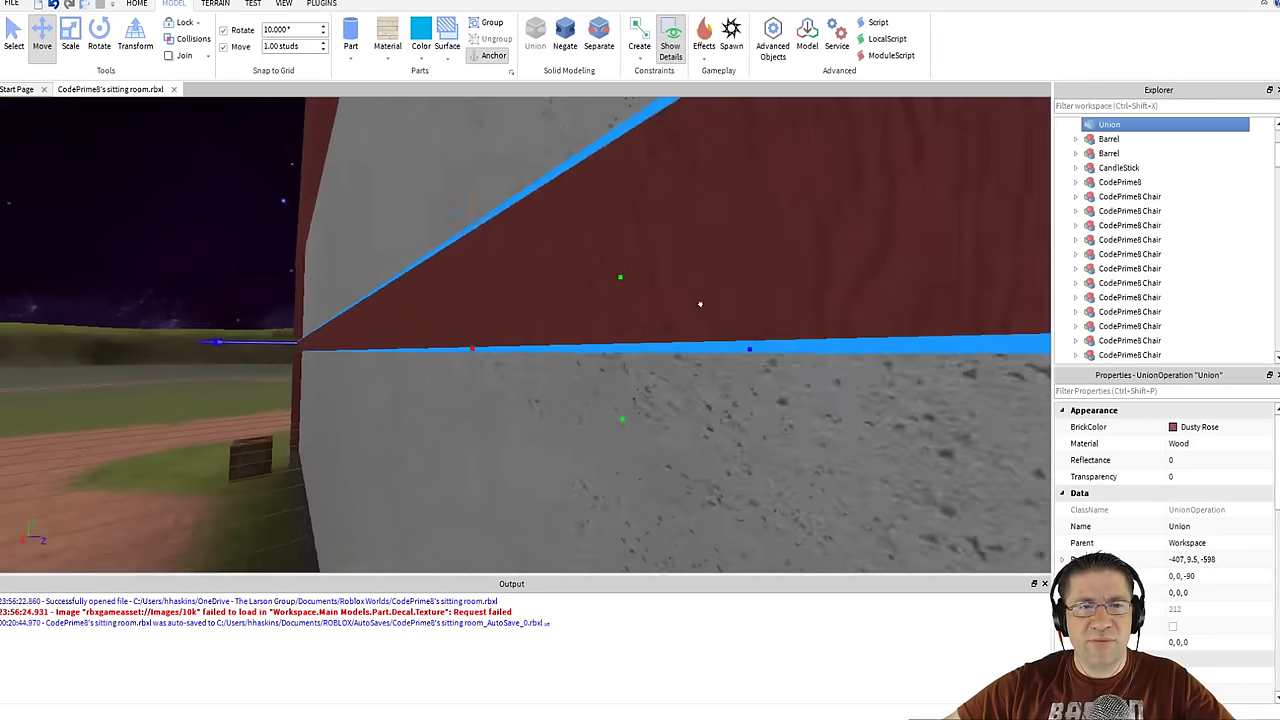
{"action": "scroll", "coordinate": [700, 304], "scroll_direction": "down", "scroll_amount": 10}
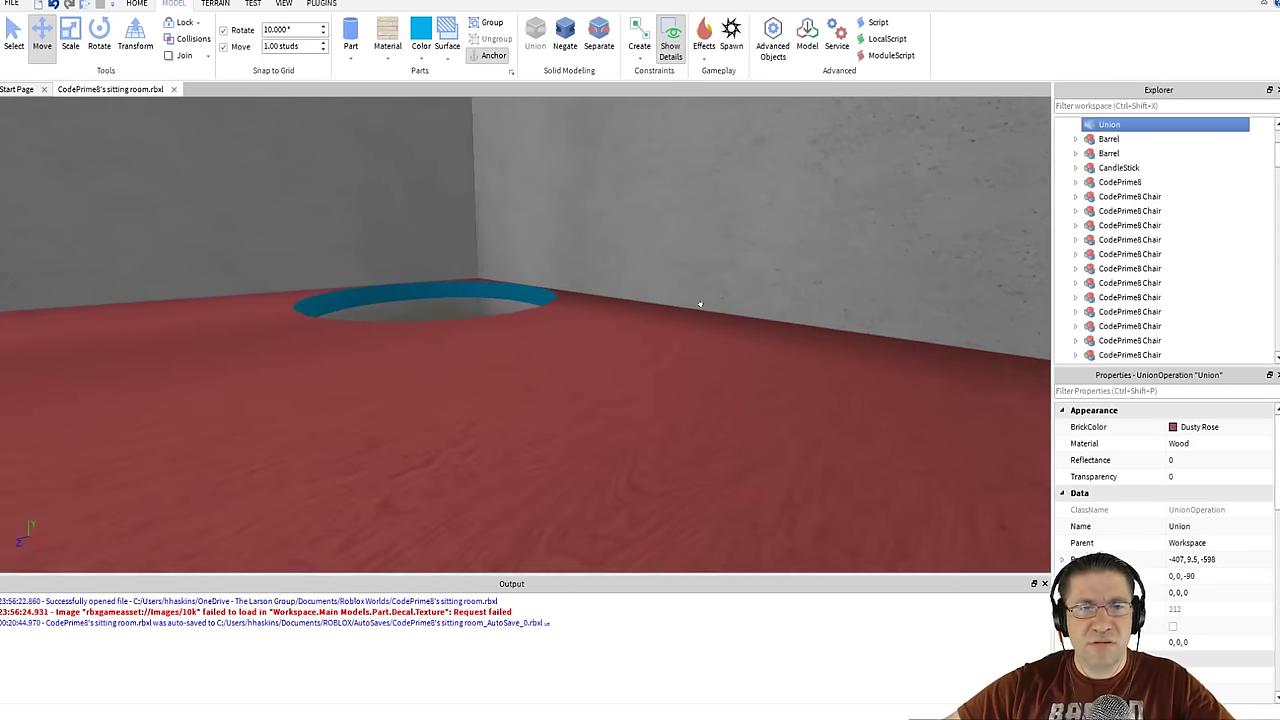
{"action": "right_click_drag", "start_coordinate": [700, 304], "coordinate": [702, 301]}
- Separate the union into floor and negated cylinder, and turn only the cylinder back into a solid part
{"action": "key", "text": "ctrl+shift+u"}
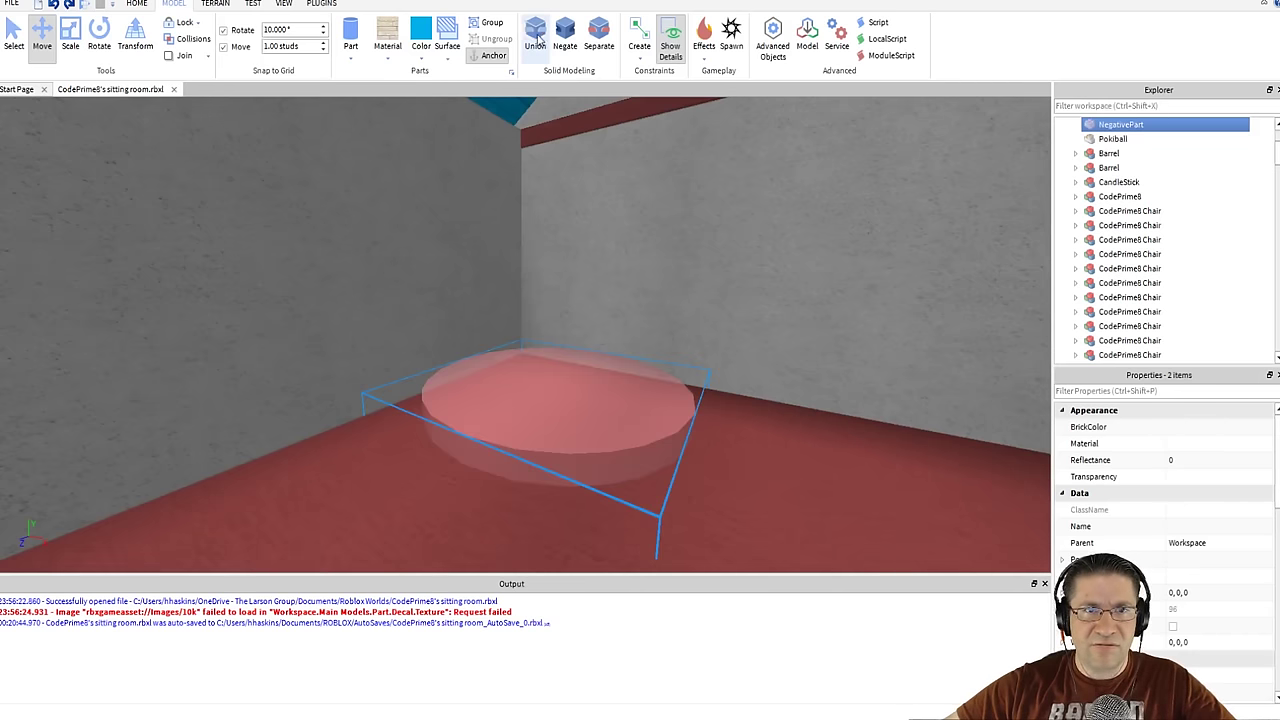
{"action": "left_click", "coordinate": [564, 40]}
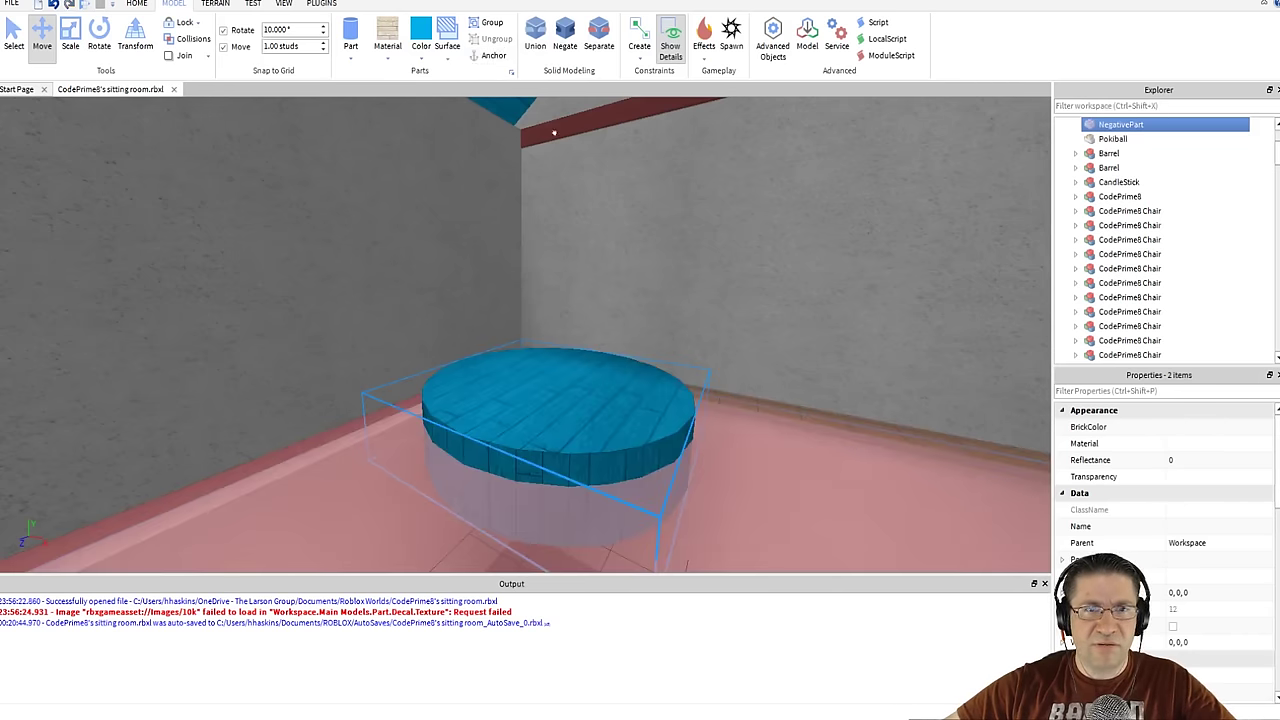
{"action": "left_click", "coordinate": [566, 38]}
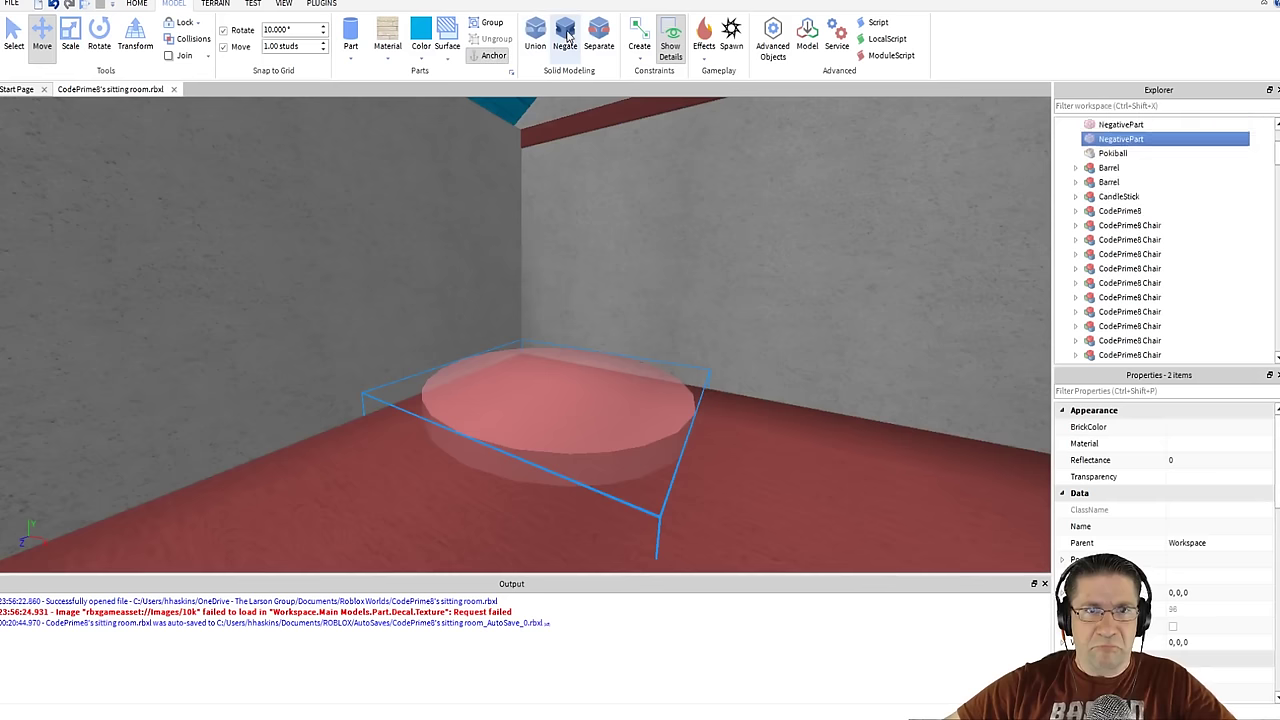
{"action": "left_click", "coordinate": [611, 248]}
{"action": "left_click", "coordinate": [603, 406]}
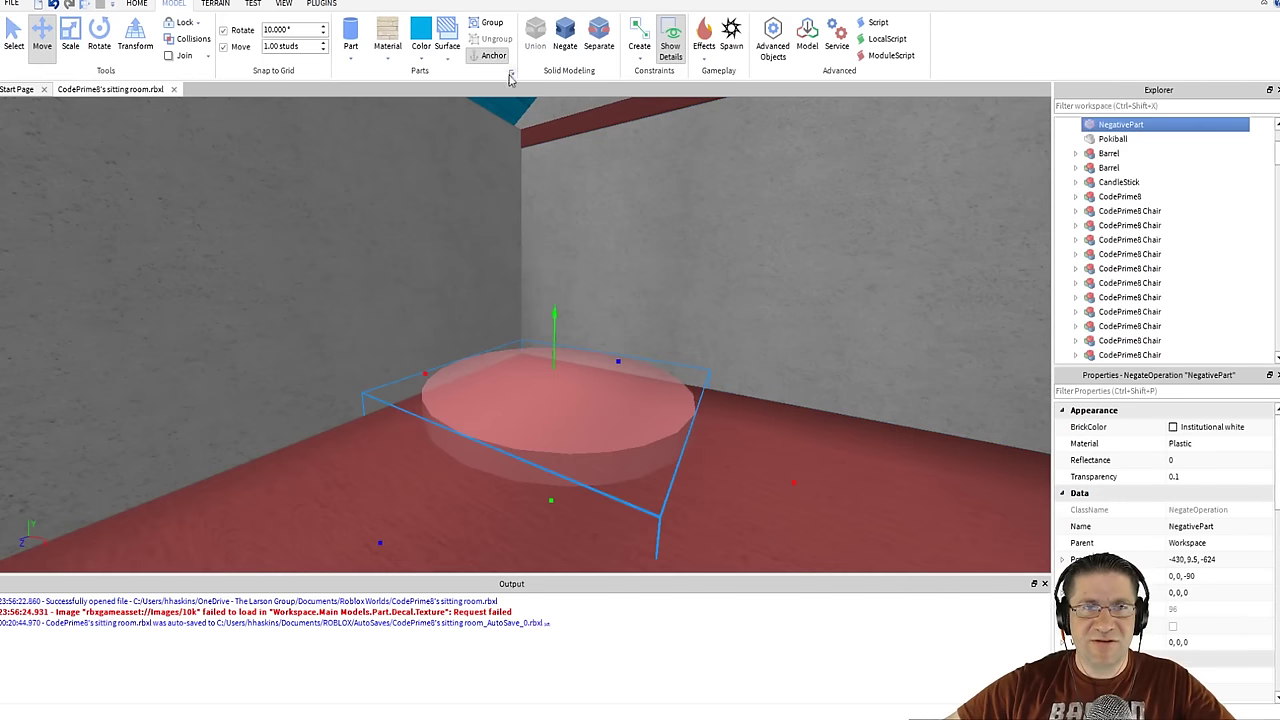
{"action": "left_click", "coordinate": [565, 31]}
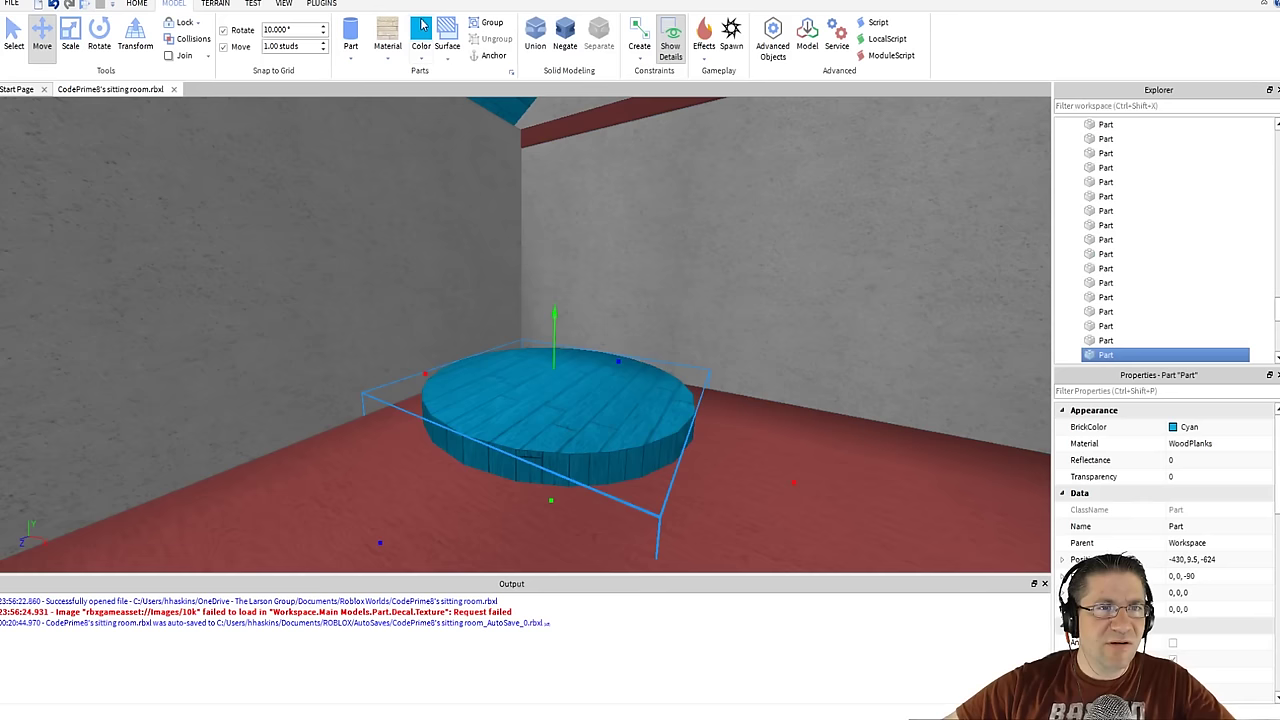
- Color the solid cylinder Really black and set its material to Wood
{"action": "left_click", "coordinate": [421, 60]}
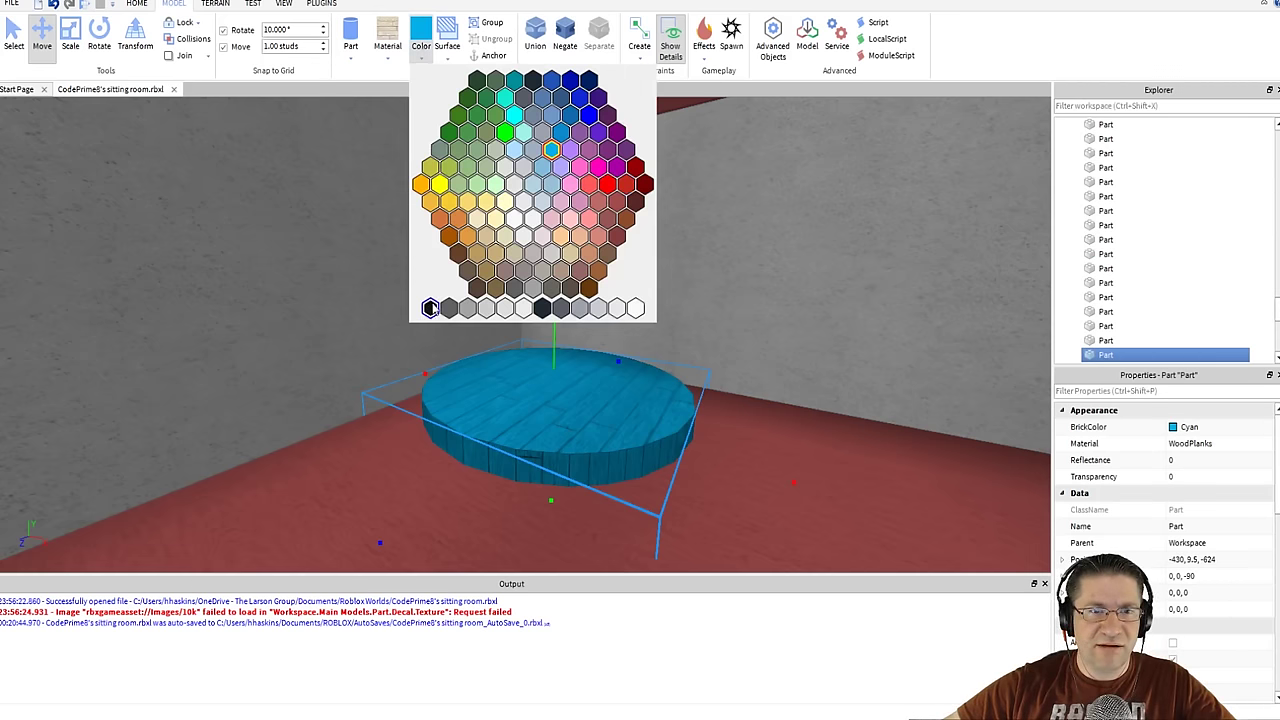
{"action": "left_click", "coordinate": [430, 308]}
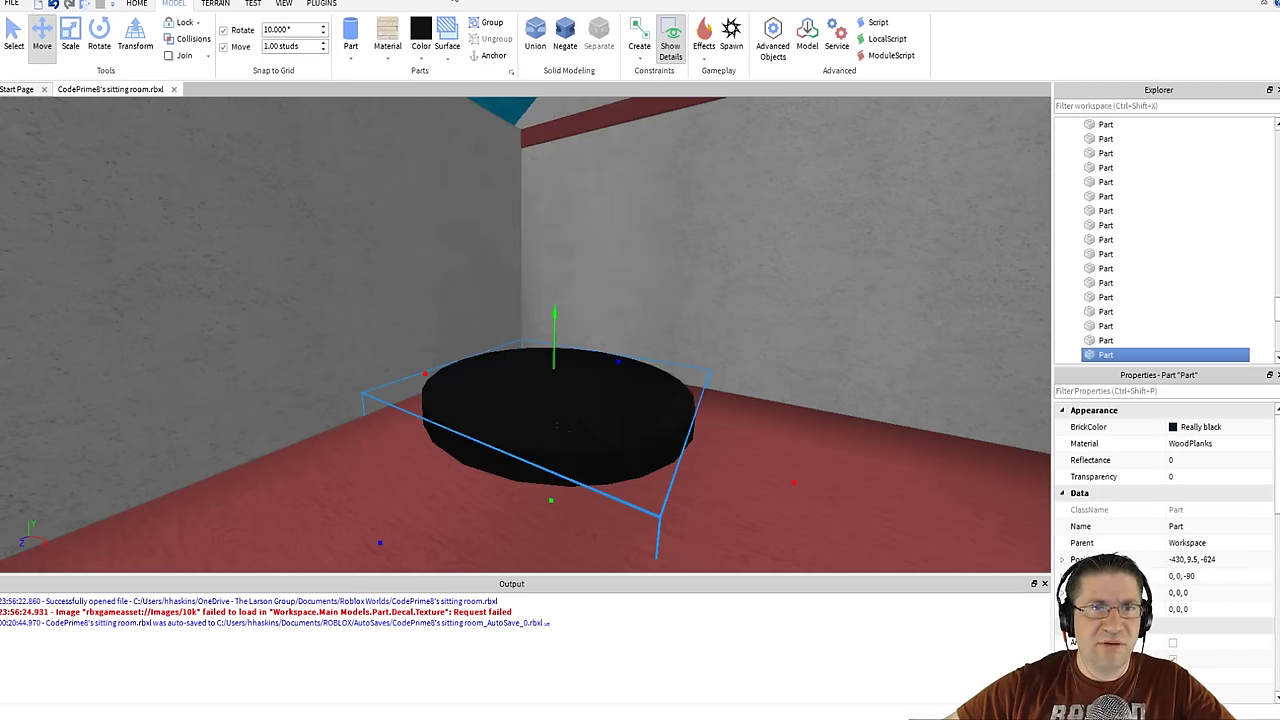
{"action": "left_click", "coordinate": [388, 56]}
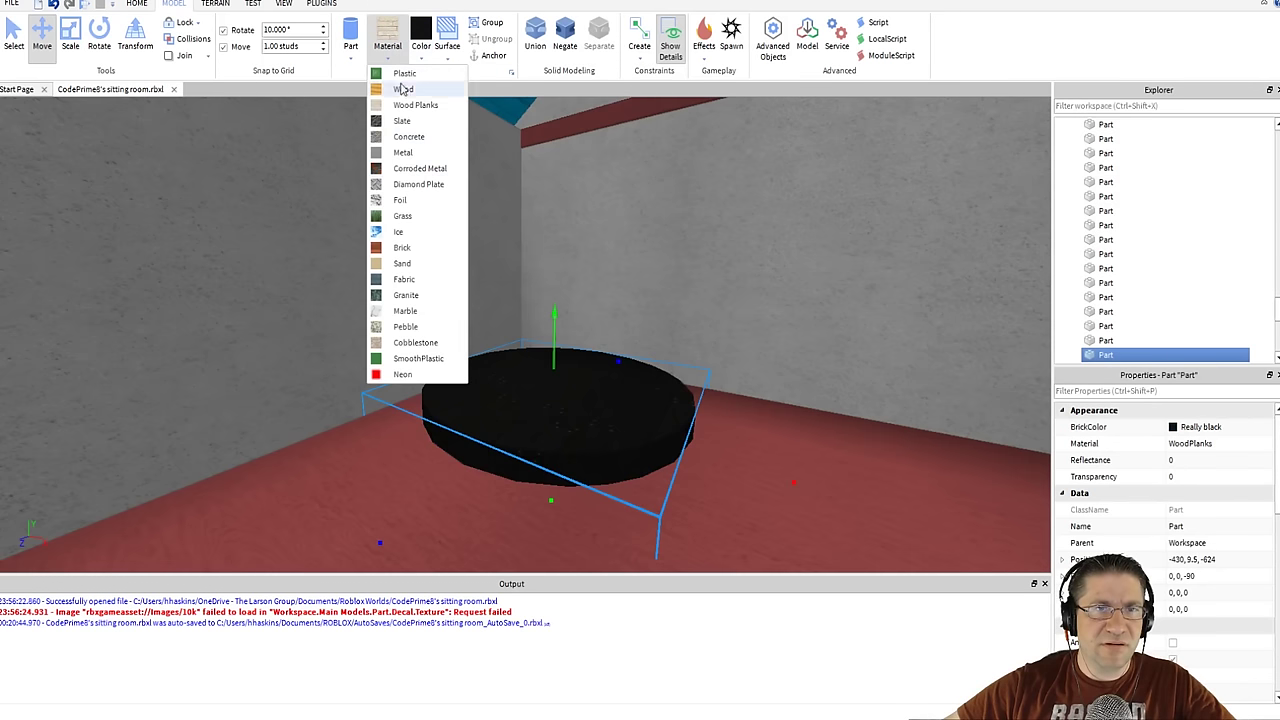
{"action": "left_click", "coordinate": [405, 90]}
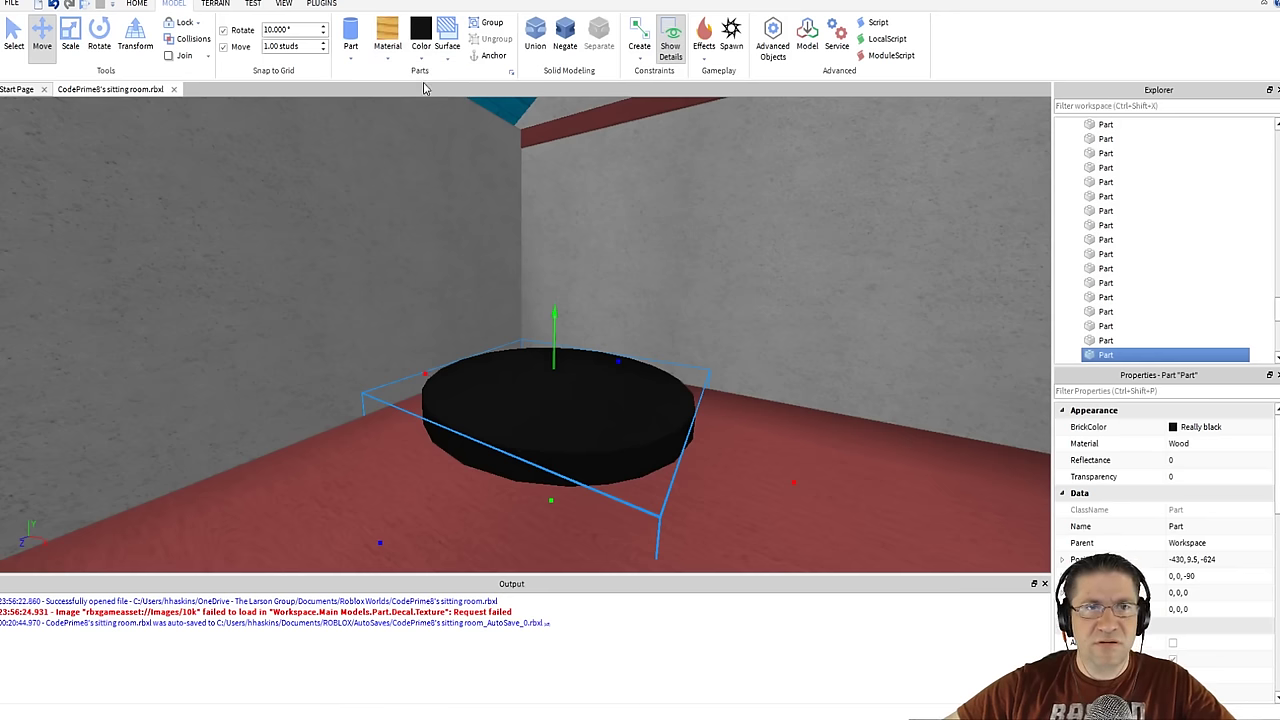
{"action": "left_click", "coordinate": [393, 58]}
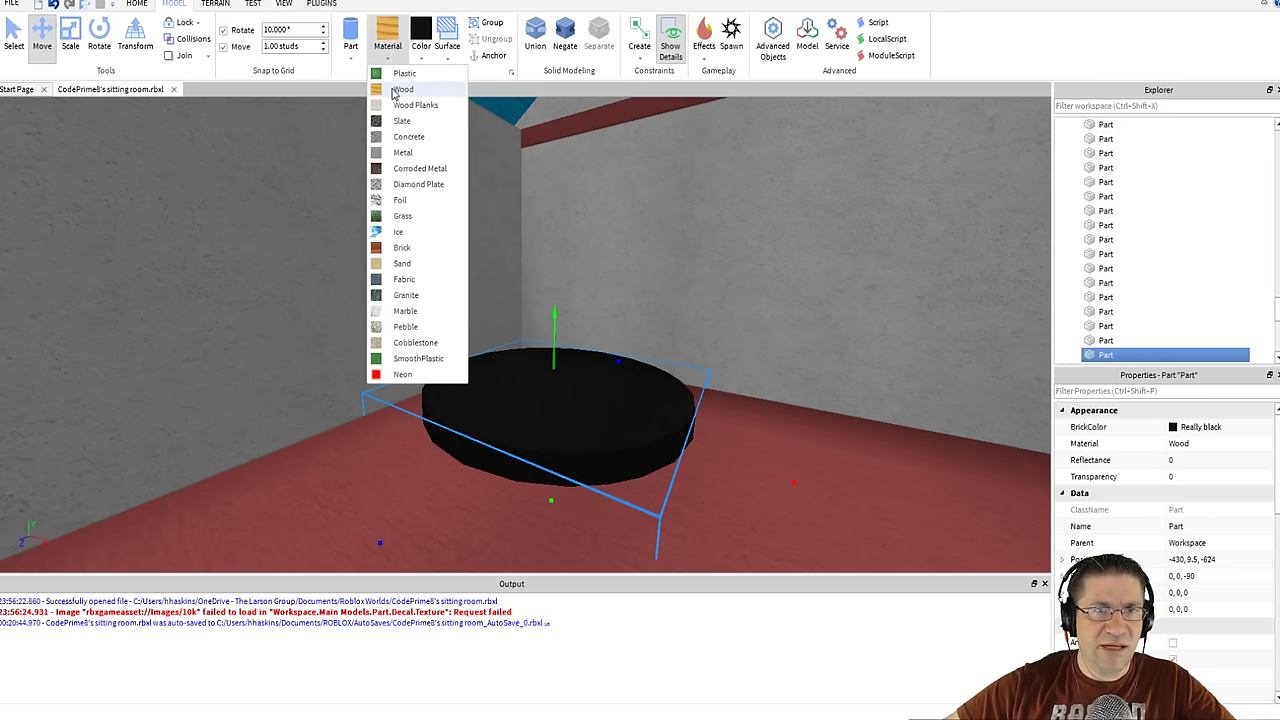
{"action": "left_click", "coordinate": [400, 89]}
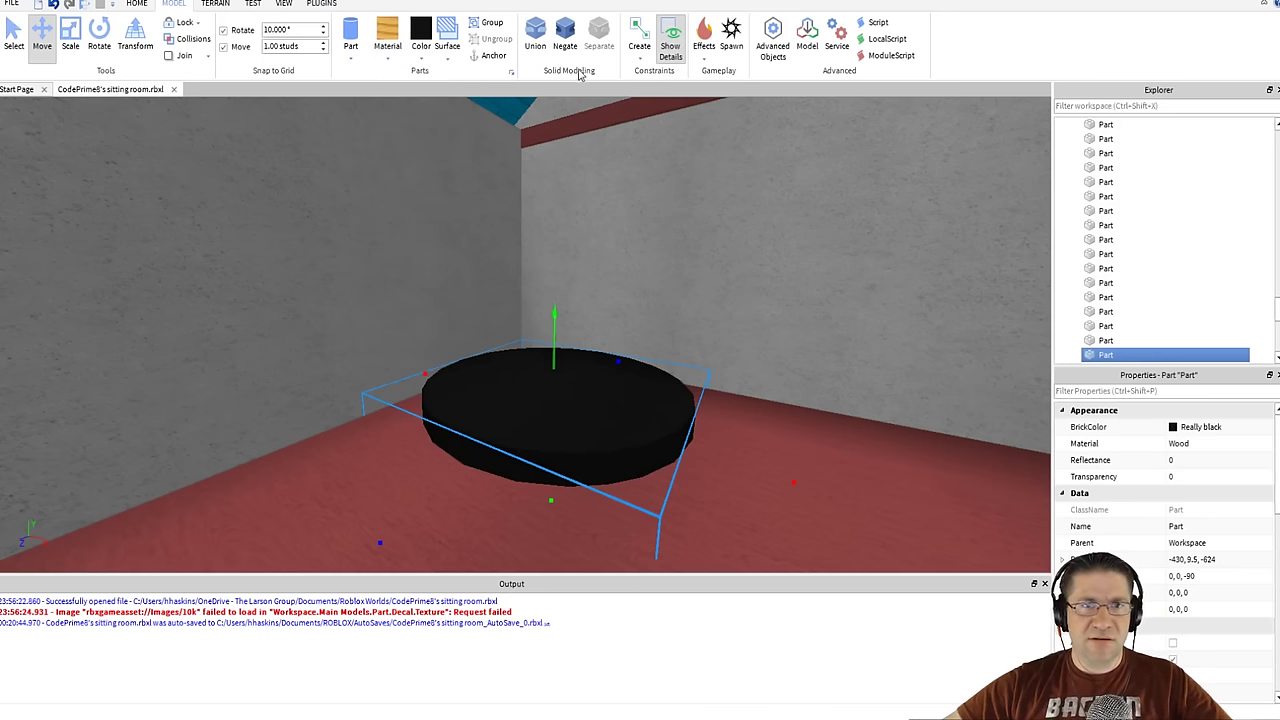
- Negate the black cylinder and union it with the upper floor to cut the round opening
{"action": "left_click", "coordinate": [563, 42]}
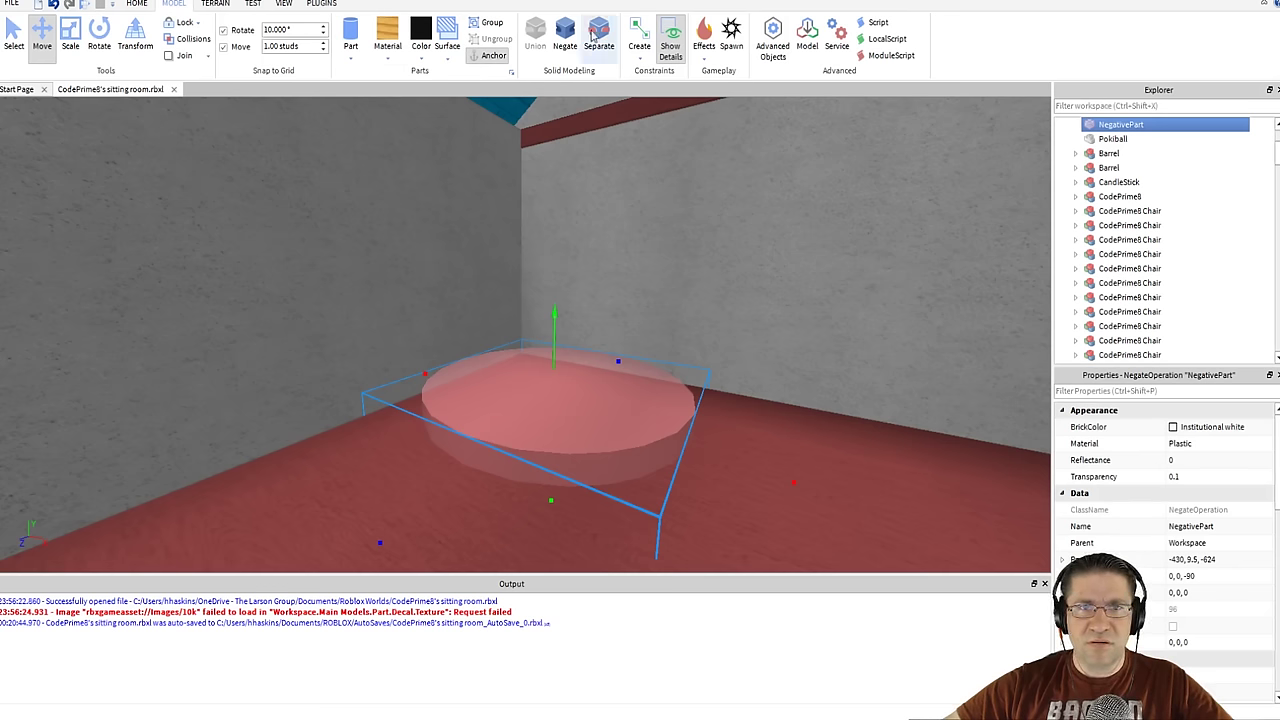
{"action": "right_click_drag", "start_coordinate": [589, 177], "coordinate": [589, 177]}
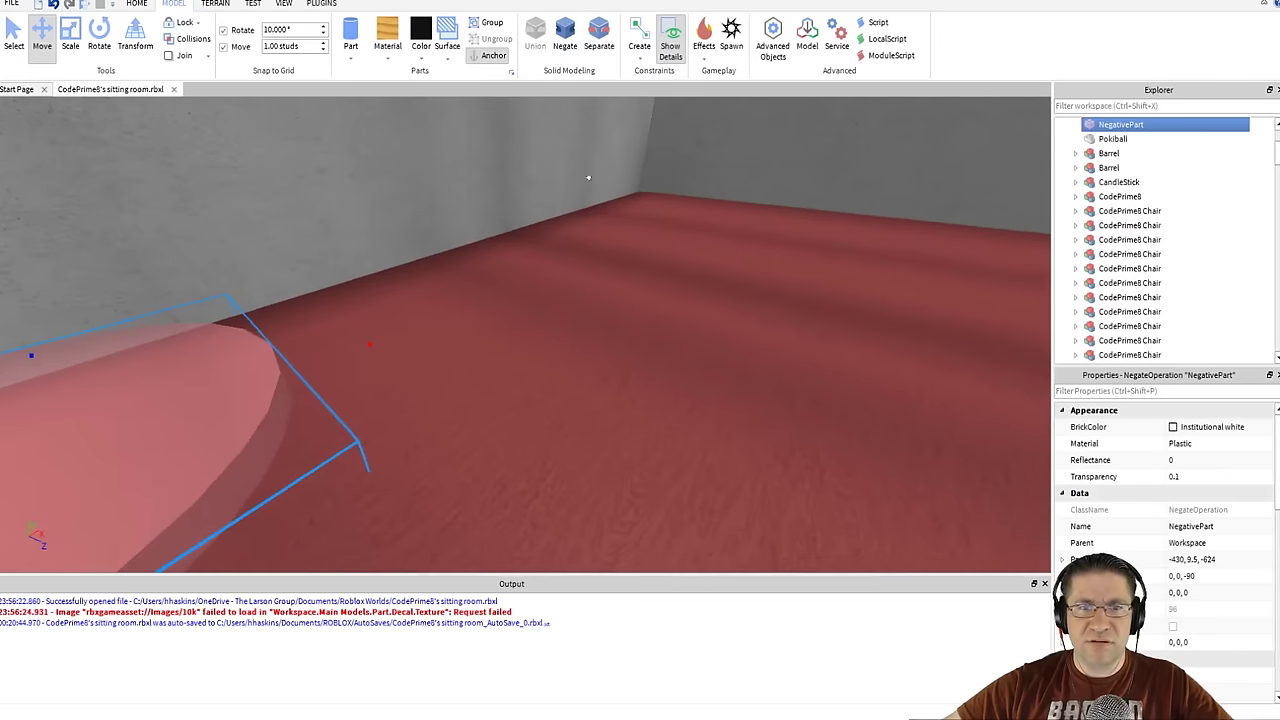
{"action": "left_click", "coordinate": [600, 288], "text": "ctrl"}
{"action": "left_click", "coordinate": [536, 46]}
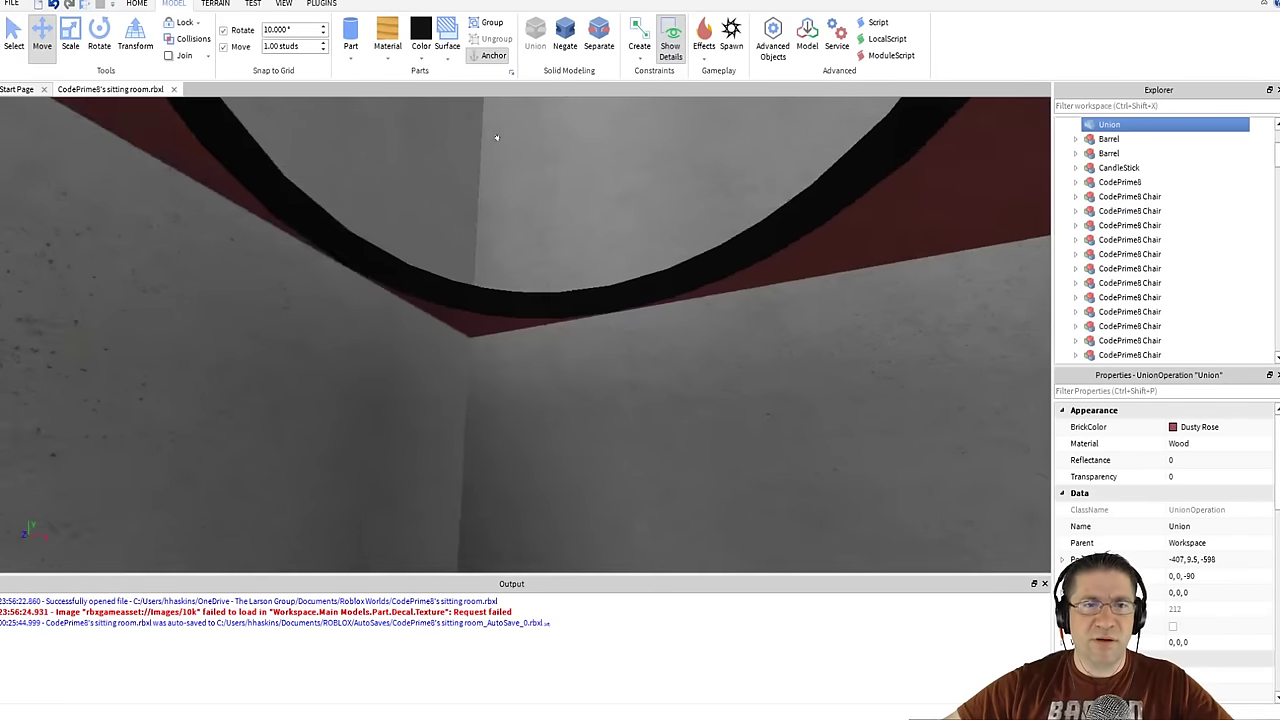
- Examine the round opening in the upper floor and the front of the house from outside
{"action": "right_click_drag", "start_coordinate": [496, 137], "coordinate": [507, 149]}
{"action": "key", "text": "s"}
{"action": "key", "text": "w"}
{"action": "key", "text": "w"}
{"action": "key", "text": "s"}
{"action": "right_click_drag", "start_coordinate": [604, 185], "coordinate": [472, 177]}
{"action": "key", "text": "s"}
{"action": "key", "text": "w"}
{"action": "key", "text": "w"}
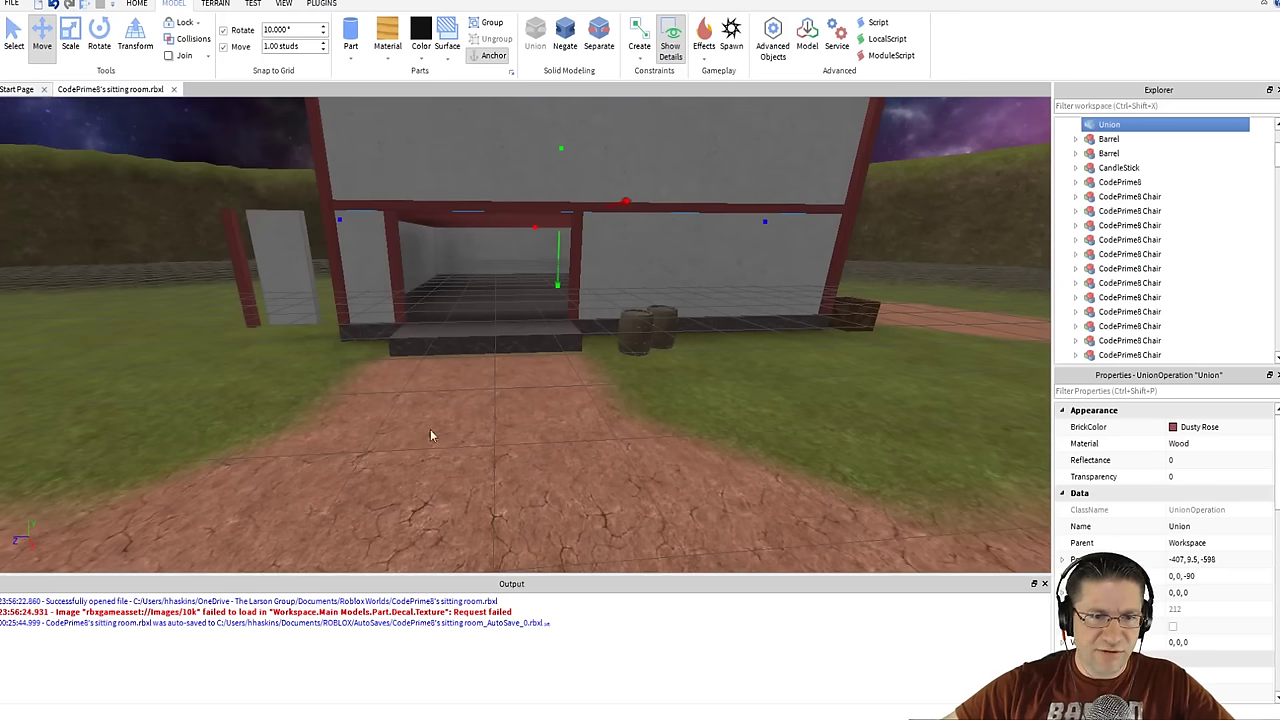
- Move the nearer barrel from beside the house front onto the dirt path leading to the entrance
{"action": "right_click", "coordinate": [494, 458]}
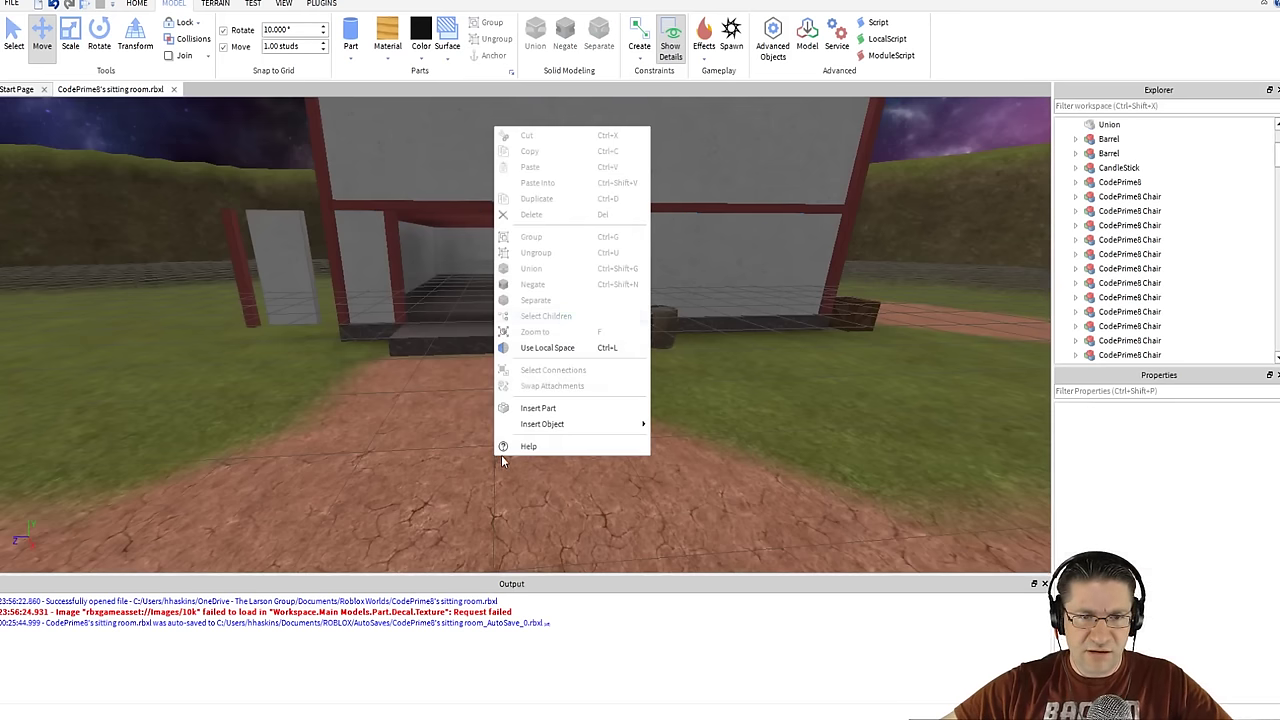
{"action": "left_click", "coordinate": [838, 419]}
{"action": "left_click_drag", "start_coordinate": [623, 316], "coordinate": [445, 492]}
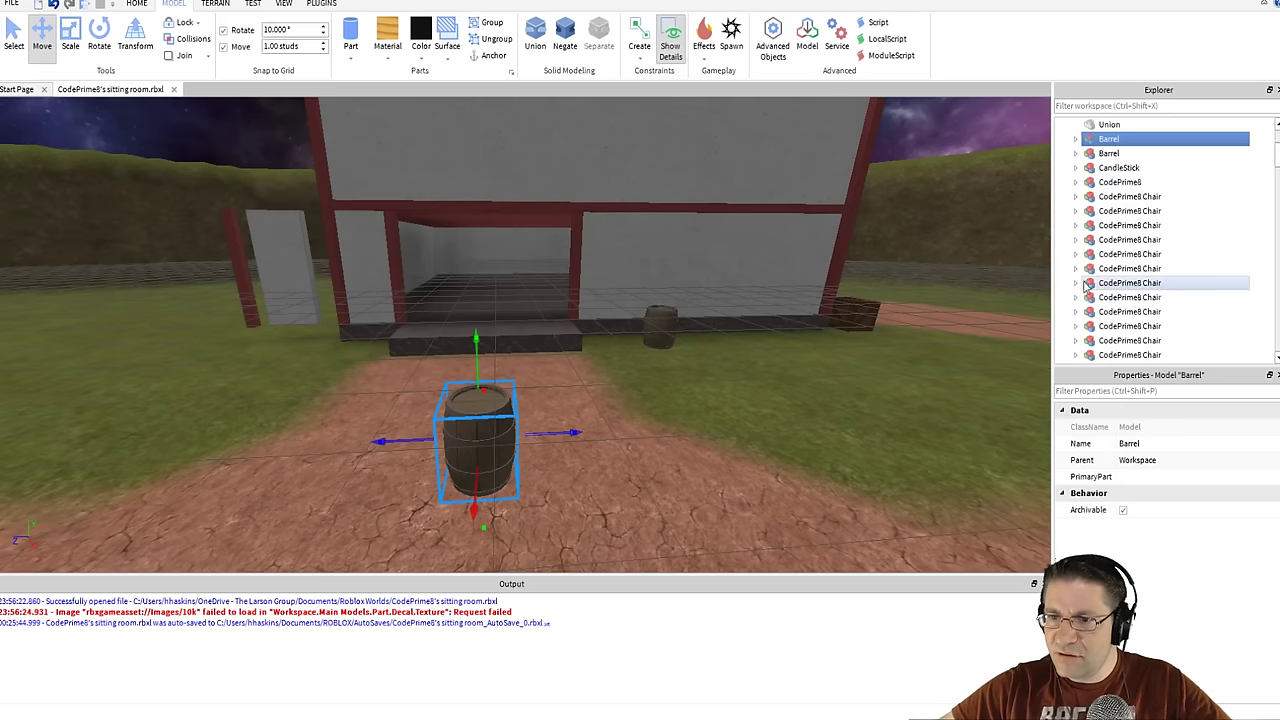
- Record the Position -350.492, -3.79, -583.089 of the moved barrel's first union in a new Notepad document, and undo the barrel's move
{"action": "left_click", "coordinate": [1076, 139]}
{"action": "left_click", "coordinate": [1122, 153]}
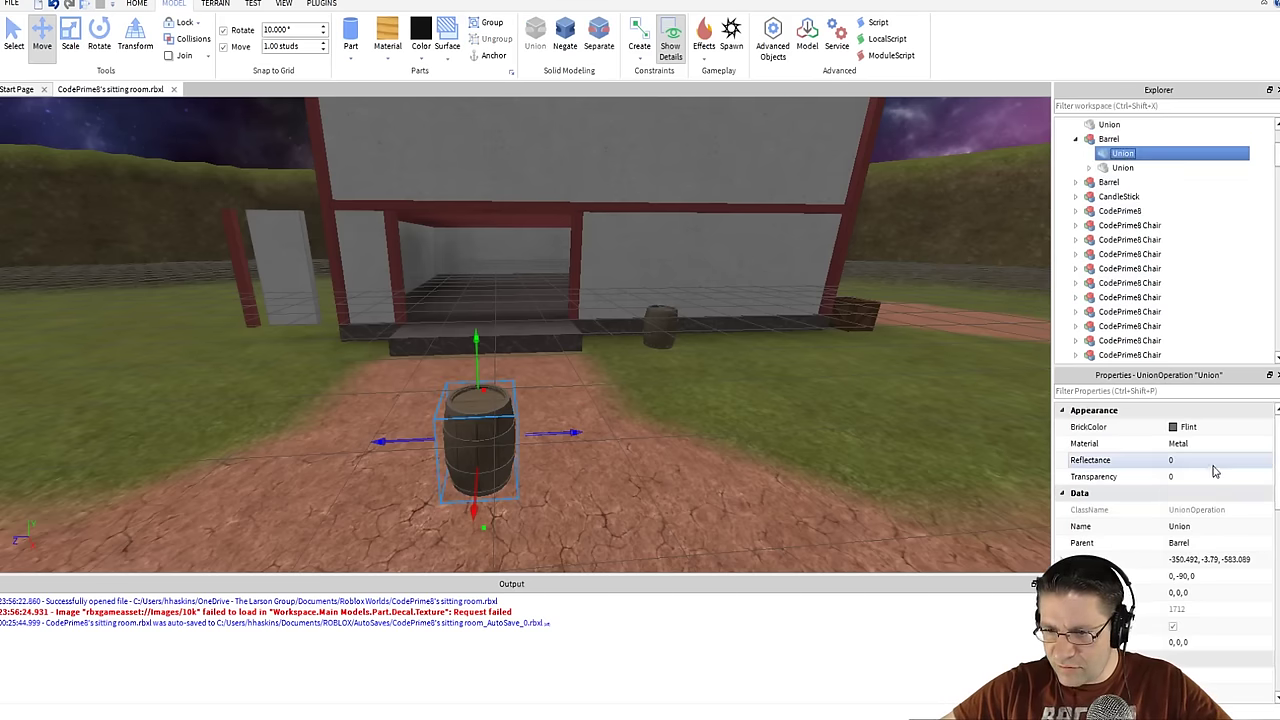
{"action": "left_click", "coordinate": [1213, 558]}
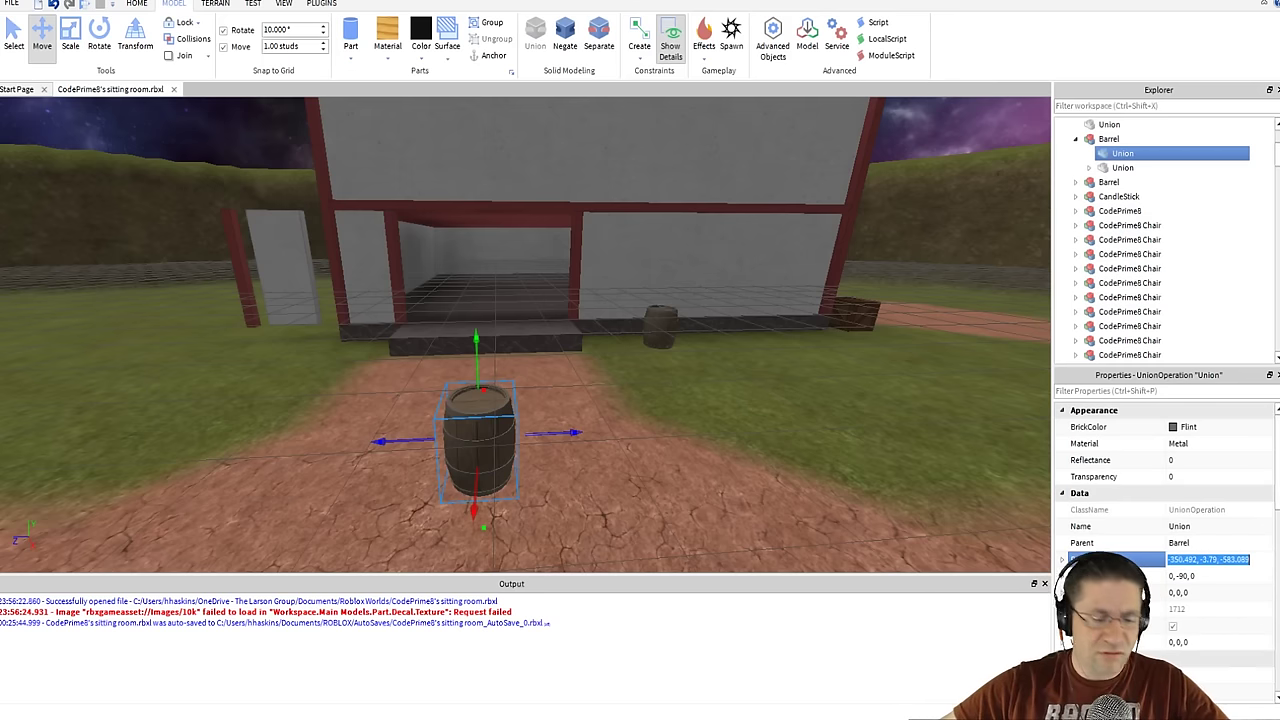
{"action": "key", "text": "super+r"}
{"action": "type", "text": "note"}
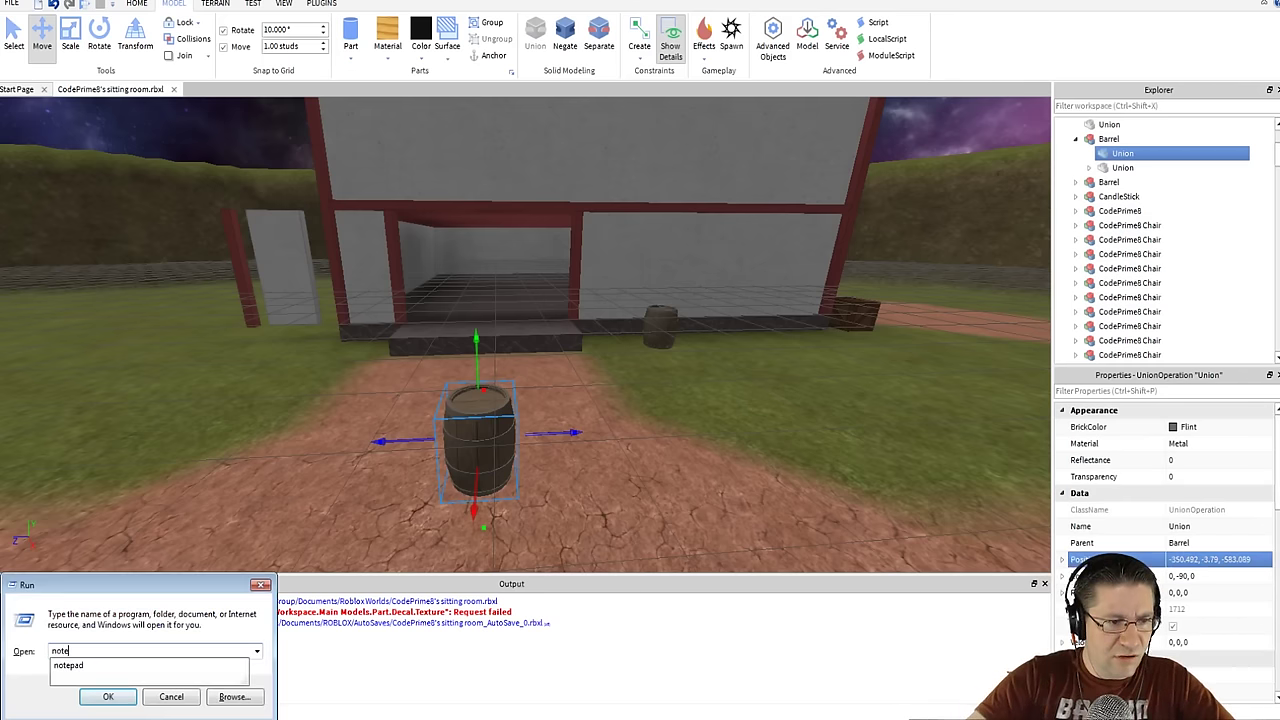
{"action": "type", "text": "pad"}
{"action": "key", "text": "Return"}
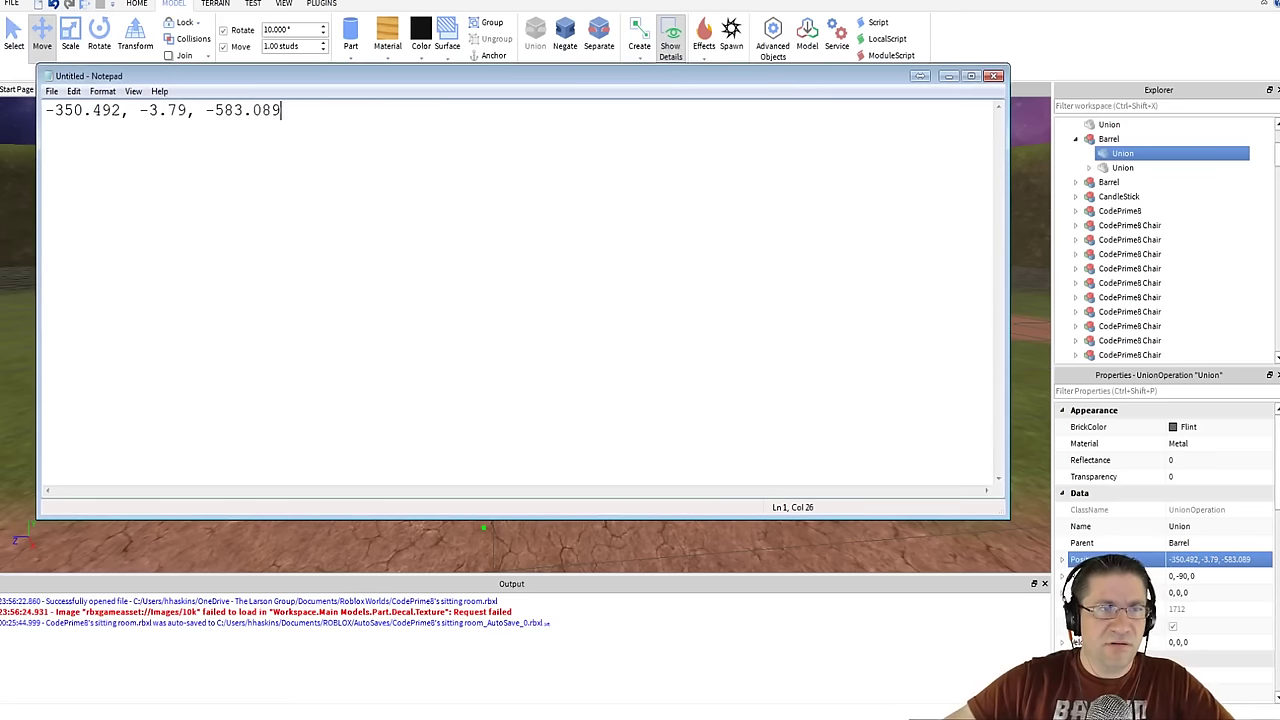
{"action": "left_click_drag", "start_coordinate": [315, 82], "coordinate": [1279, 320]}
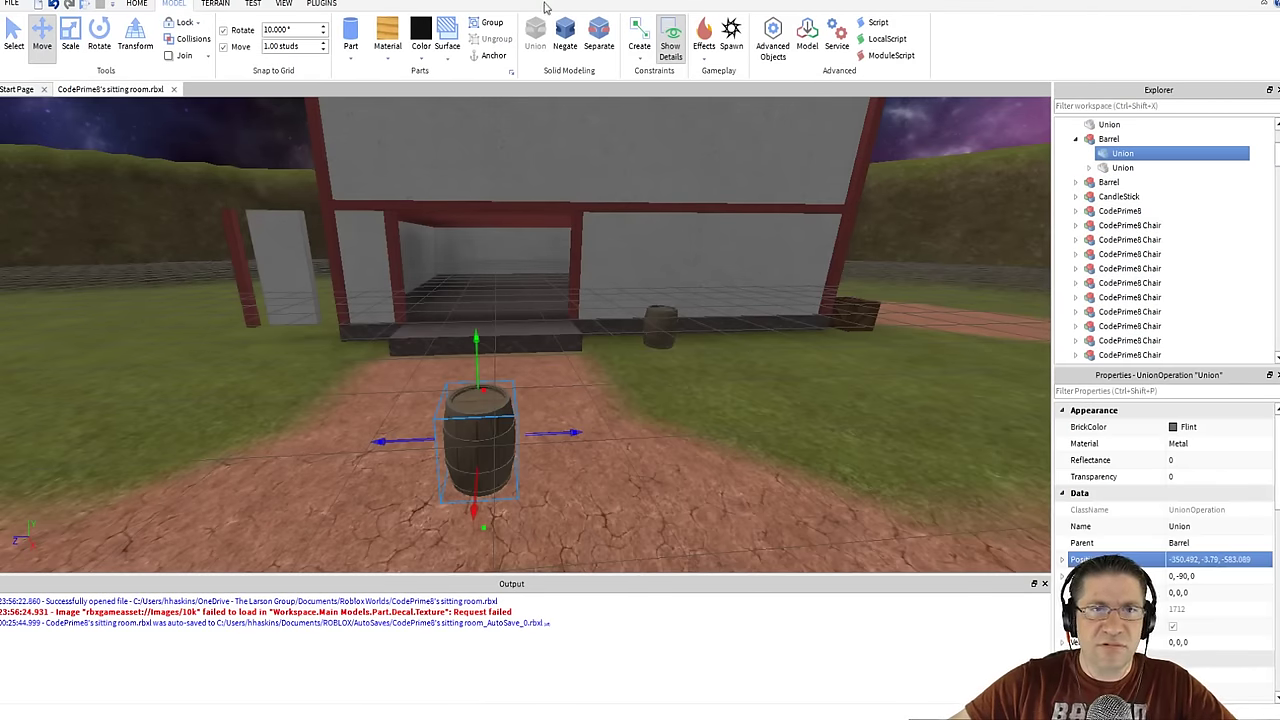
{"action": "key", "text": "ctrl+z"}
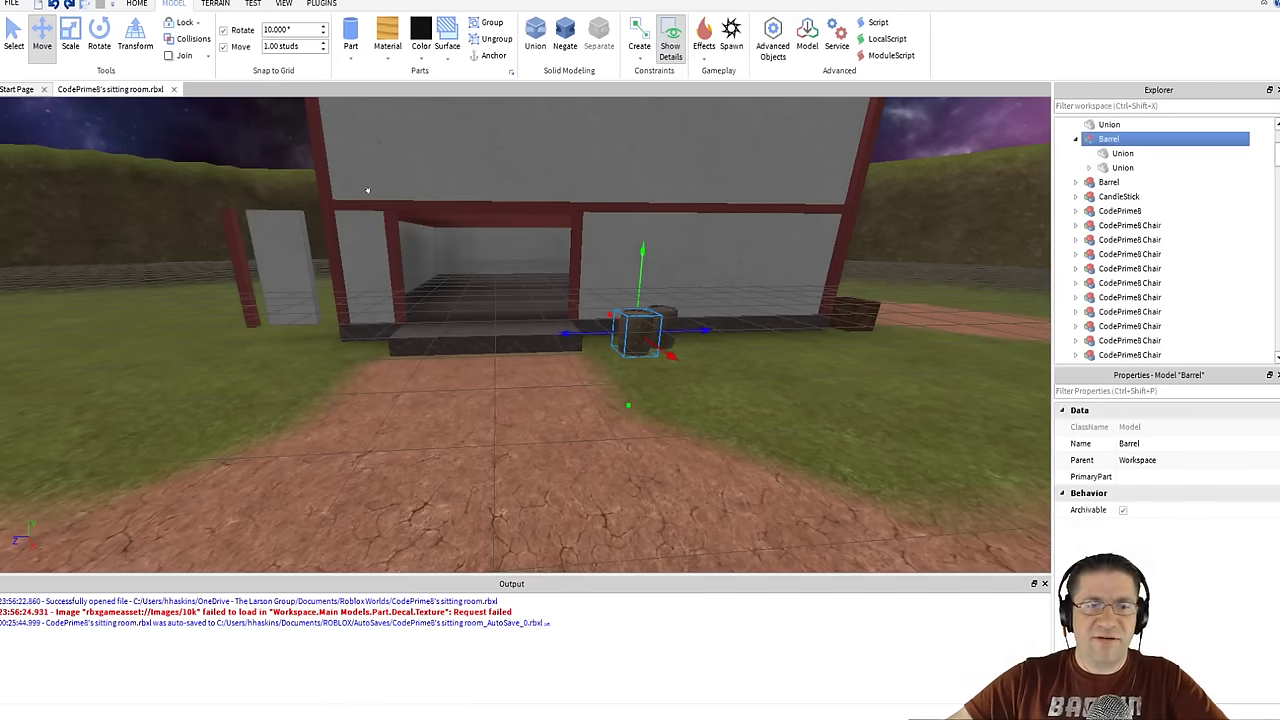
- Start a play test and walk the character around the spawn area, turning the camera to view the surroundings
{"action": "key", "text": "F5"}
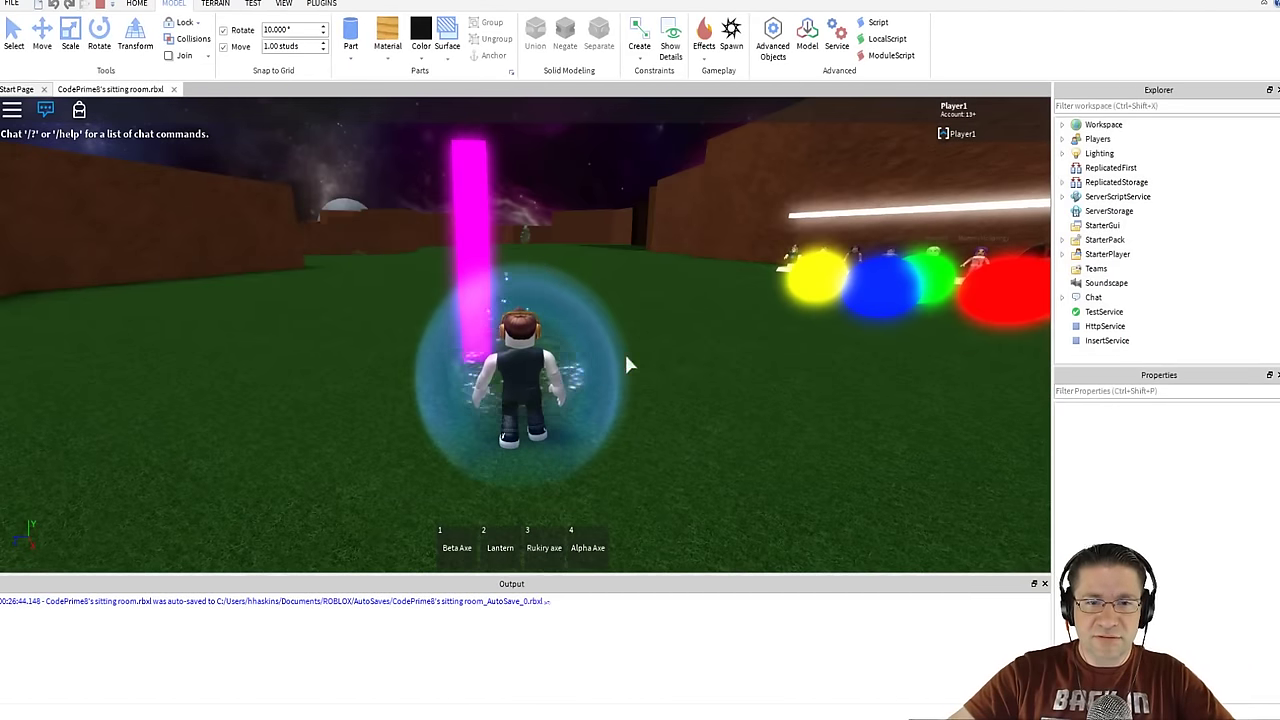
{"action": "right_click_drag", "start_coordinate": [622, 358], "coordinate": [613, 377]}
{"action": "key", "text": "d"}
{"action": "key", "text": "w"}
{"action": "key", "text": "d"}
{"action": "key", "text": "w"}
{"action": "key", "text": "d"}
{"action": "key", "text": "w"}
{"action": "key", "text": "s"}
{"action": "key", "text": "d"}
{"action": "key", "text": "w"}
{"action": "key", "text": "s"}
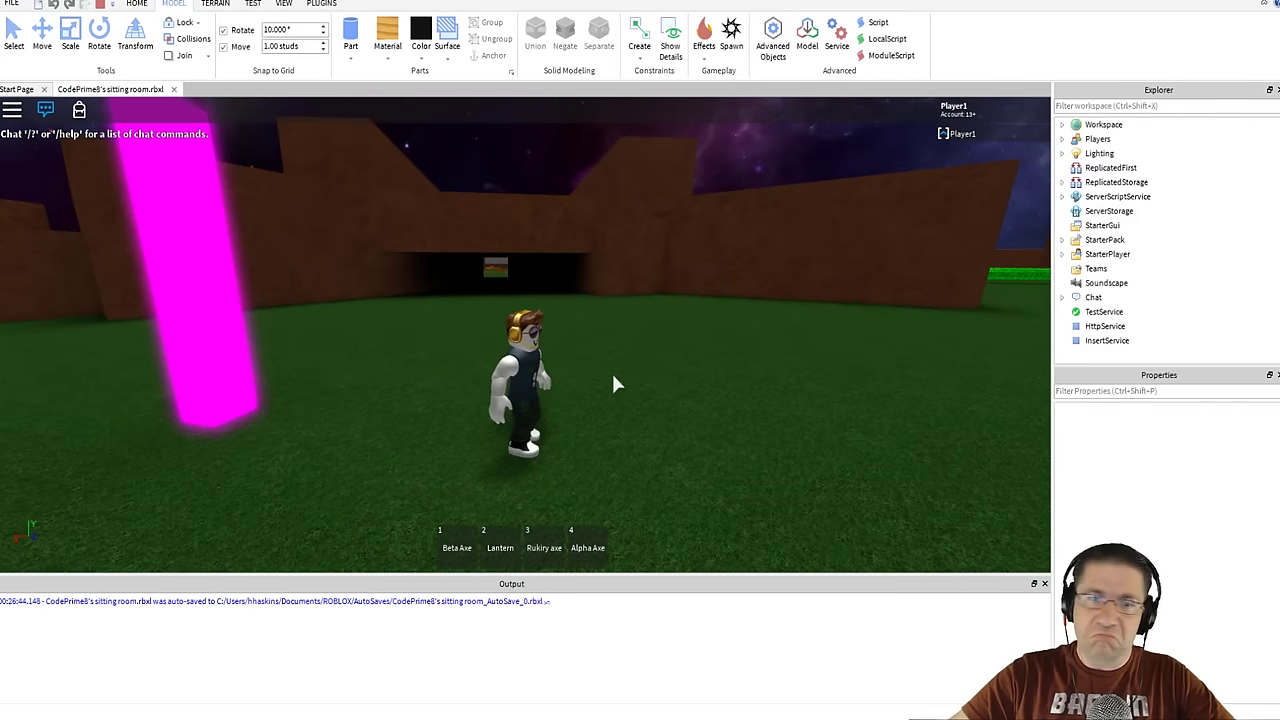
{"action": "key", "text": "Right"}
{"action": "key", "text": "w"}
{"action": "key", "text": "Right"}
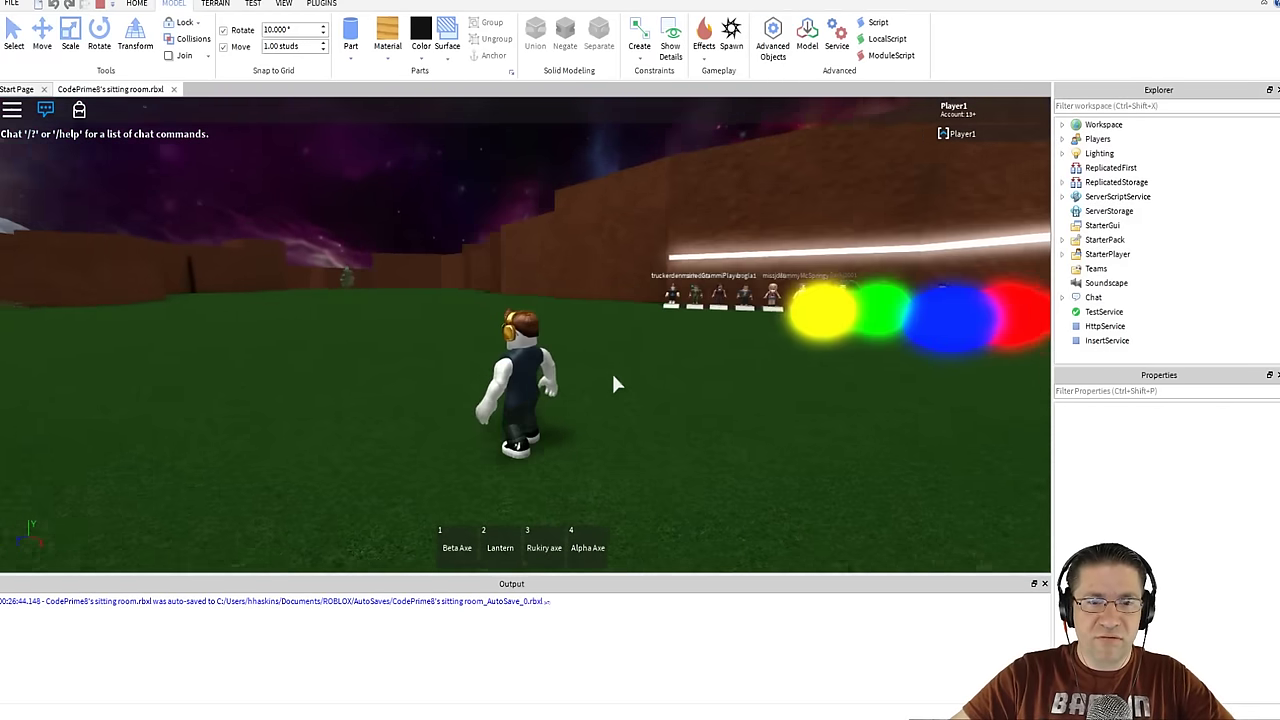
{"action": "key", "text": "w"}
{"action": "key", "text": "Left"}
{"action": "key", "text": "Left"}
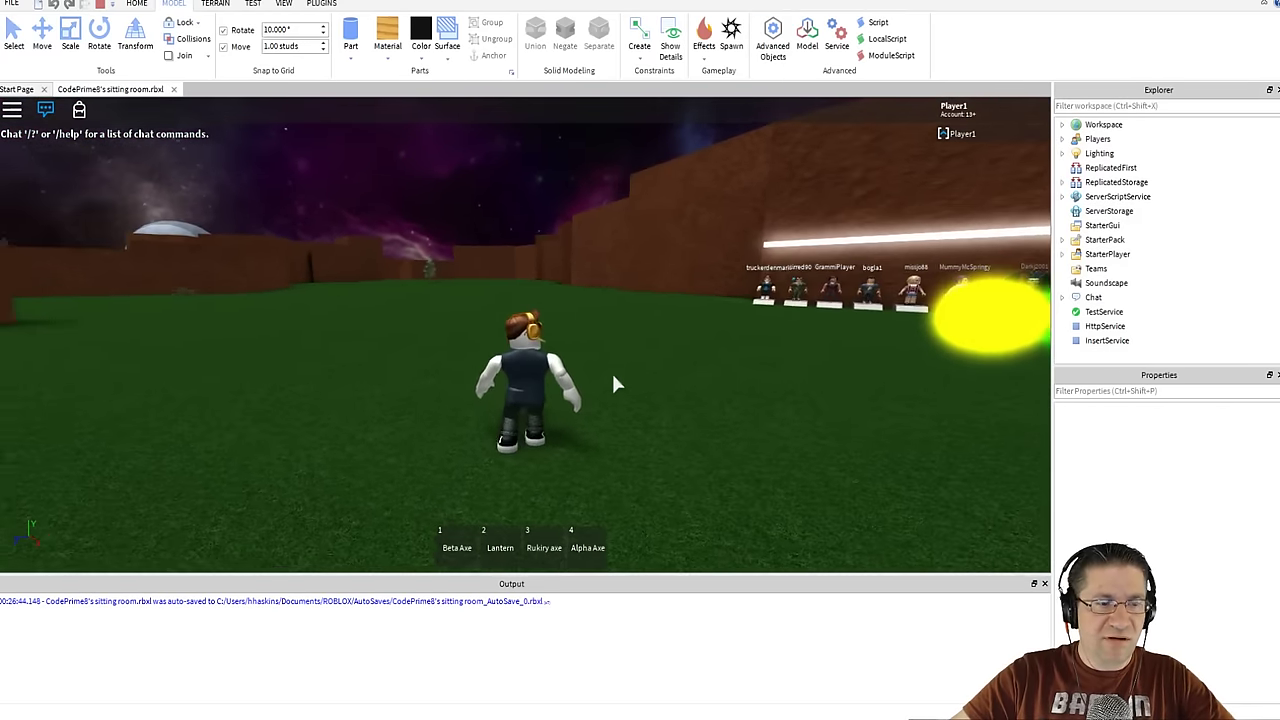
{"action": "key", "text": "Left"}
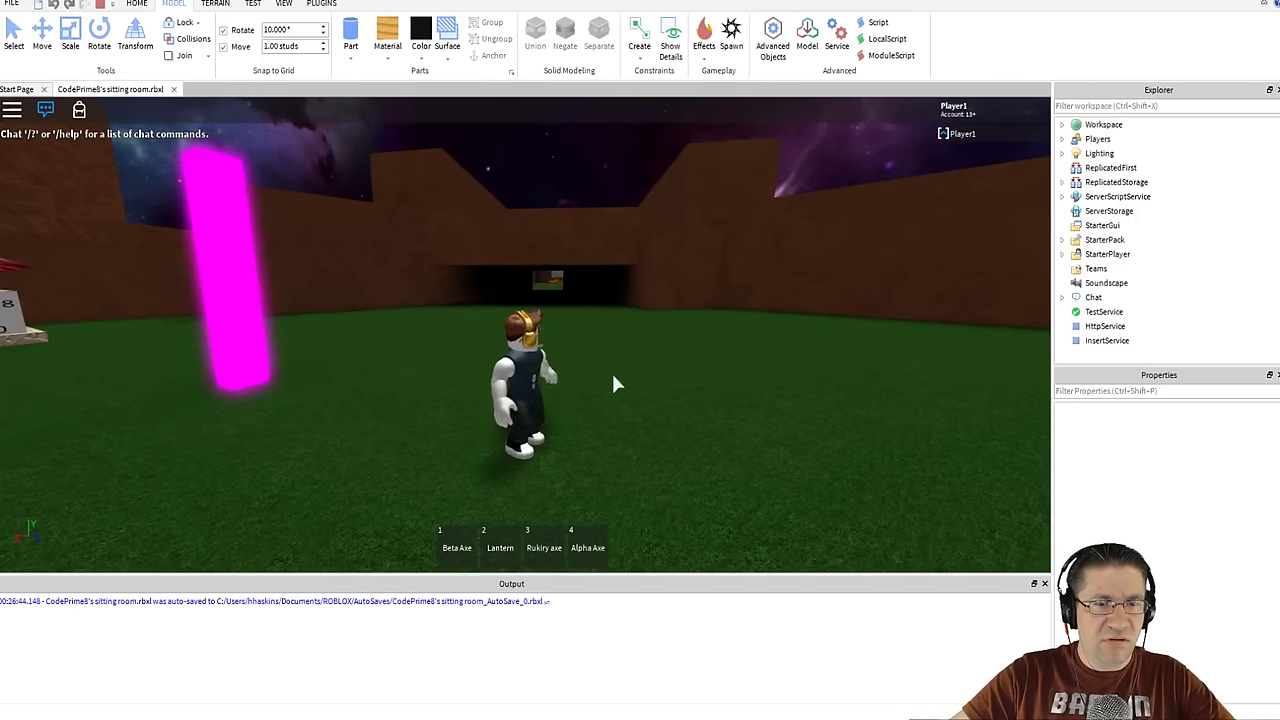
{"action": "key", "text": "Left"}
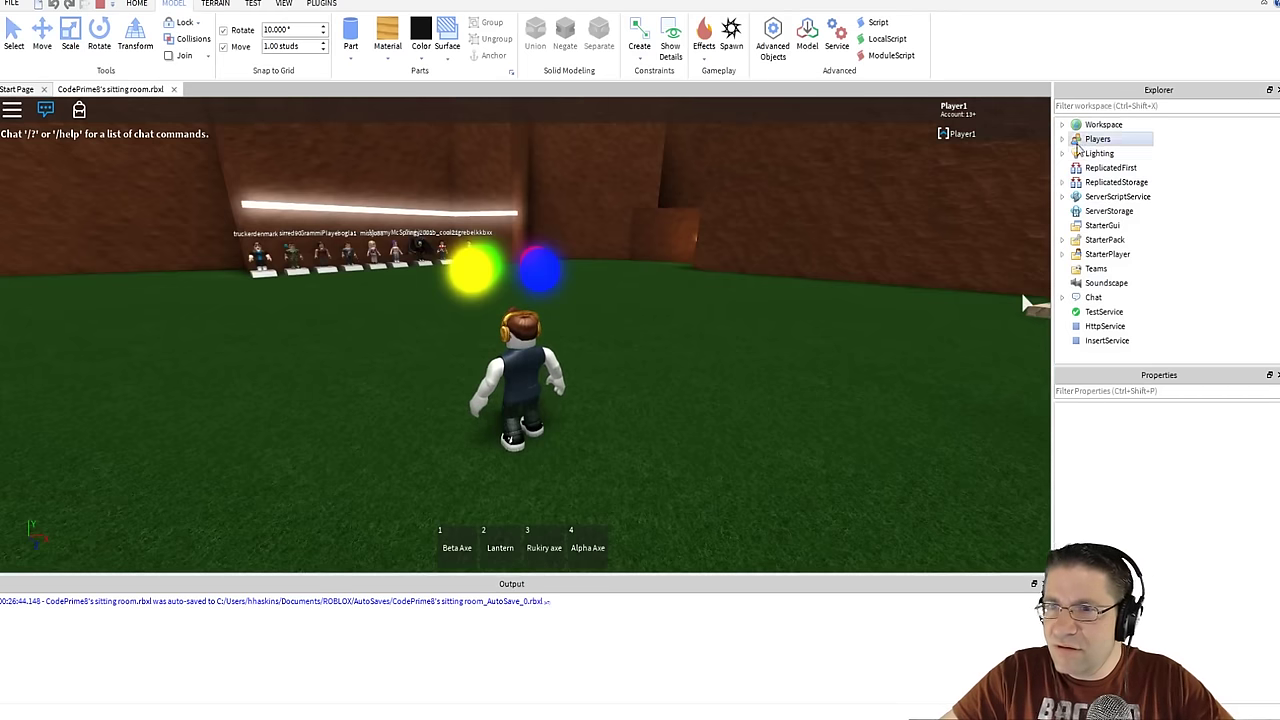
- Look through the StarterPlayer scripts and the Players container for the running character's objects
{"action": "left_click", "coordinate": [1072, 255]}
{"action": "left_click", "coordinate": [1137, 268]}
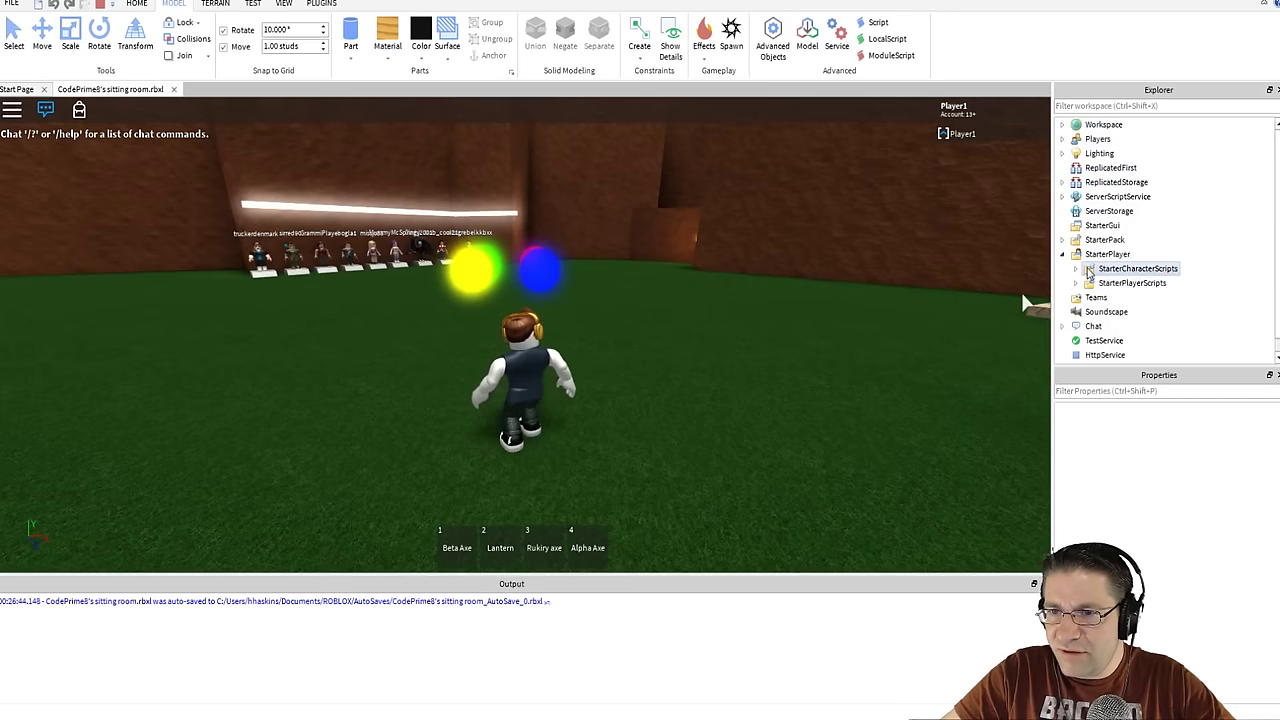
{"action": "left_click", "coordinate": [1076, 268]}
{"action": "left_click", "coordinate": [1133, 283]}
{"action": "left_click", "coordinate": [1072, 256]}
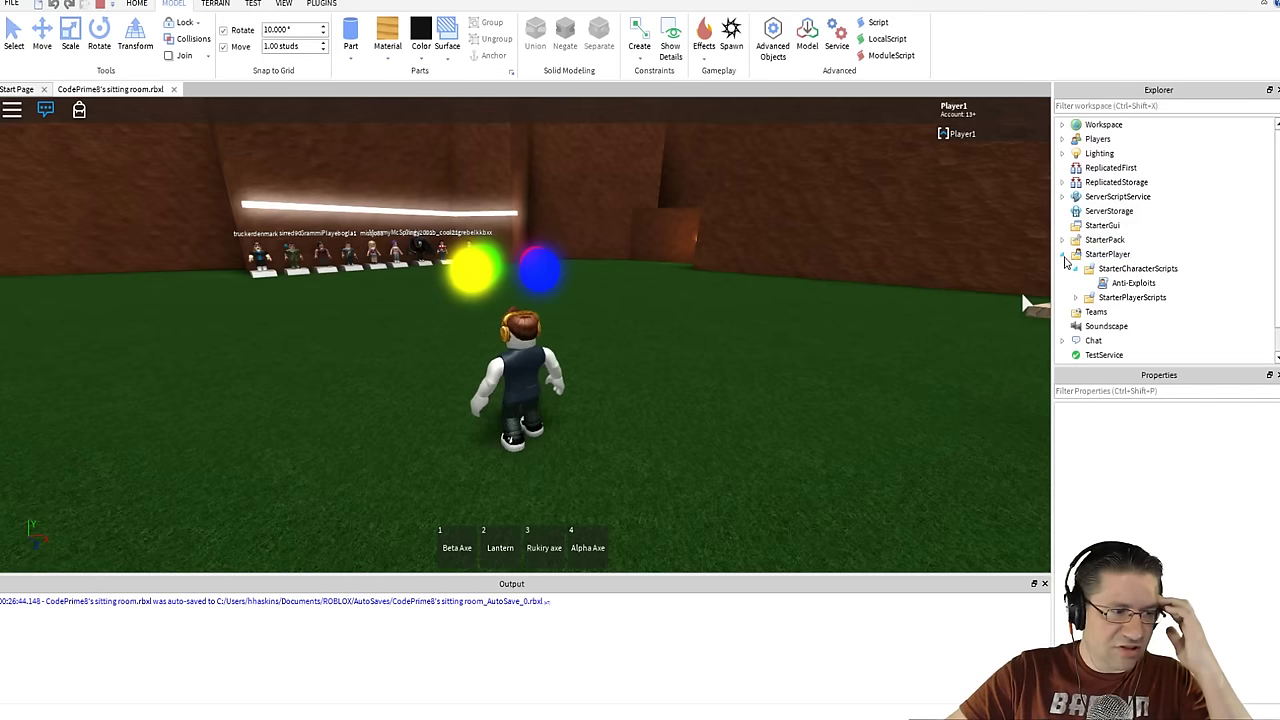
{"action": "left_click", "coordinate": [1063, 254]}
{"action": "left_click", "coordinate": [1063, 139]}
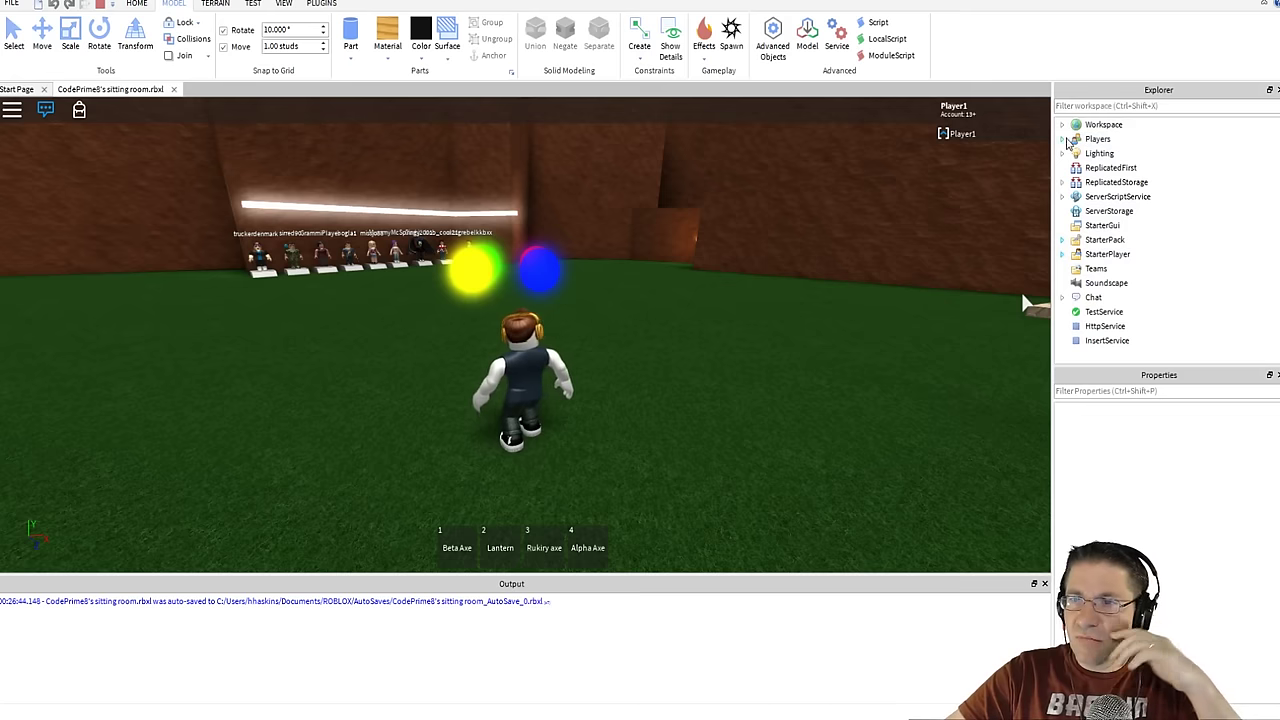
{"action": "left_click", "coordinate": [1104, 154]}
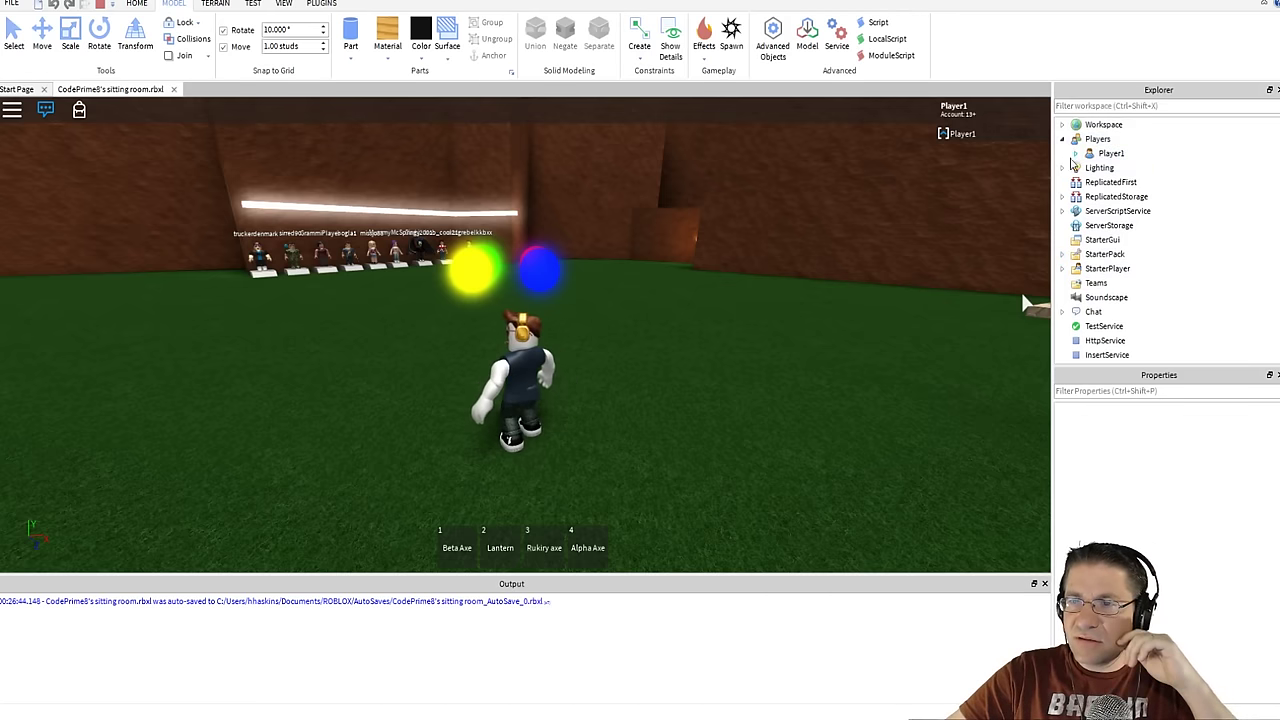
{"action": "left_click", "coordinate": [1063, 139]}
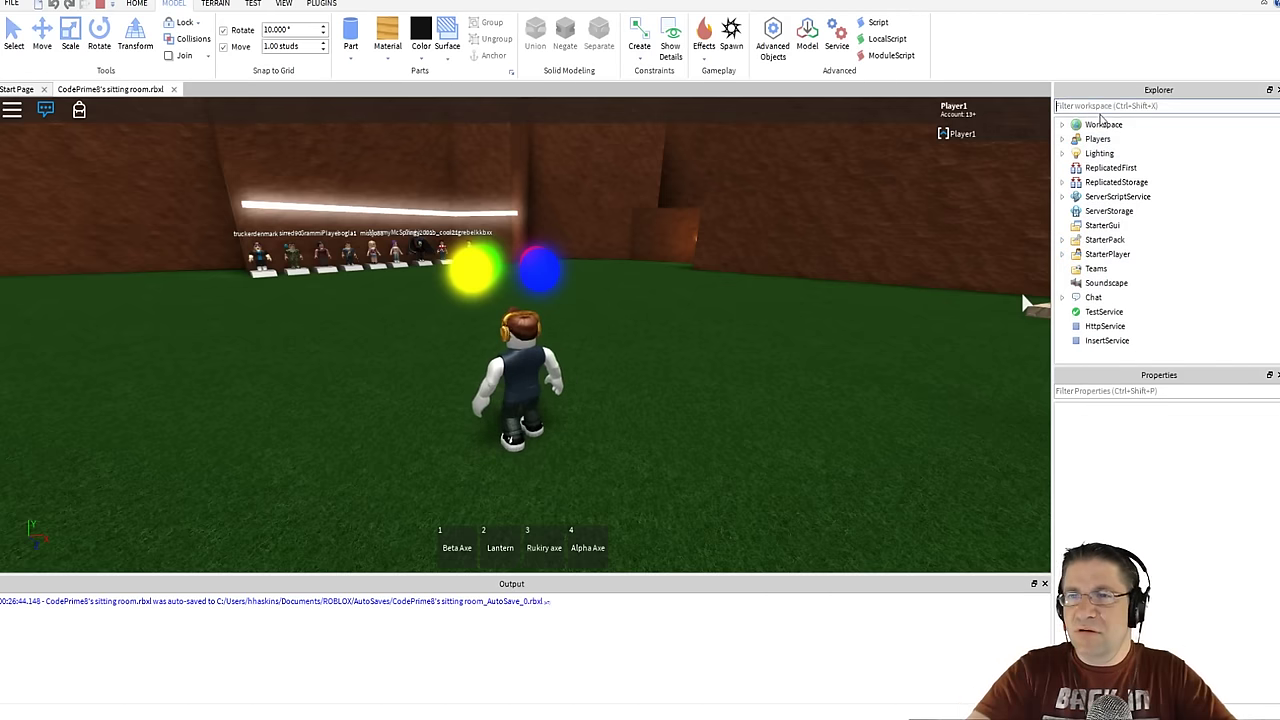
- Filter the Explorer for Player1, select the character model in Workspace, and clear the filter
{"action": "type", "text": "Player1"}
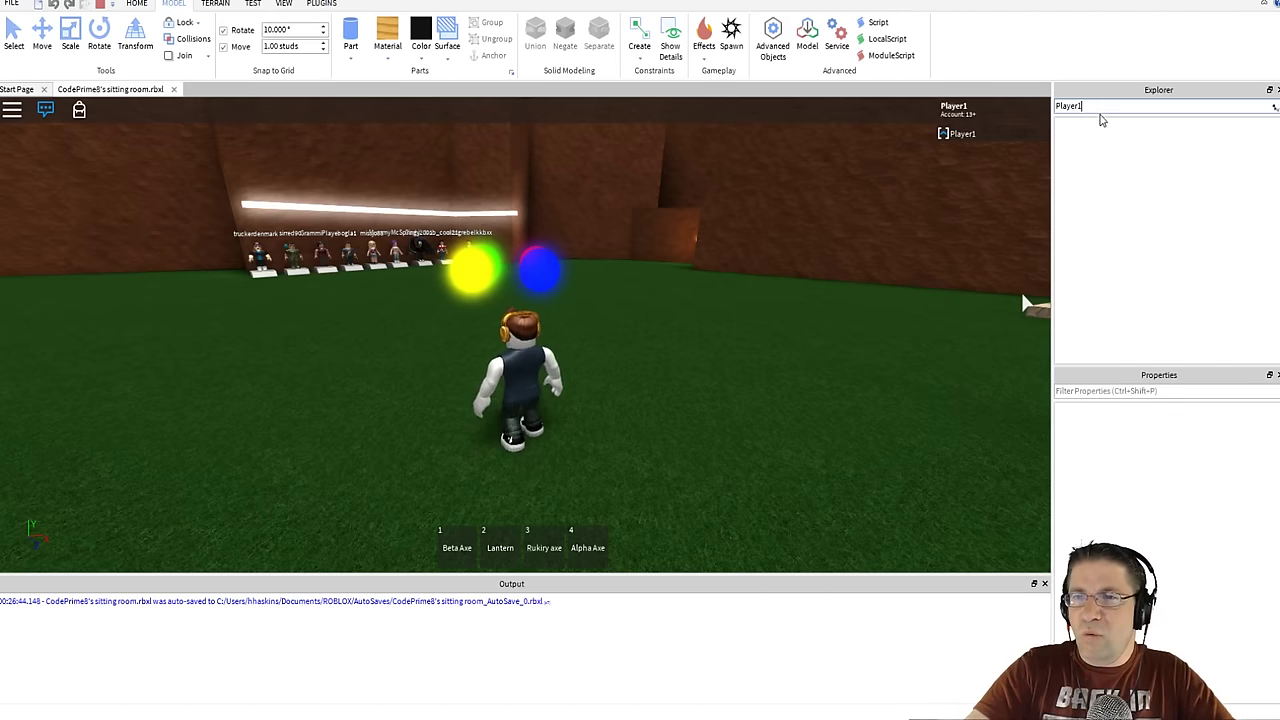
{"action": "left_click", "coordinate": [1110, 168]}
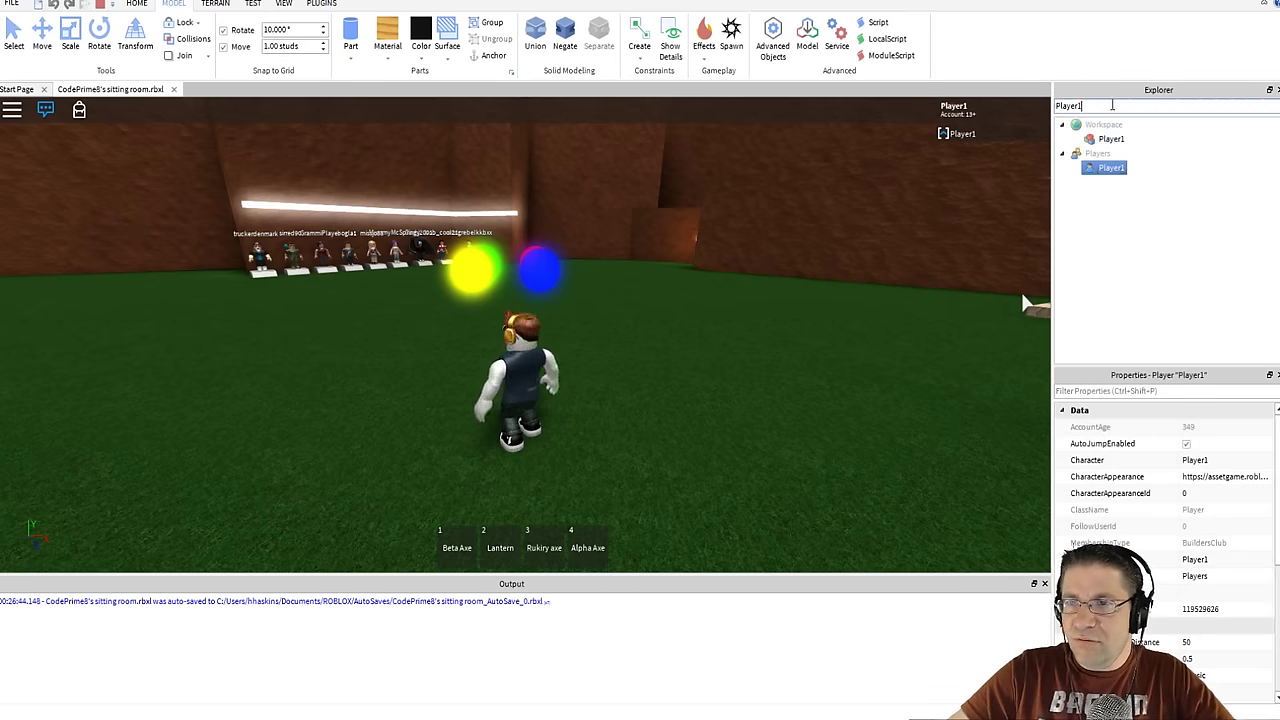
{"action": "left_click", "coordinate": [1108, 140]}
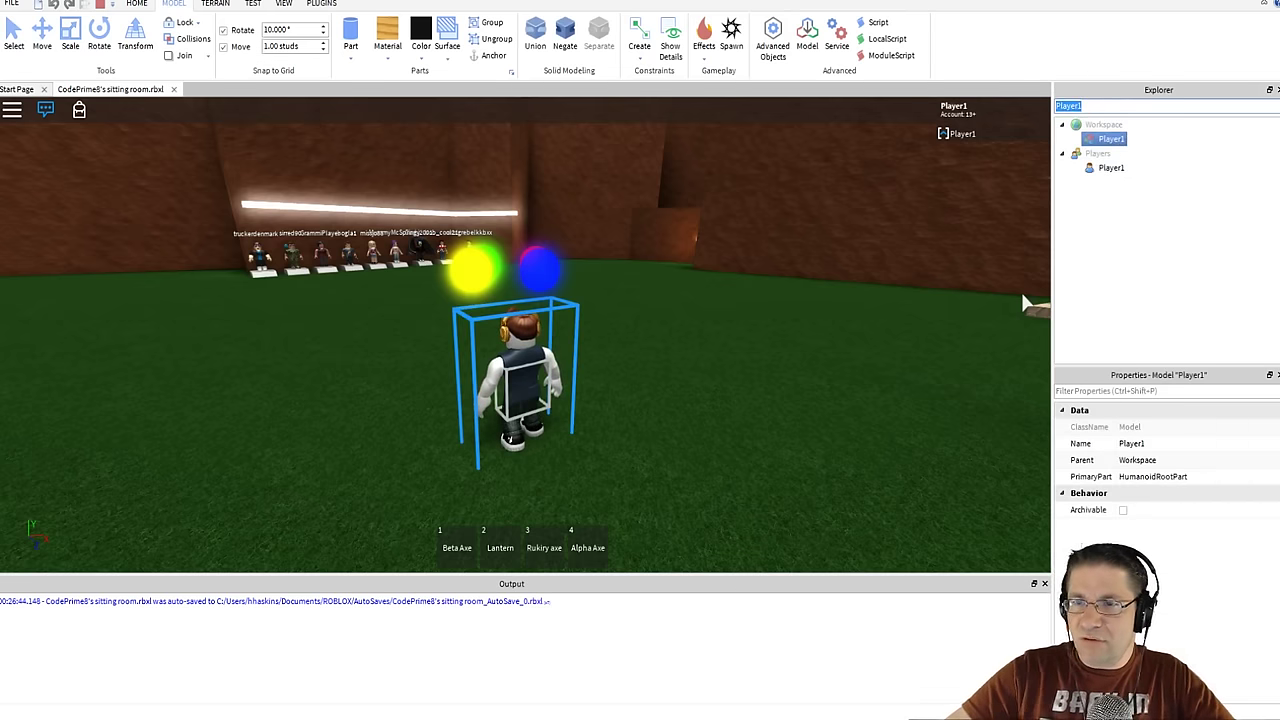
{"action": "key", "text": "BackSpace"}
{"action": "scroll", "coordinate": [1177, 258], "scroll_direction": "down", "scroll_amount": 2}
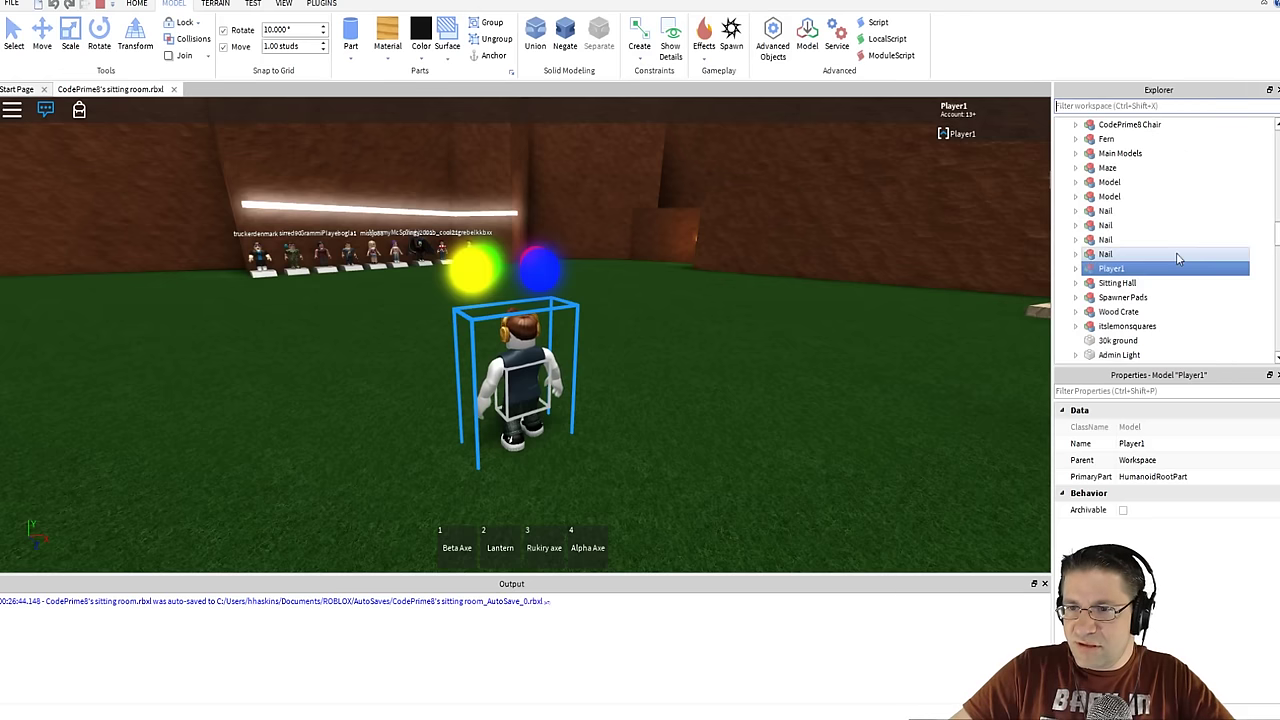
- Expand the Player1 model and look through its Humanoid's properties for a position setting
{"action": "left_click", "coordinate": [1076, 268]}
{"action": "scroll", "coordinate": [1130, 270], "scroll_direction": "down", "scroll_amount": 3}
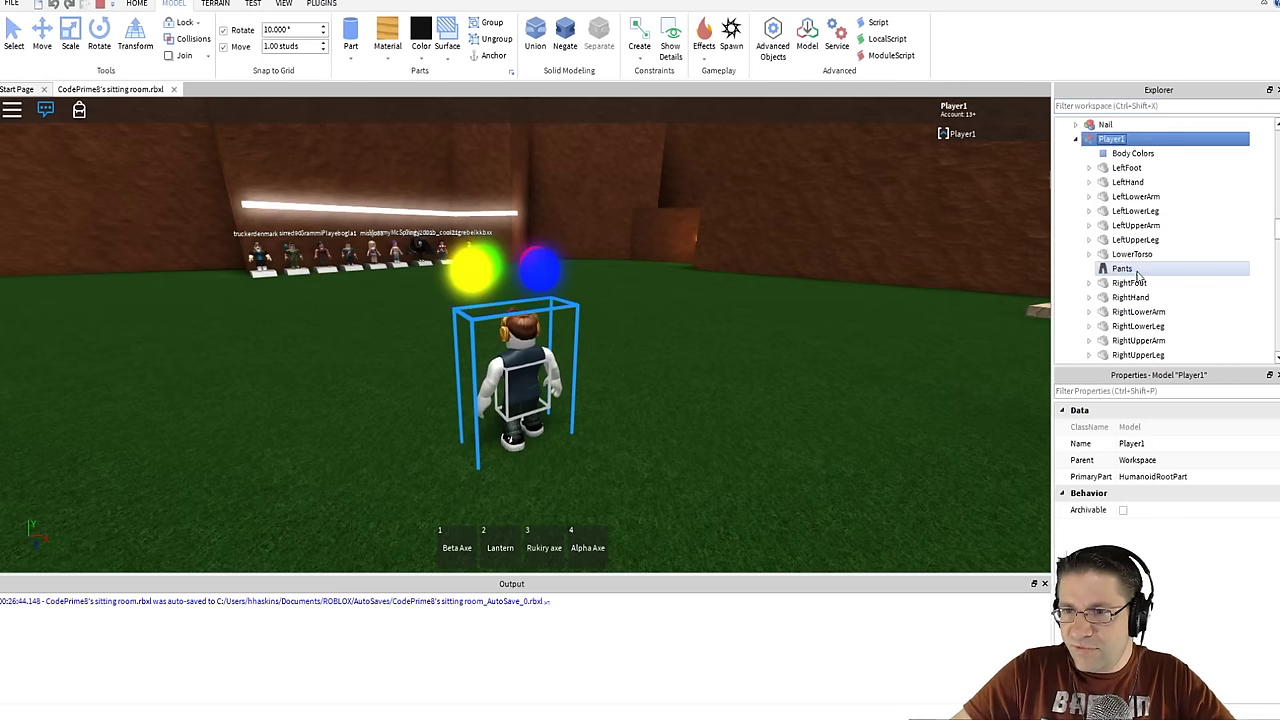
{"action": "scroll", "coordinate": [1137, 273], "scroll_direction": "down", "scroll_amount": 4}
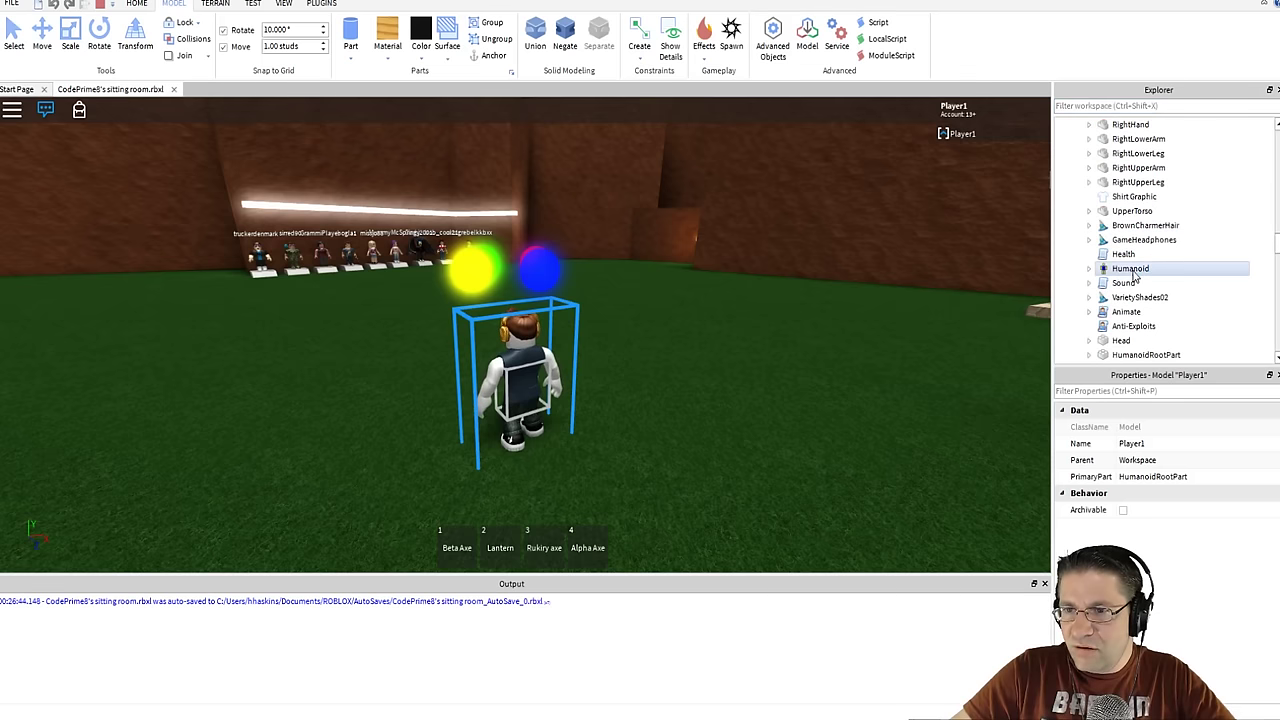
{"action": "left_click", "coordinate": [1134, 272]}
{"action": "scroll", "coordinate": [1200, 509], "scroll_direction": "down", "scroll_amount": 1}
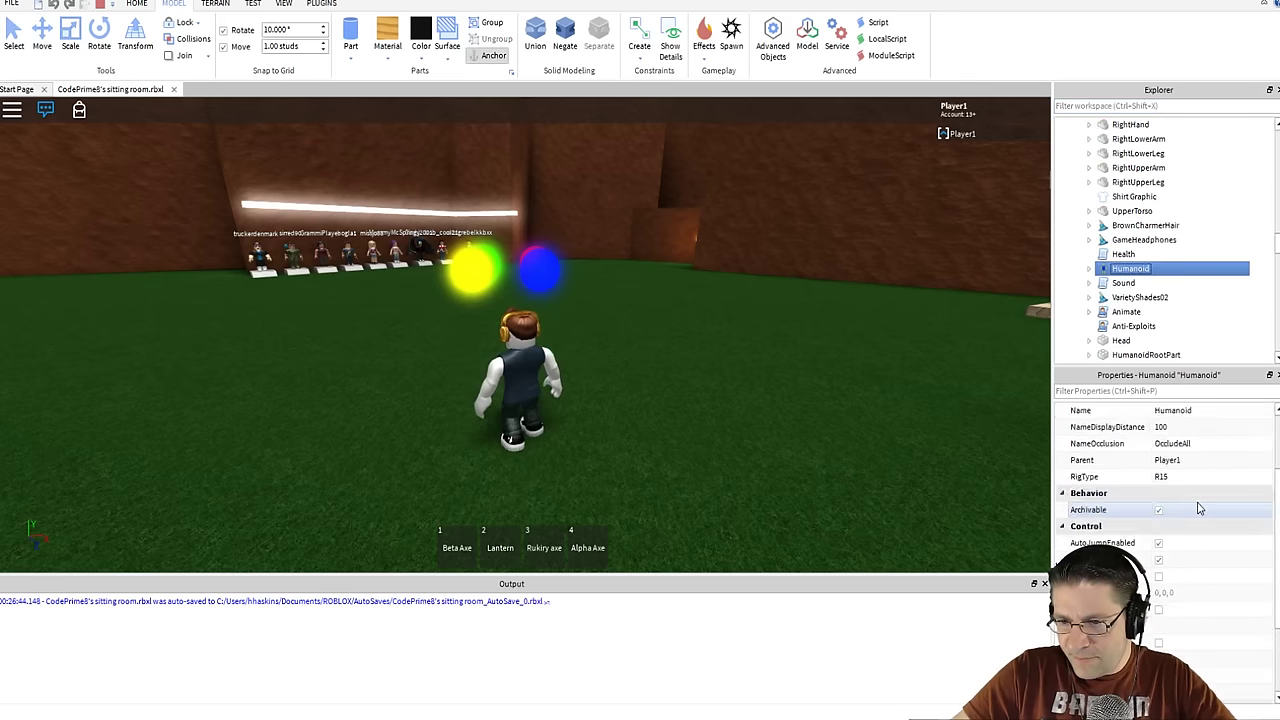
{"action": "scroll", "coordinate": [1198, 509], "scroll_direction": "down", "scroll_amount": 3}
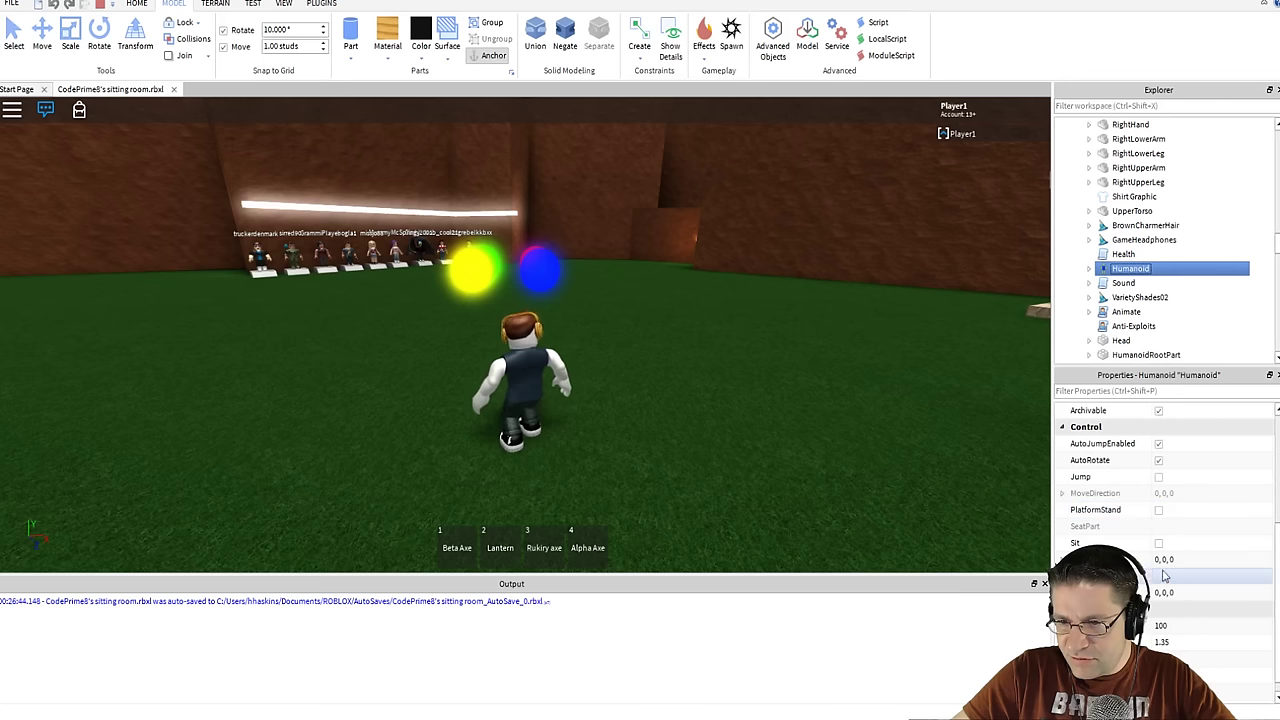
{"action": "scroll", "coordinate": [1168, 565], "scroll_direction": "down", "scroll_amount": 1}
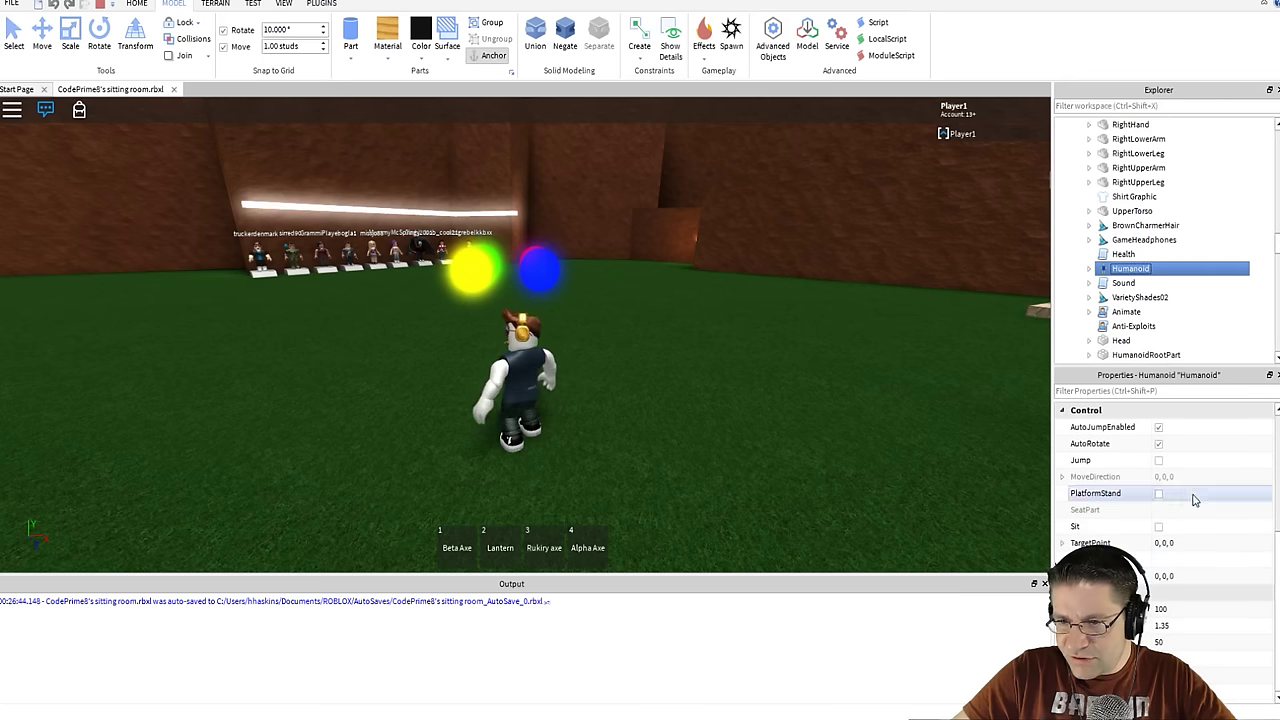
{"action": "scroll", "coordinate": [1178, 497], "scroll_direction": "up", "scroll_amount": 4}
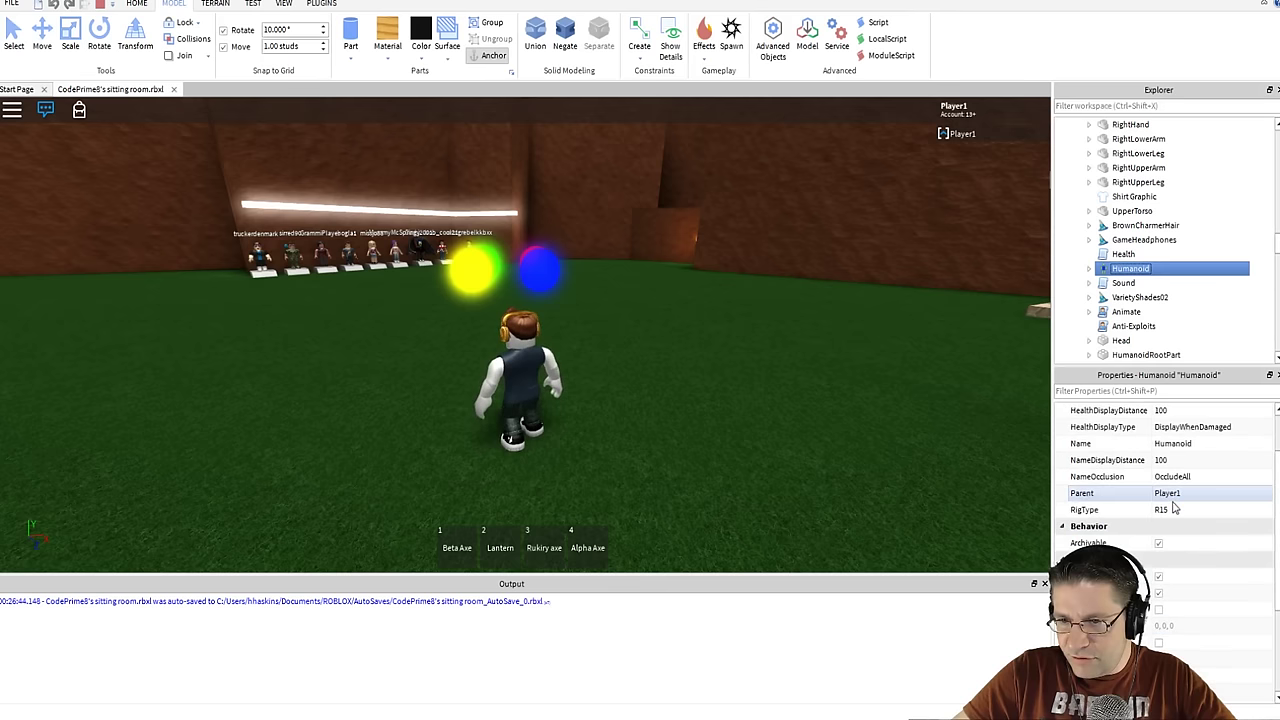
{"action": "scroll", "coordinate": [1176, 509], "scroll_direction": "up", "scroll_amount": 1}
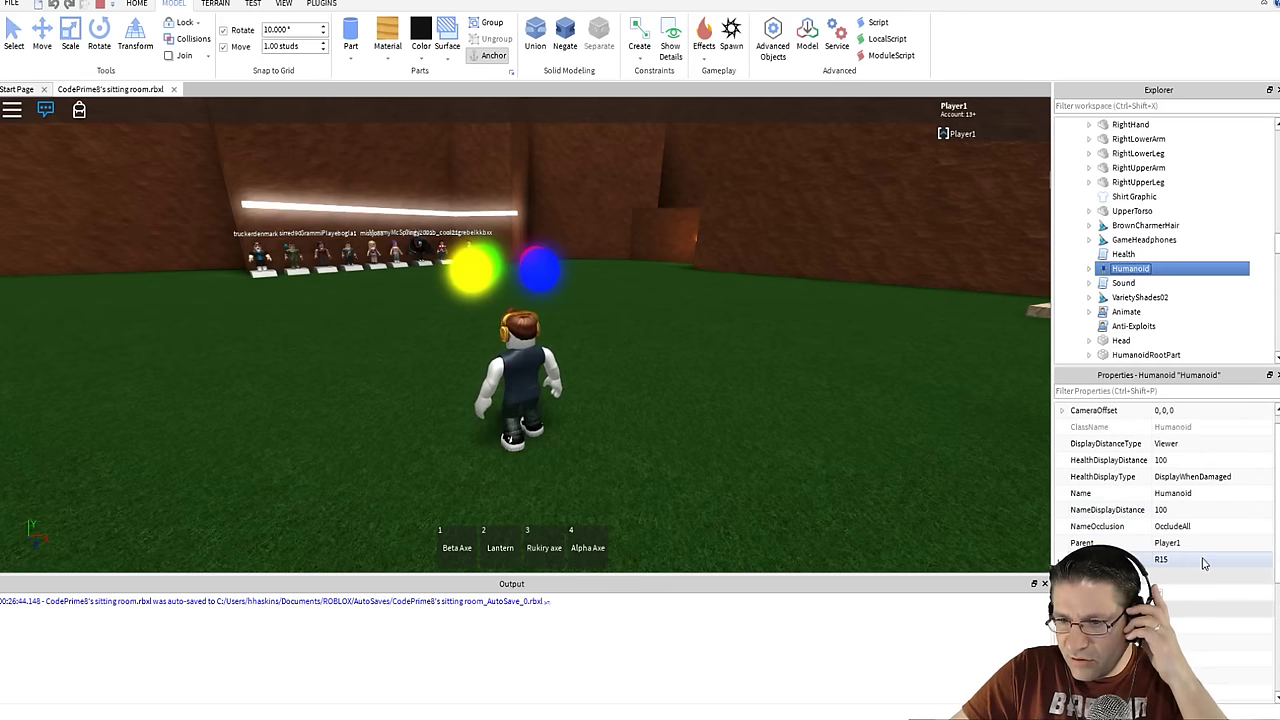
{"action": "scroll", "coordinate": [1208, 562], "scroll_direction": "up", "scroll_amount": 1}
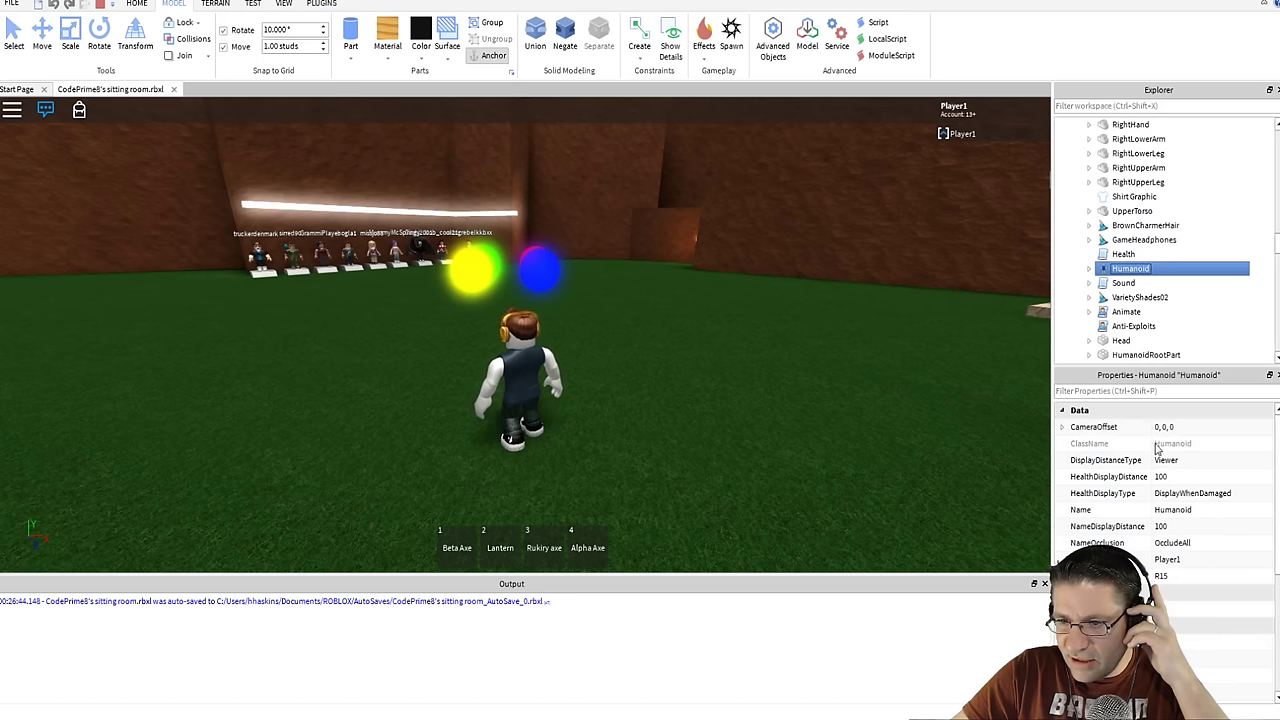
{"action": "scroll", "coordinate": [1182, 518], "scroll_direction": "down", "scroll_amount": 1}
{"action": "scroll", "coordinate": [1182, 518], "scroll_direction": "down", "scroll_amount": 3}
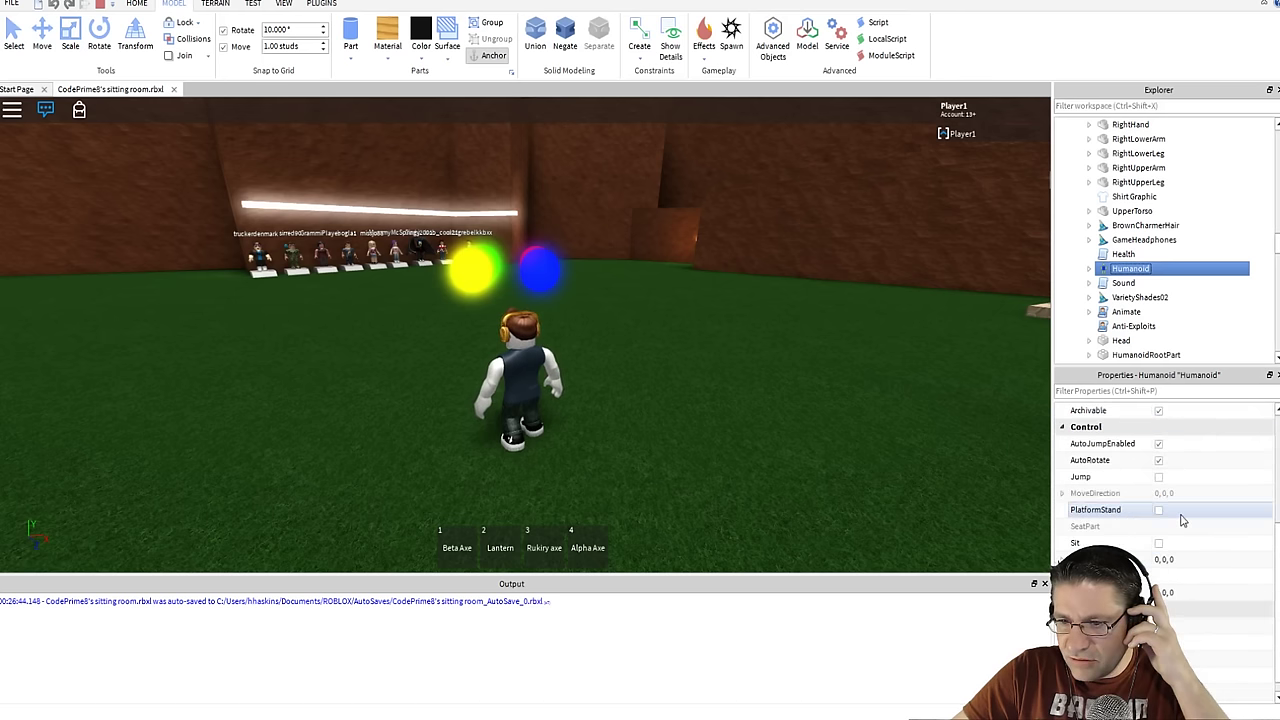
{"action": "scroll", "coordinate": [1182, 518], "scroll_direction": "down", "scroll_amount": 1}
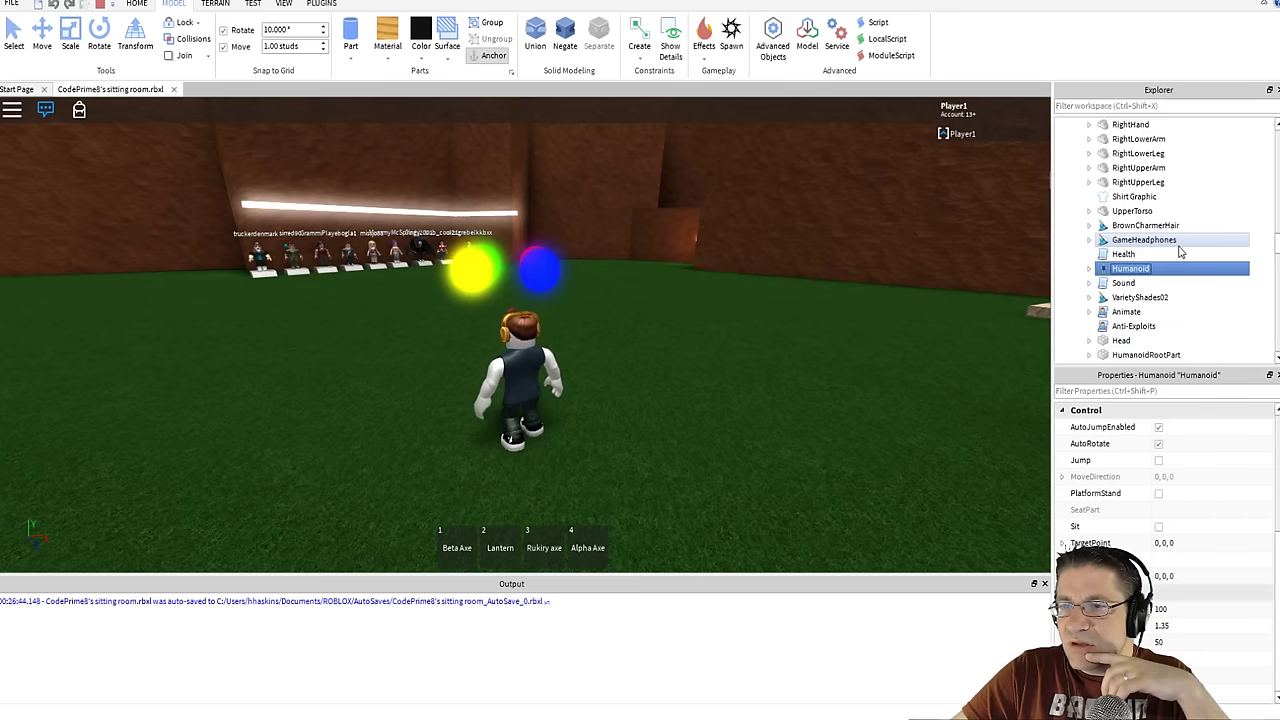
- Select the HumanoidRootPart inside the Player1 model and find its Position property
{"action": "scroll", "coordinate": [1182, 260], "scroll_direction": "down", "scroll_amount": 6}
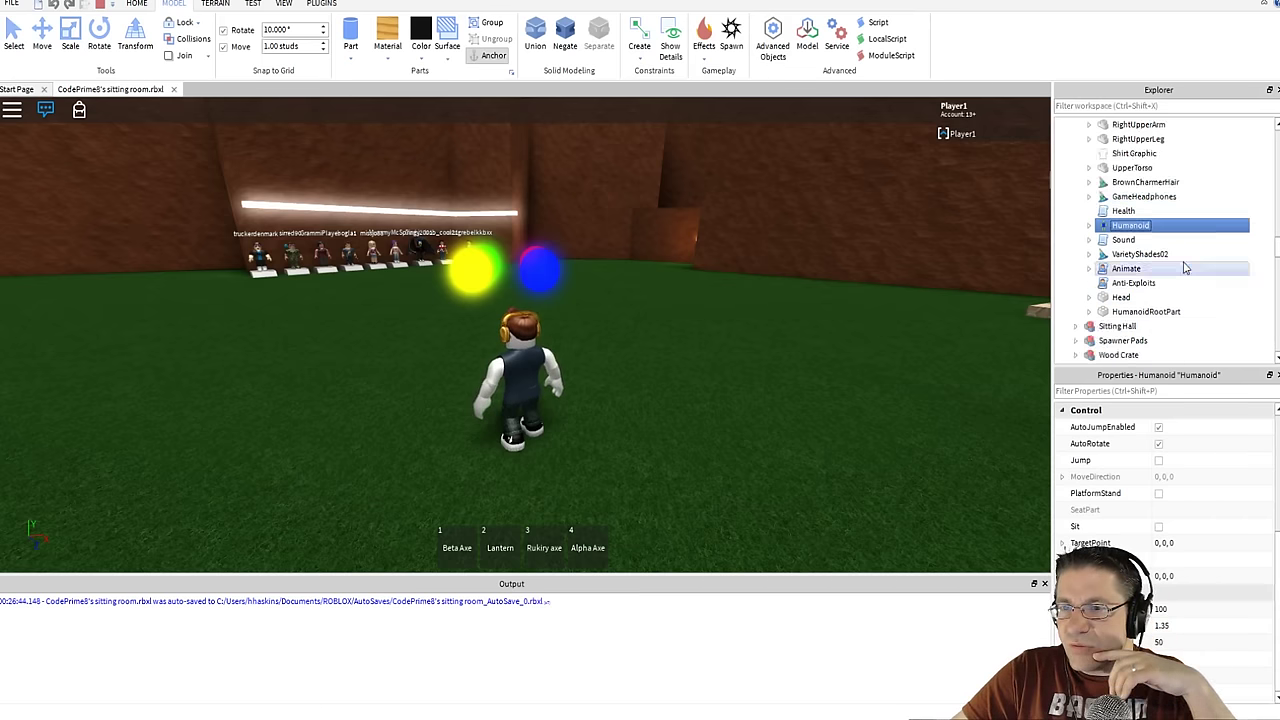
{"action": "scroll", "coordinate": [1184, 265], "scroll_direction": "up", "scroll_amount": 3}
{"action": "scroll", "coordinate": [1184, 268], "scroll_direction": "up", "scroll_amount": 3}
{"action": "scroll", "coordinate": [1184, 270], "scroll_direction": "down", "scroll_amount": 3}
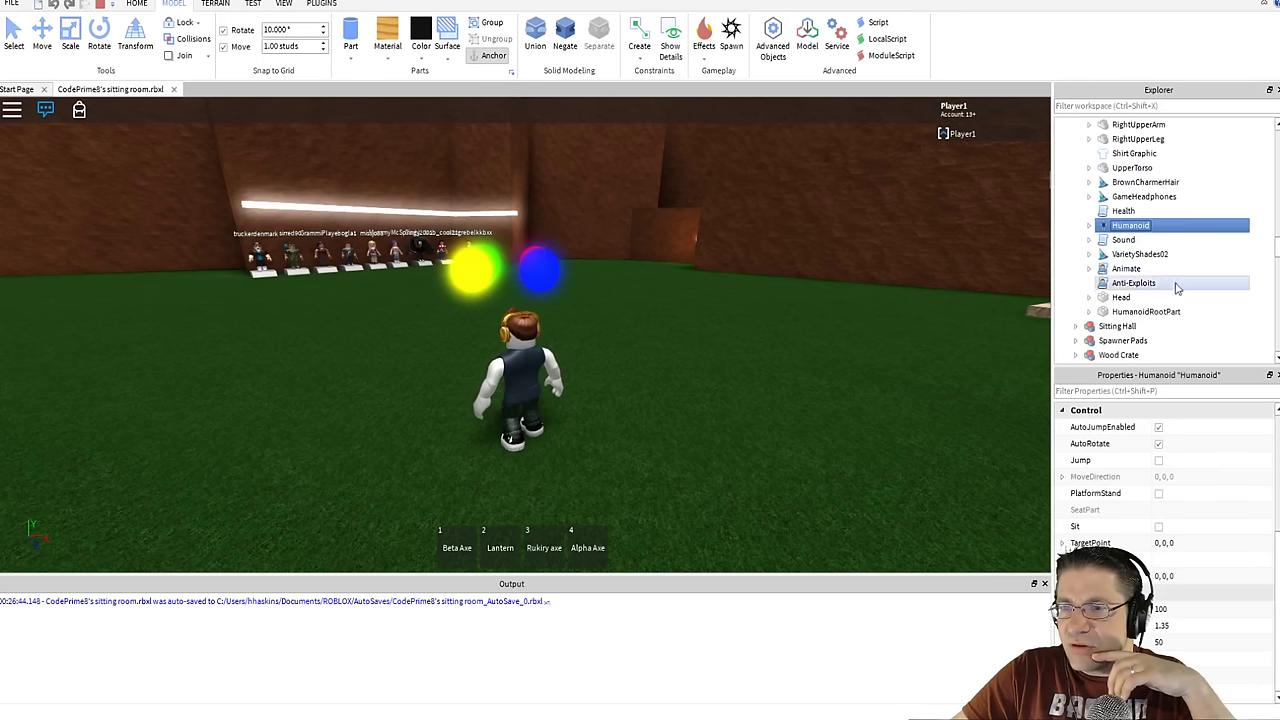
{"action": "left_click", "coordinate": [1162, 311]}
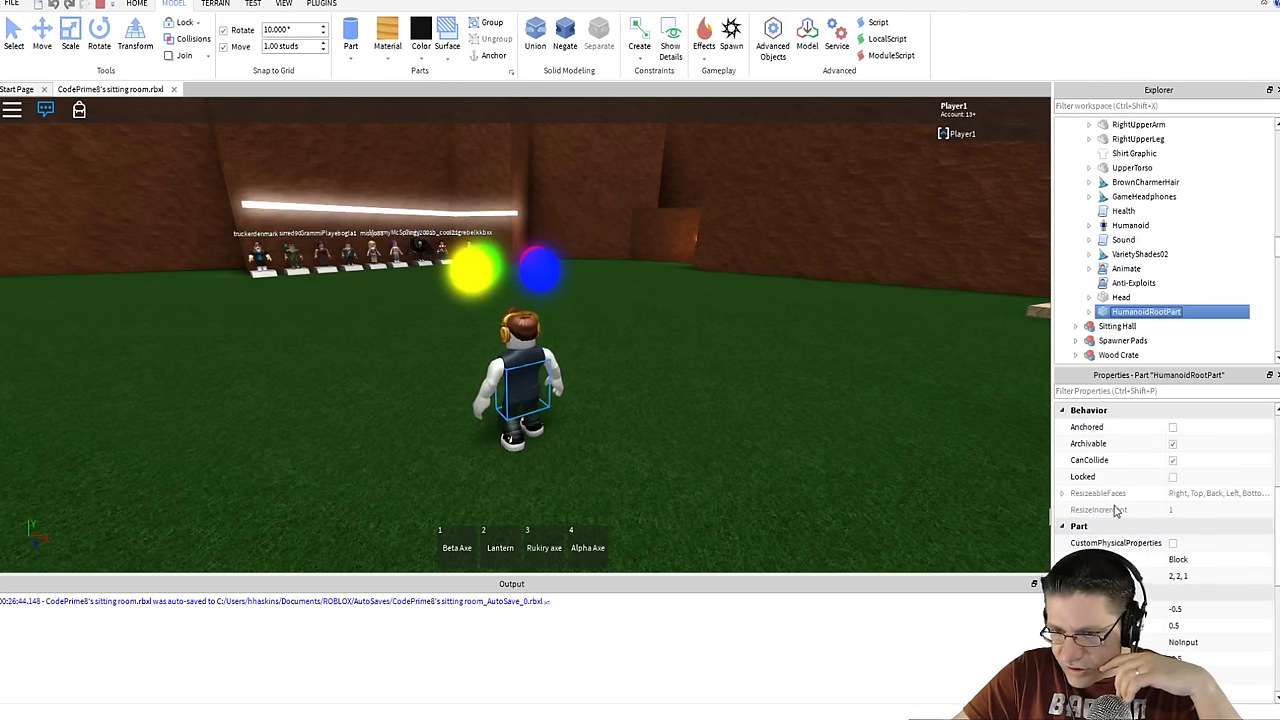
{"action": "scroll", "coordinate": [1120, 505], "scroll_direction": "down", "scroll_amount": 10}
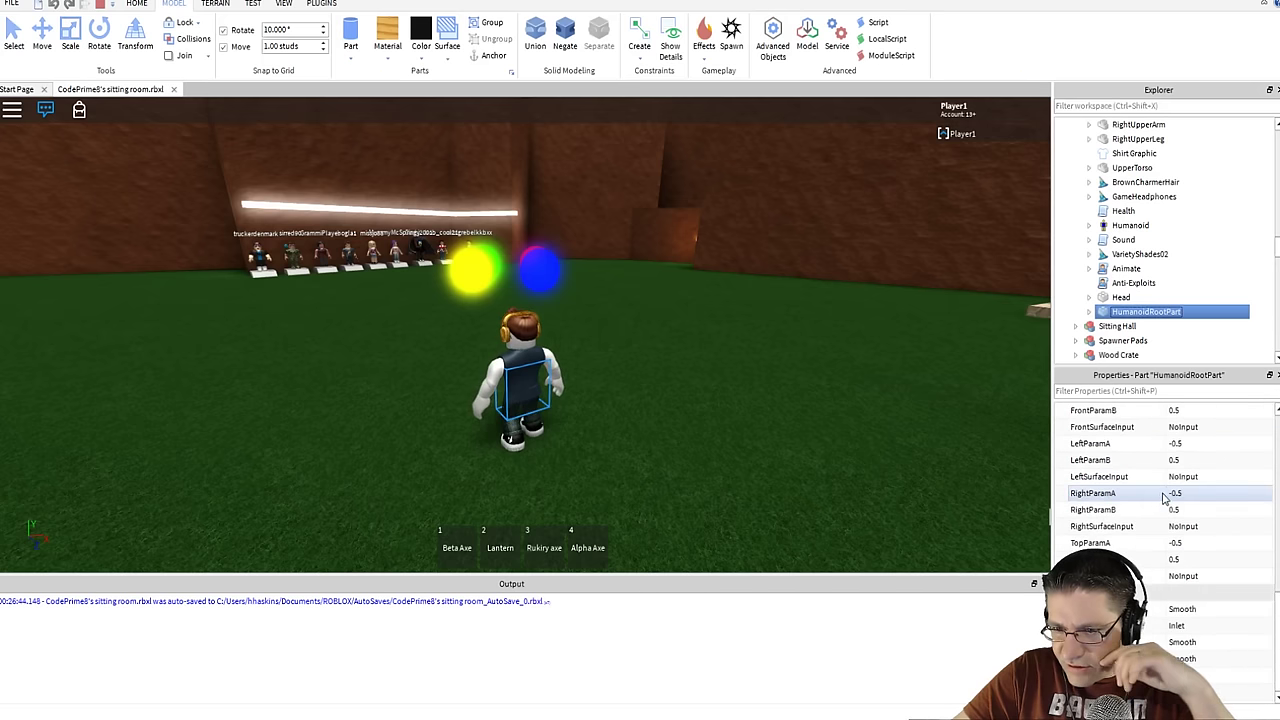
{"action": "scroll", "coordinate": [1229, 557], "scroll_direction": "up", "scroll_amount": 5}
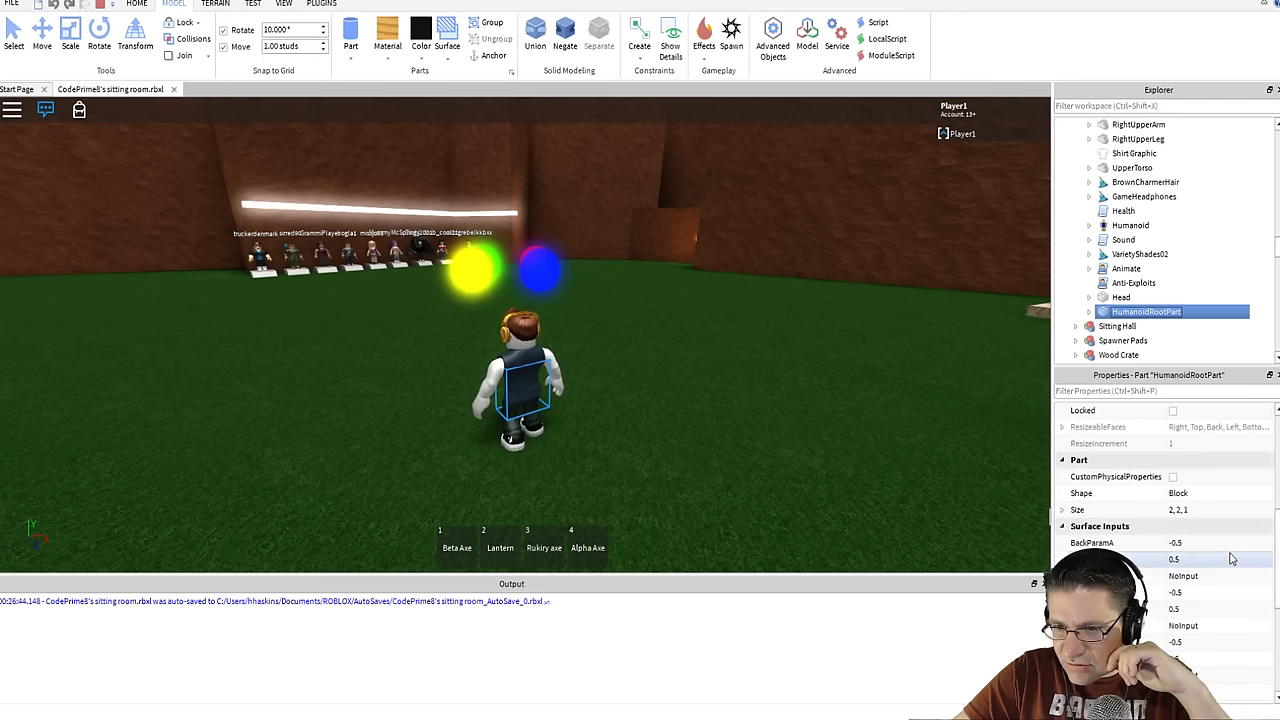
{"action": "scroll", "coordinate": [1231, 559], "scroll_direction": "up", "scroll_amount": 3}
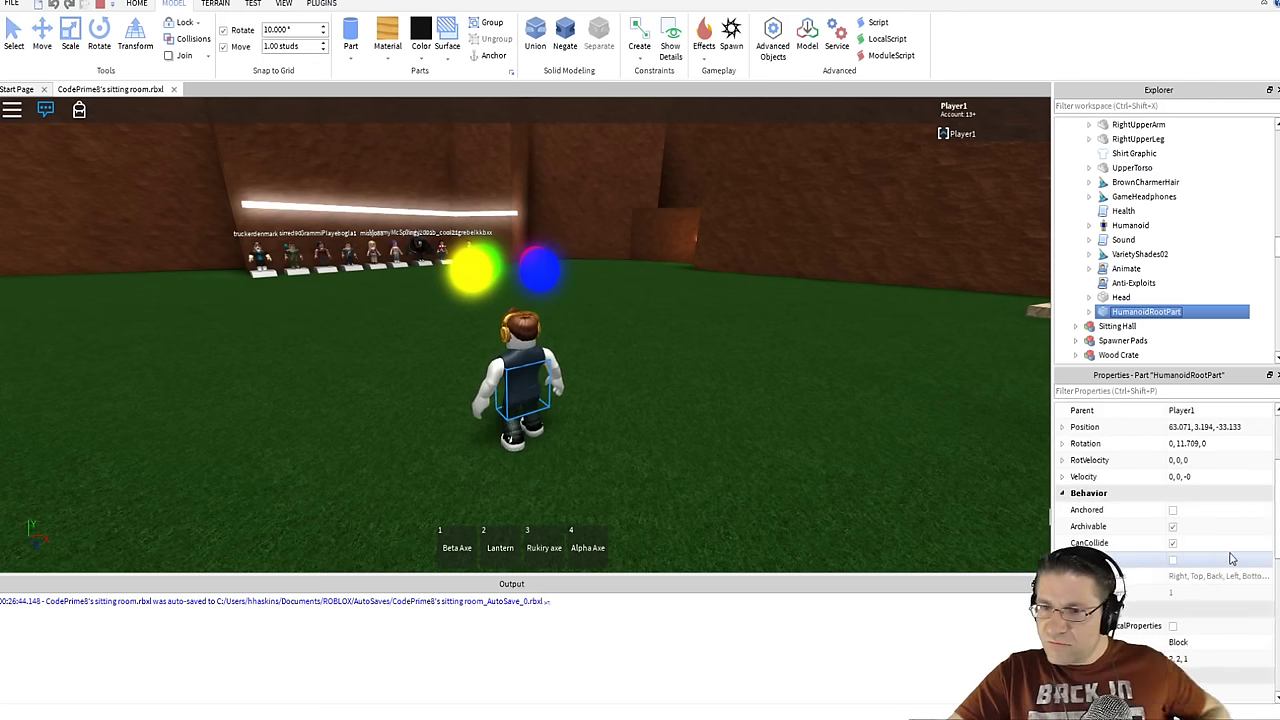
- Set the HumanoidRootPart's Position to the coordinates recorded in Notepad, -350.492, -3.79, -583.089
{"action": "left_click", "coordinate": [1222, 428]}
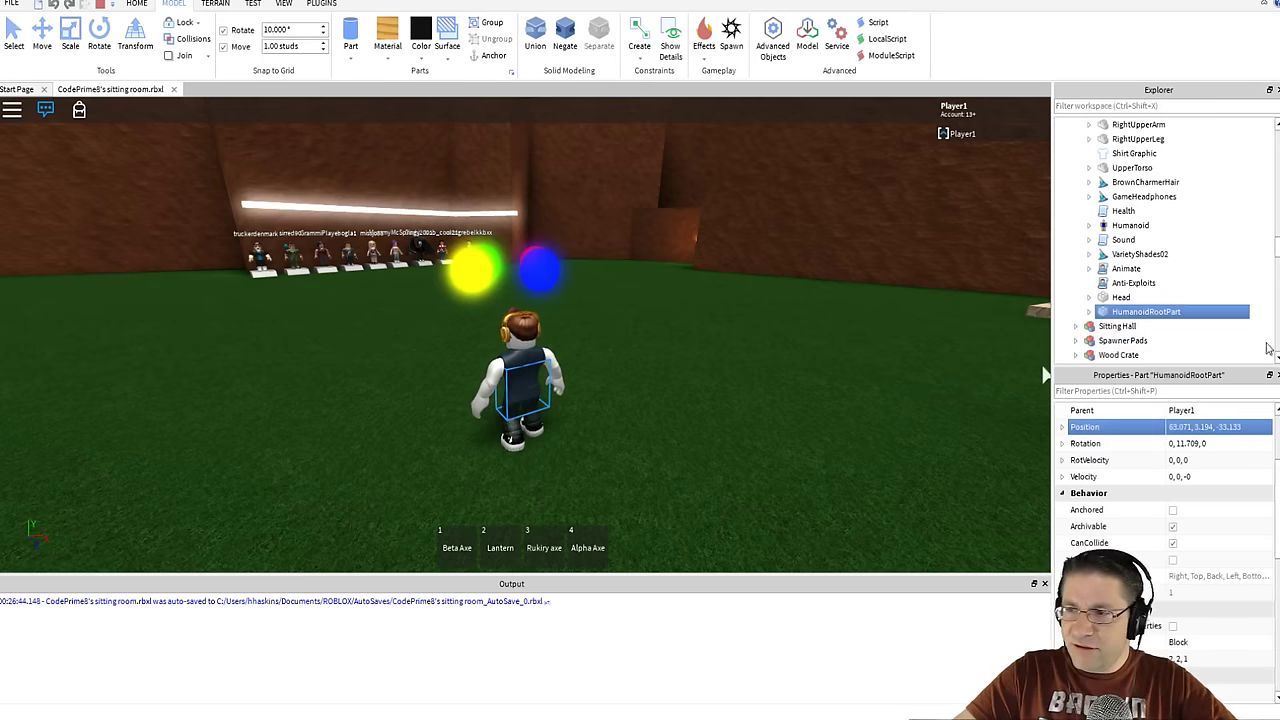
{"action": "left_click_drag", "start_coordinate": [1279, 270], "coordinate": [497, 263]}
{"action": "key", "text": "alt+Tab"}
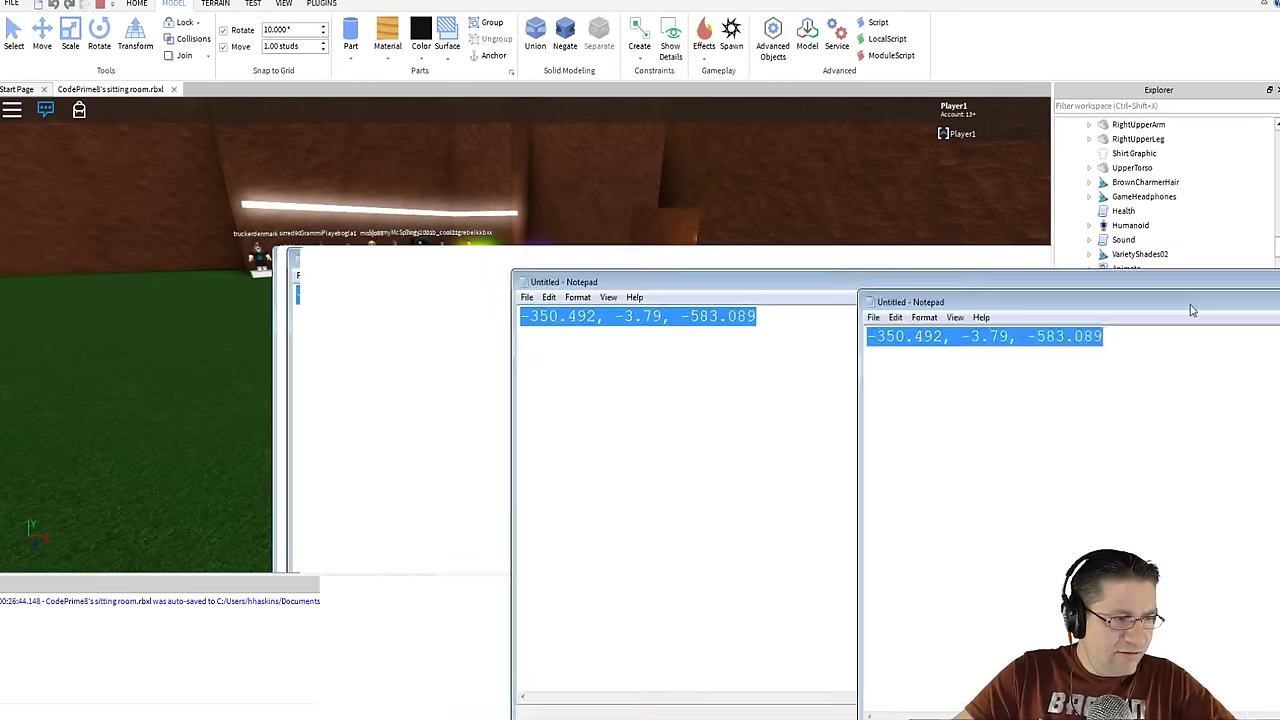
{"action": "left_click", "coordinate": [1192, 428]}
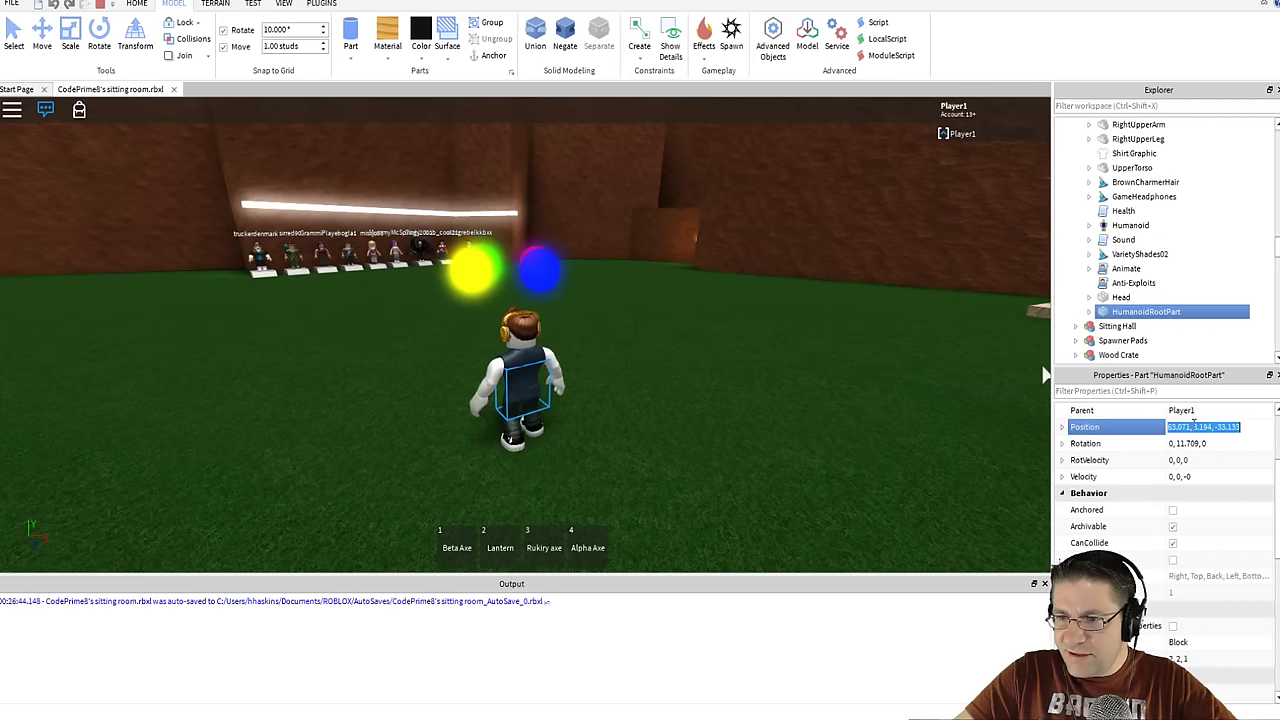
{"action": "type", "text": "-350.492, -3.79, -583.089"}
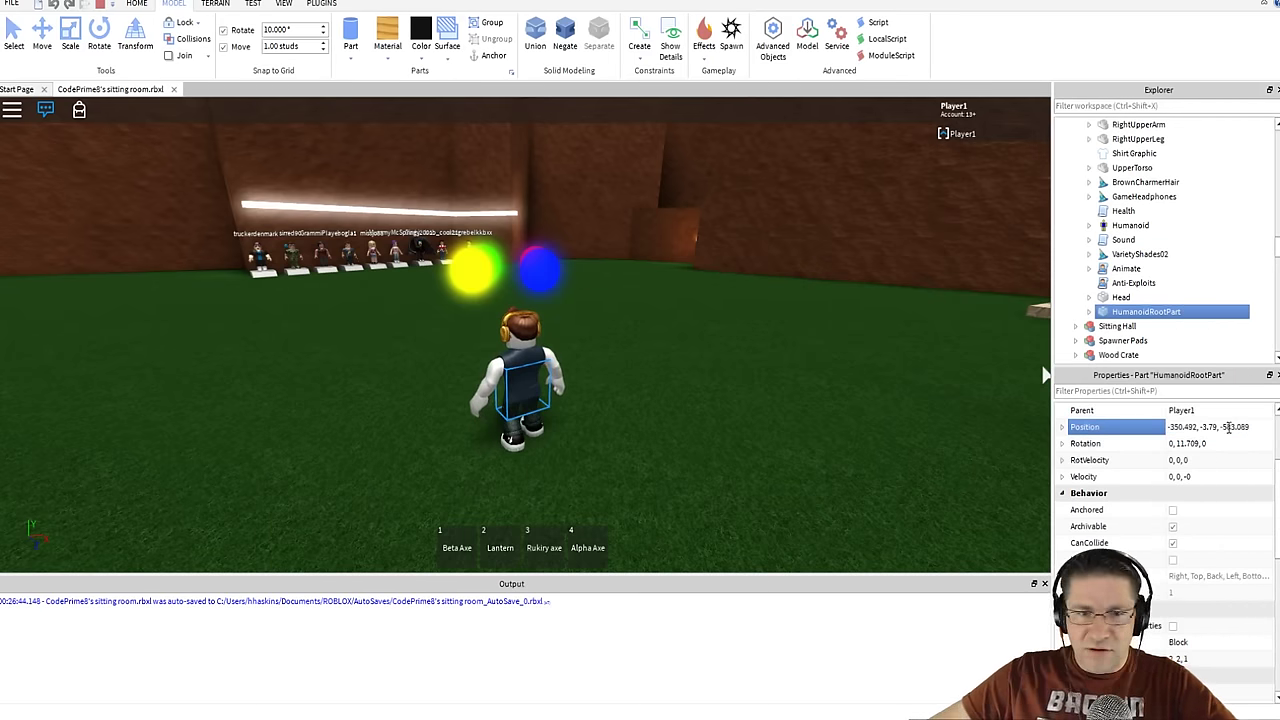
{"action": "key", "text": "Return"}
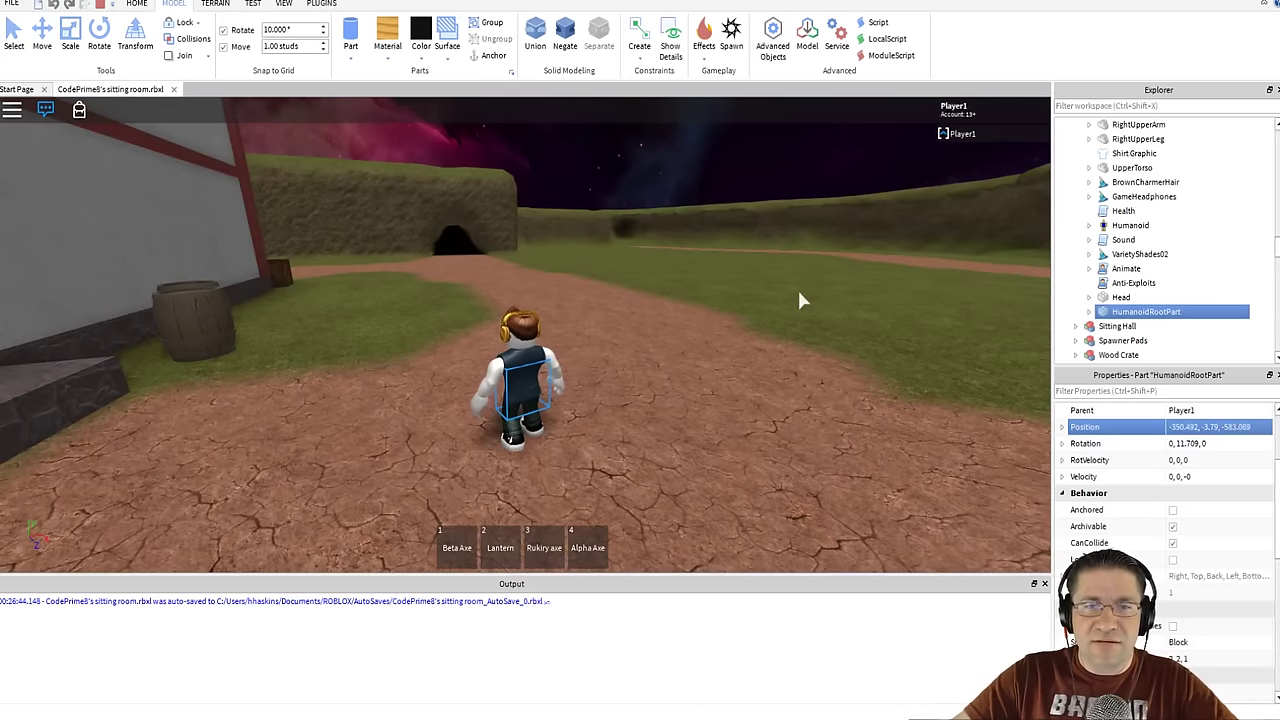